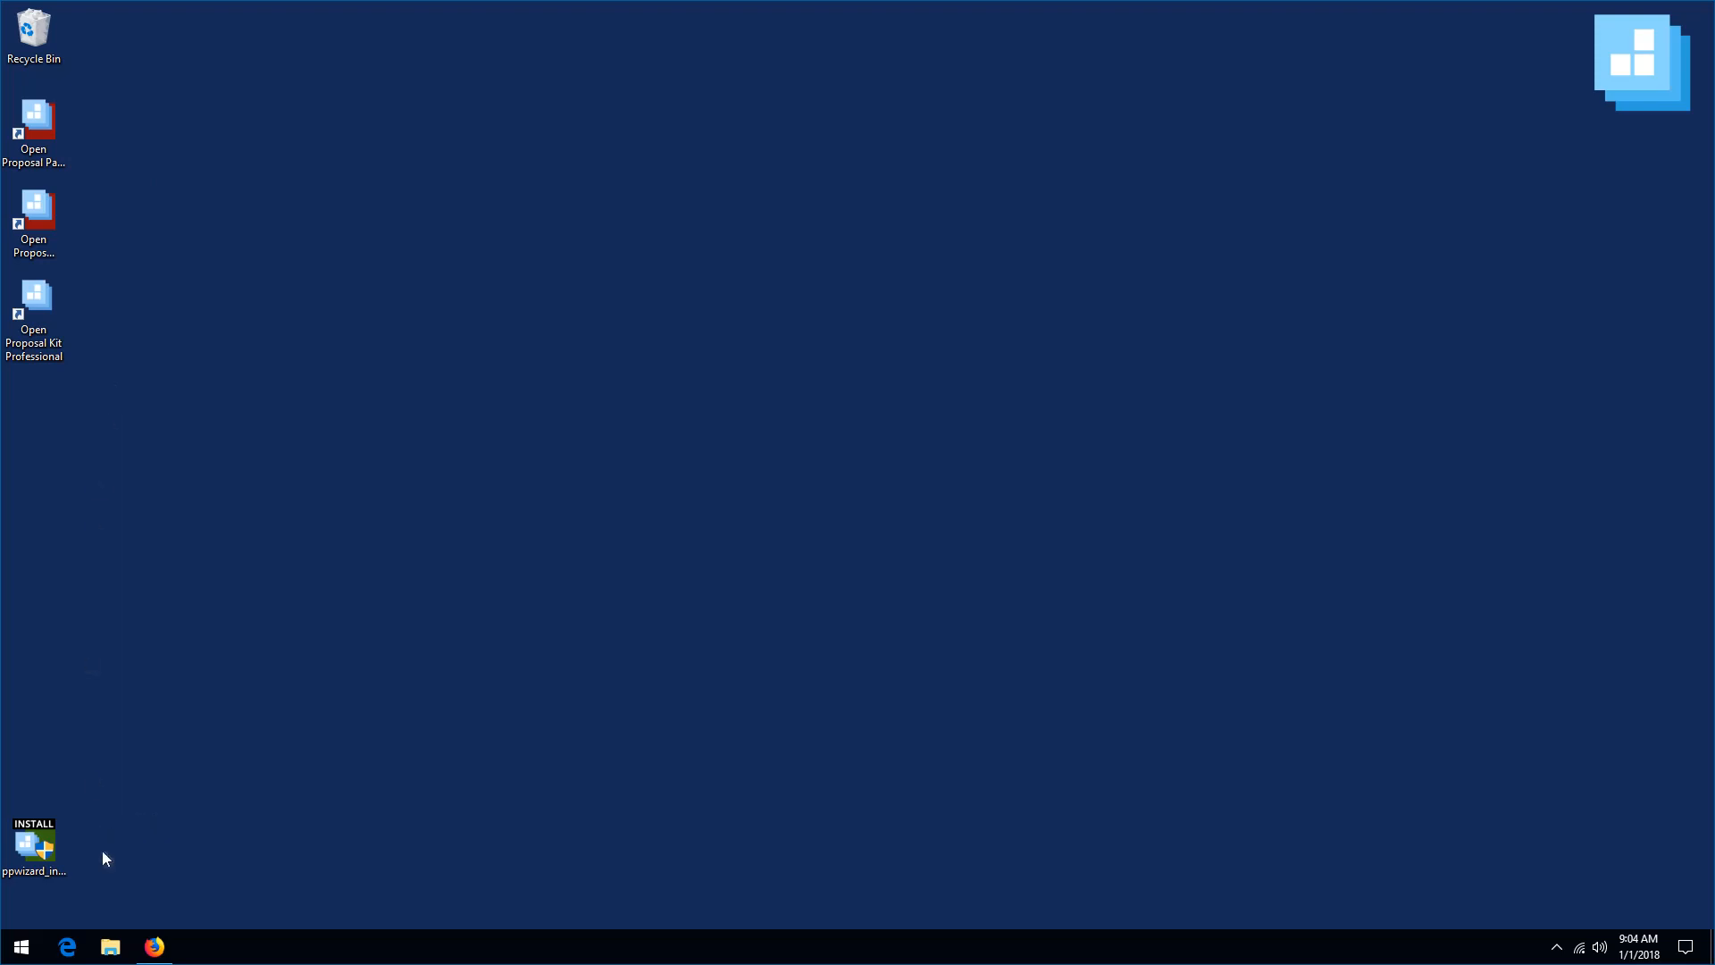
- Run the ppwizard_install installer, accept the license agreement and install Proposal Pack Wizard in the default C:\ProposalKit\ProposalPack folder
click(41, 850)
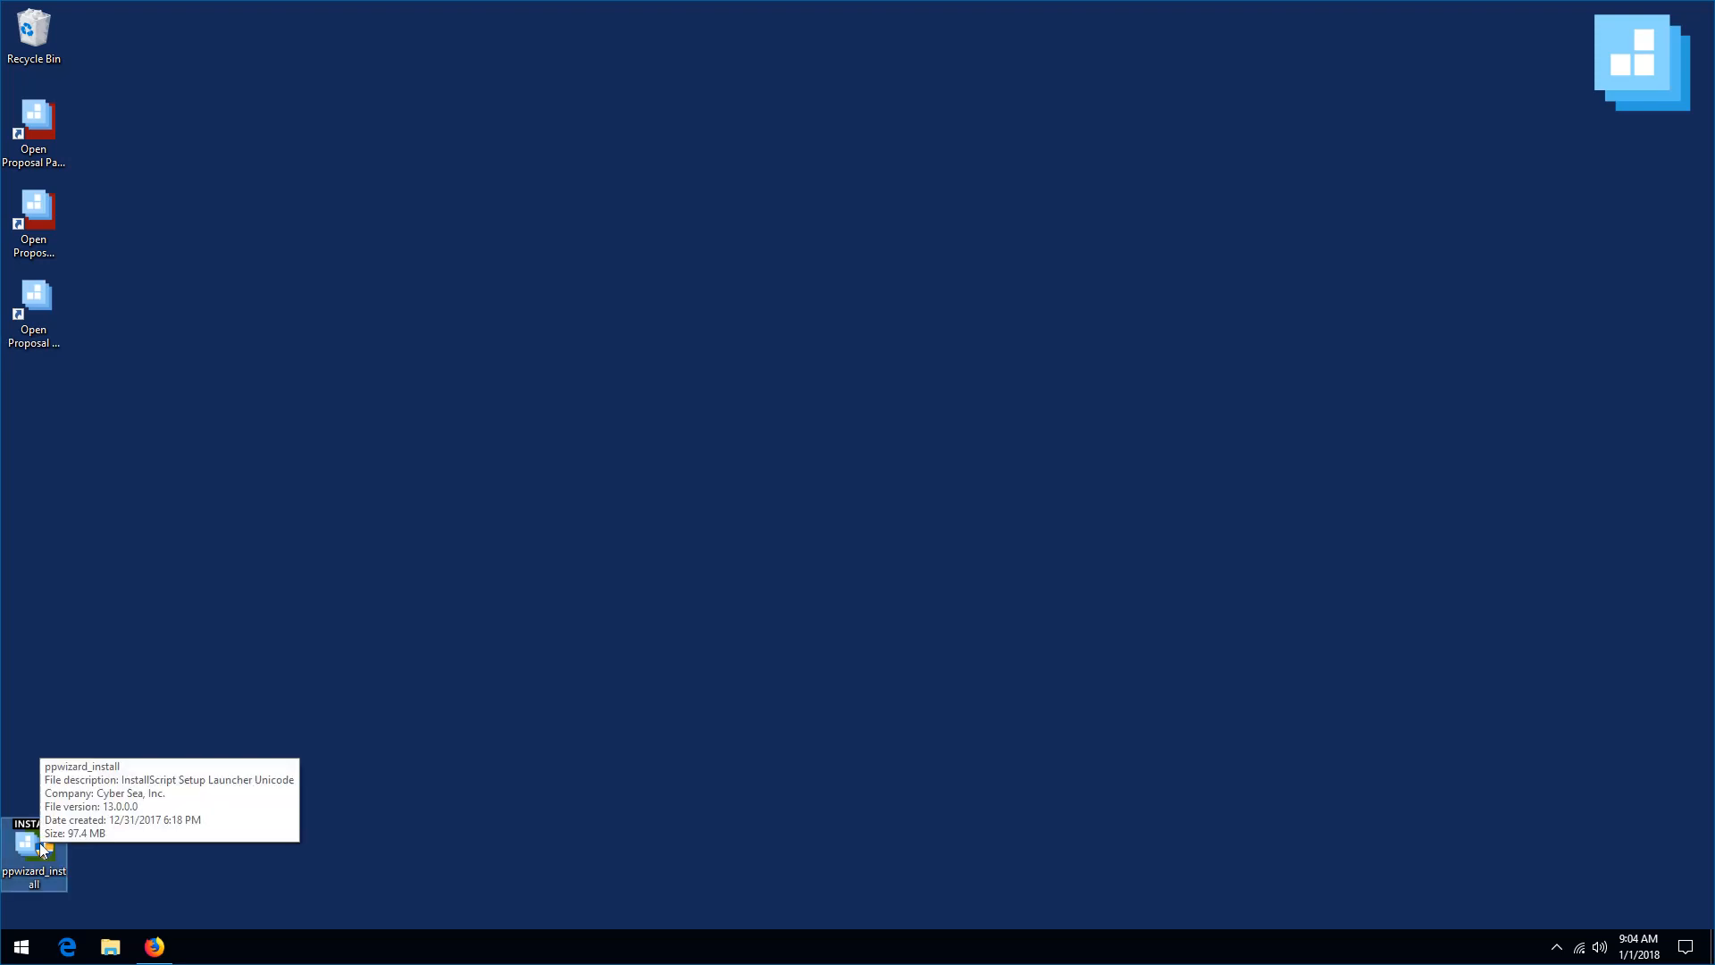
double_click(41, 850)
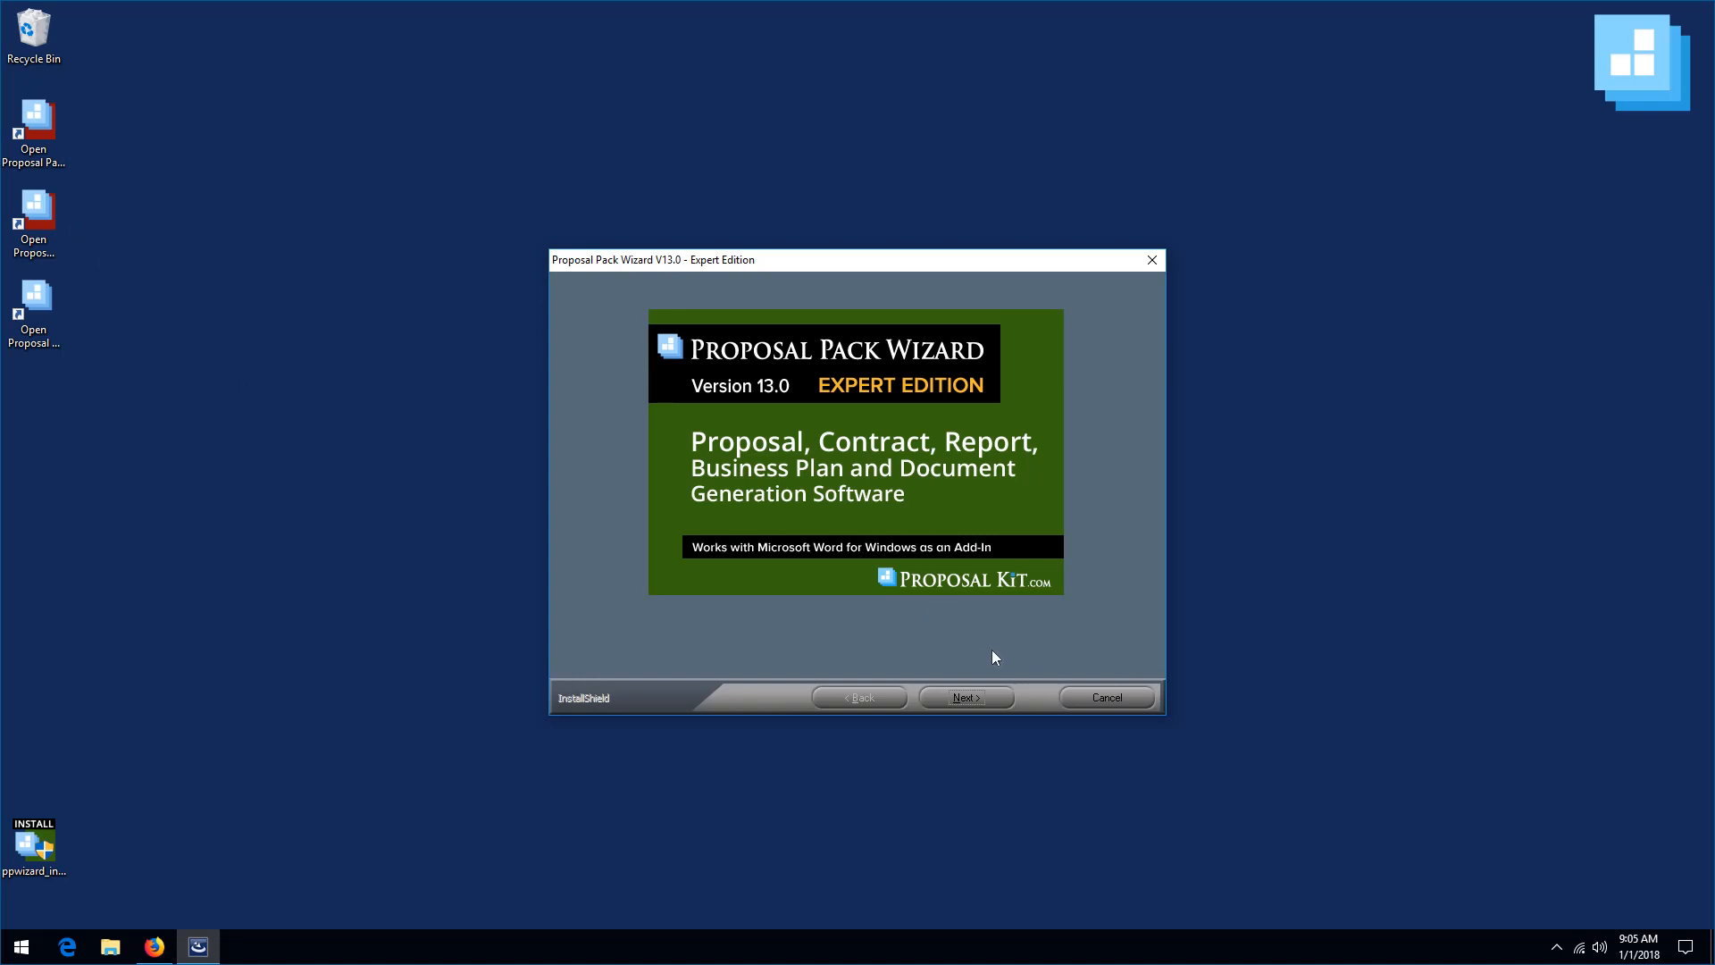
click(971, 699)
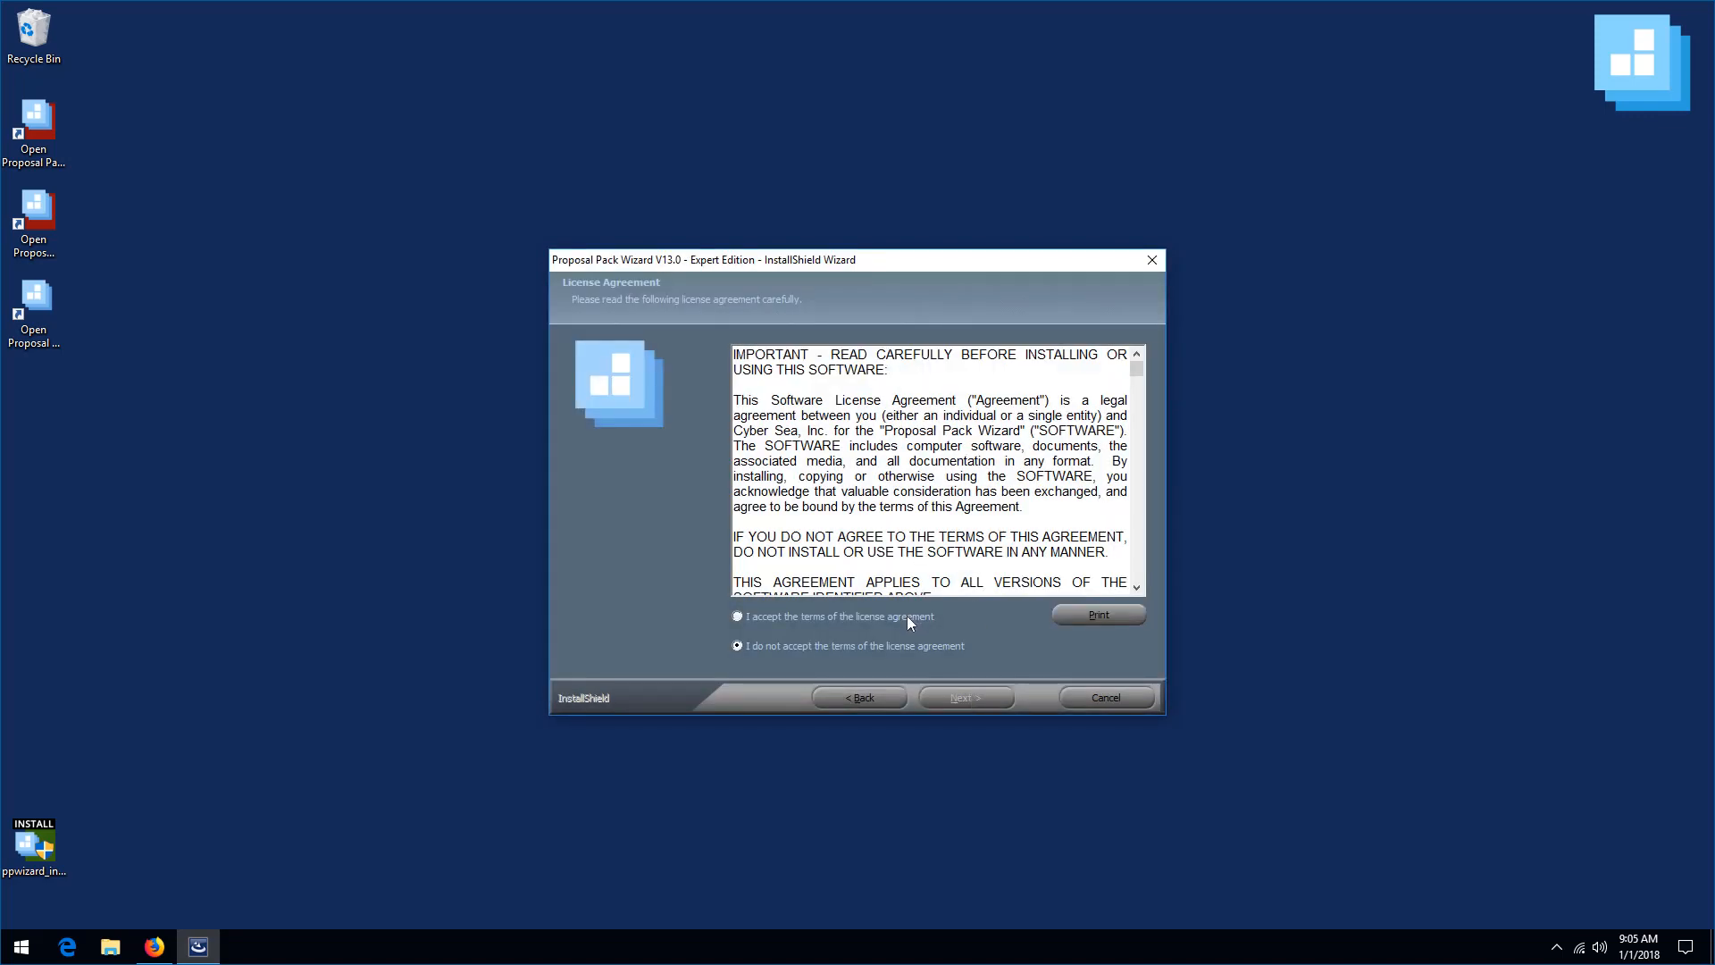
click(907, 614)
click(963, 695)
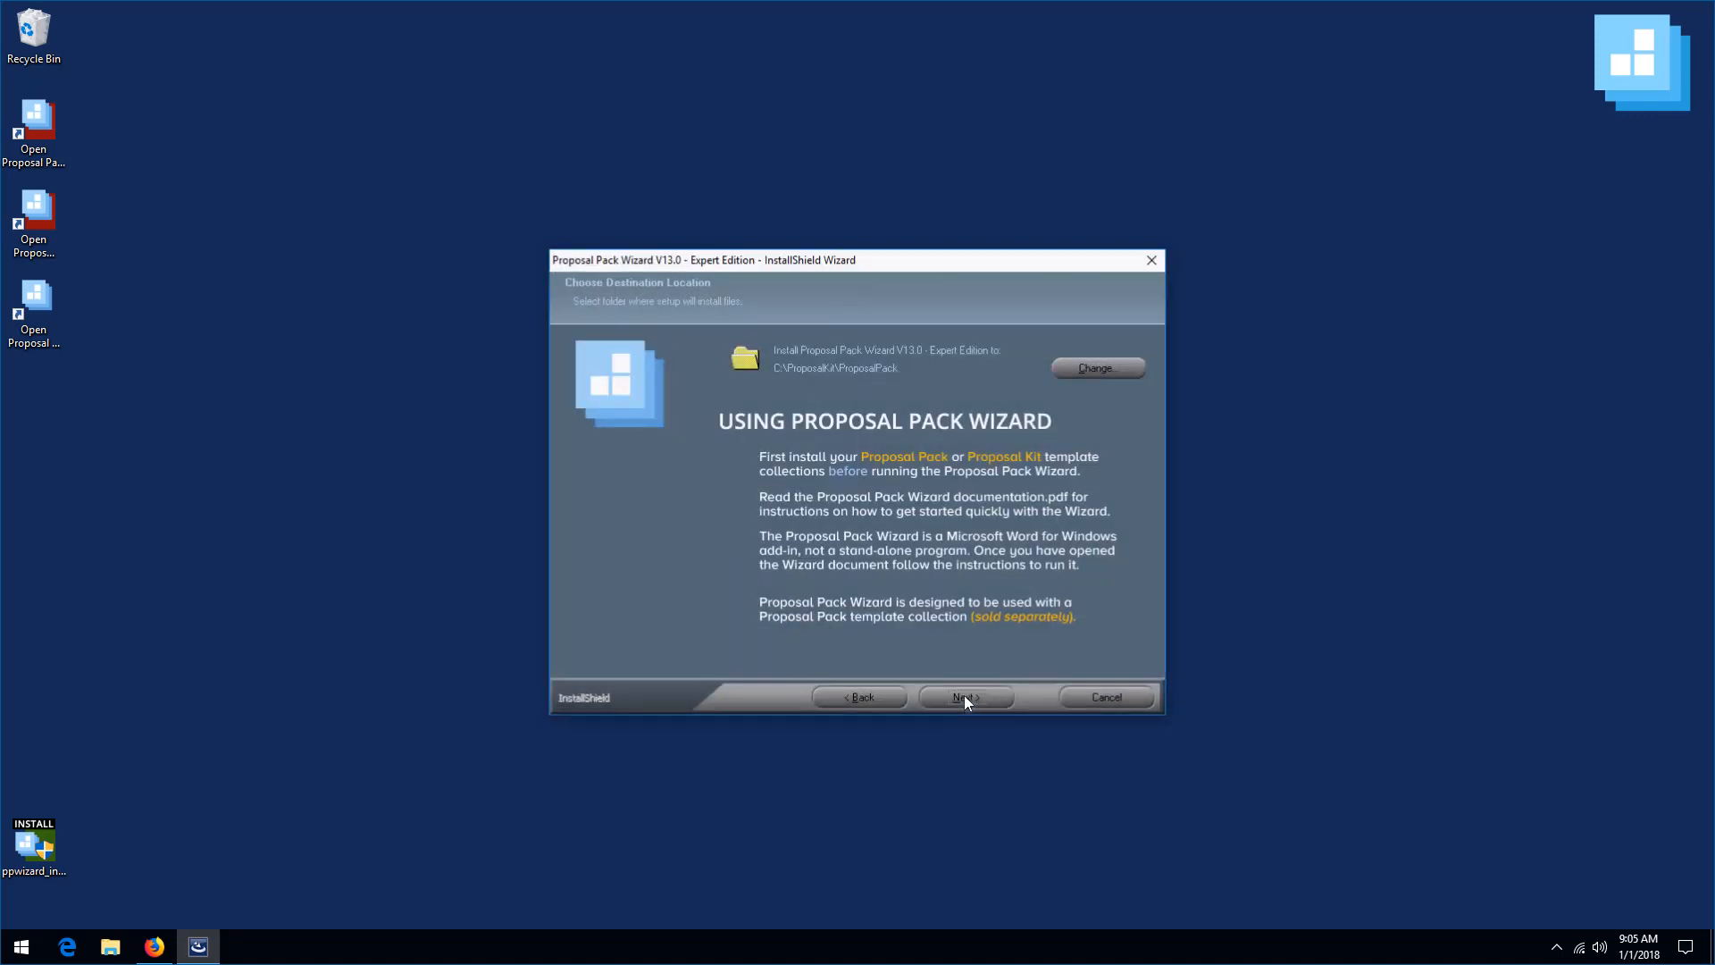
click(958, 700)
click(958, 700)
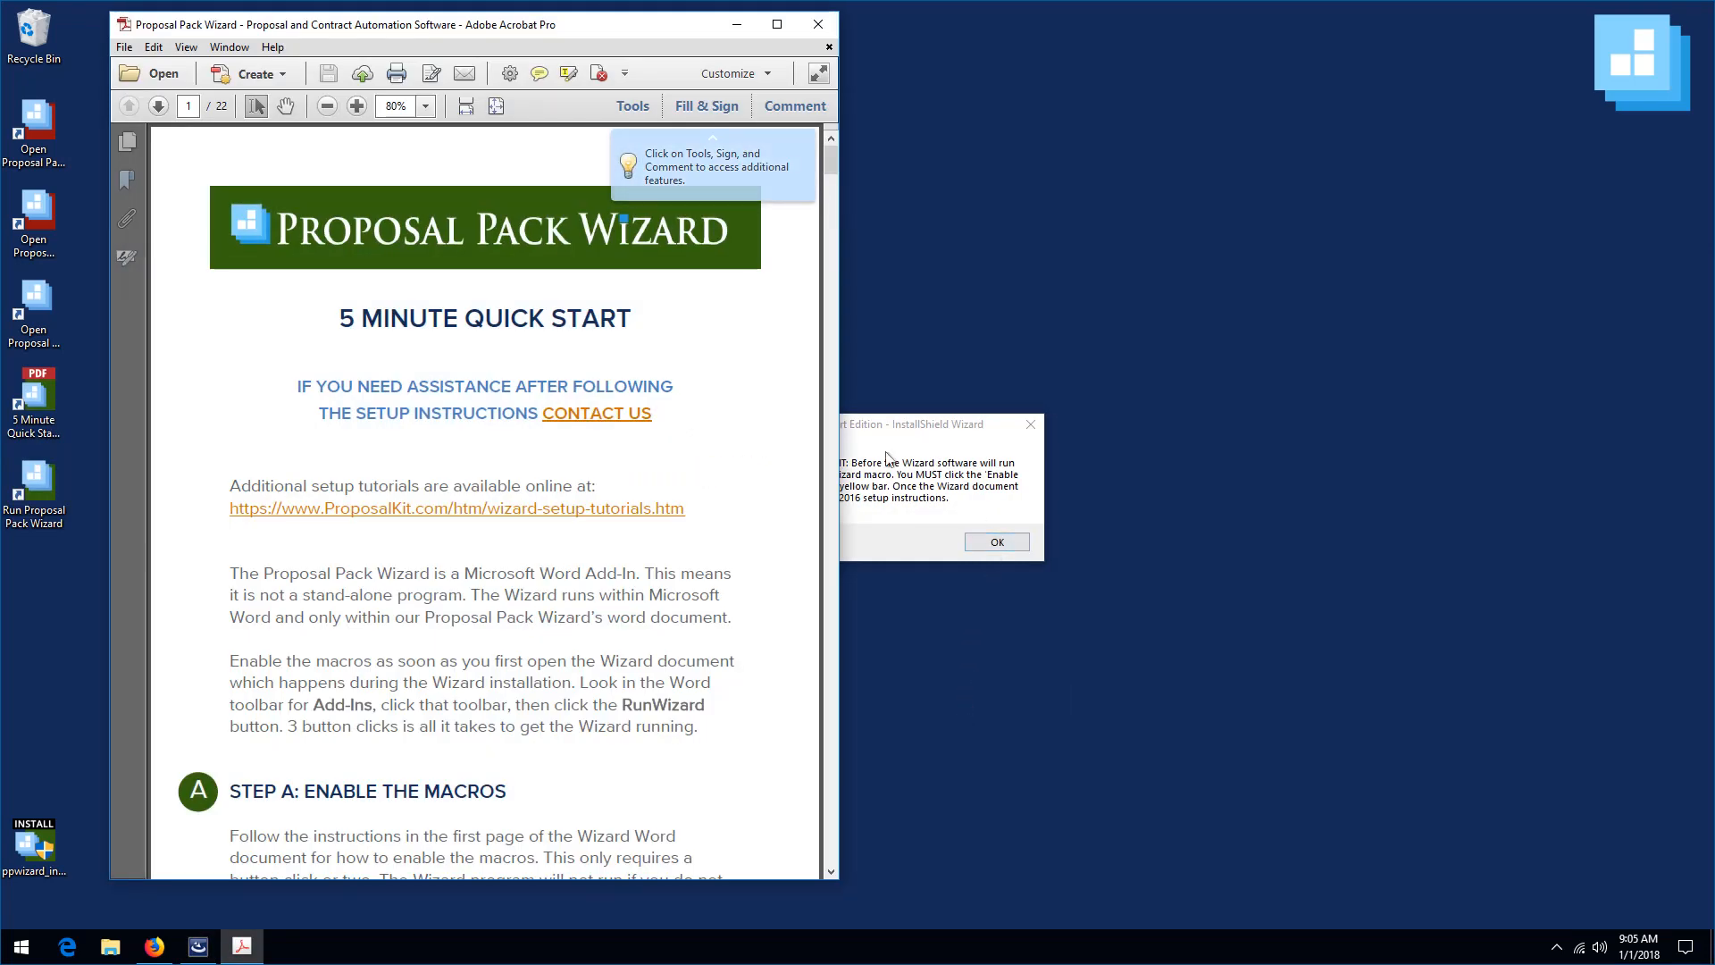
- Acknowledge both installer notices about macros and the Word add-in, and close the 5 Minute Quick Start PDF
drag(923, 430, 1130, 426)
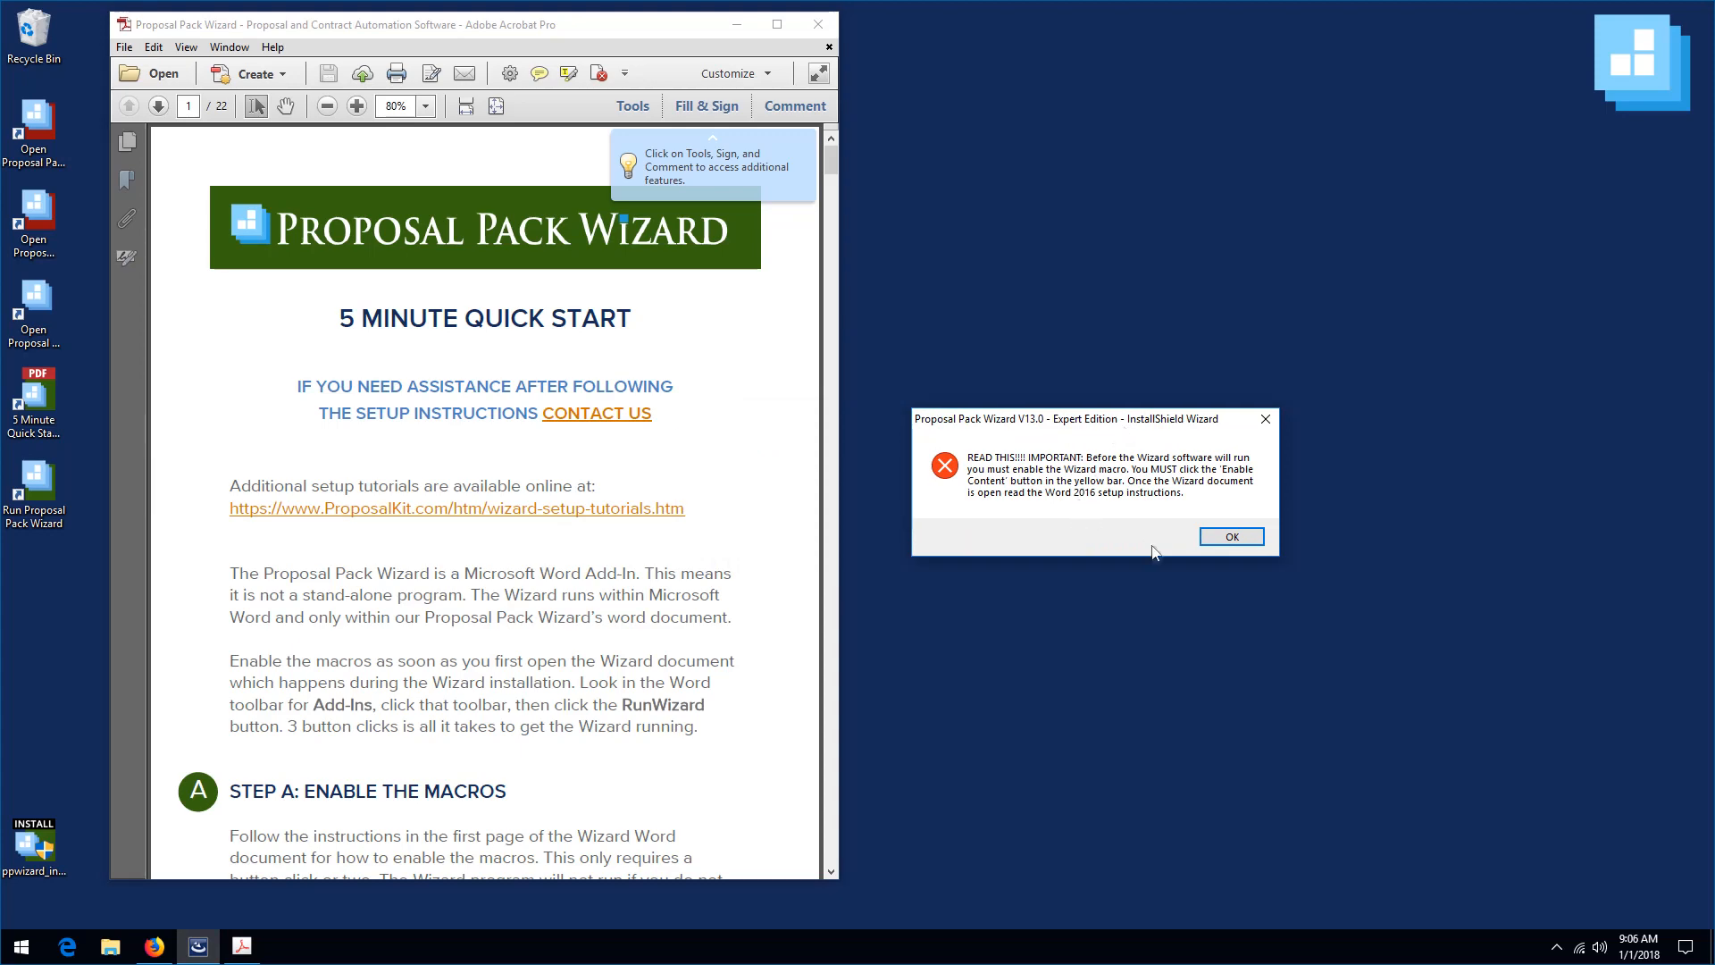
click(1223, 540)
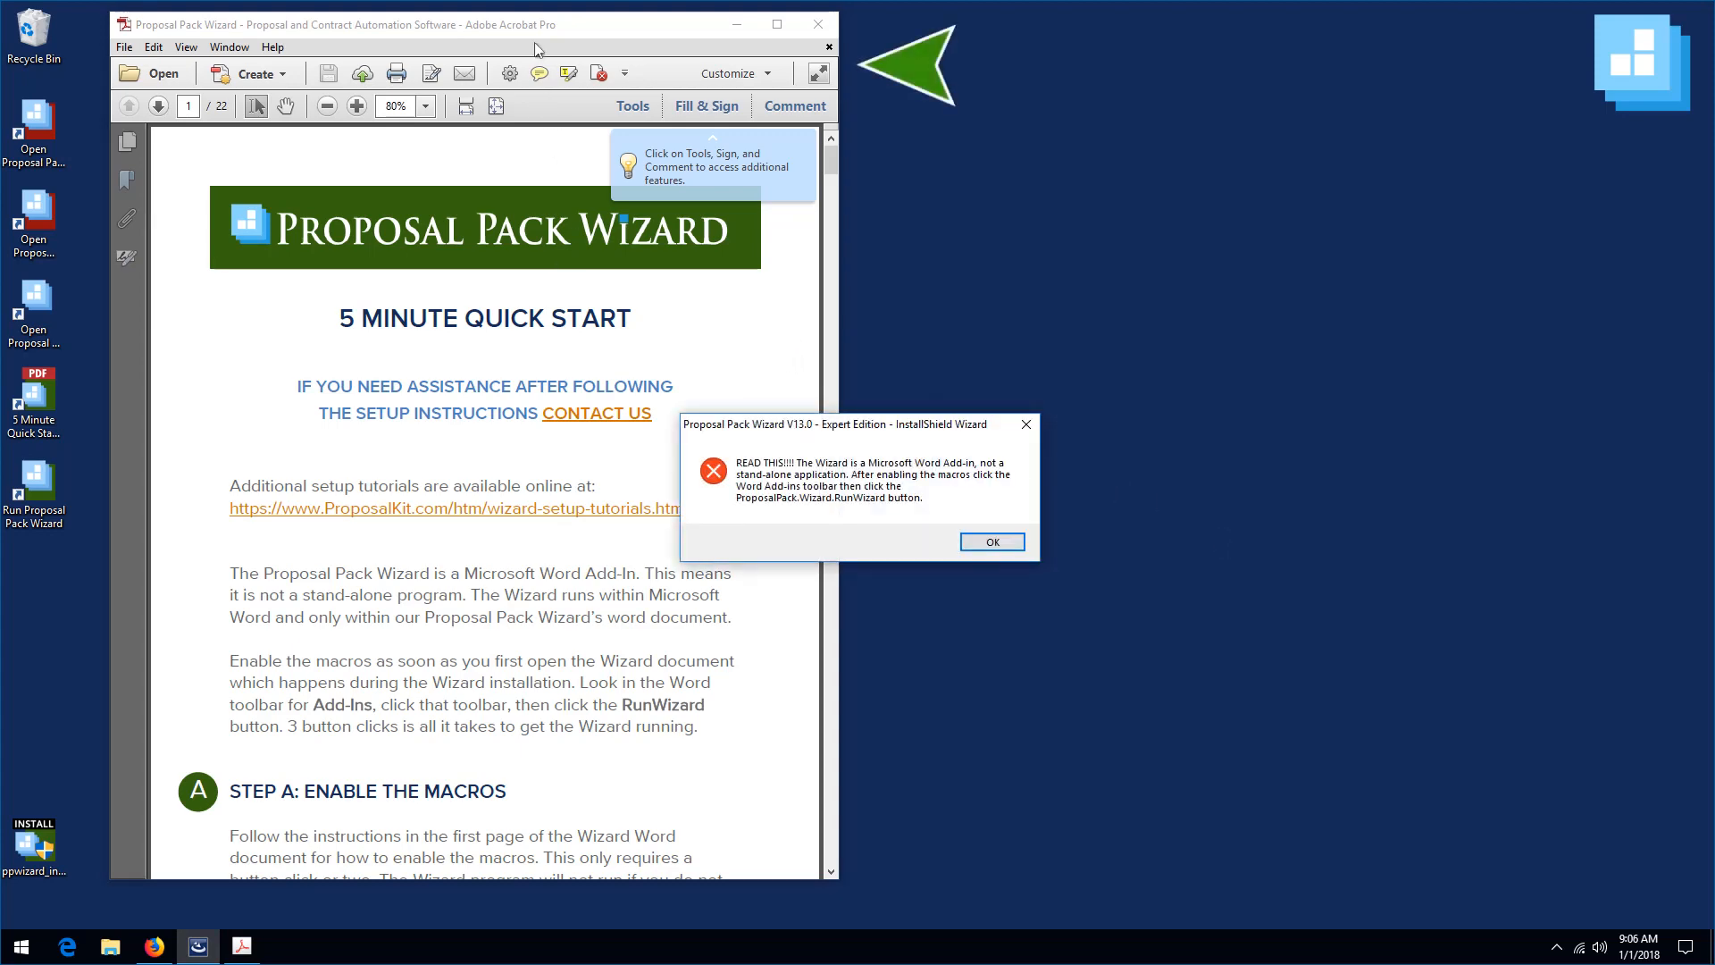
click(1009, 543)
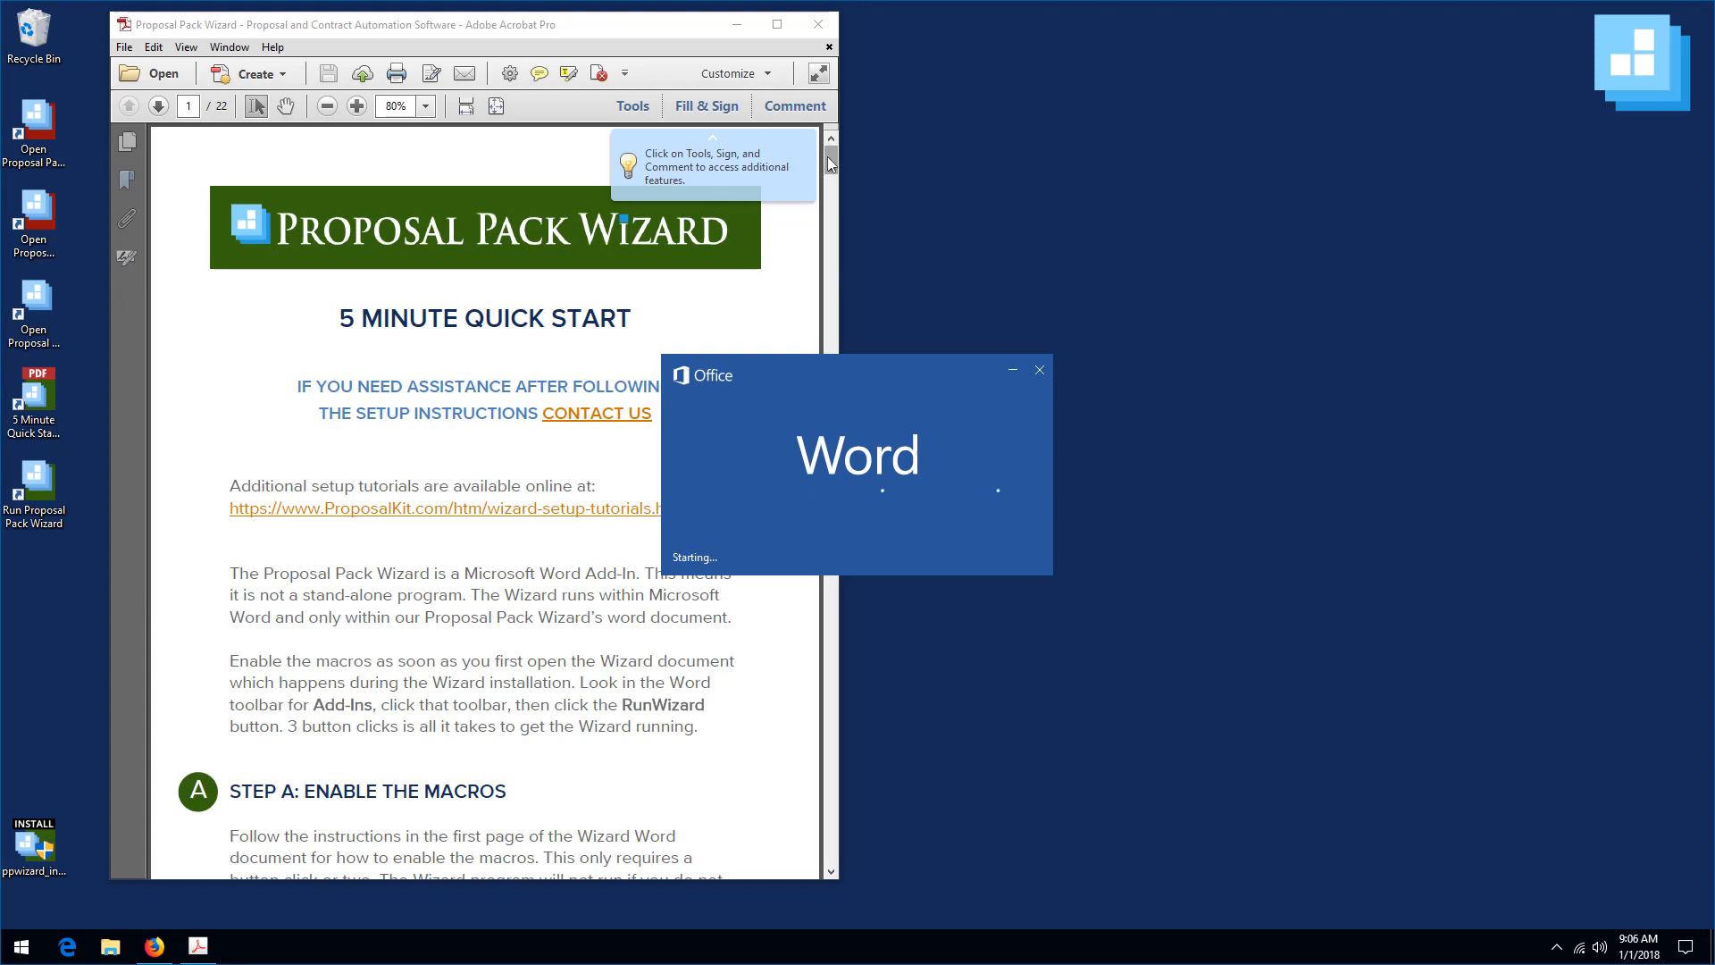
click(816, 22)
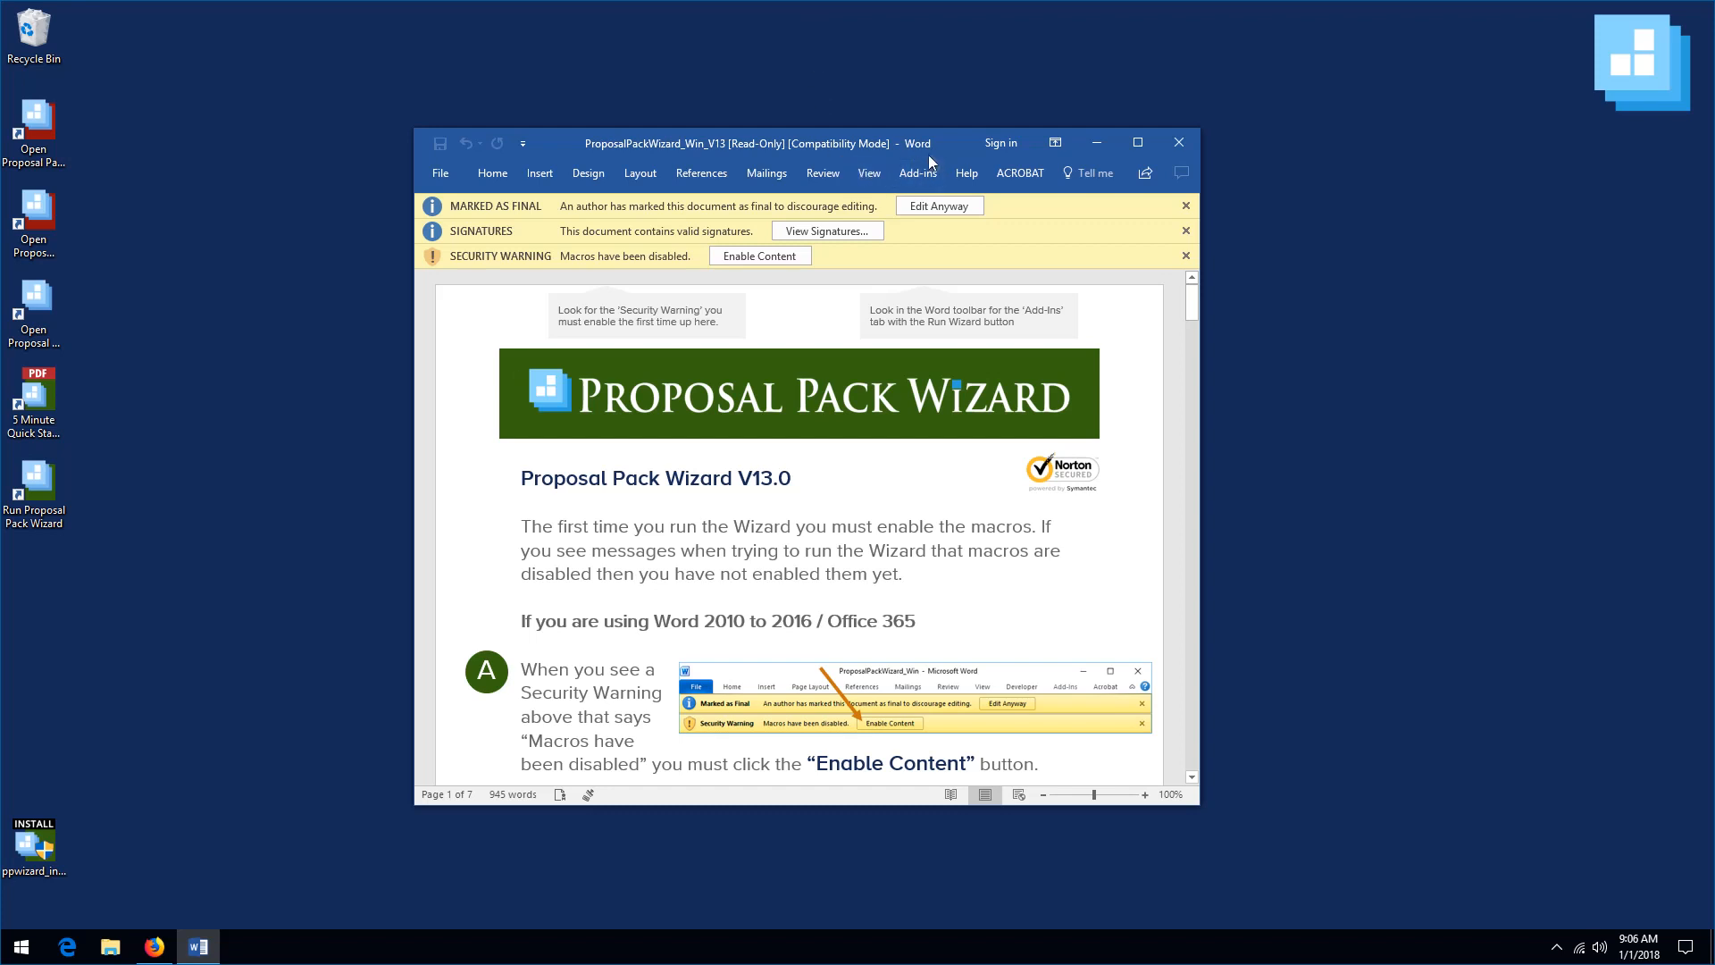
- Move and heighten the Word window, and enable the macros in the ProposalPackWizard_Win_V13 document
drag(929, 154, 962, 50)
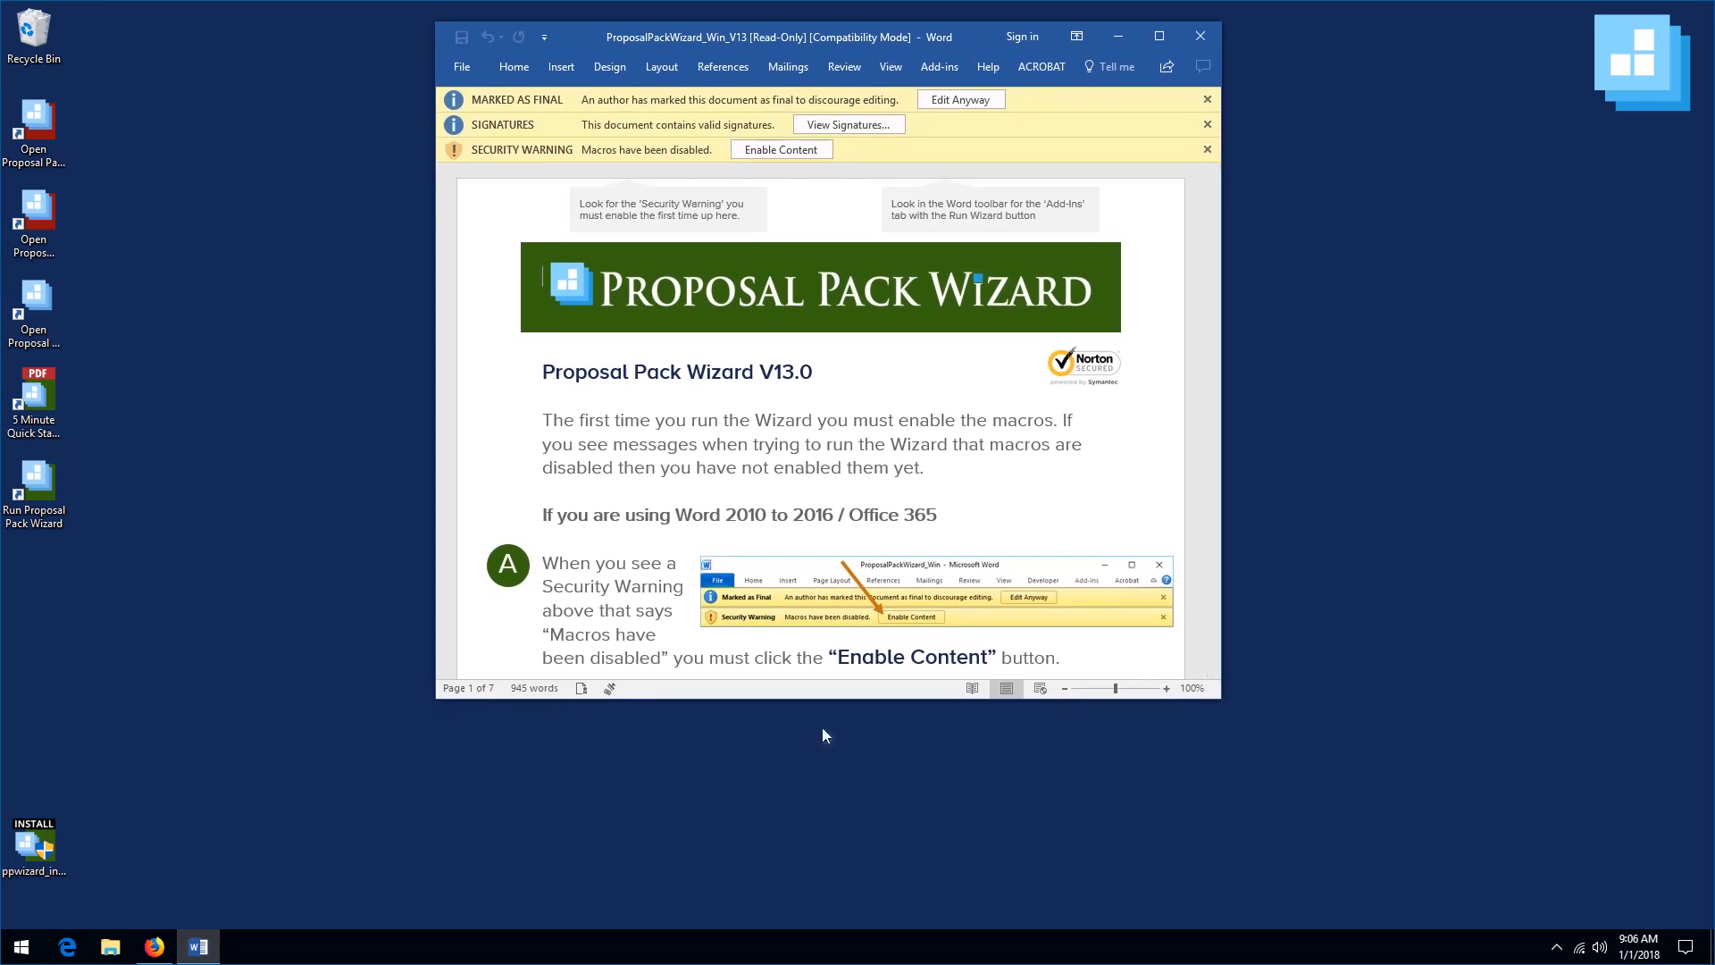
drag(832, 699, 845, 902)
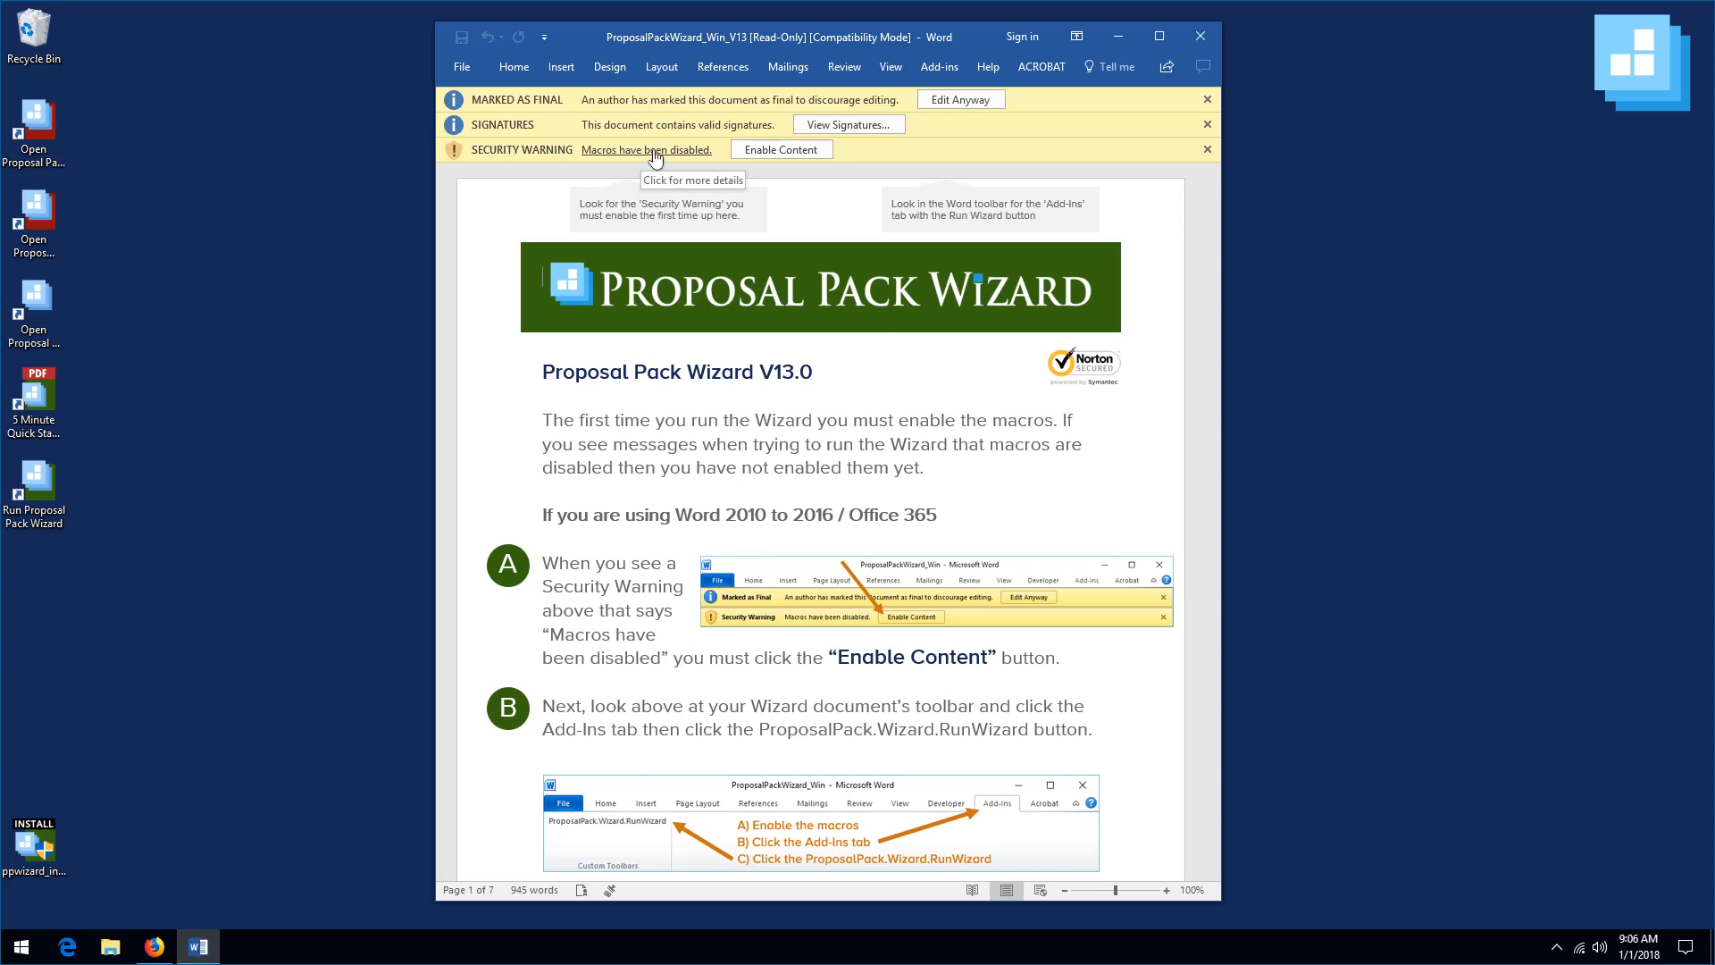
click(782, 150)
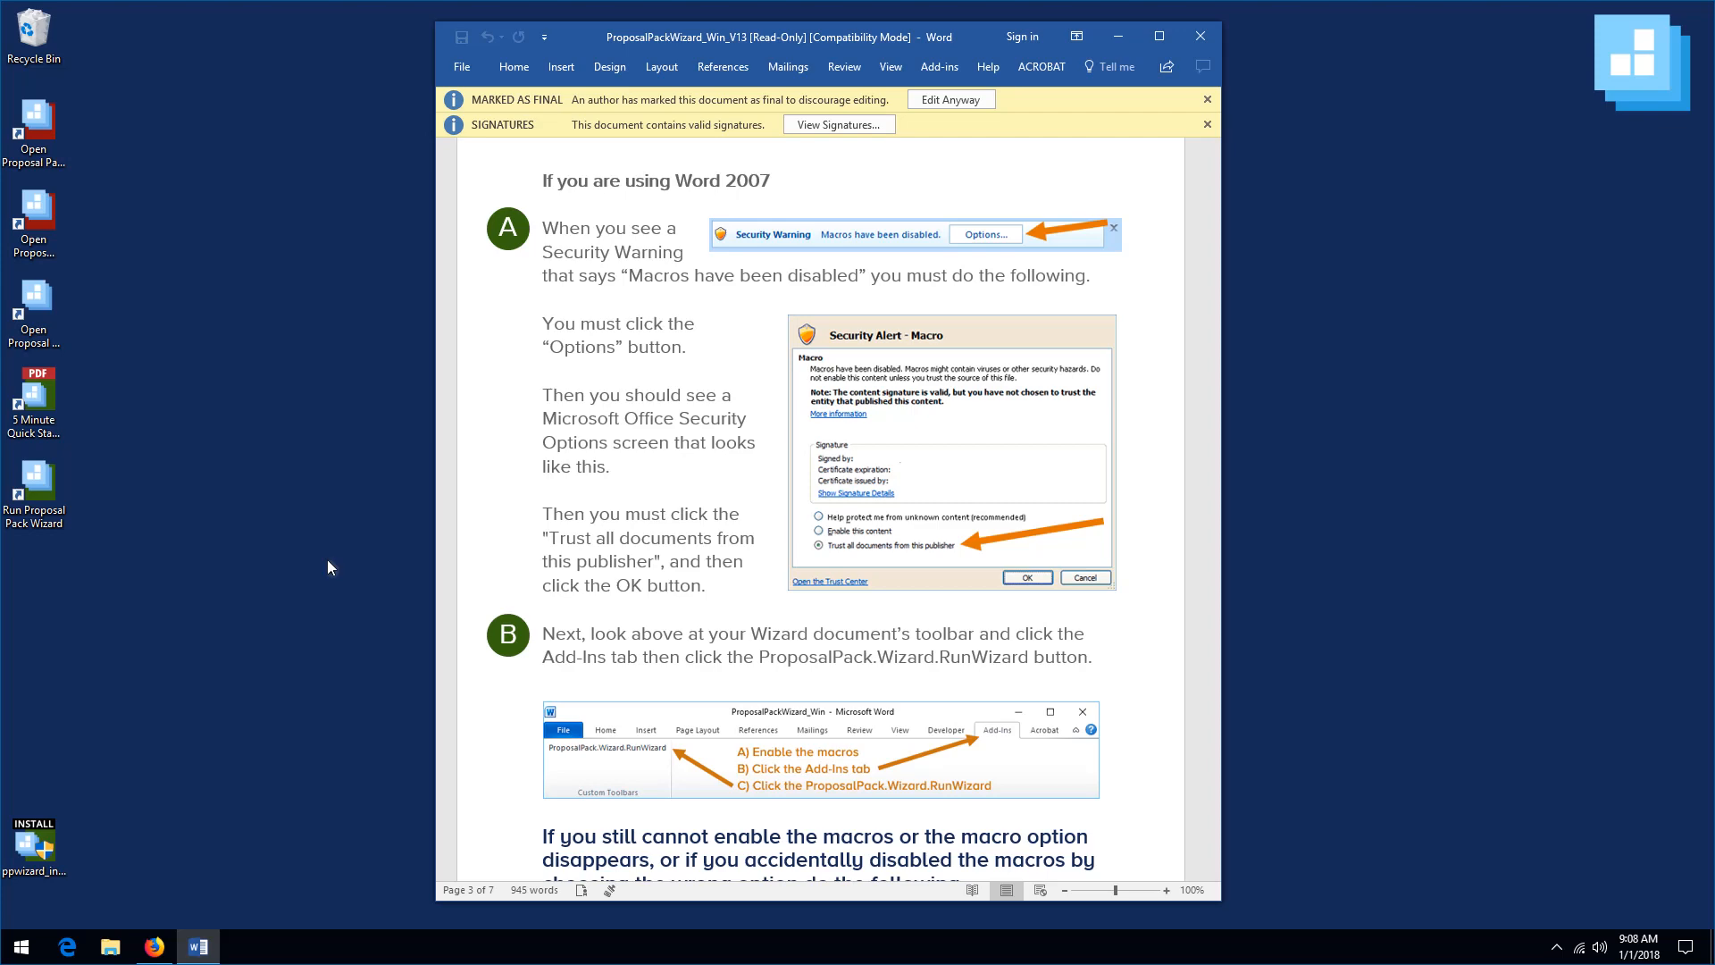
drag(1214, 404, 1224, 183)
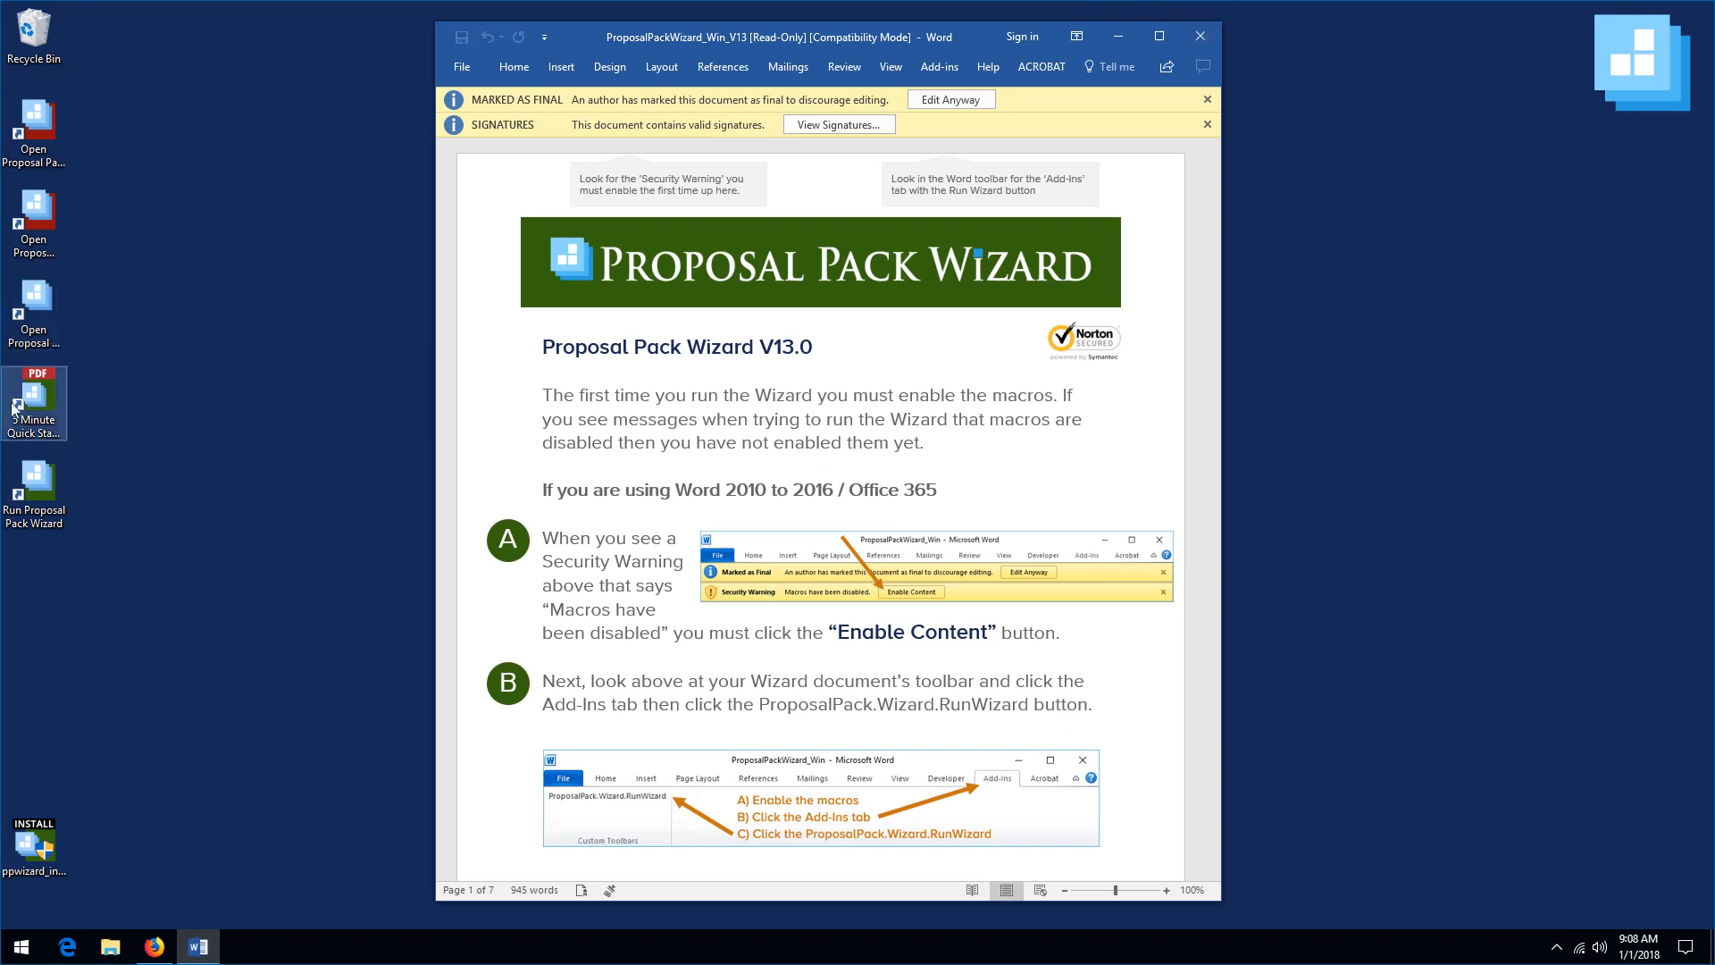
- Start the Wizard from the Word document by running the ProposalPack.Wizard.RunWizard add-in
click(45, 476)
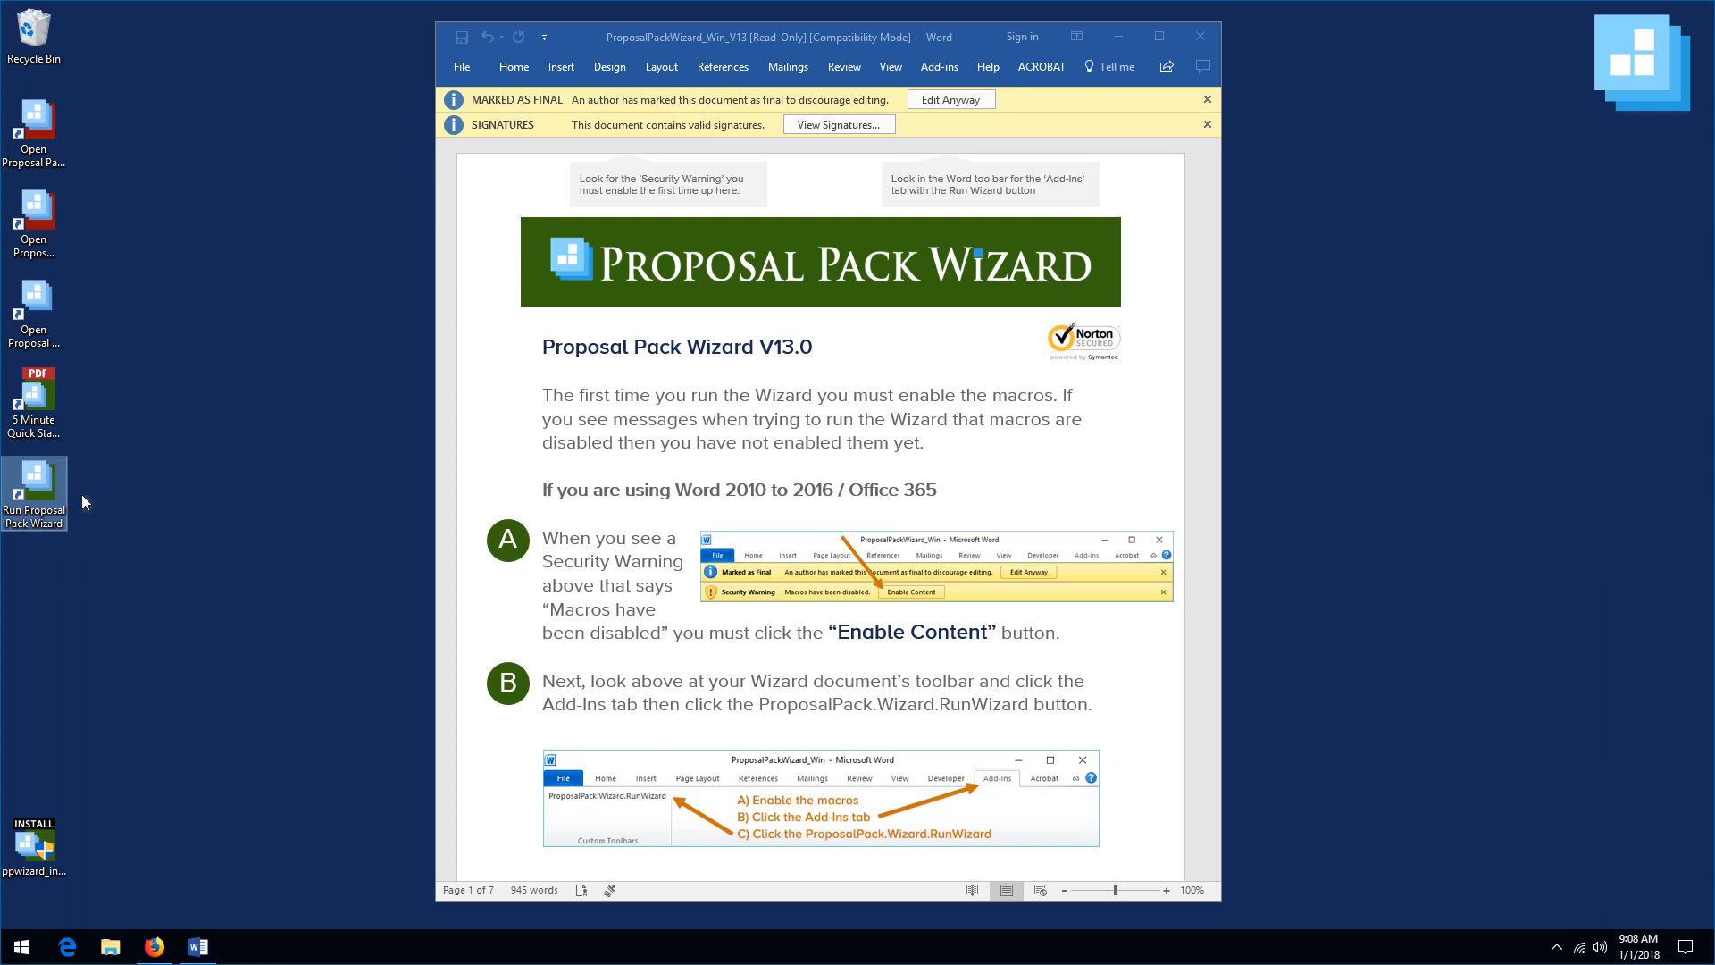
click(935, 70)
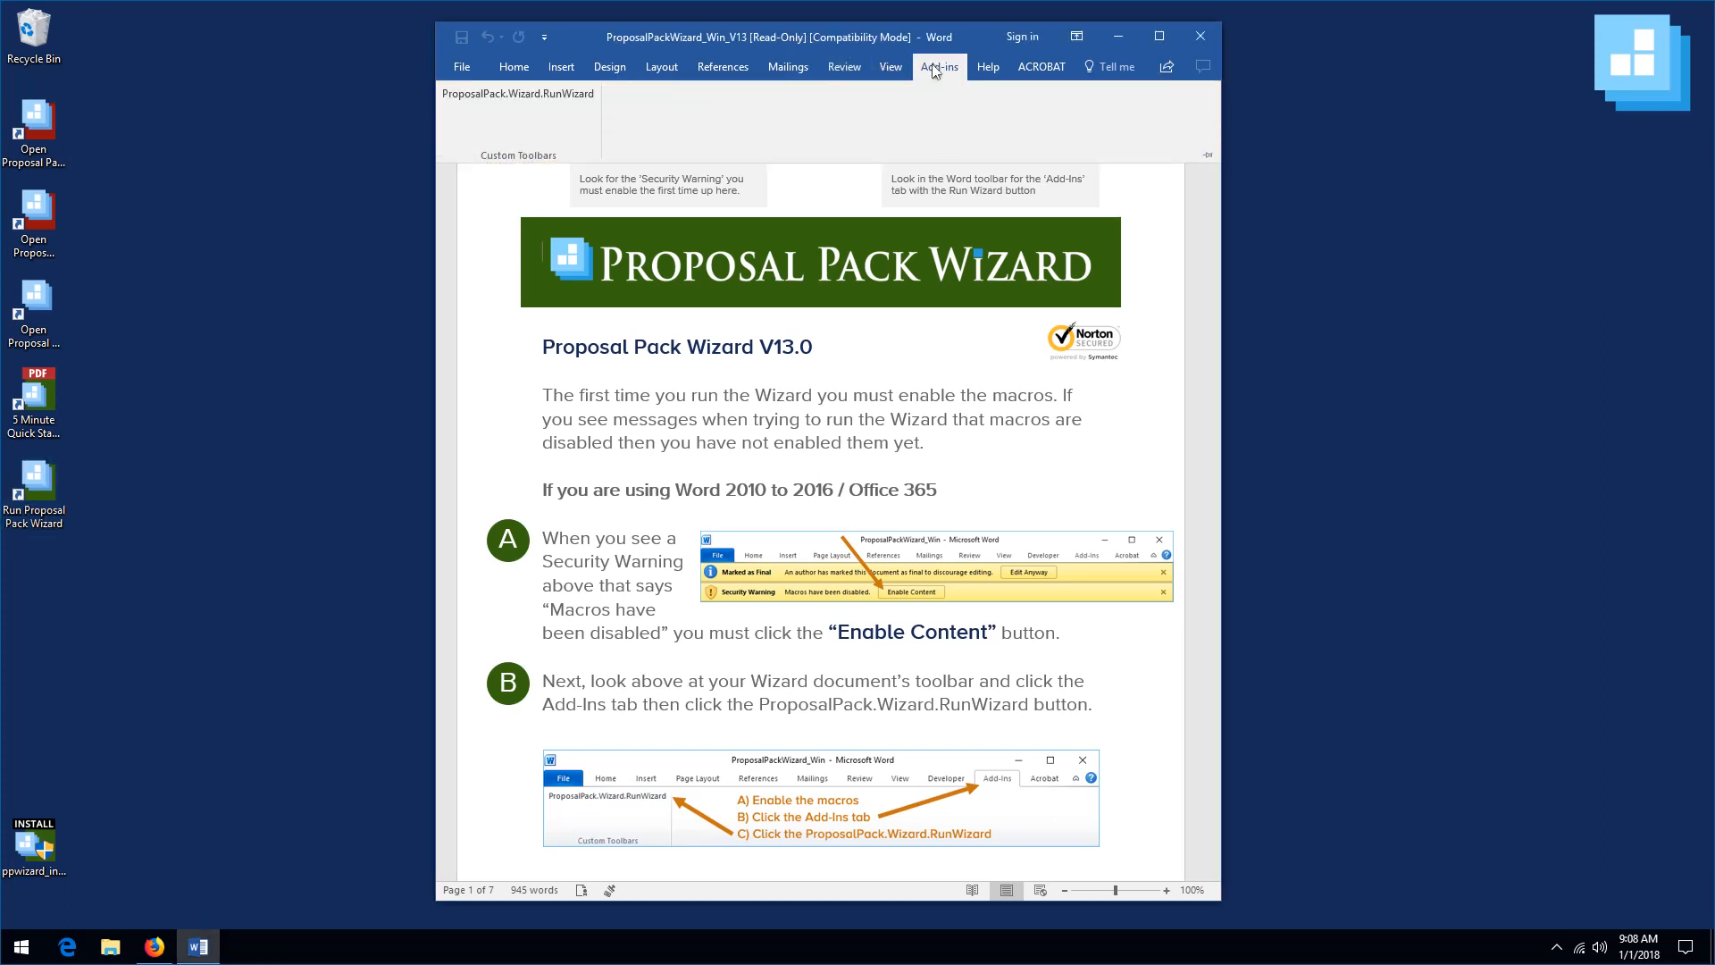
click(492, 94)
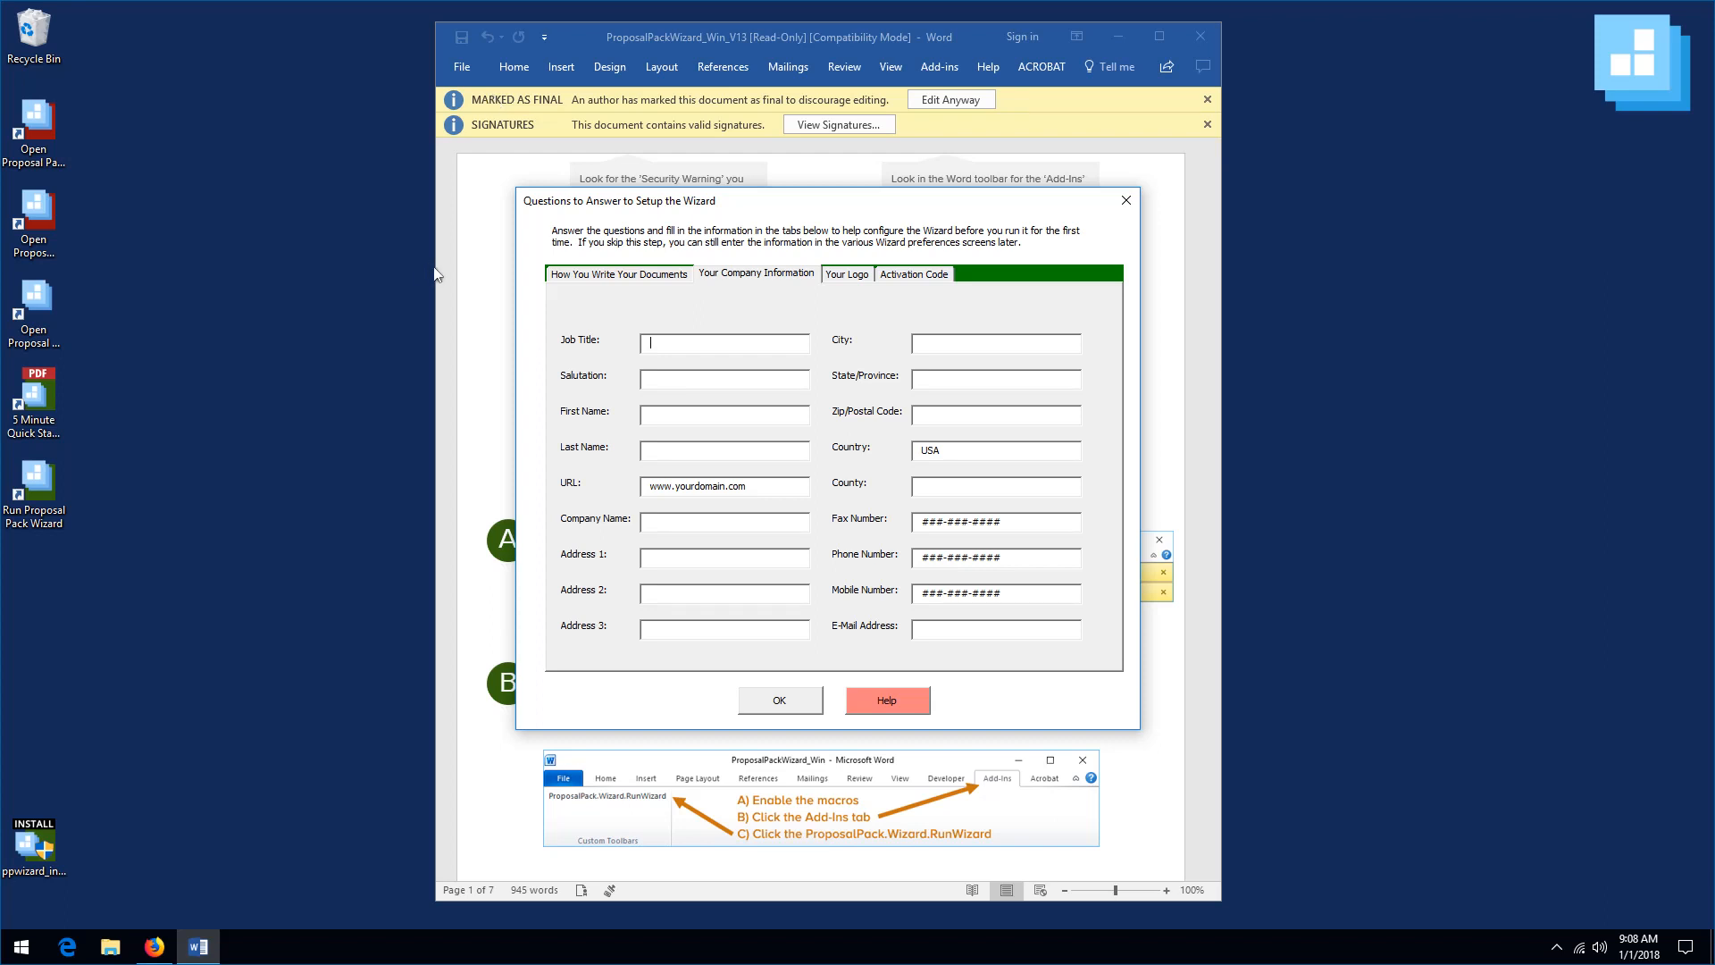
- Fill in the company information with job title Owner, company Cyber Sea, Inc., and the contact's name, website, postal address, phone numbers and e-mail
click(648, 345)
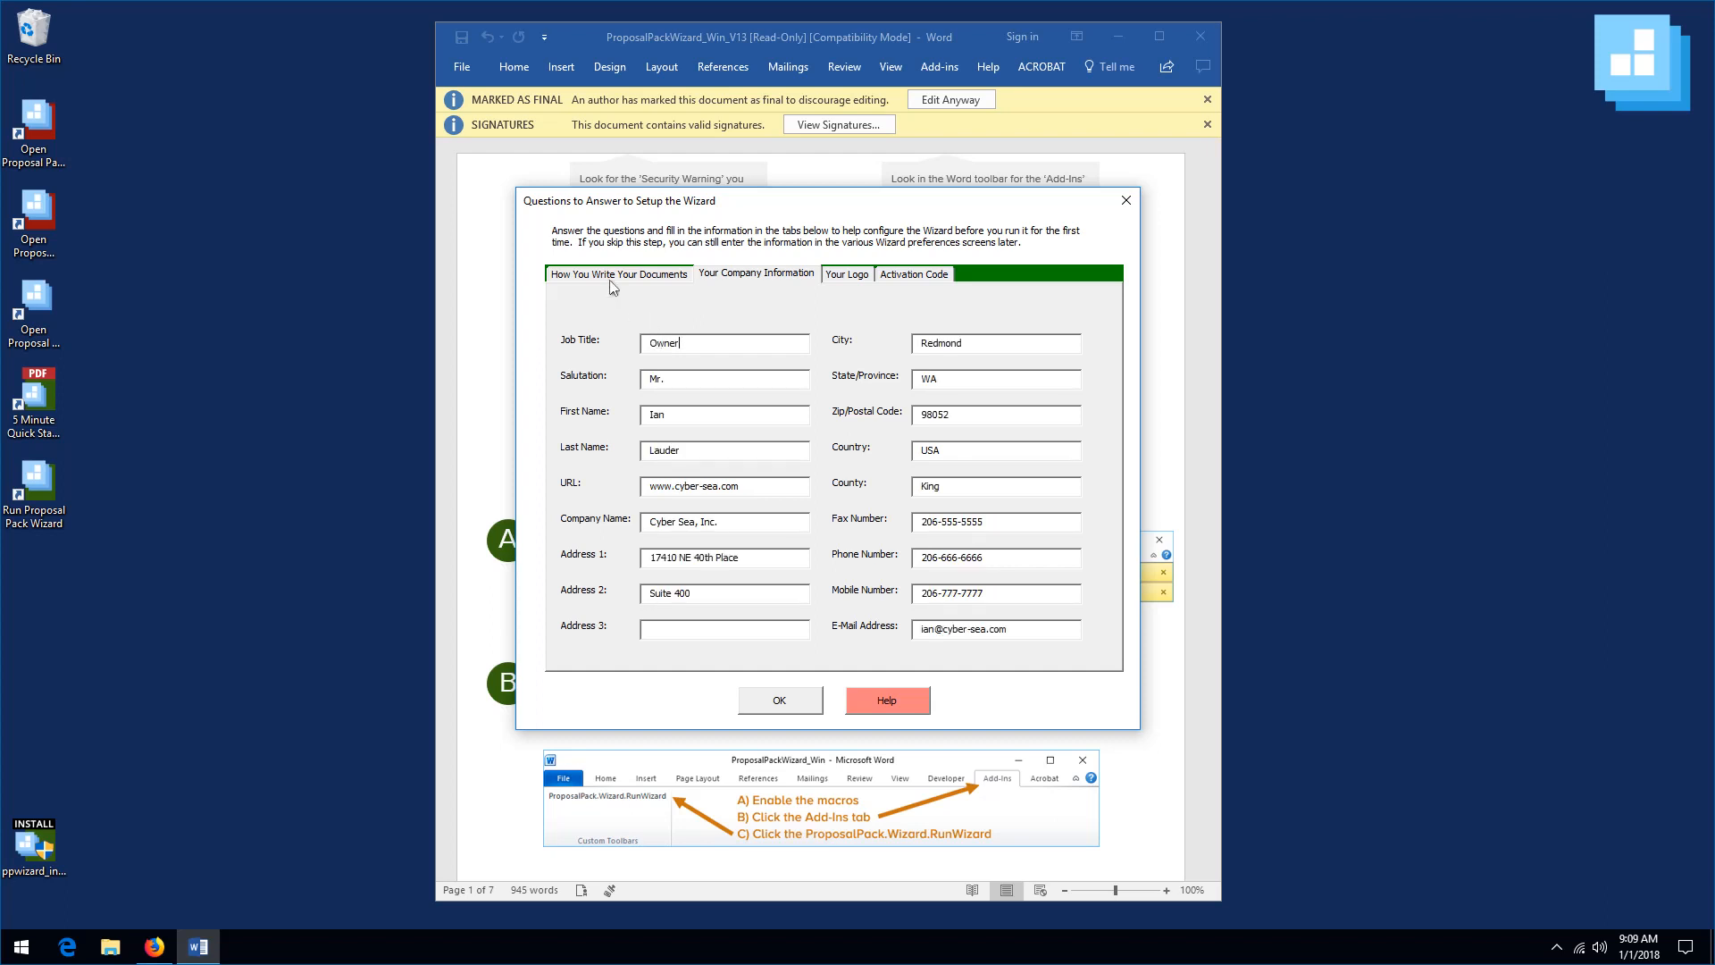
- In the document-writing questions, choose Other as the situation and General Business Proposal as the document type
click(613, 275)
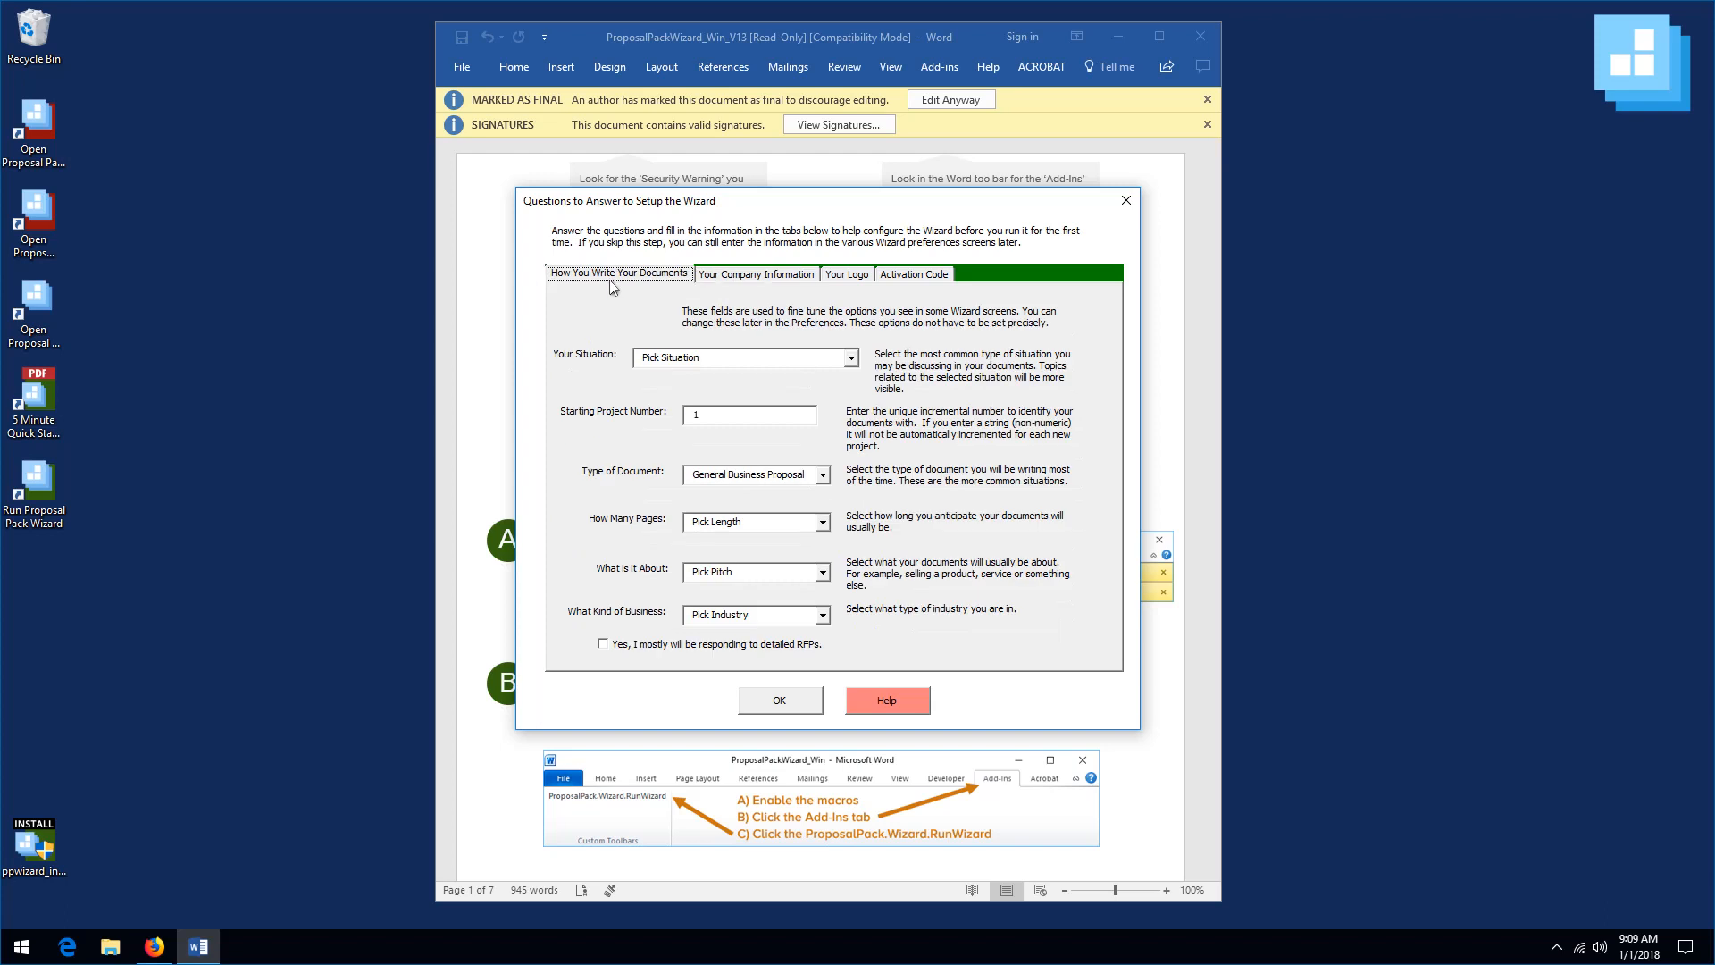
click(851, 358)
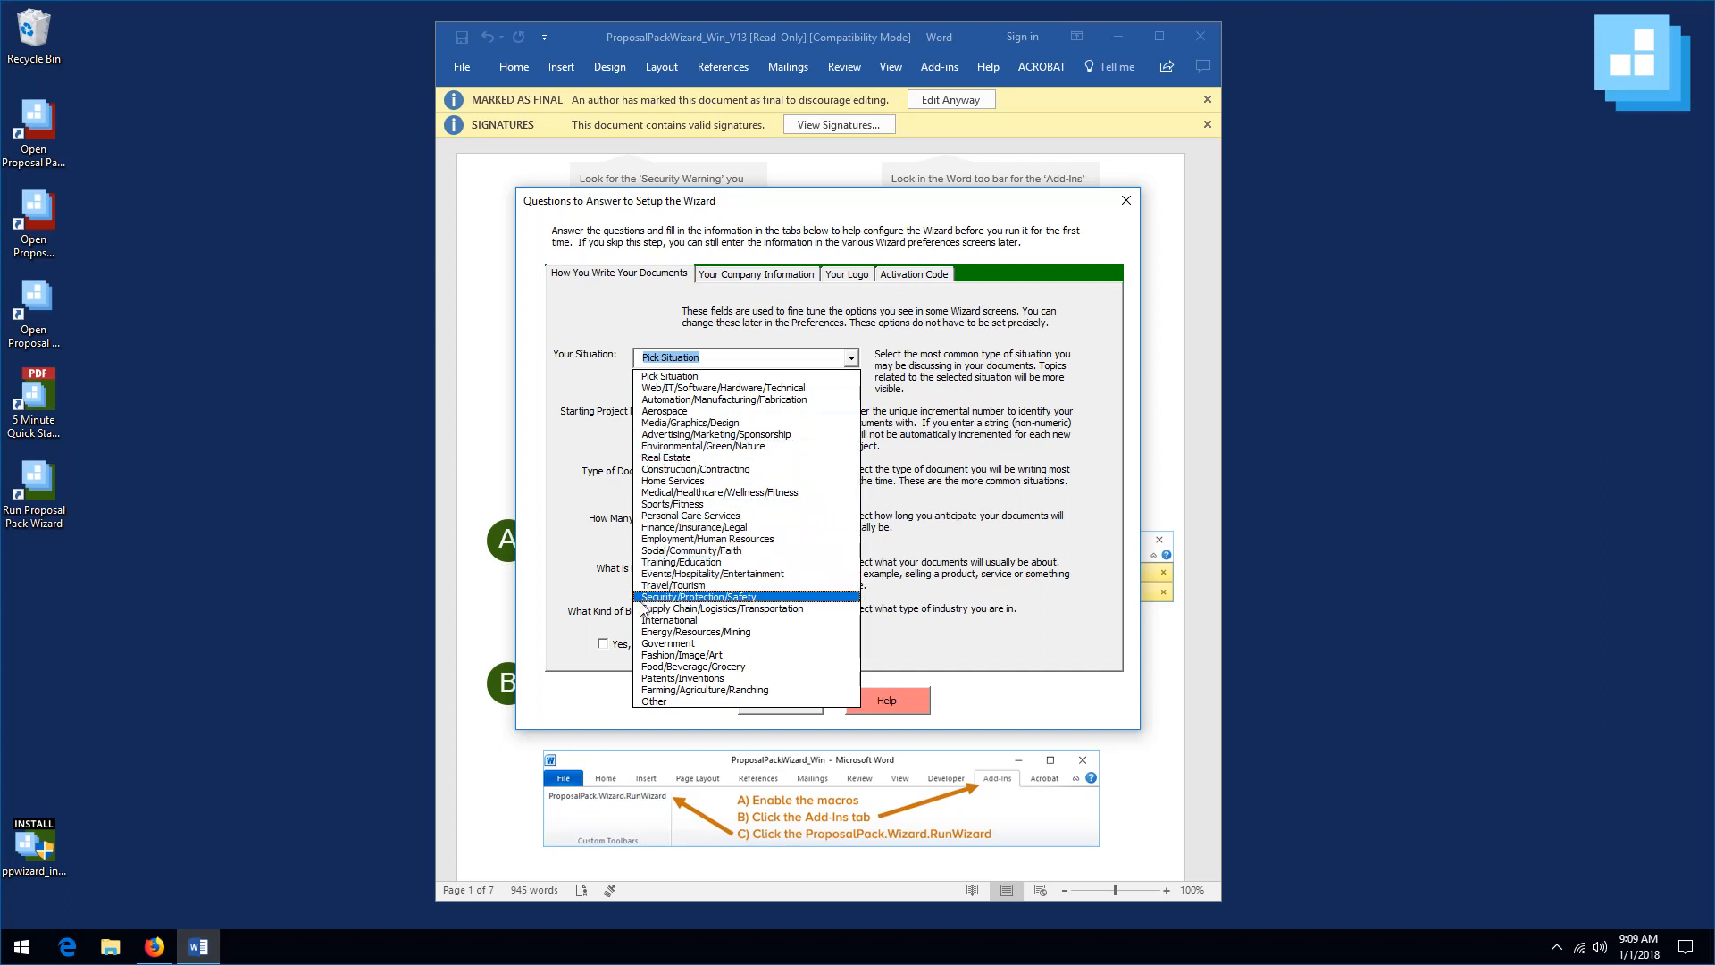
click(649, 701)
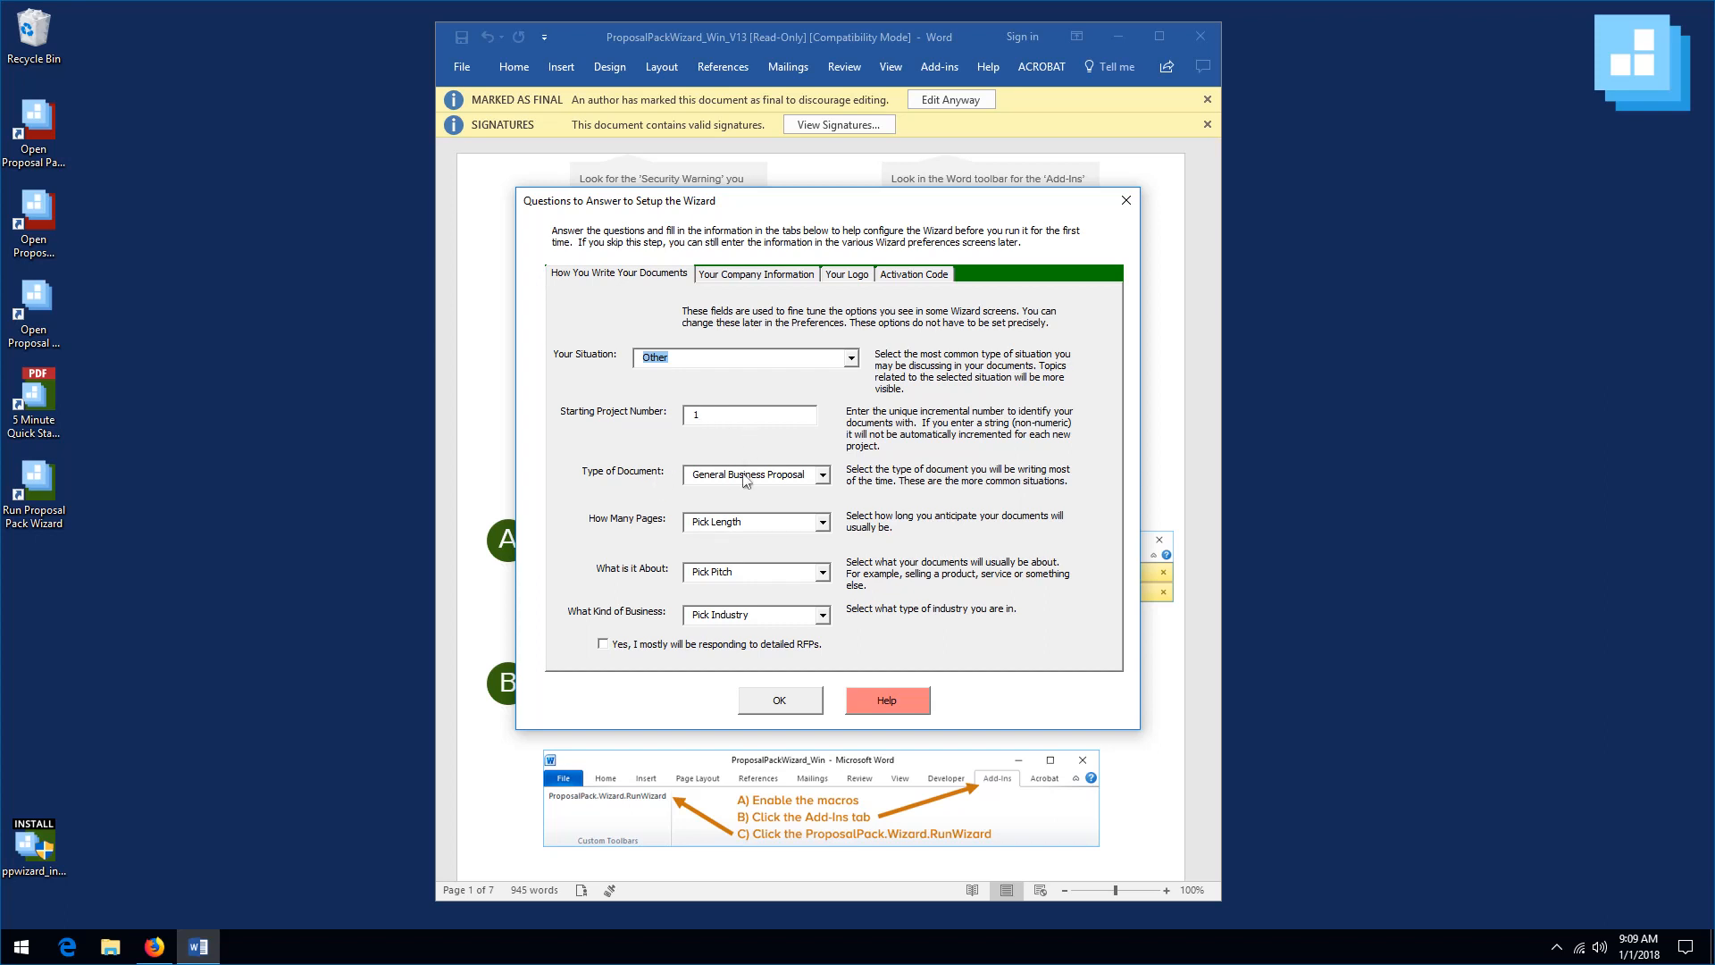
click(823, 475)
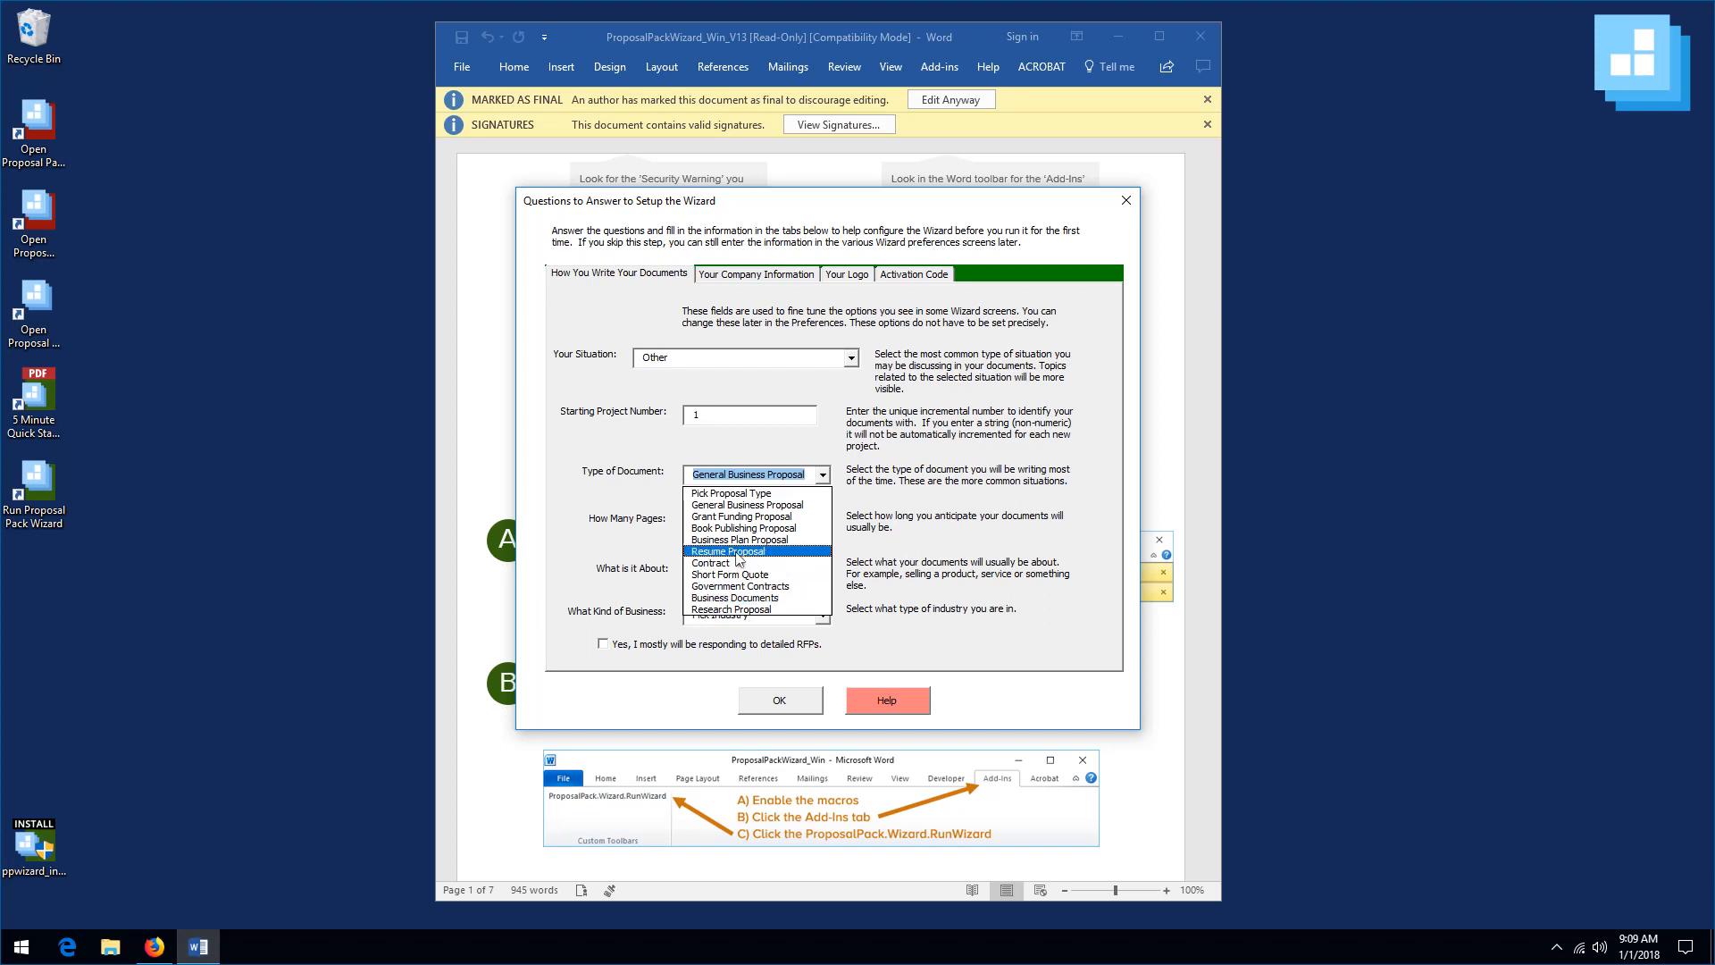
click(824, 476)
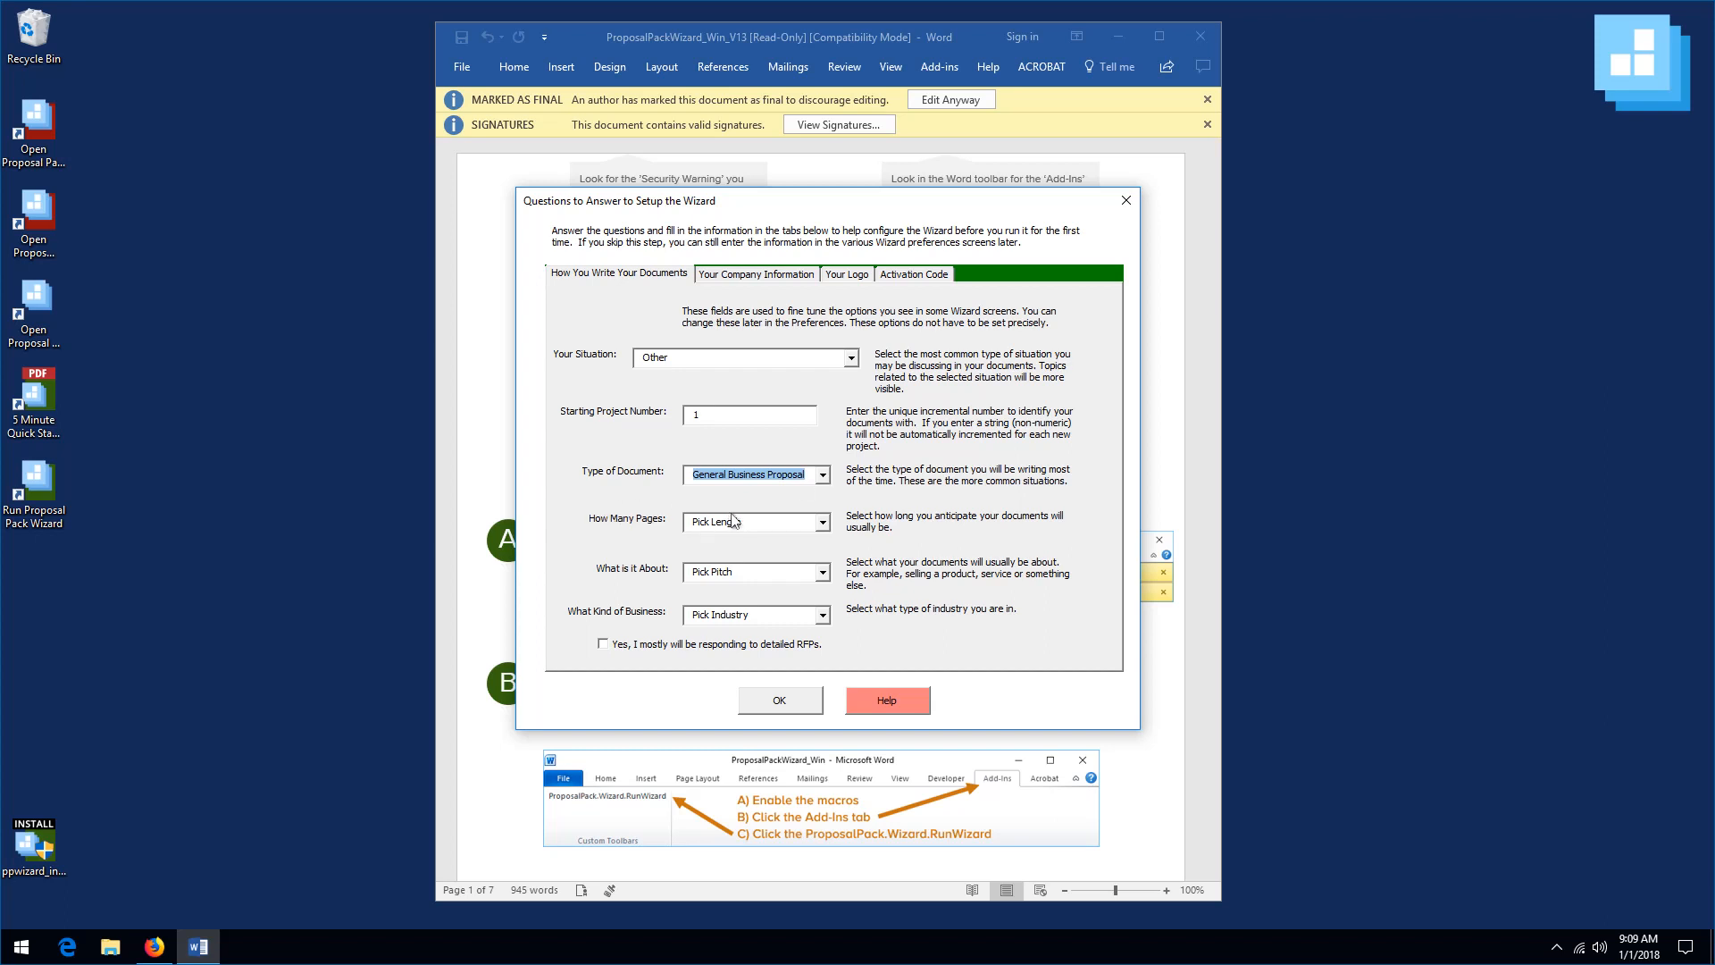
- Set the usual document length to 10+ pages, the subject to Product & Service and the kind of business to Other
click(823, 522)
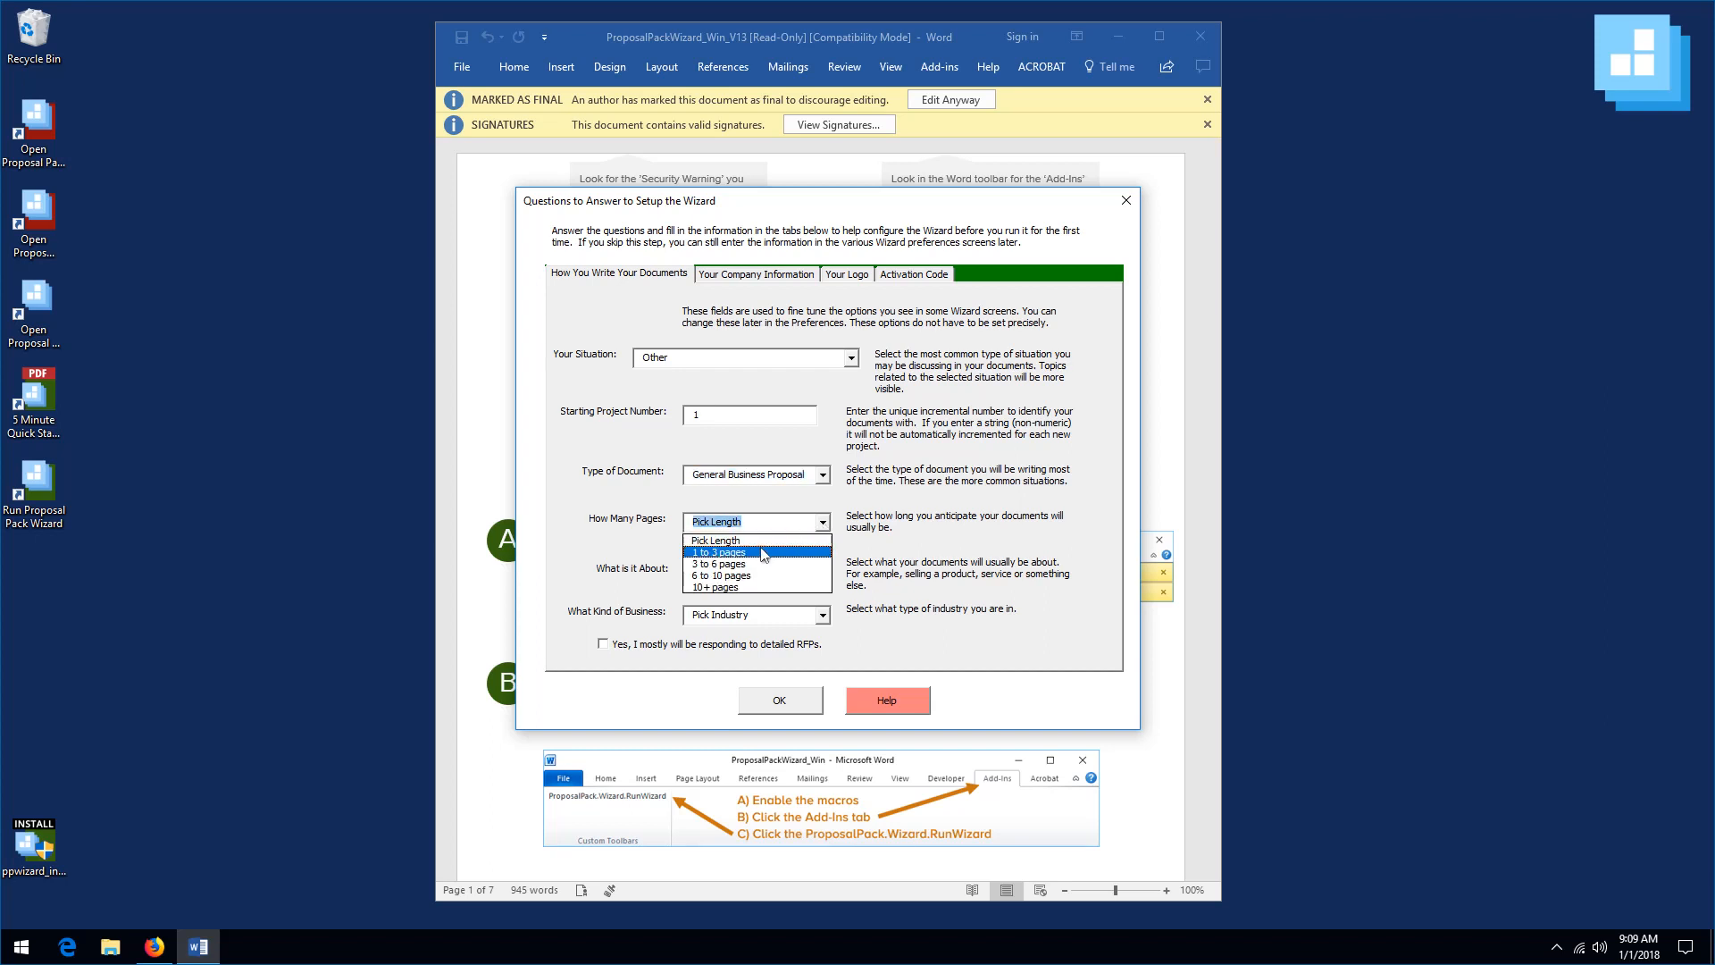
click(742, 587)
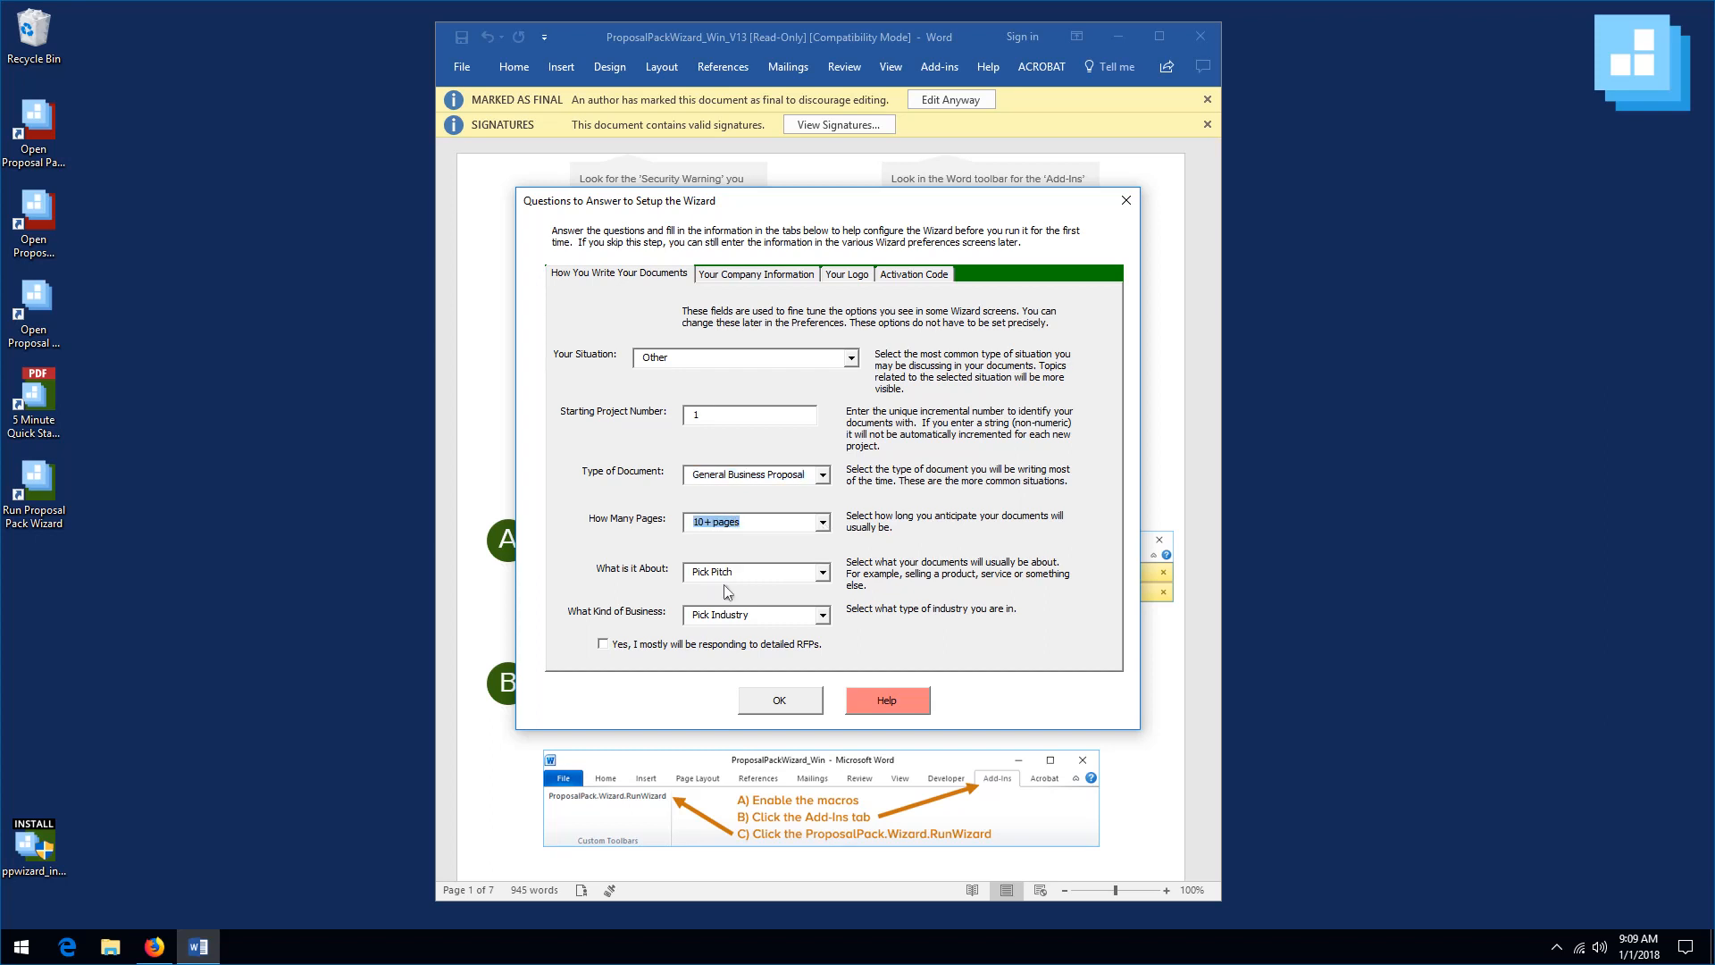
click(743, 577)
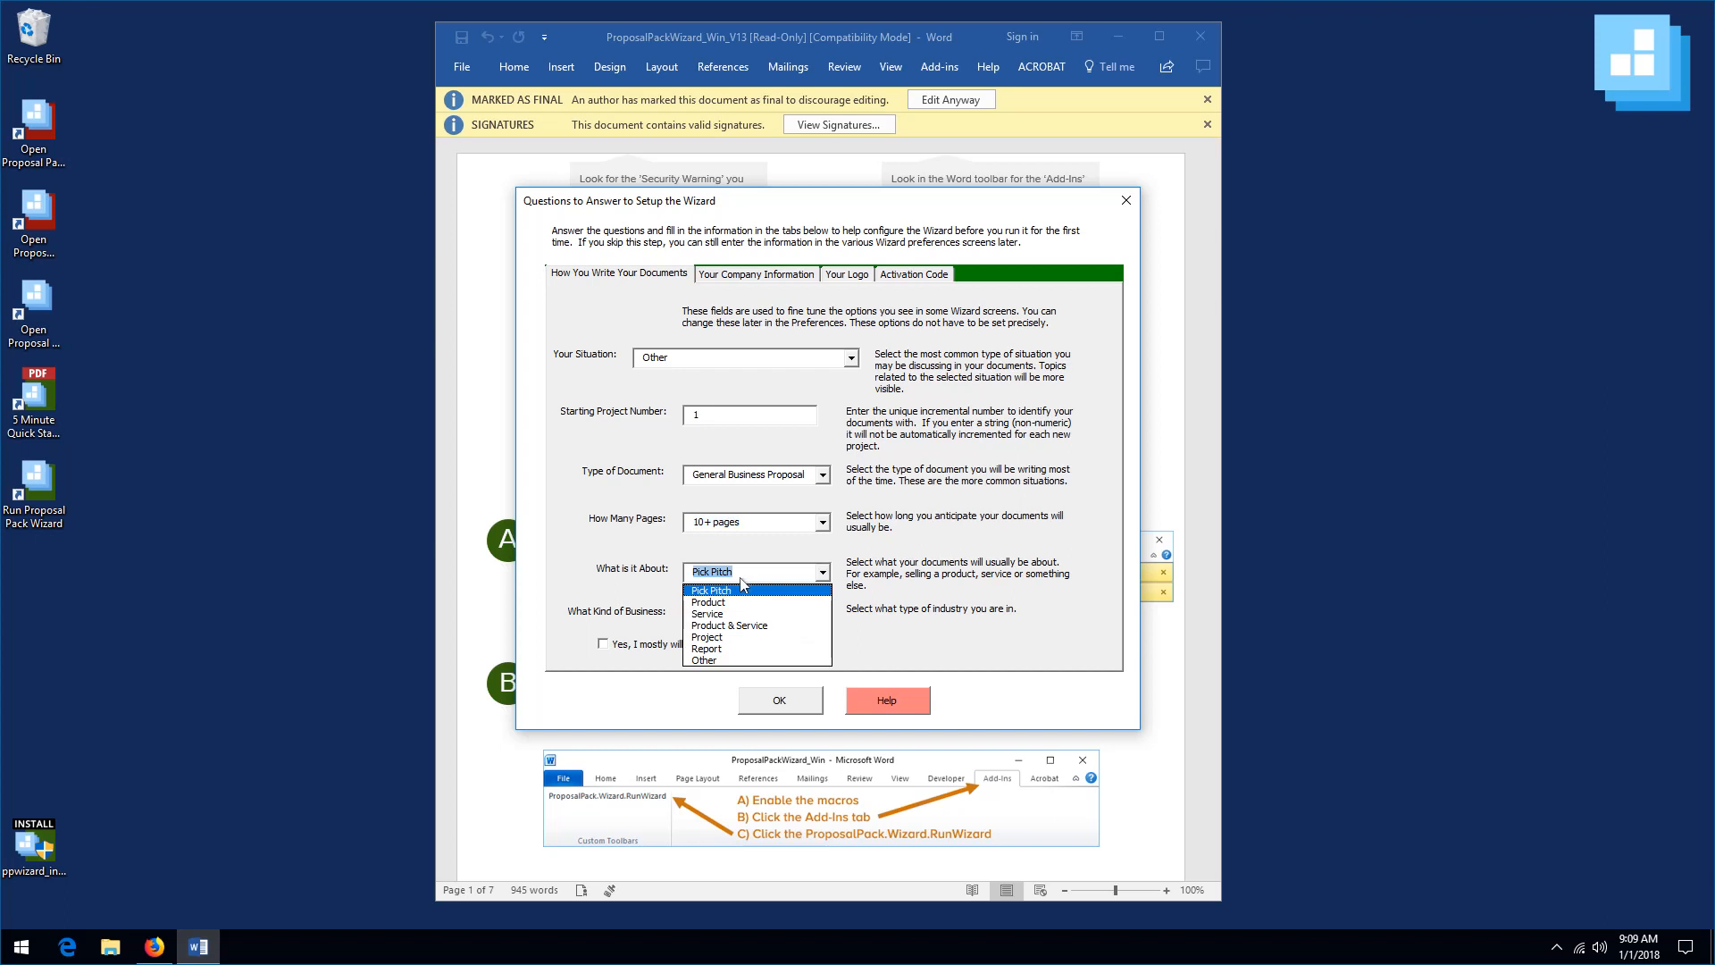
click(731, 628)
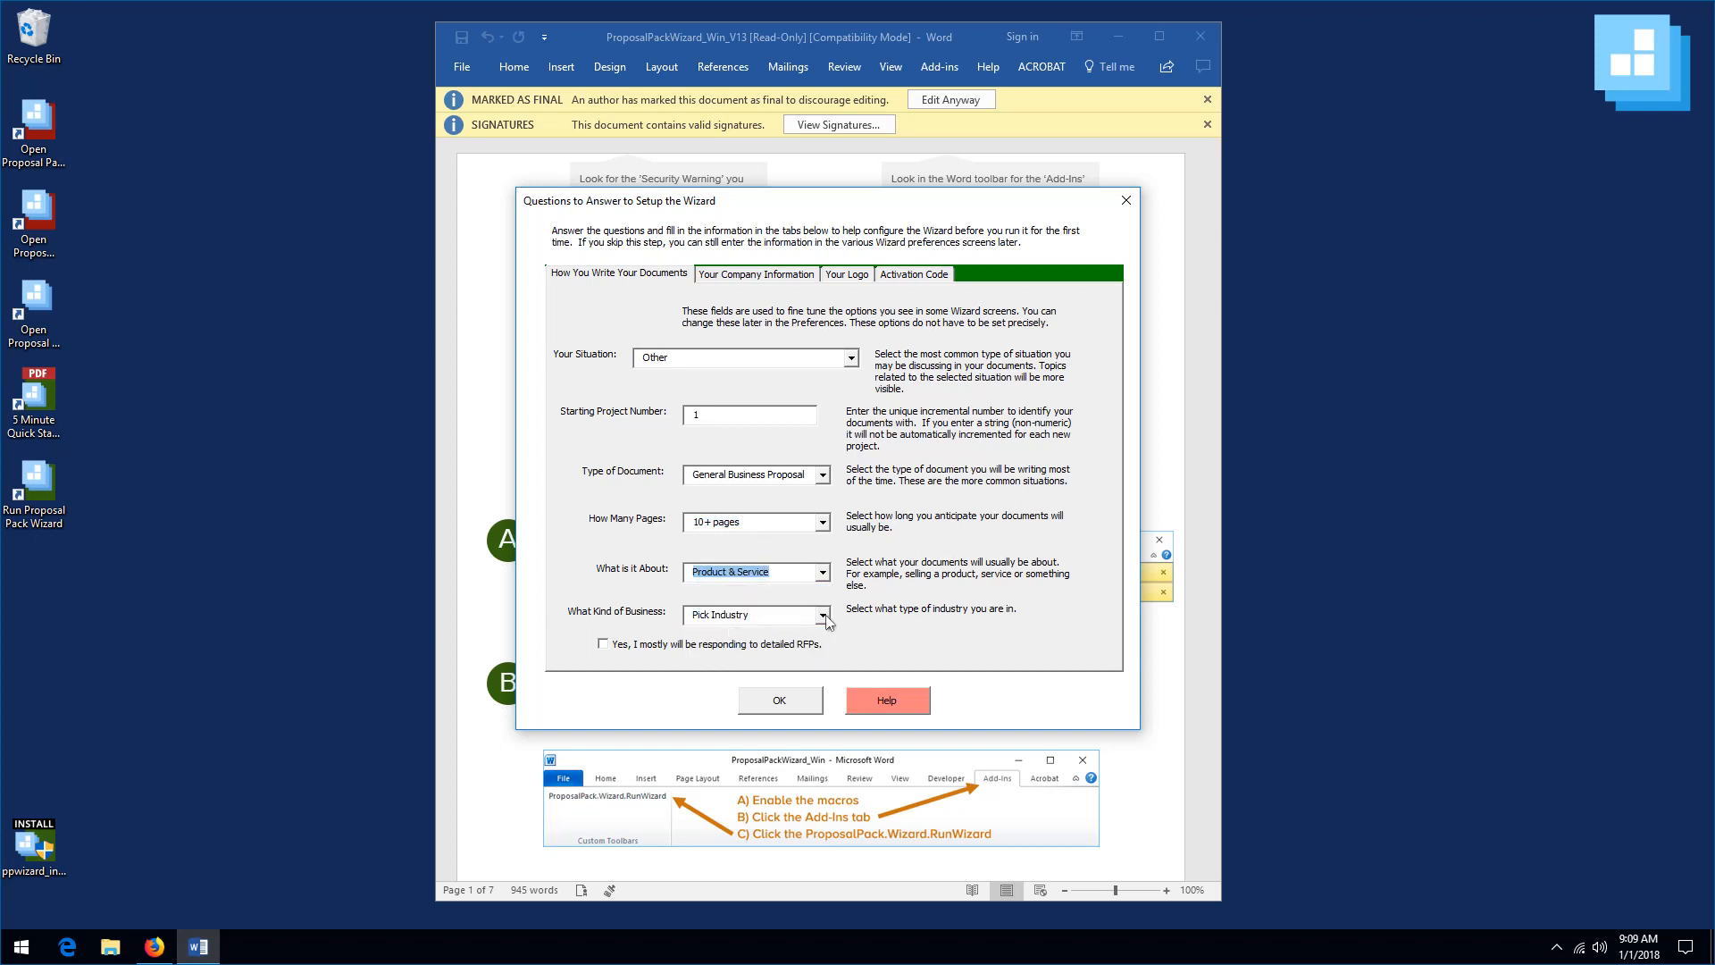
click(823, 615)
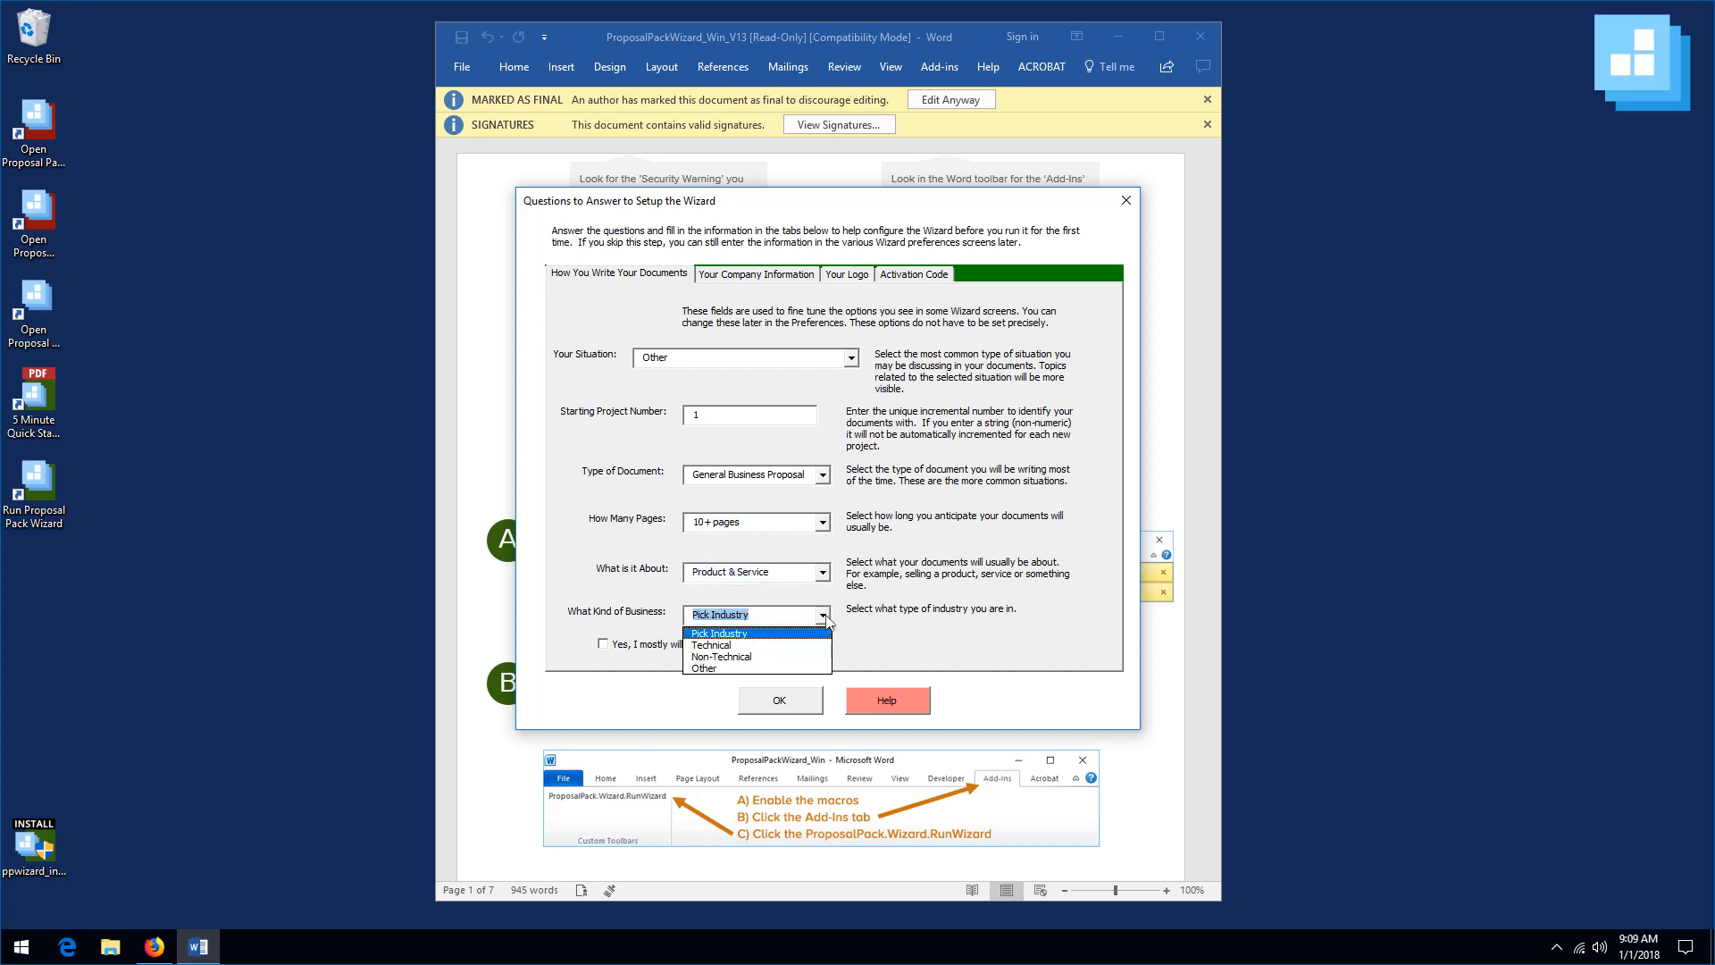
click(715, 669)
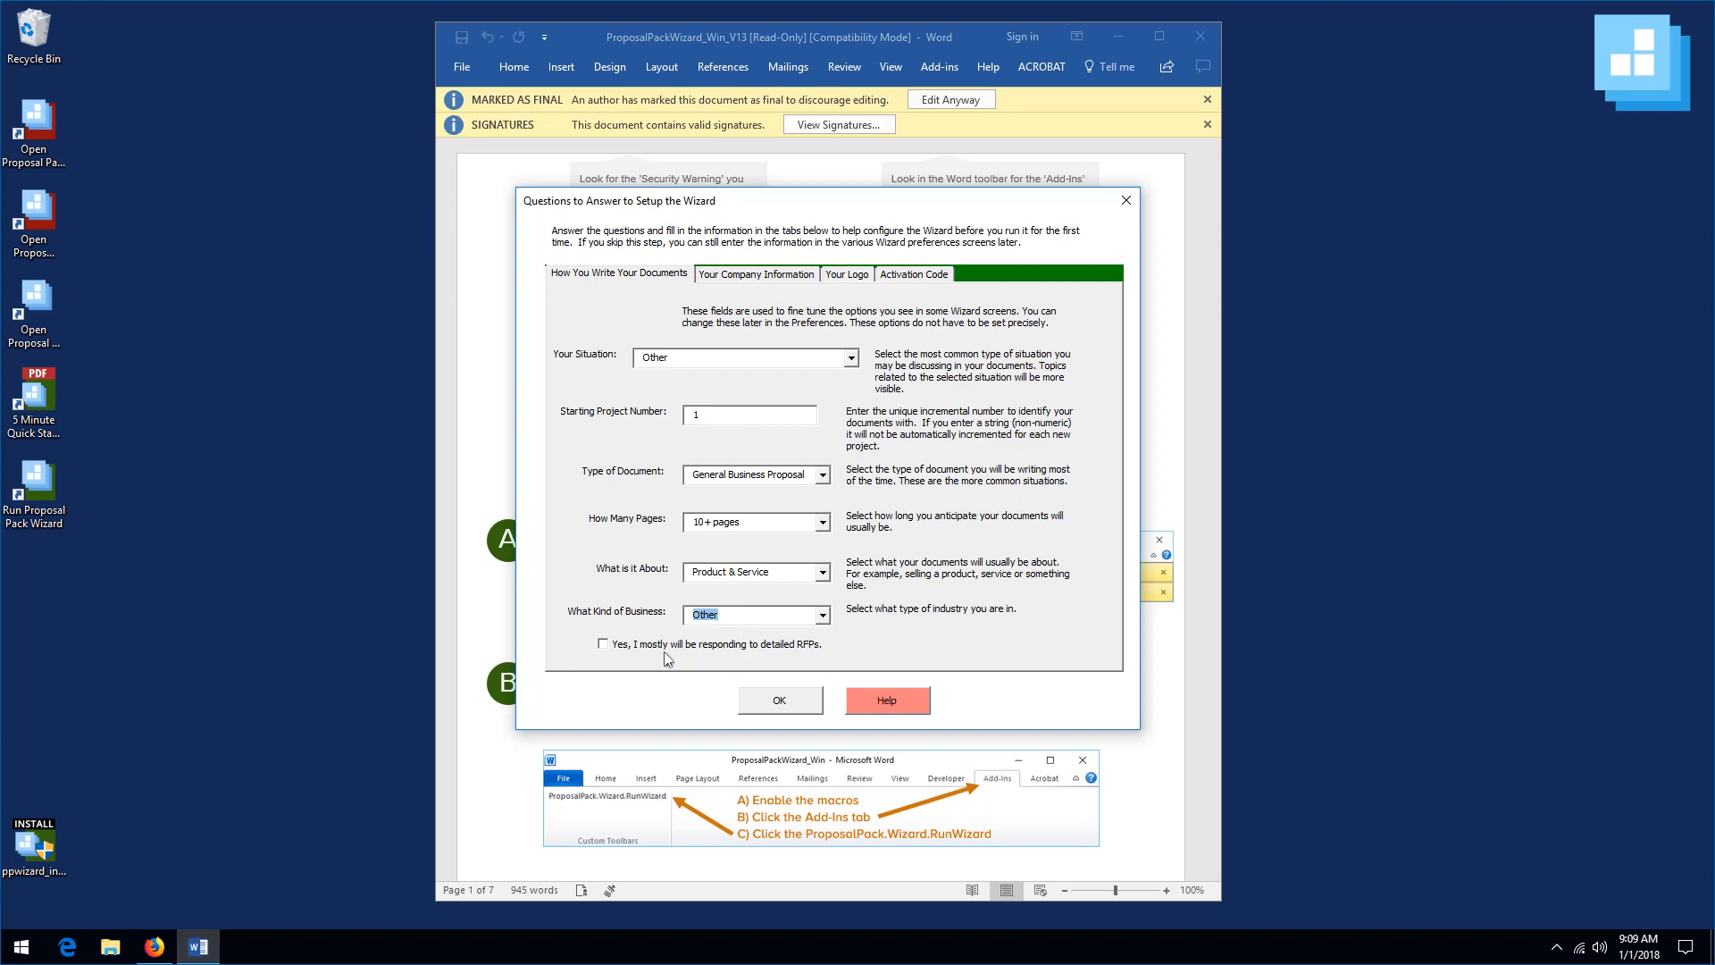
- Skip the logo setup, go to the activation code entry, and copy the Wizard activation code from the download e-mail in Firefox
click(847, 276)
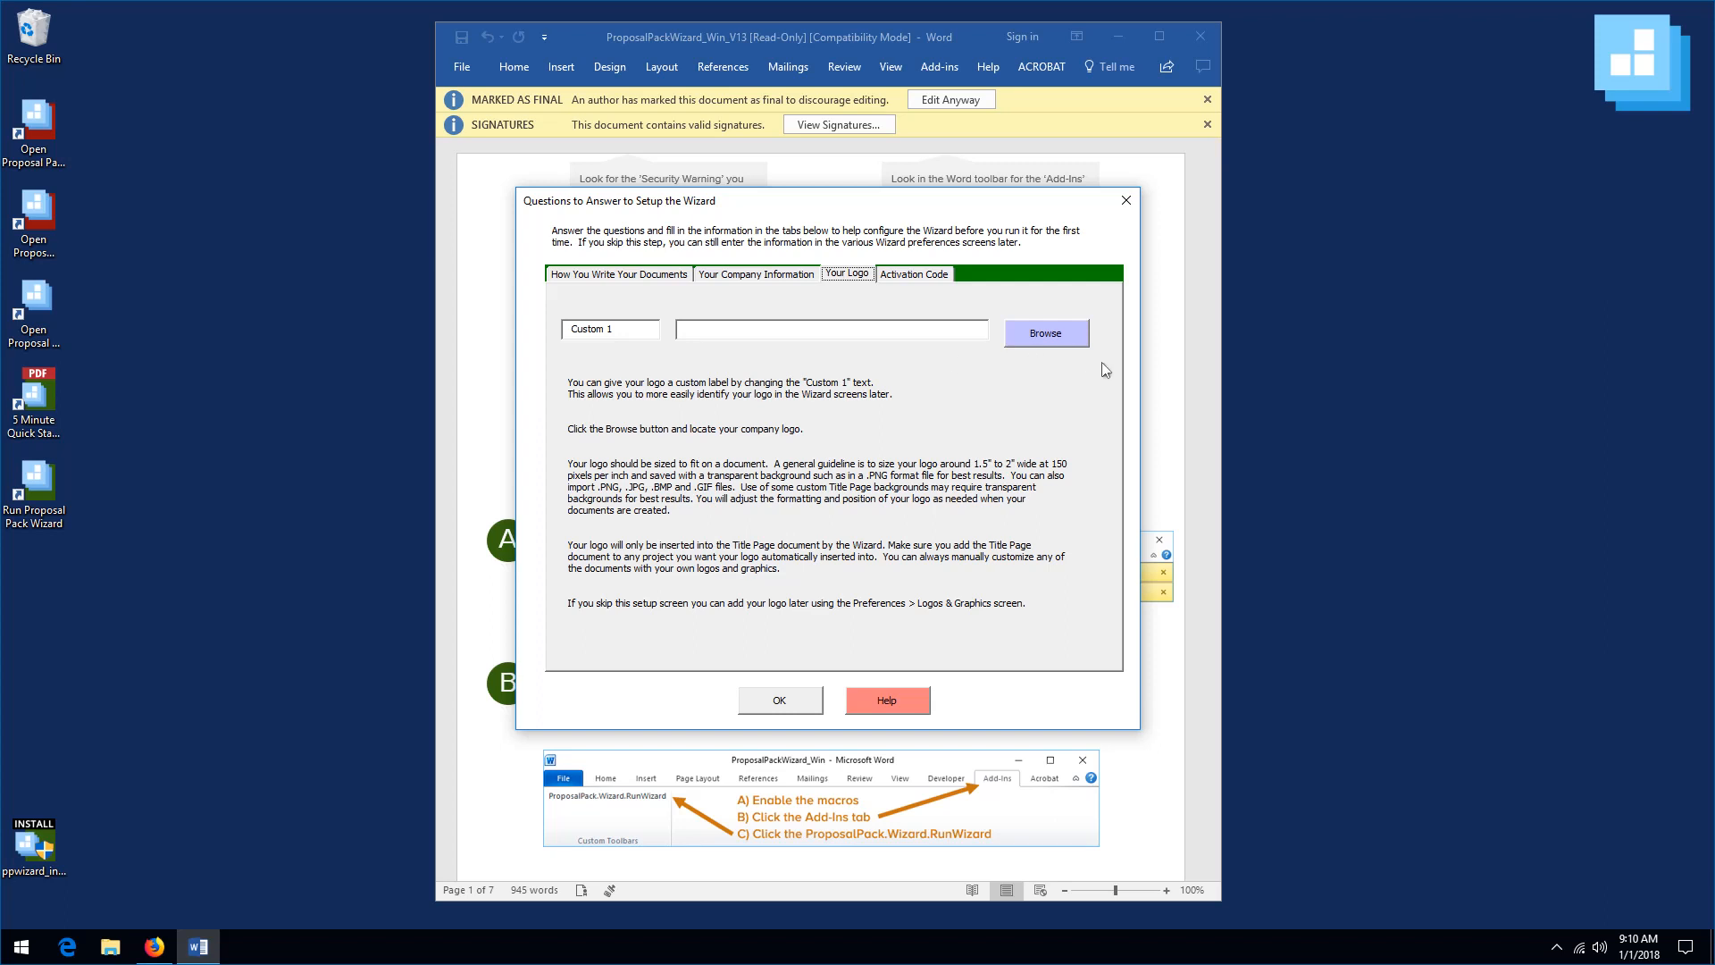
click(921, 277)
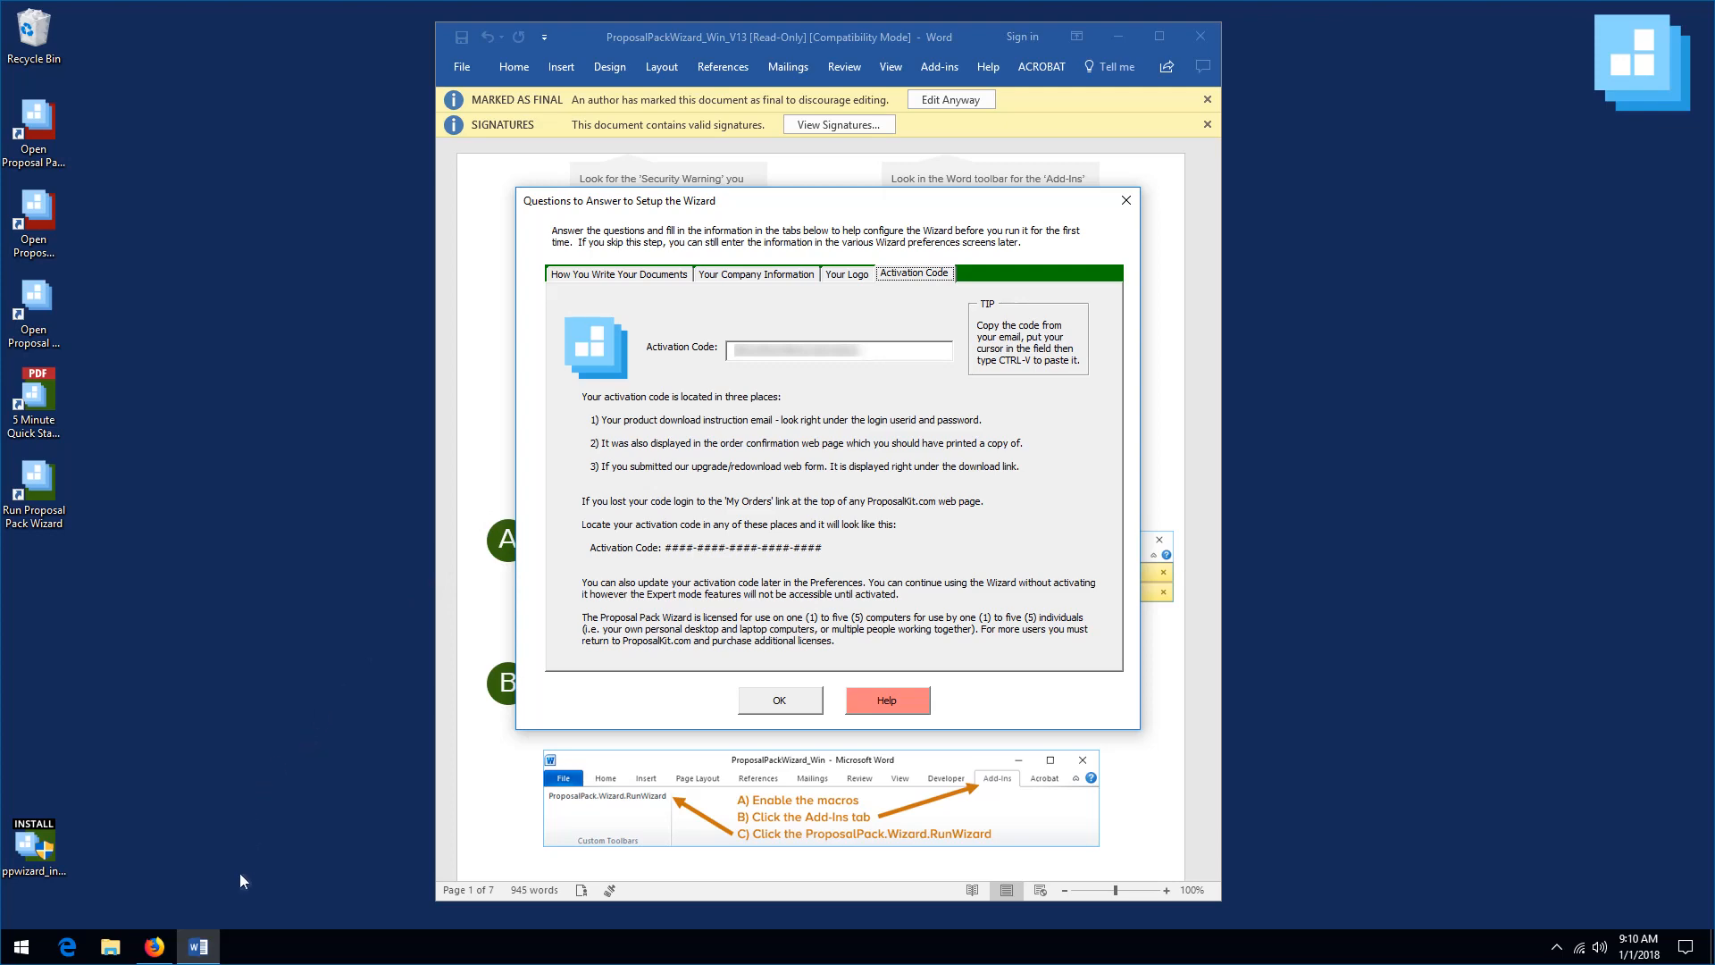
click(157, 948)
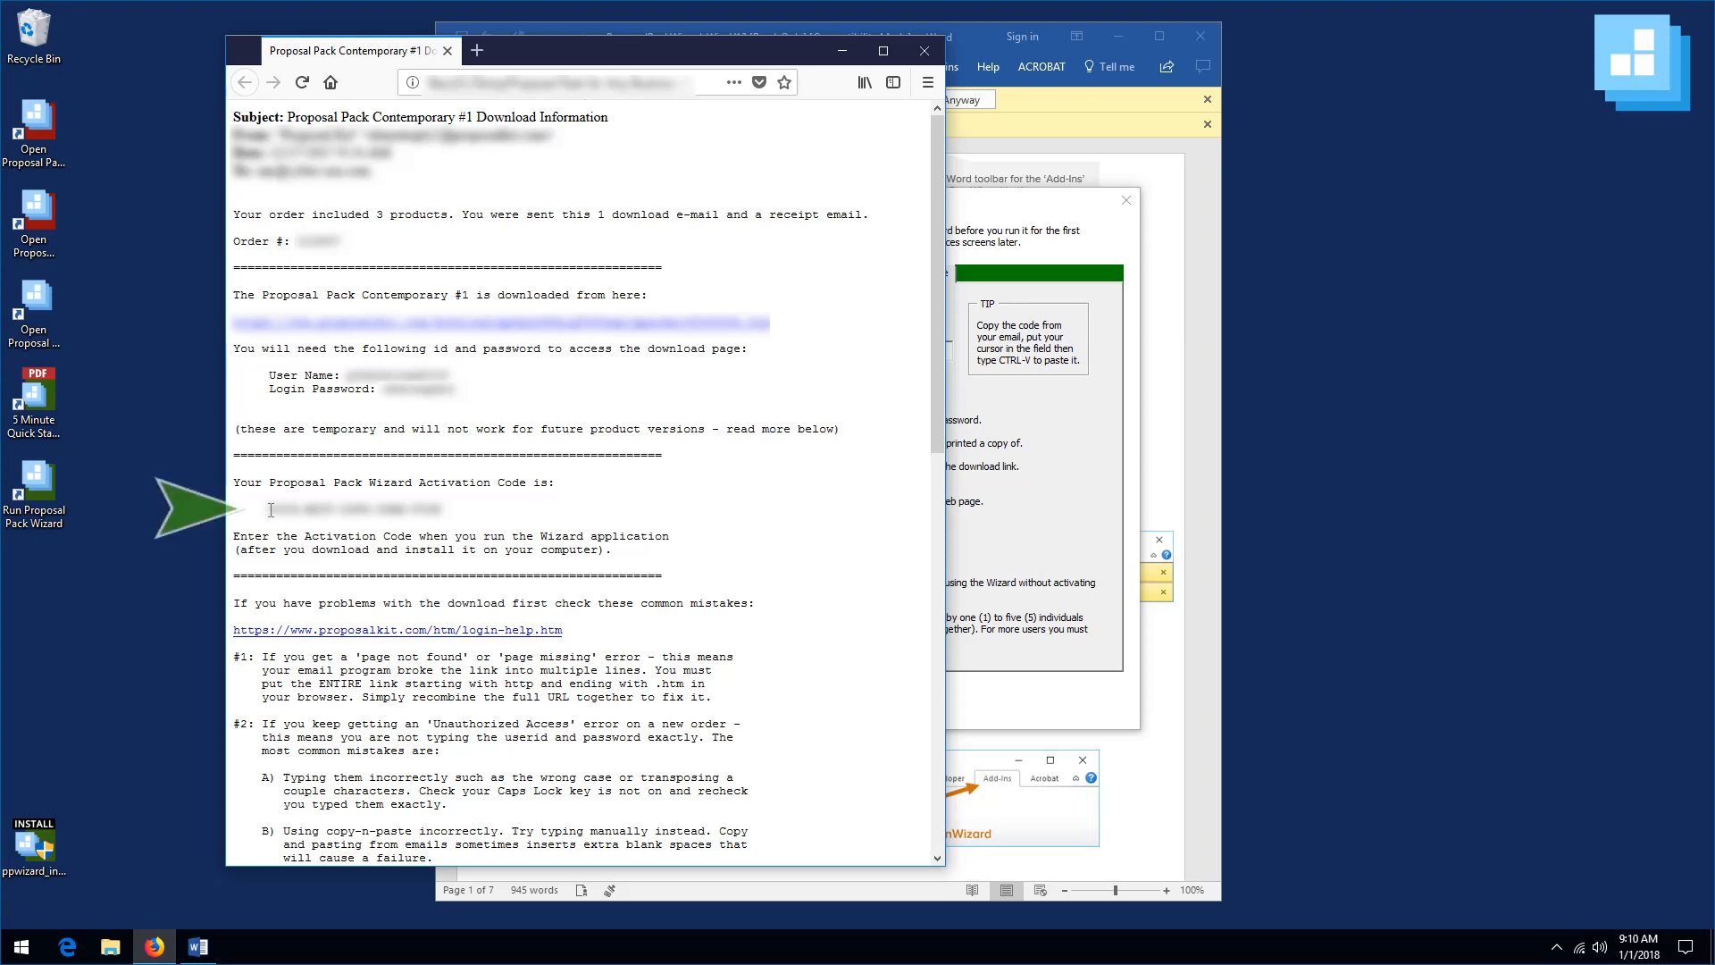
drag(272, 510, 436, 508)
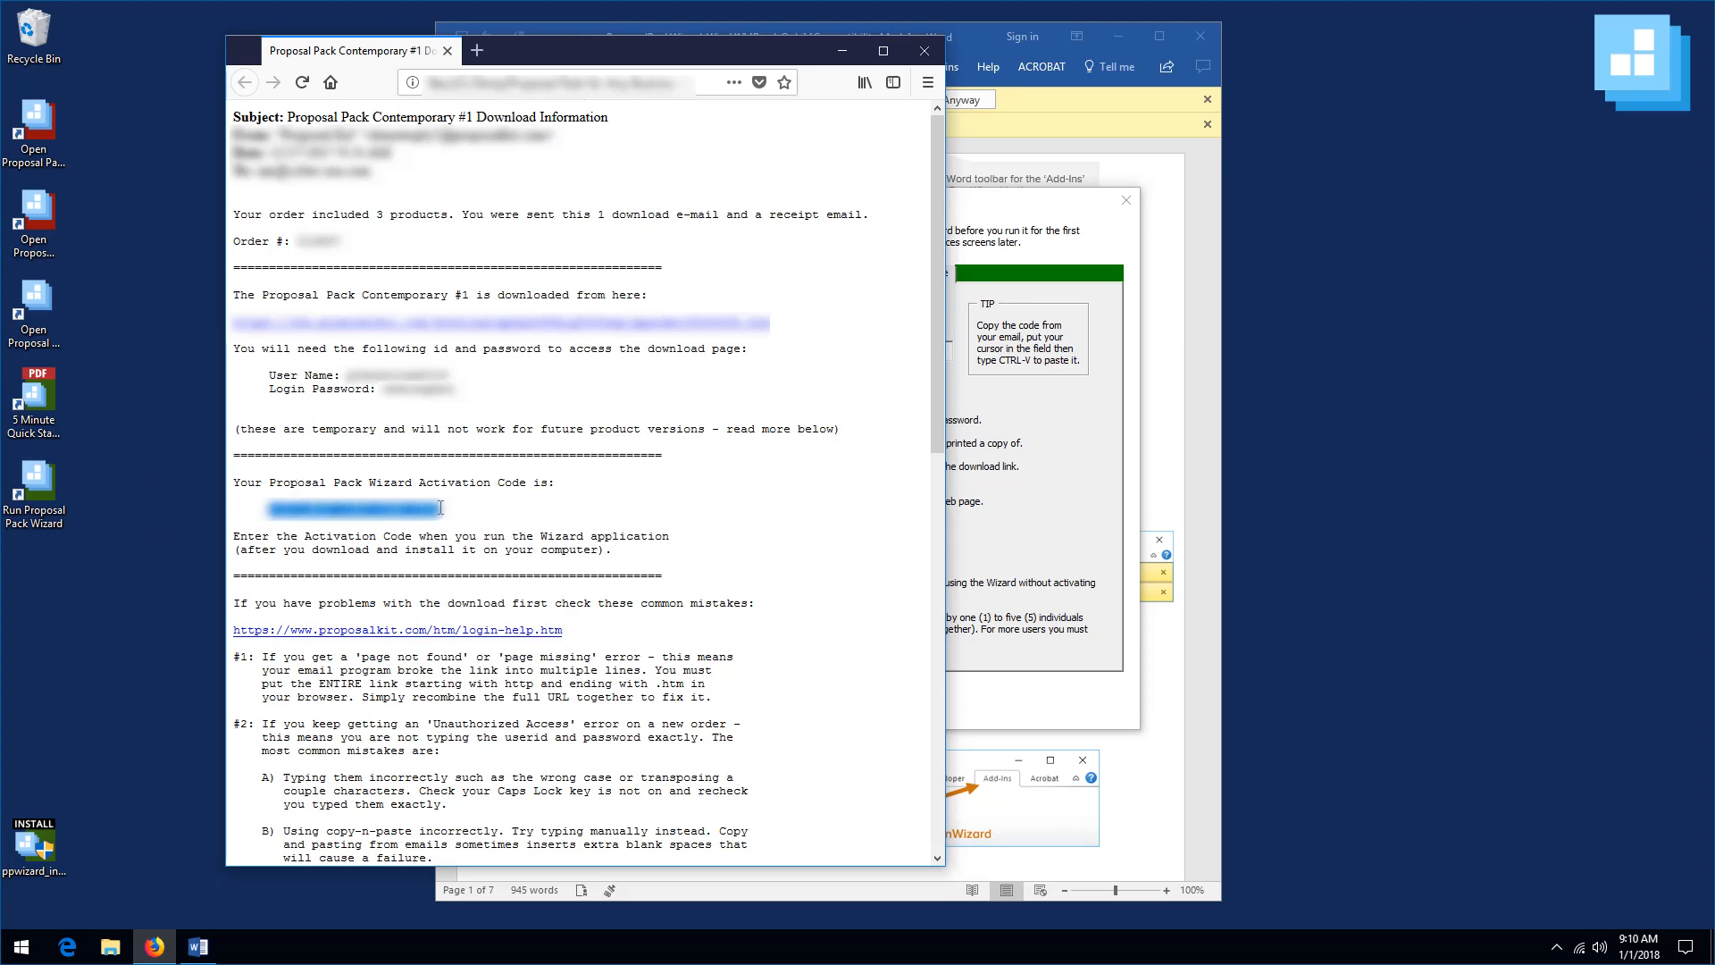
right_click(420, 510)
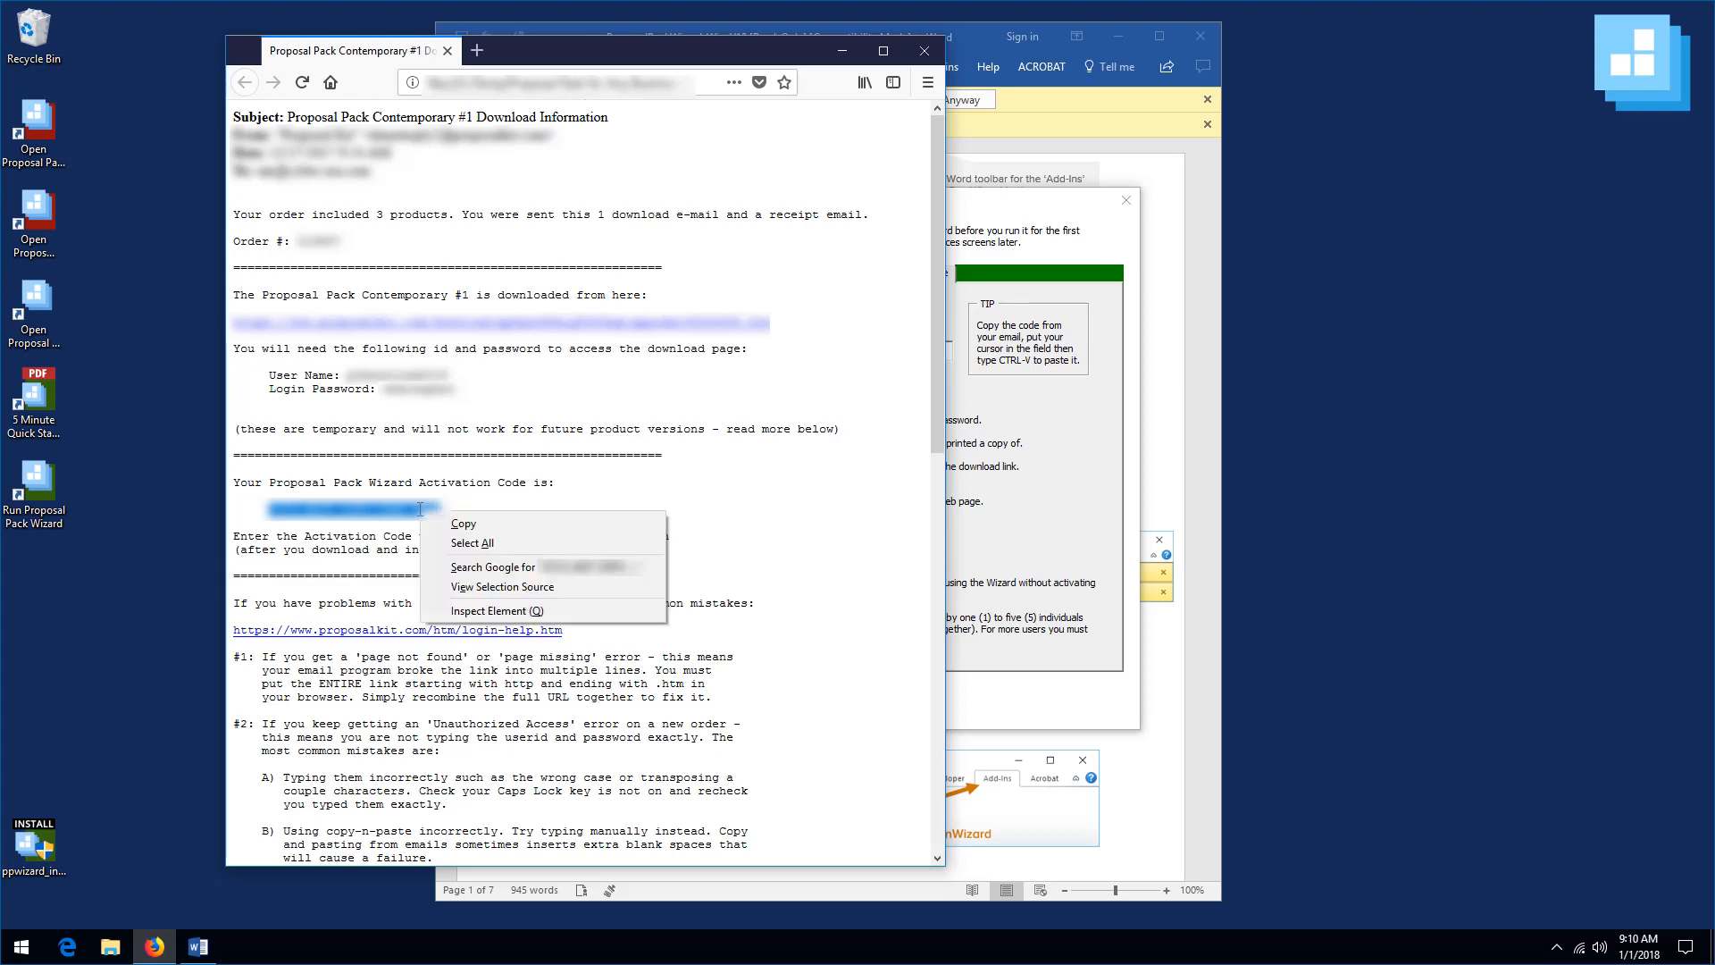
click(449, 525)
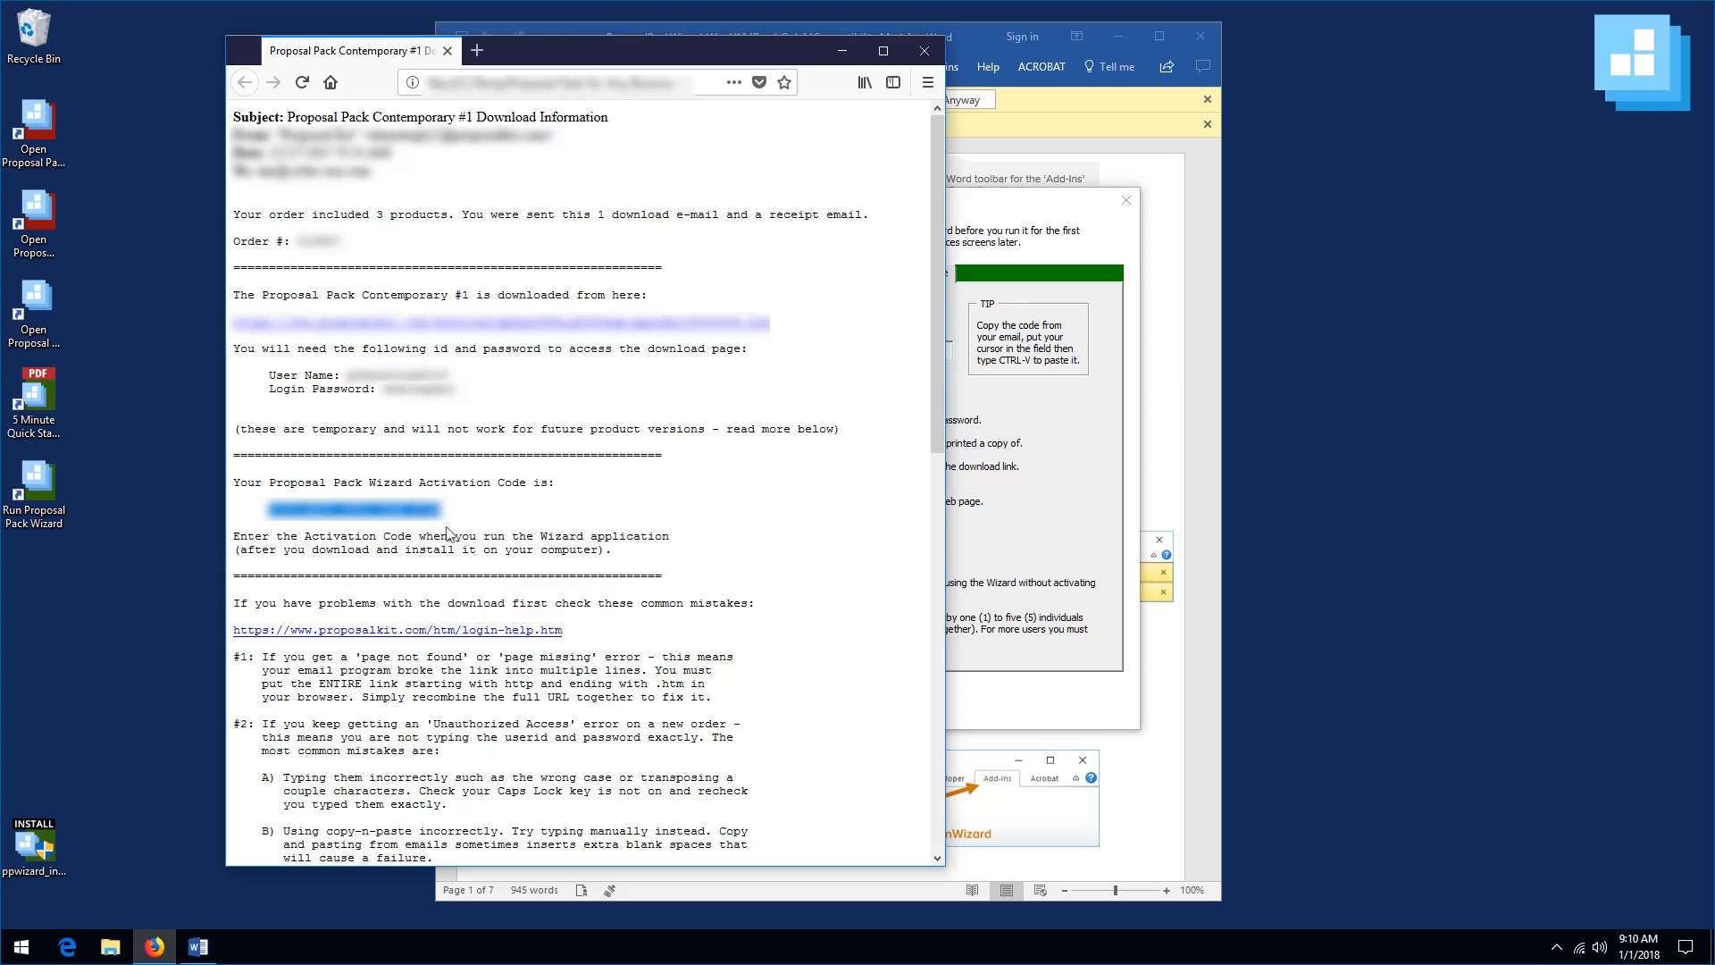
- Paste the activation code into the Wizard's Activation Code field and complete the setup questions
click(1121, 446)
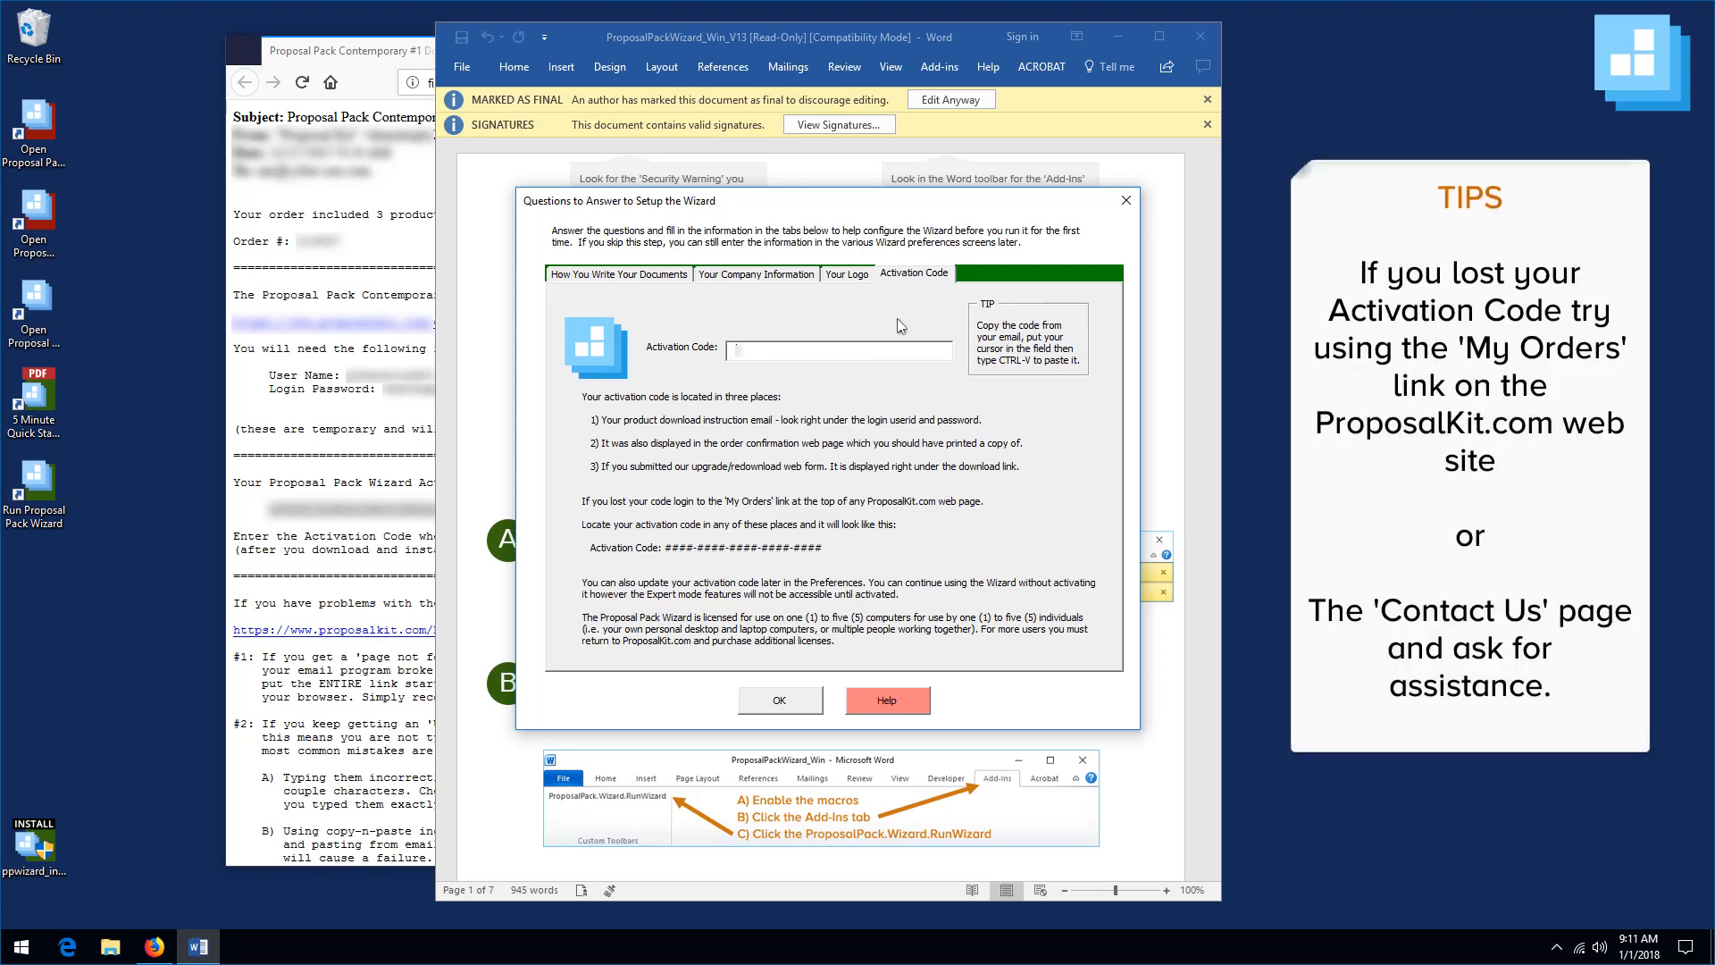
key(ctrl+v)
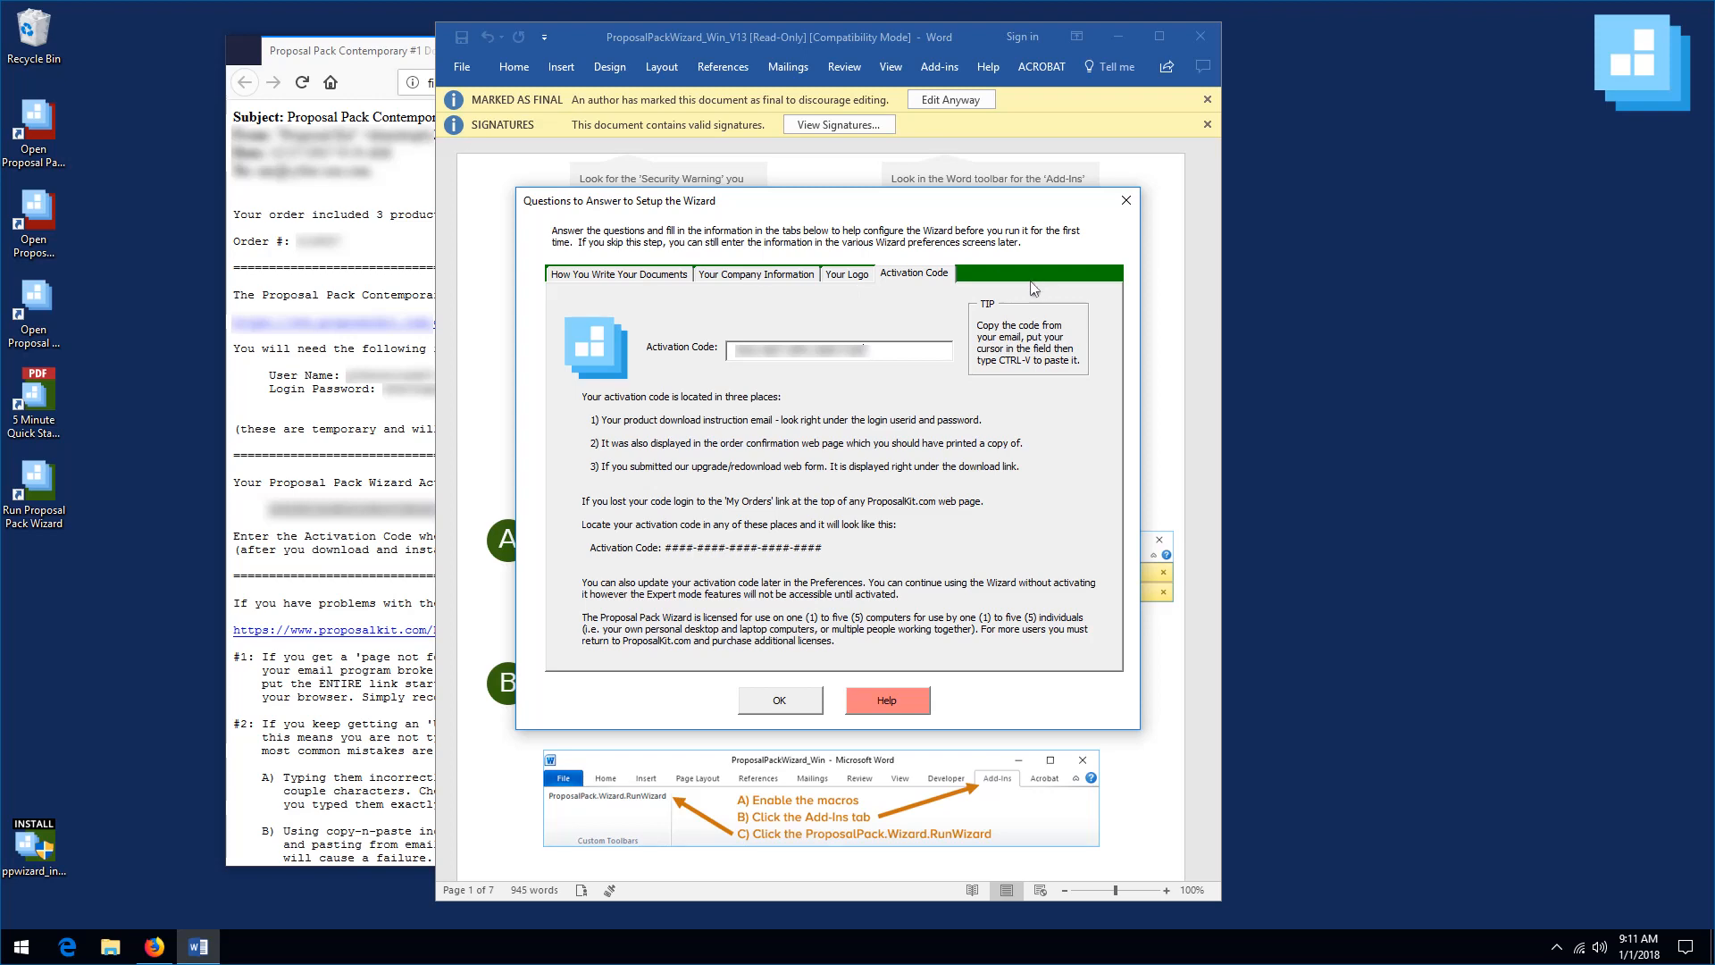
click(779, 701)
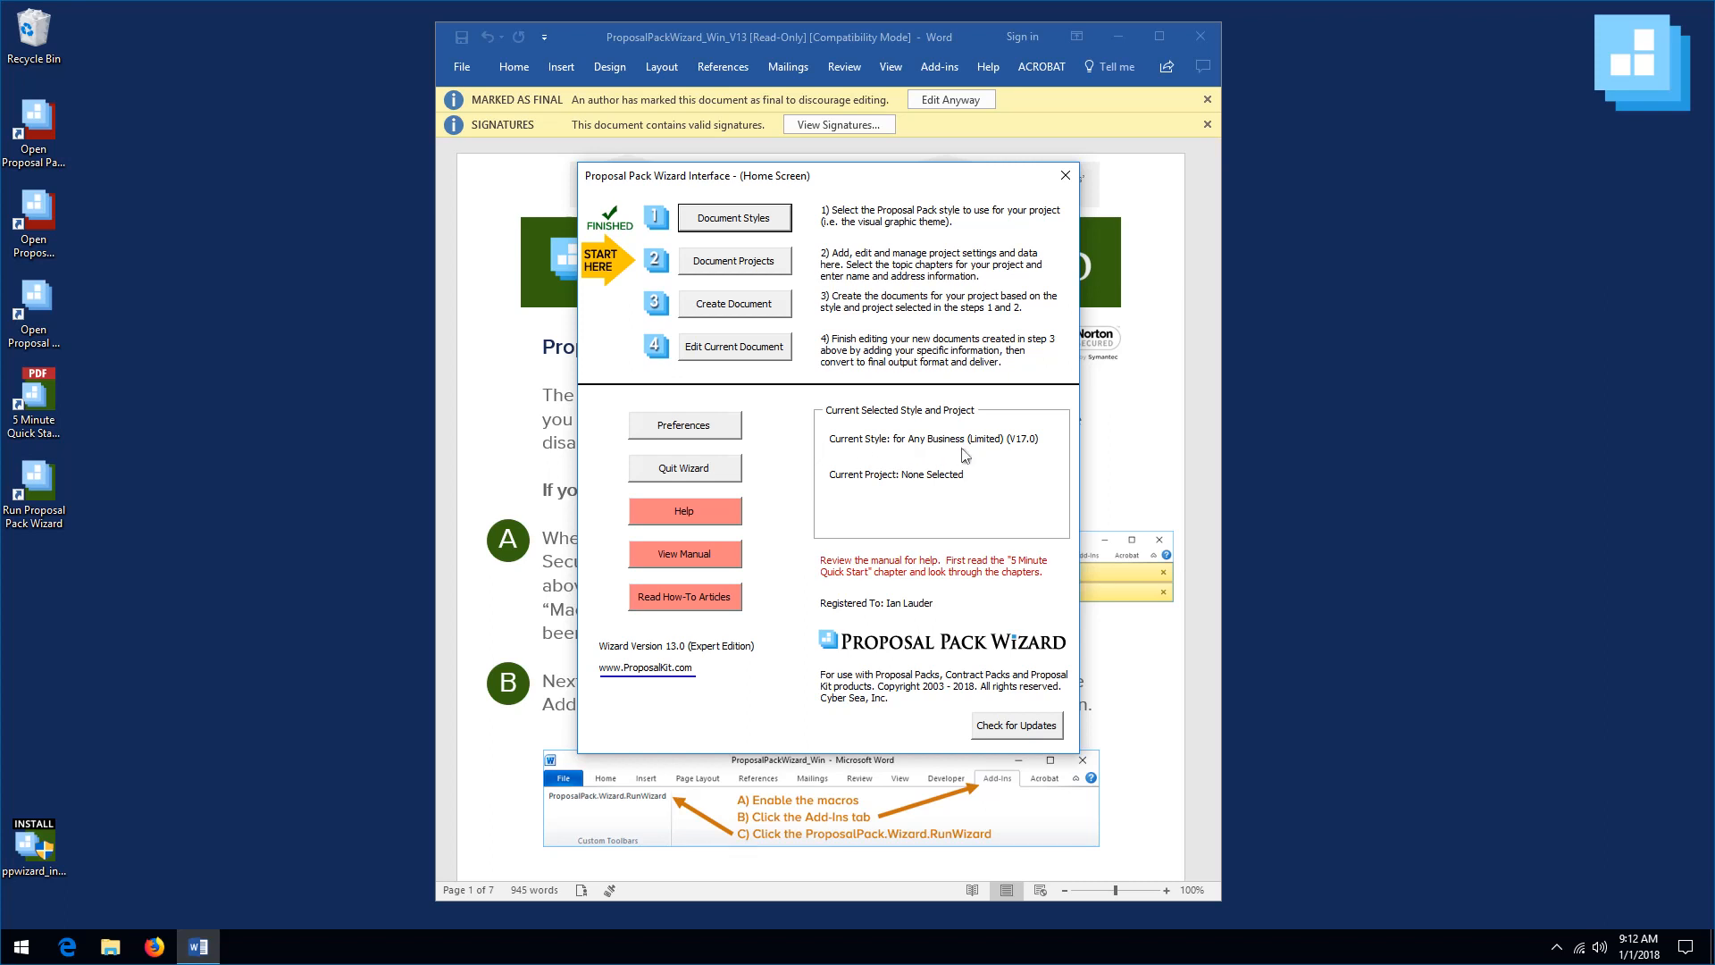
- Browse the document styles list and preview the add-on style Multimedia #4, closing its purchase information
click(749, 228)
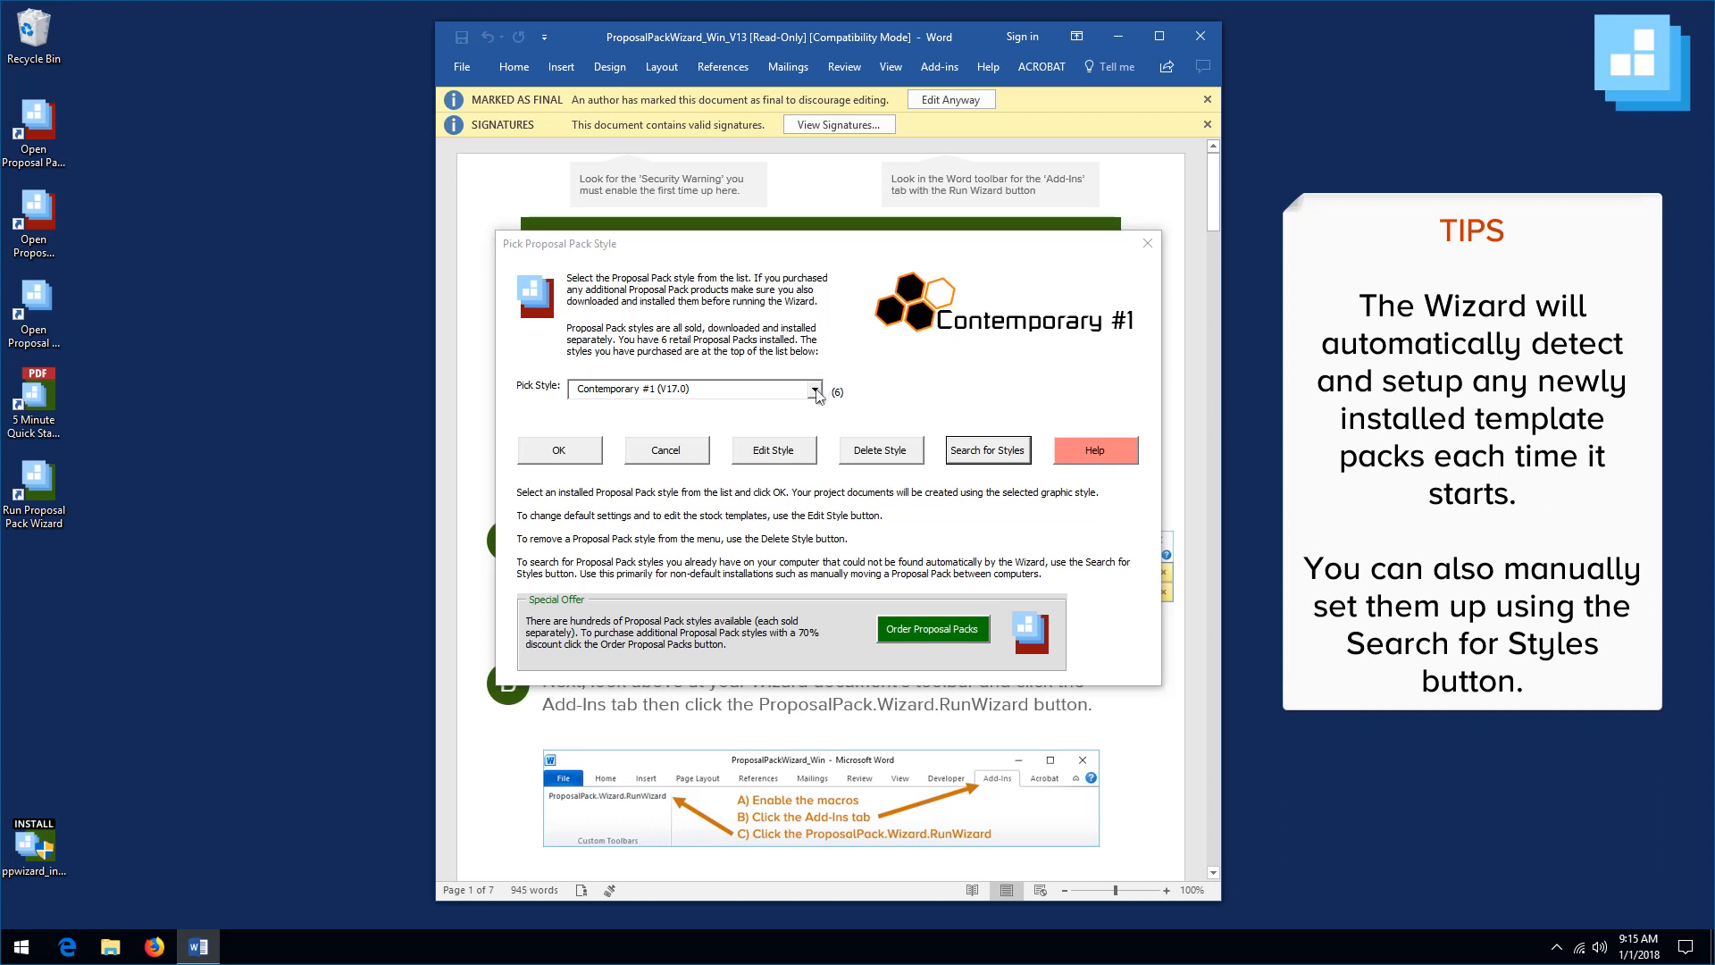
click(815, 391)
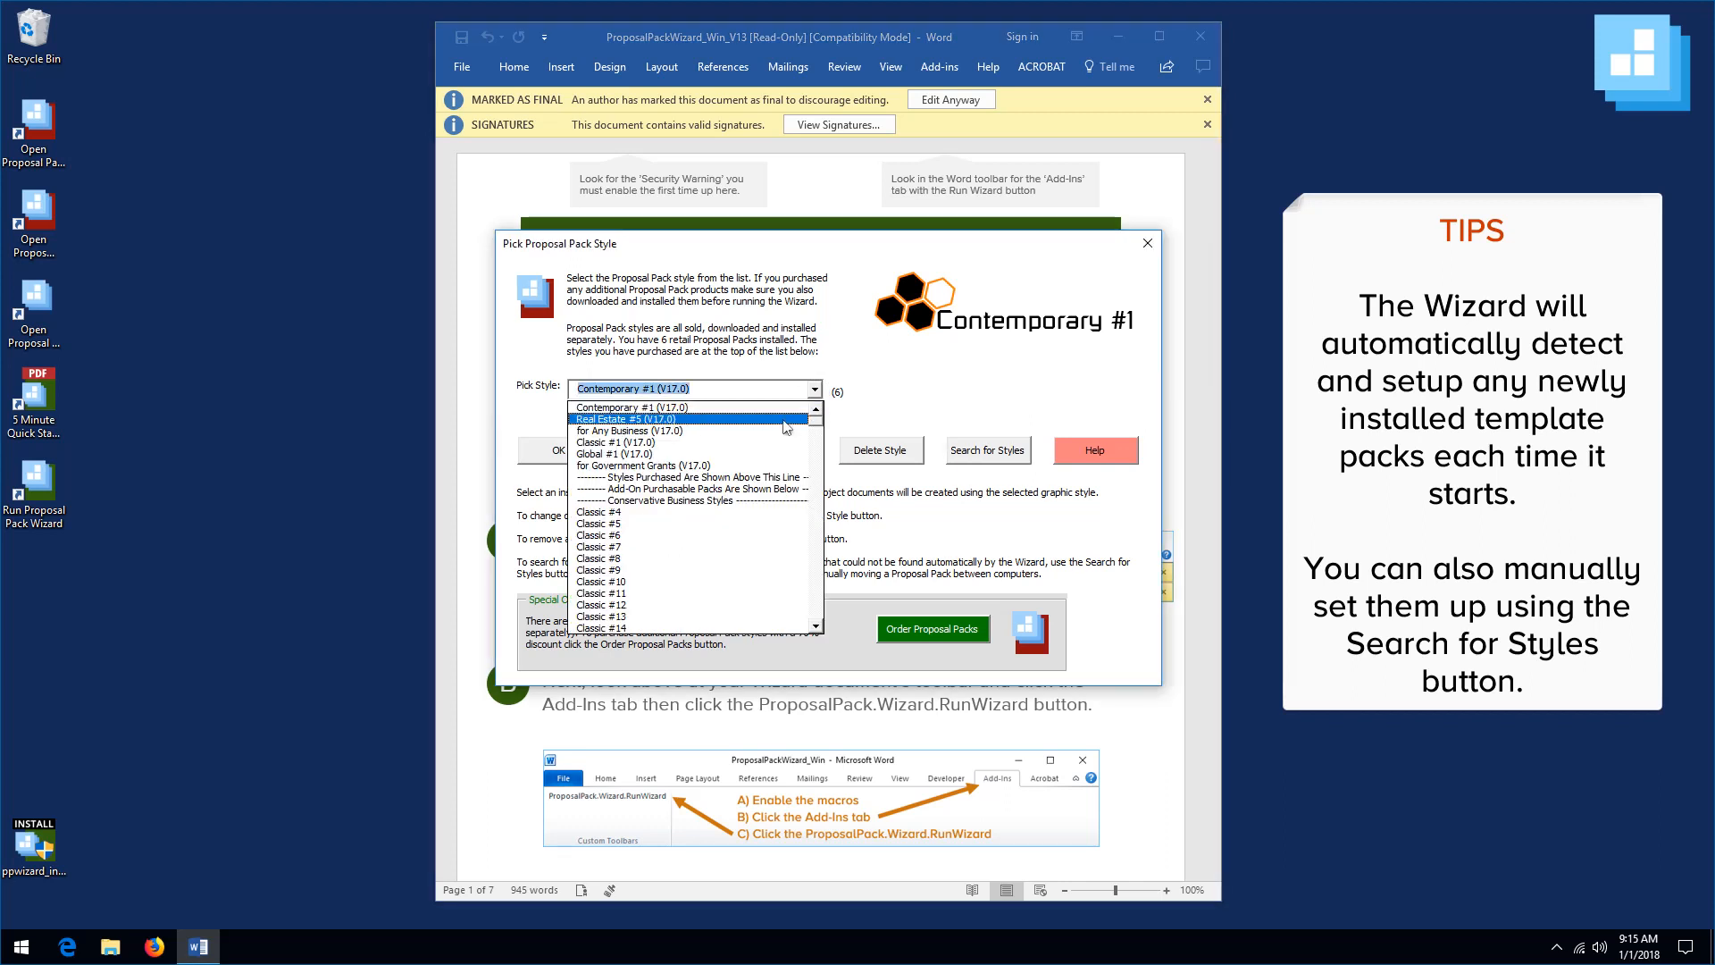
click(815, 409)
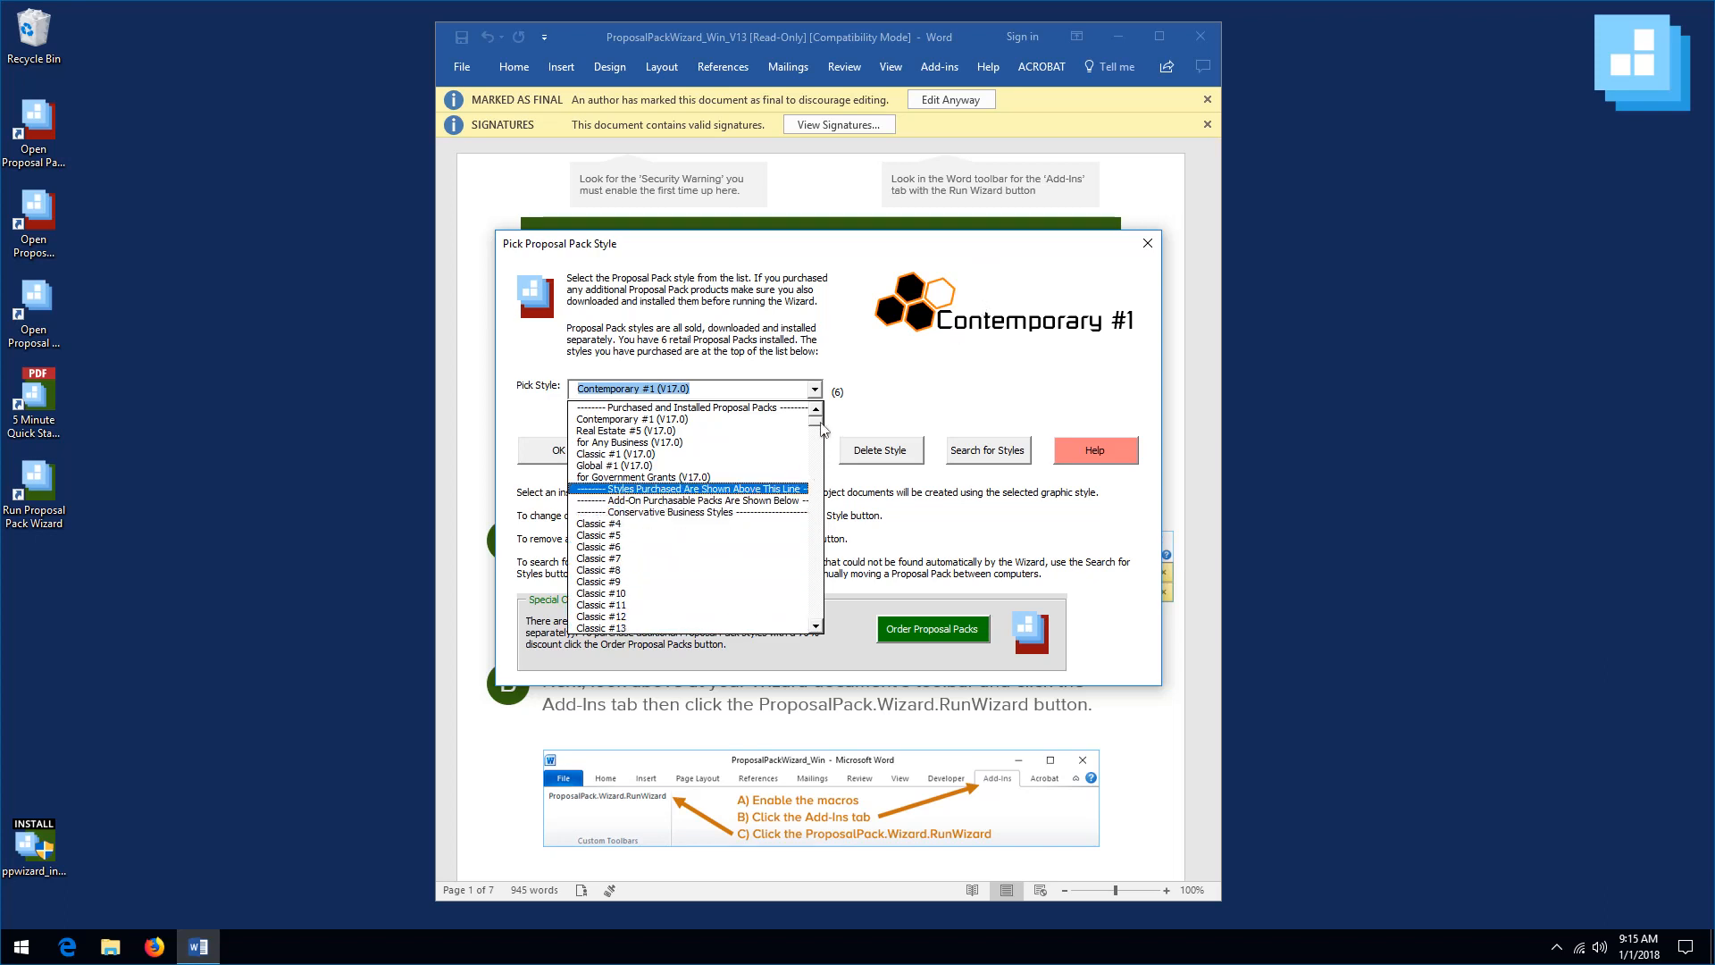
drag(821, 427, 821, 460)
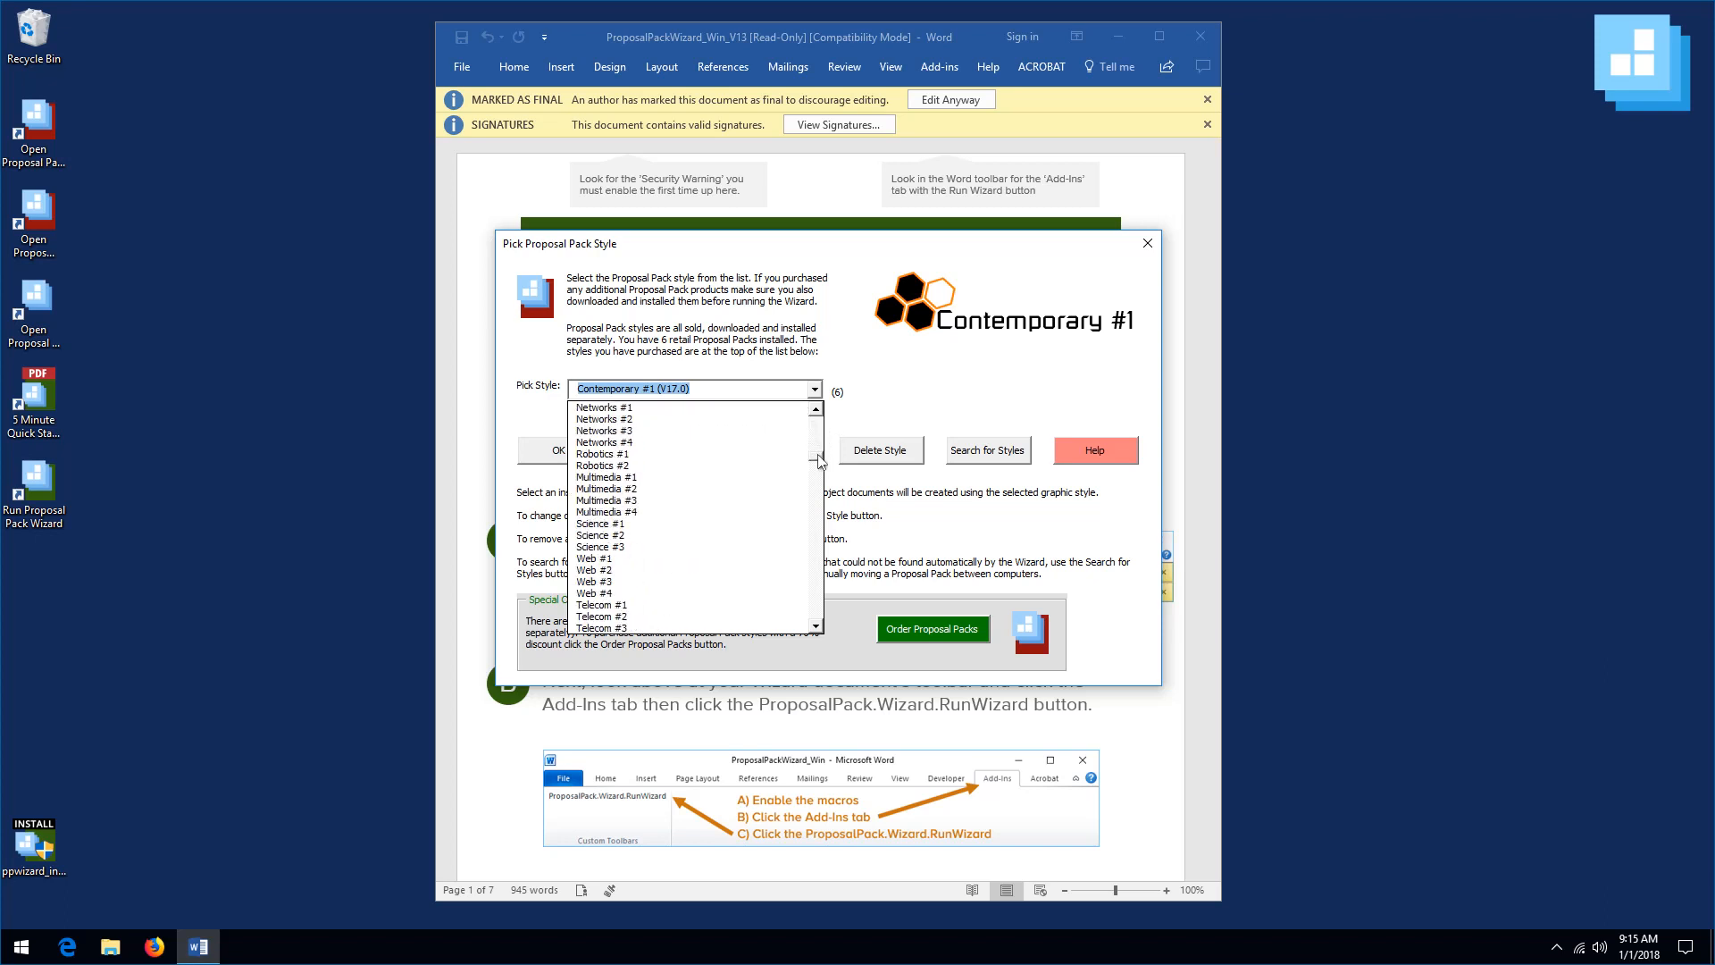
click(606, 513)
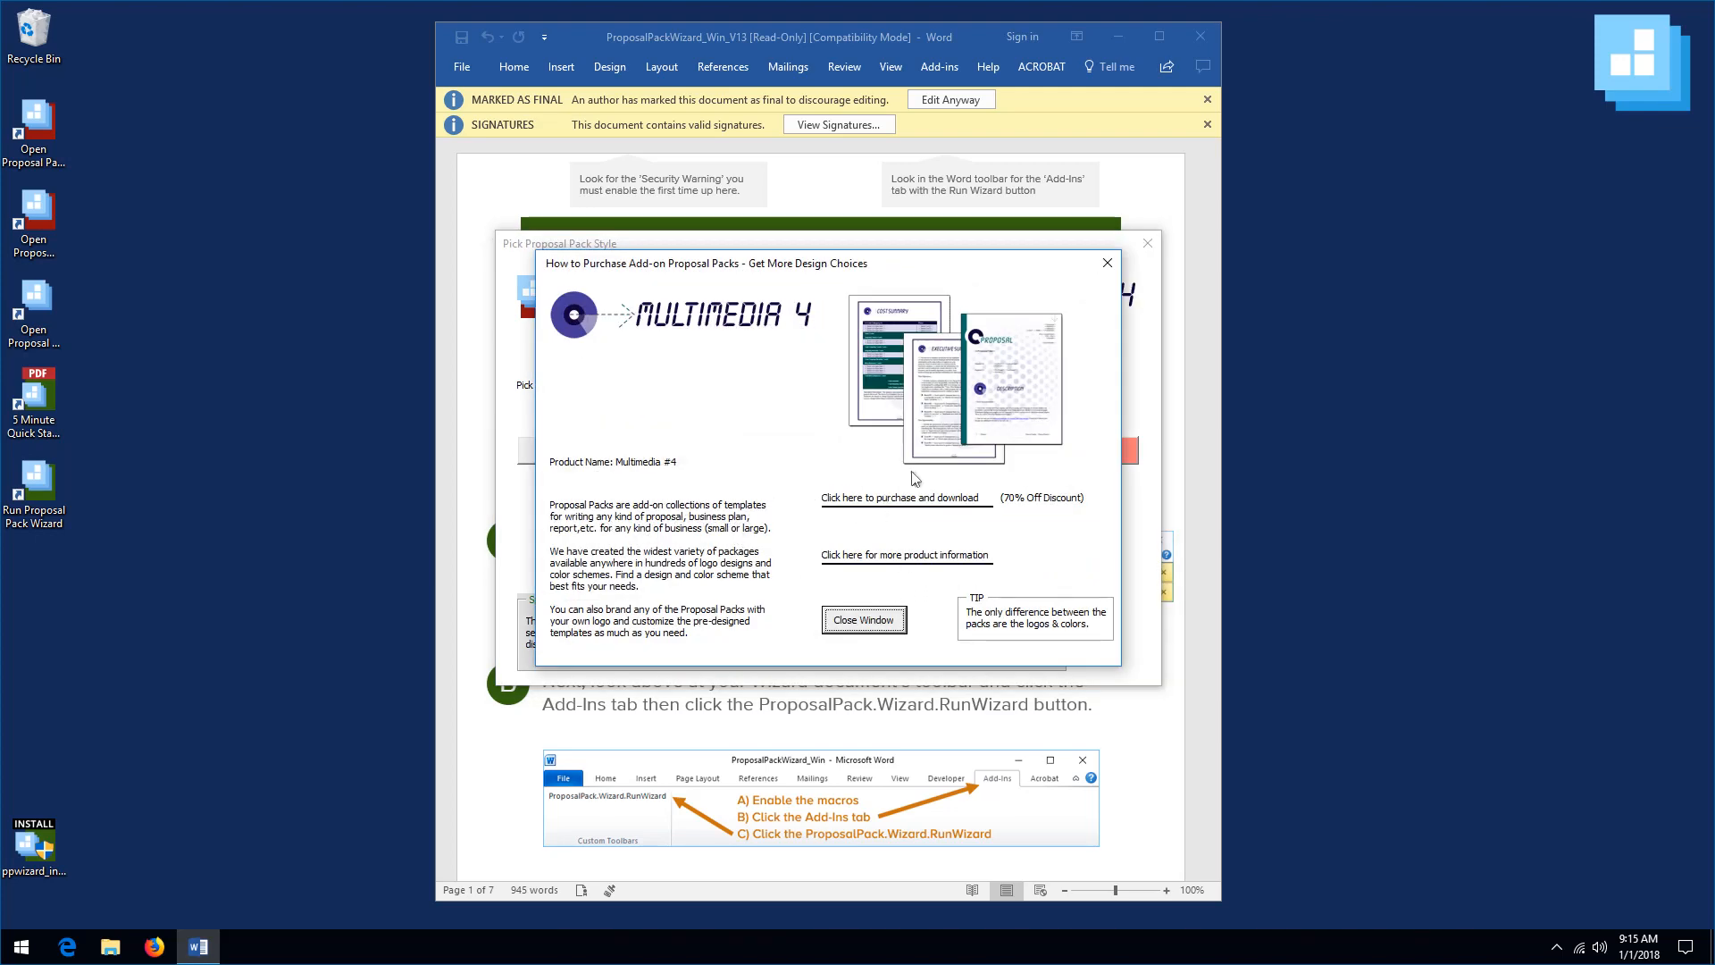
click(874, 624)
- Set the document style to Contemporary #1 (V17.0)
click(813, 389)
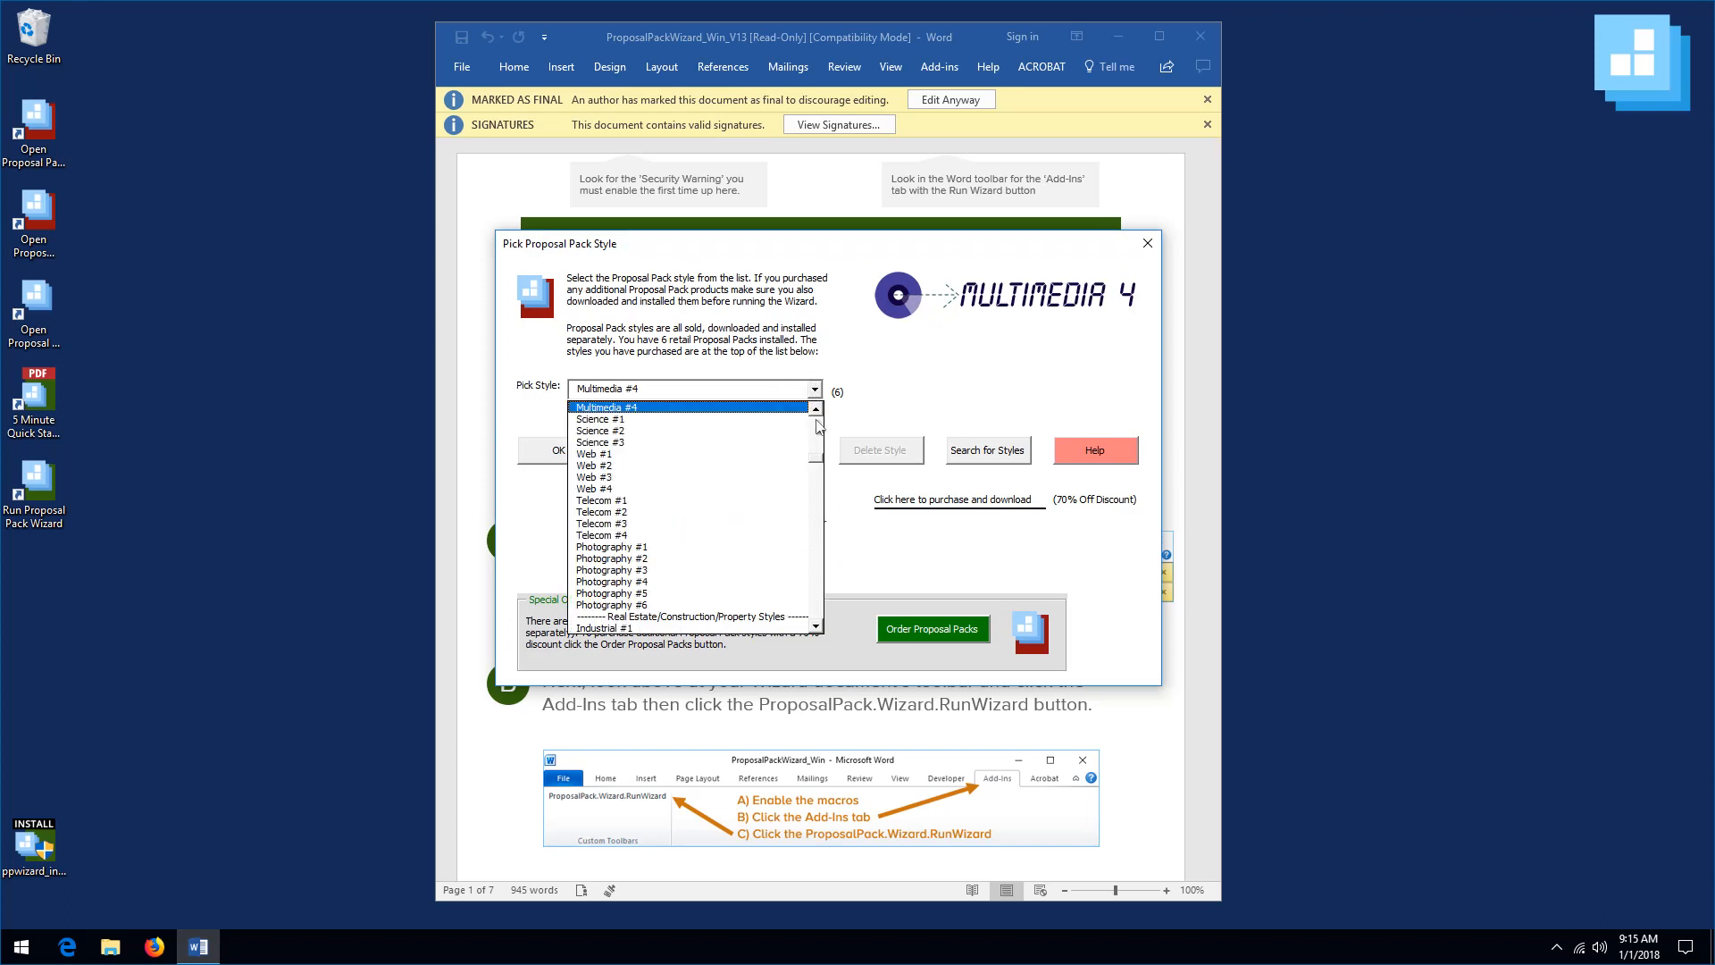
drag(816, 455, 818, 416)
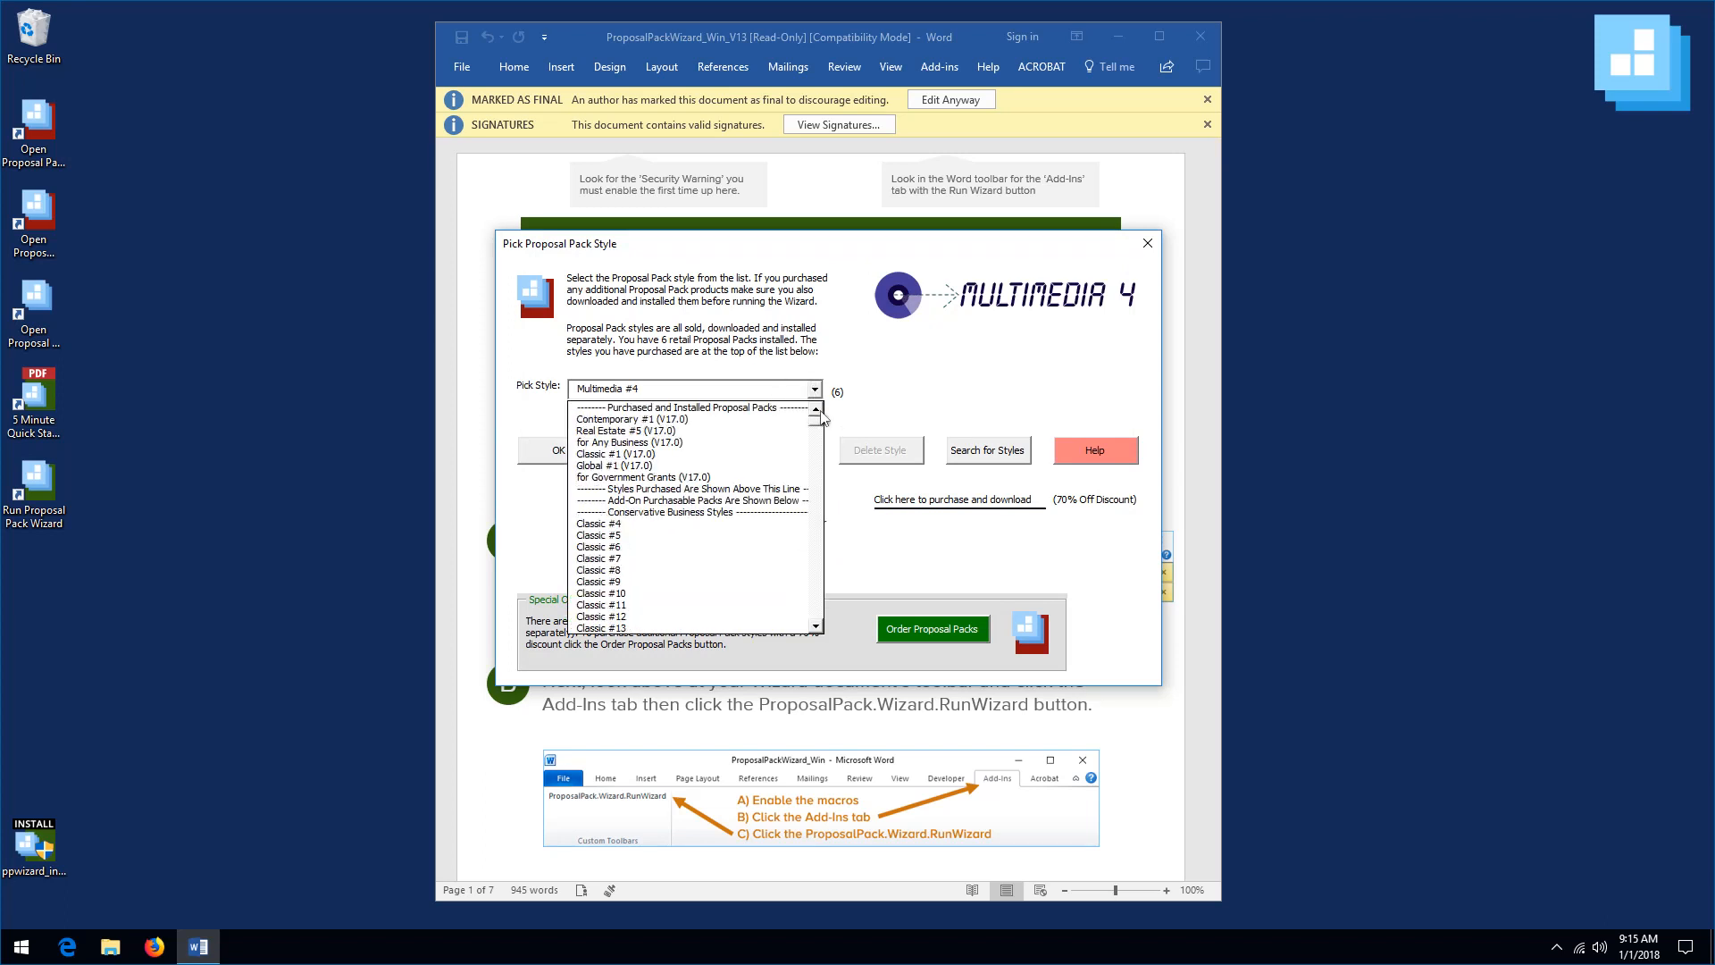
click(628, 420)
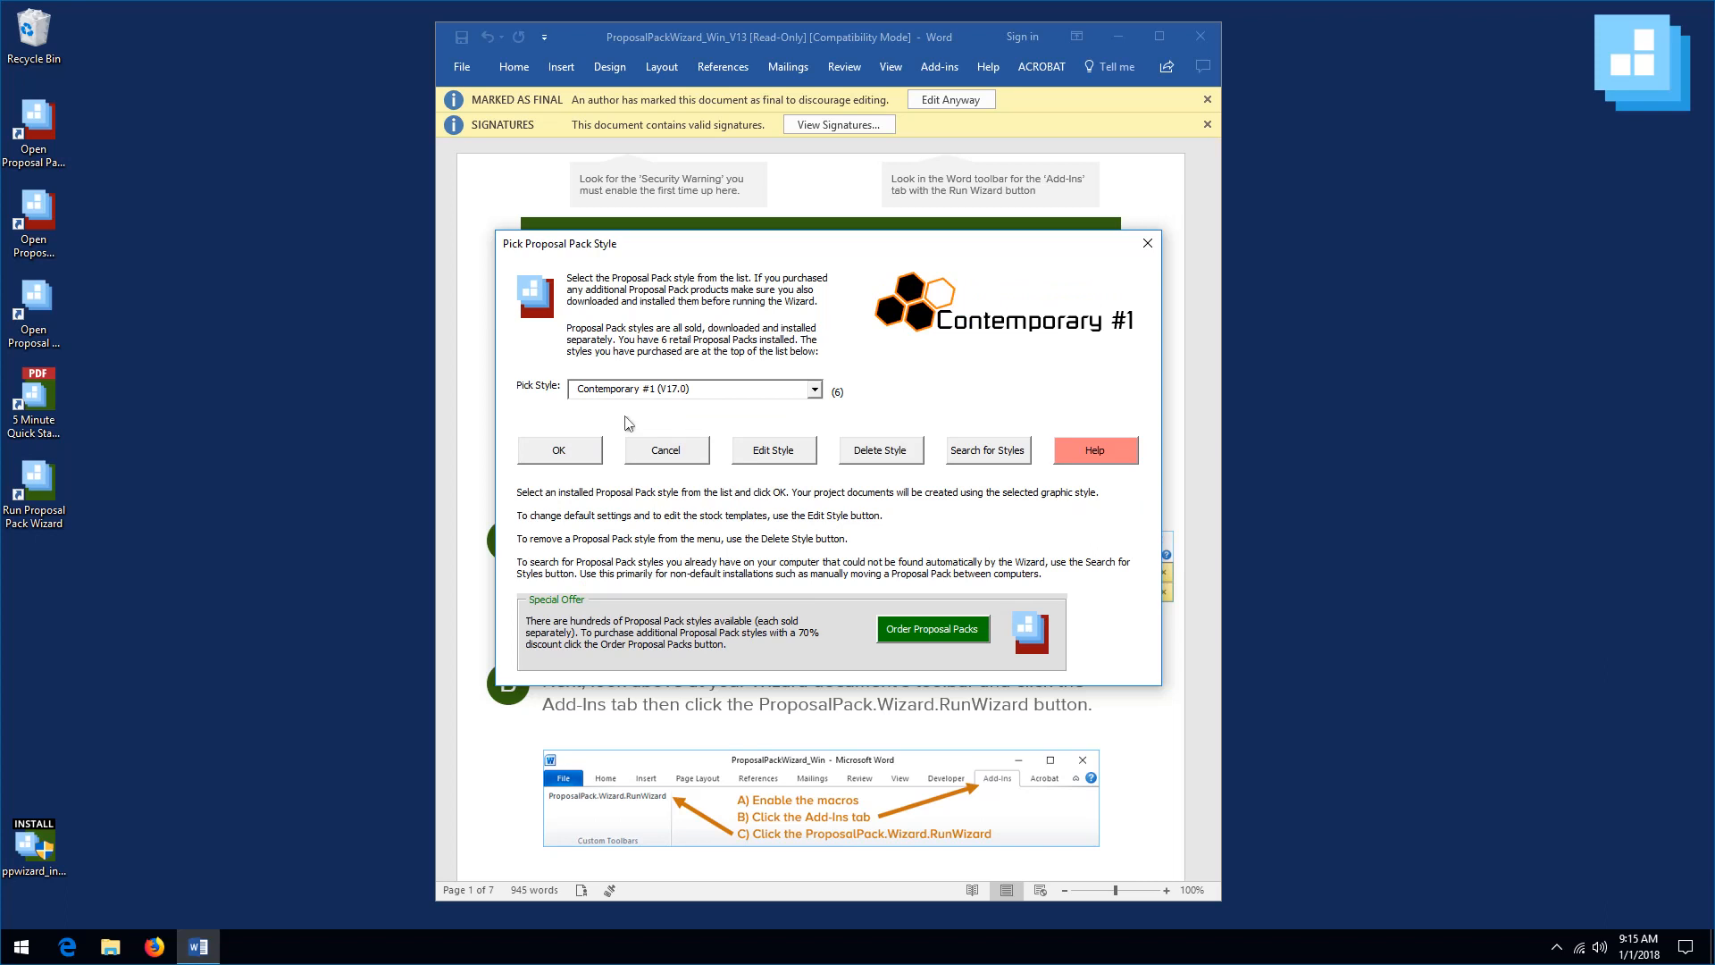
click(569, 458)
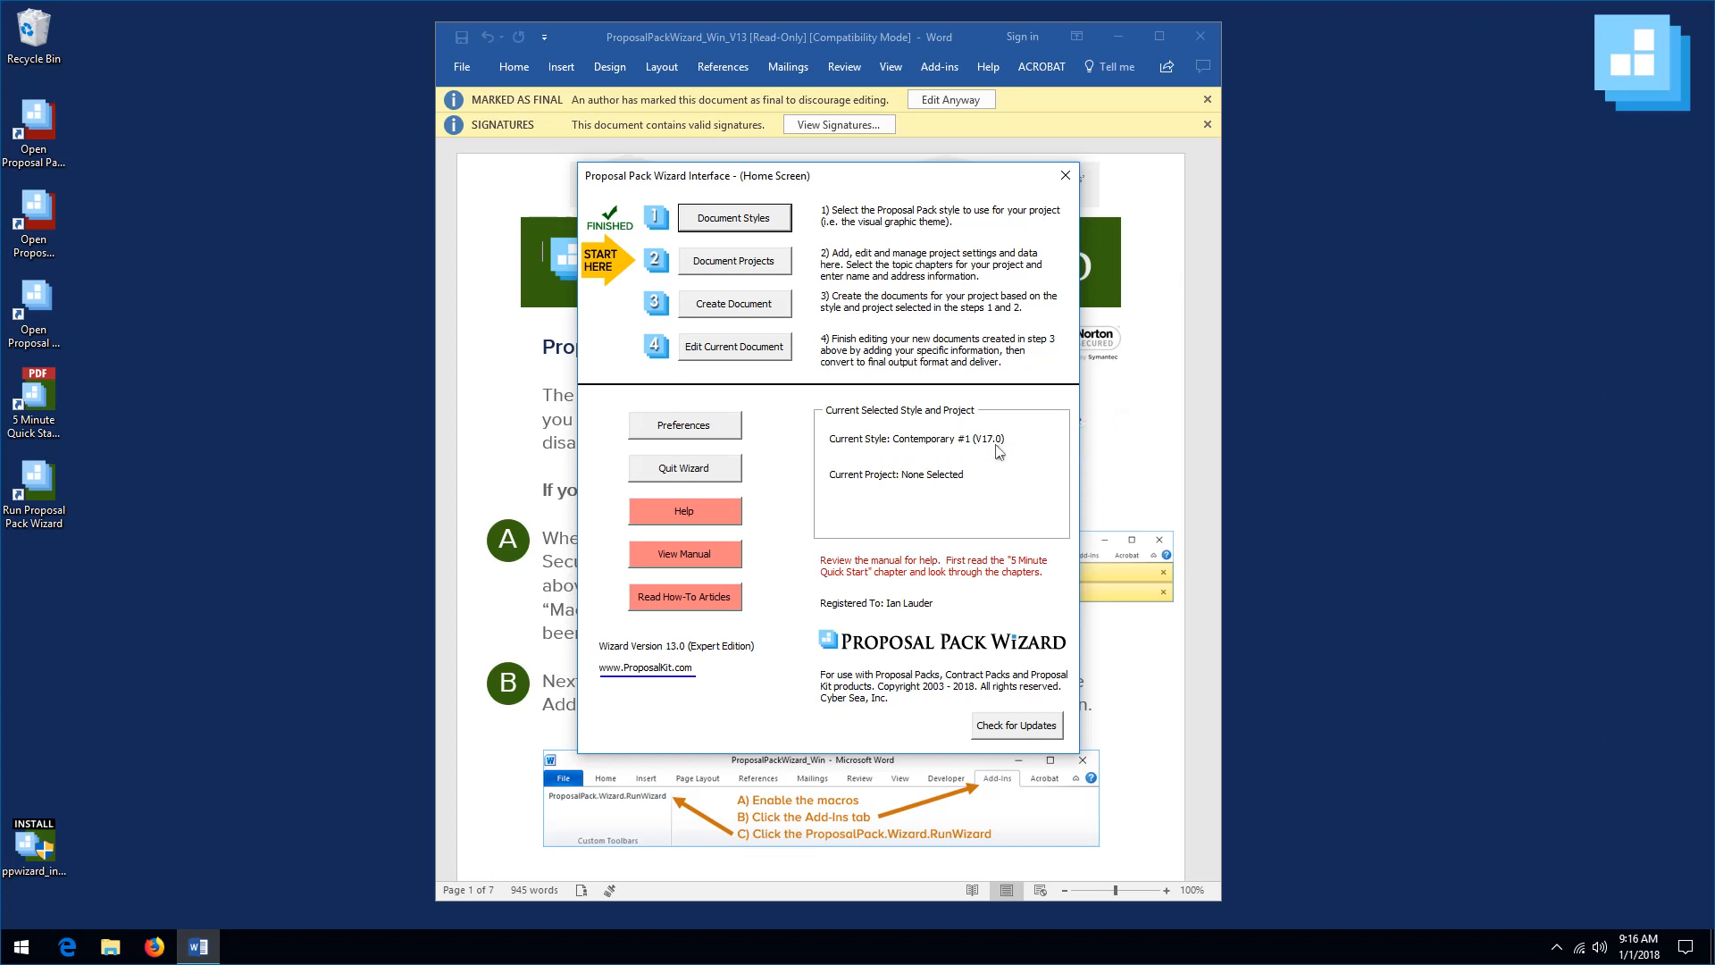
- Open the document projects, go through all the tutorial screens, and stop the tutorial from showing again
click(734, 260)
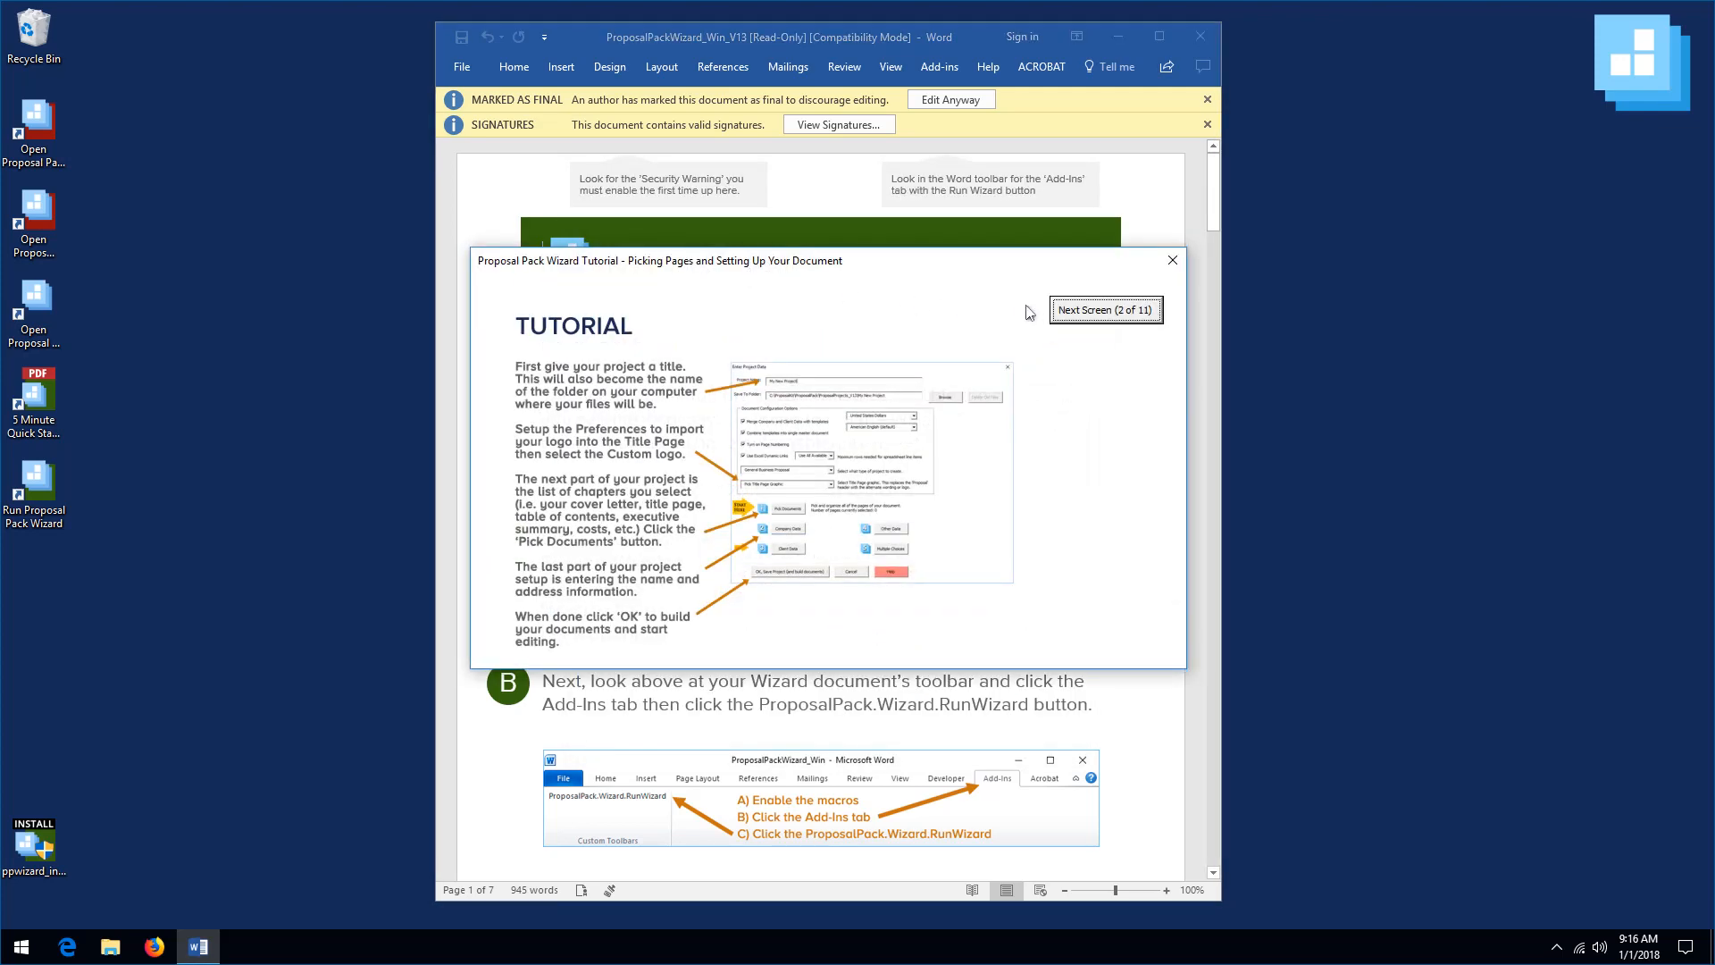
click(1064, 313)
click(1064, 313)
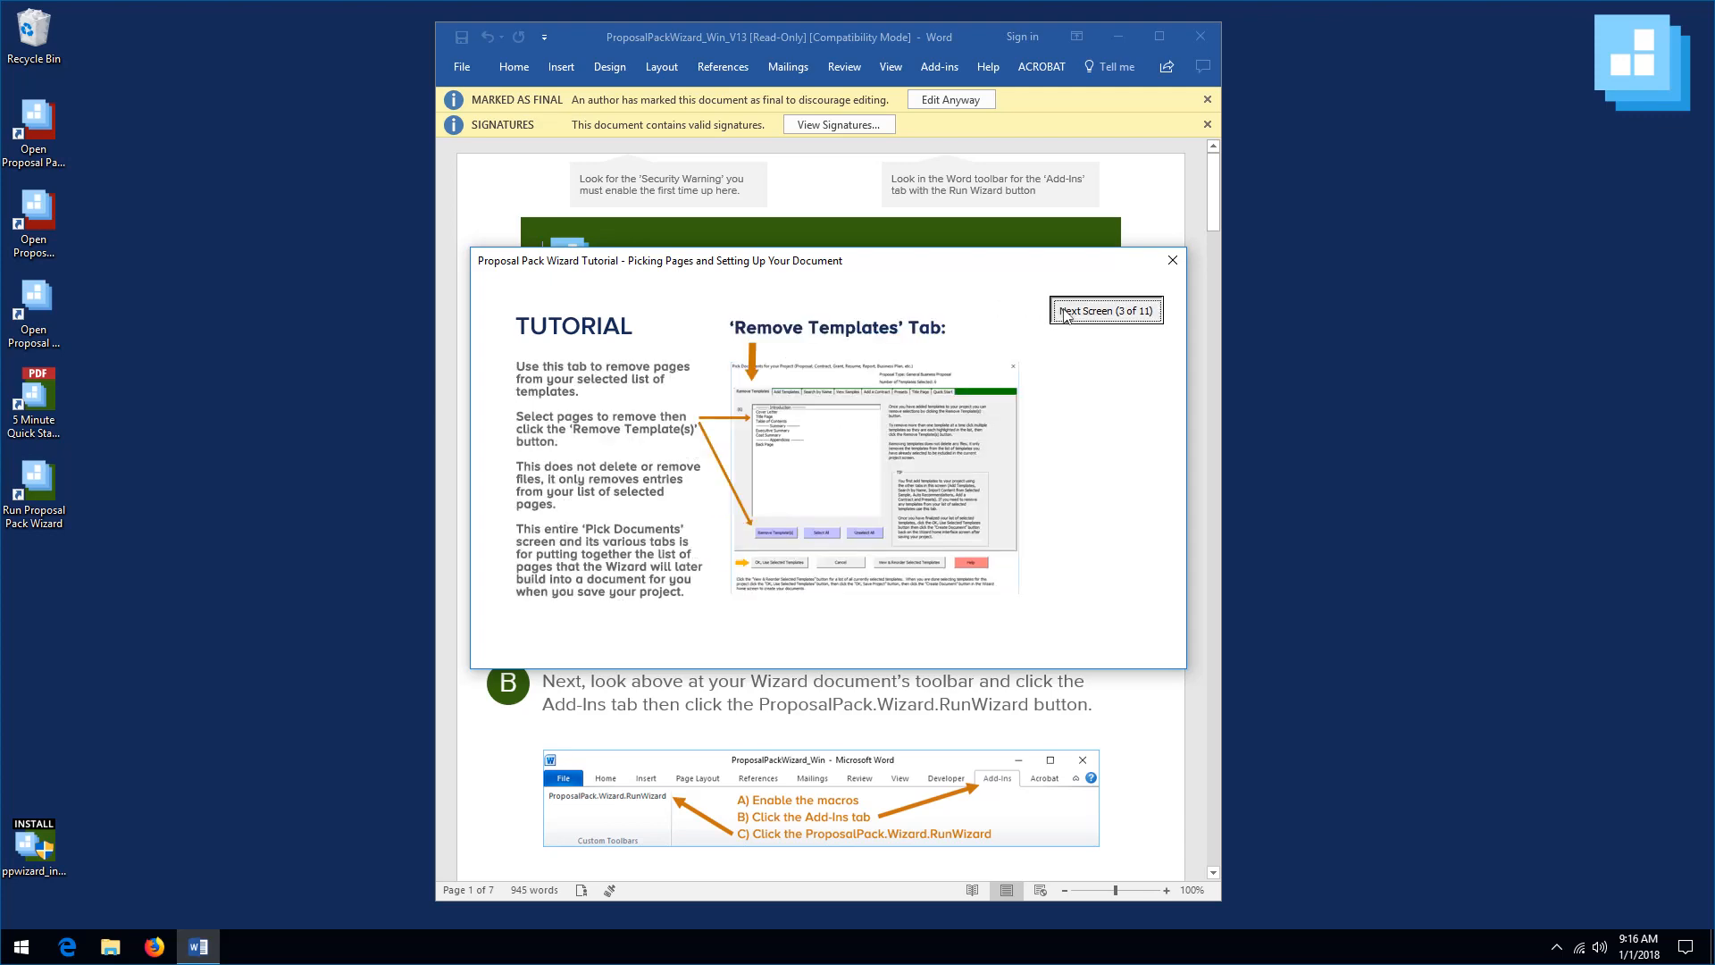
click(1064, 313)
click(1064, 313)
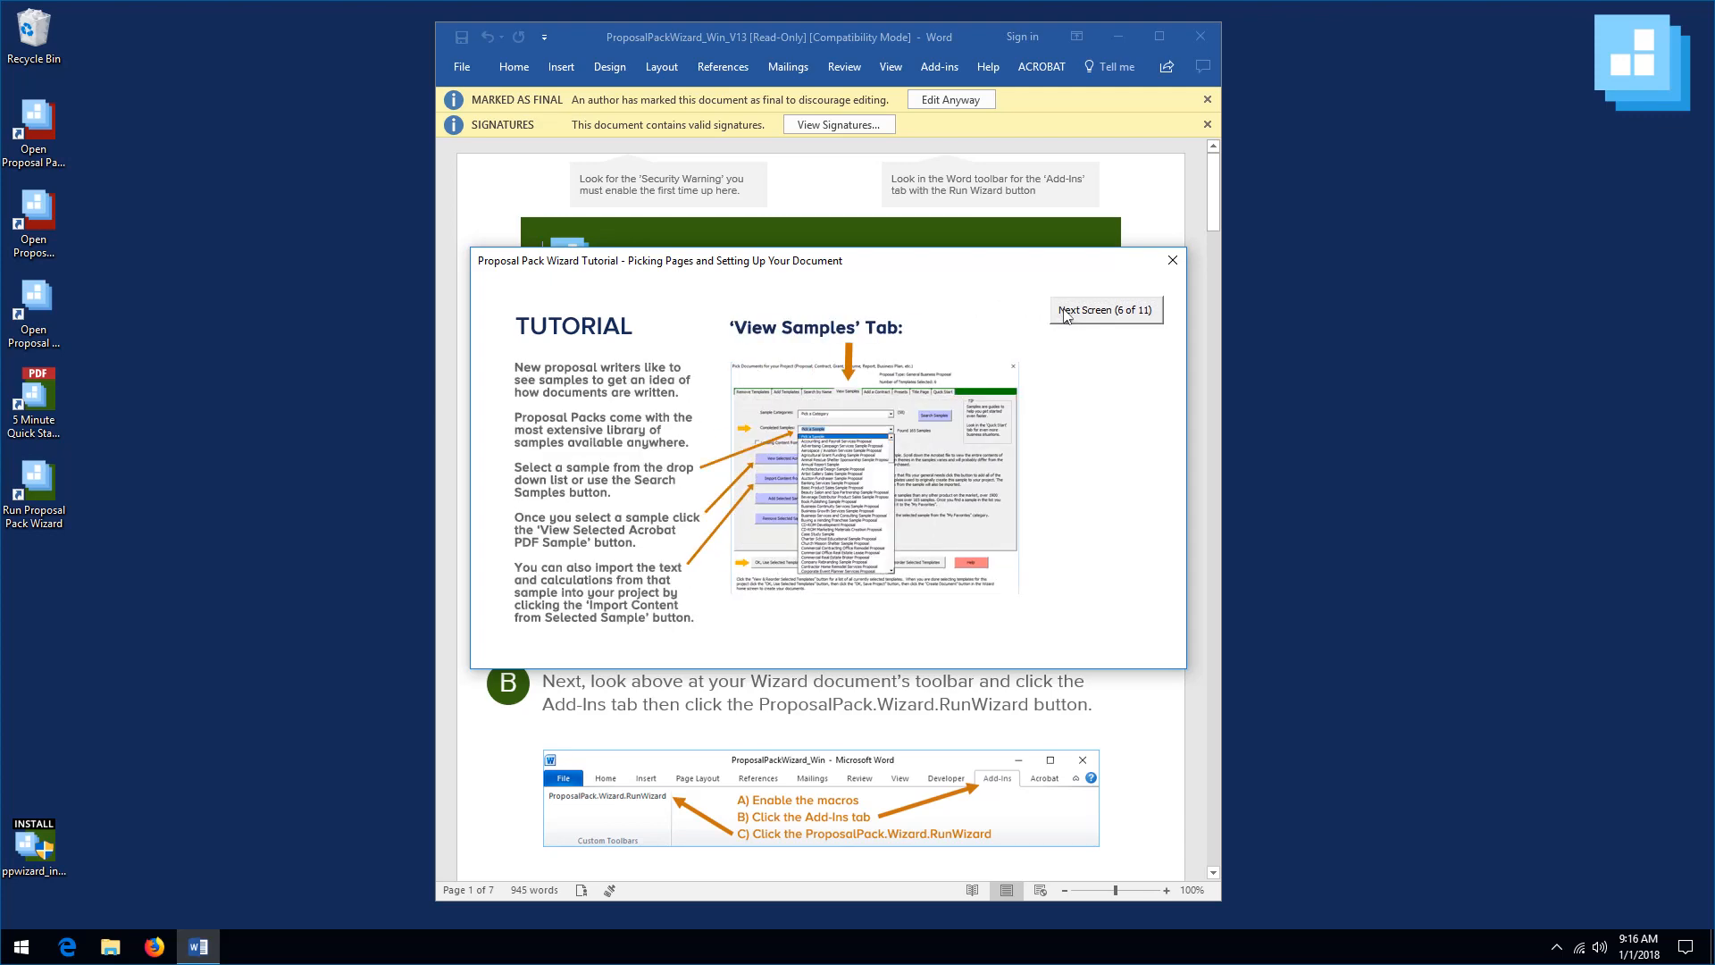
click(1064, 313)
click(1064, 313)
click(1064, 313)
click(1064, 313)
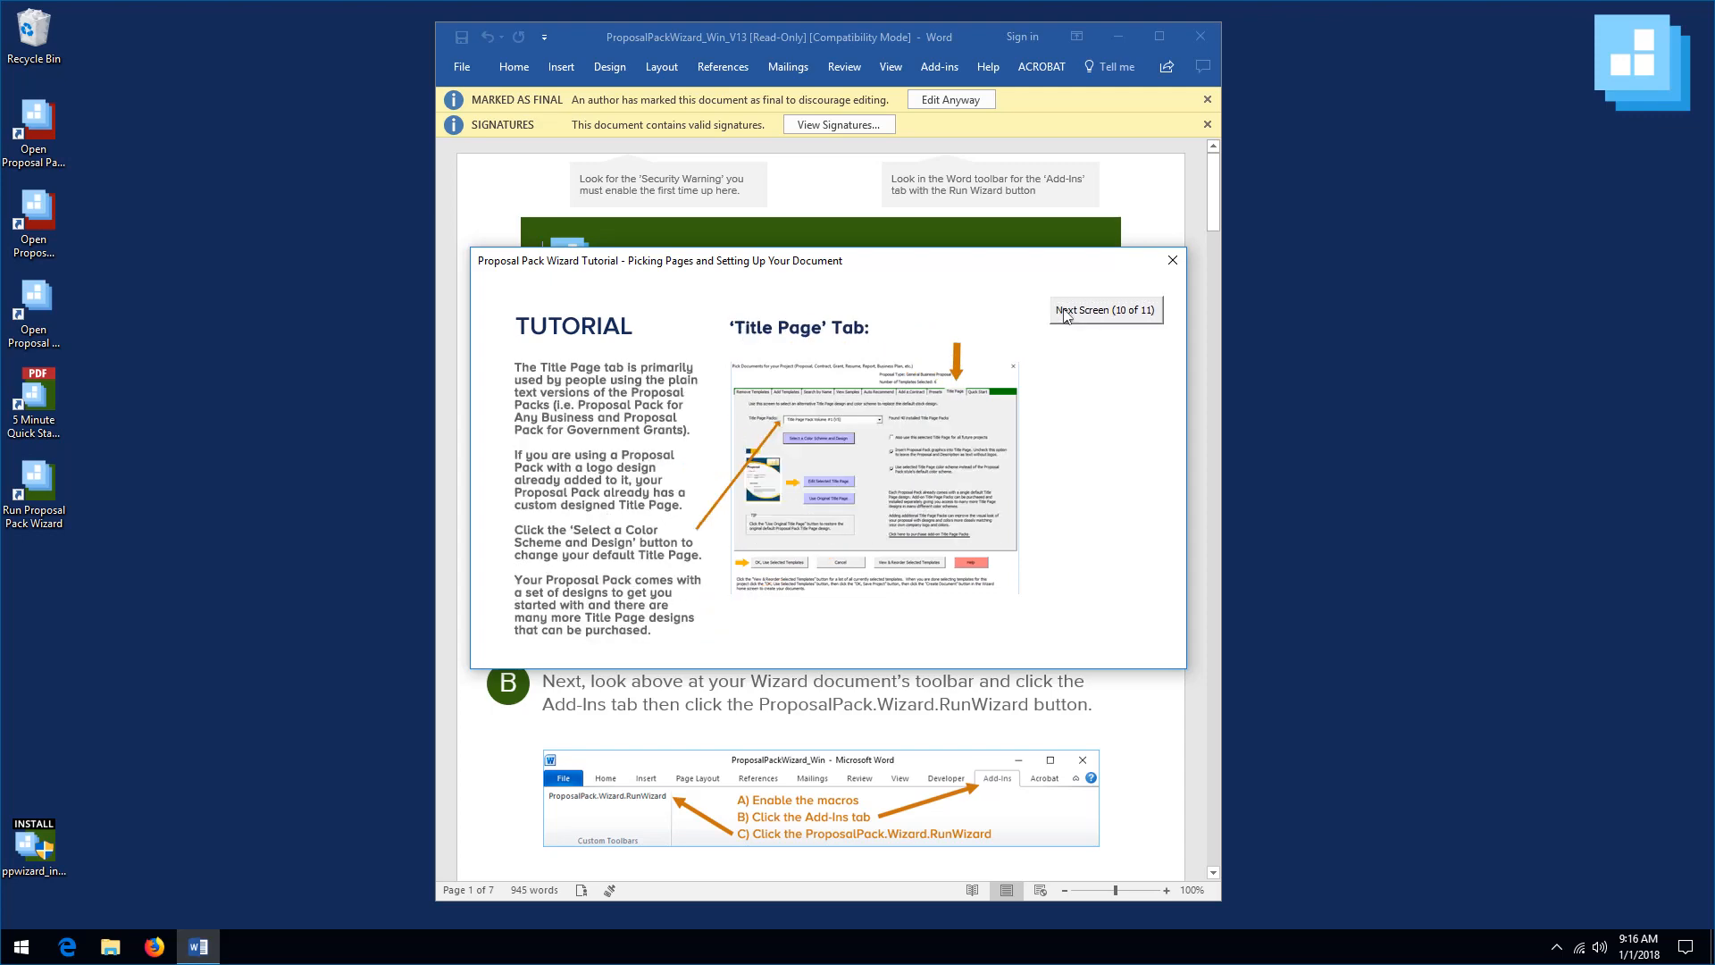
click(1064, 313)
click(1064, 313)
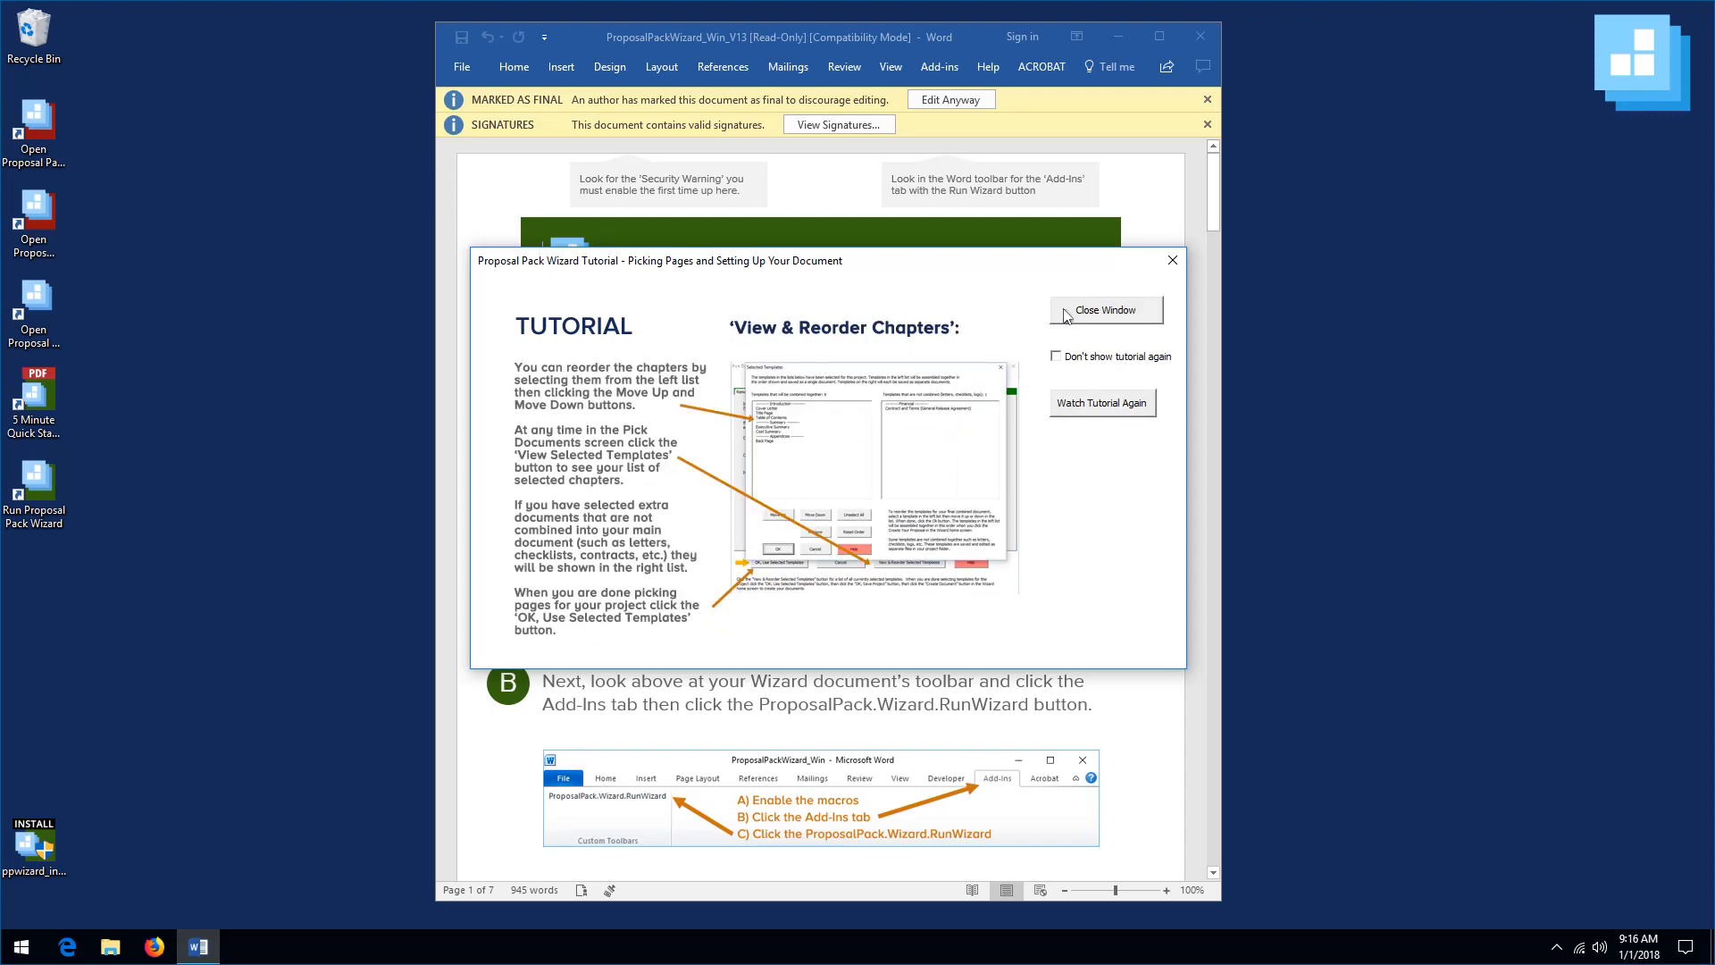
click(1058, 359)
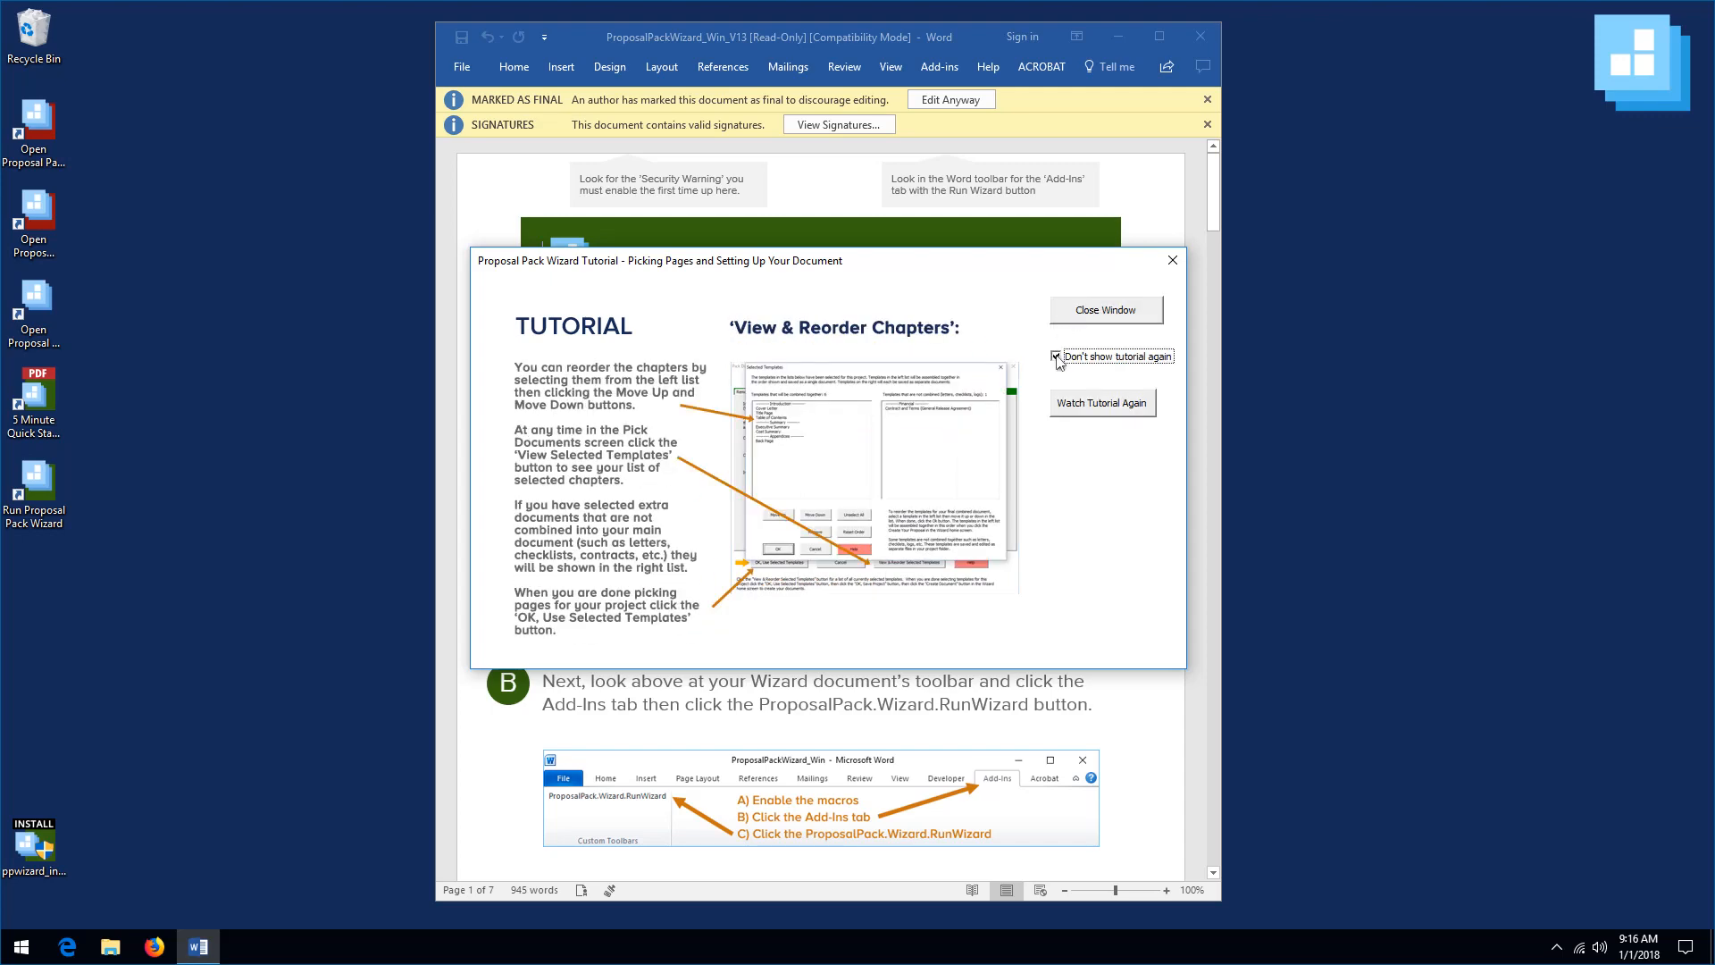
click(1085, 313)
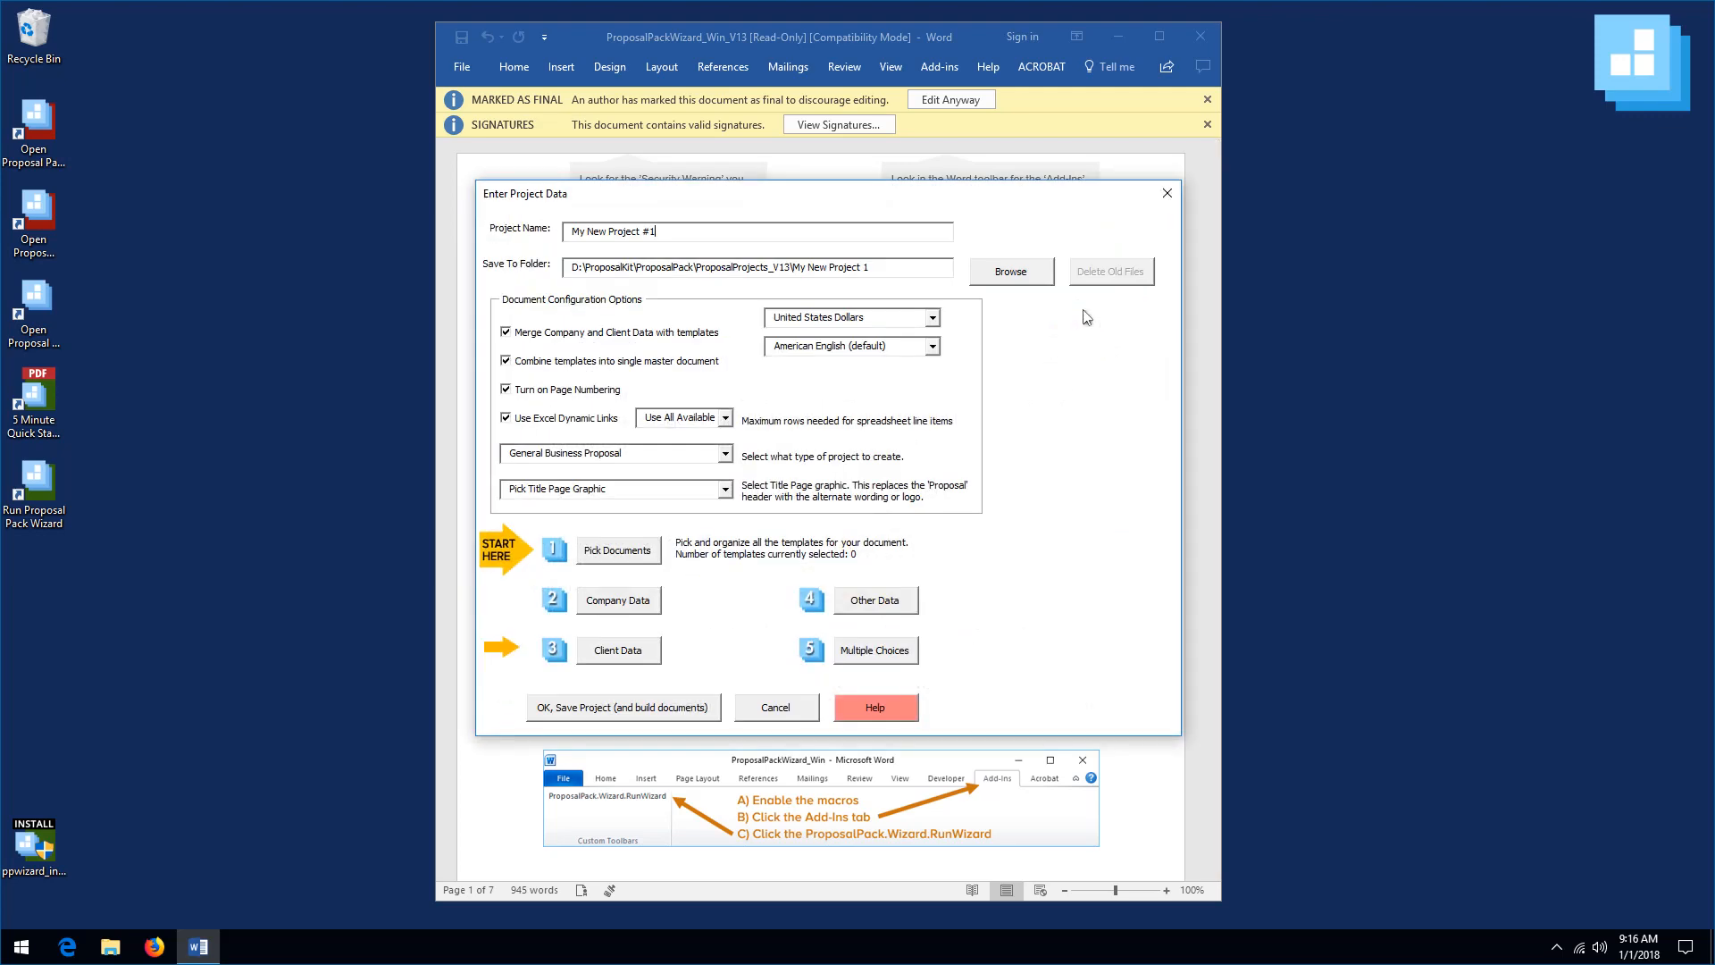
- Open document picking for My New Project #1 and browse its Quick Start import lists
drag(804, 200, 804, 186)
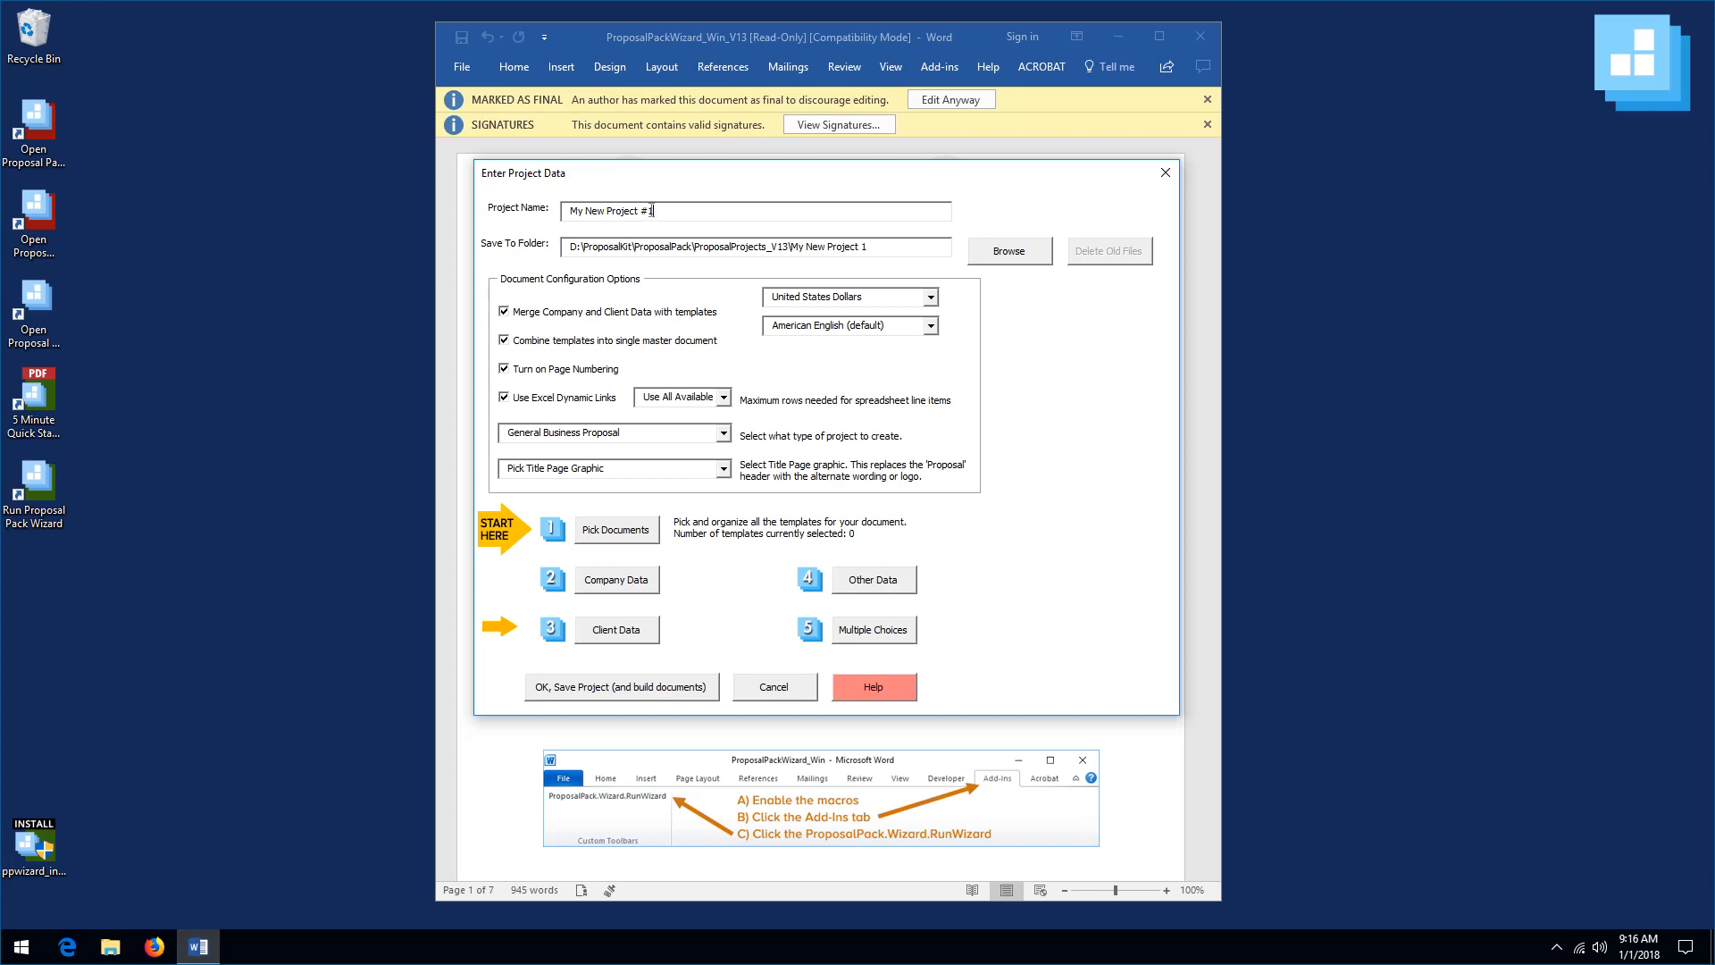
drag(652, 211, 575, 218)
click(635, 533)
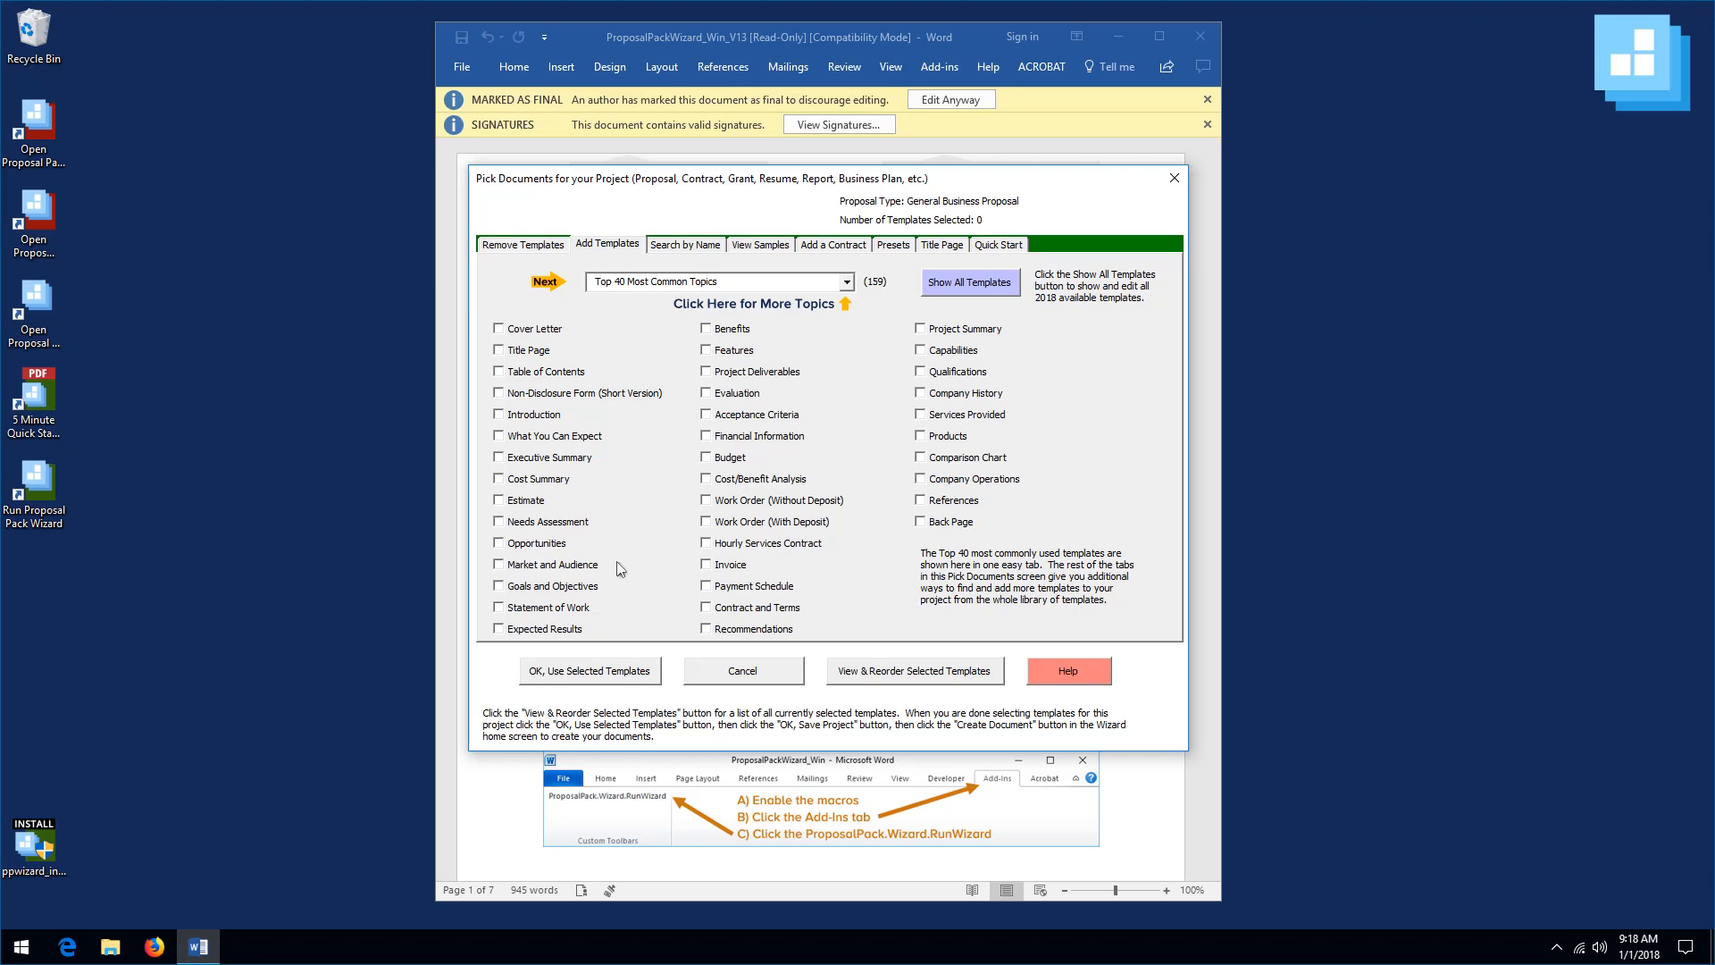
click(995, 253)
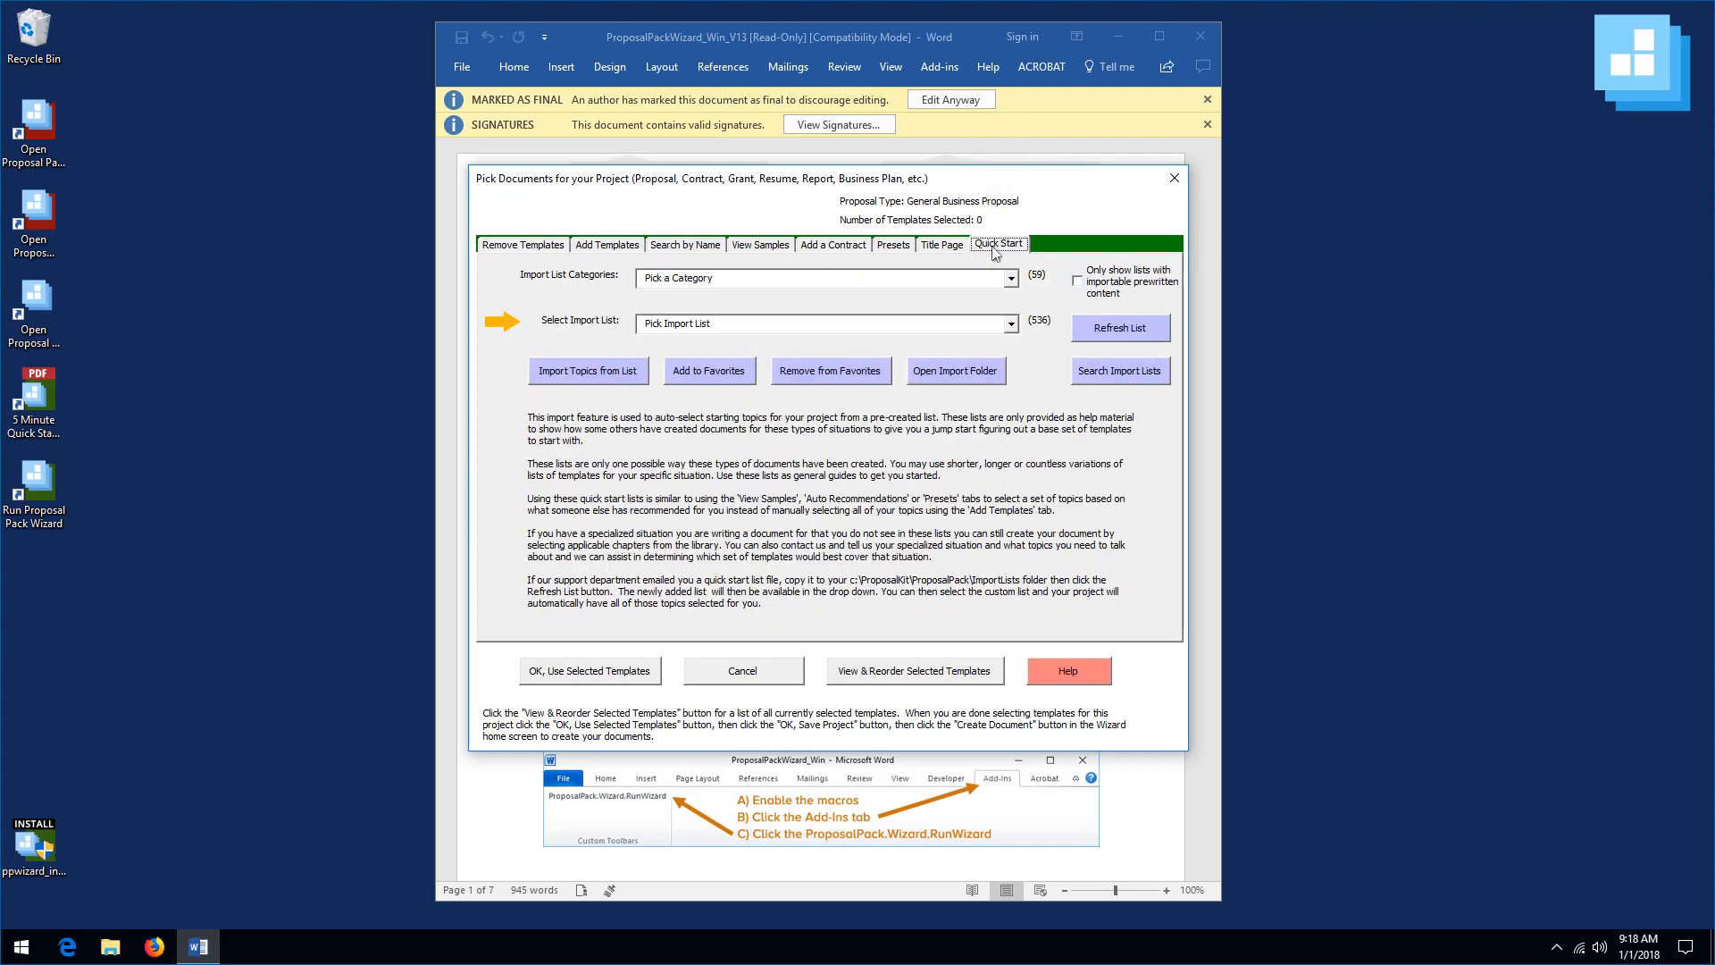
click(1012, 327)
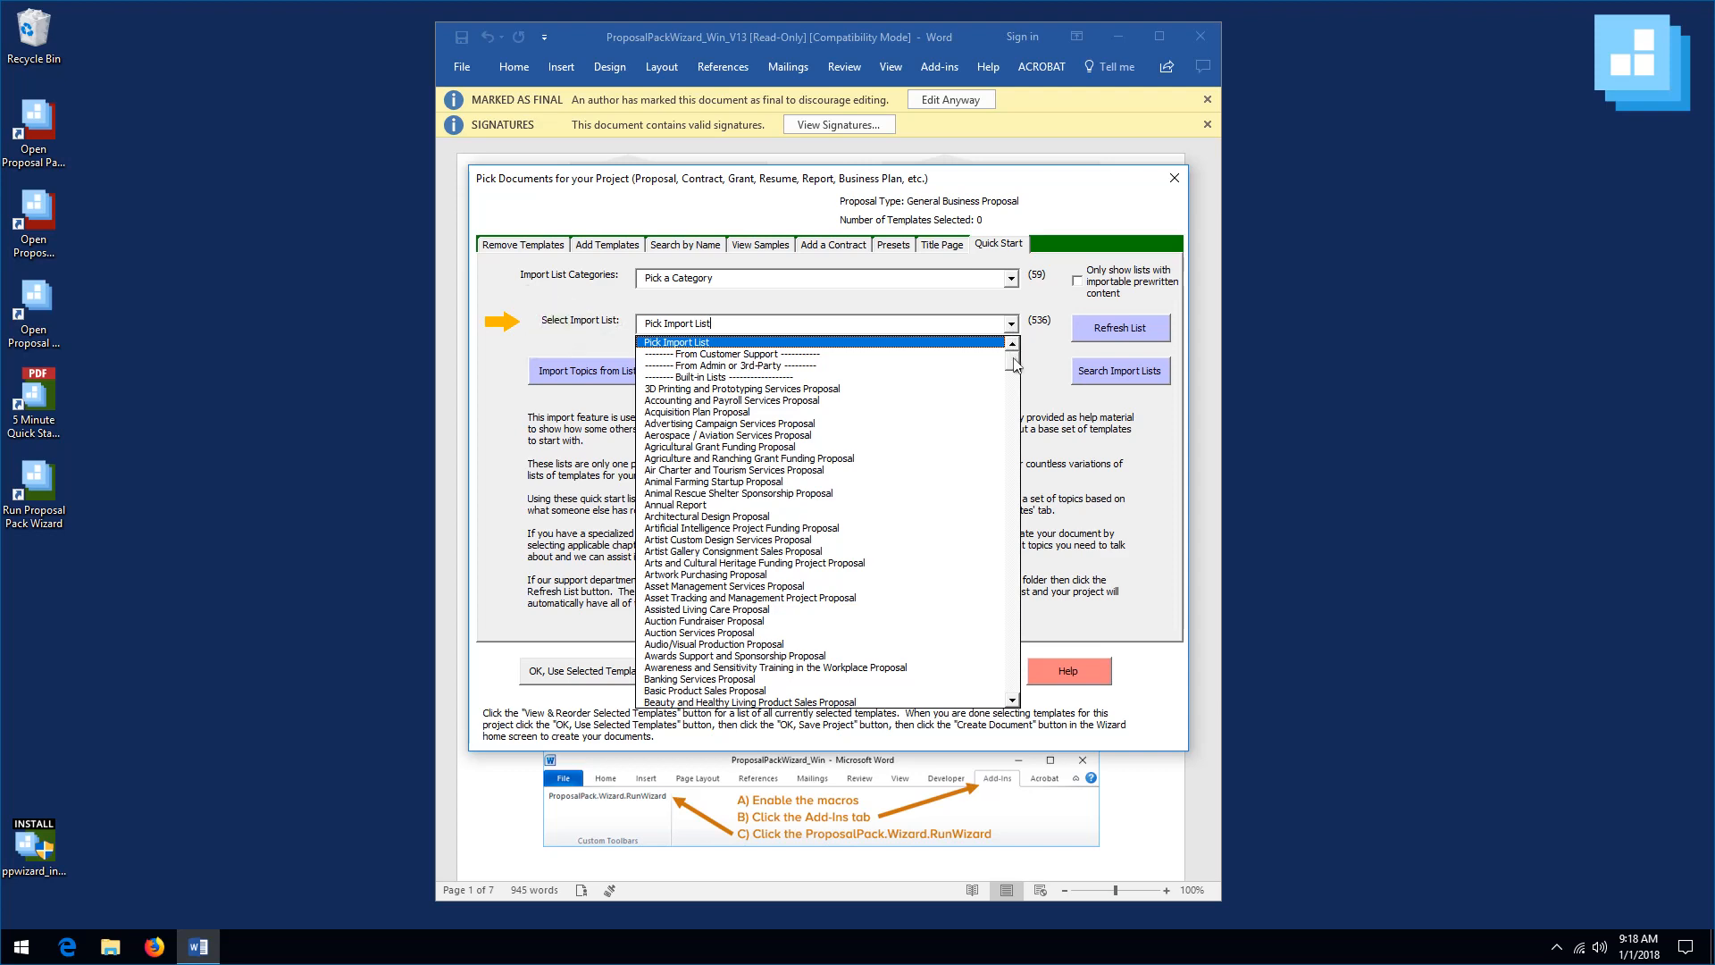
drag(1014, 362, 1032, 634)
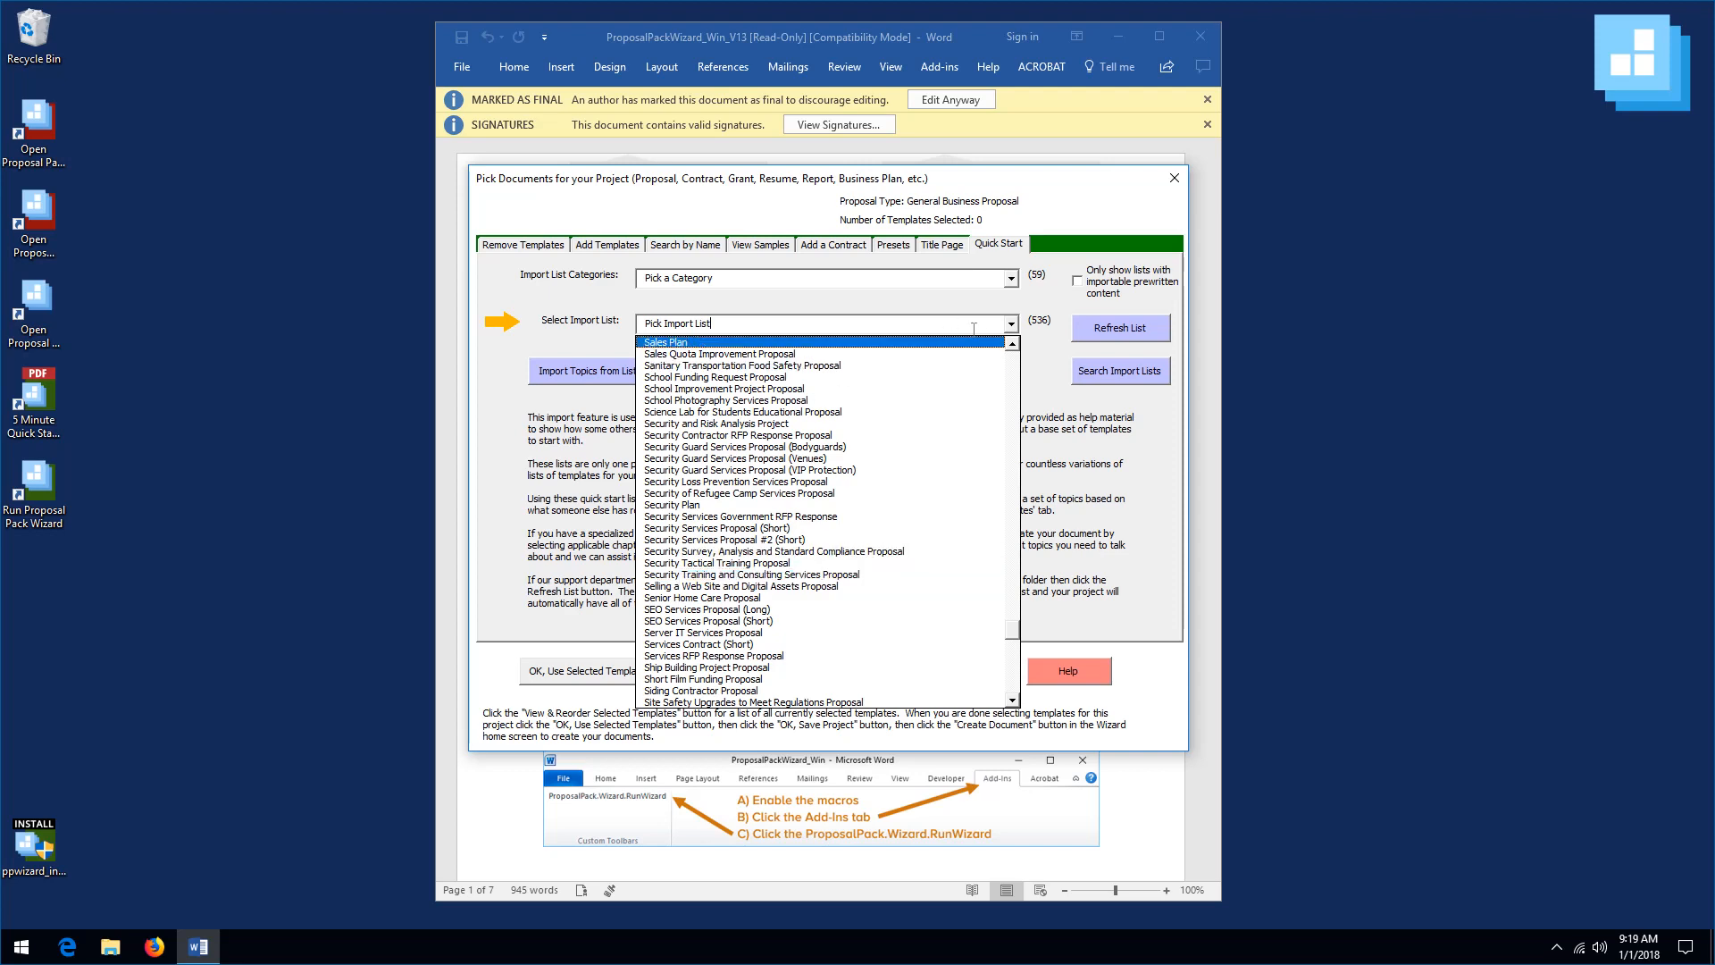
- Search the import lists for "security" and browse the matching lists
click(1099, 377)
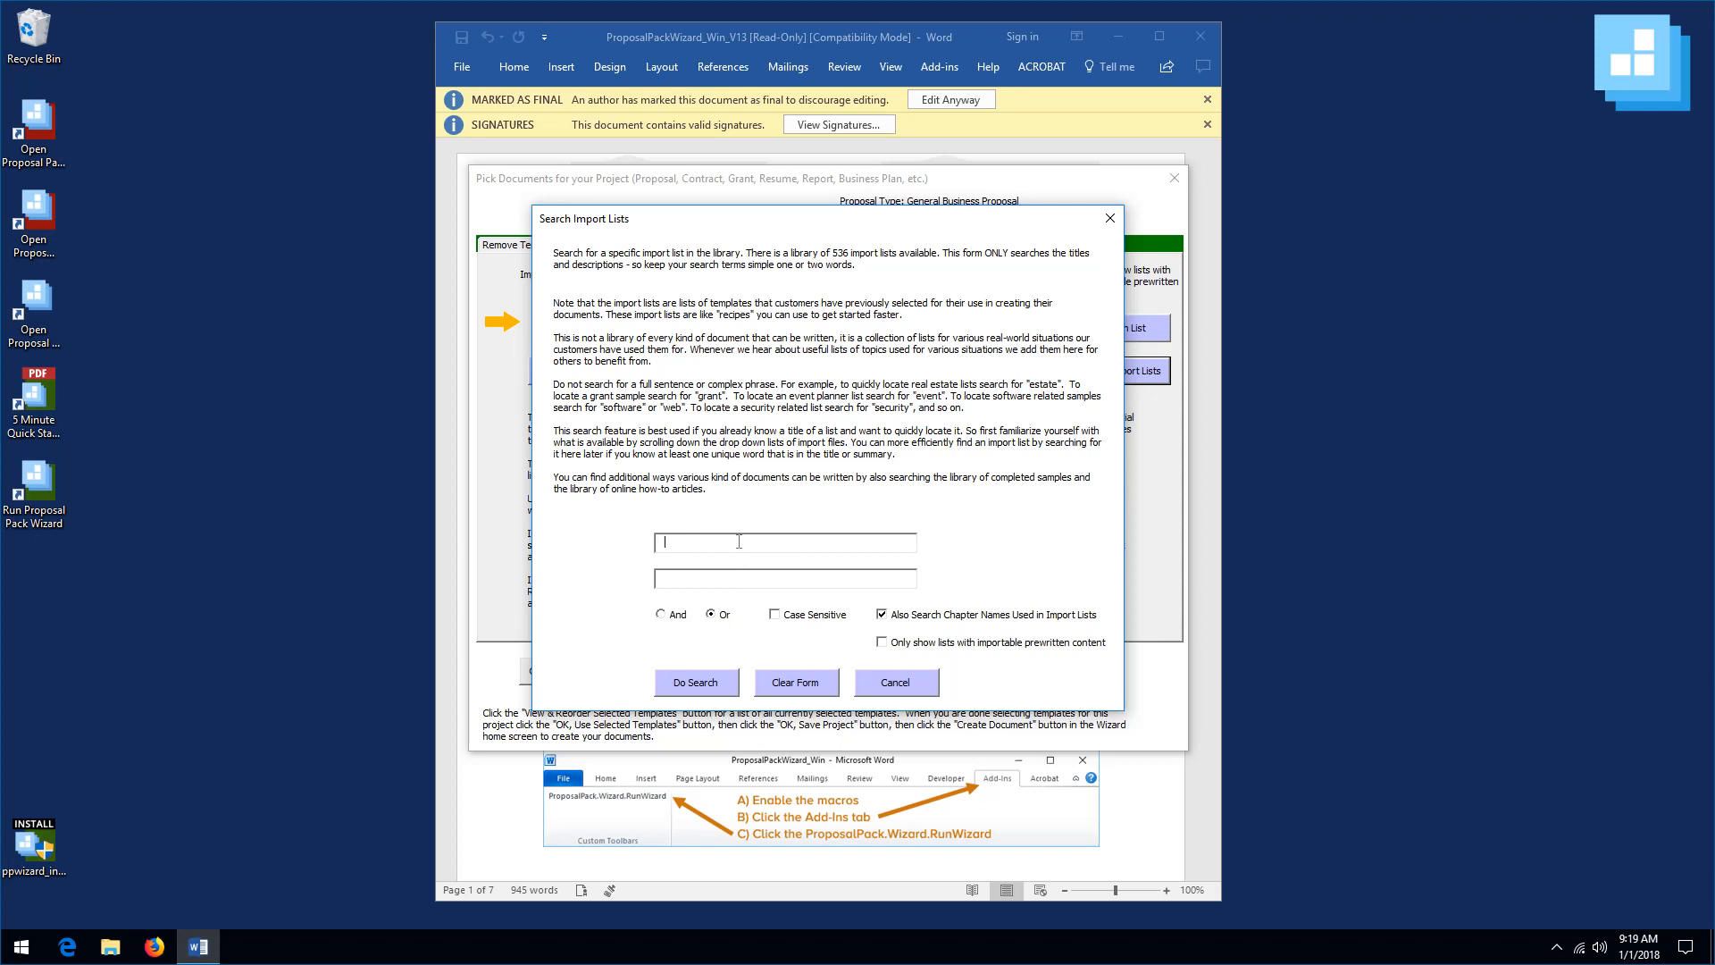
text(security)
click(693, 685)
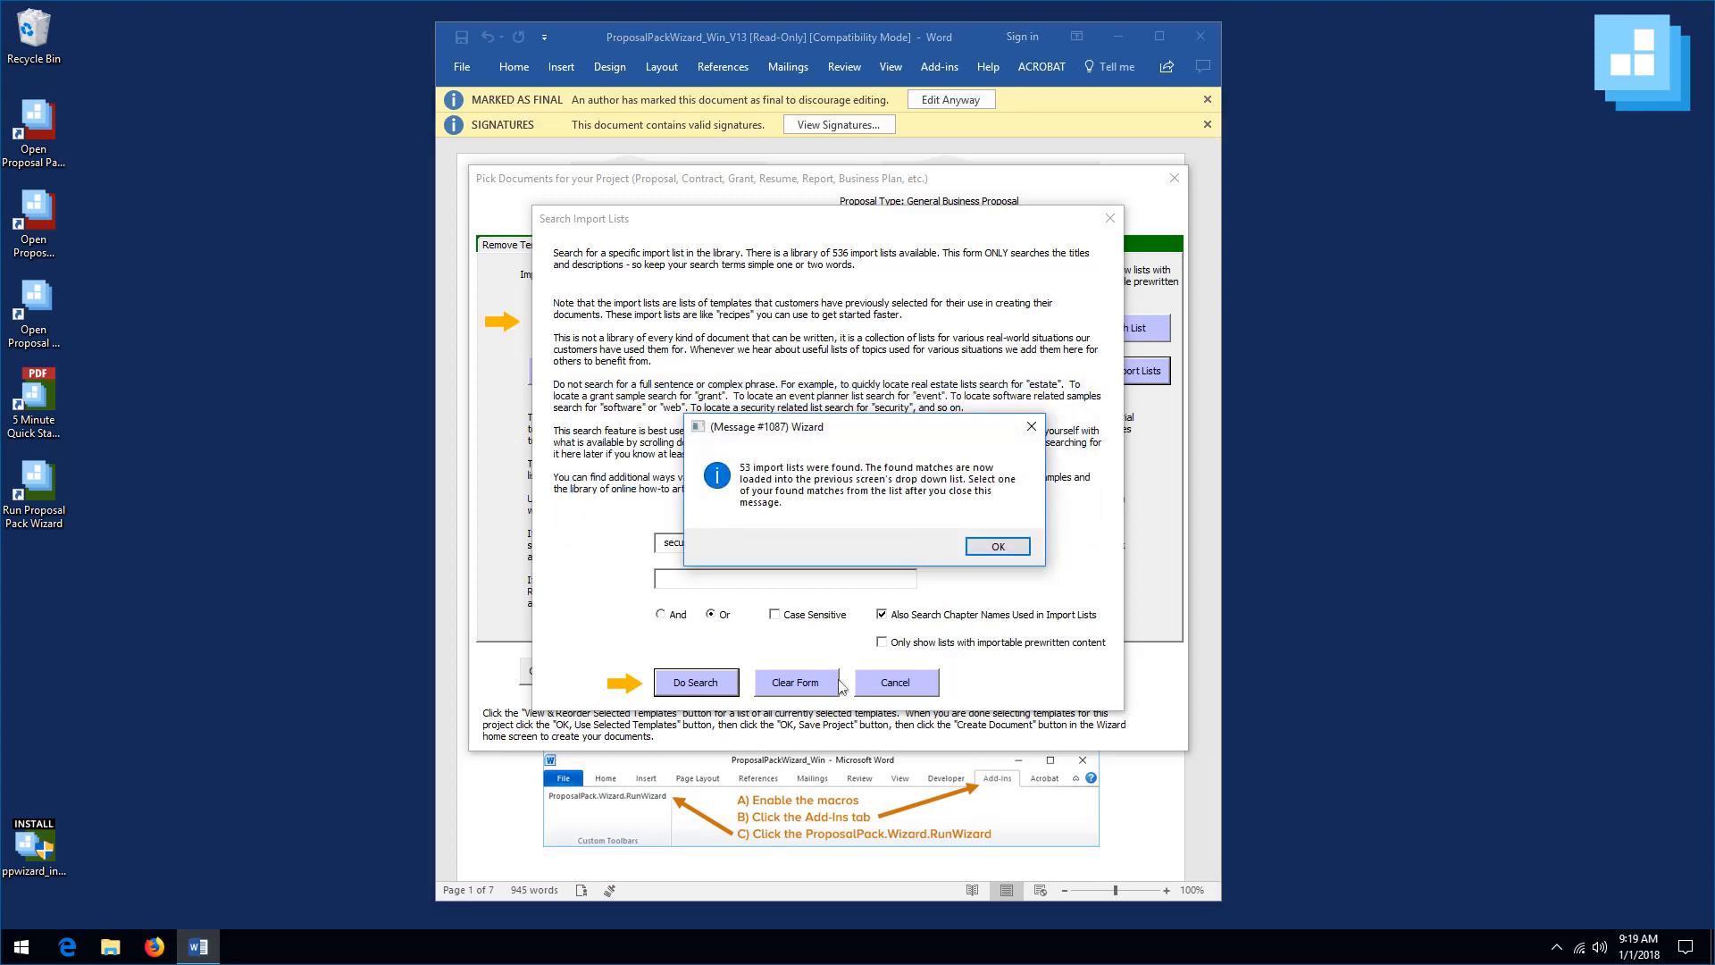
click(998, 546)
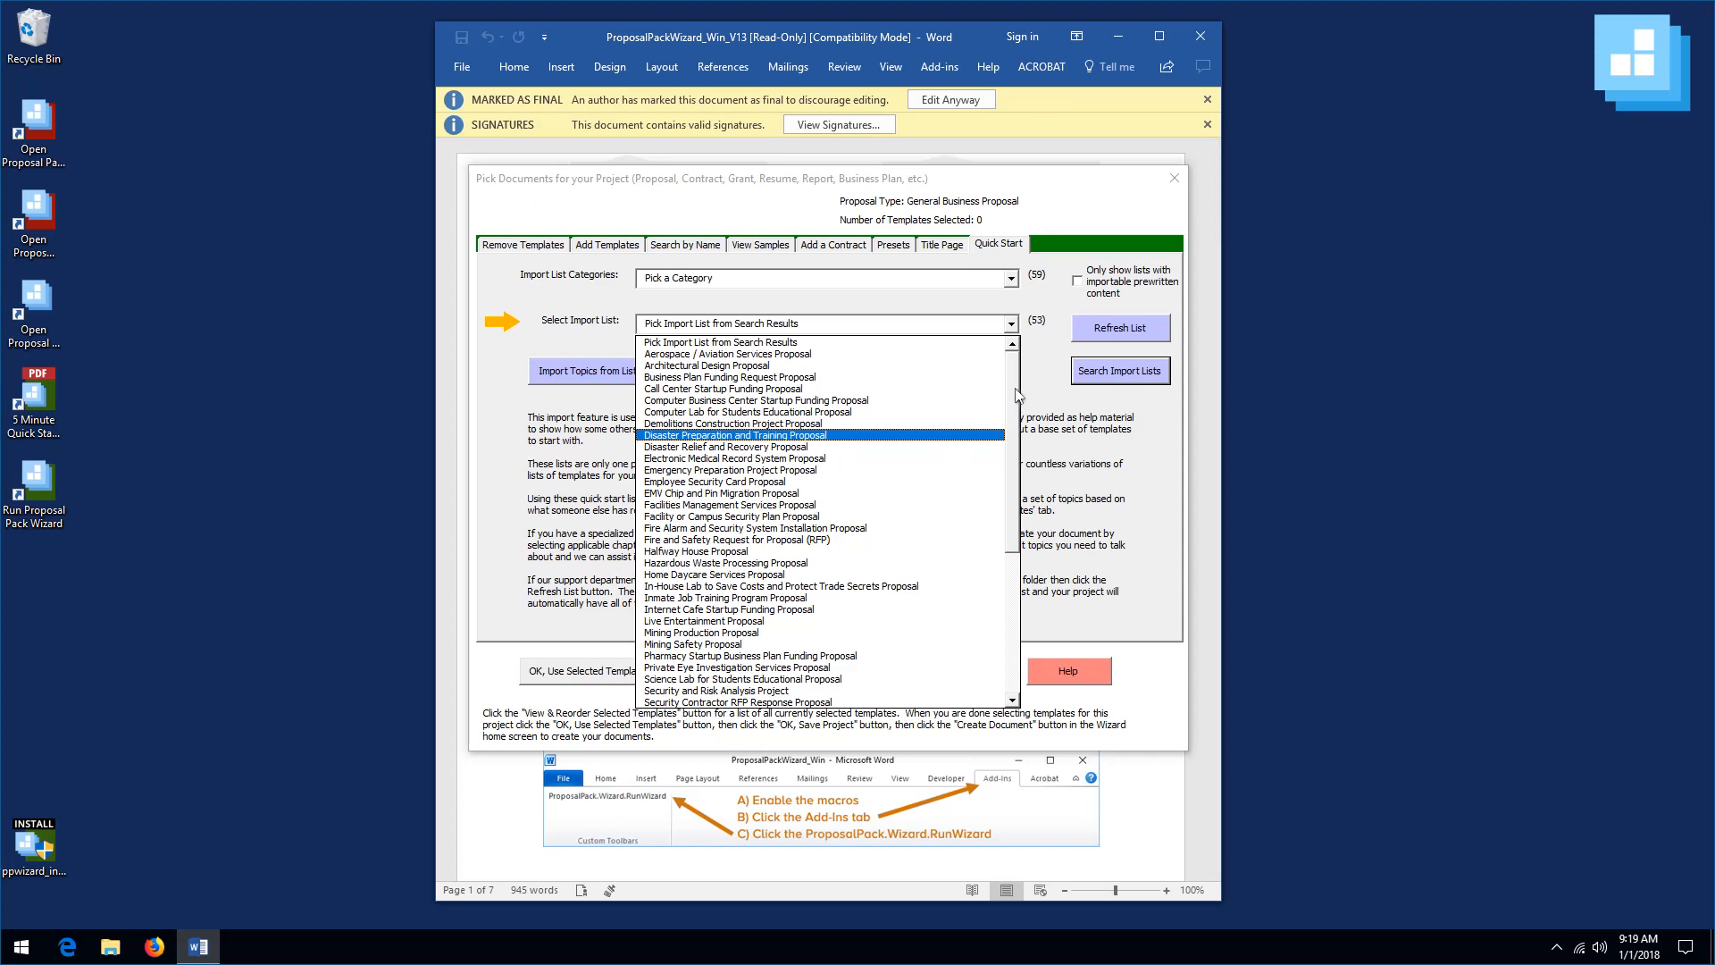
drag(1019, 395, 1027, 523)
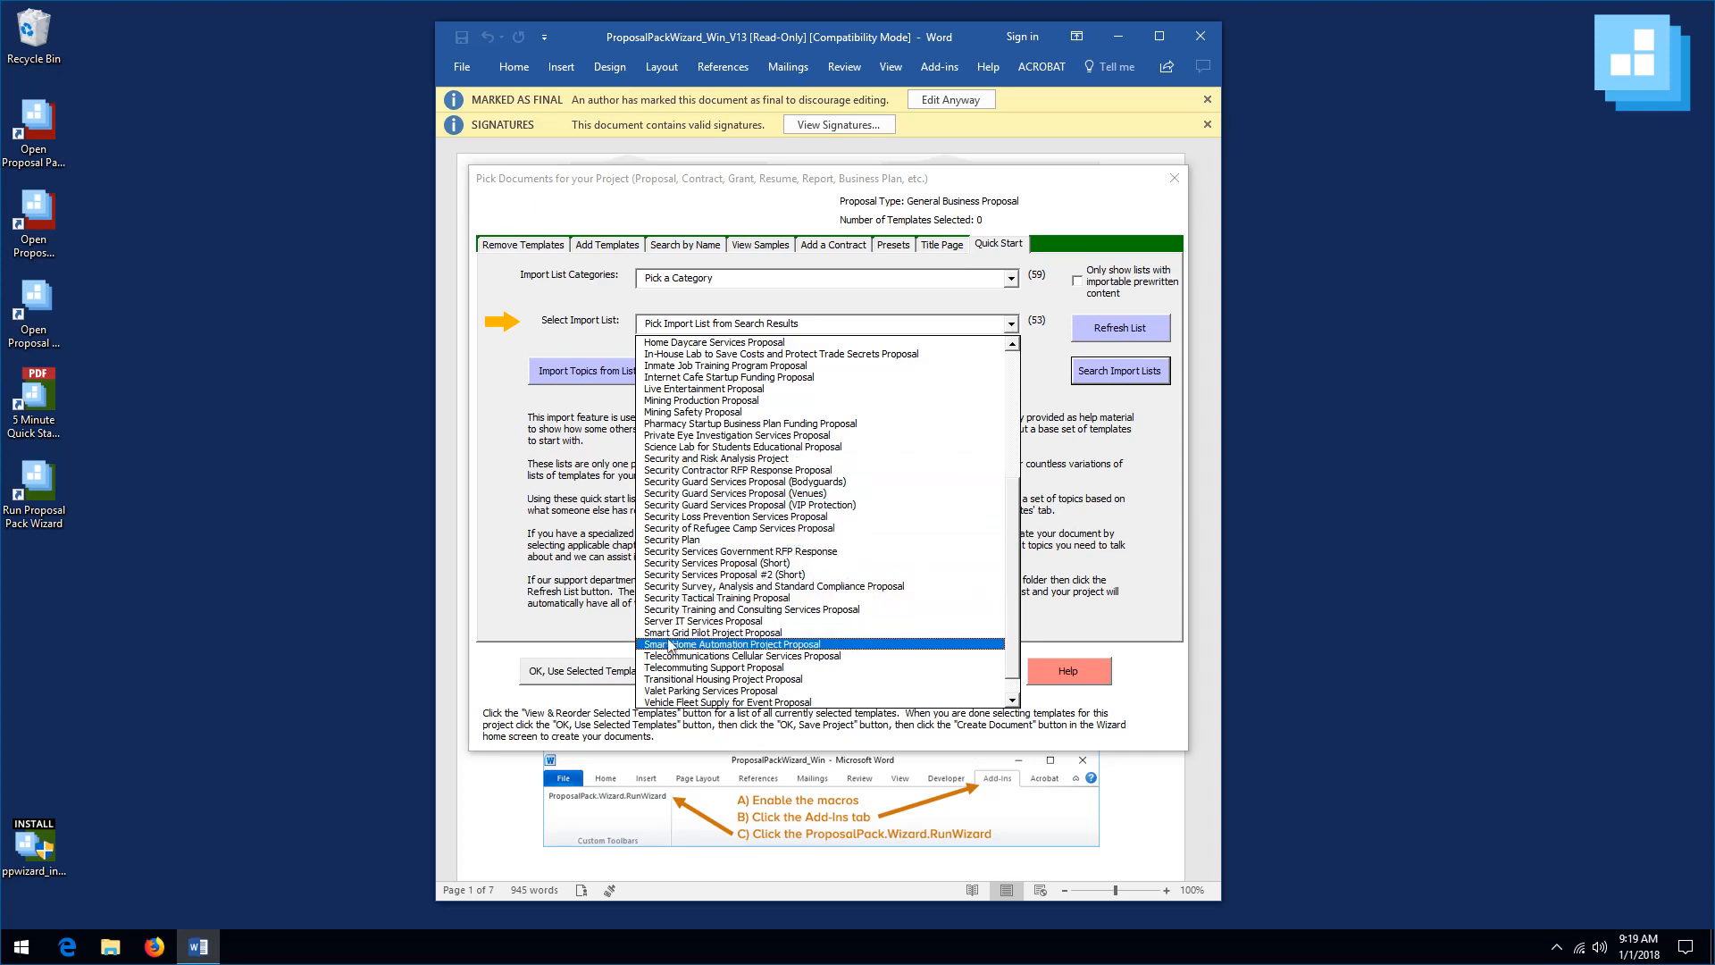
drag(1016, 594, 1039, 494)
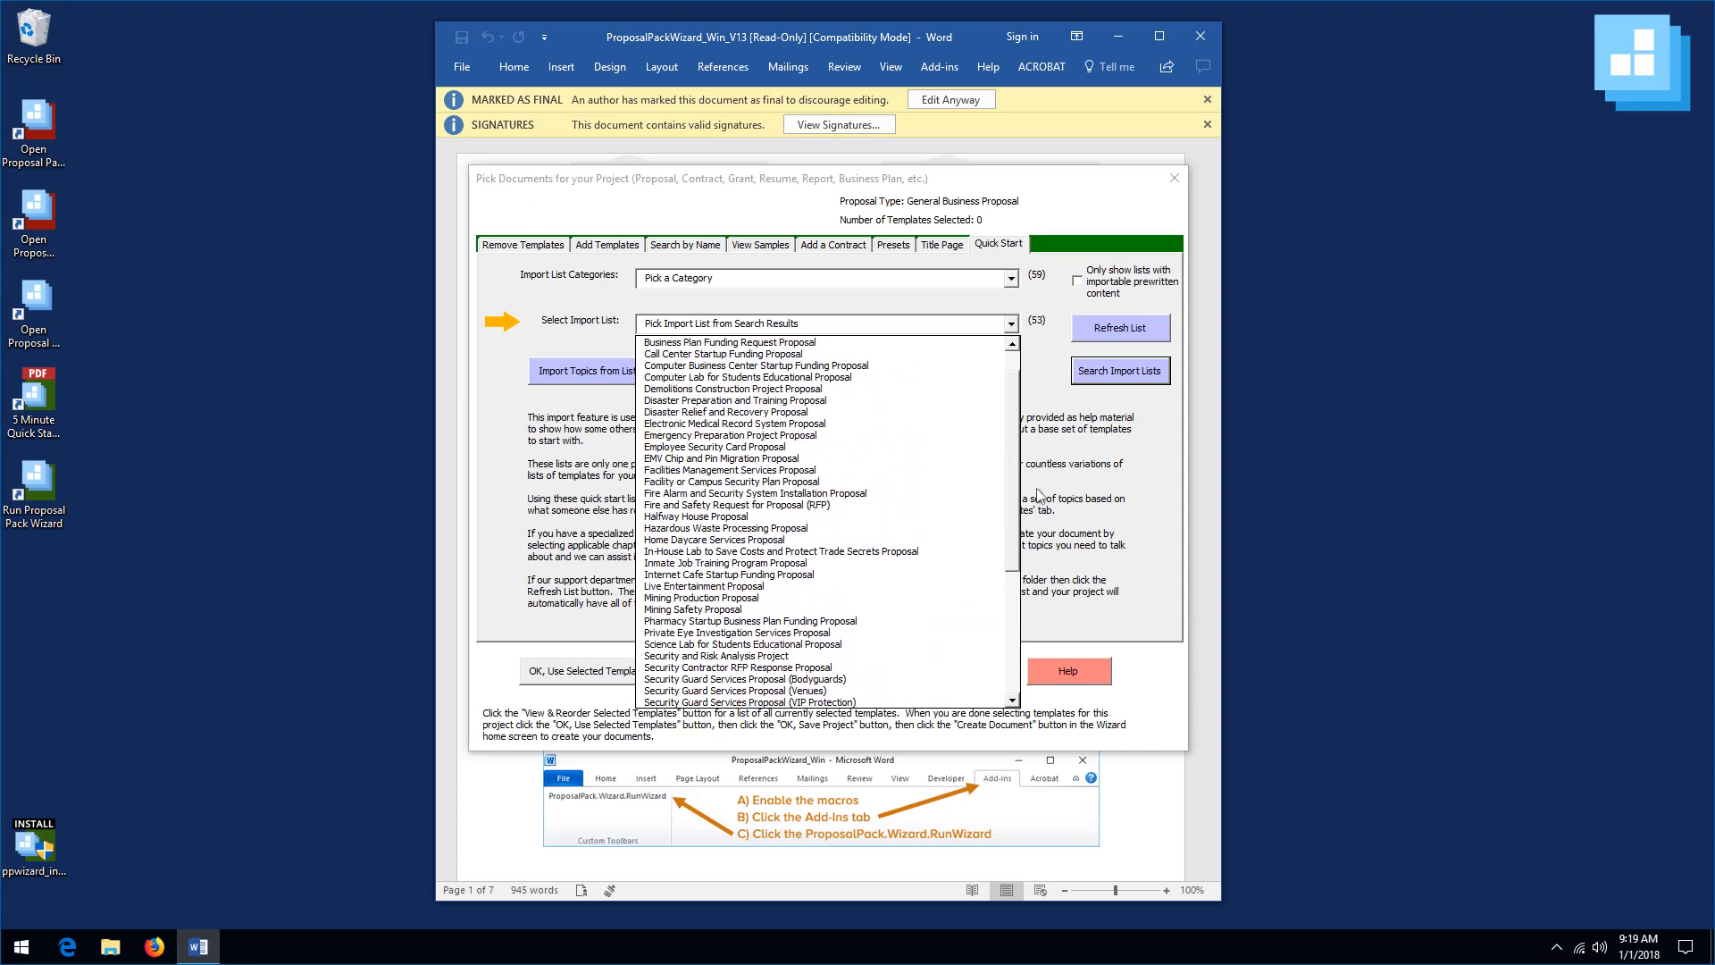
click(1055, 368)
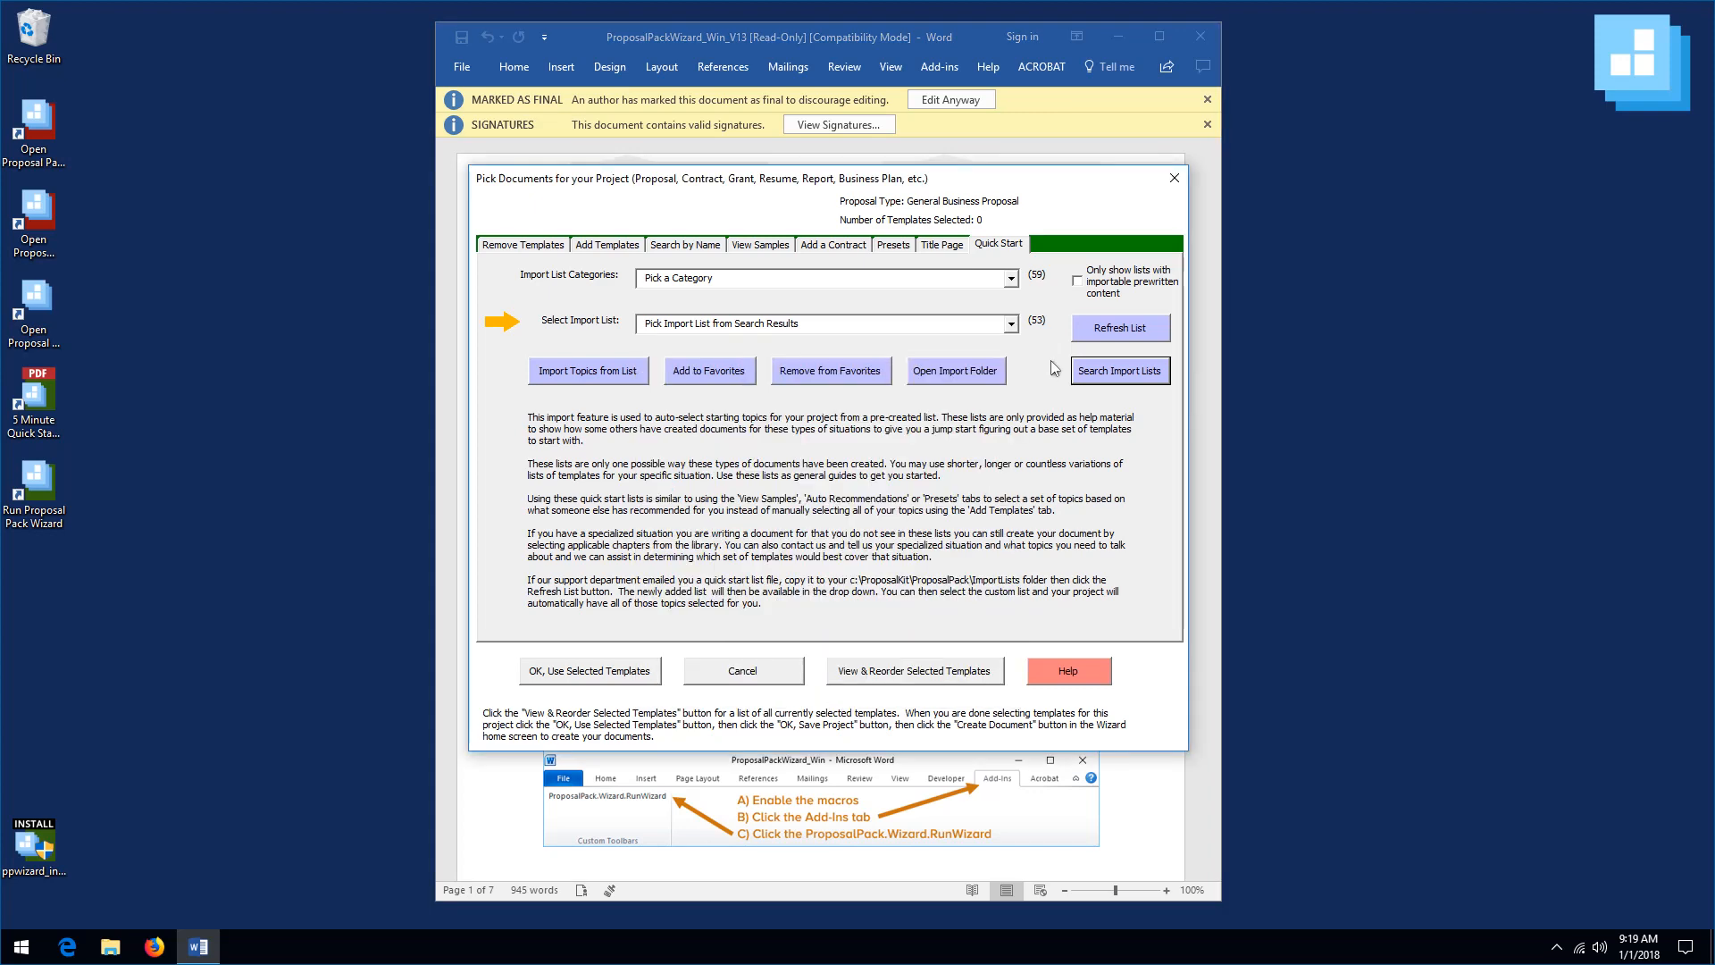
- Search the import lists for "real estate" and select Real Estate Land Development Proposal
click(1112, 372)
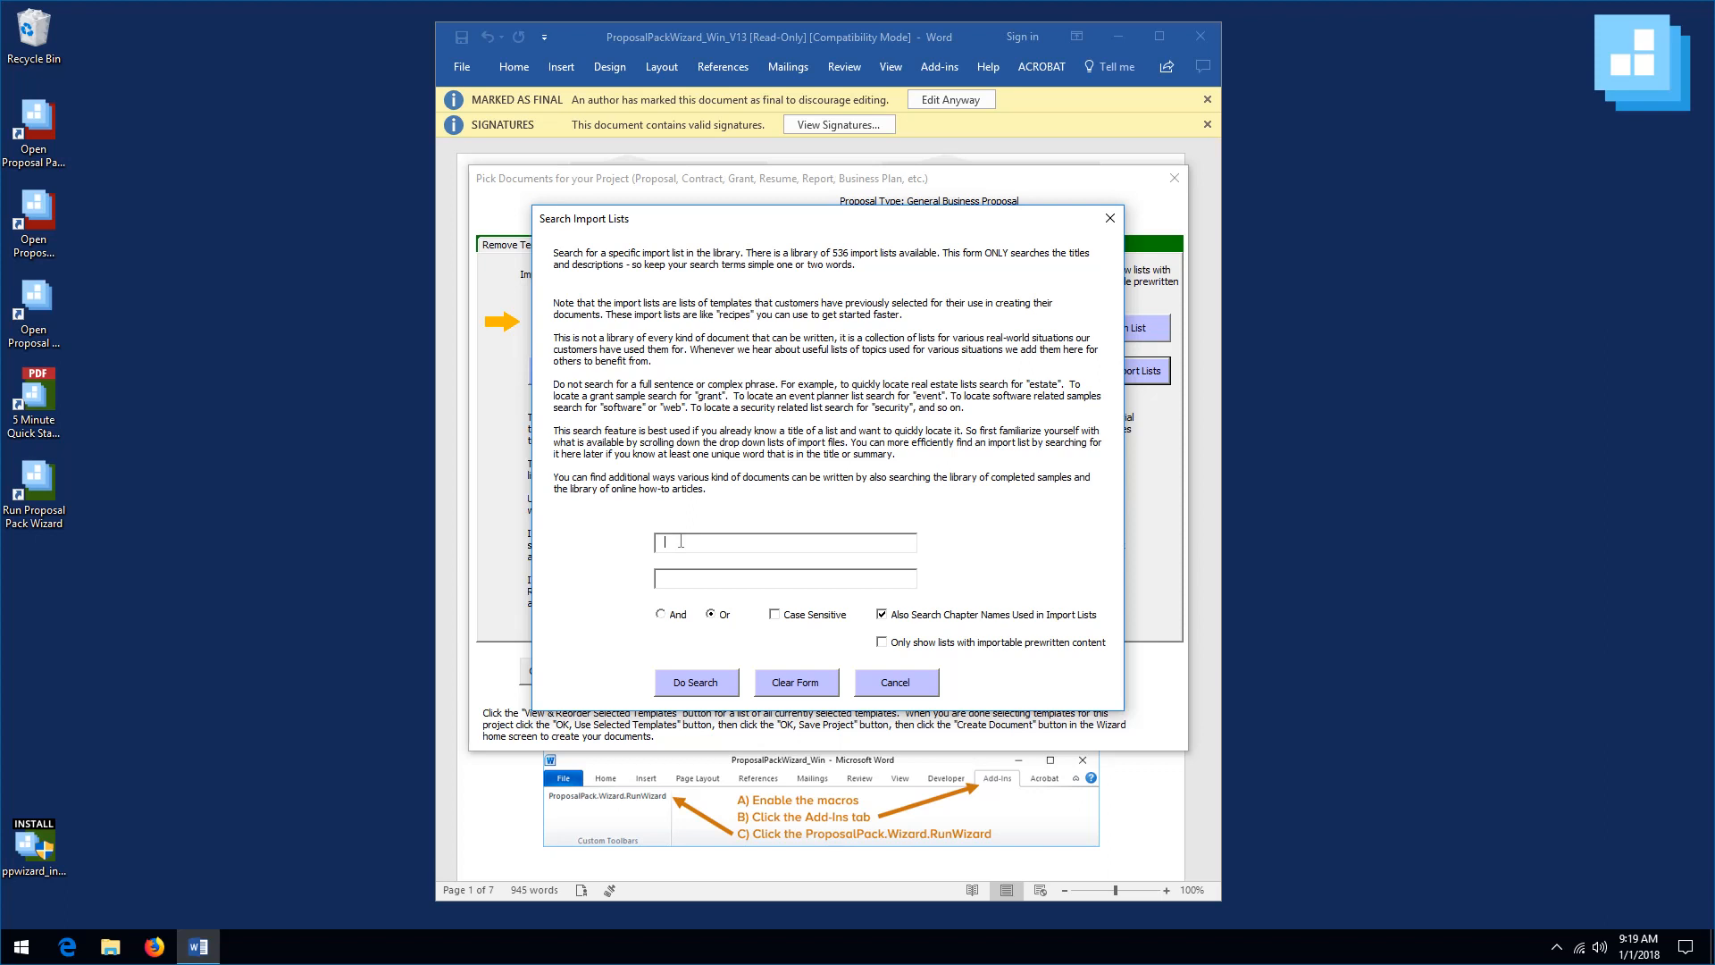
text(real estate)
click(696, 683)
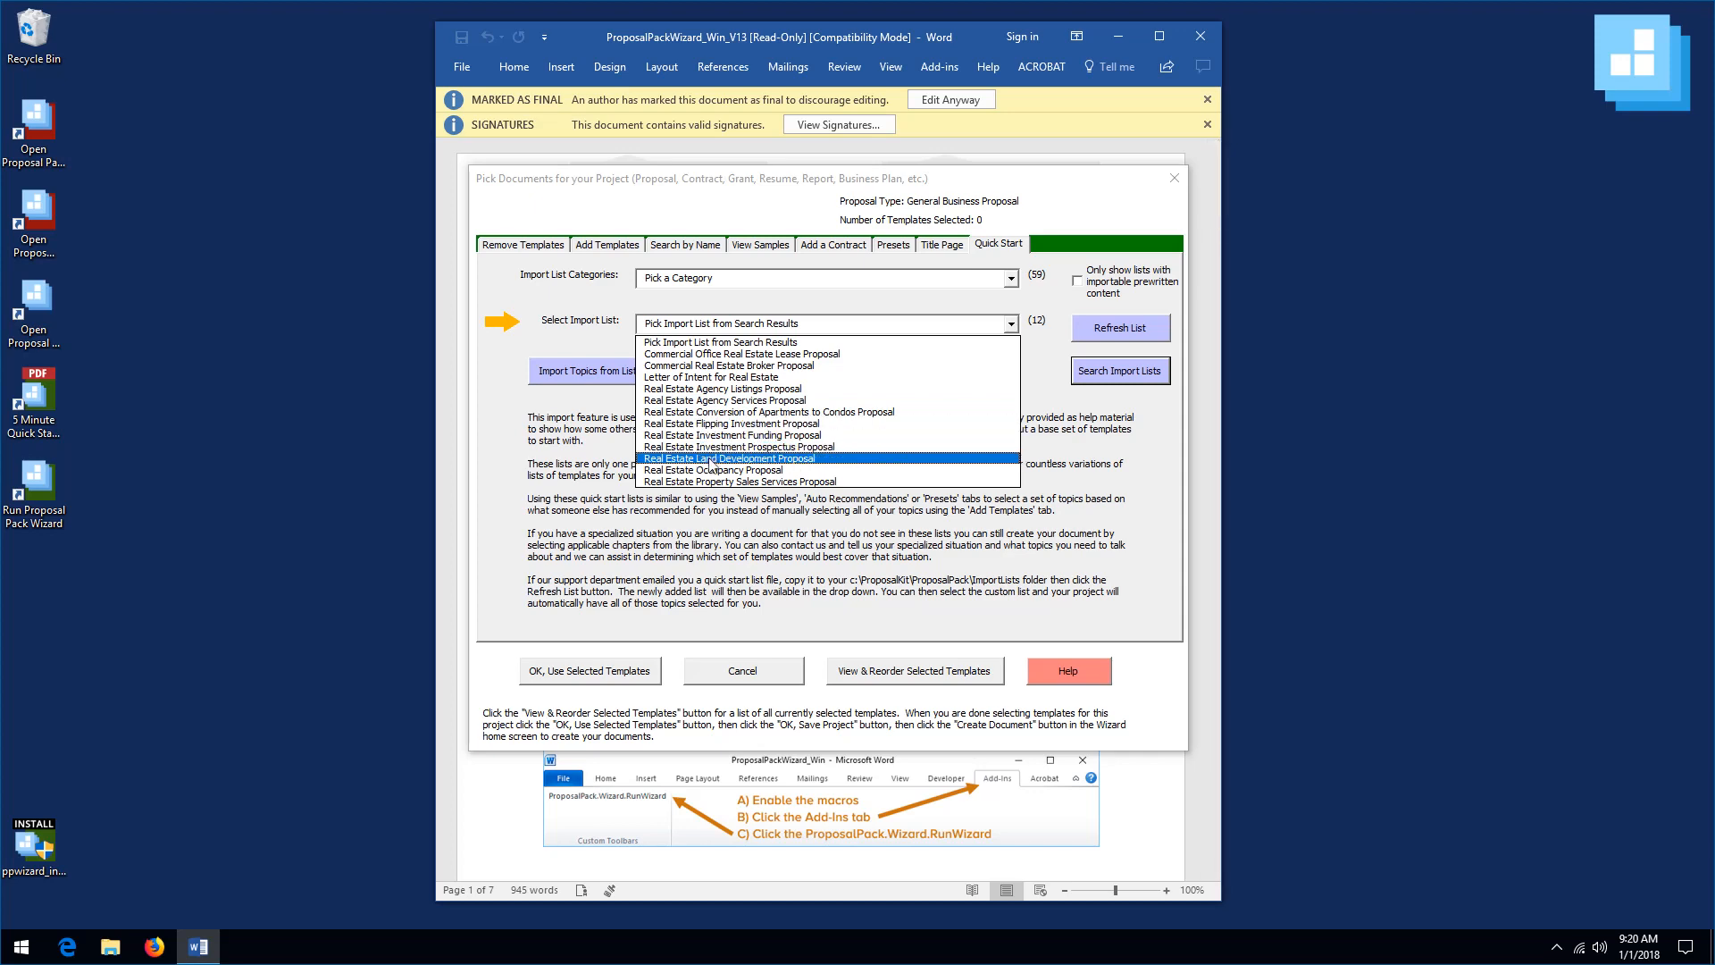
click(710, 462)
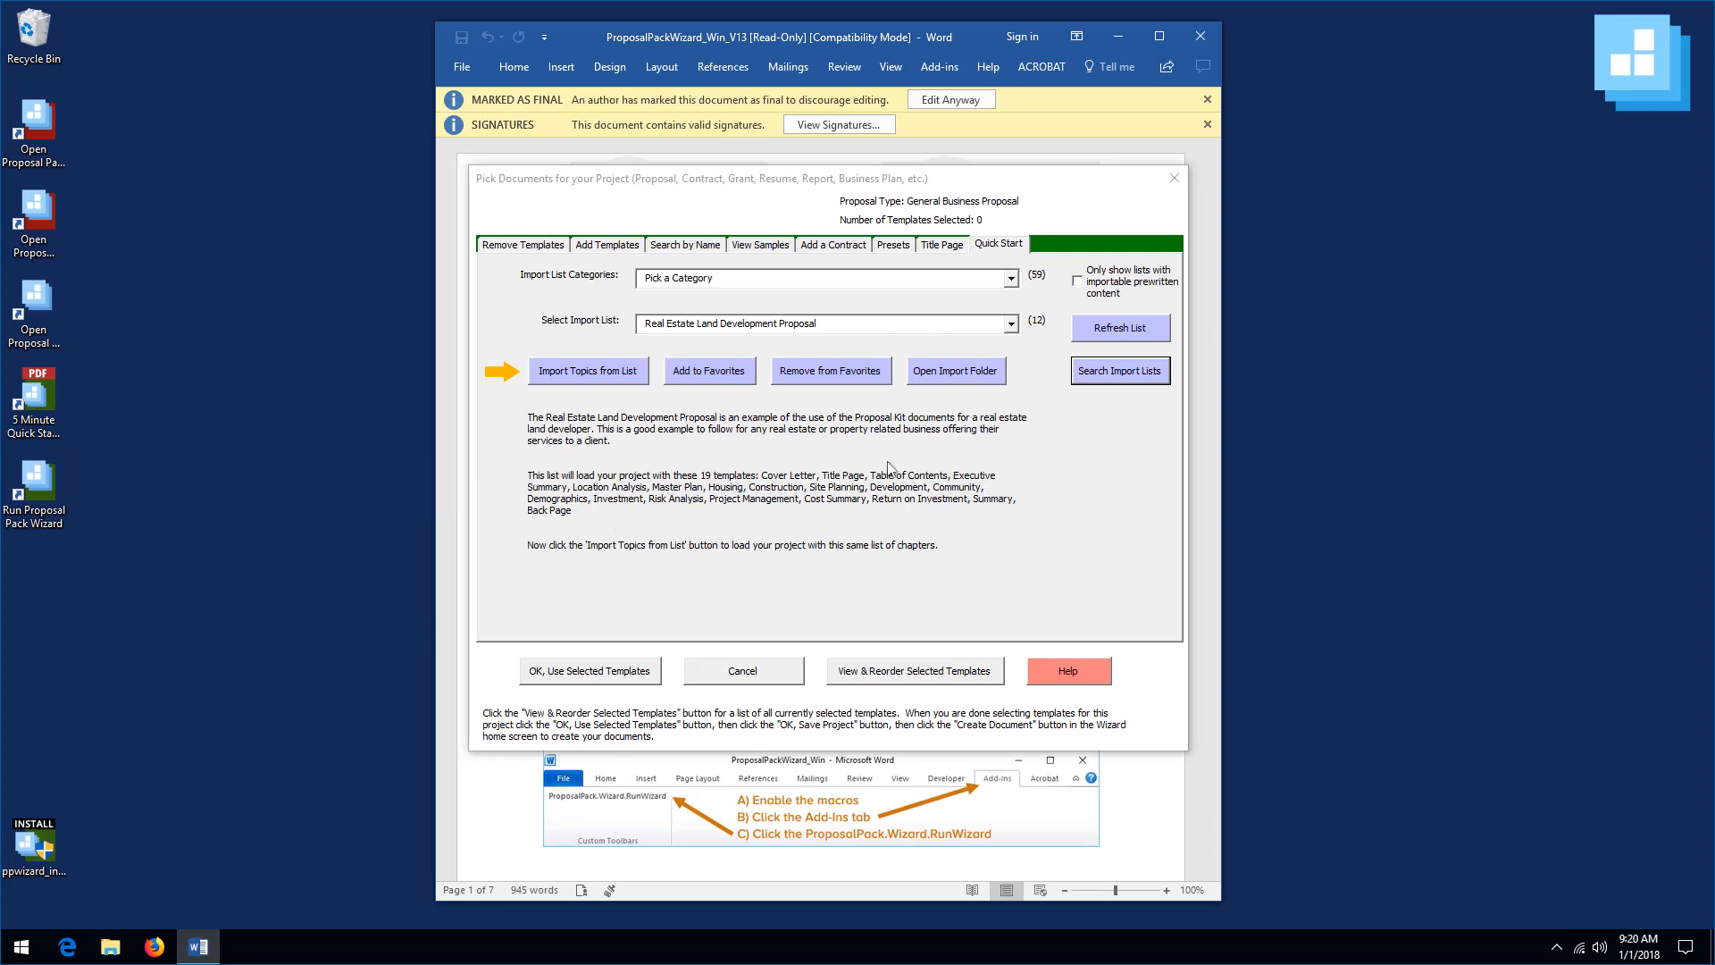
- Import the topics from the Real Estate Land Development Proposal list into the project and open the selected templates for review
click(587, 377)
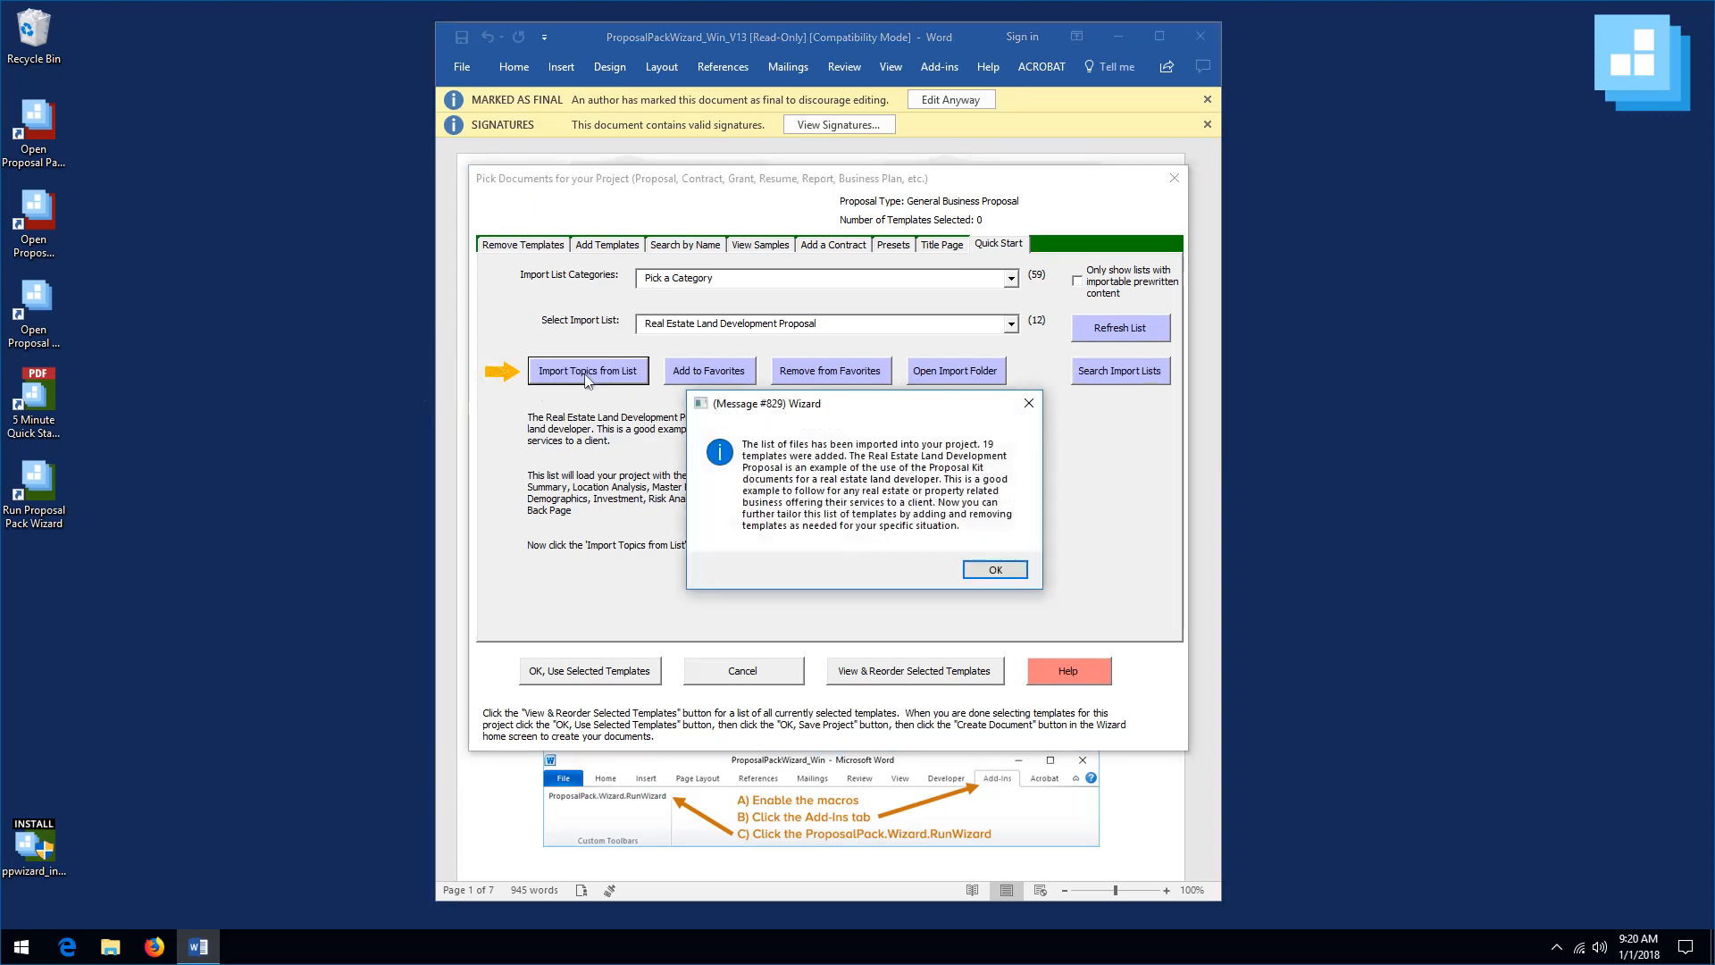
click(998, 571)
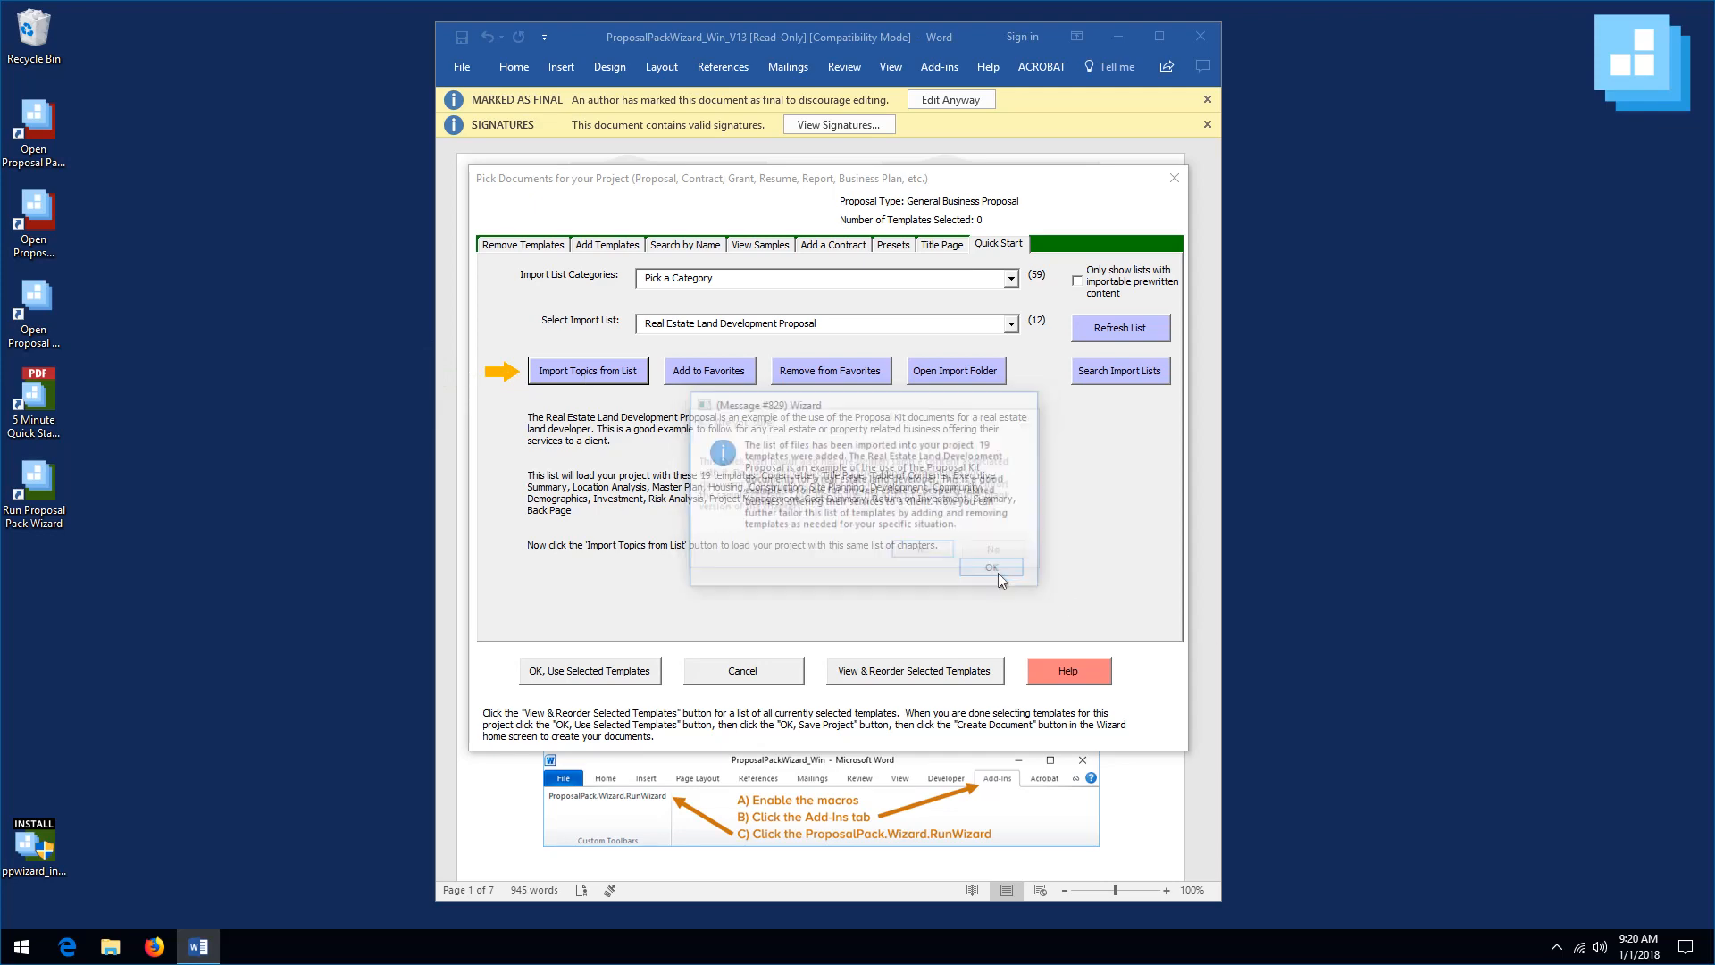
click(925, 552)
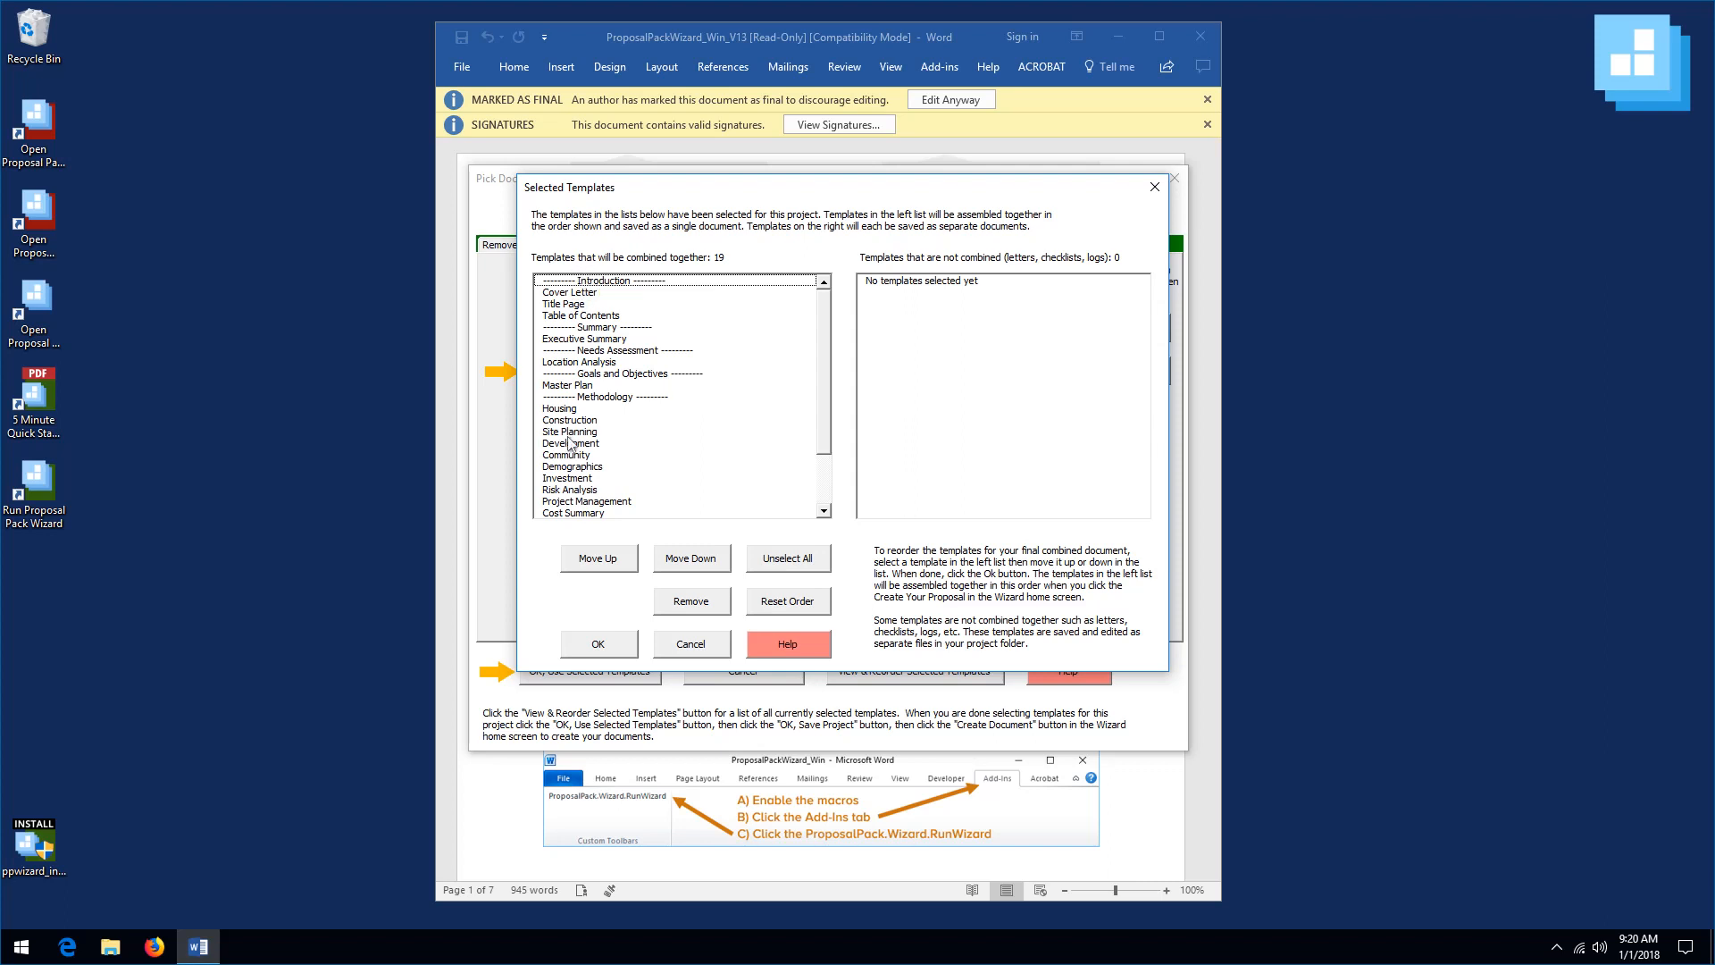
- Move the Development template down two places in the combined order, below Demographics
scroll(829, 317, down, 2)
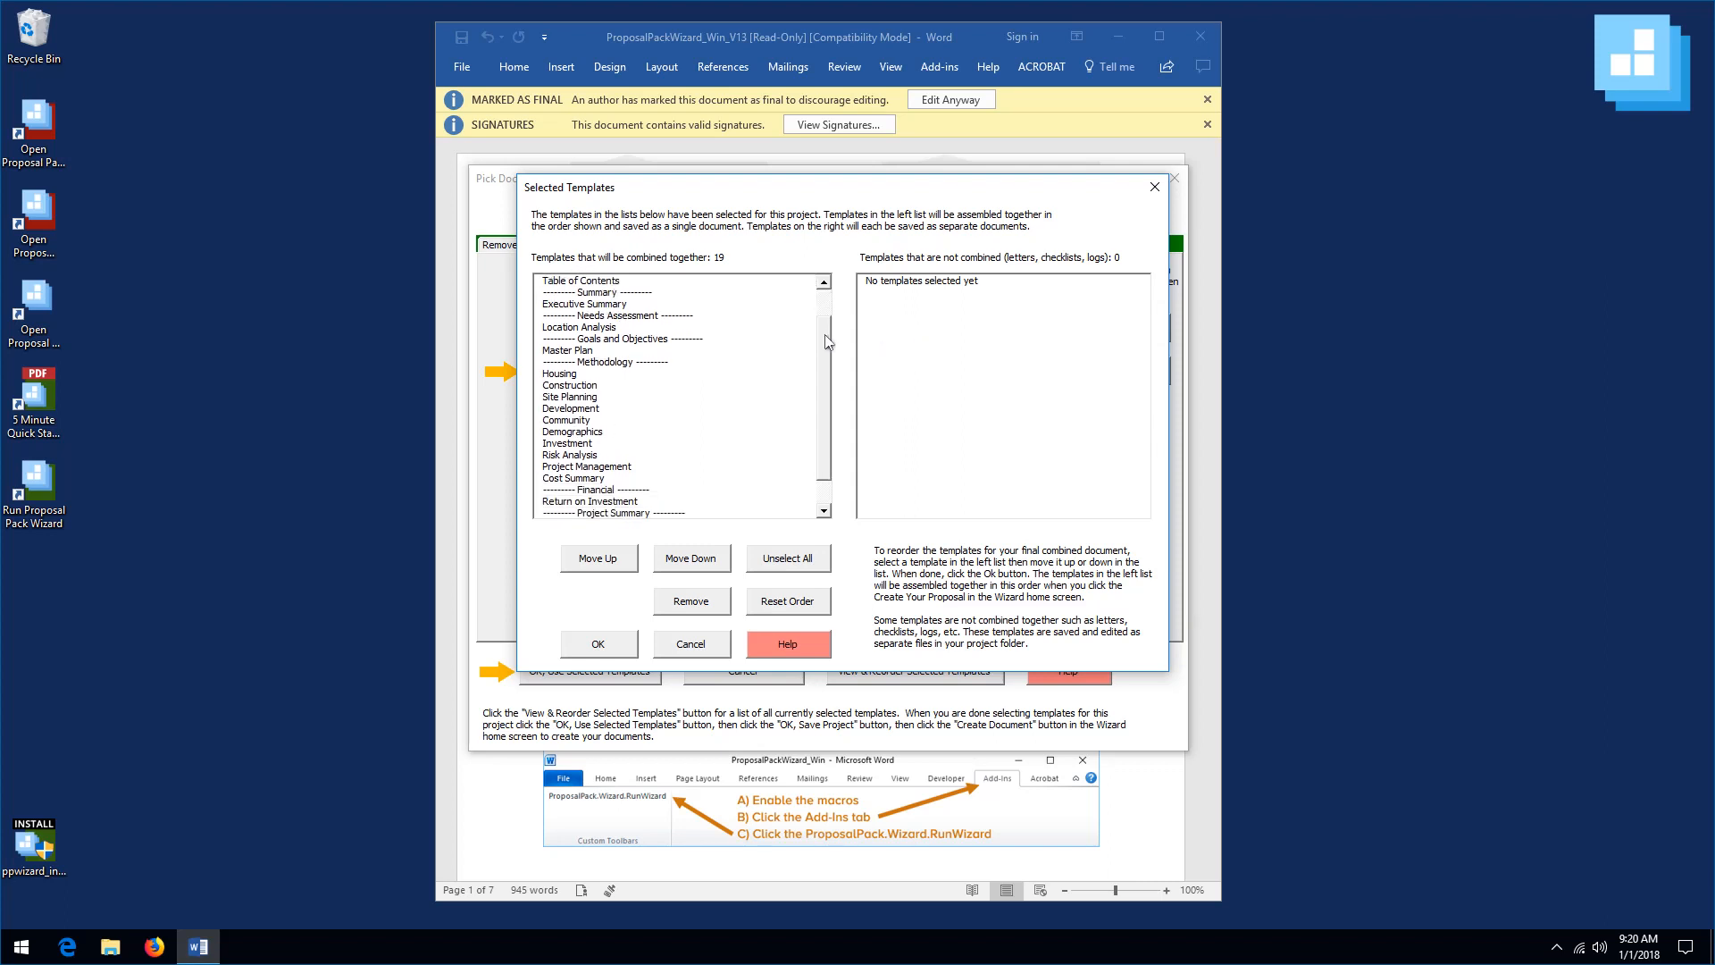
scroll(831, 377, up, 2)
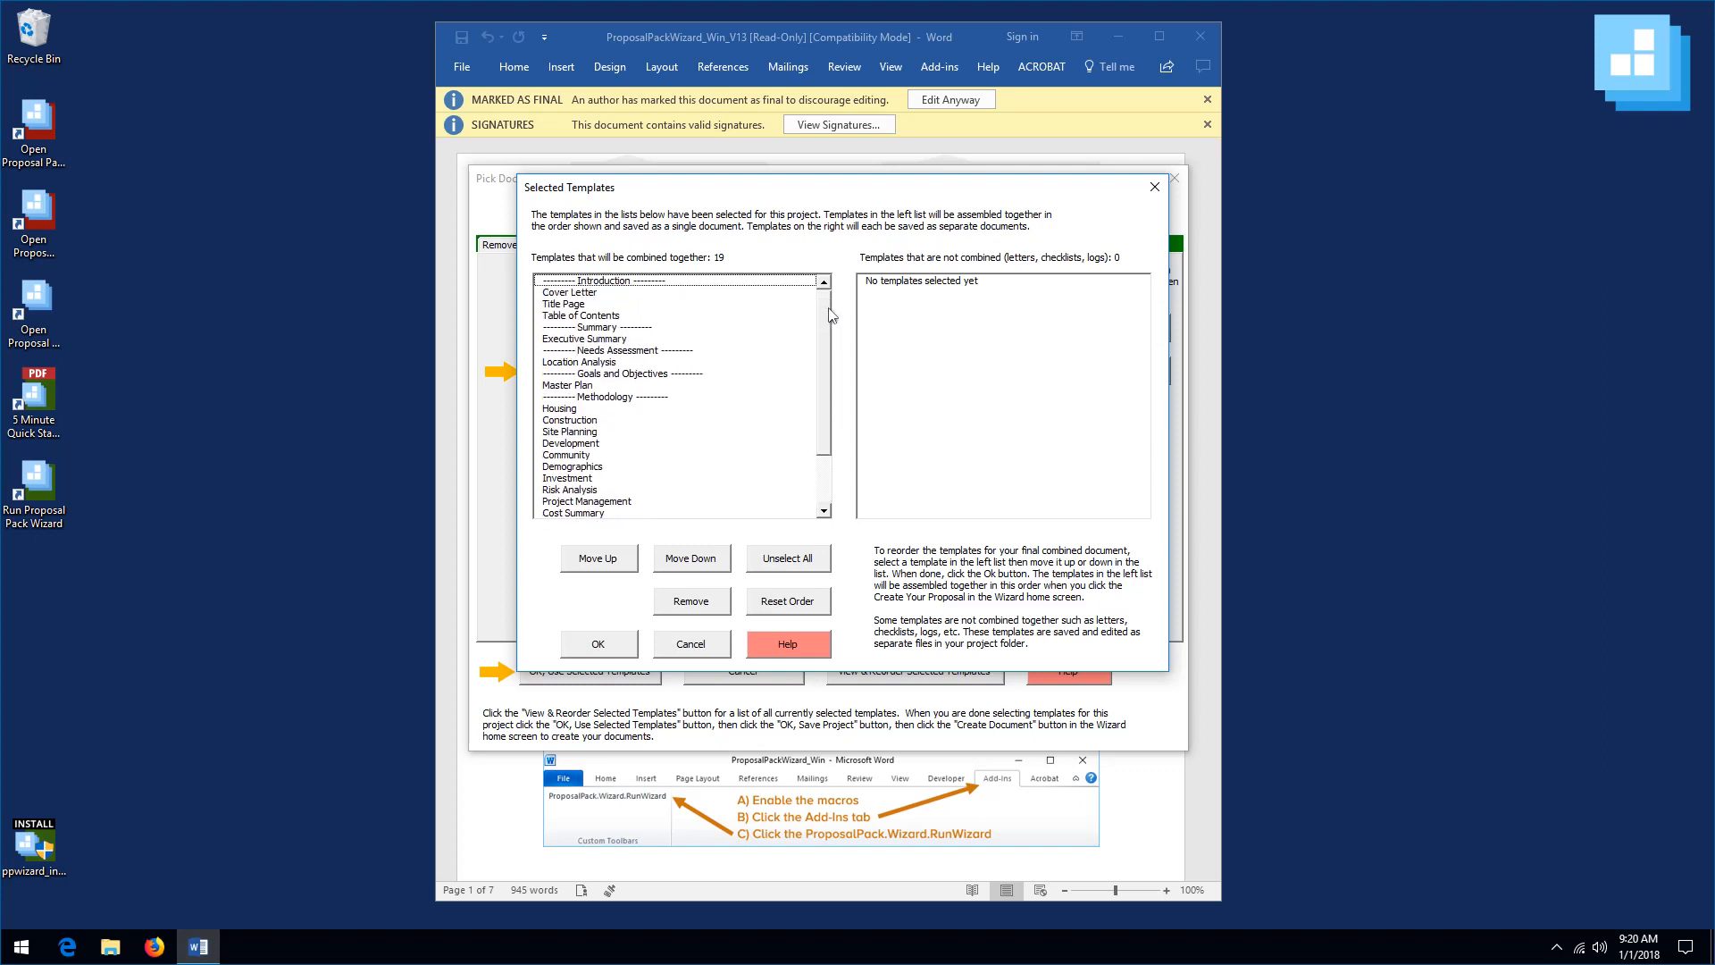
click(572, 443)
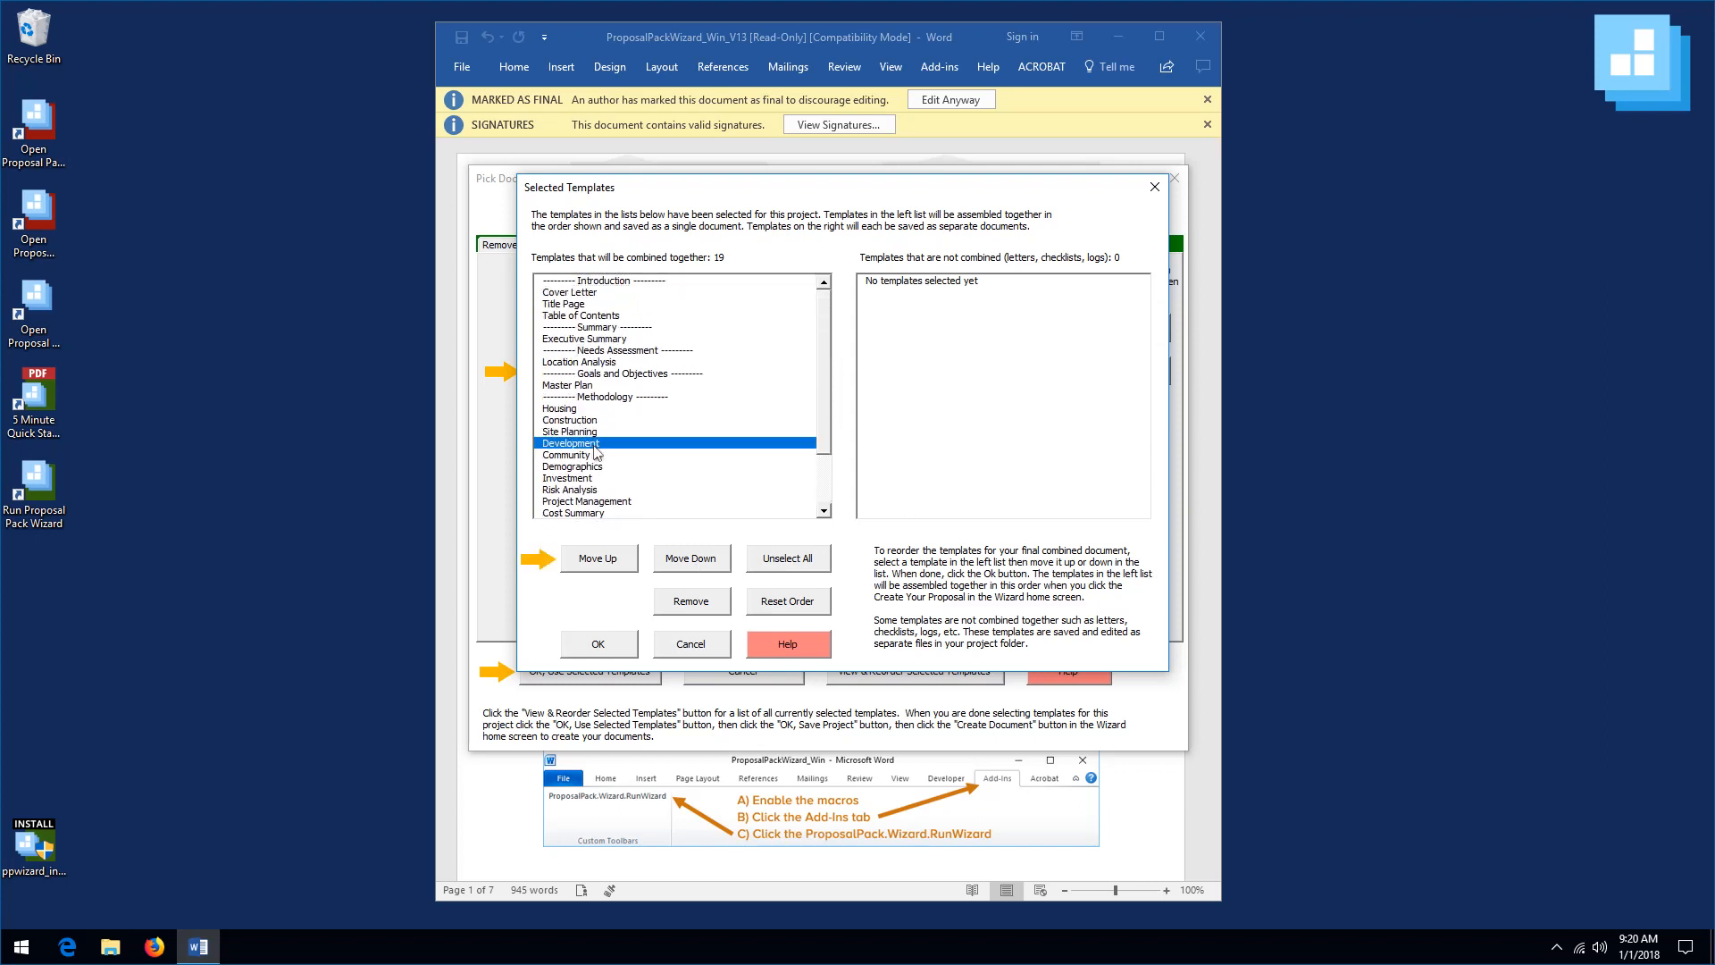
click(689, 563)
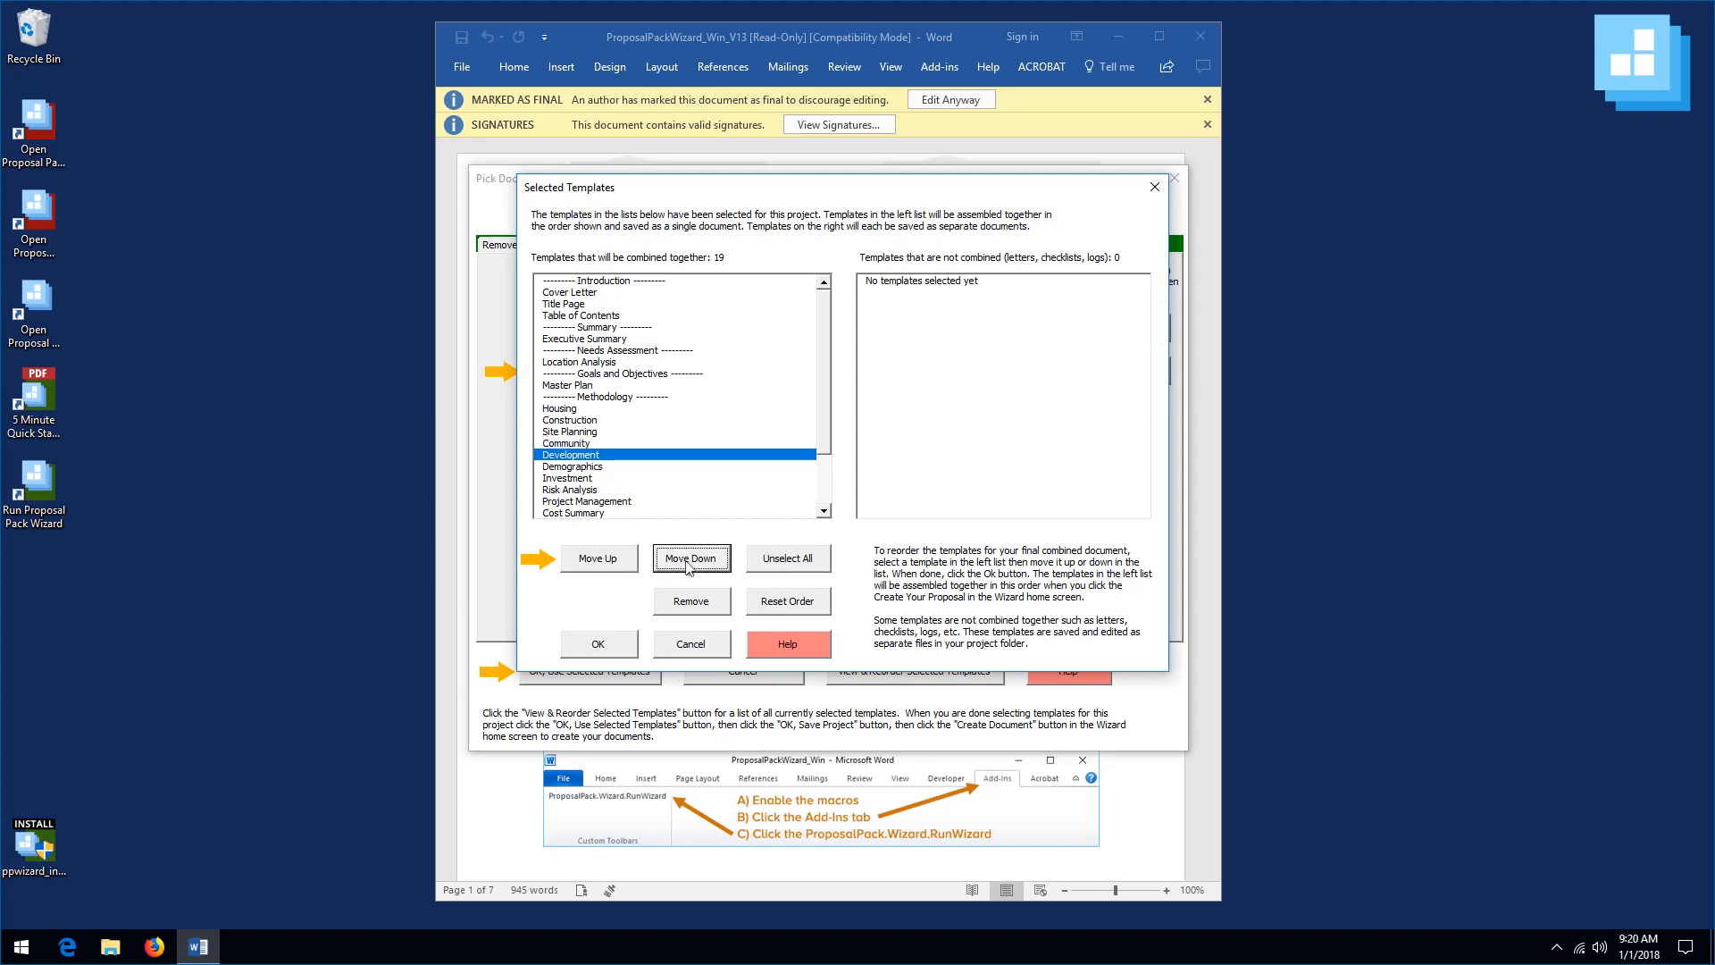
click(689, 562)
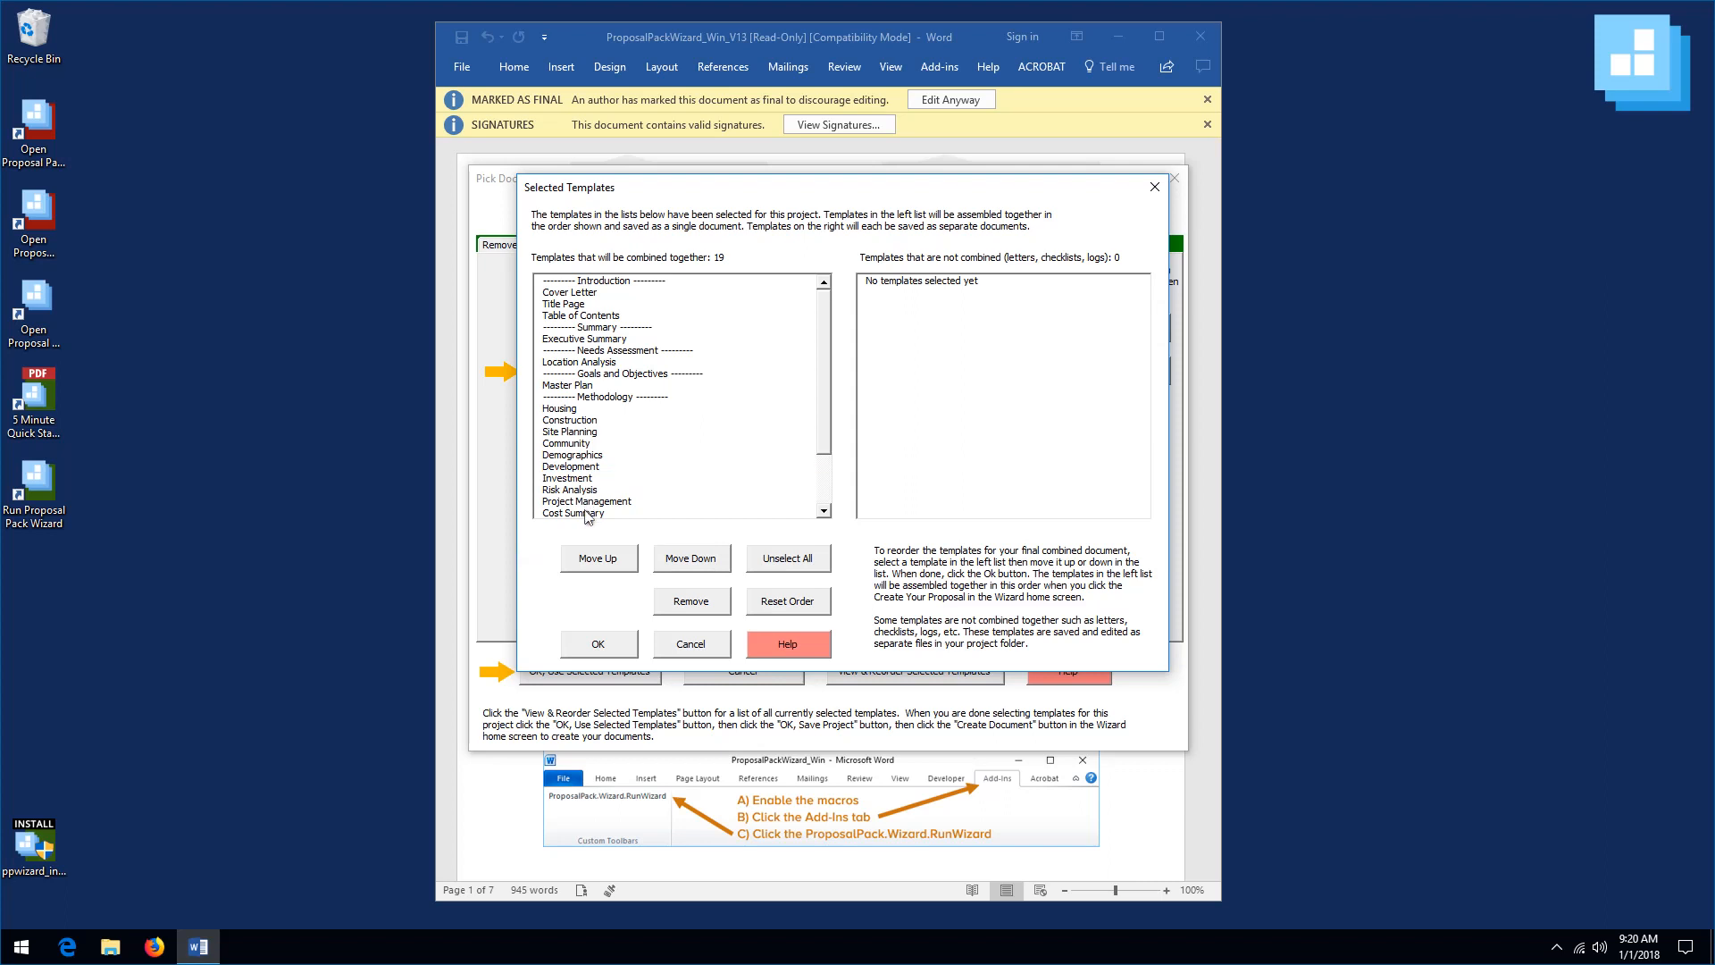
- Move the Cost Summary template up two places, above Risk Analysis, and accept the reviewed template order
click(590, 512)
click(600, 561)
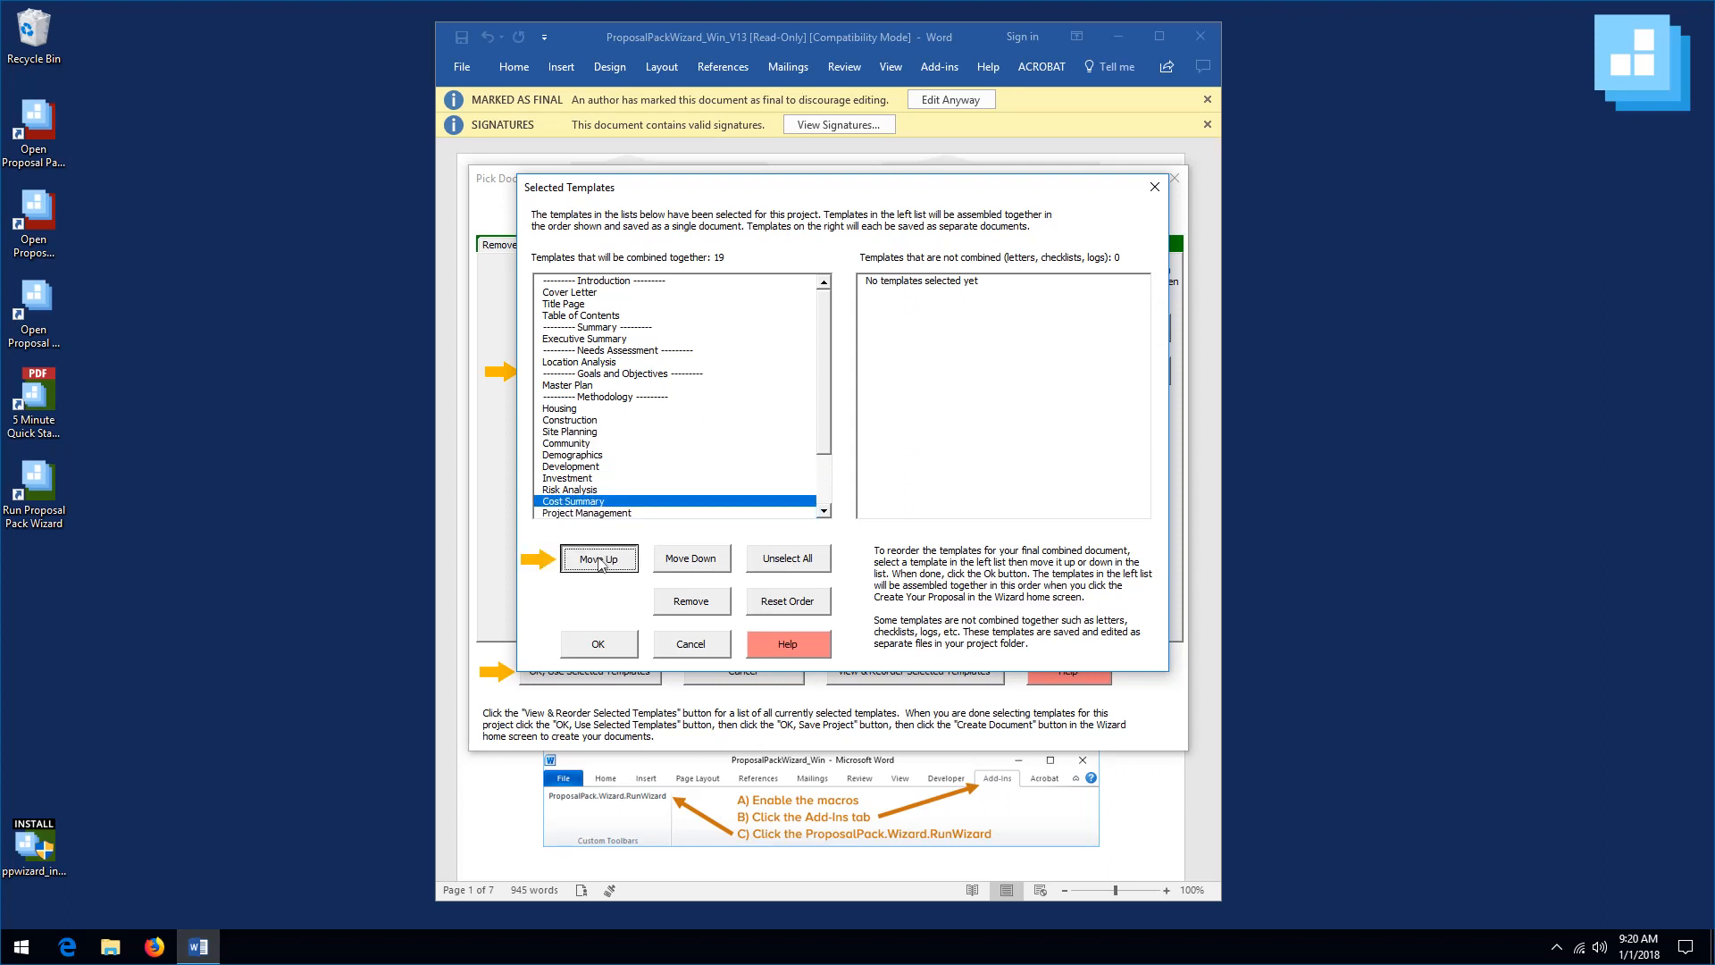
click(600, 562)
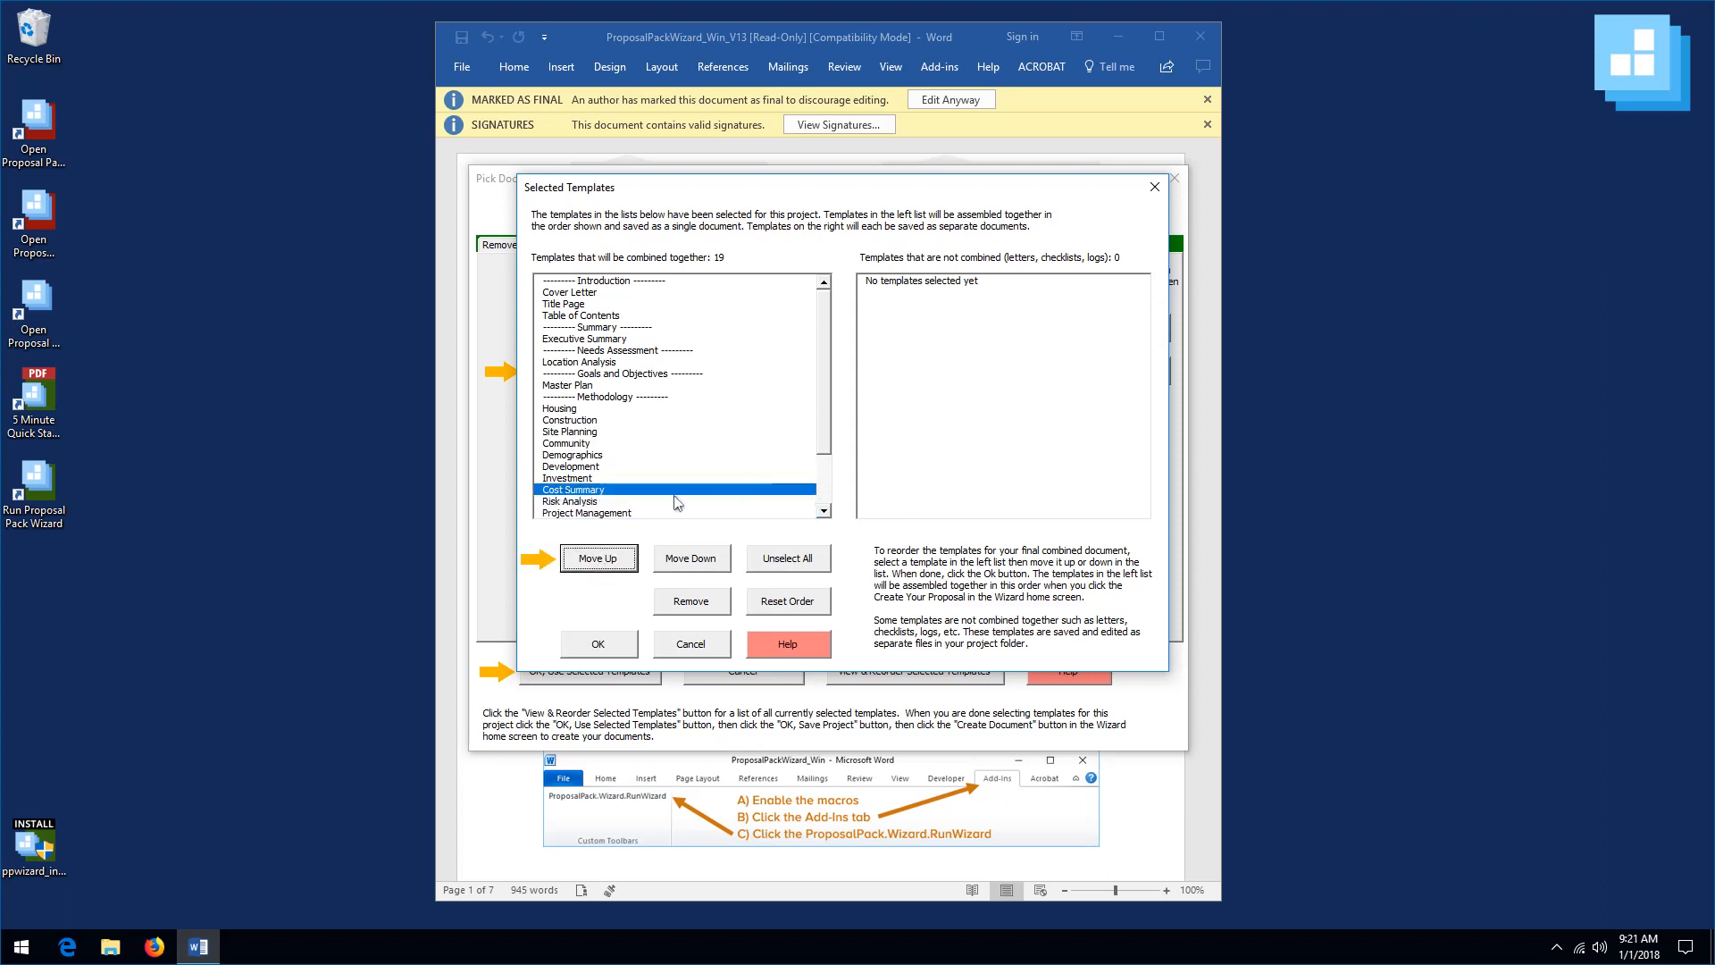
ctrl+click(728, 478)
click(618, 490)
scroll(823, 403, down, 2)
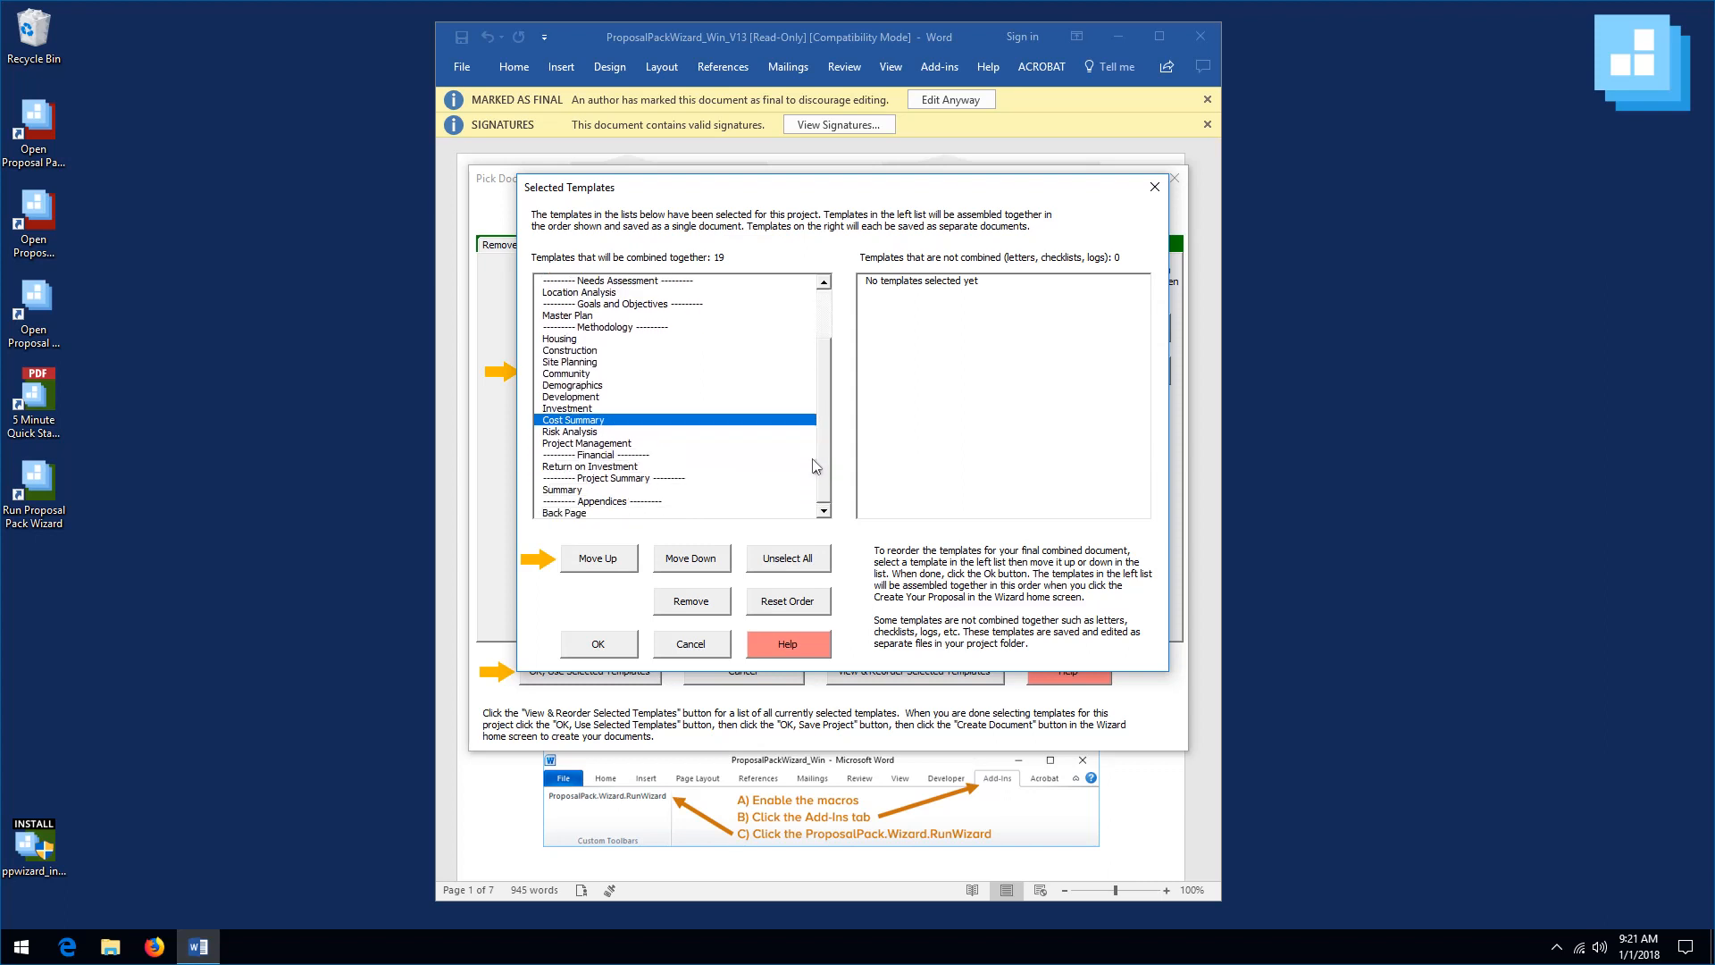
scroll(827, 393, up, 2)
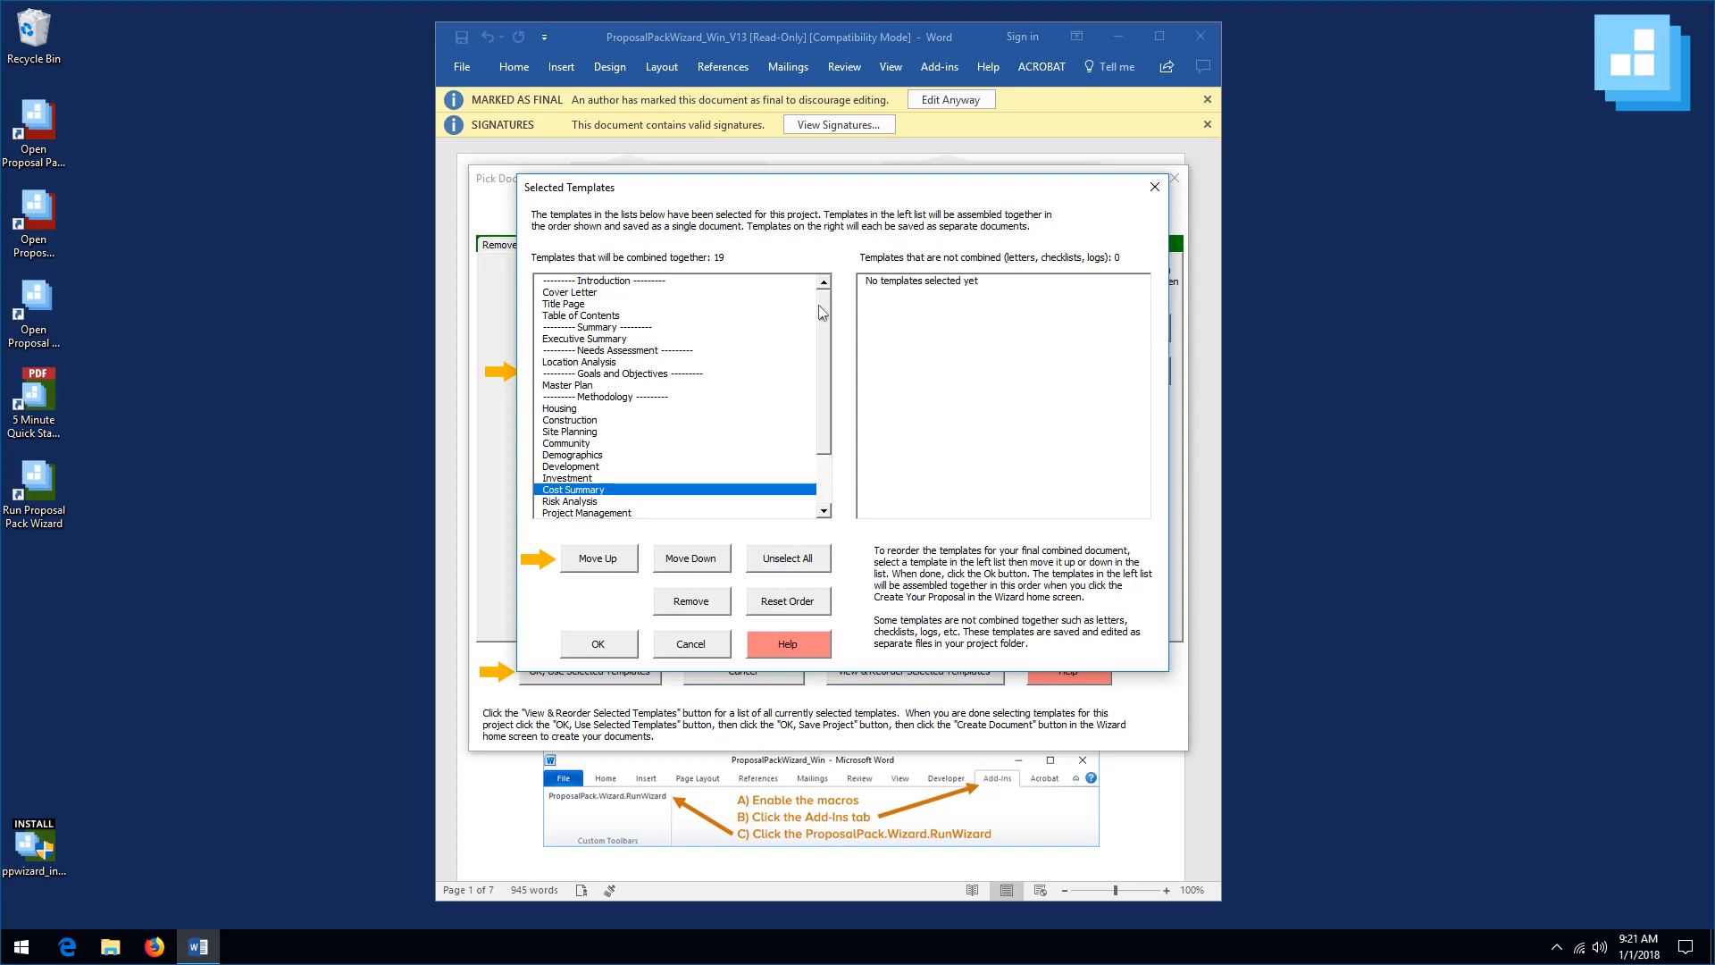
scroll(824, 321, down, 2)
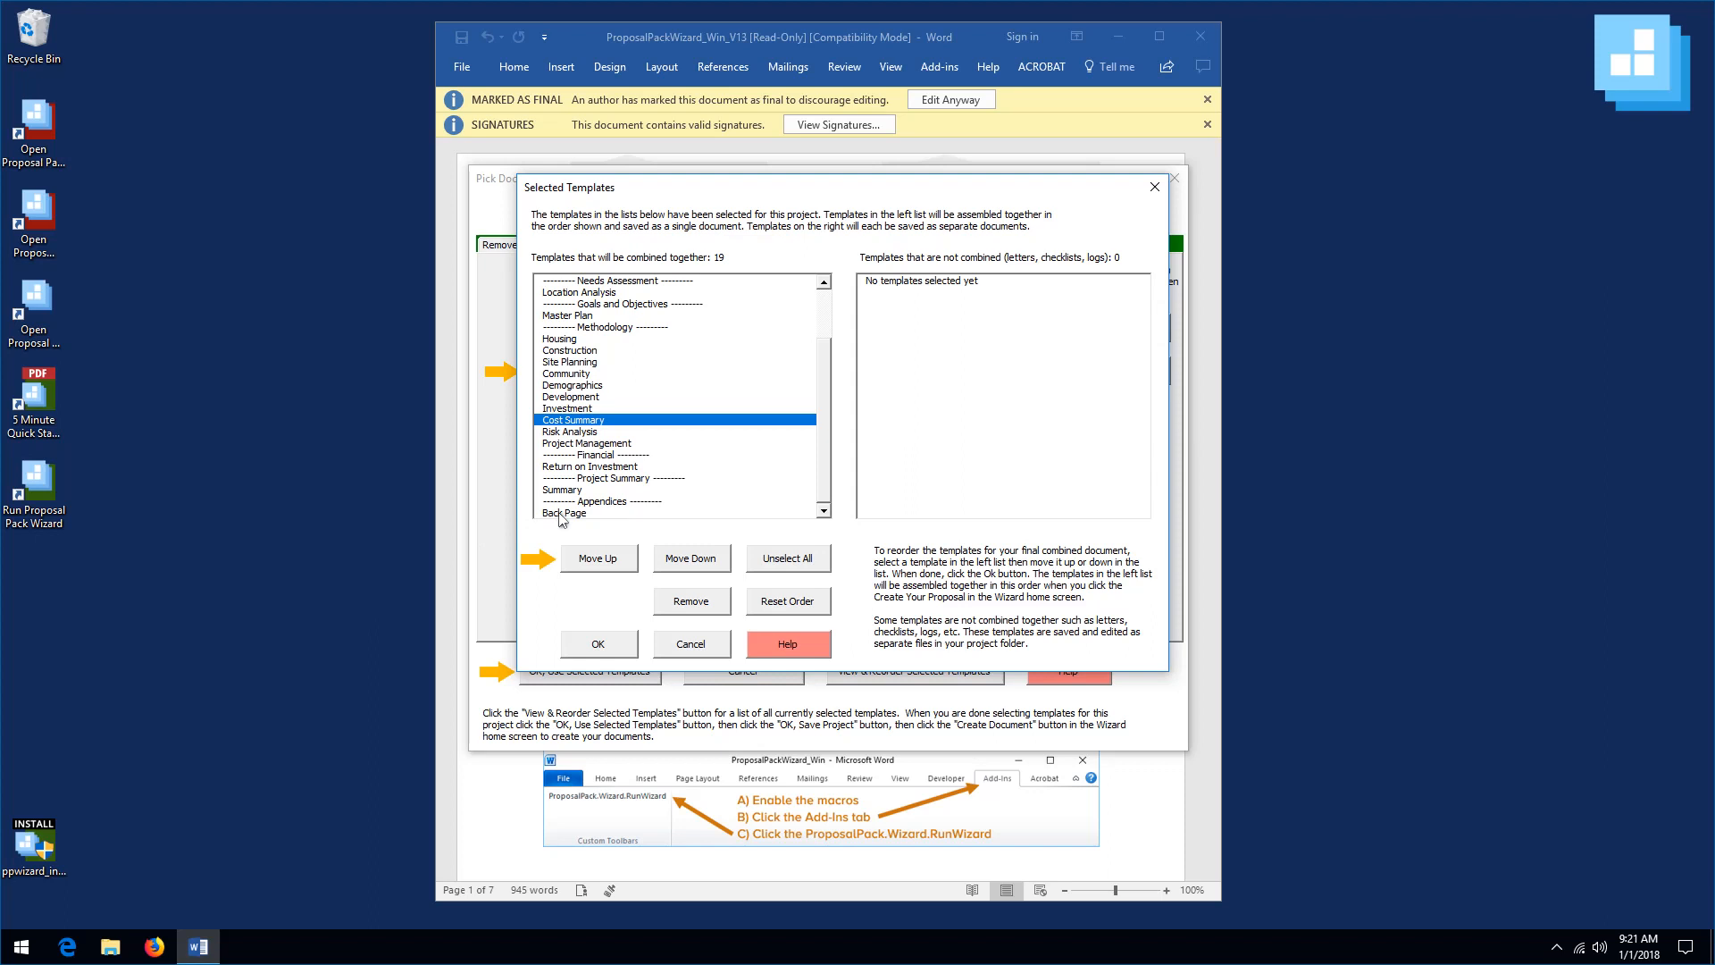
scroll(829, 376, up, 2)
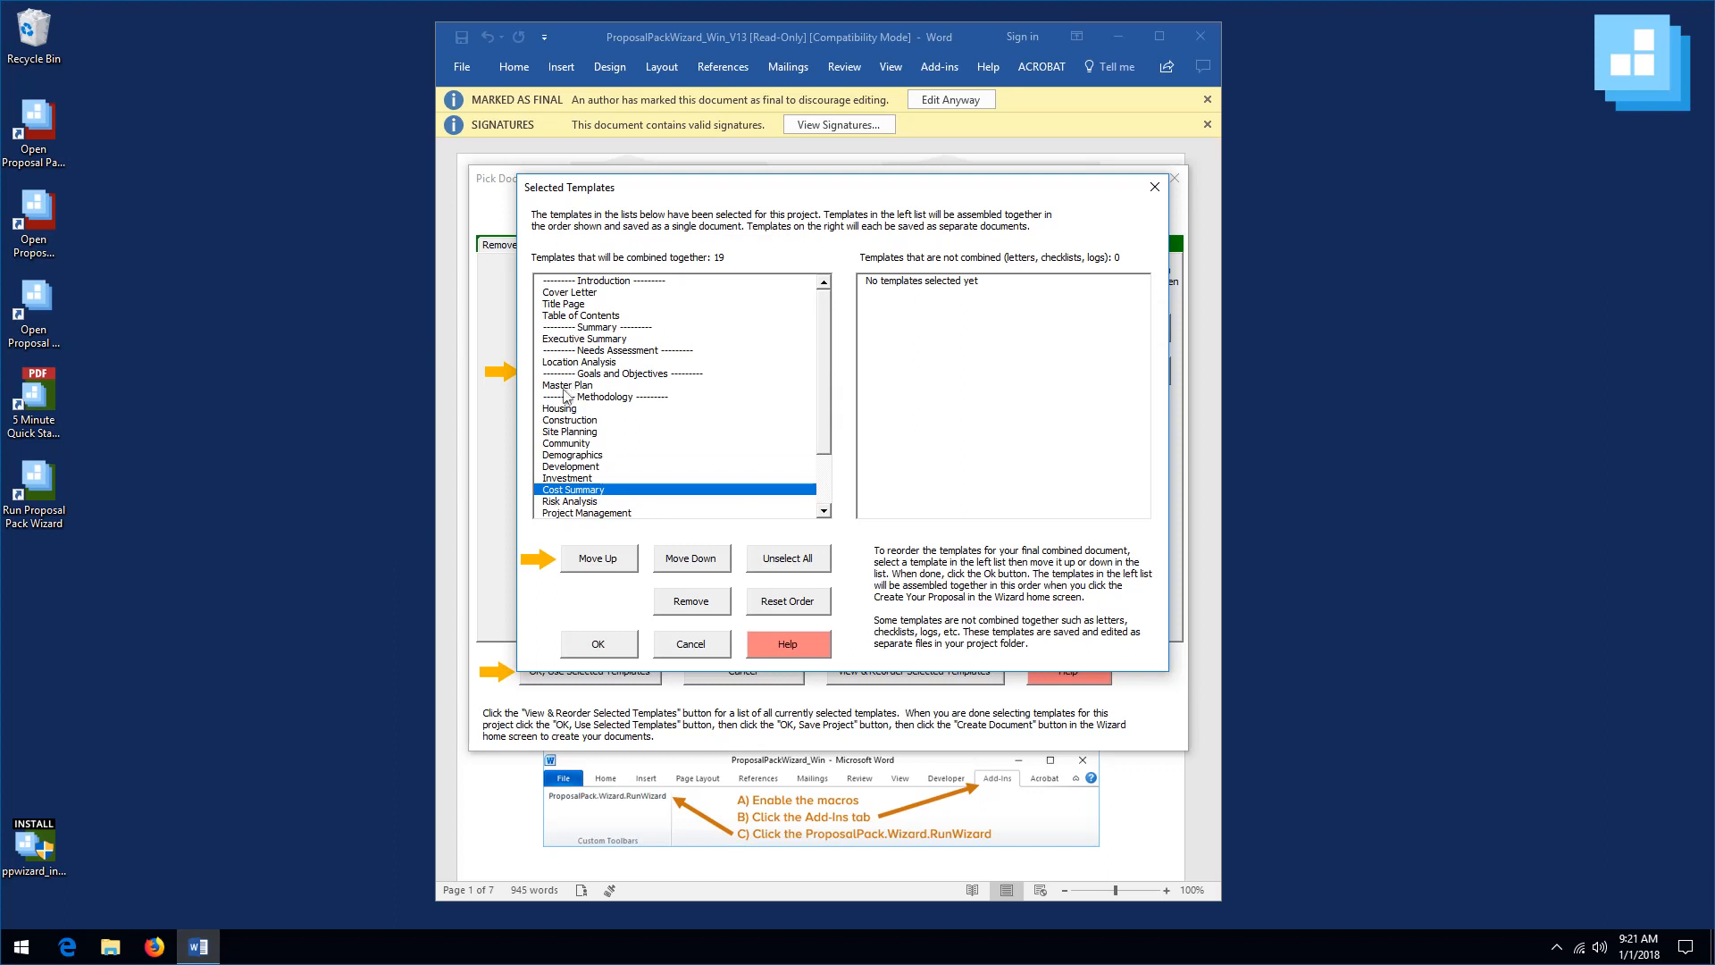
click(598, 644)
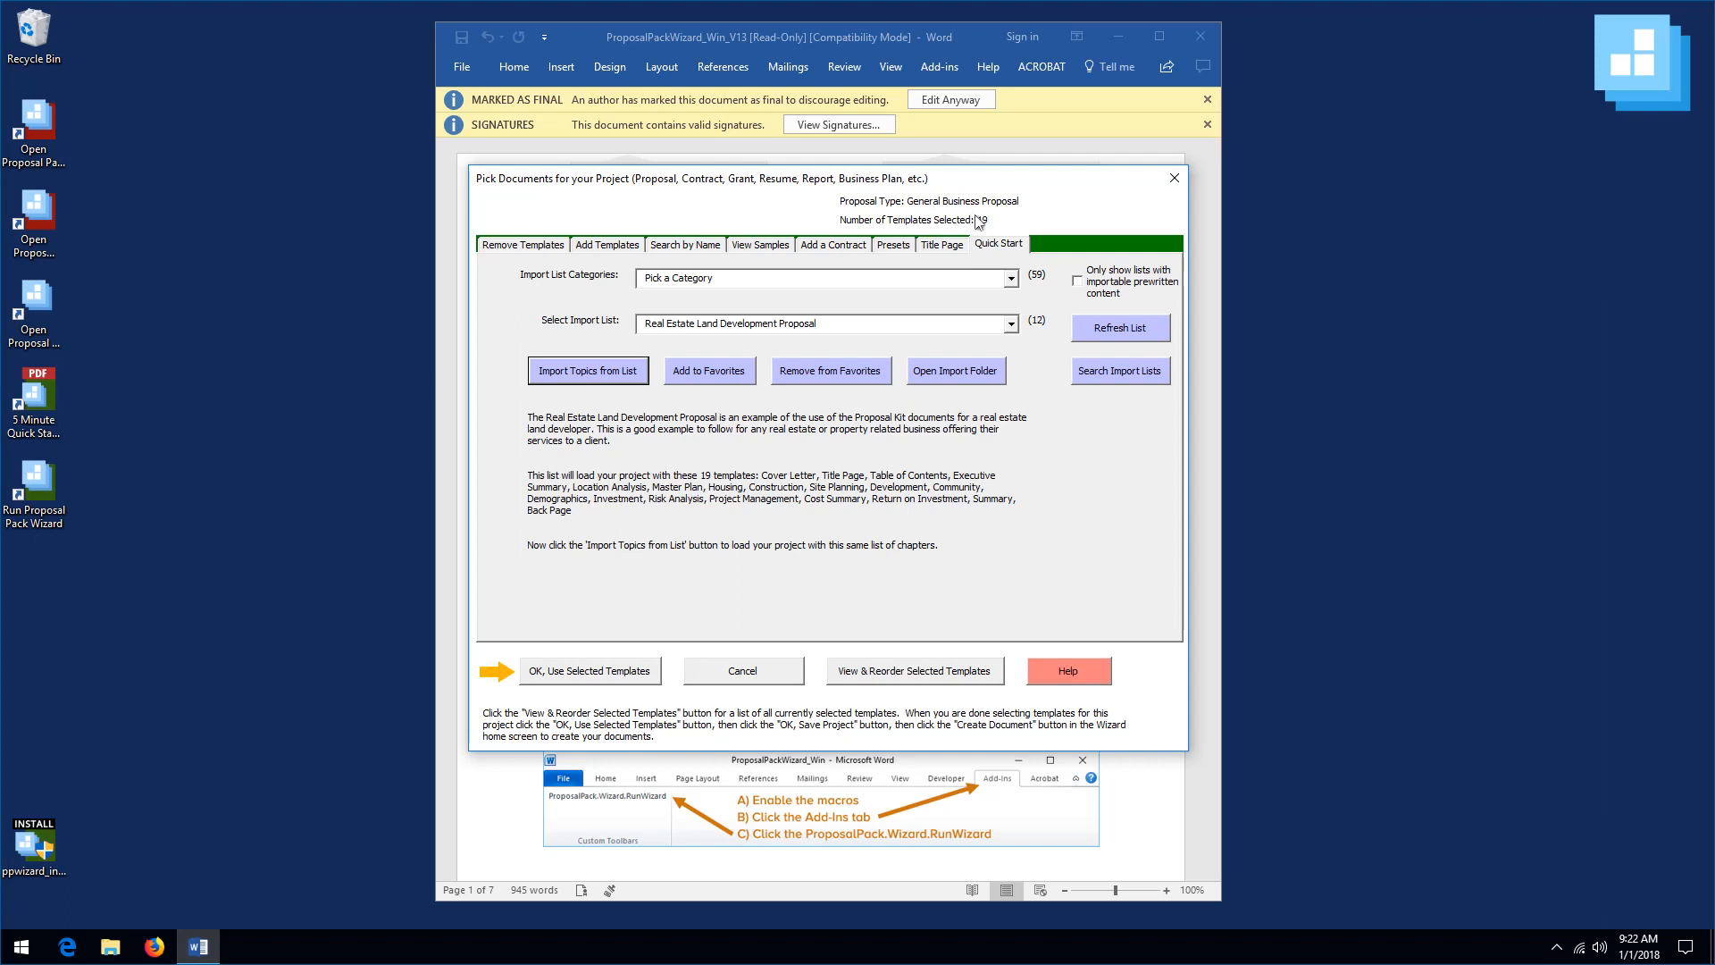
- Remove the Site Planning, Community, Demographics, Development, Investment and Summary templates from the project
click(526, 251)
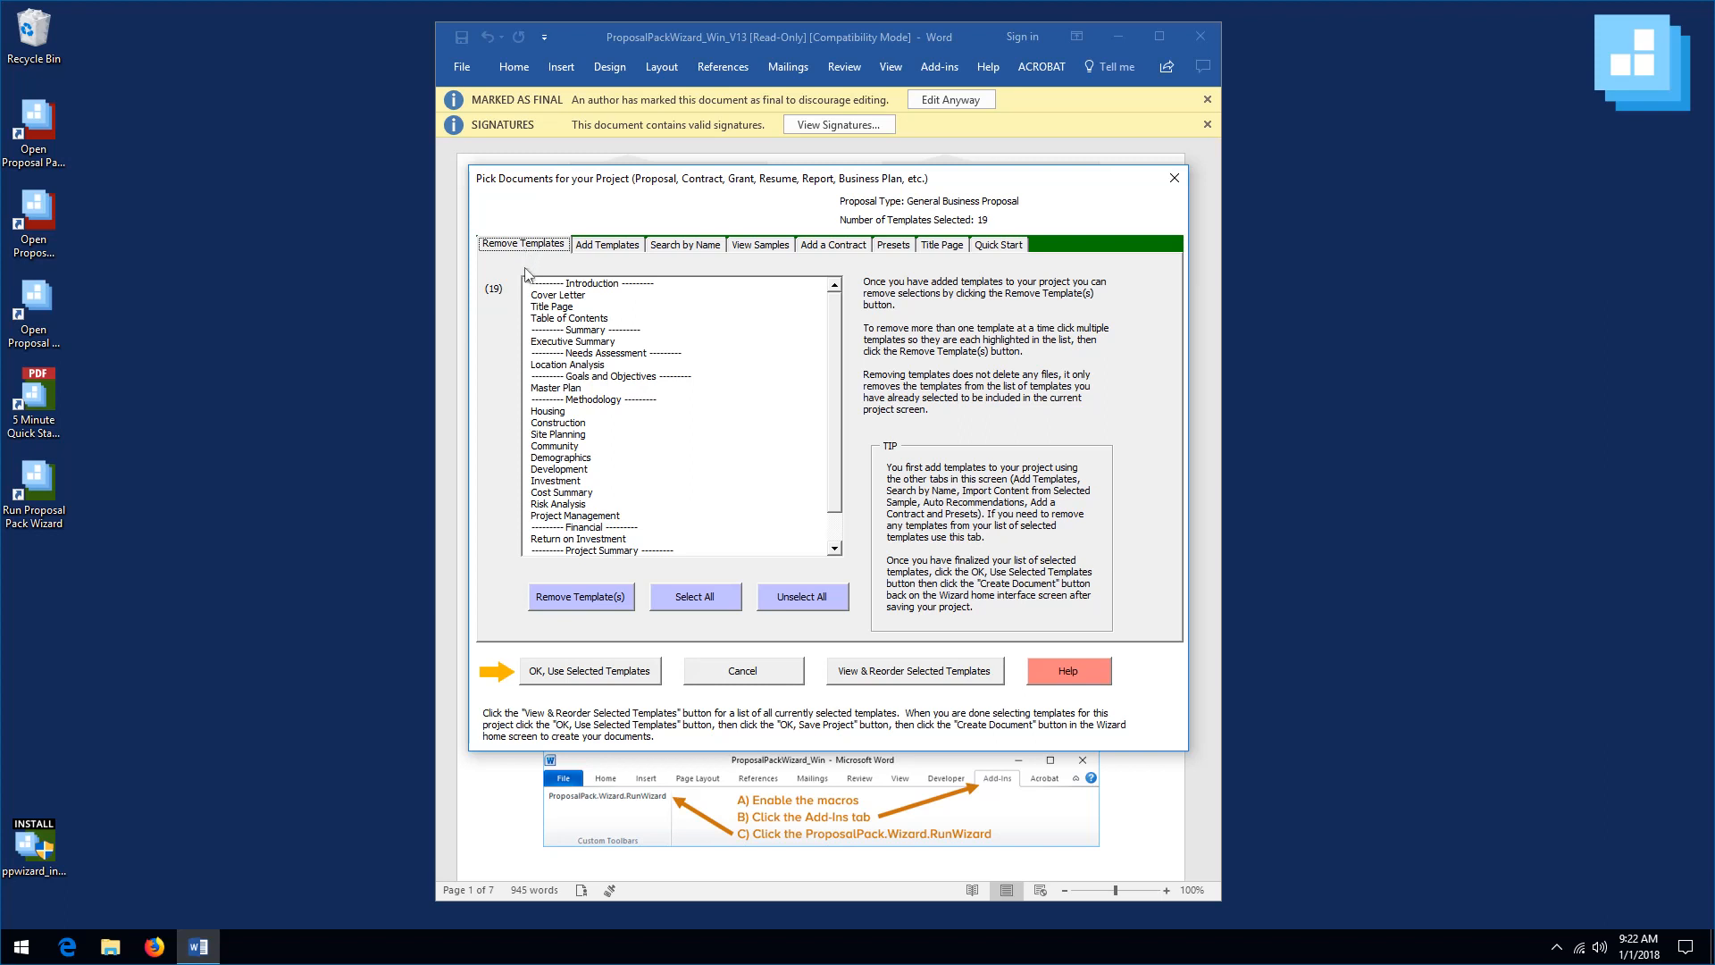
drag(832, 310, 836, 347)
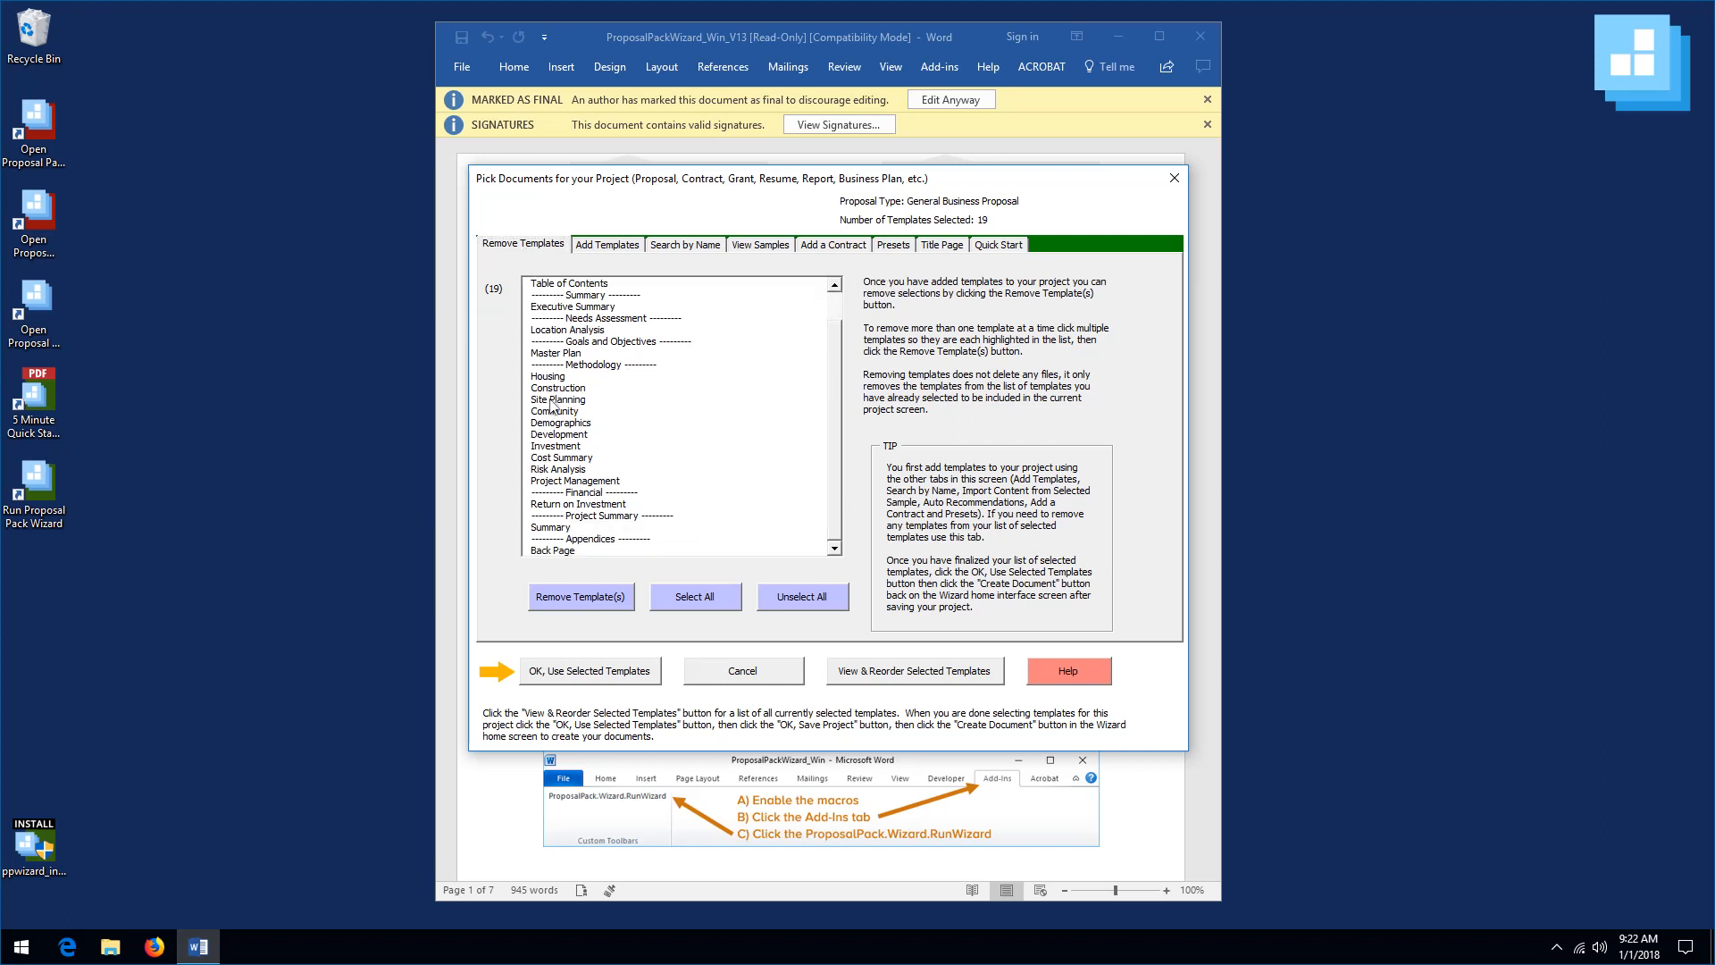
drag(553, 405, 558, 450)
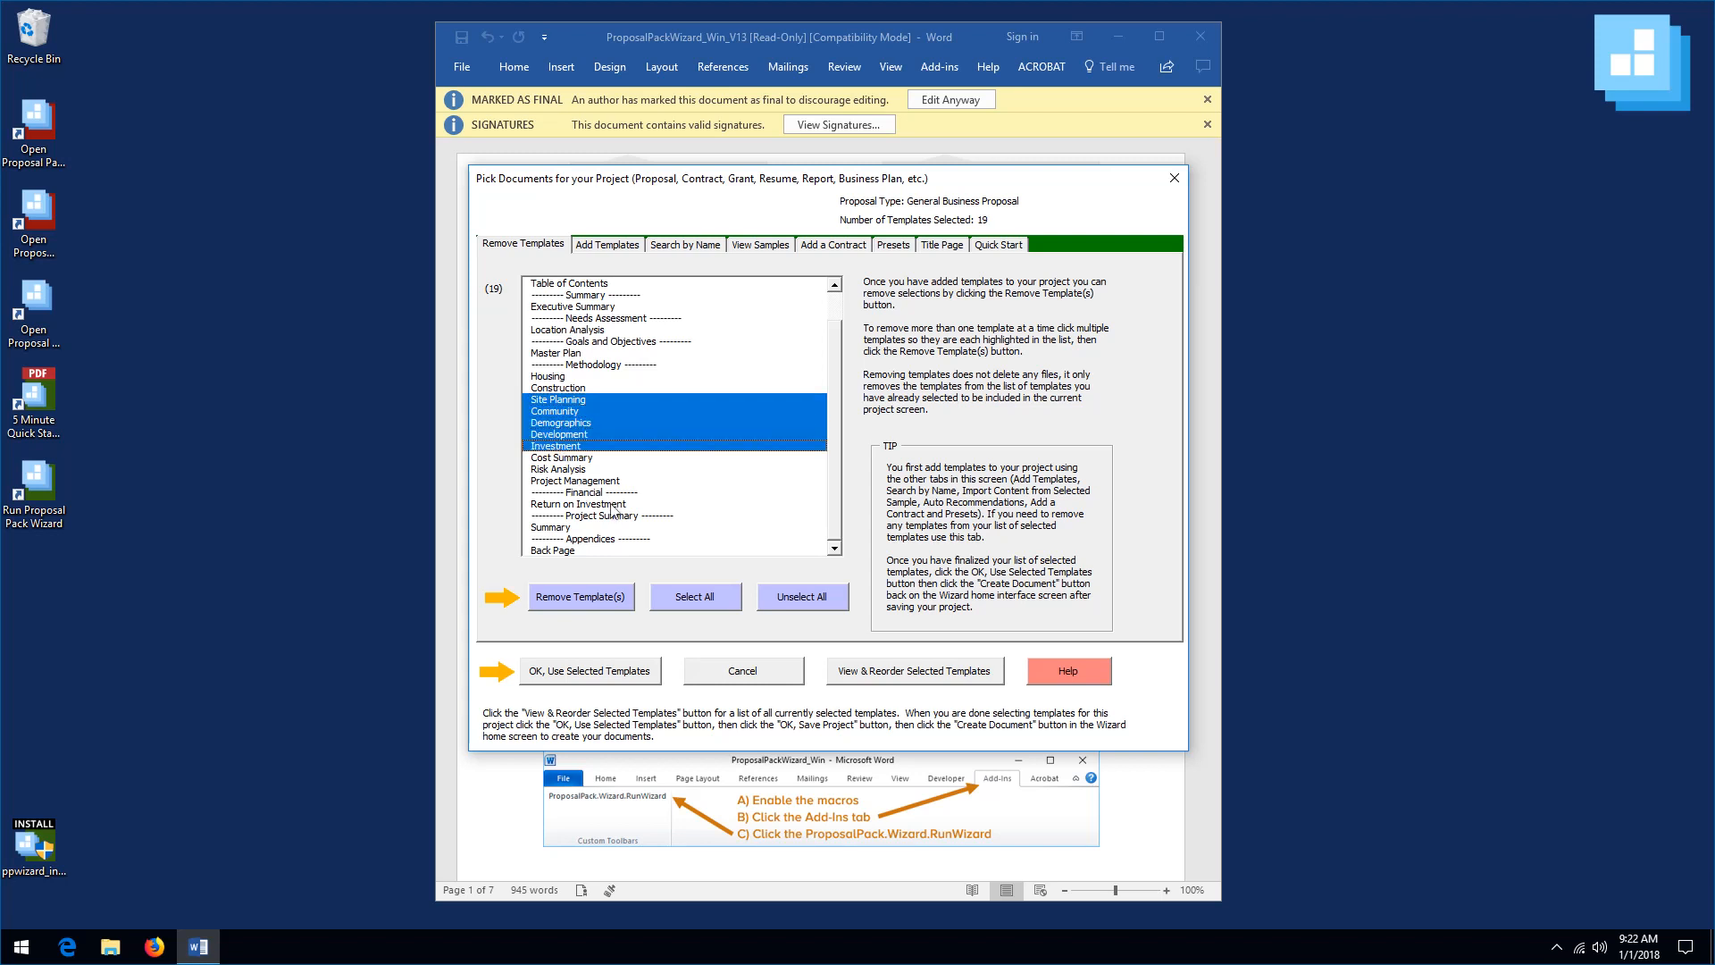
ctrl+click(560, 528)
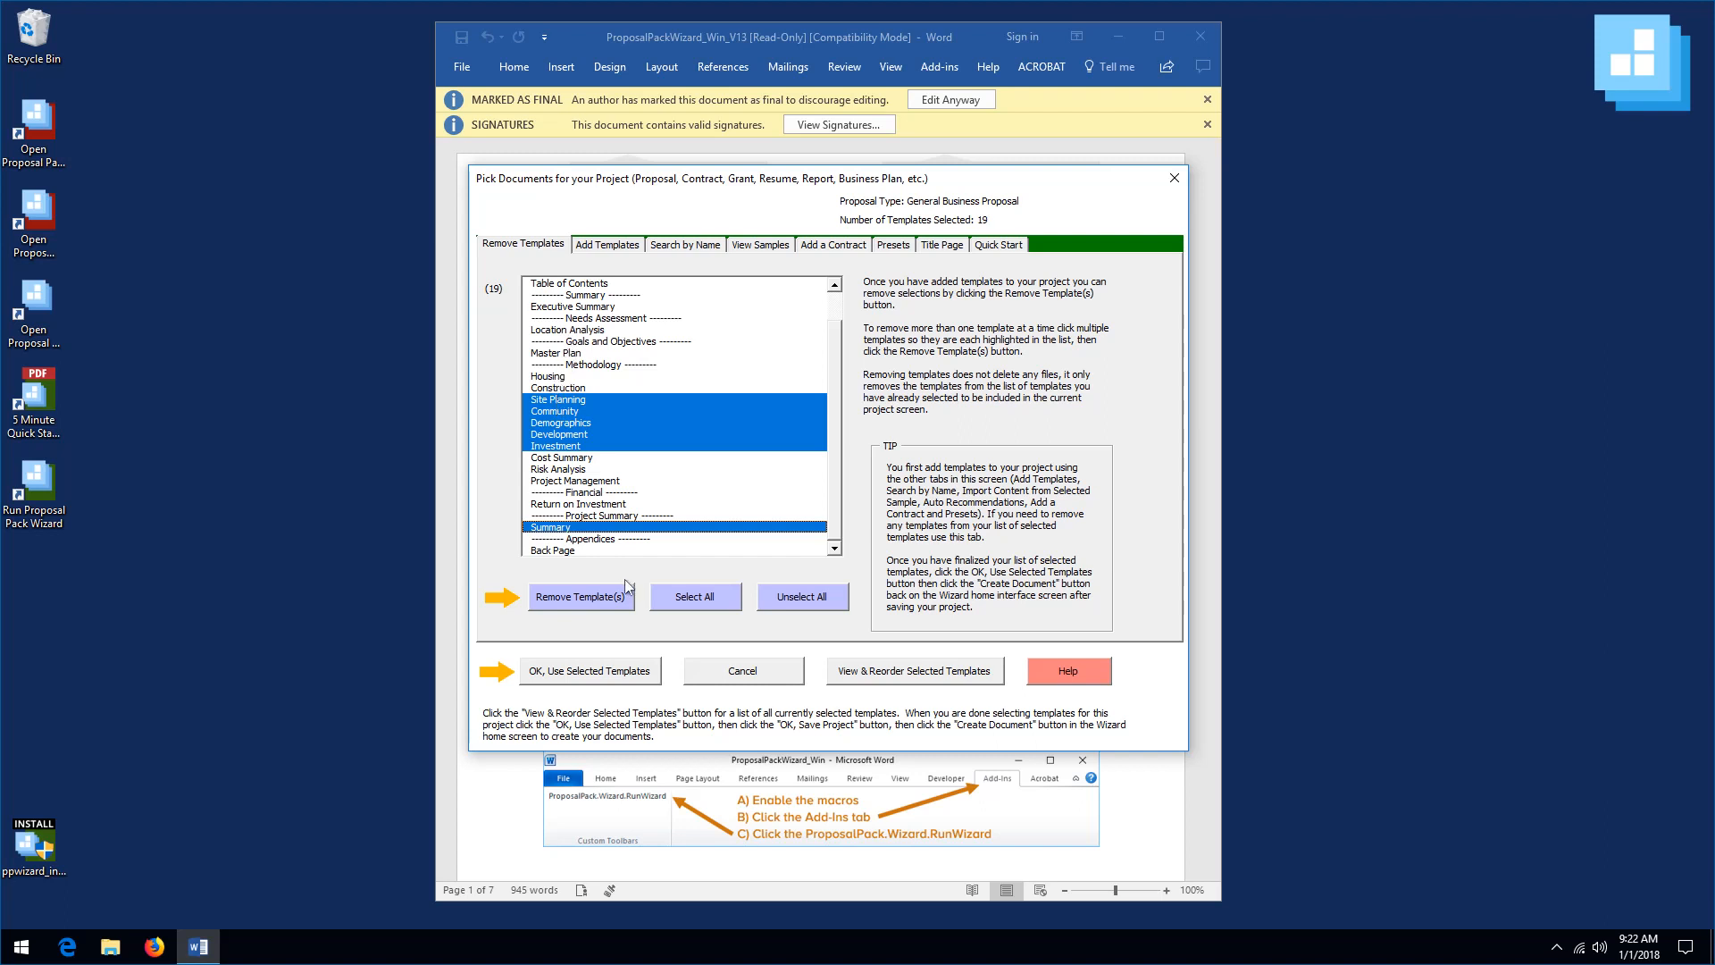
click(598, 599)
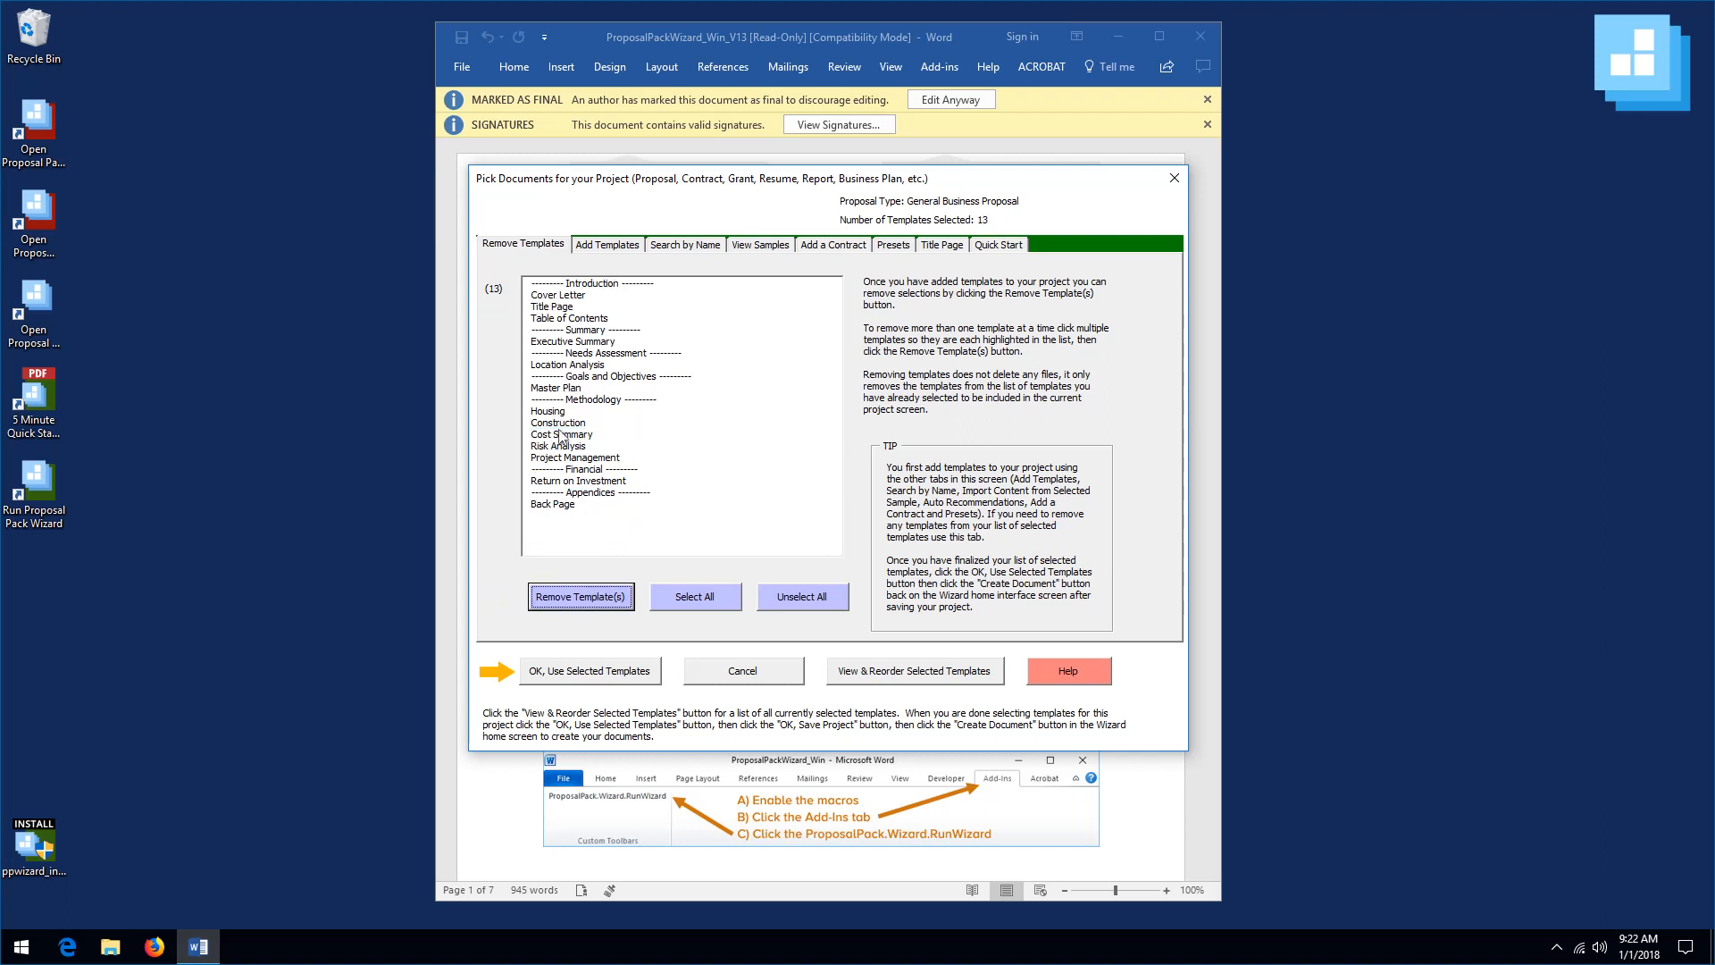
- Remove the Project Management, Risk Analysis, Construction, Housing and Location Analysis templates from the project
click(556, 458)
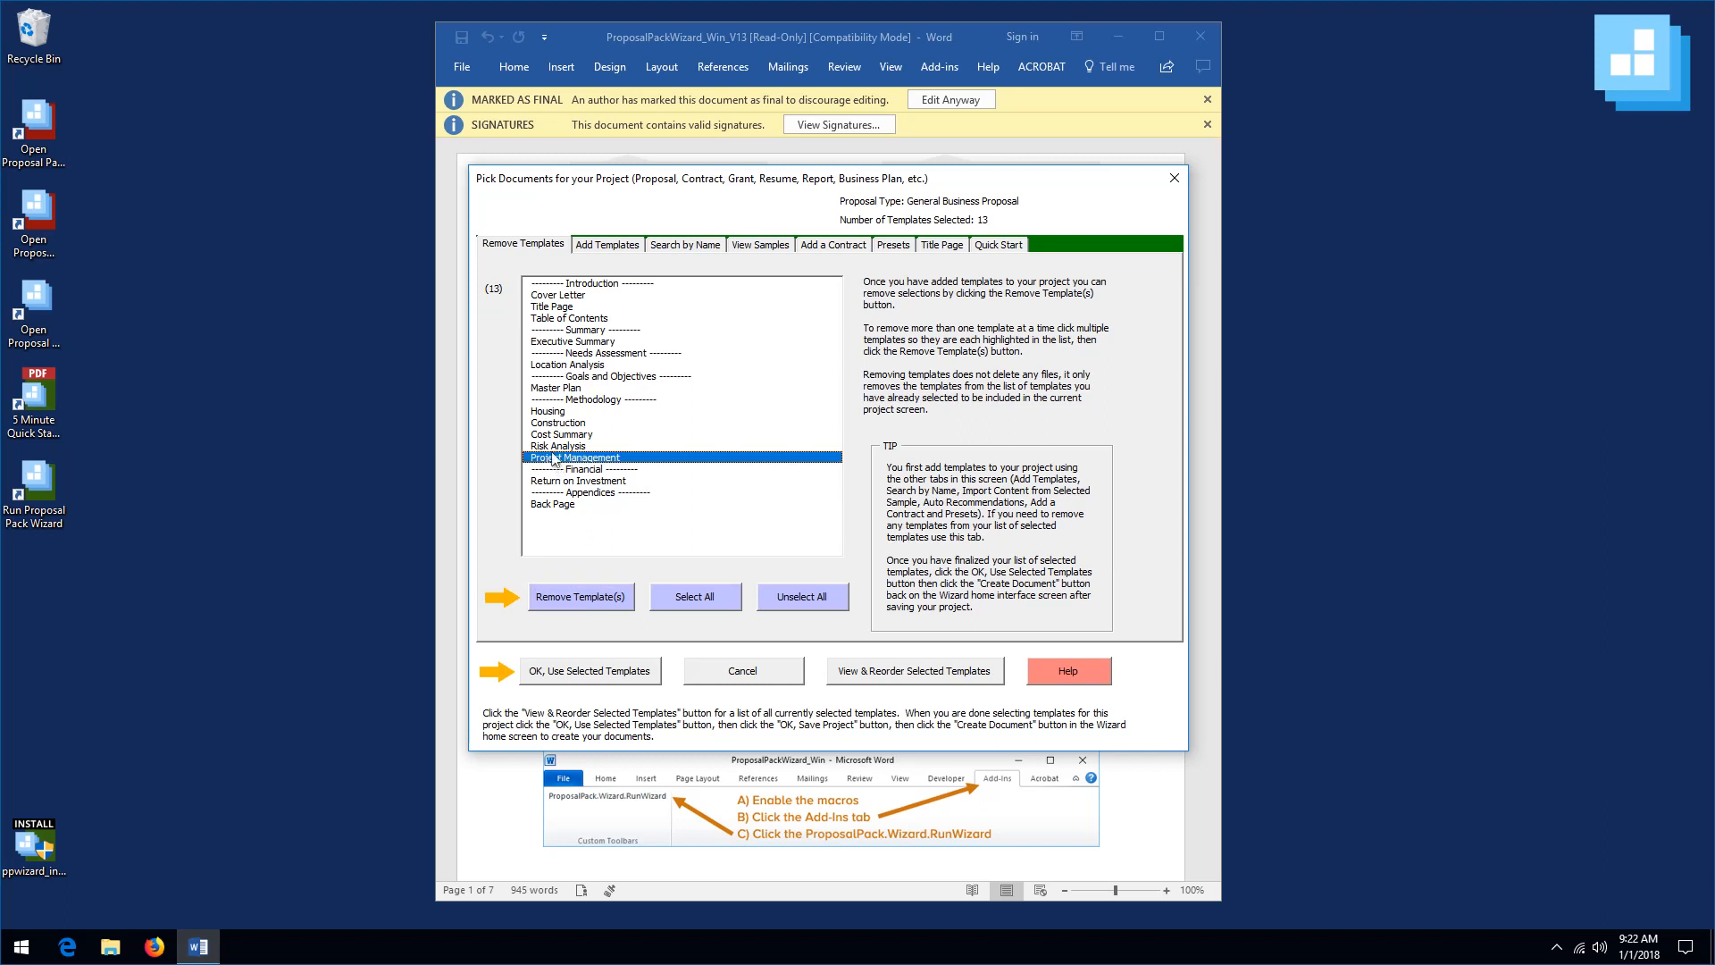
click(554, 446)
click(548, 422)
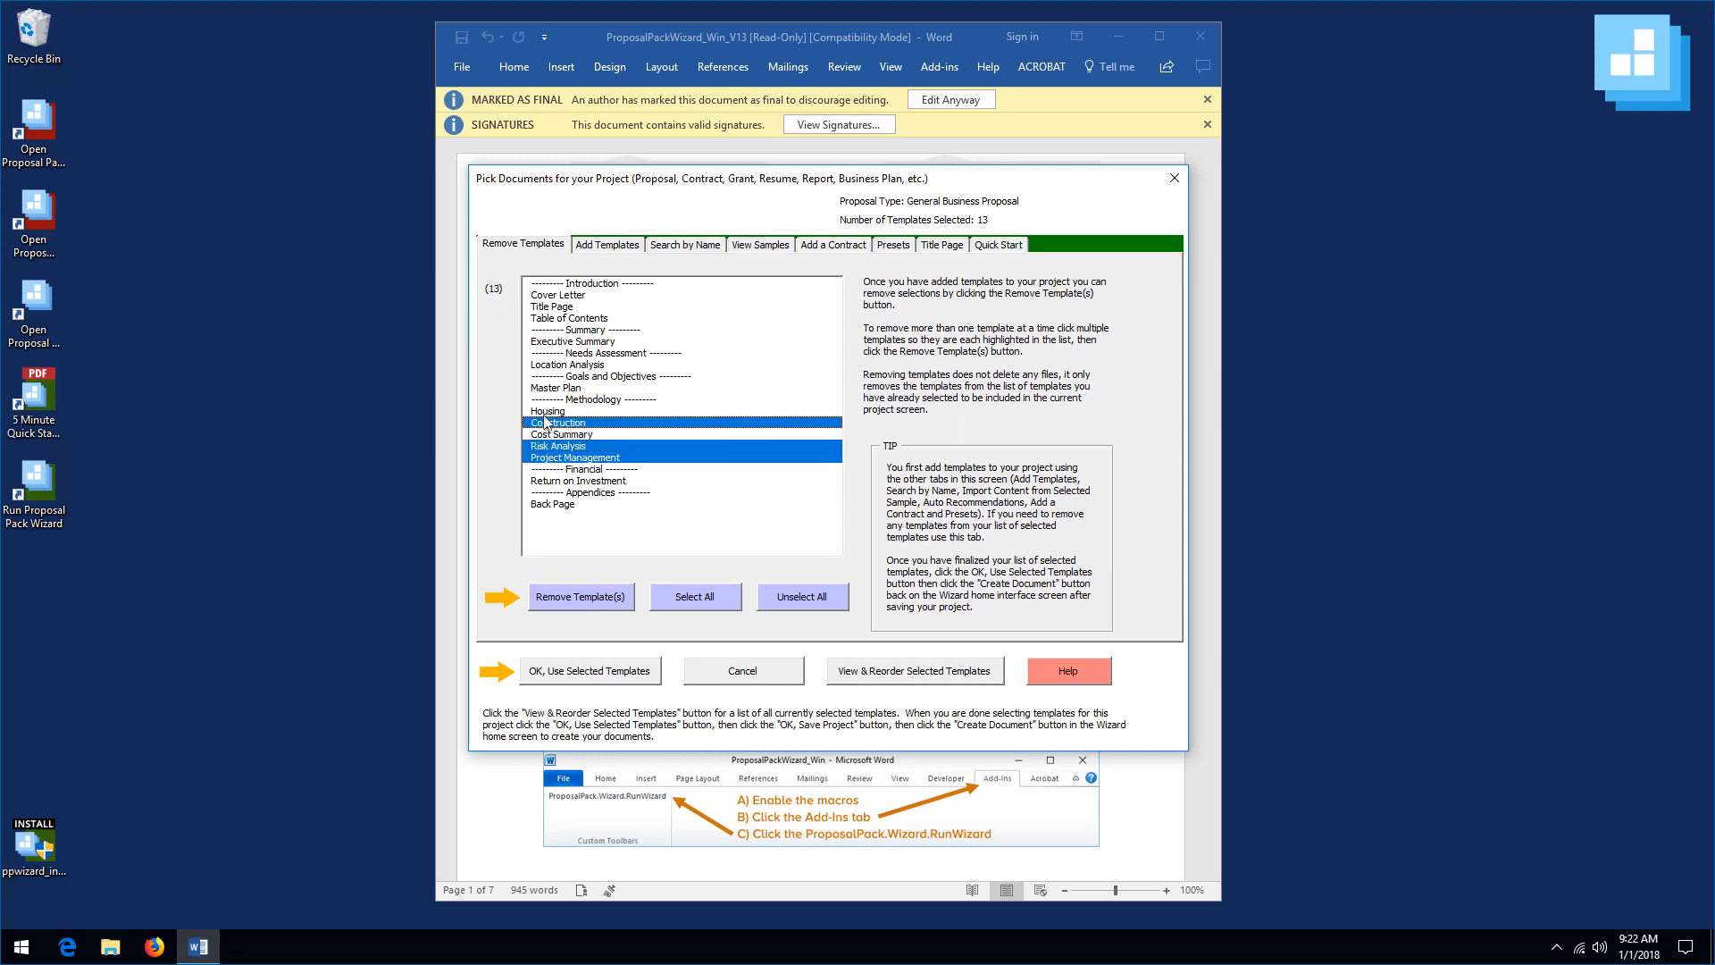
click(547, 411)
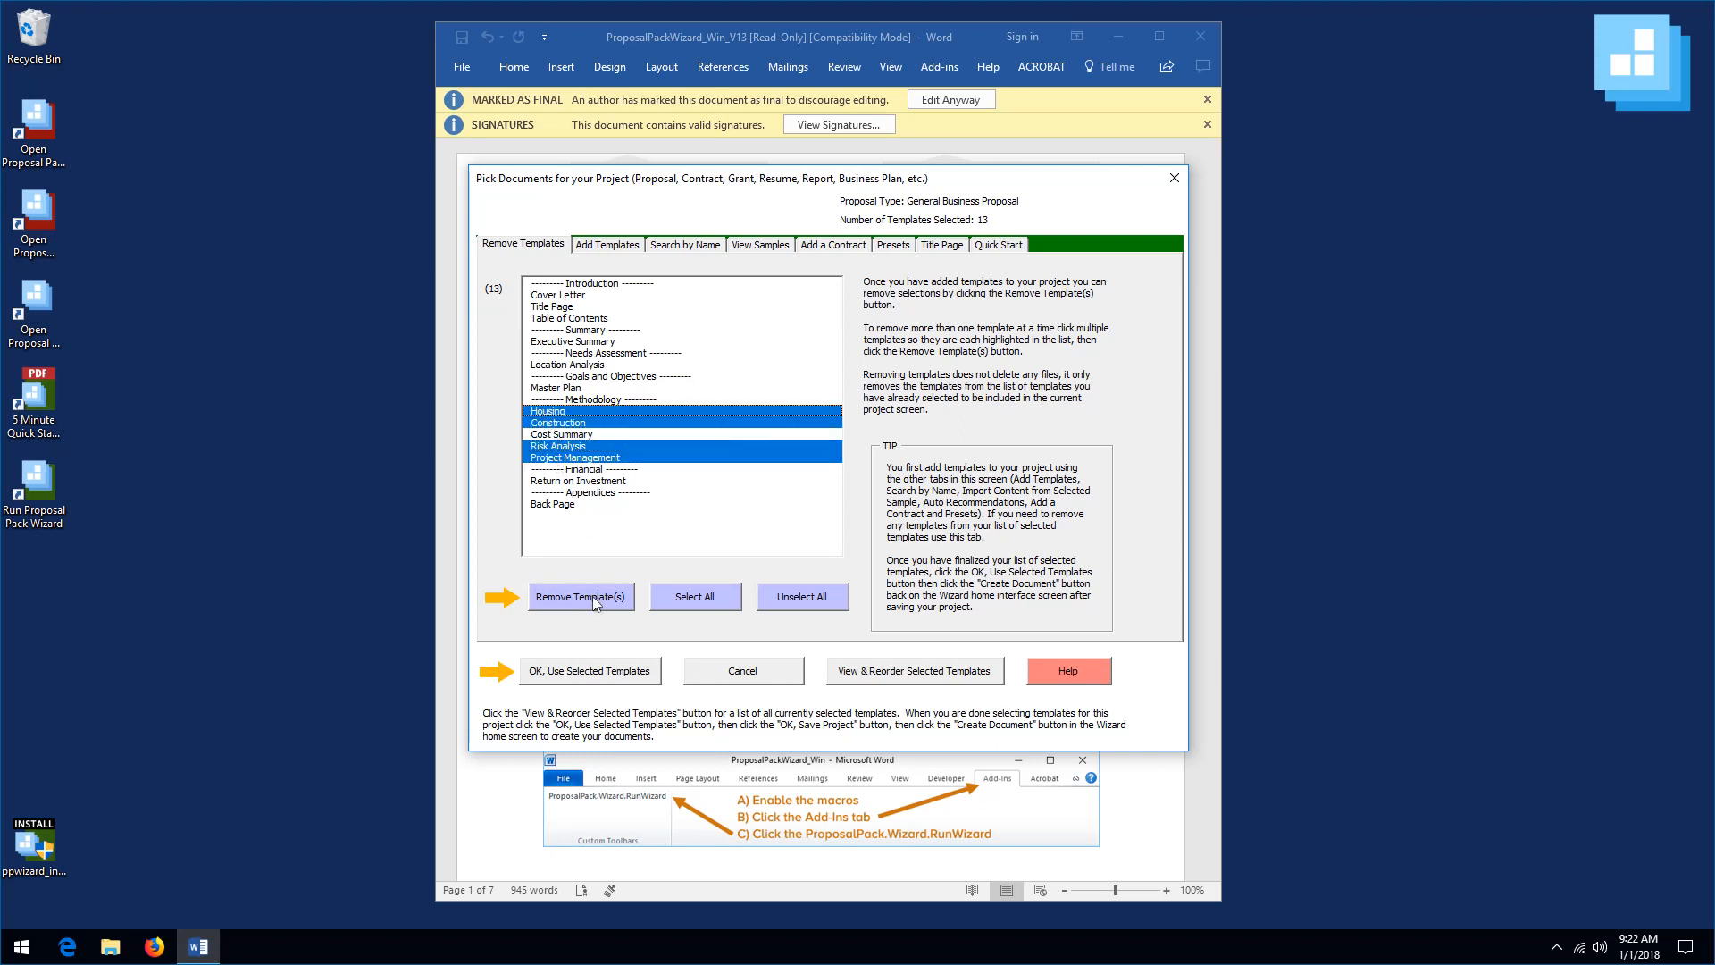
click(556, 366)
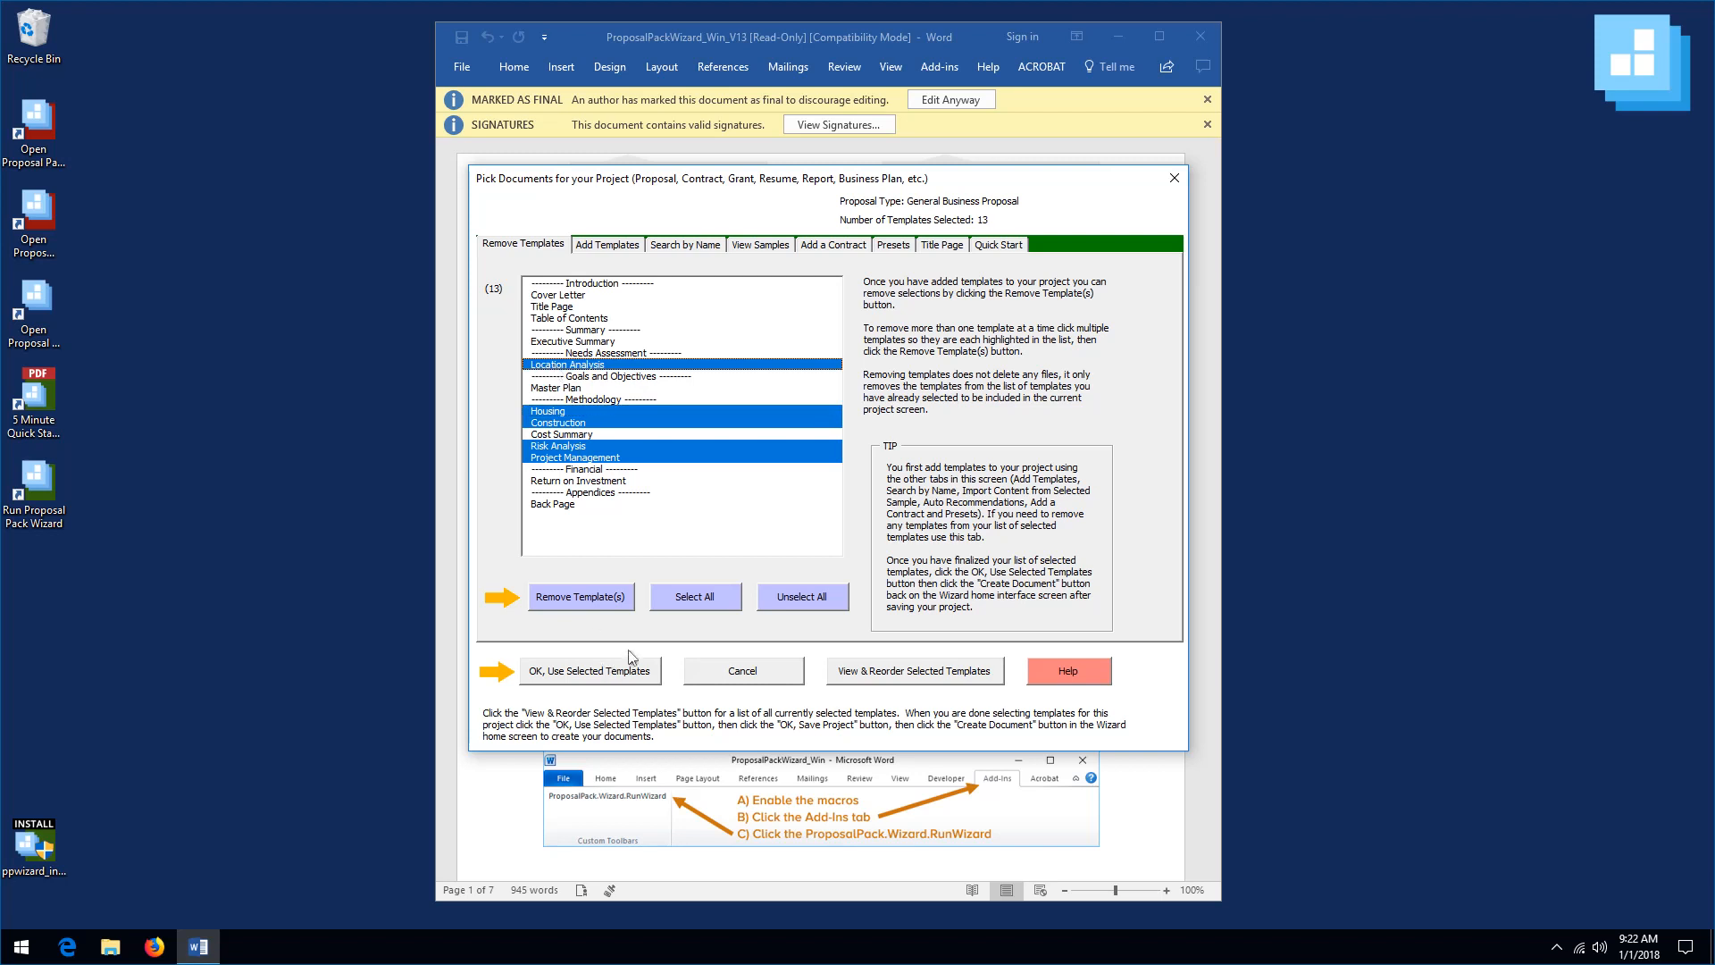
click(576, 597)
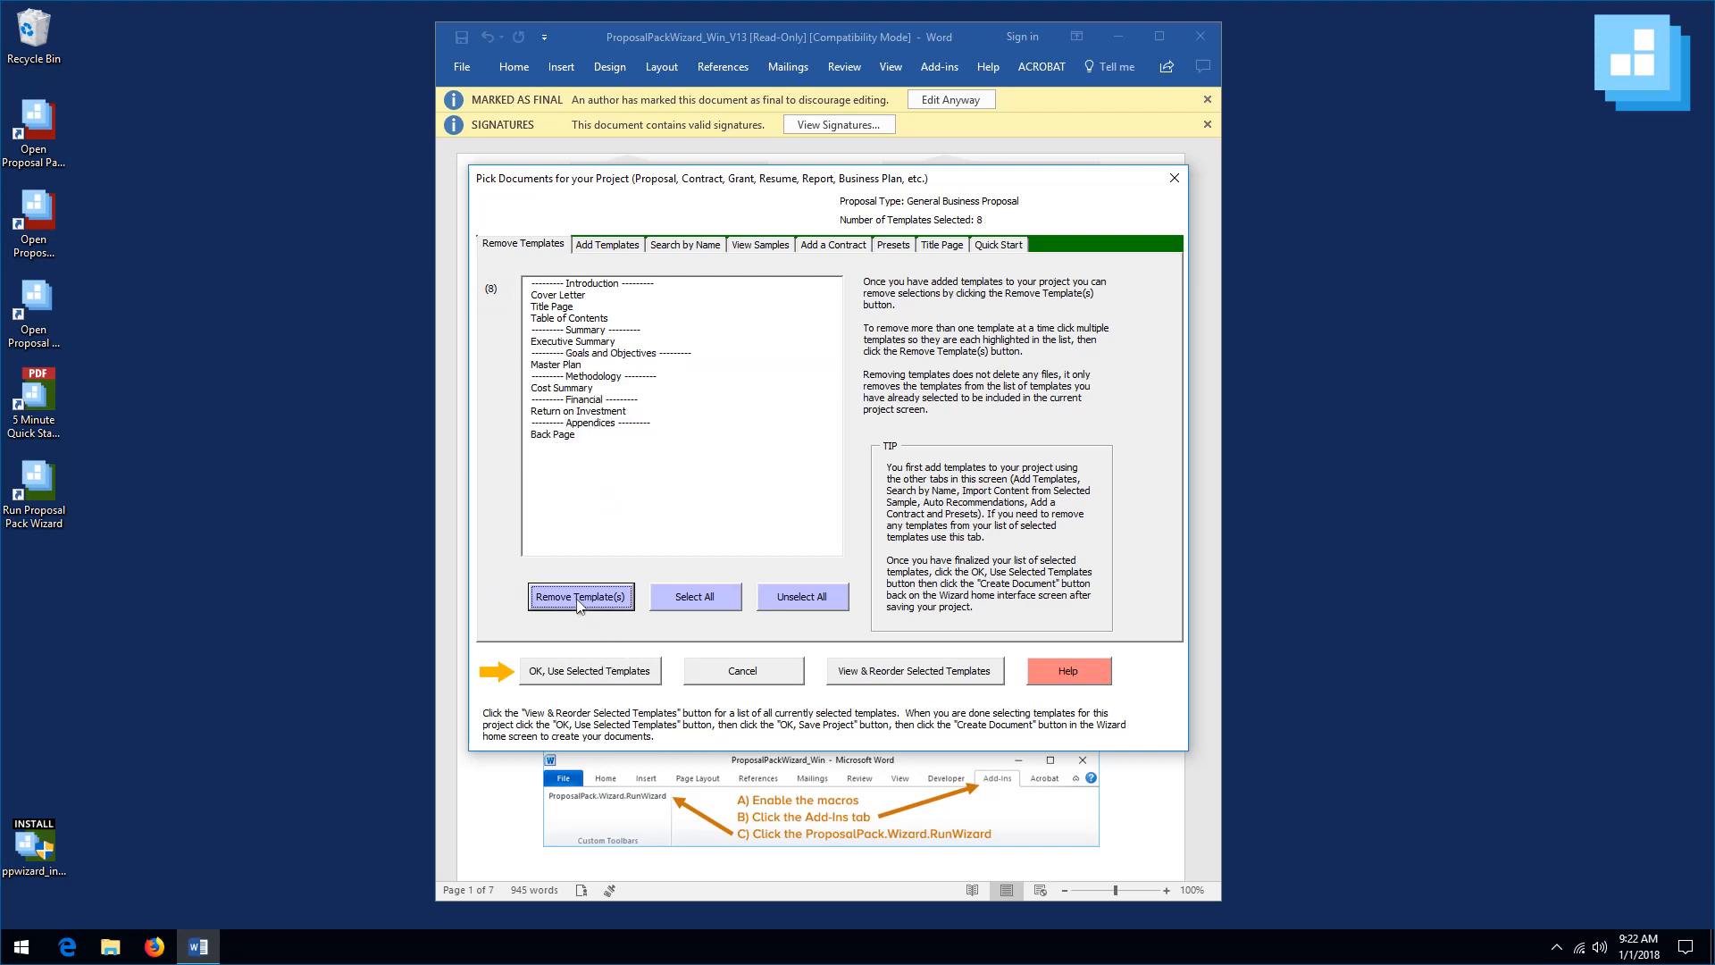
- Add the Site Planning and Permits and Licenses templates from the Real Estate (Page 1 of 3) topics to the project
click(604, 246)
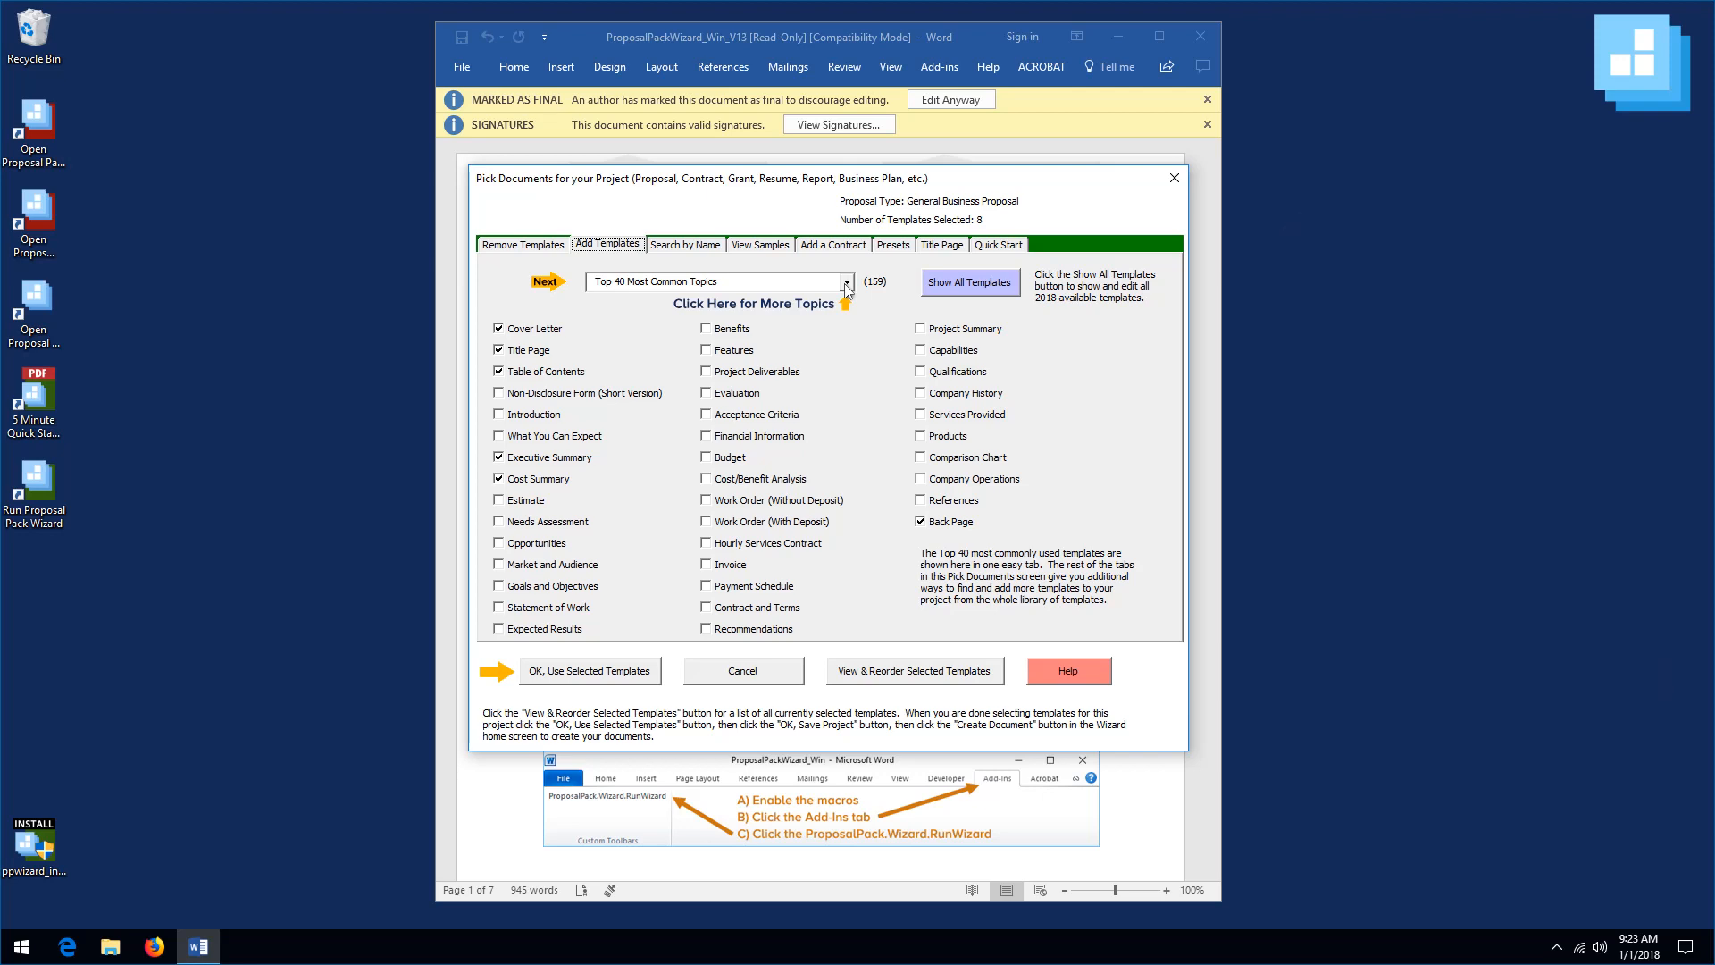
click(846, 284)
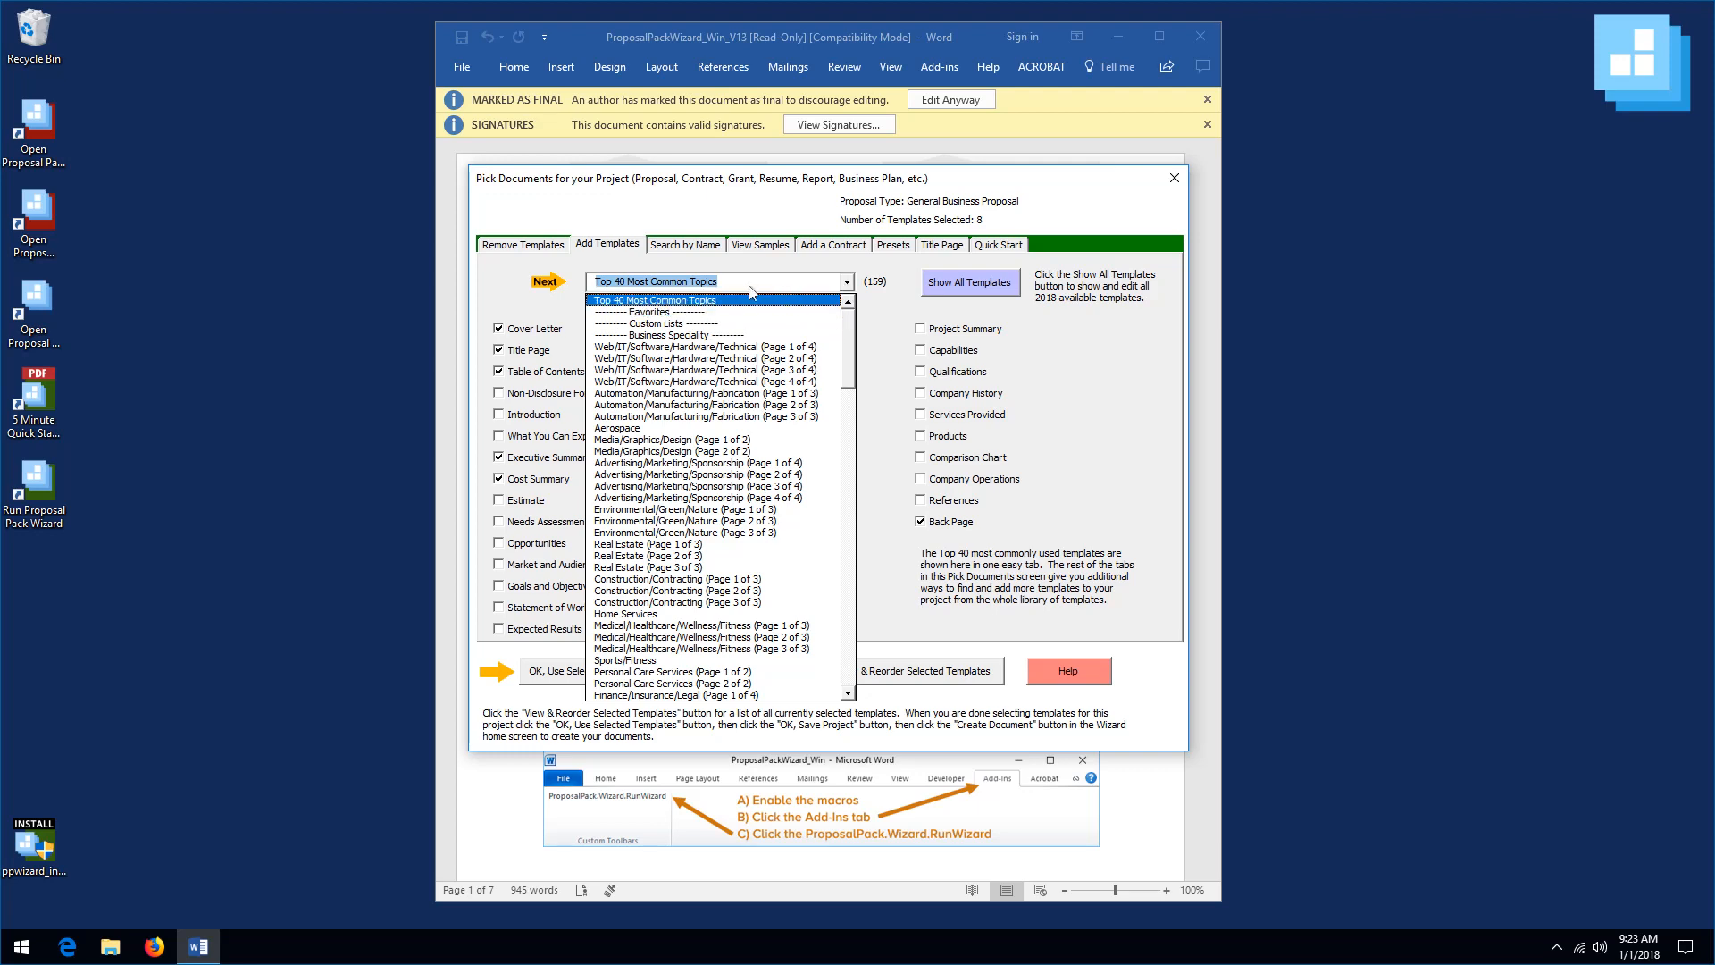
mouse_move(848, 329)
mouse_down()
mouse_move(856, 640)
mouse_move(856, 357)
mouse_up()
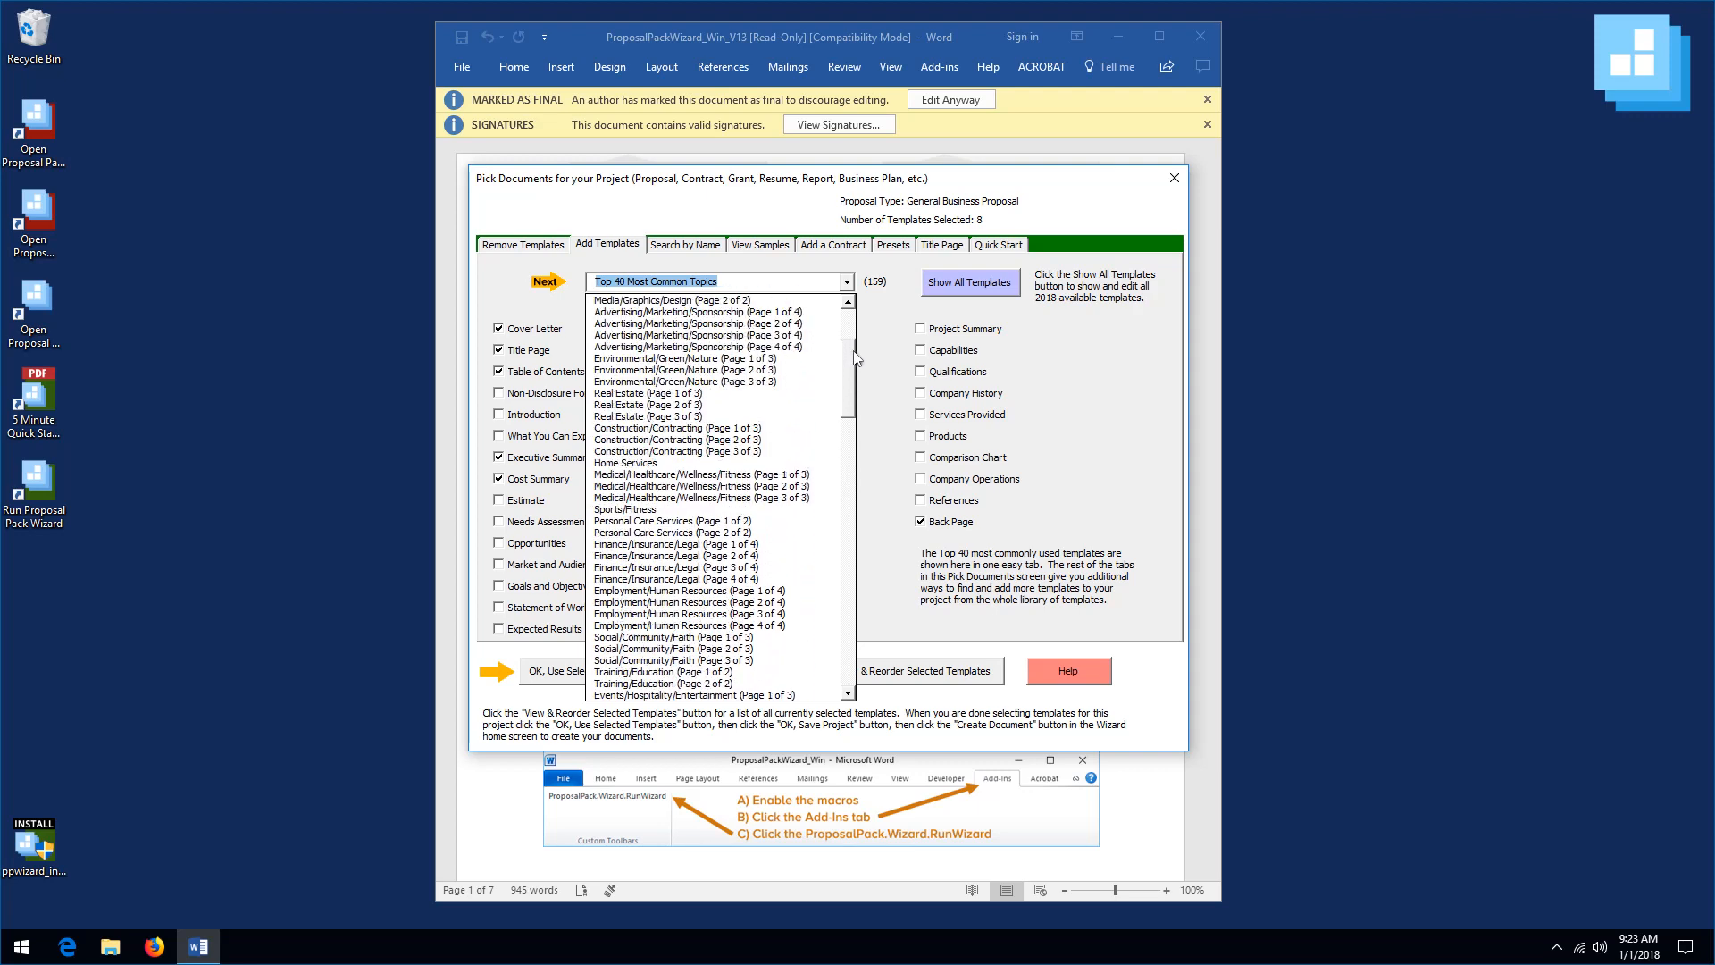
click(678, 394)
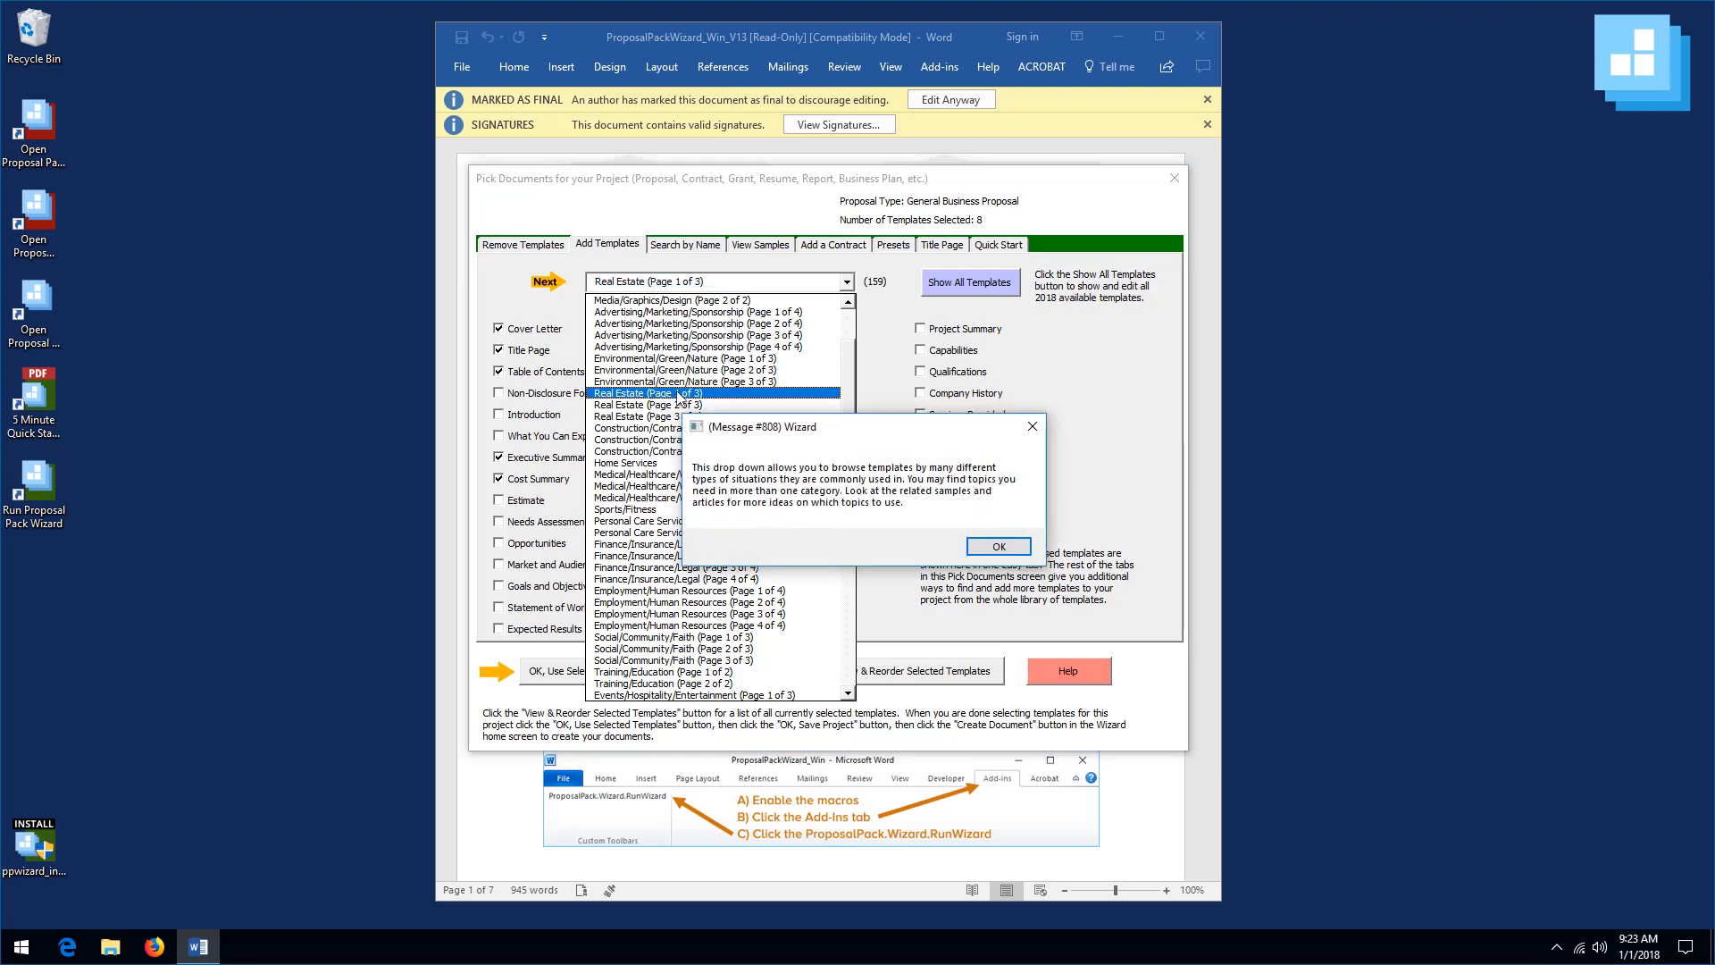
click(986, 546)
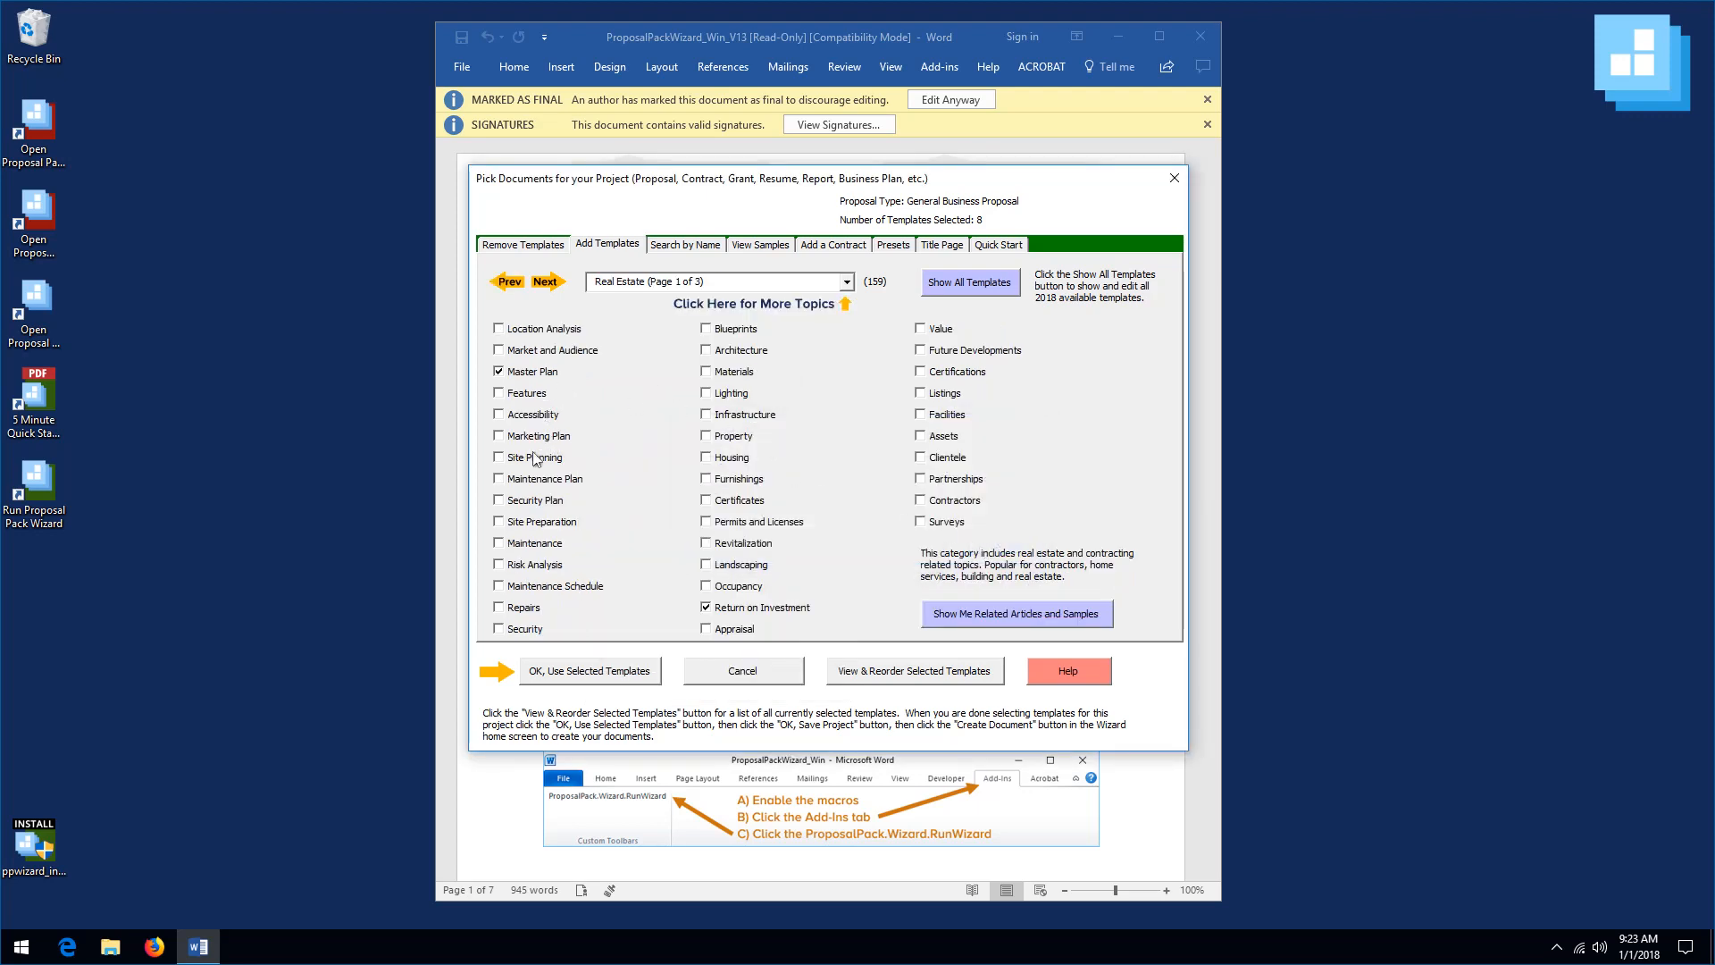
click(498, 461)
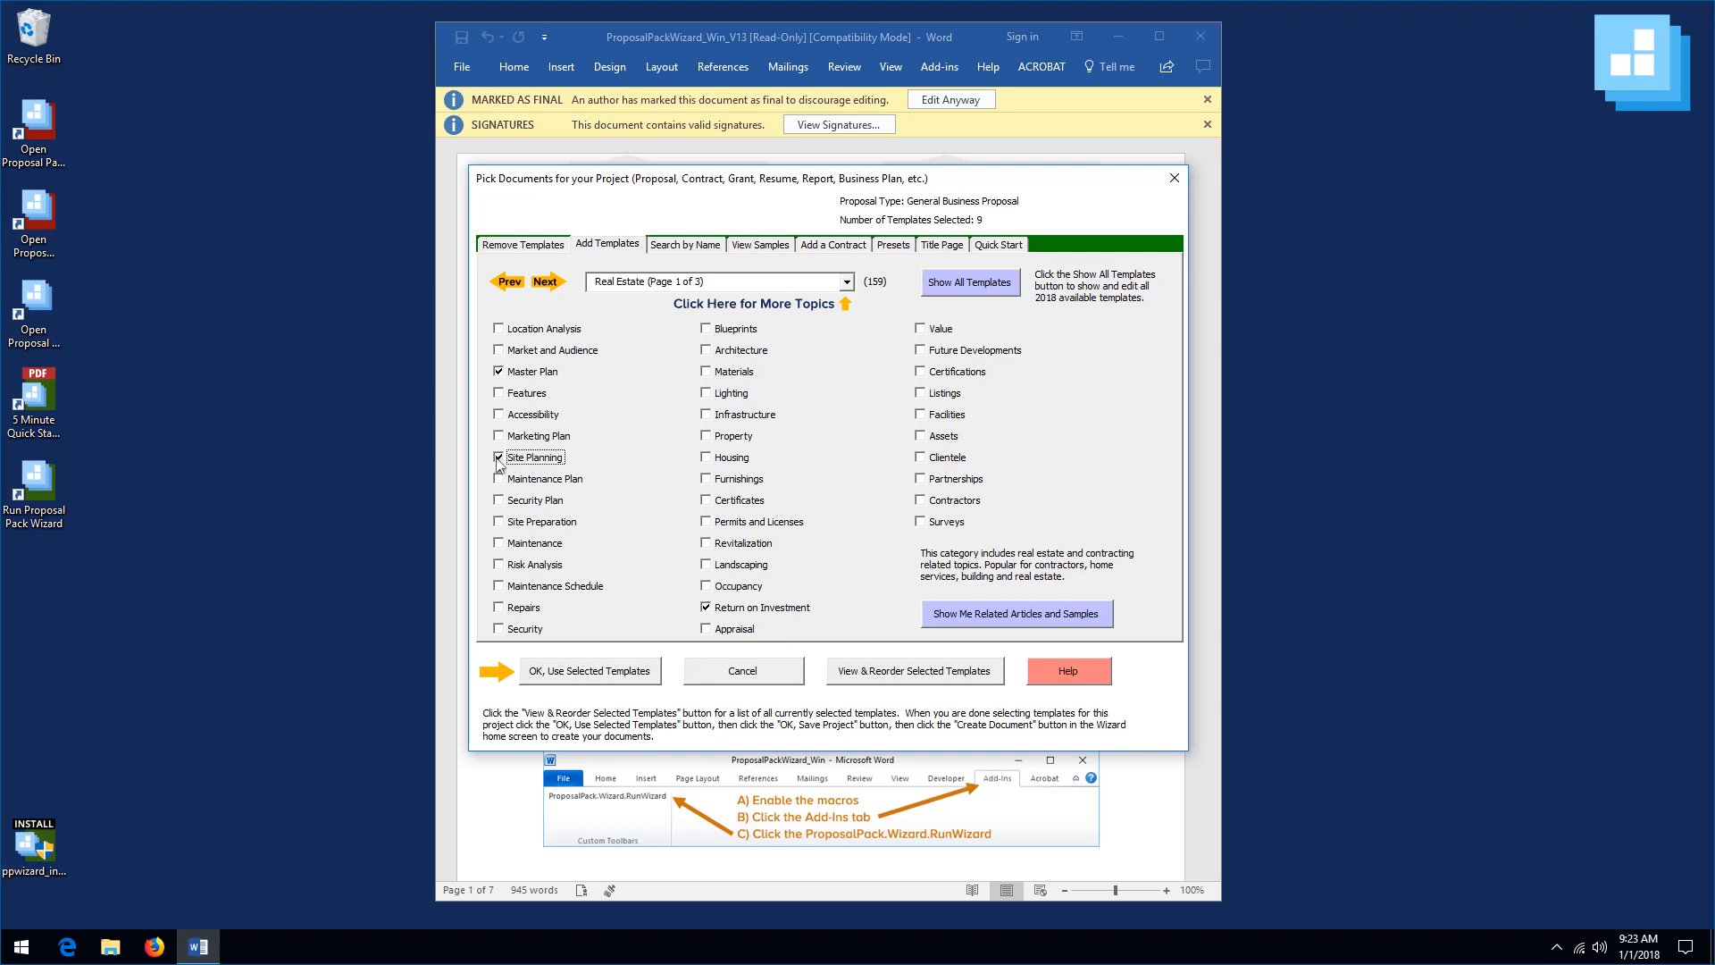
click(707, 522)
- Search the template library by name for "policy", browse the found chapter templates, and dismiss them without adding any
click(677, 245)
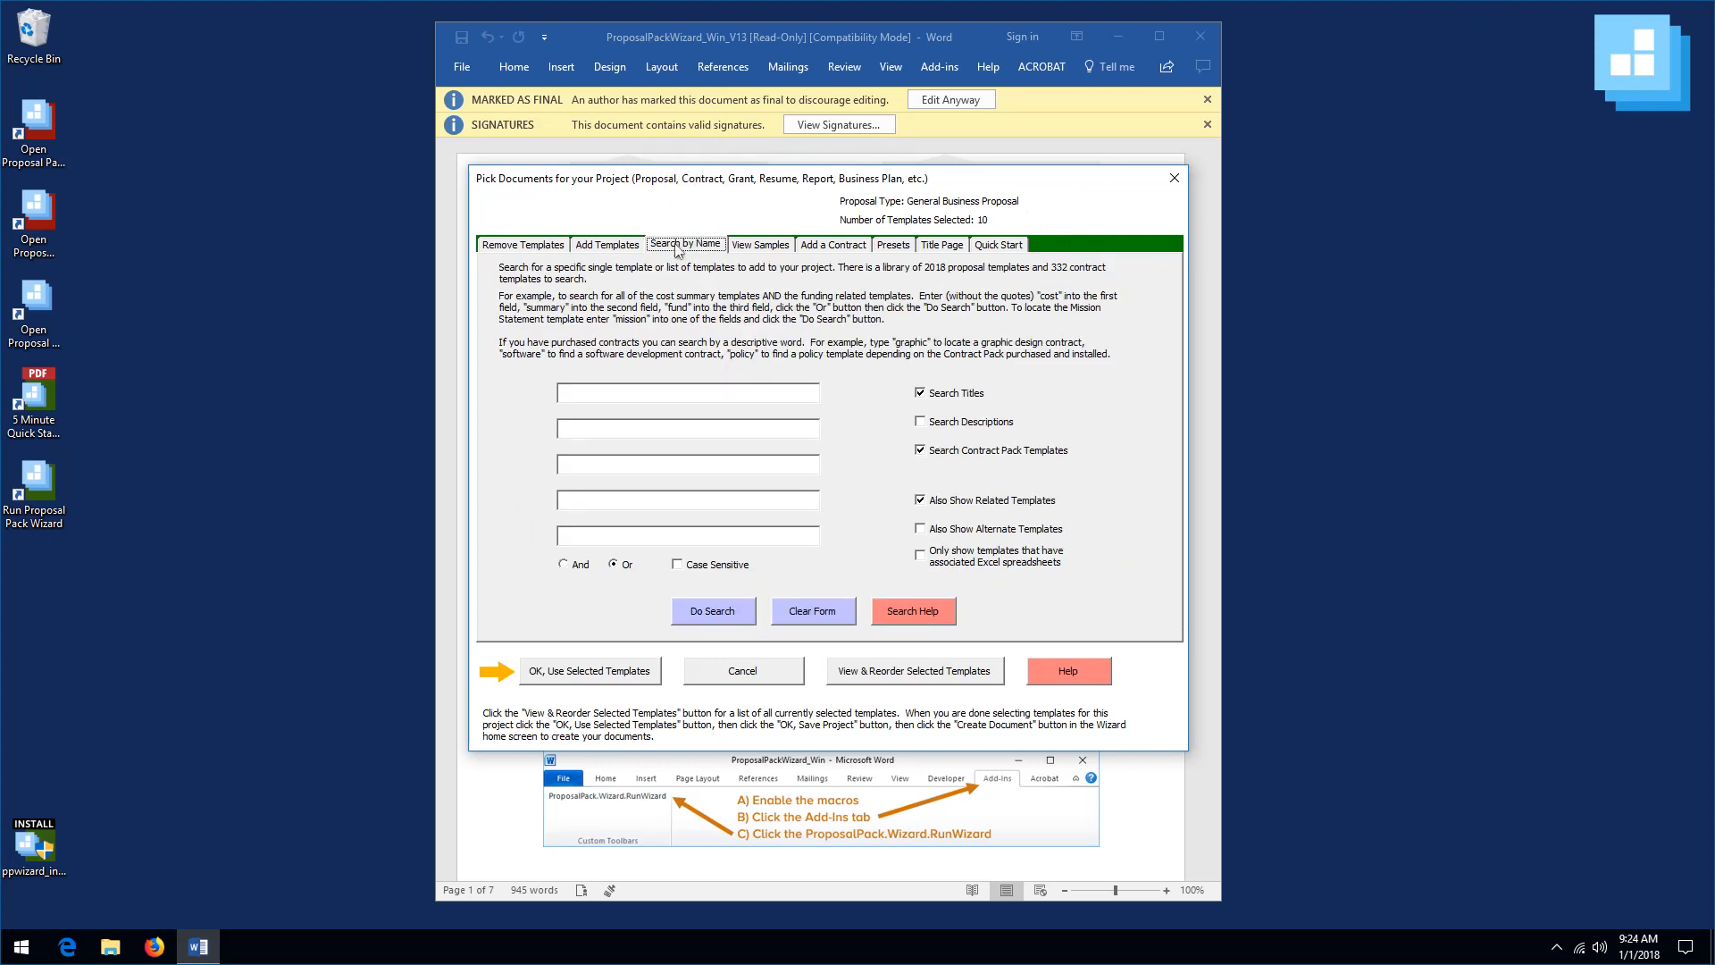
click(592, 396)
text(polio)
text(y)
click(691, 613)
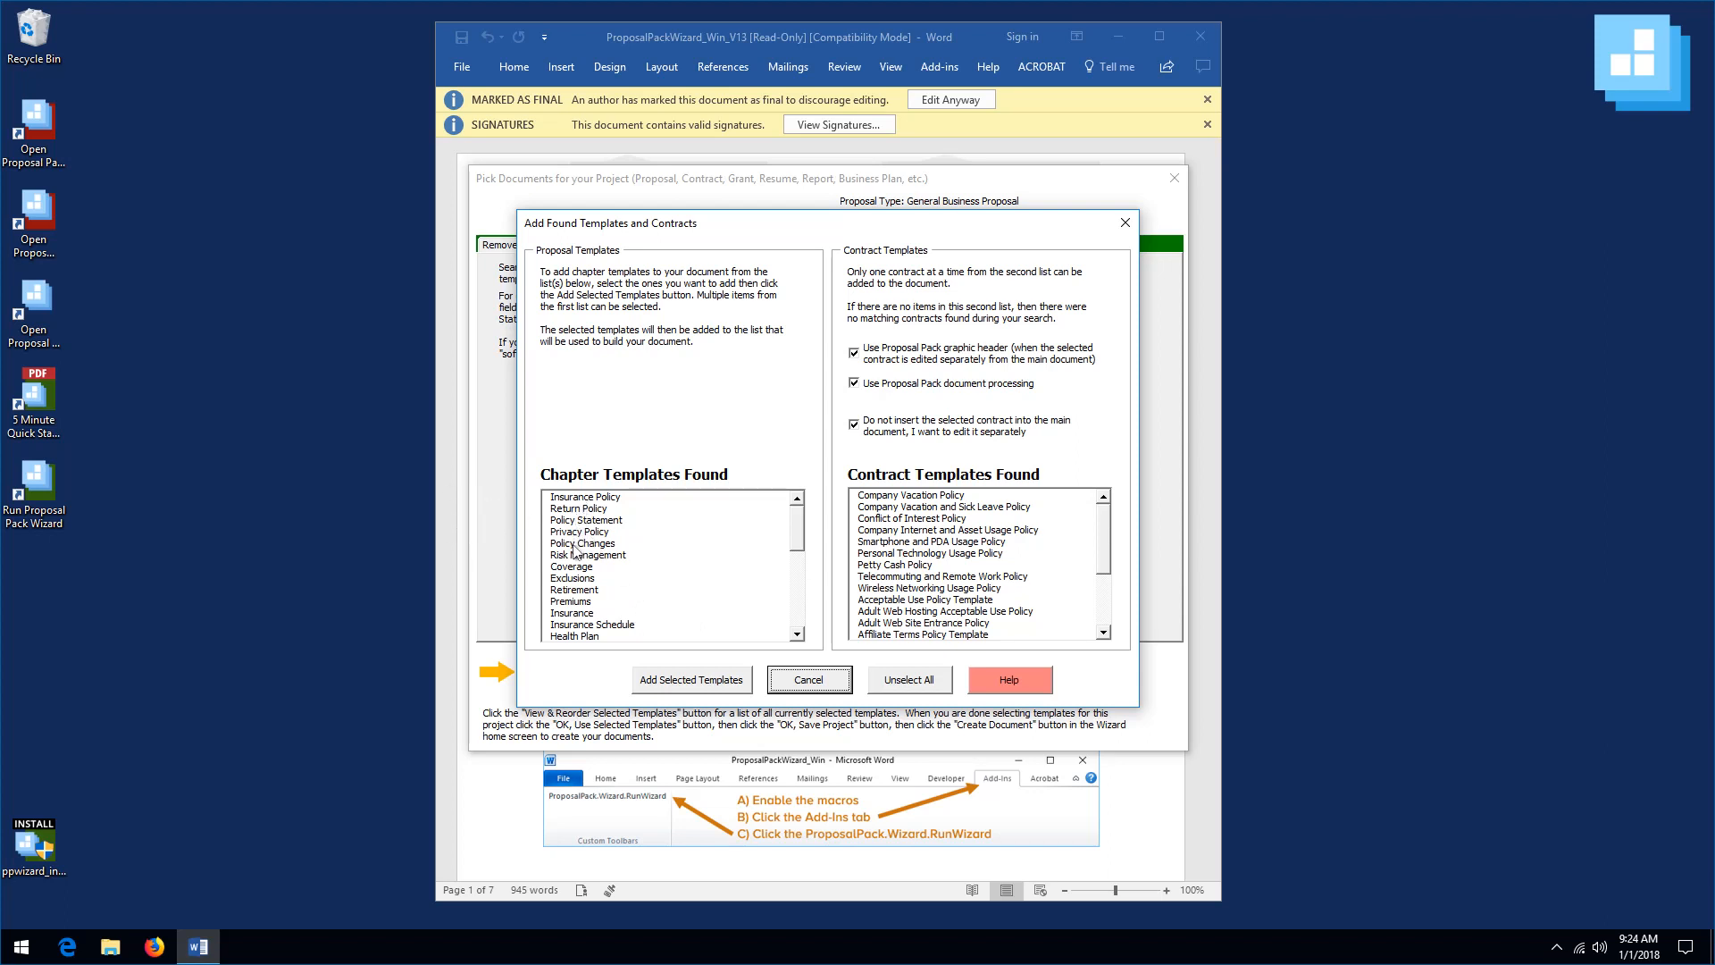
click(799, 532)
mouse_move(799, 532)
mouse_down()
mouse_move(801, 629)
mouse_move(808, 542)
mouse_up()
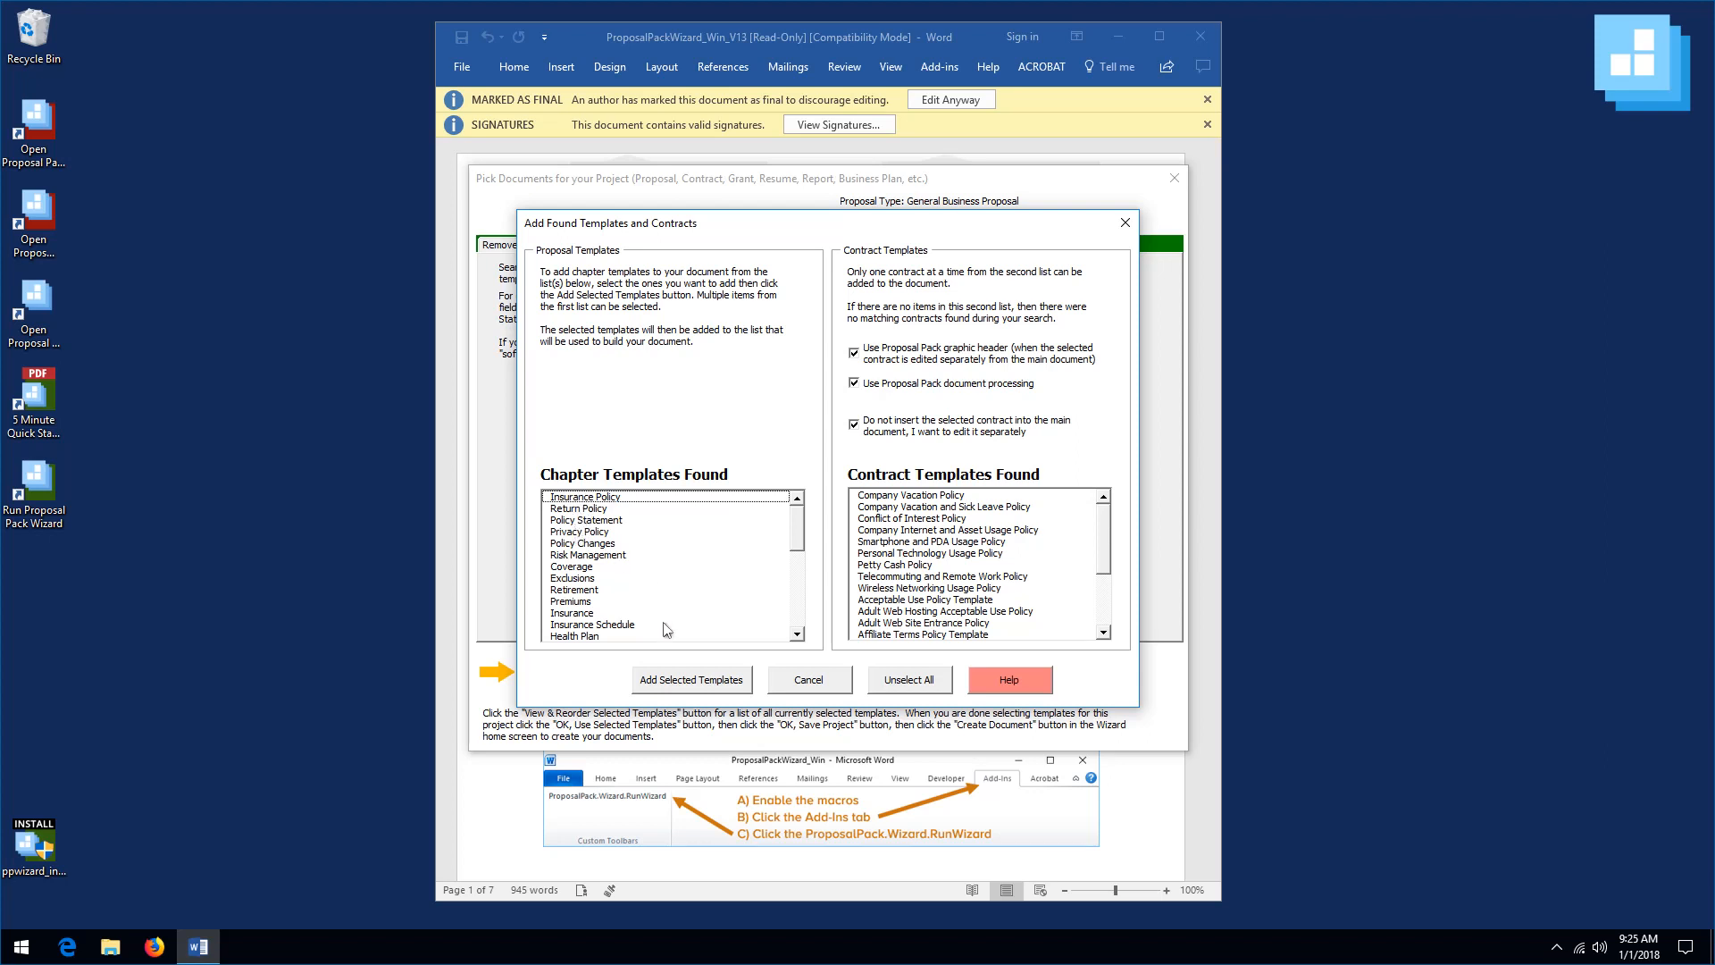
click(791, 686)
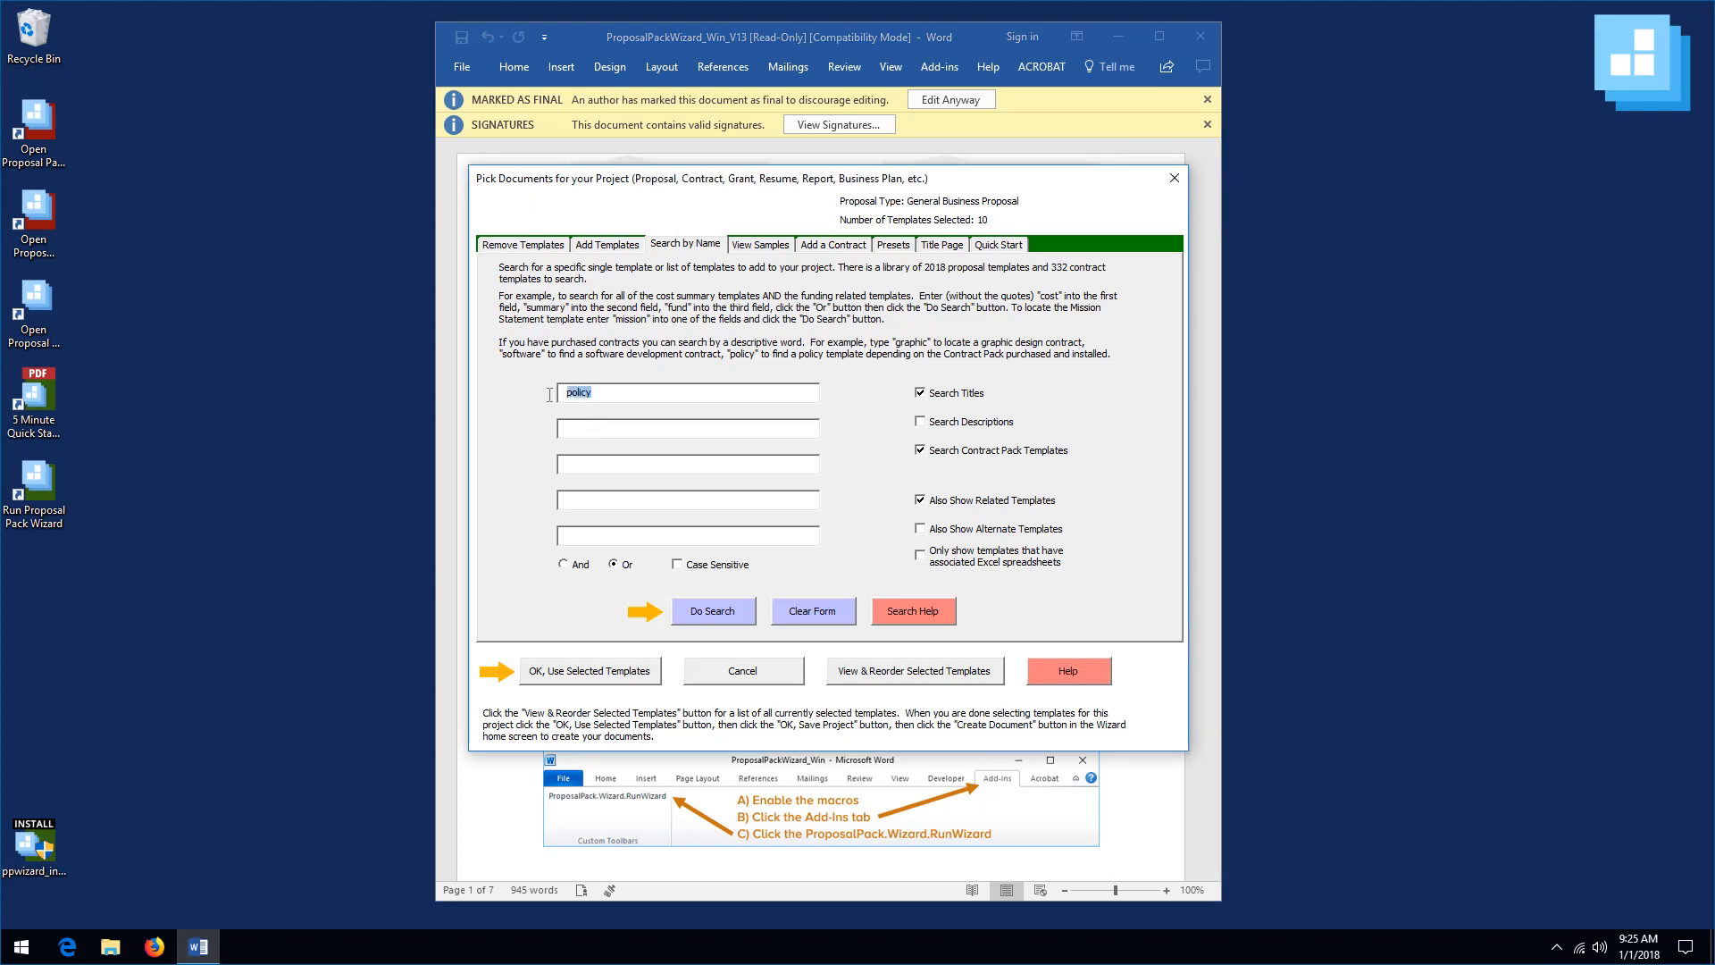
- Search by name for "mission" or "about us" and add the Mission Statement and About Us templates to the project
text(mission)
text(about us)
click(699, 612)
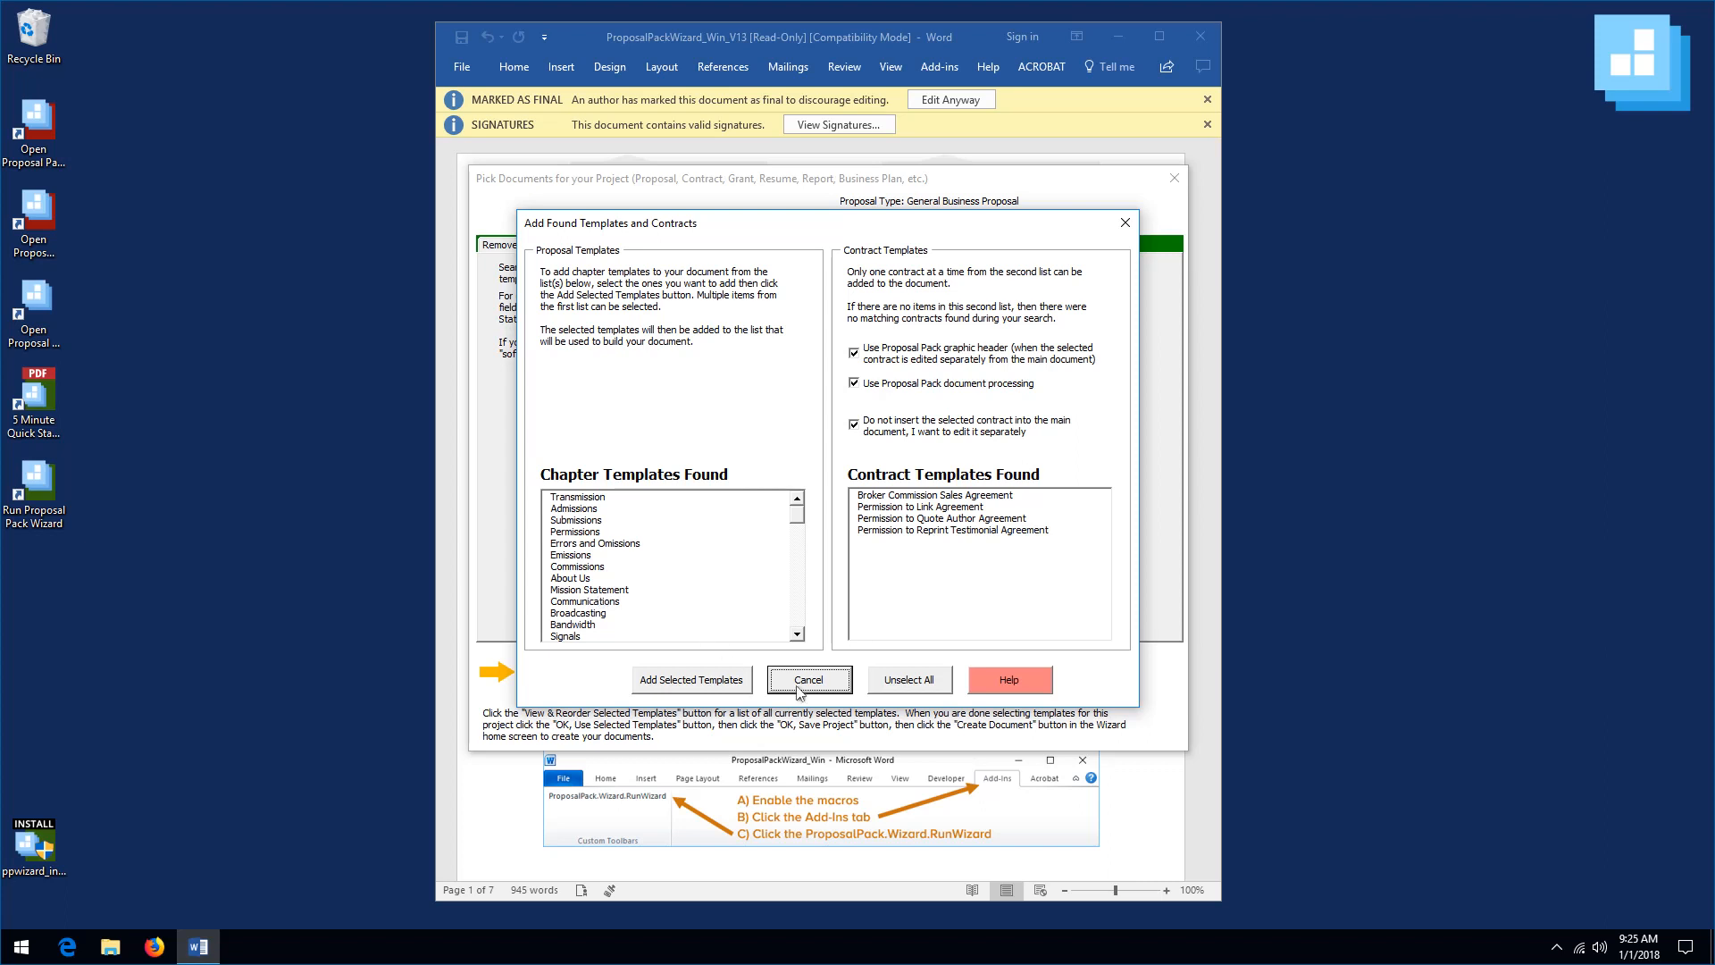
click(603, 591)
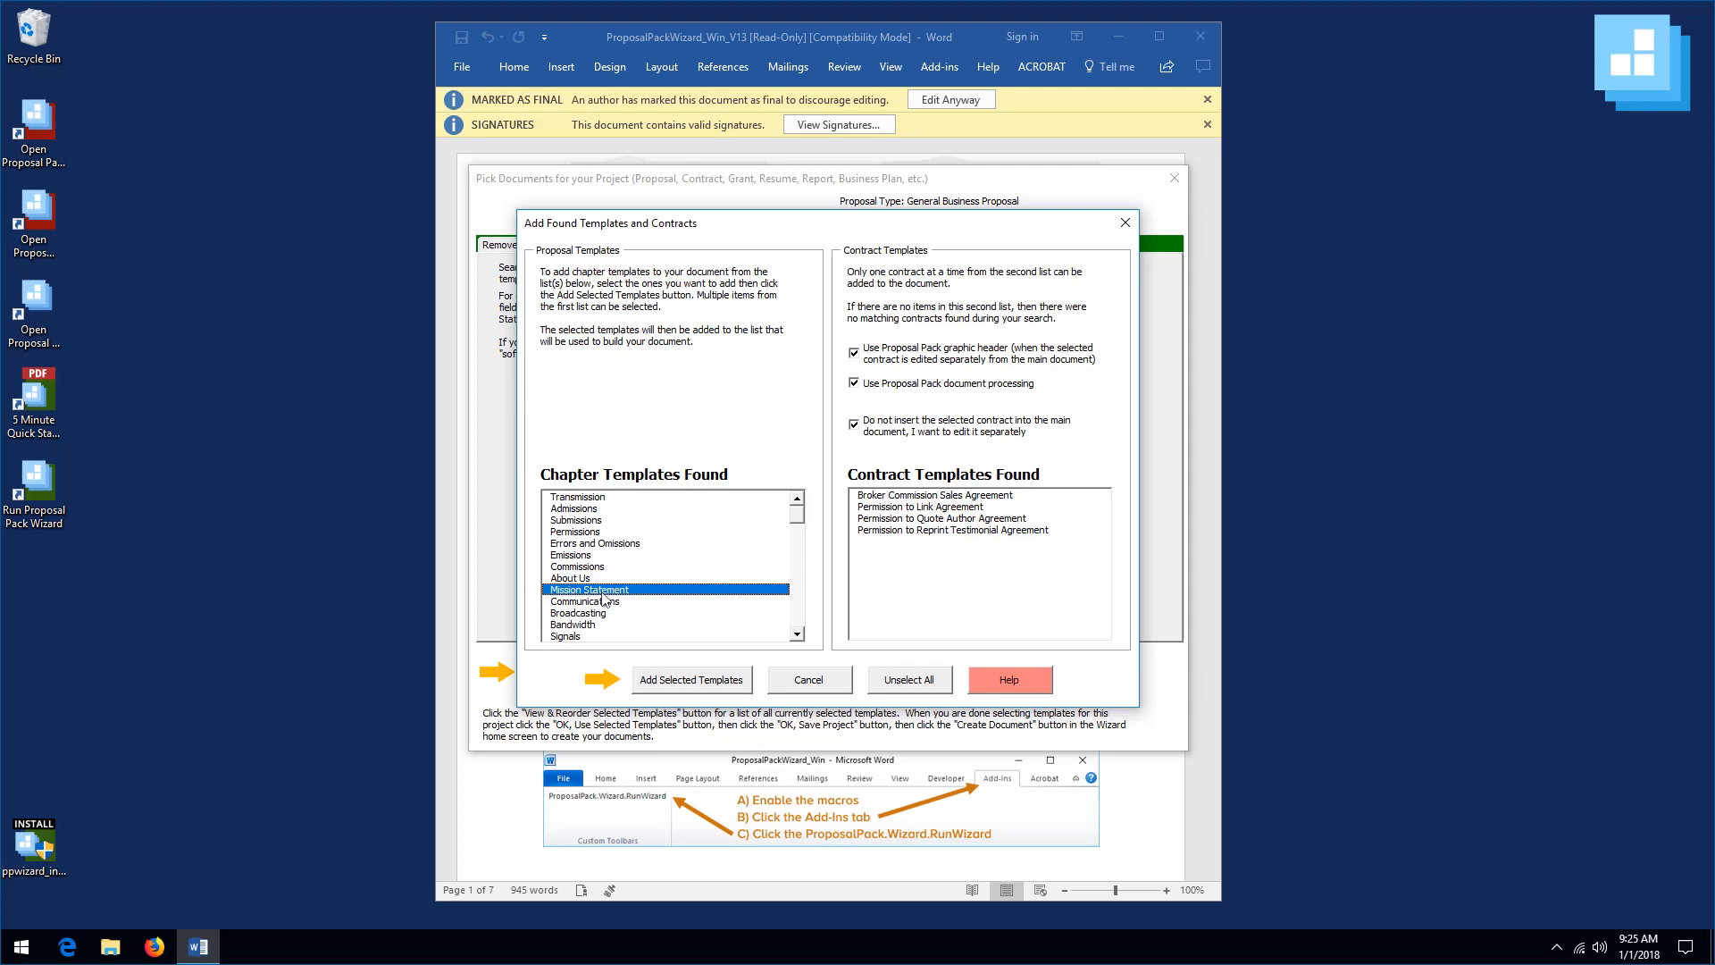
ctrl+click(579, 579)
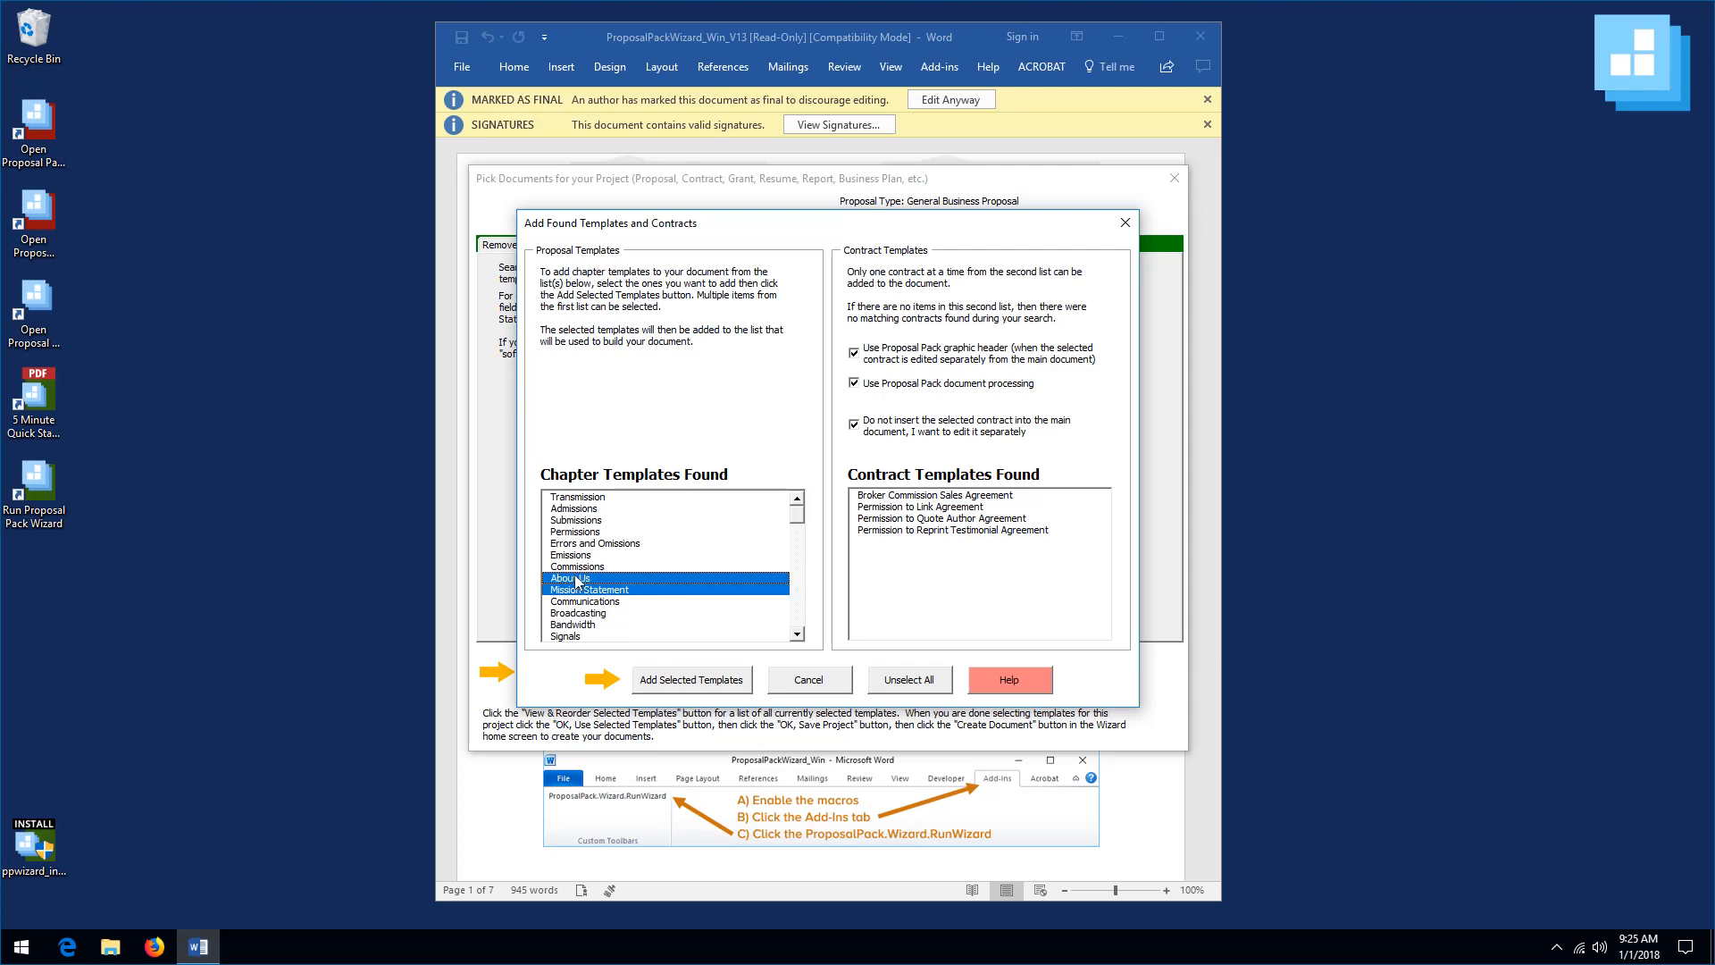
click(705, 686)
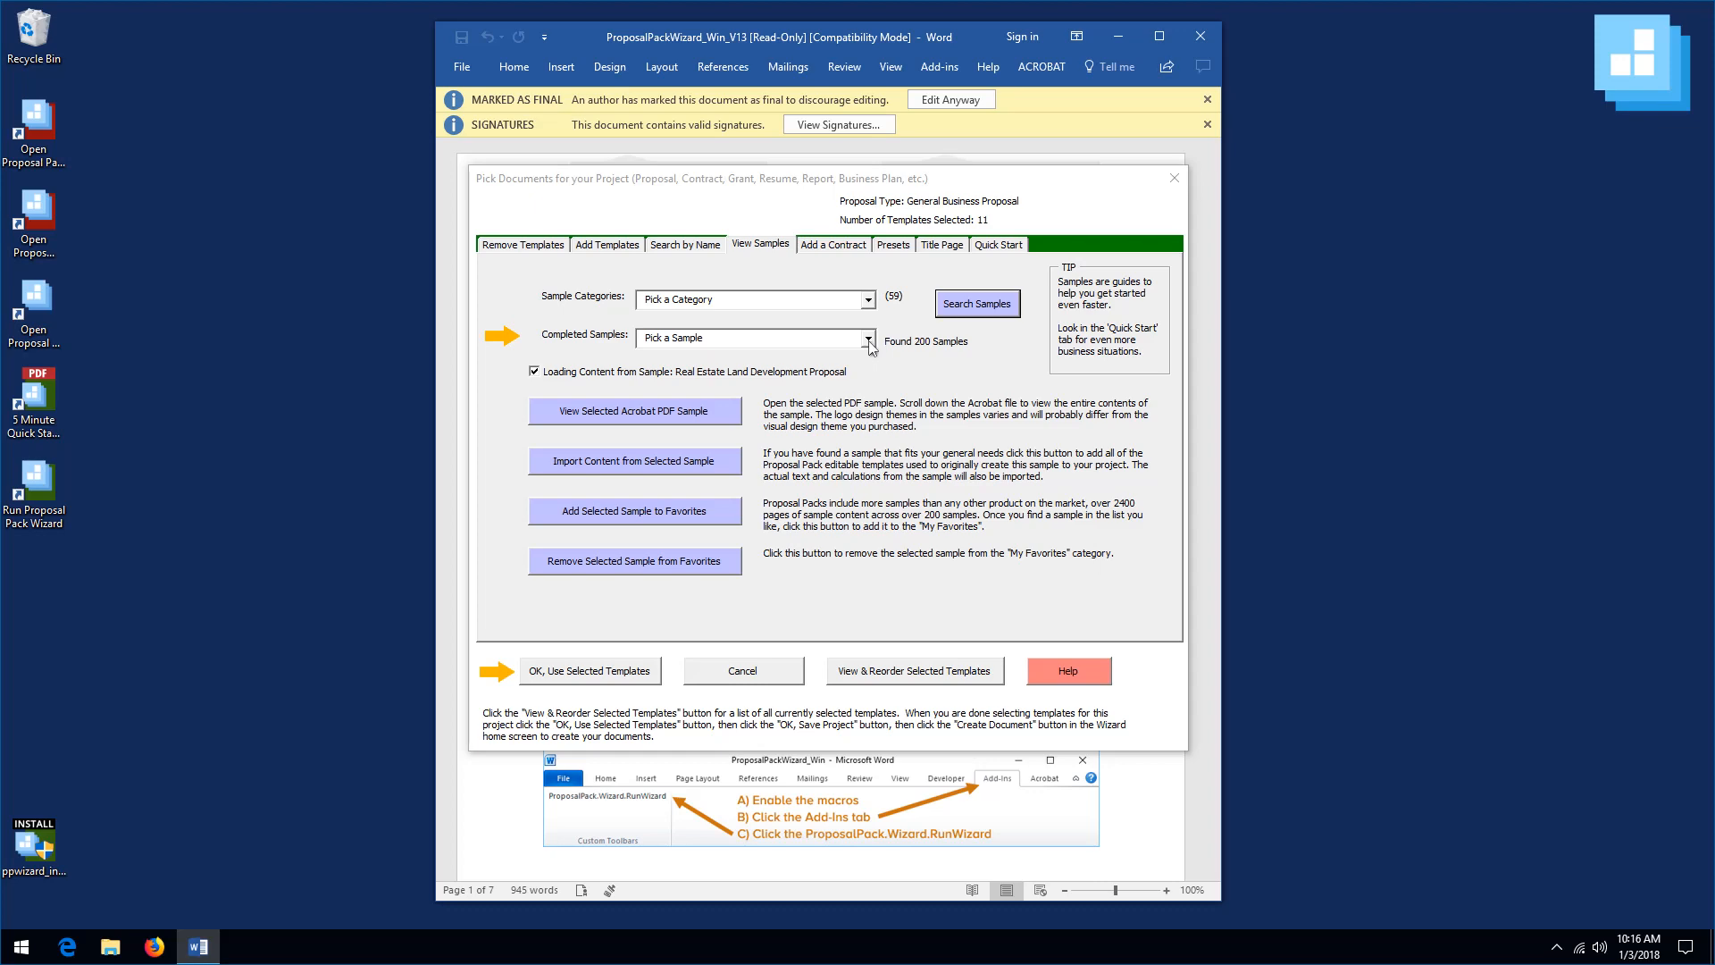
- Browse the full list of completed samples and search the samples for "security"
click(870, 340)
drag(868, 379, 898, 446)
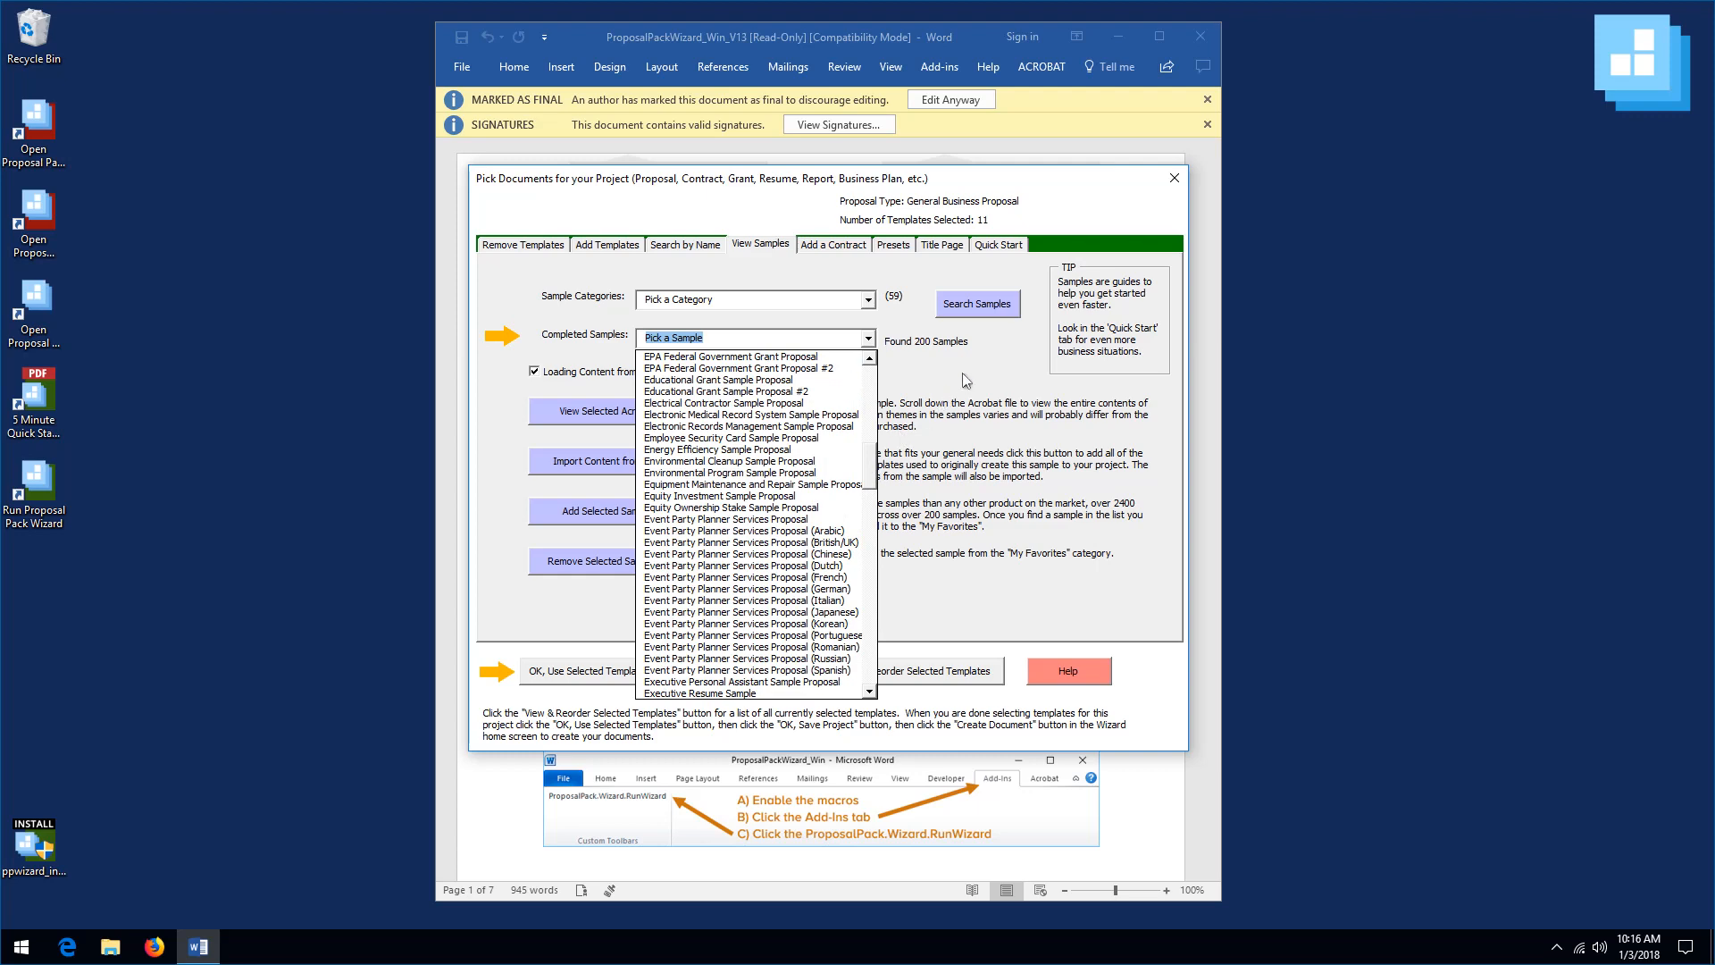
click(973, 303)
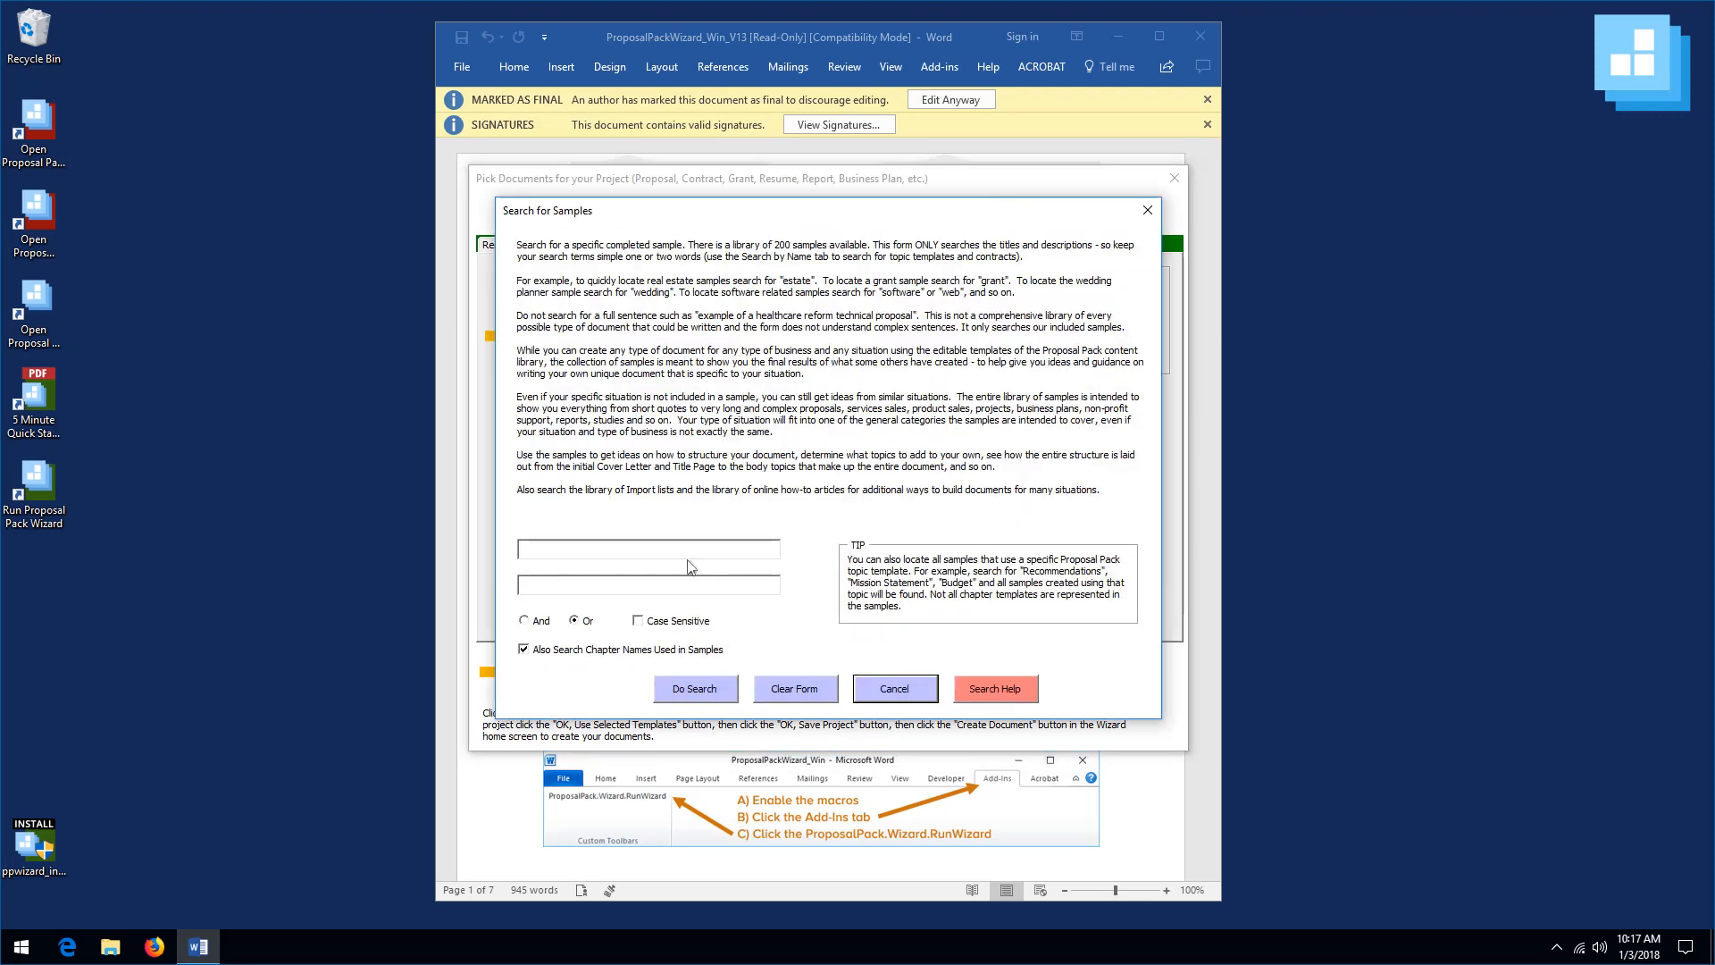
click(560, 549)
text(securi)
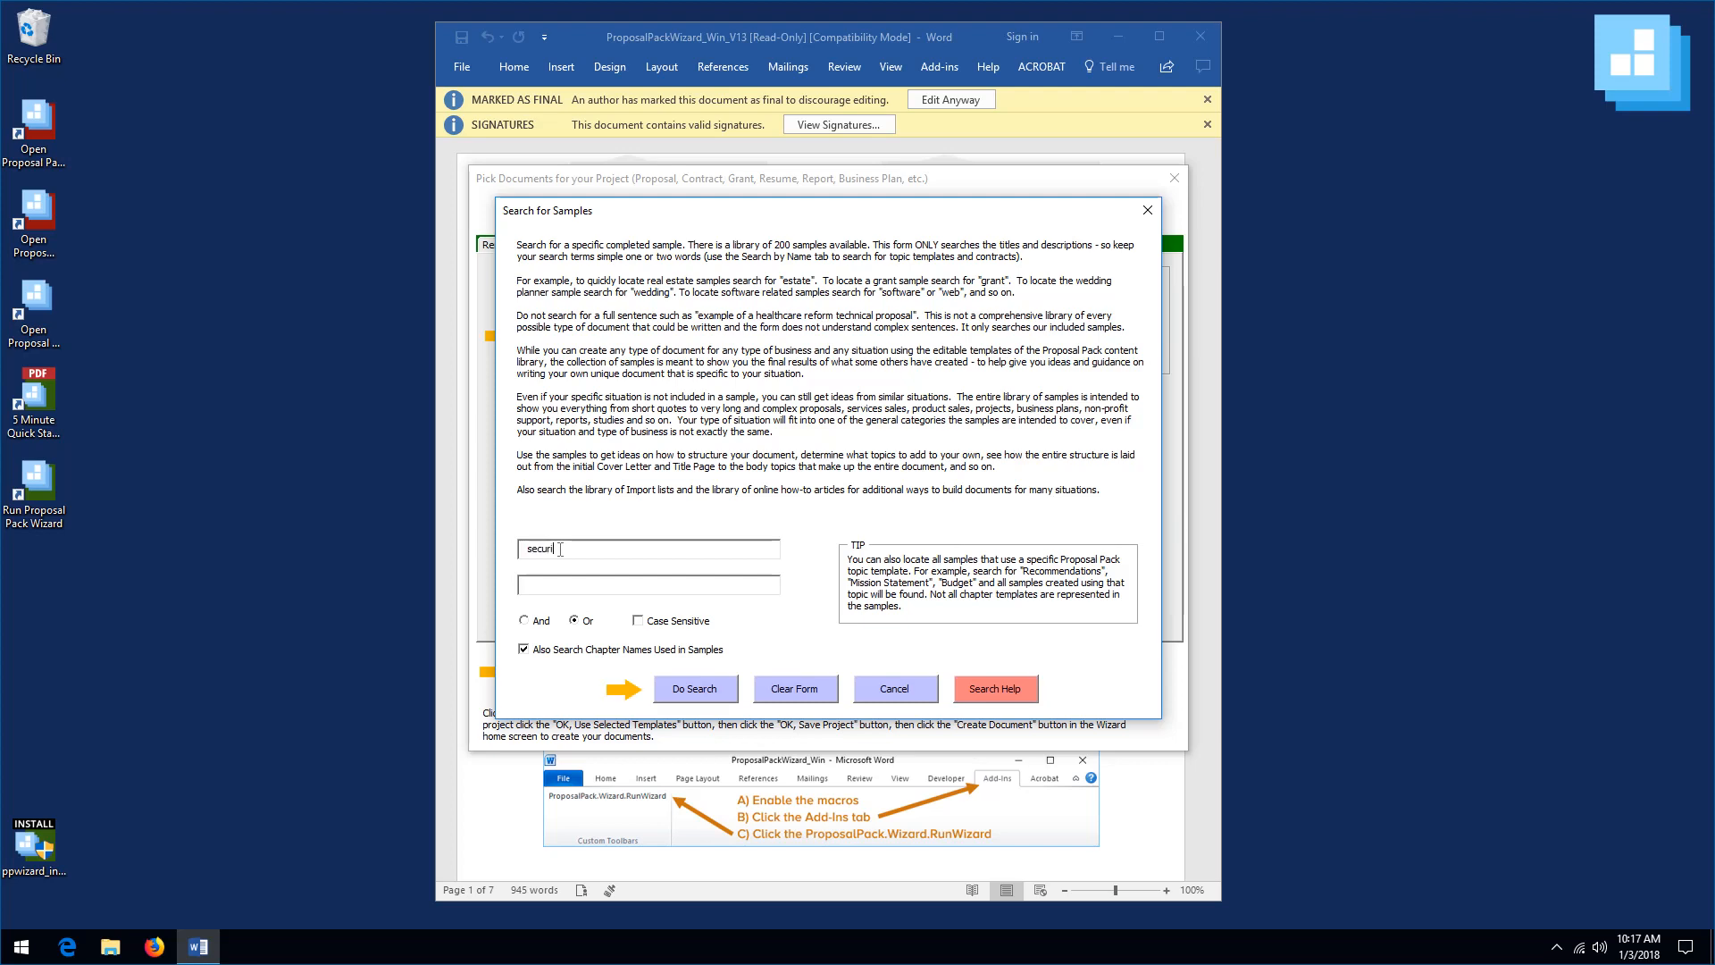
text(ty)
click(668, 693)
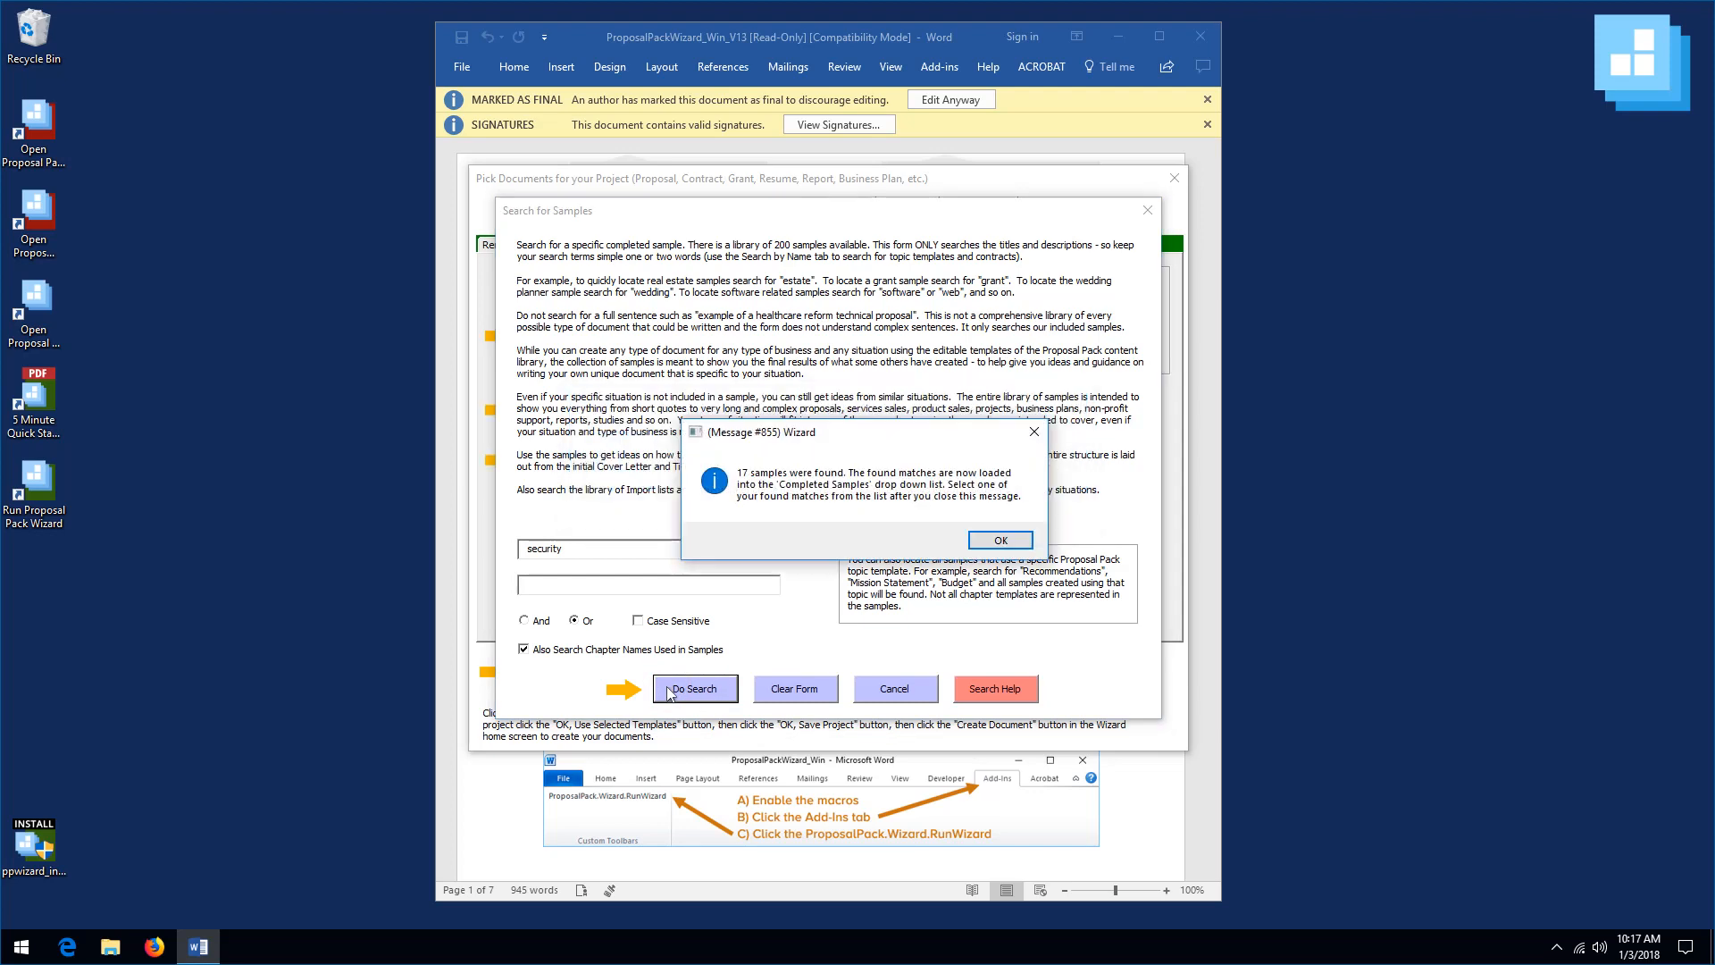
click(986, 541)
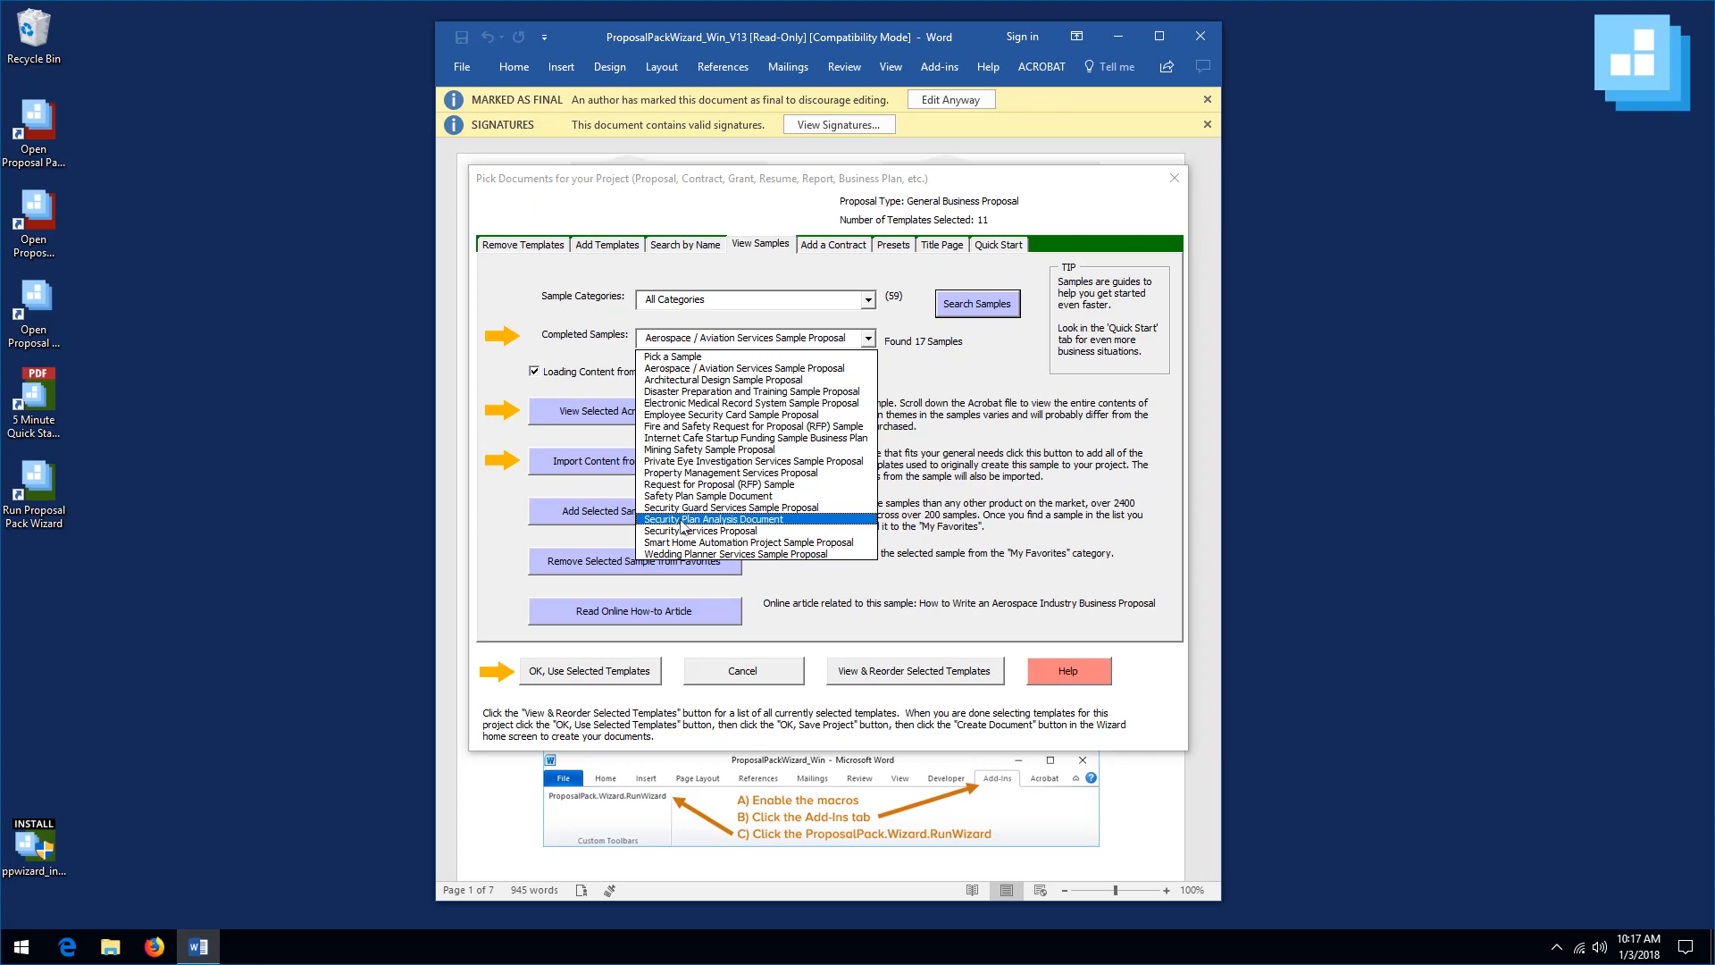
- Search the completed samples for "accounting" and choose the Accounting and Payroll Services Proposal
click(958, 305)
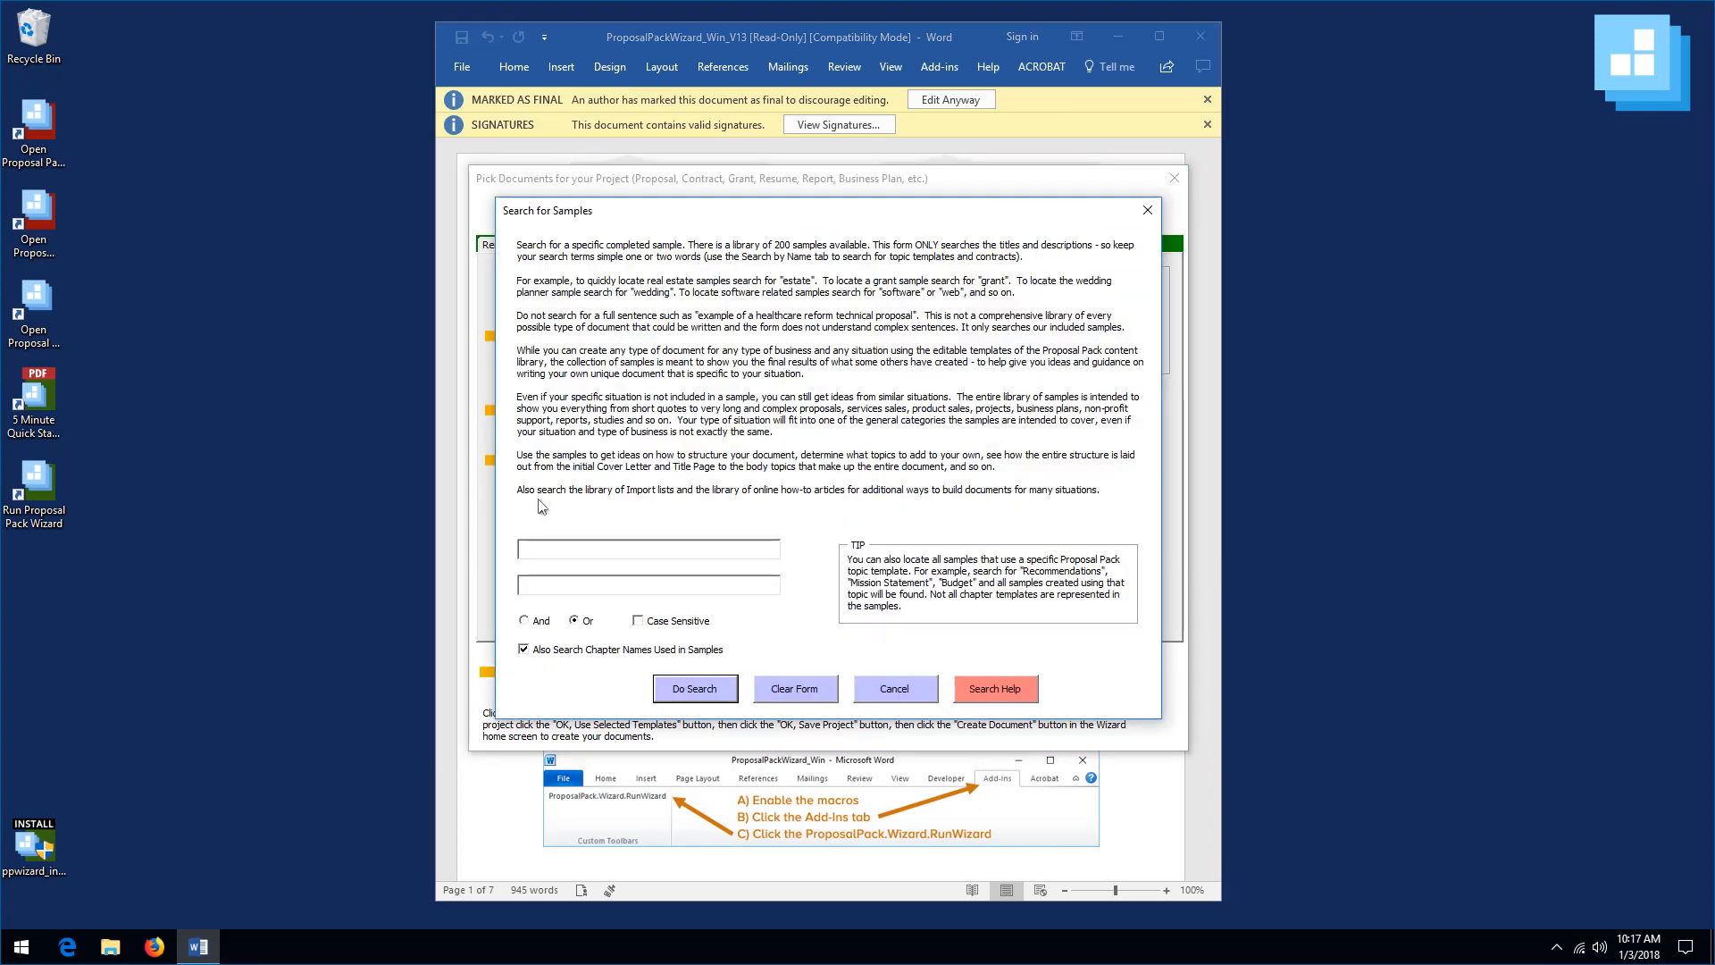
click(559, 546)
text(accounting)
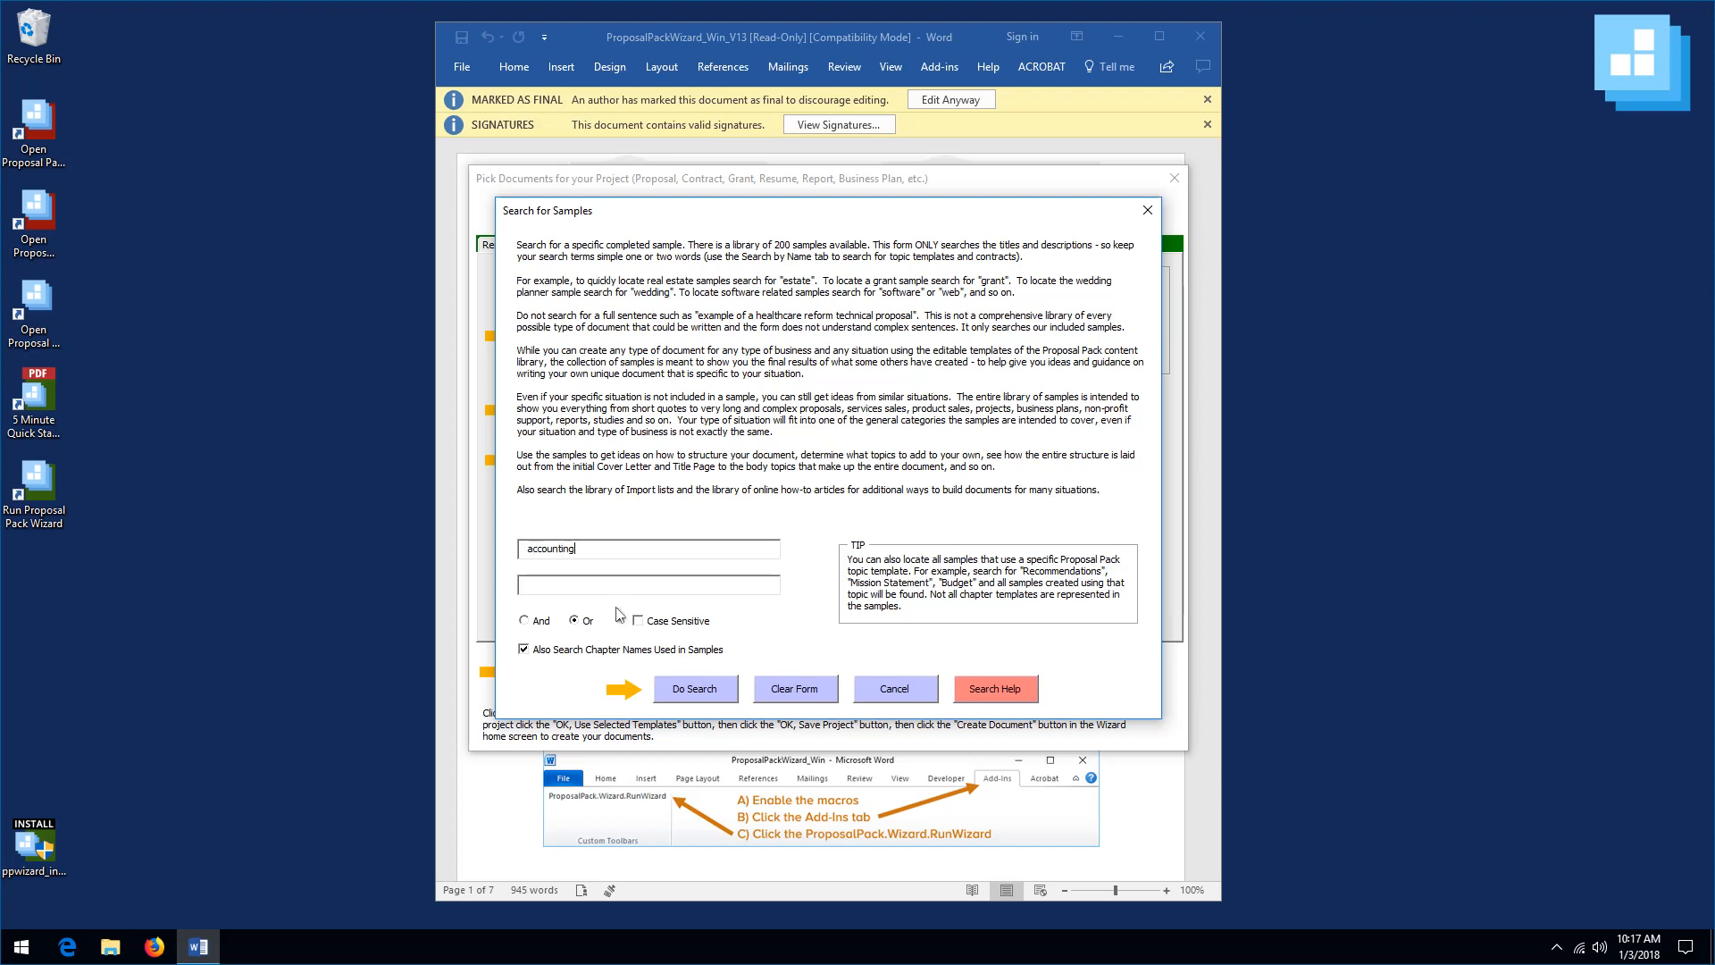
click(706, 692)
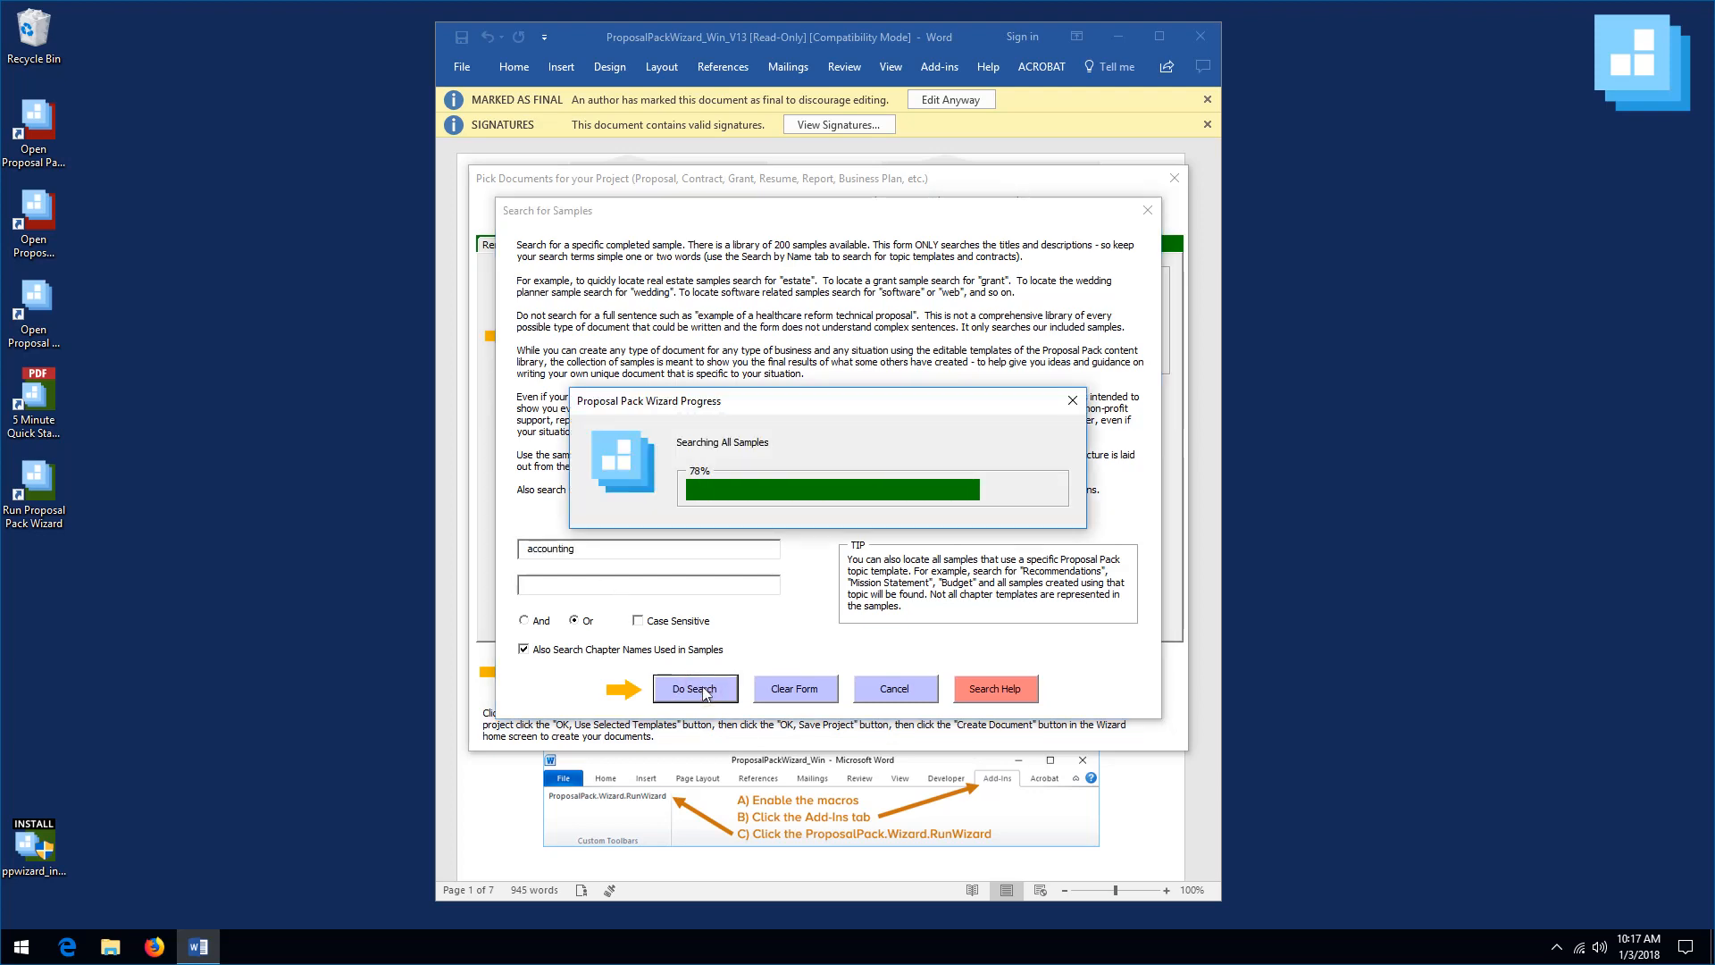
click(992, 539)
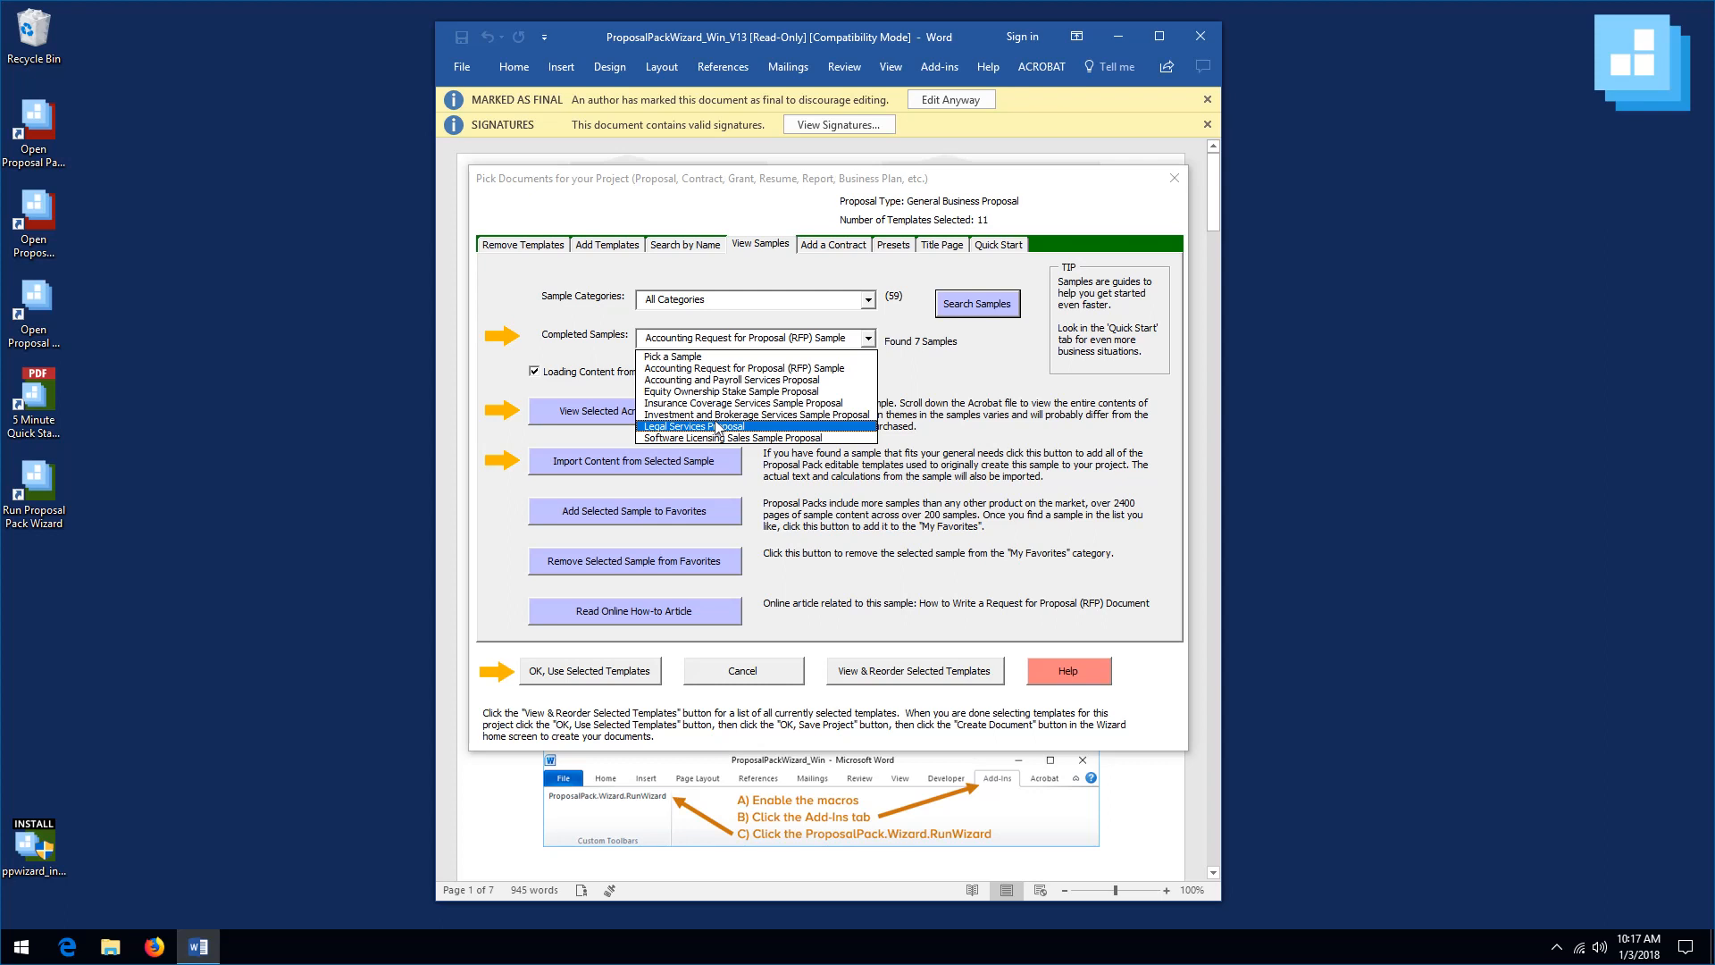
click(705, 387)
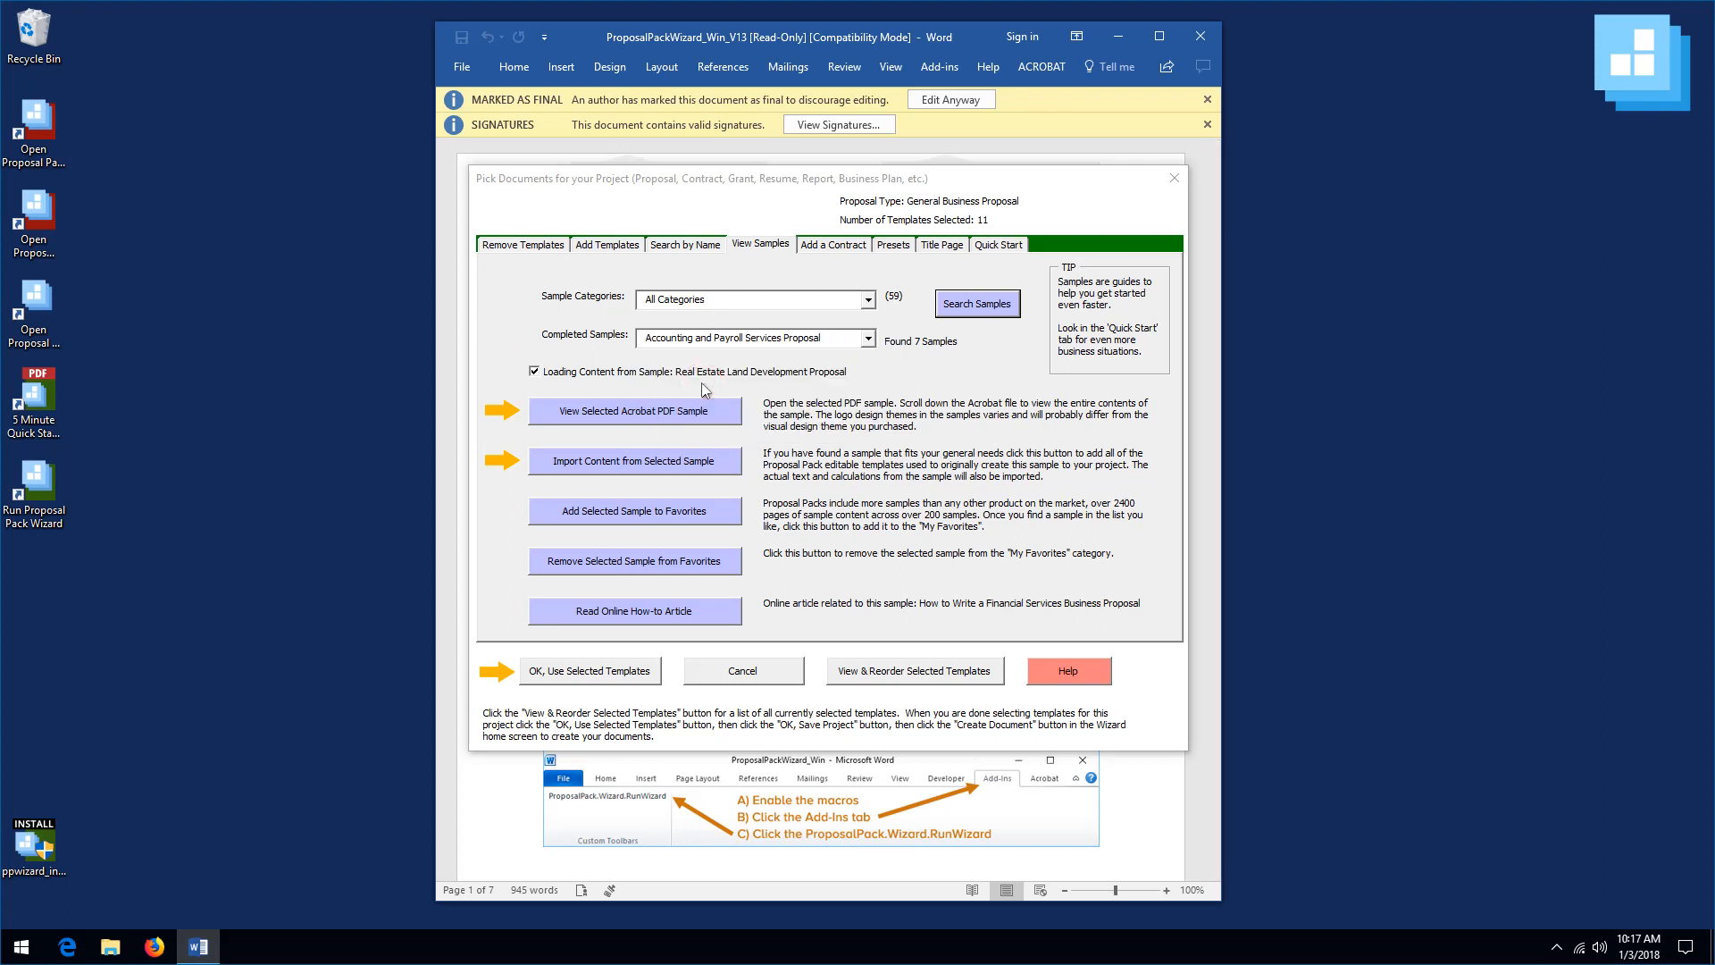
- View the chosen sample's PDF in Adobe Acrobat, look through its chapter list and Executive Summary, and close it
click(624, 412)
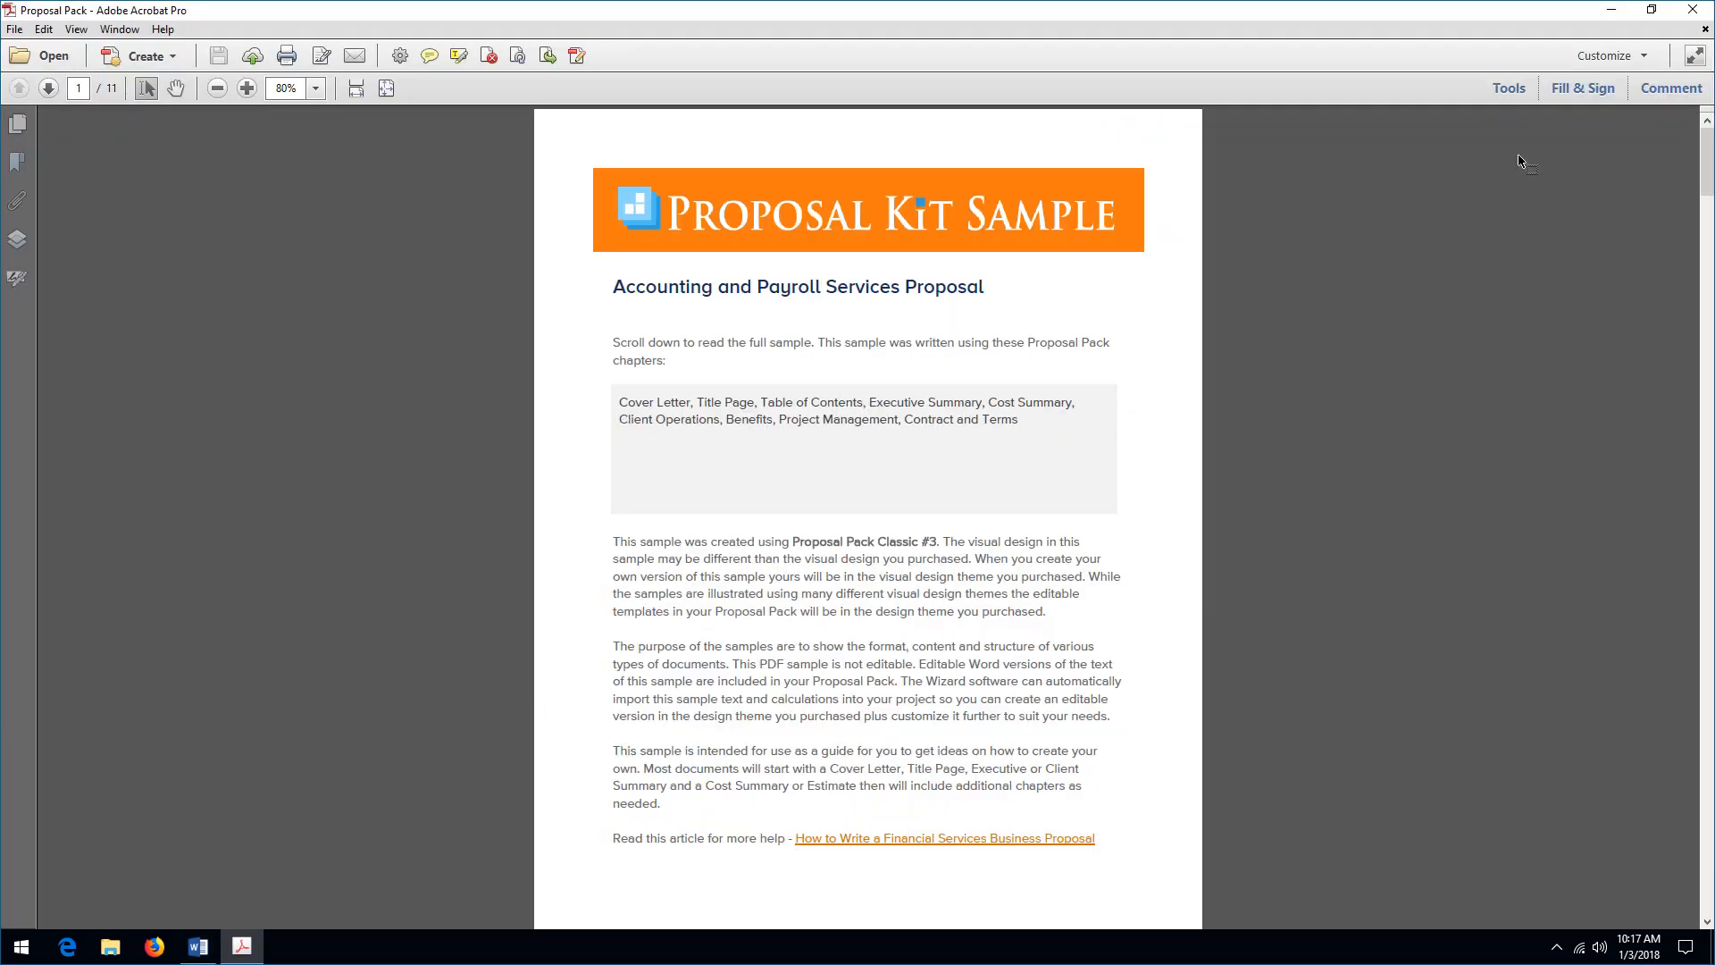
click(1650, 10)
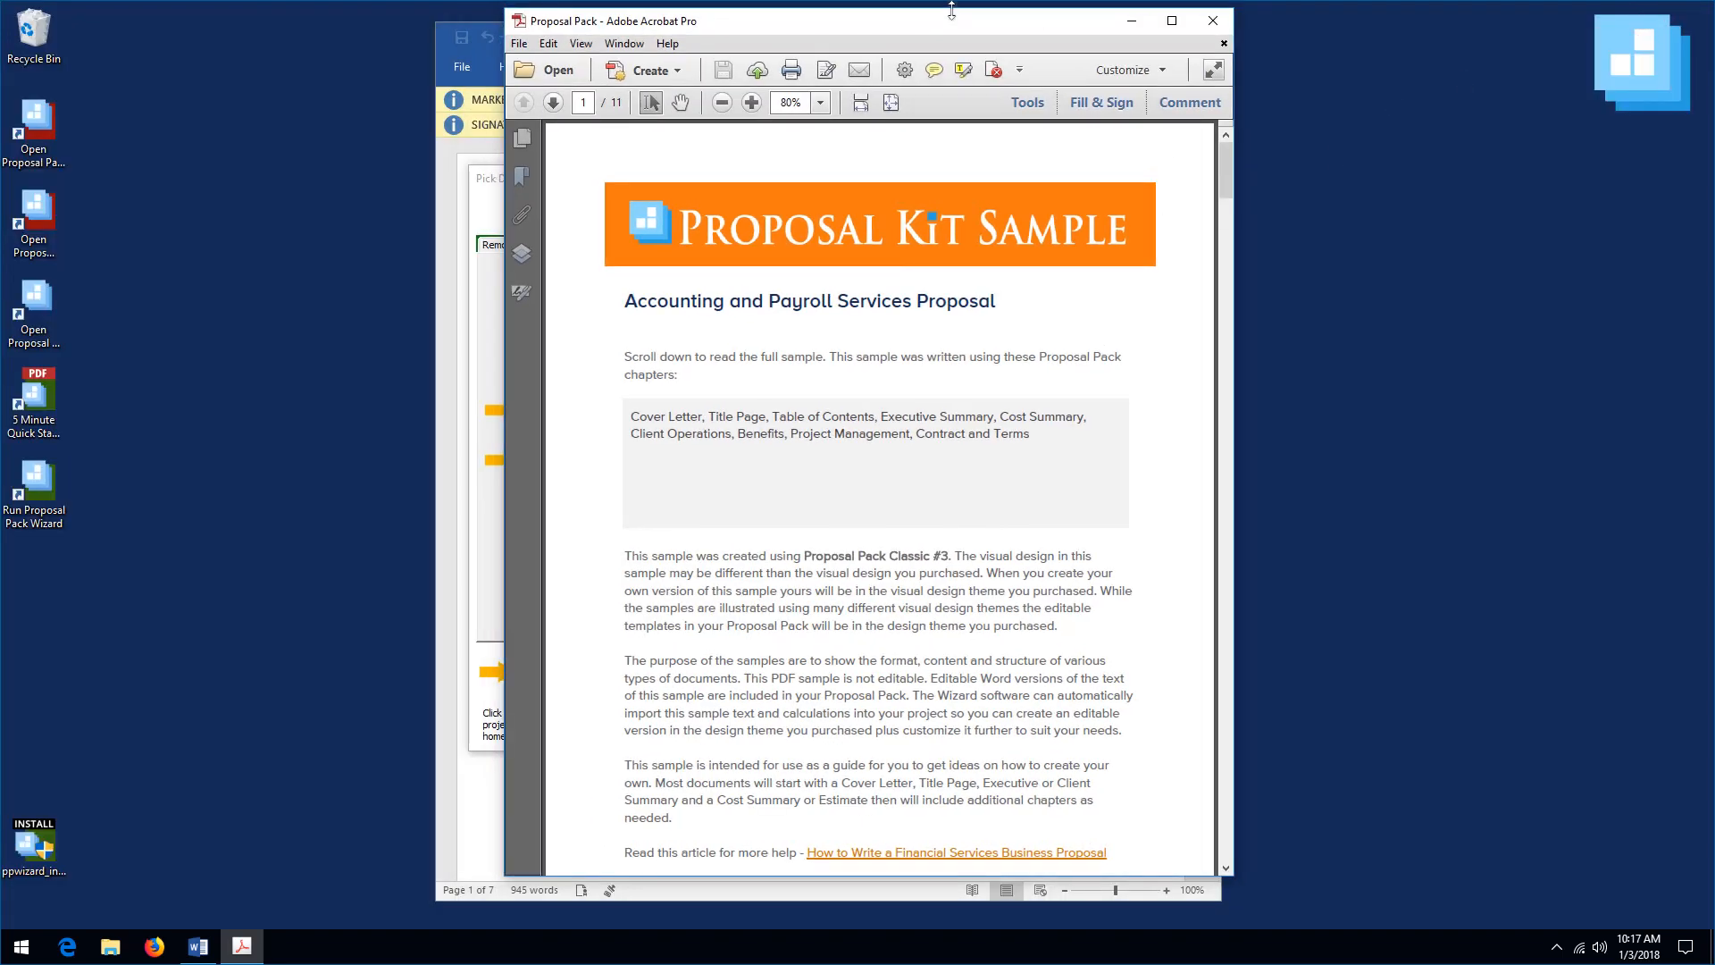
drag(959, 24, 1422, 31)
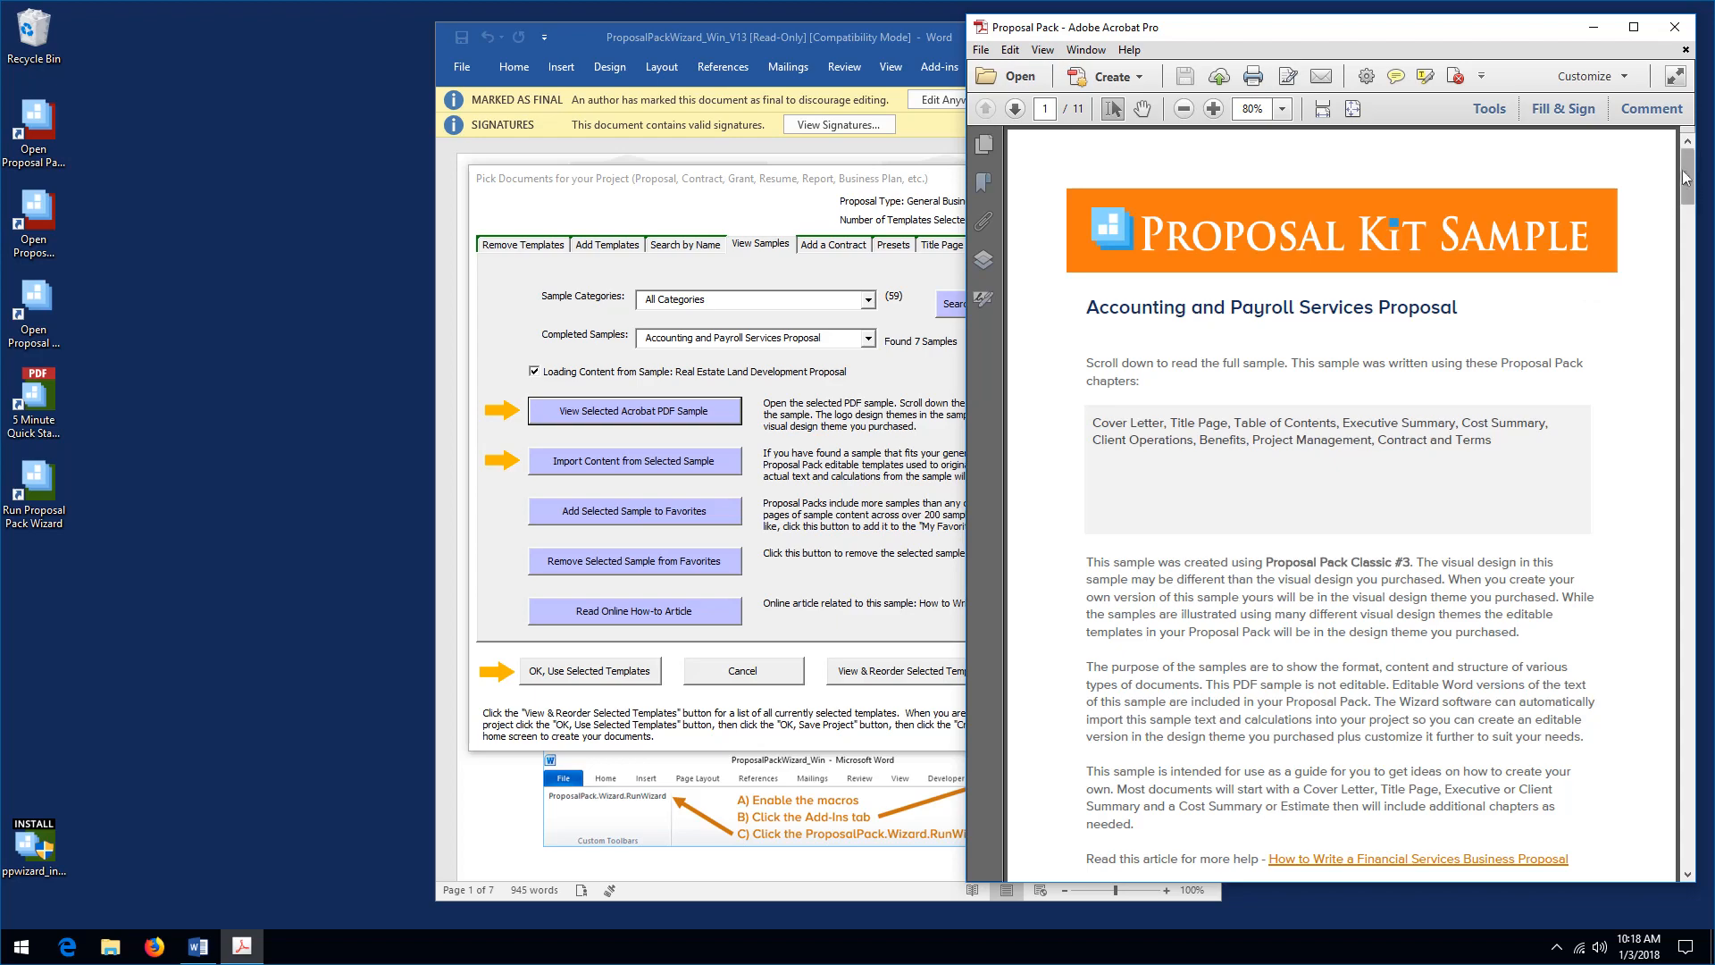
mouse_move(1691, 175)
mouse_down()
mouse_move(1696, 375)
mouse_move(1708, 172)
mouse_up()
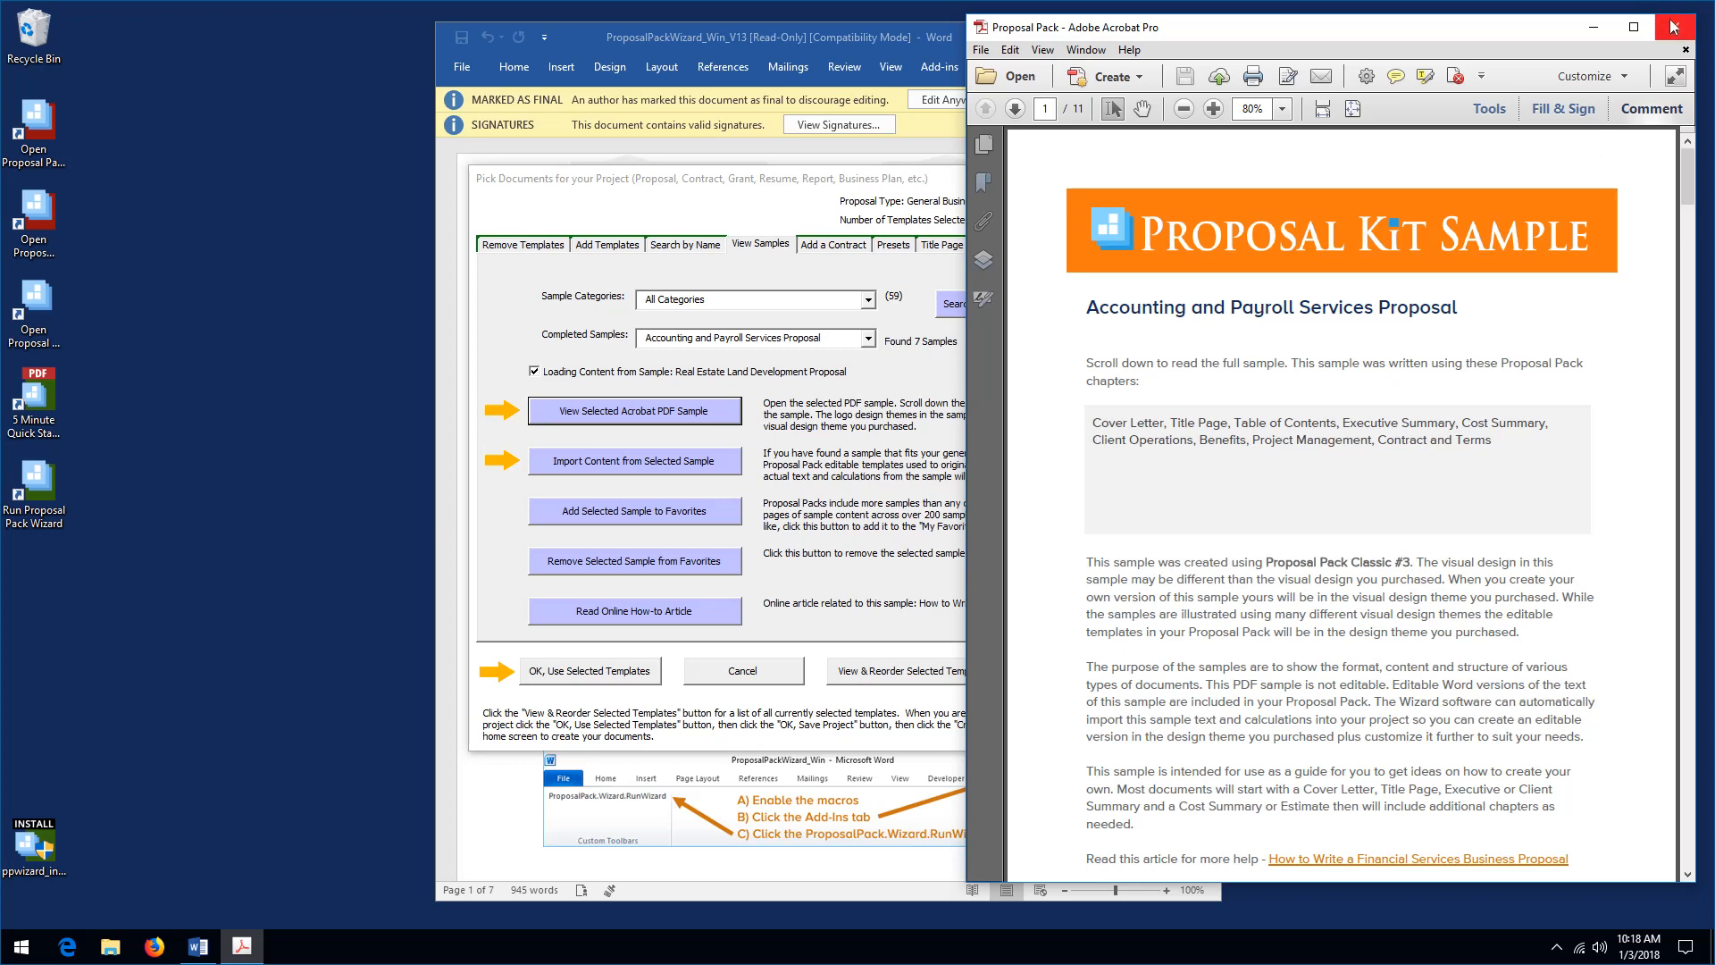
mouse_move(1688, 161)
mouse_down()
mouse_move(1688, 182)
mouse_move(1688, 168)
mouse_up()
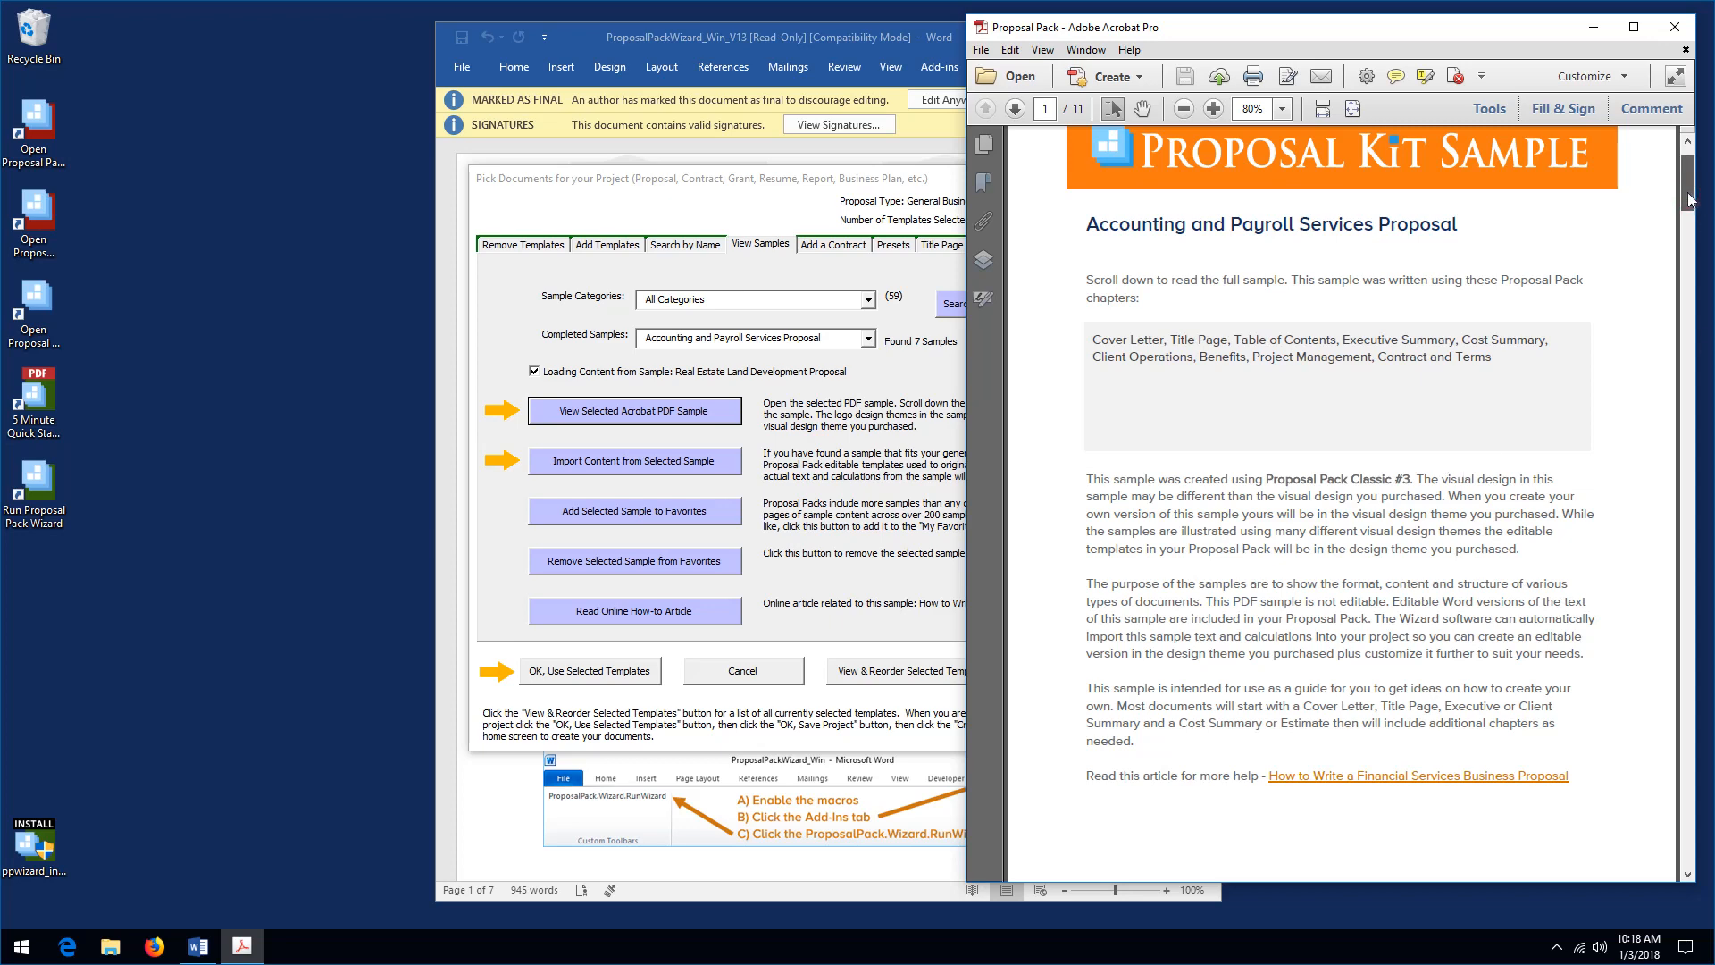
drag(1687, 200, 1675, 459)
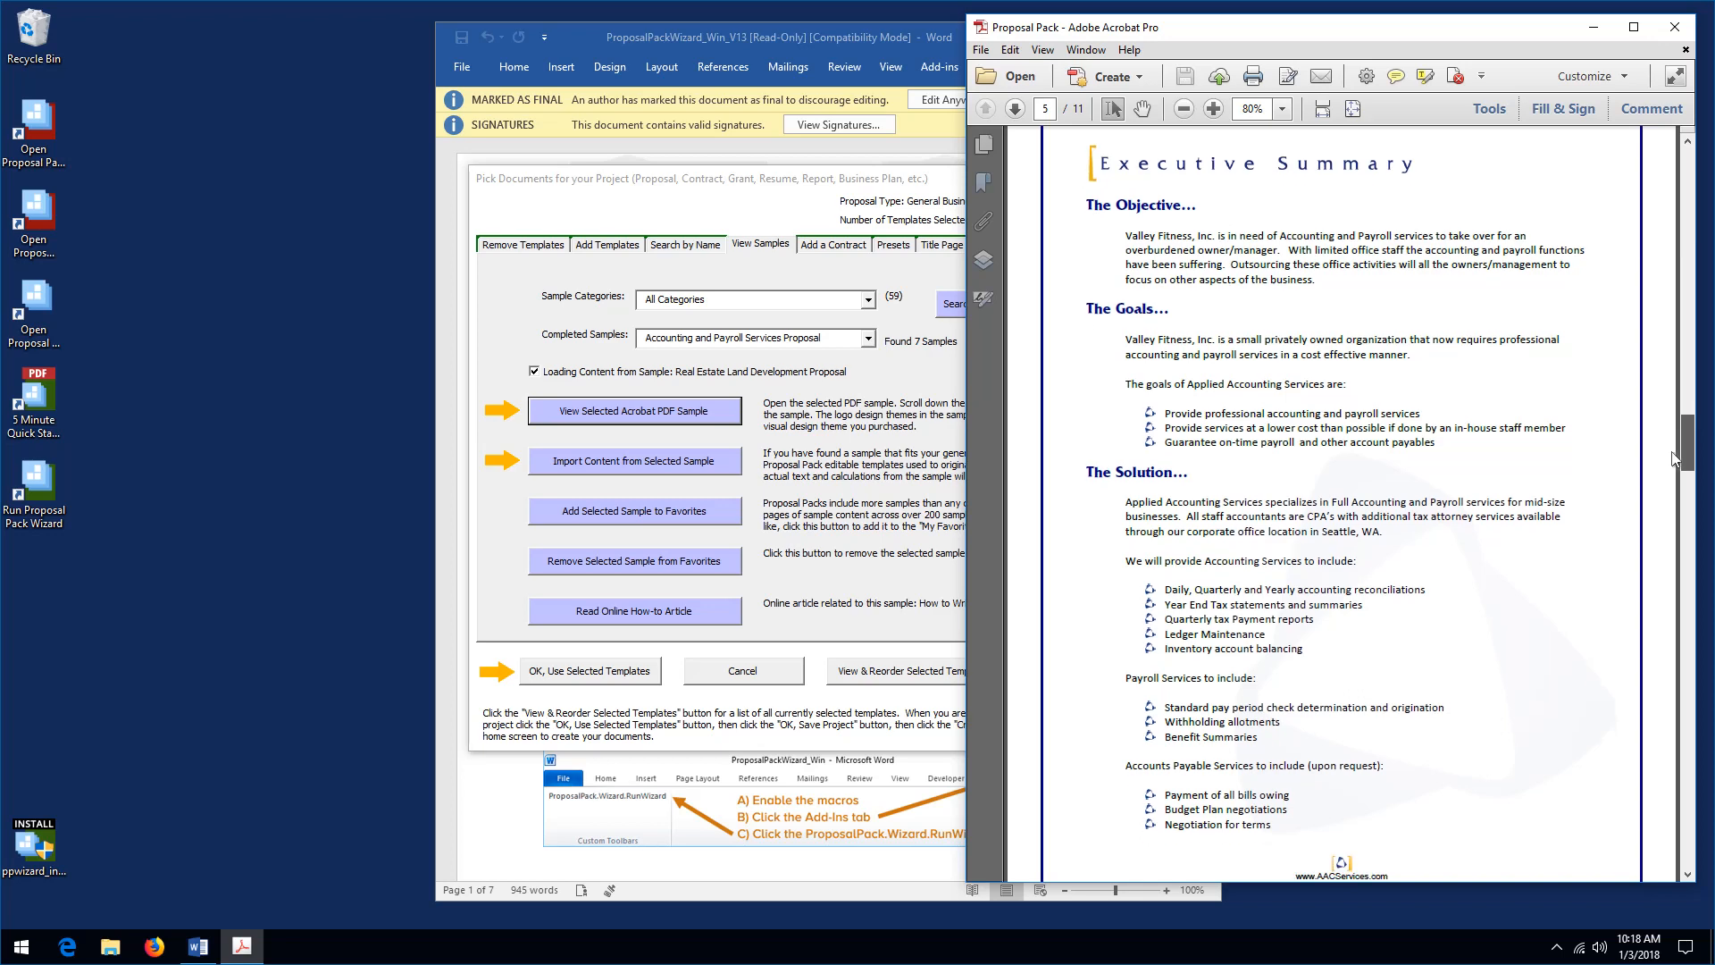
drag(1676, 459, 1687, 183)
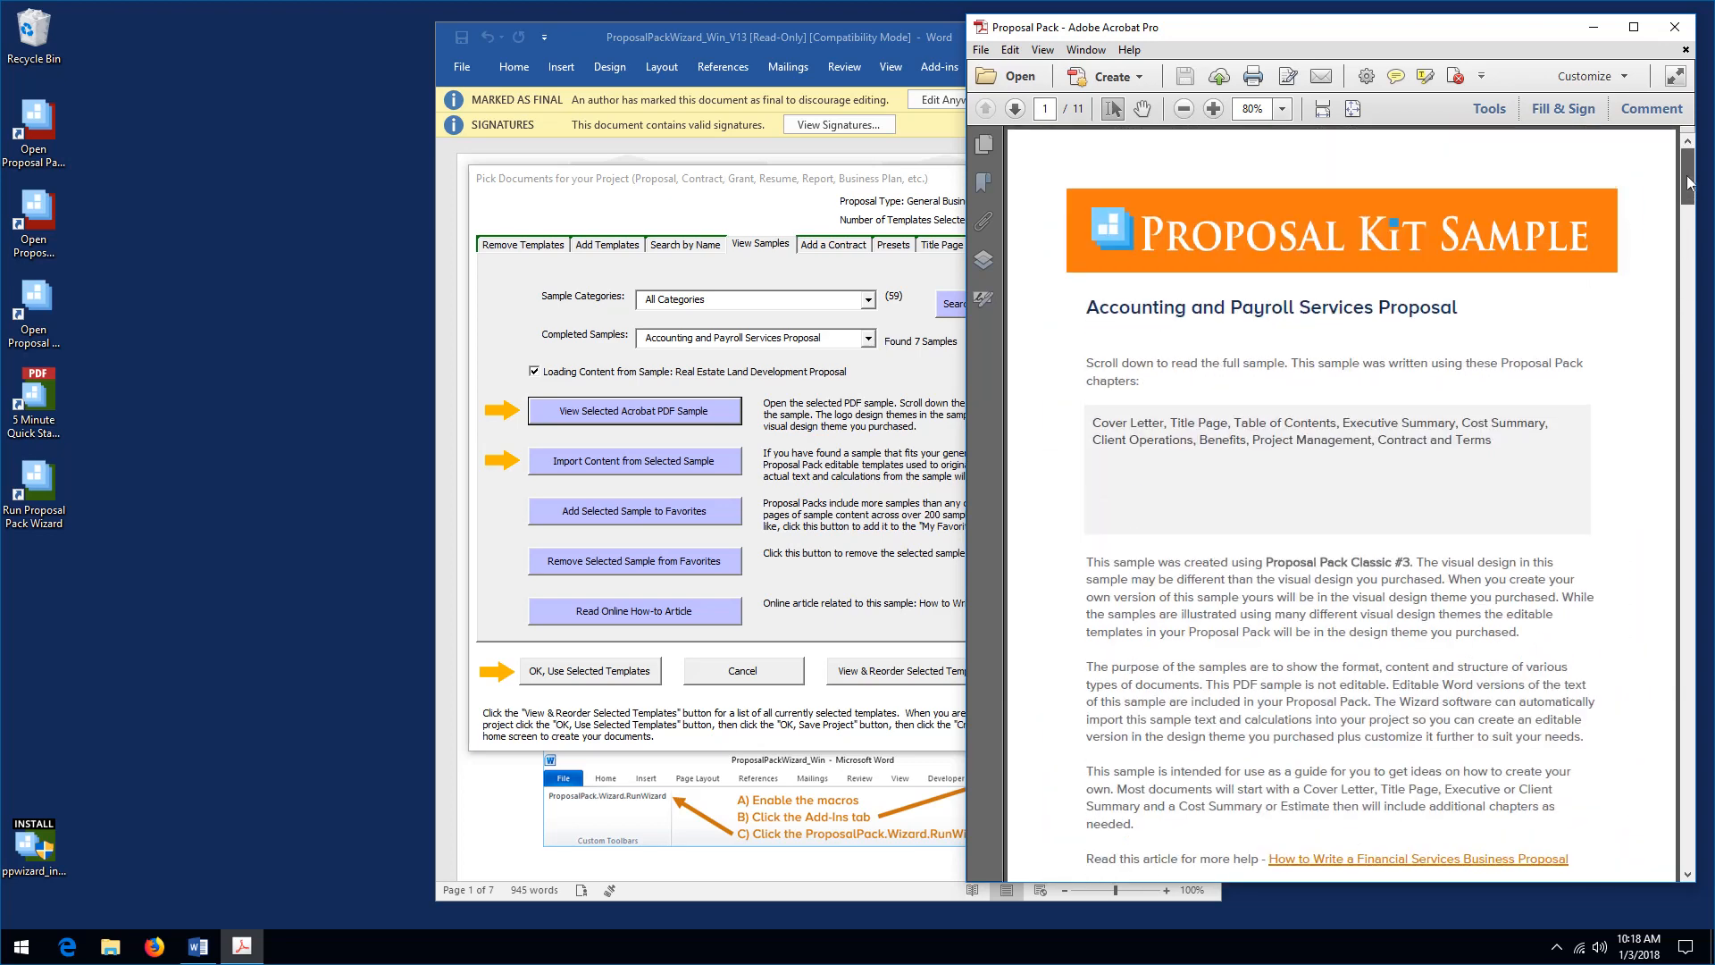
click(1674, 28)
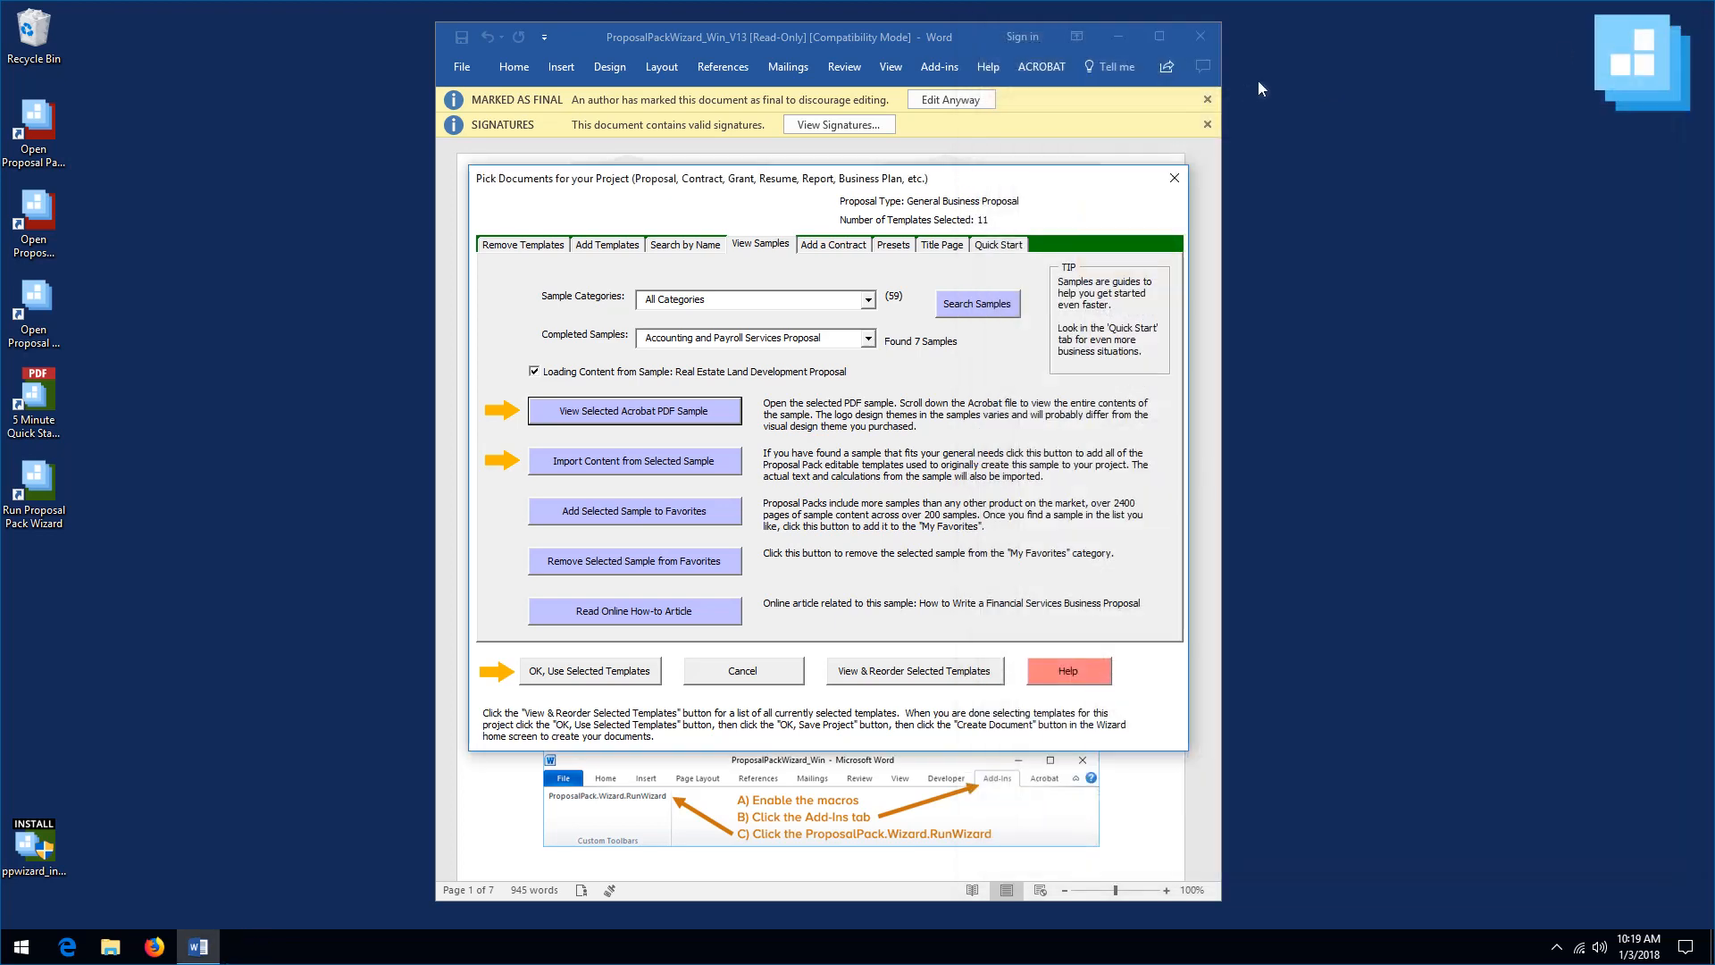
click(626, 464)
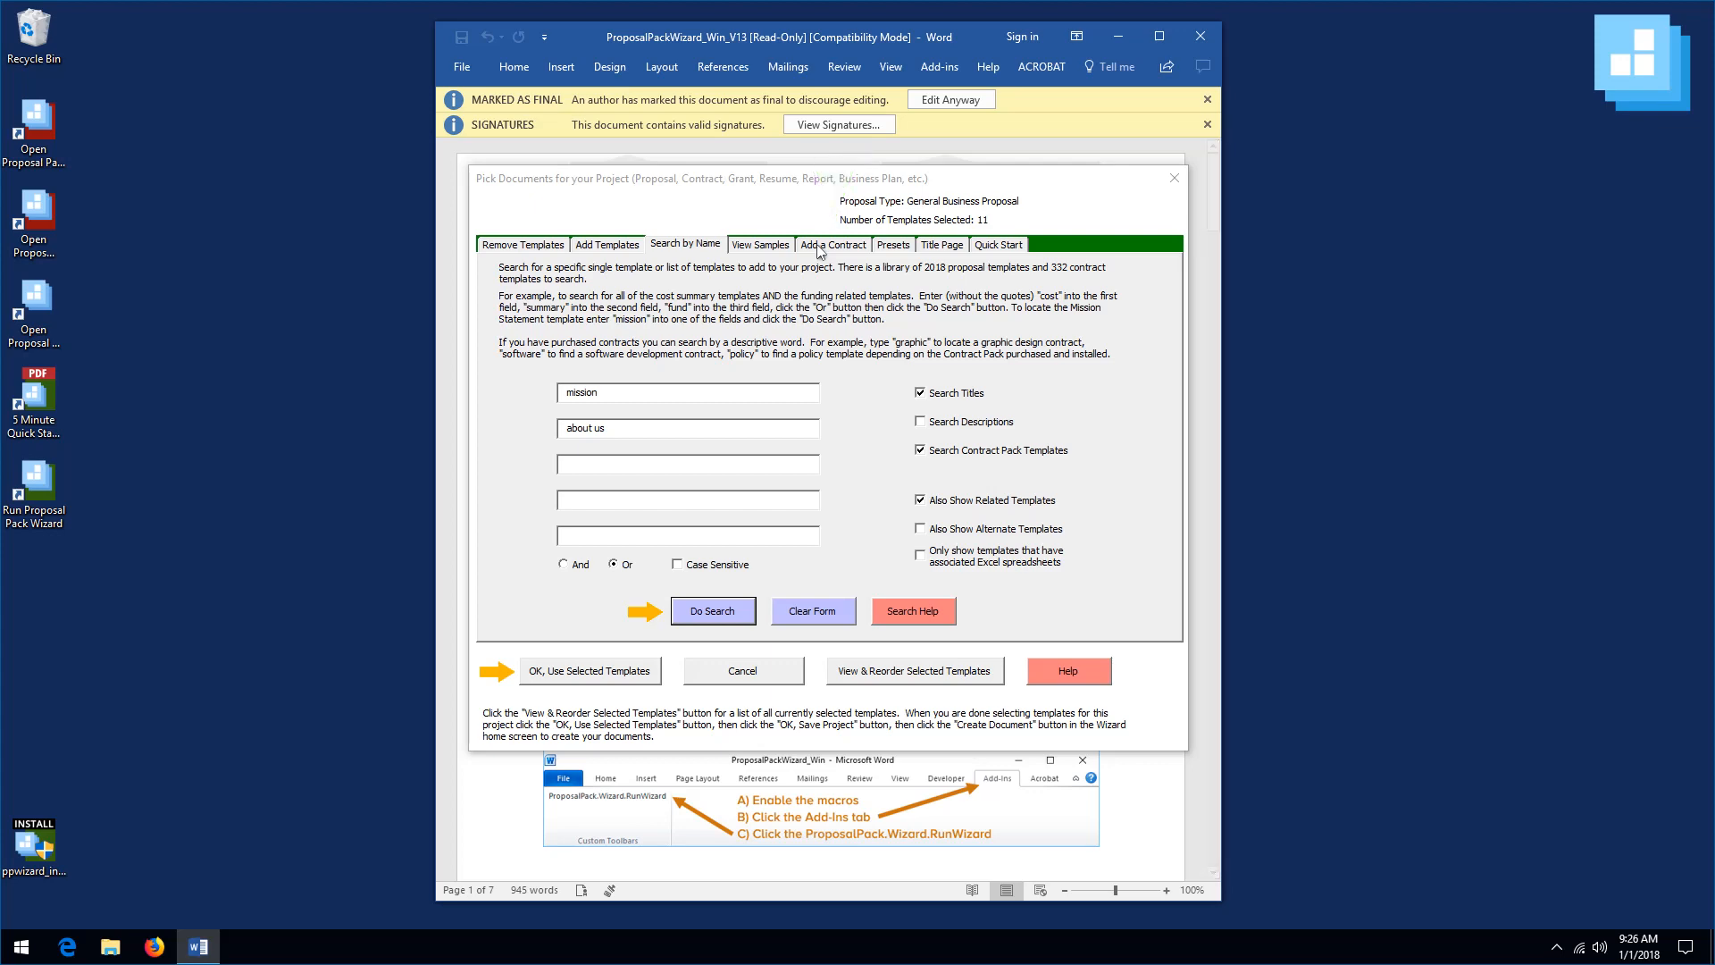
- Look through the installed contracts in Contract Pack Pro Contracts (V17) without choosing one
click(820, 245)
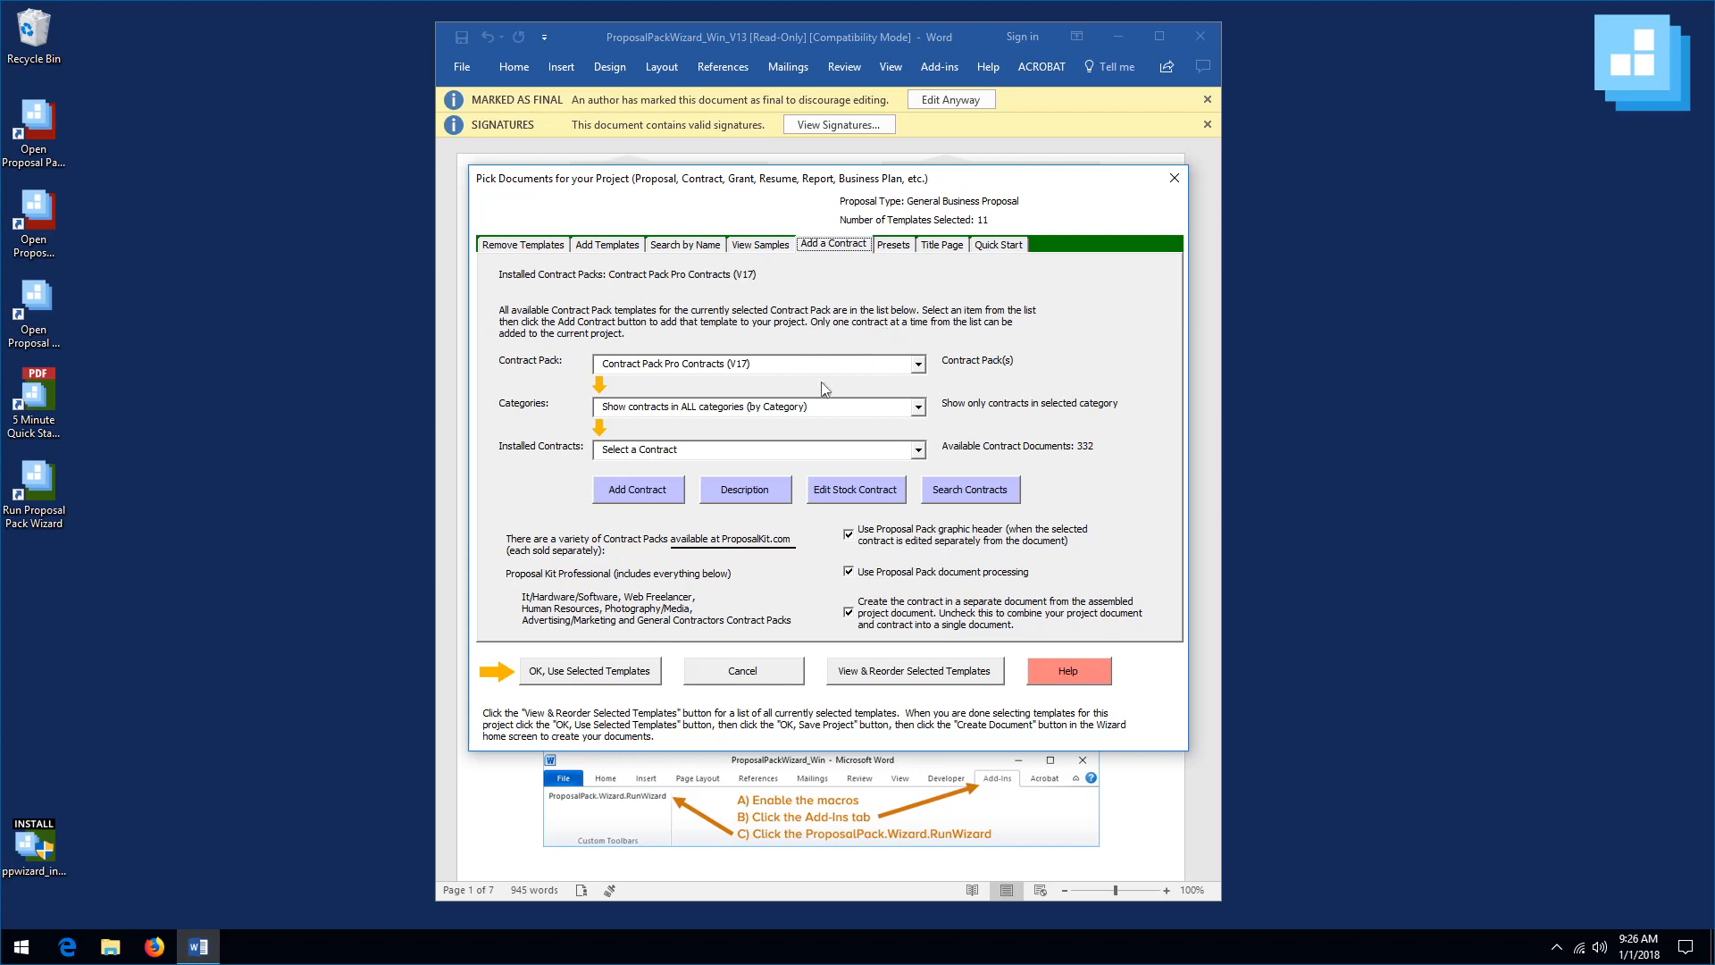
click(919, 452)
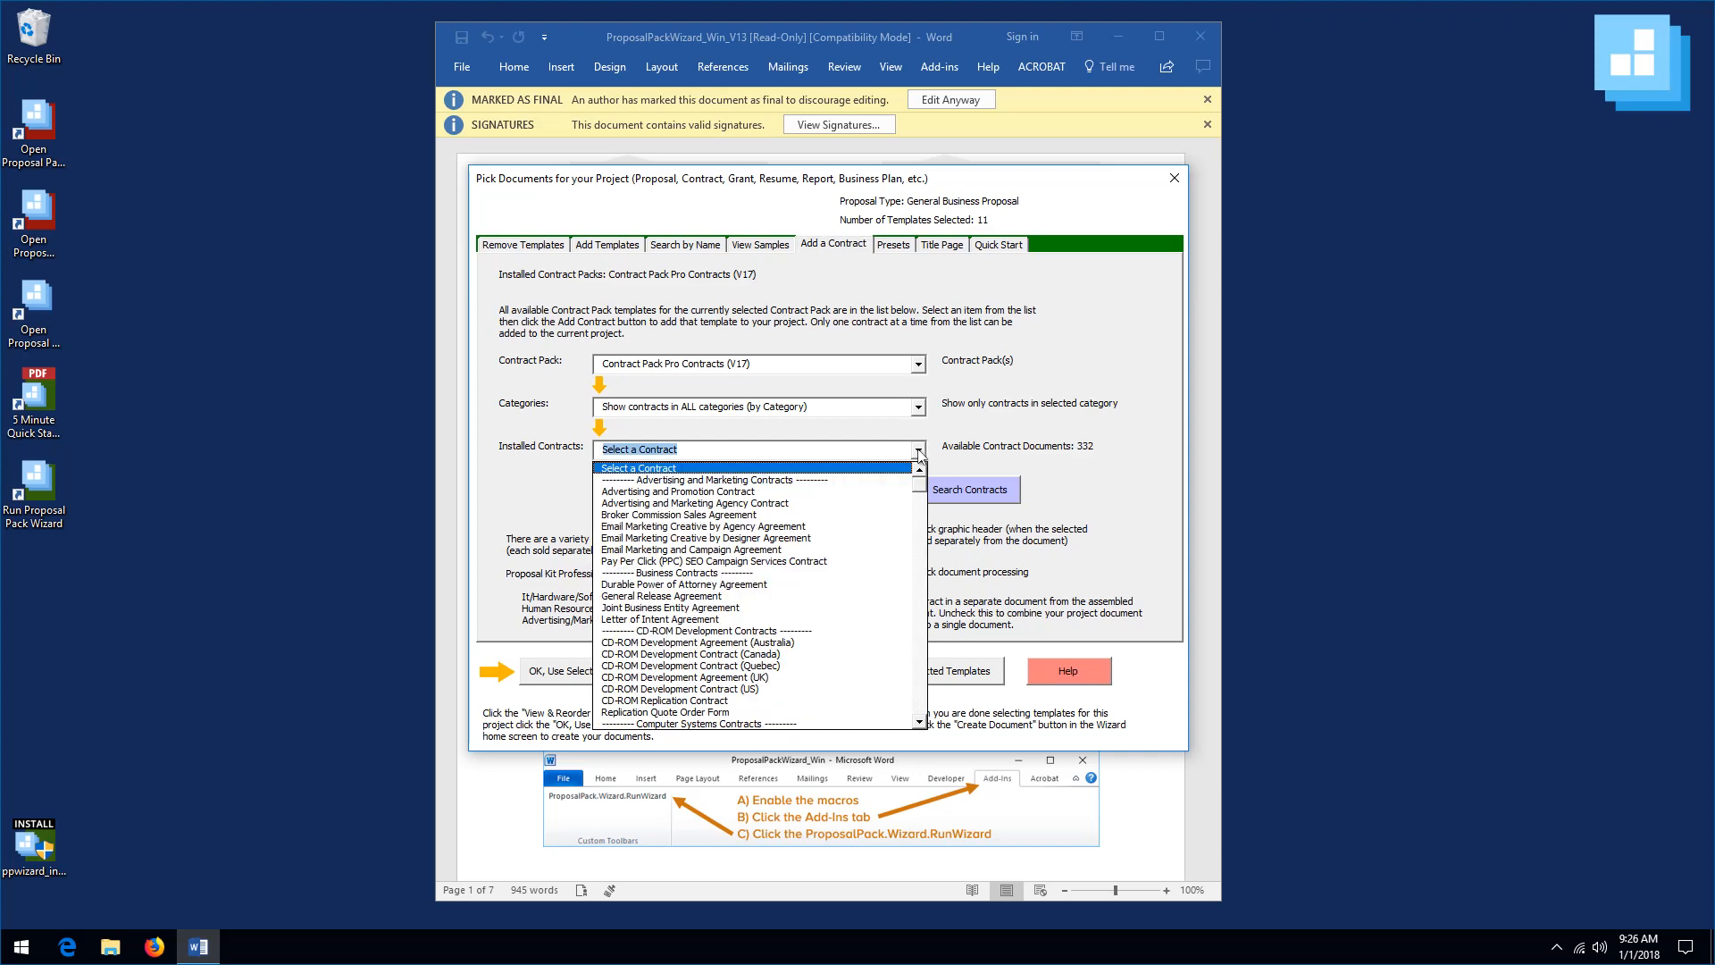
scroll(923, 498, down, 3)
drag(922, 496, 925, 629)
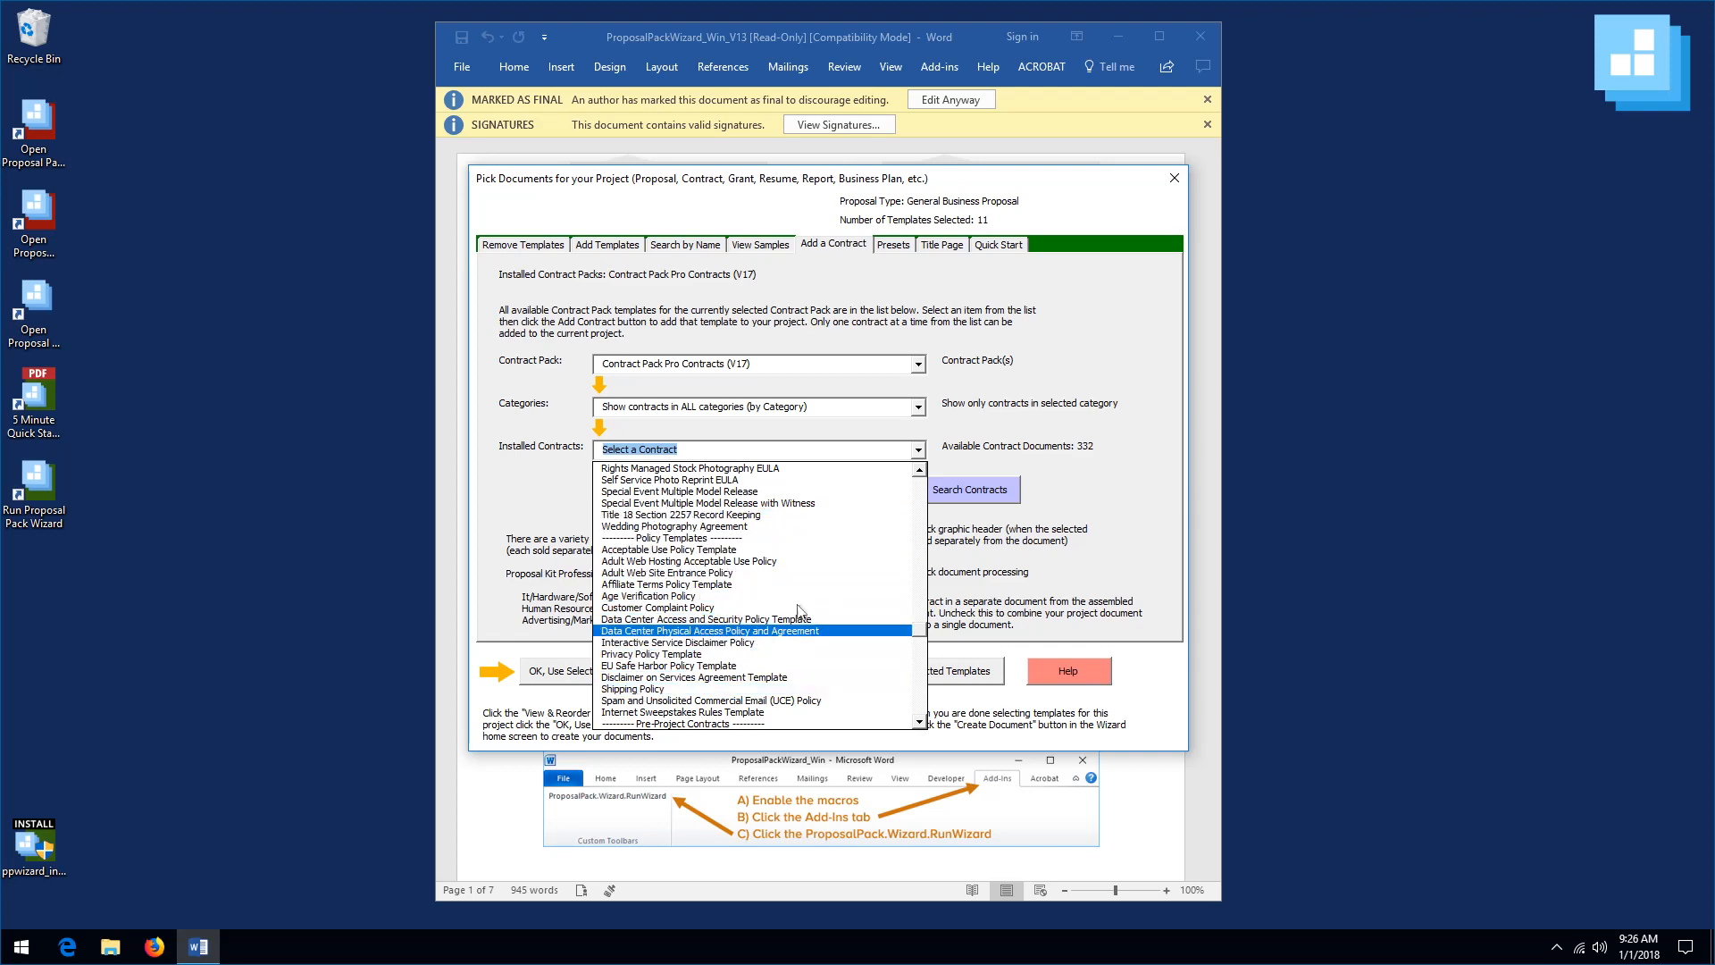
click(1051, 550)
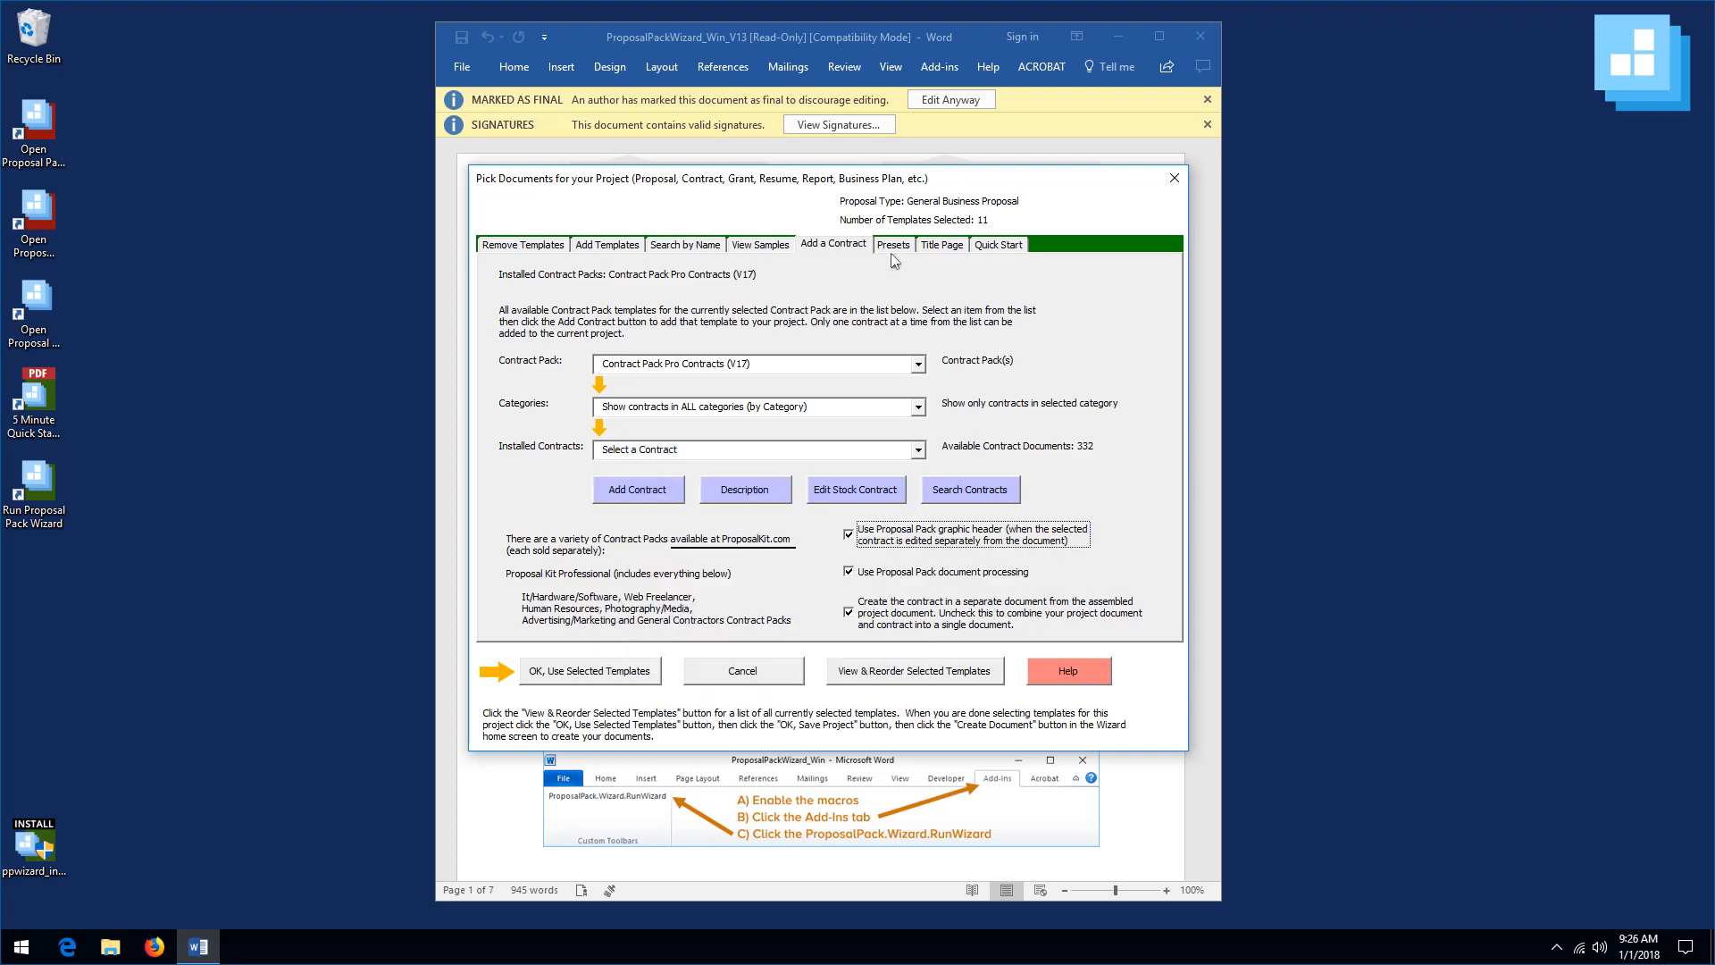
- Choose Title Page Pack Volume #1 (V5) and open its color schemes and designs, acknowledging the style notice
click(938, 246)
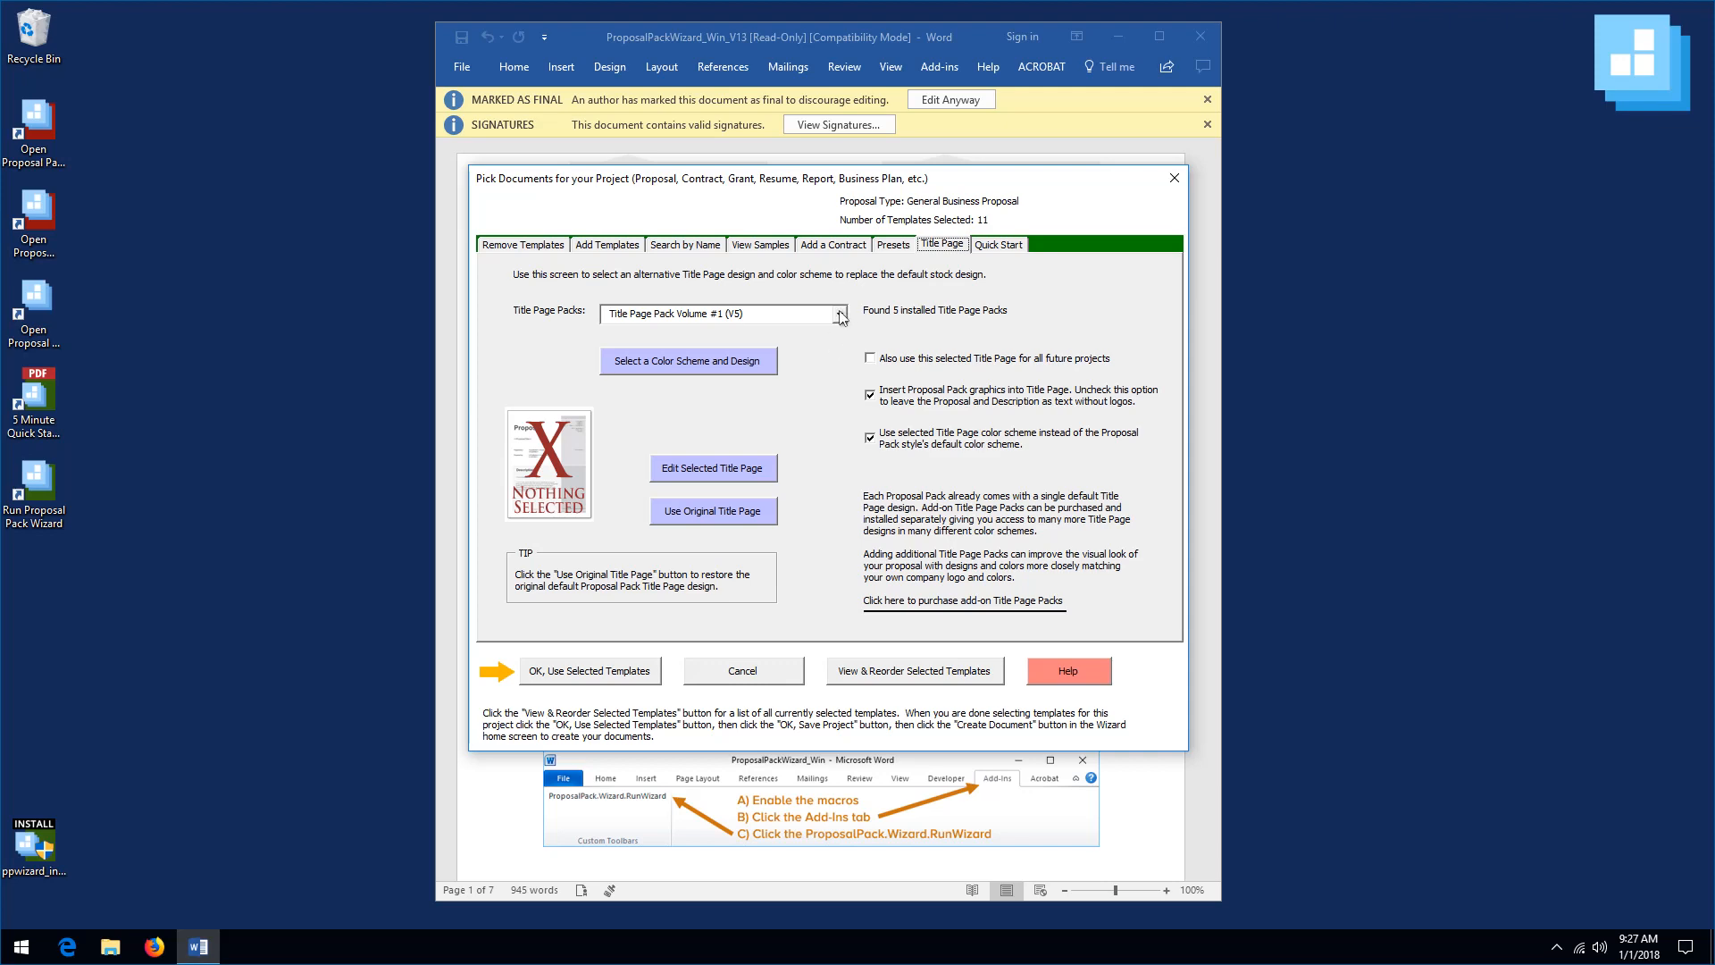
click(840, 314)
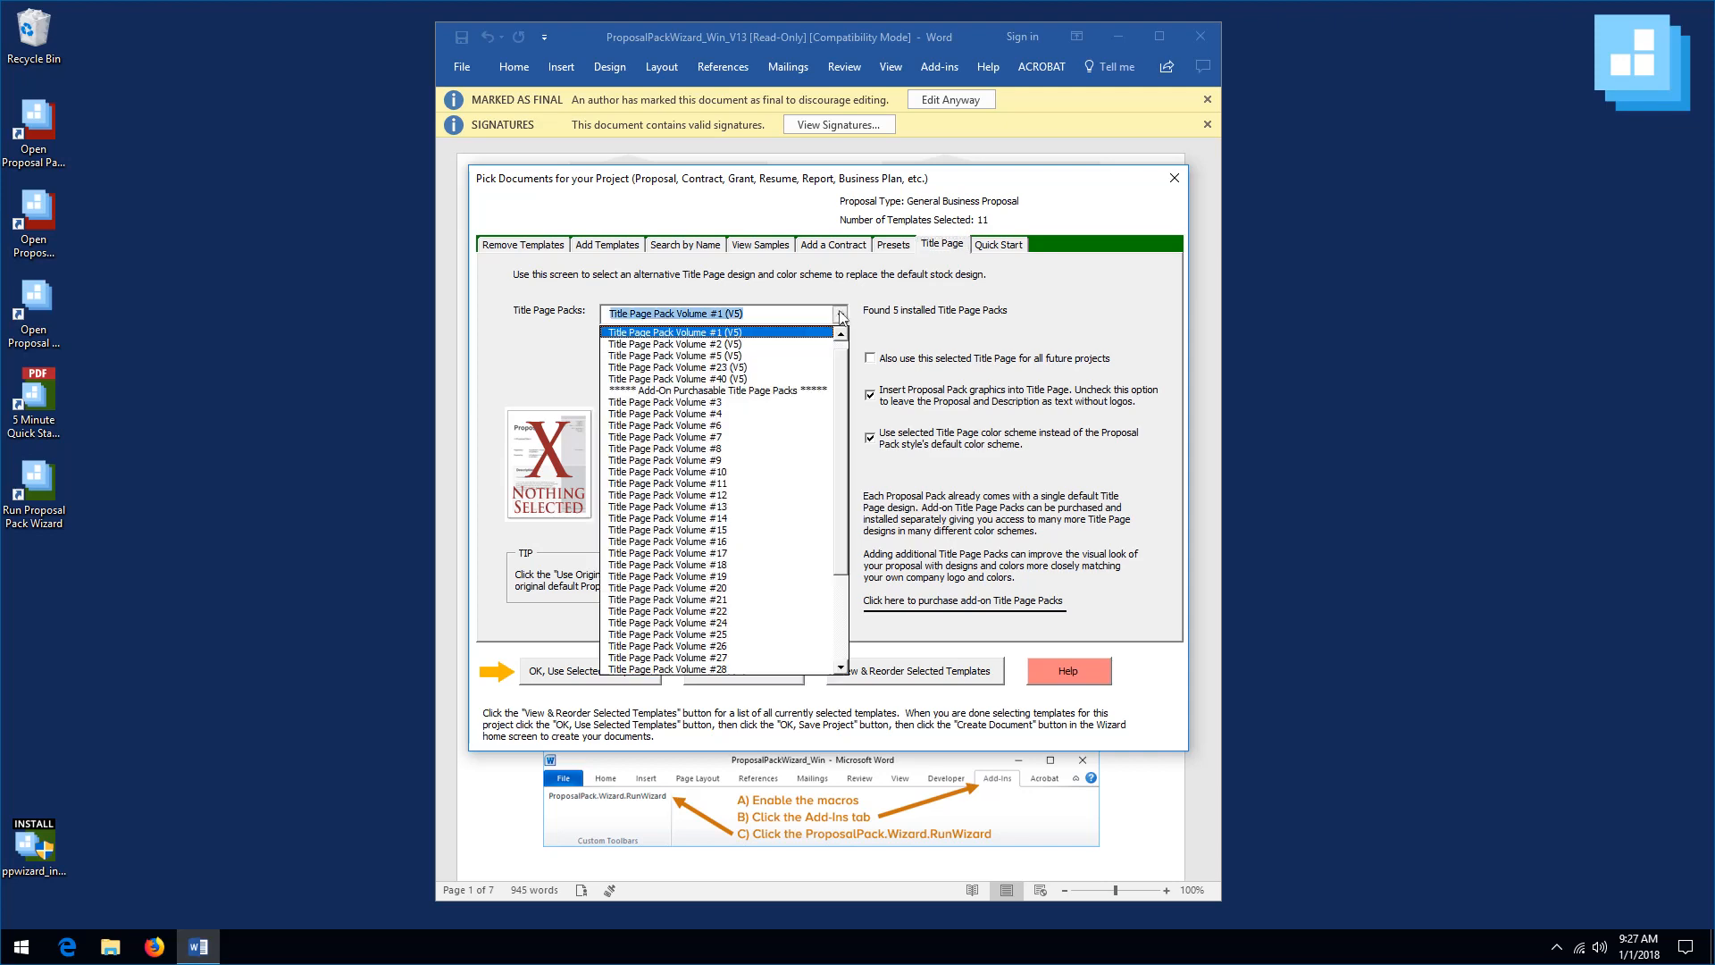
click(716, 336)
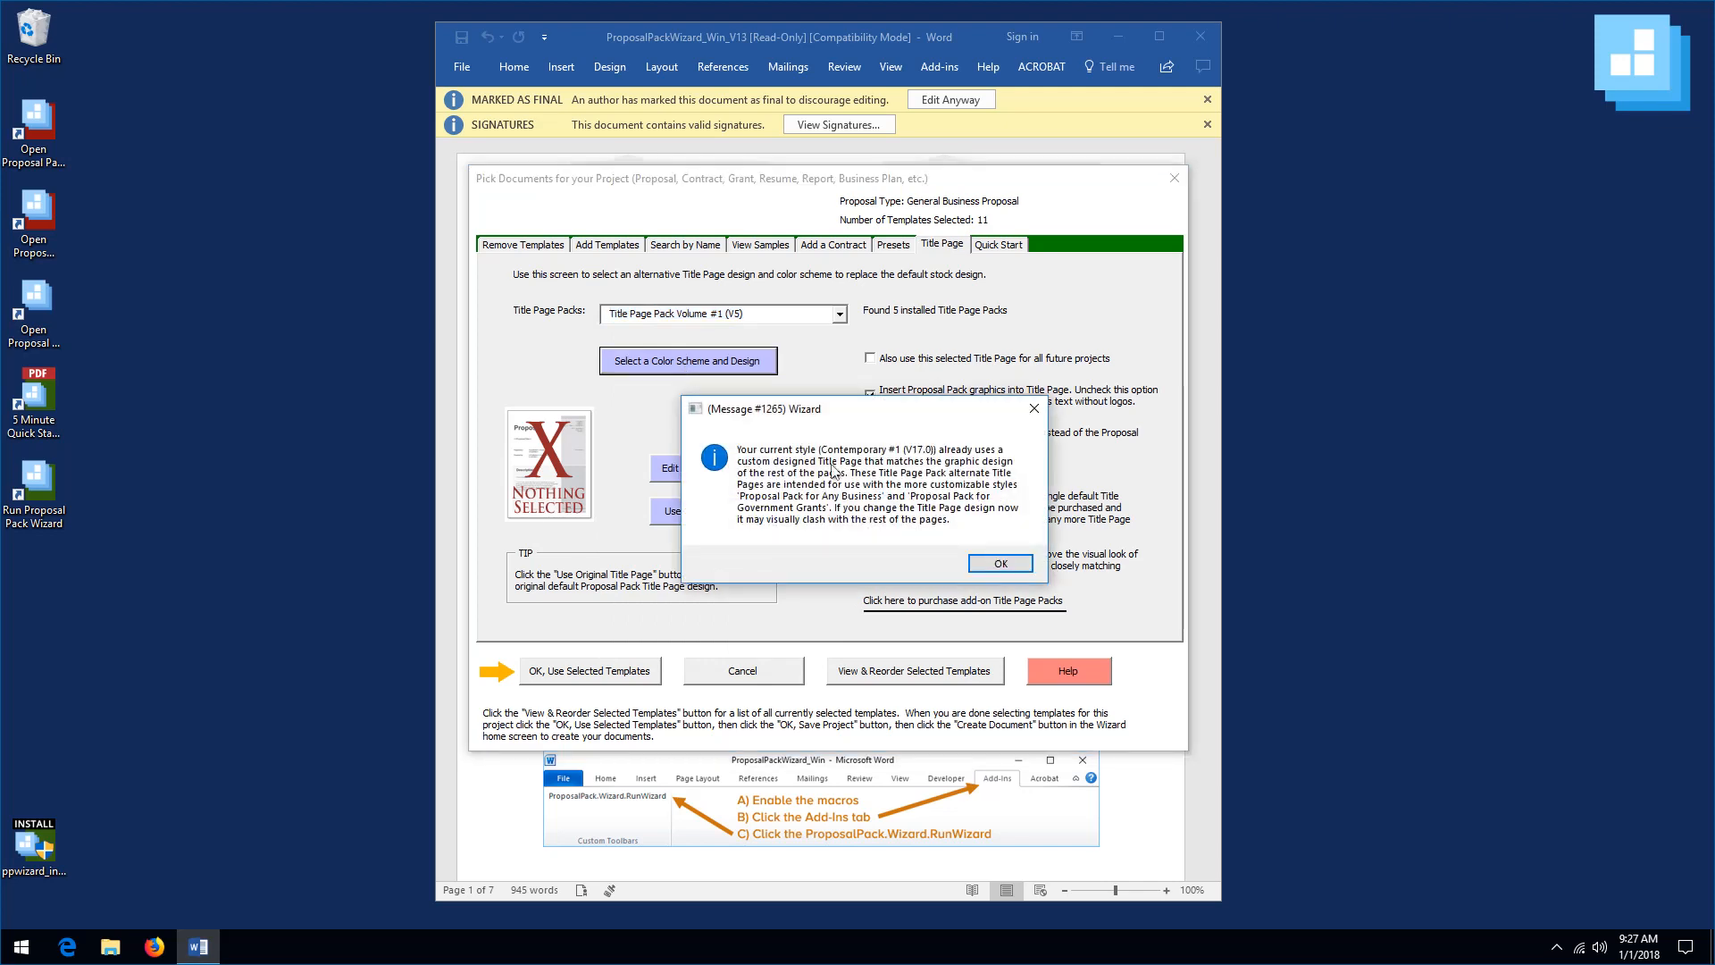
drag(934, 417, 888, 422)
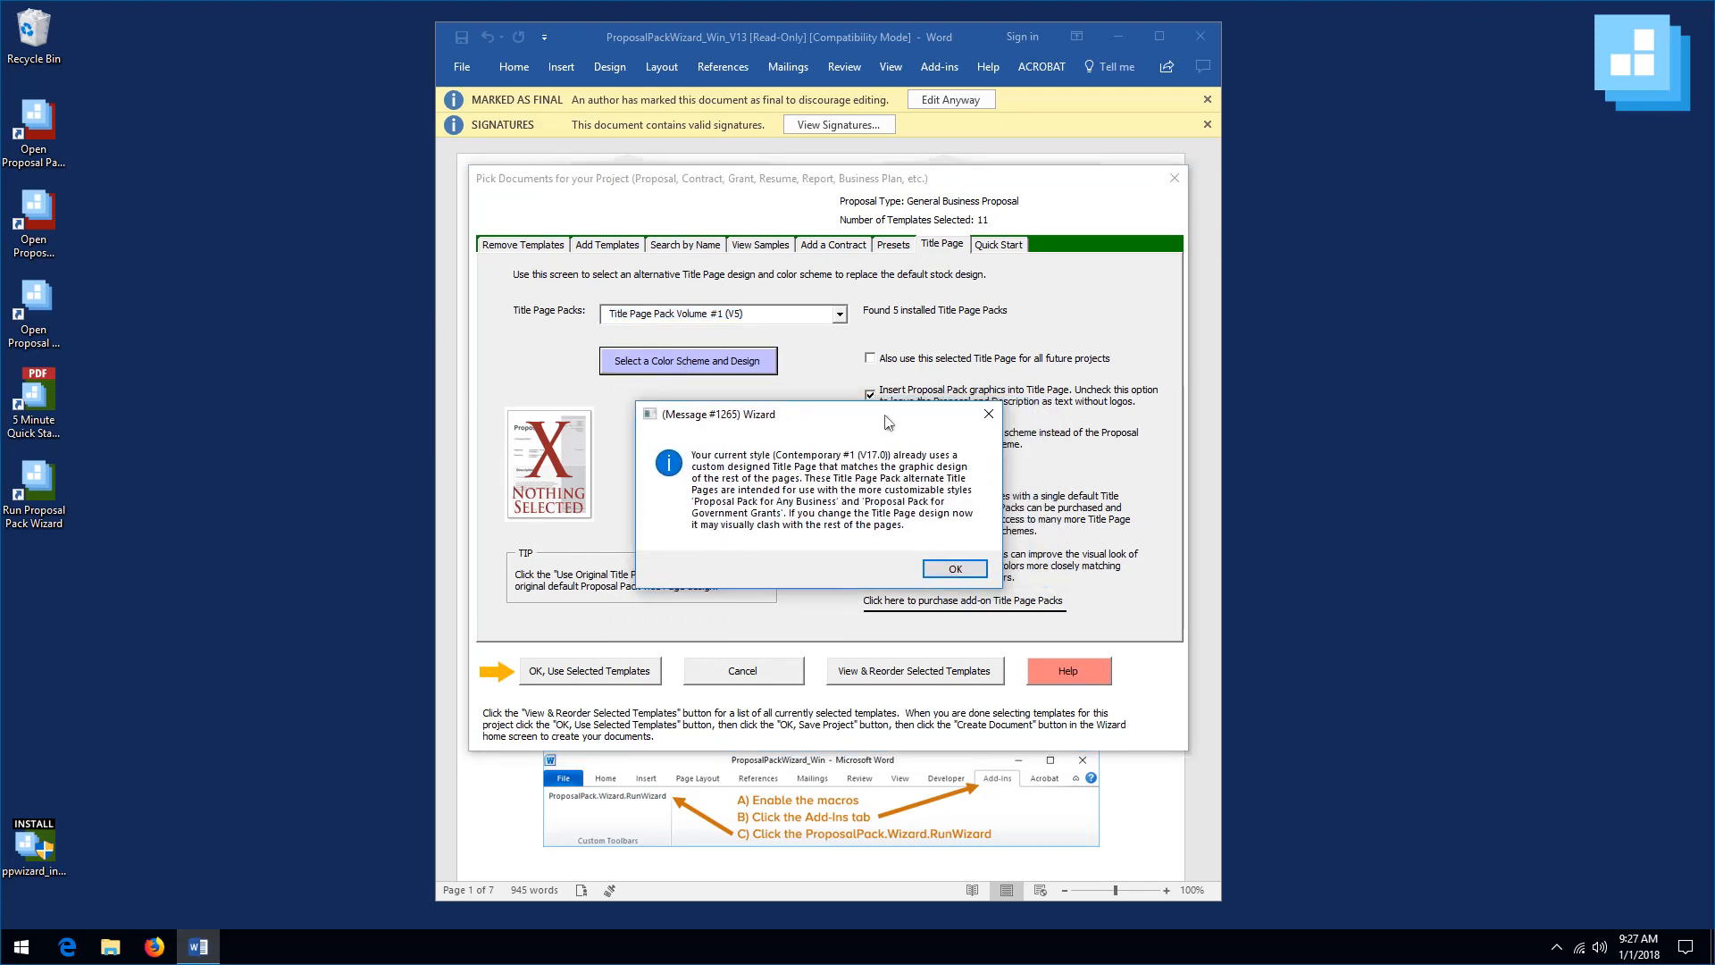
click(954, 569)
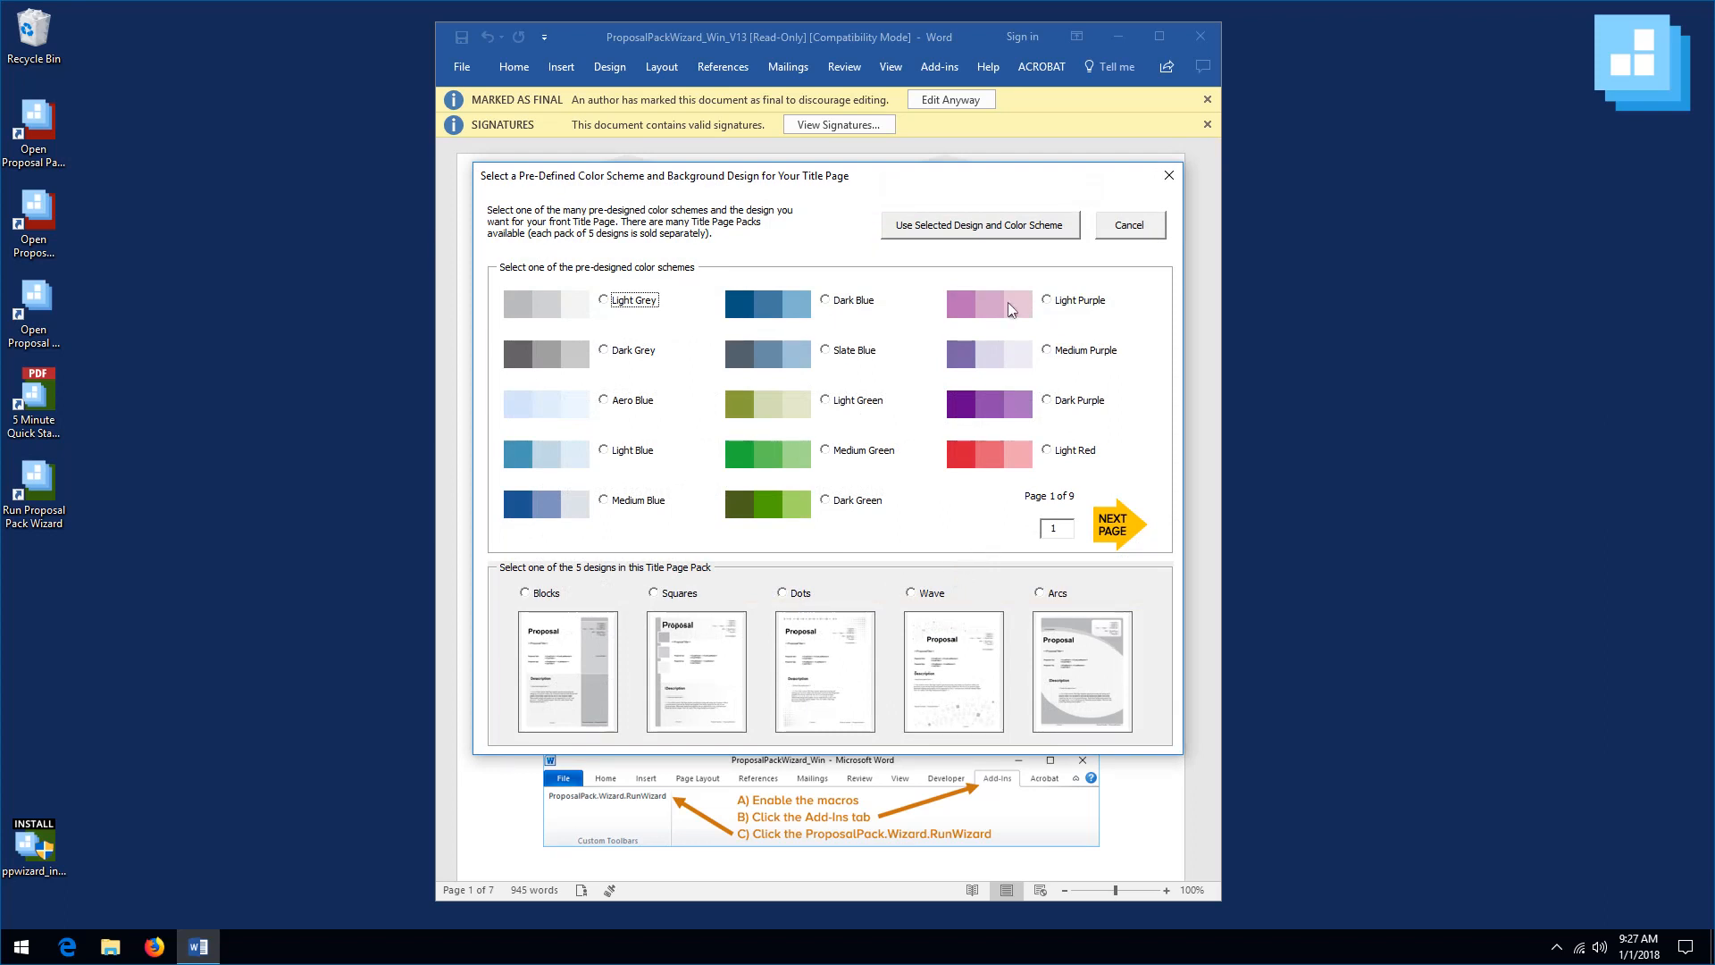
- Browse the color scheme pages, try the Patriot scheme with the Blocks design, and leave the title page selection without applying it
click(1114, 526)
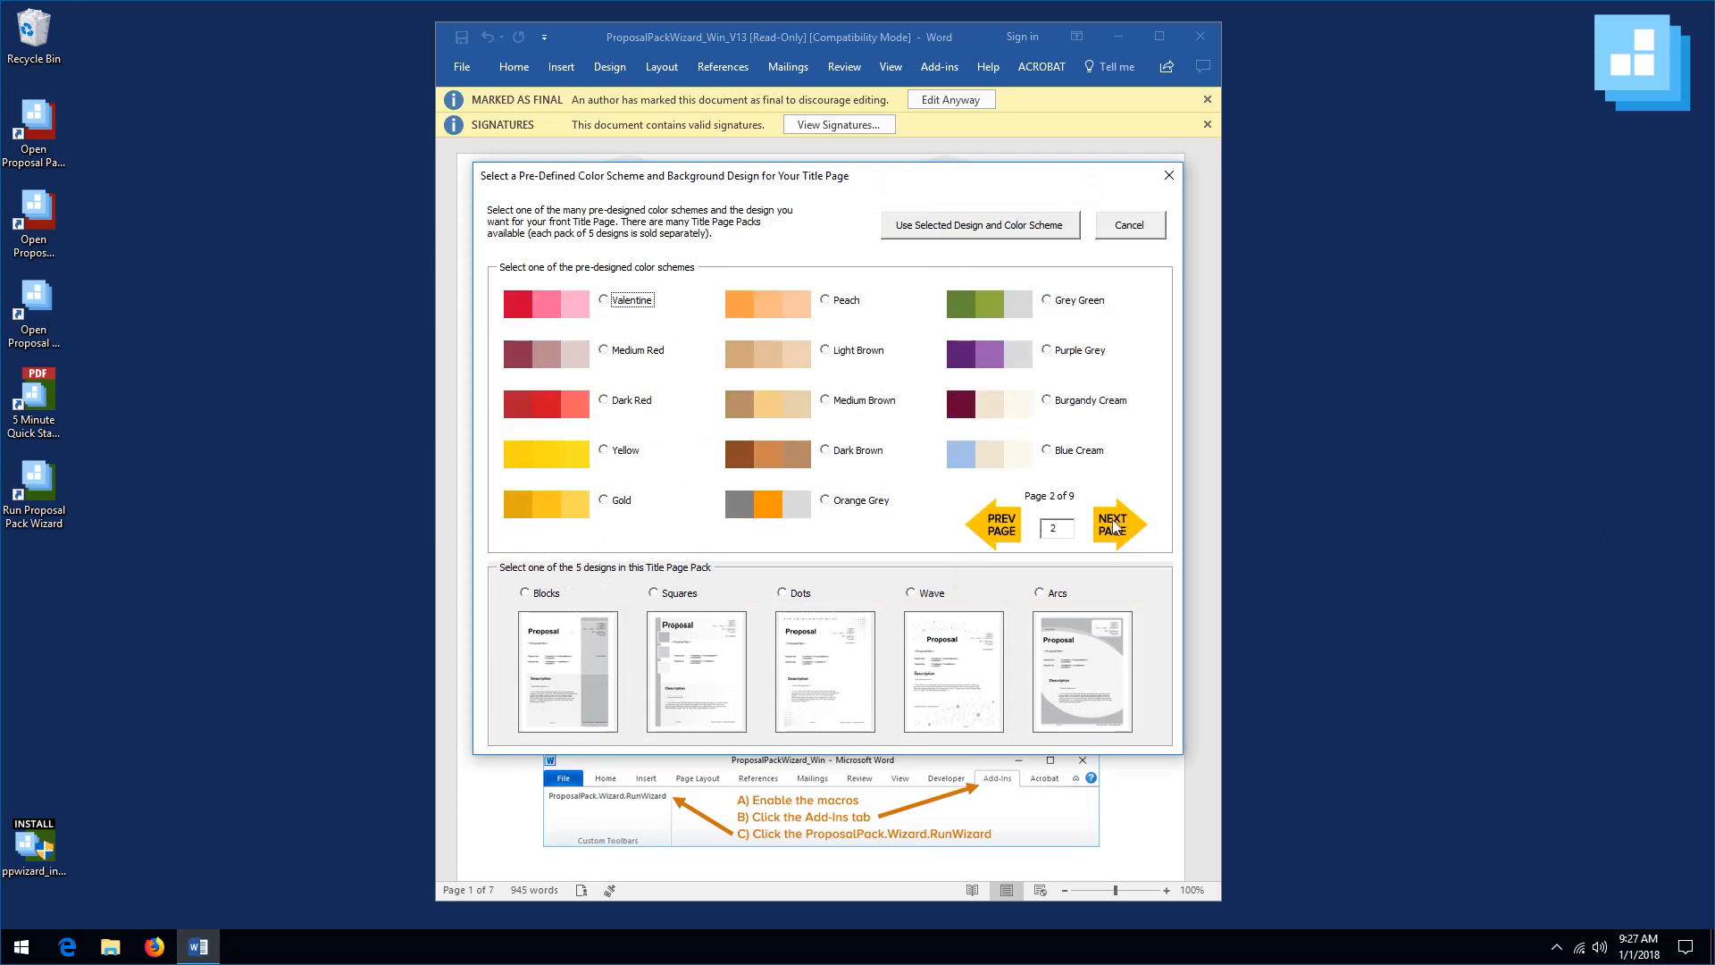
click(1114, 526)
click(1114, 526)
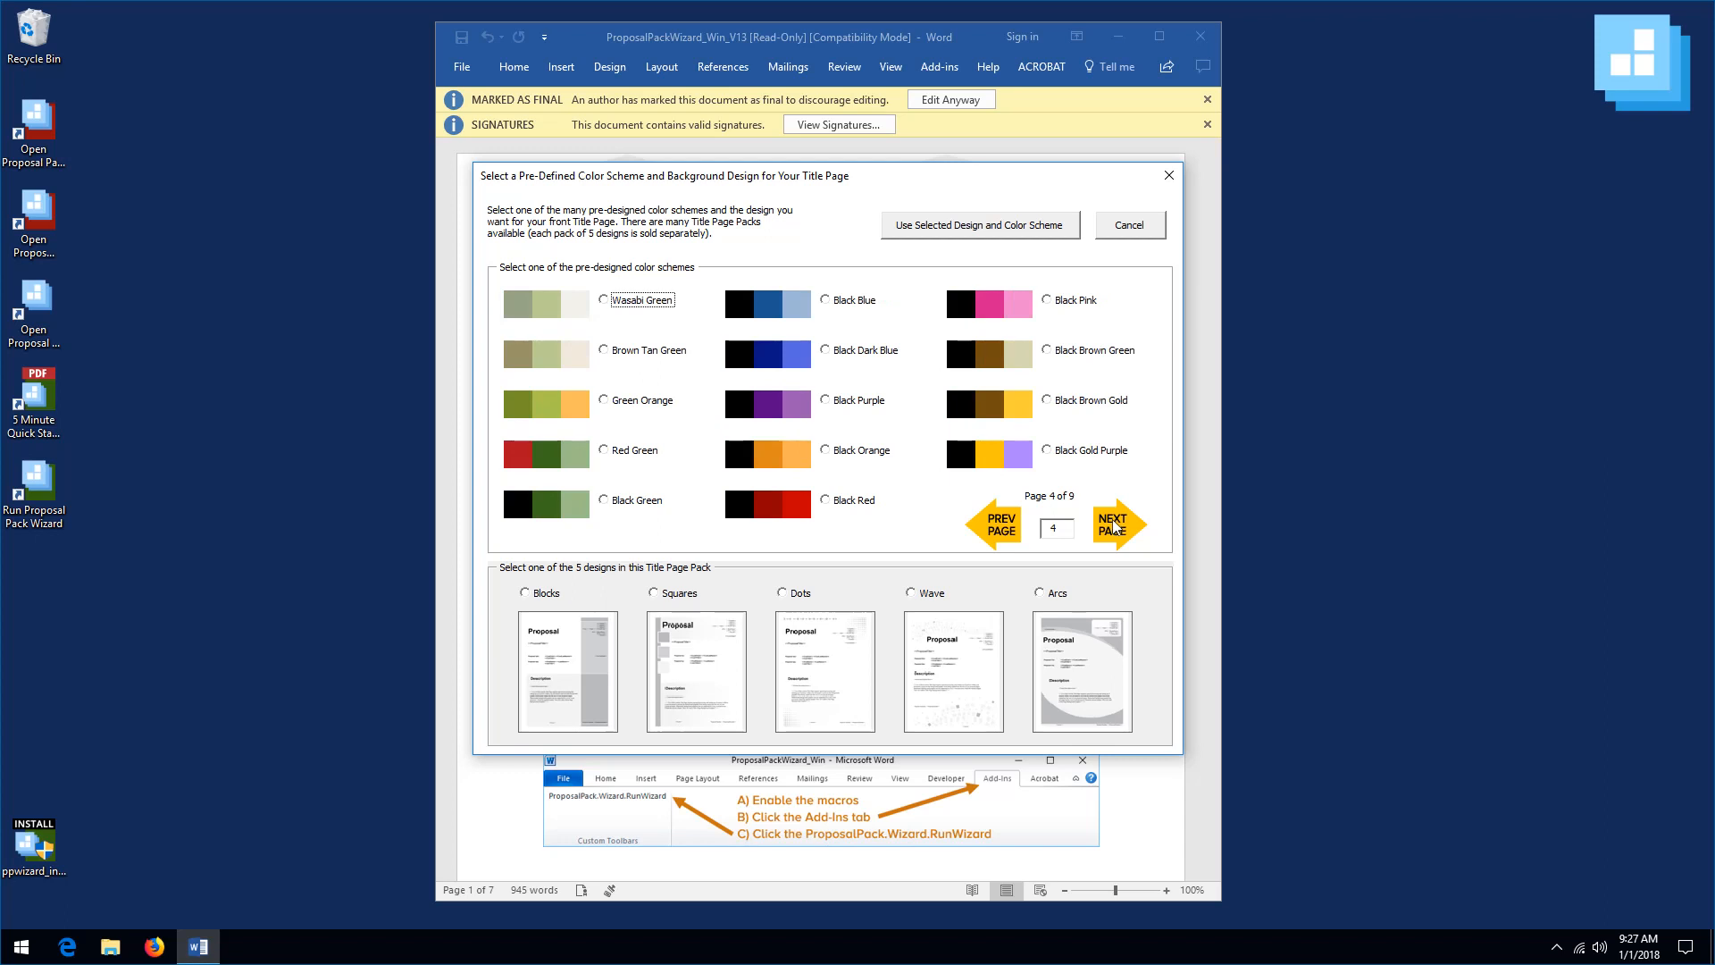
click(1114, 526)
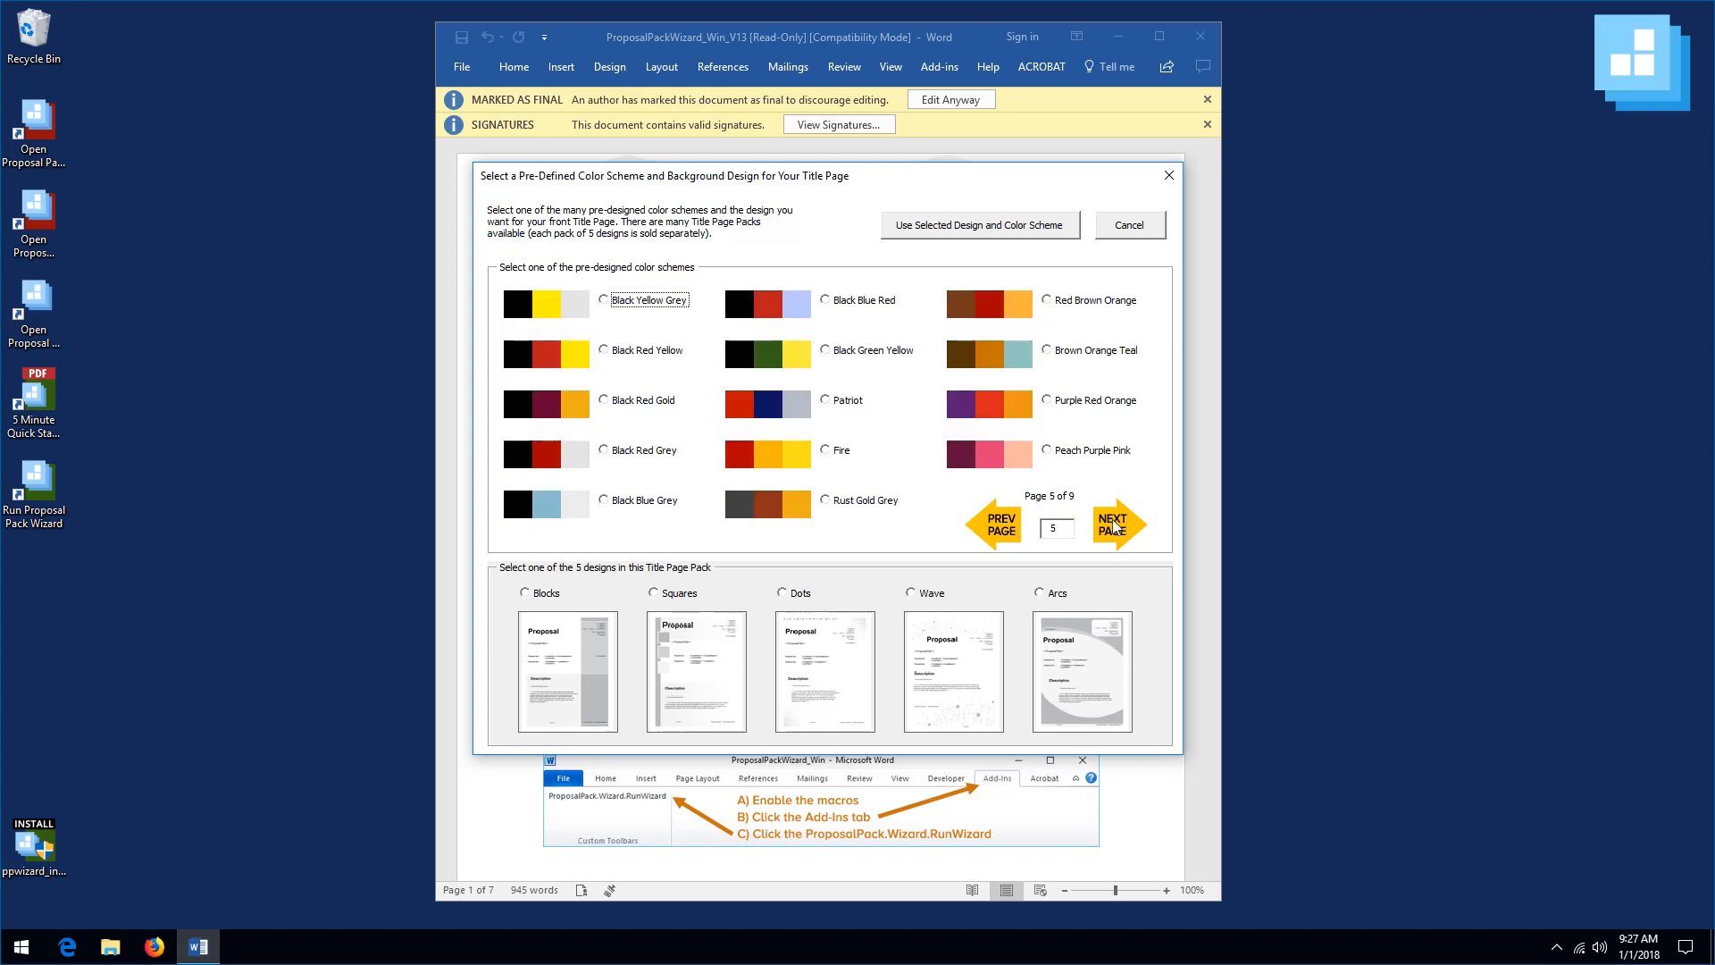
click(824, 400)
click(525, 592)
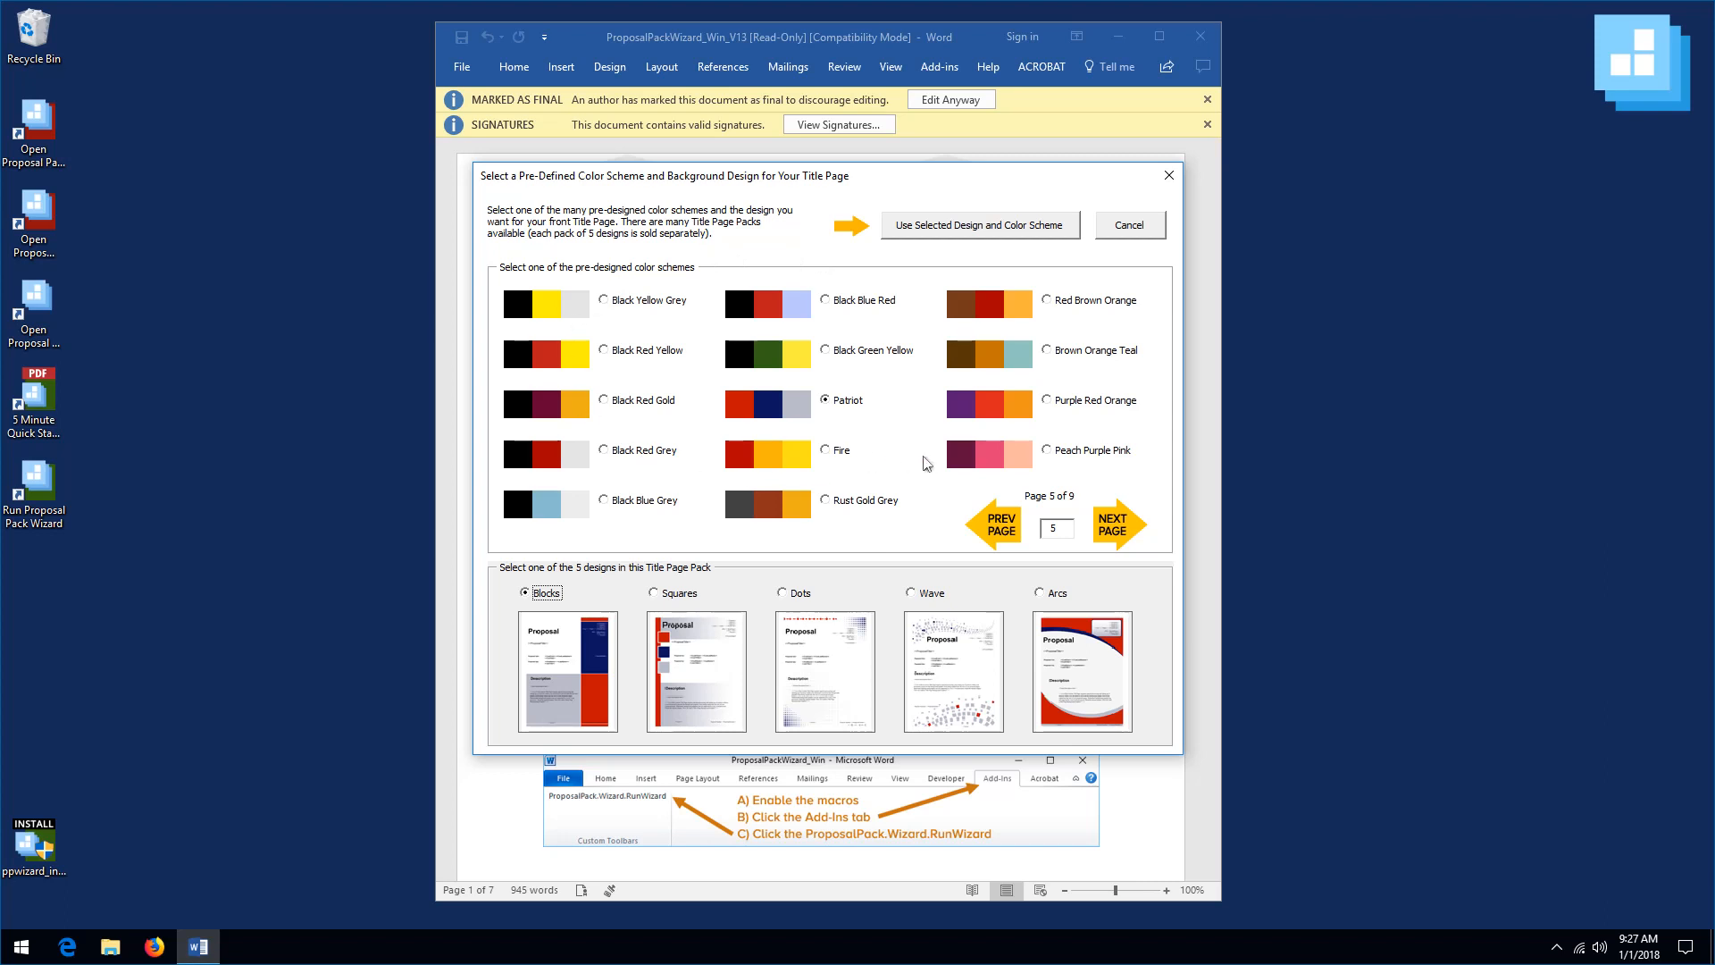
click(1125, 230)
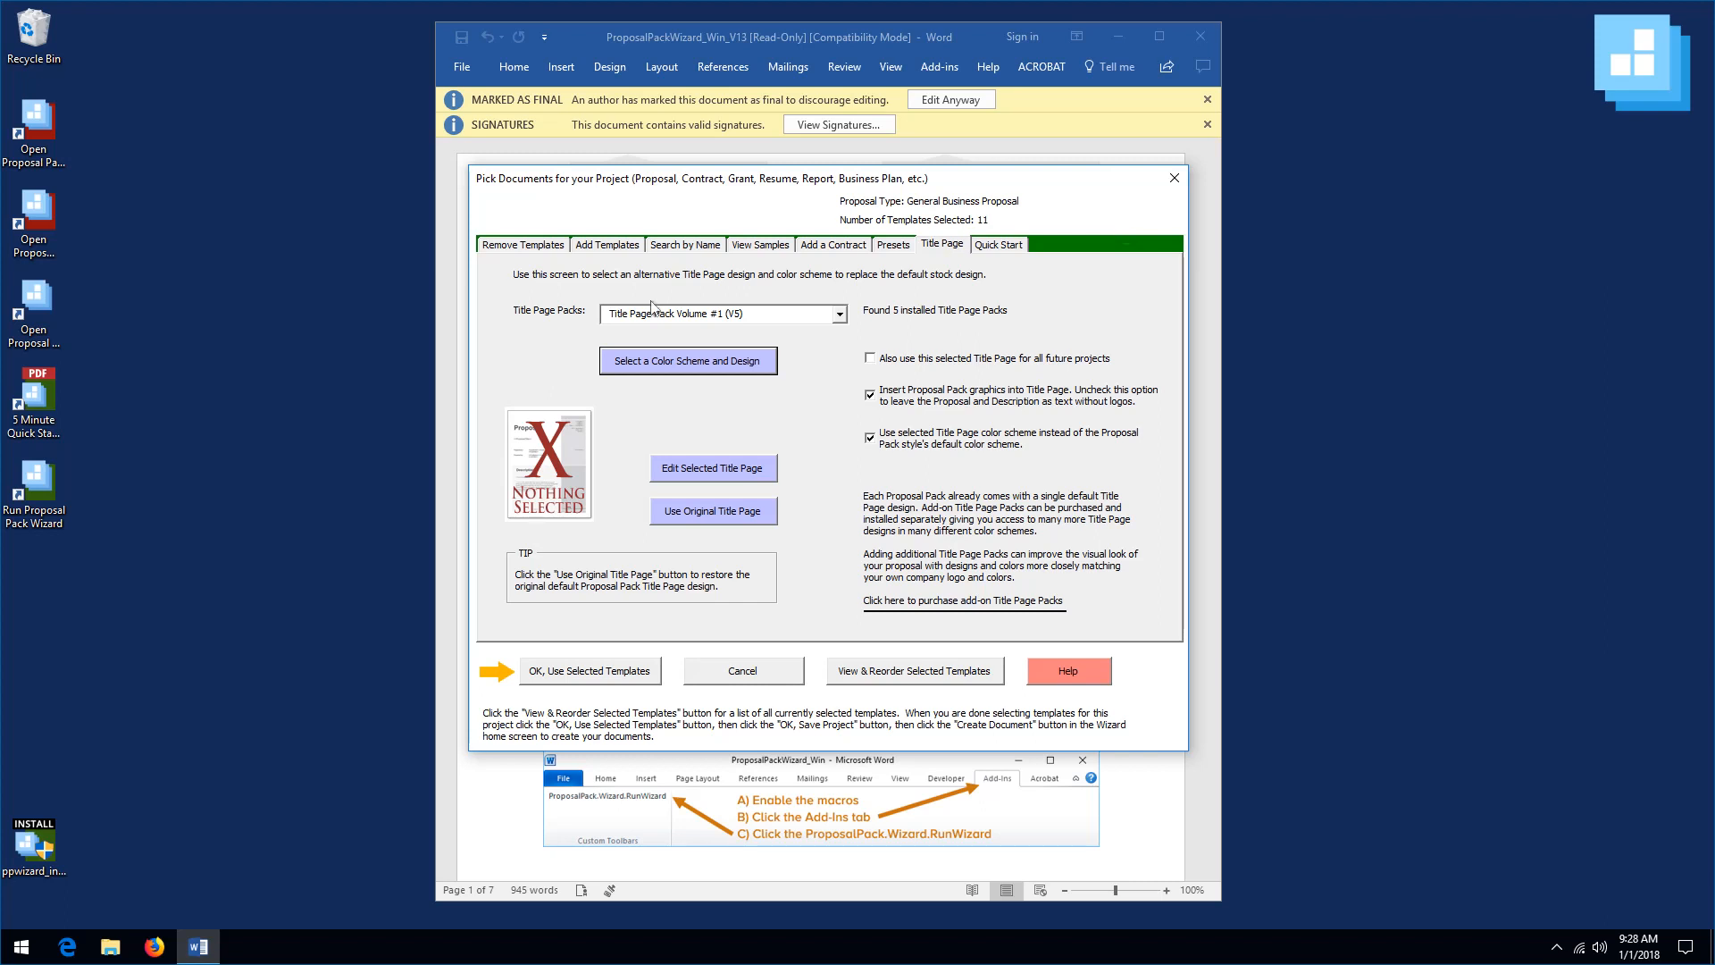
- Review the order of the selected templates and the preset options, and accept the template selection for the project
click(906, 678)
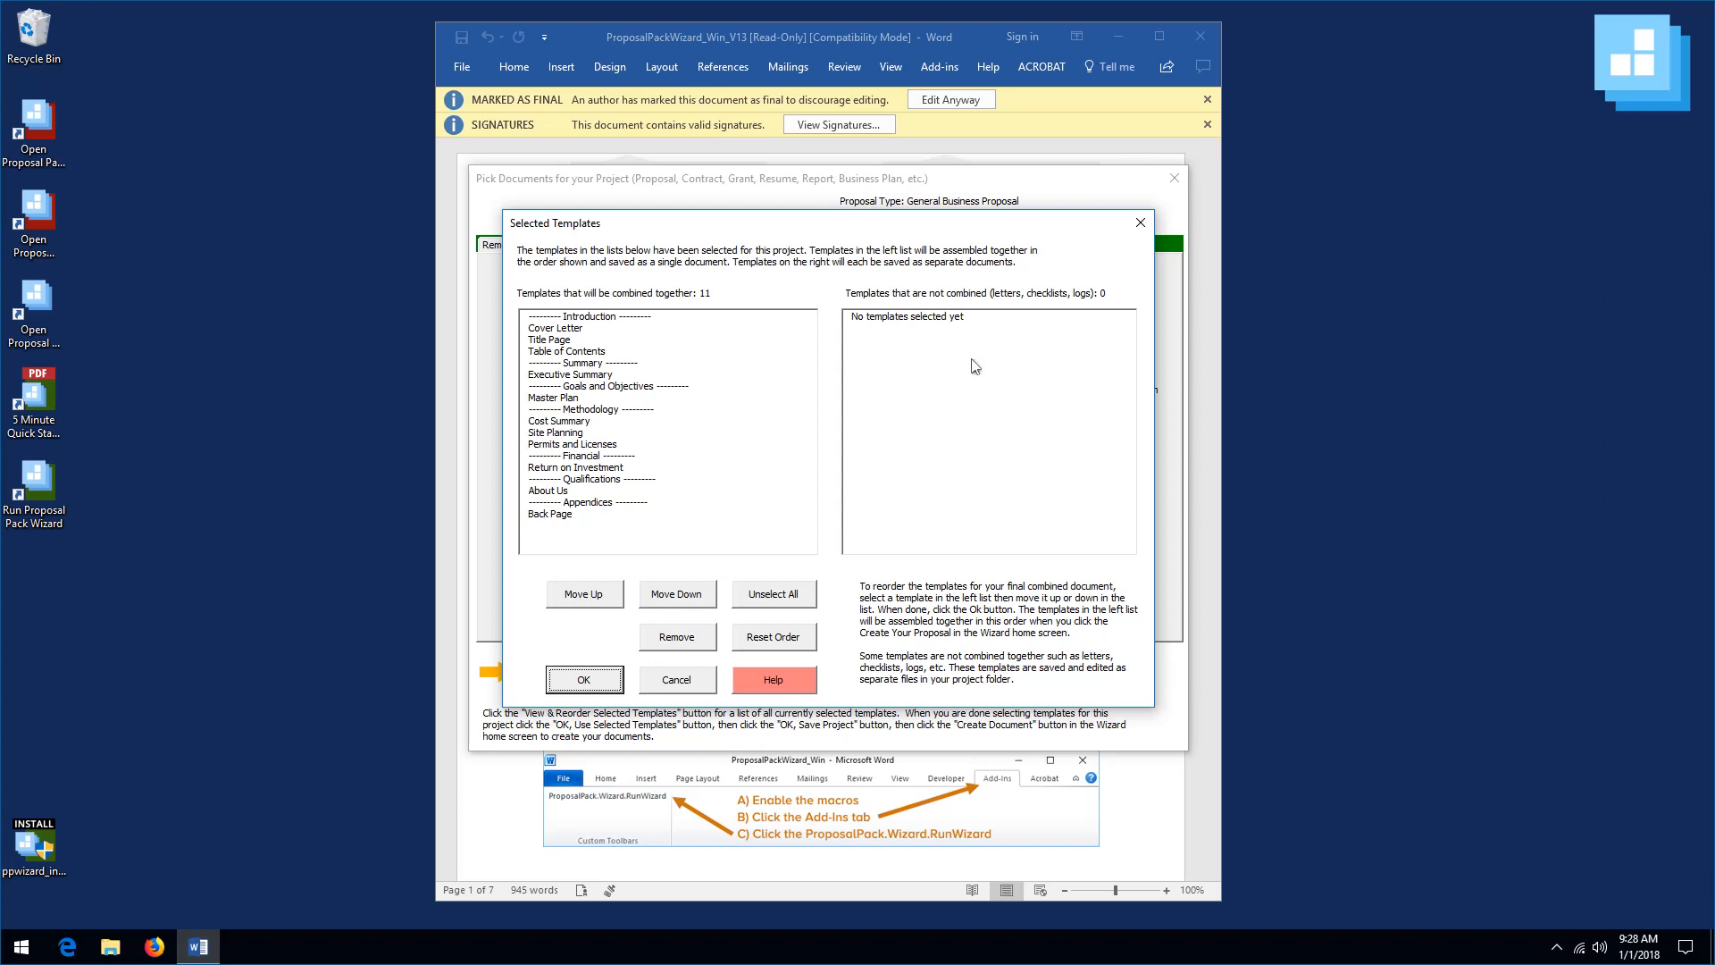
click(578, 682)
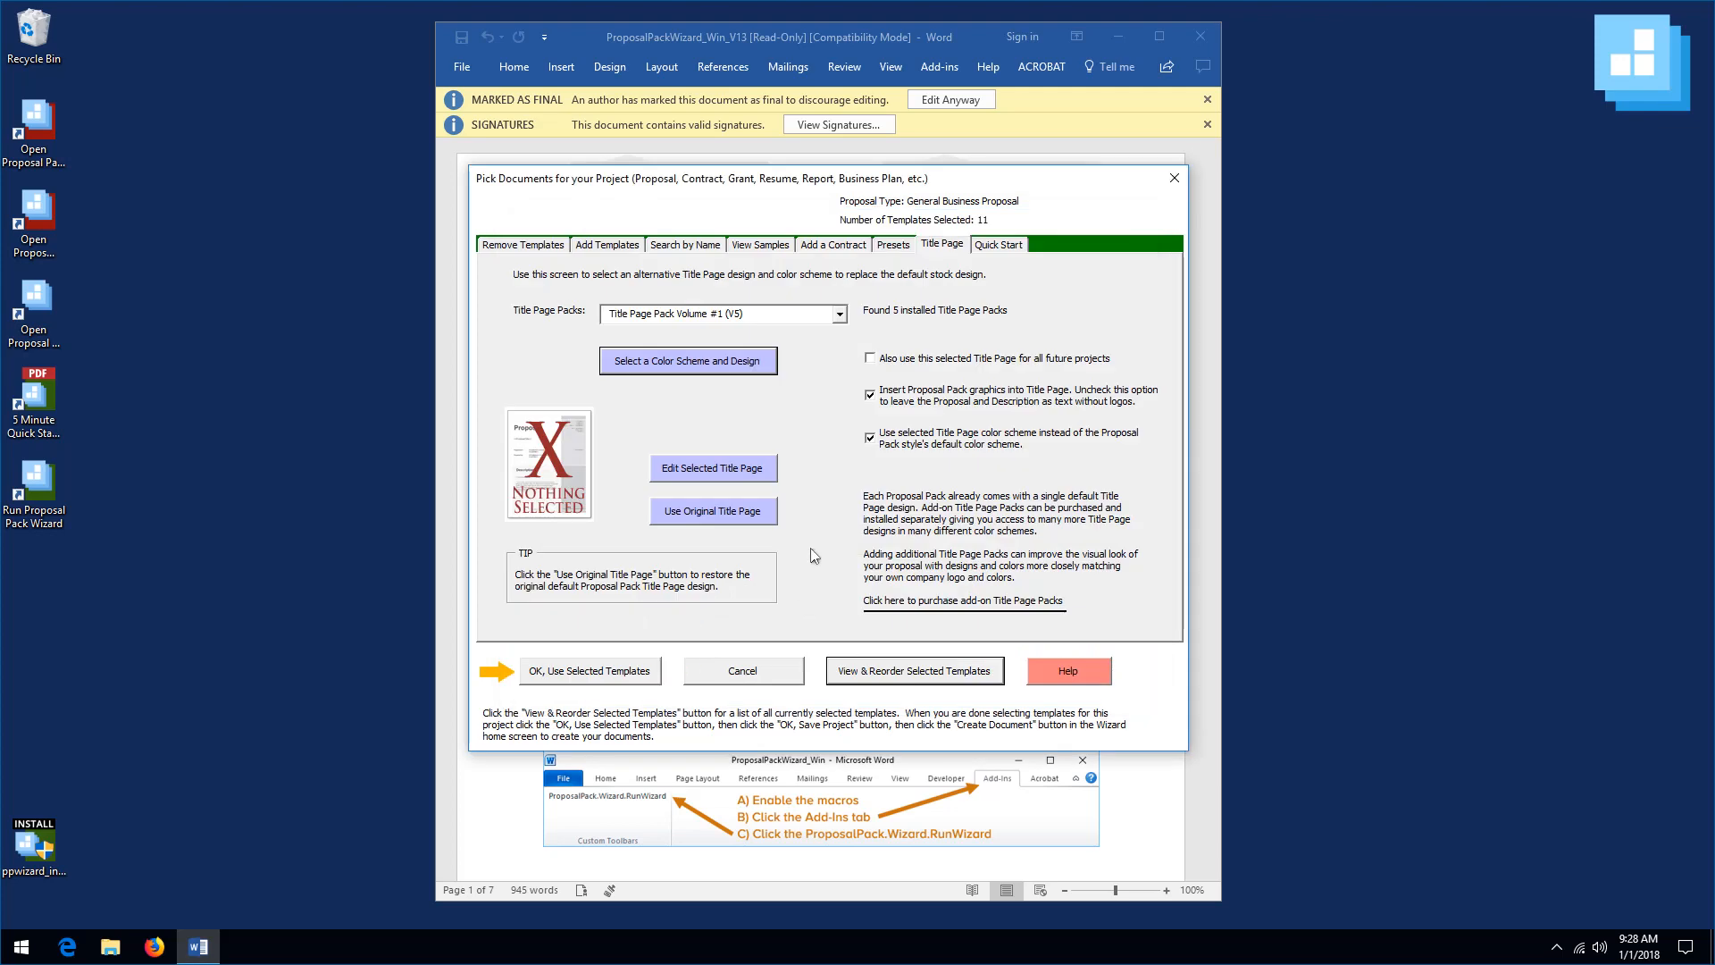
click(892, 245)
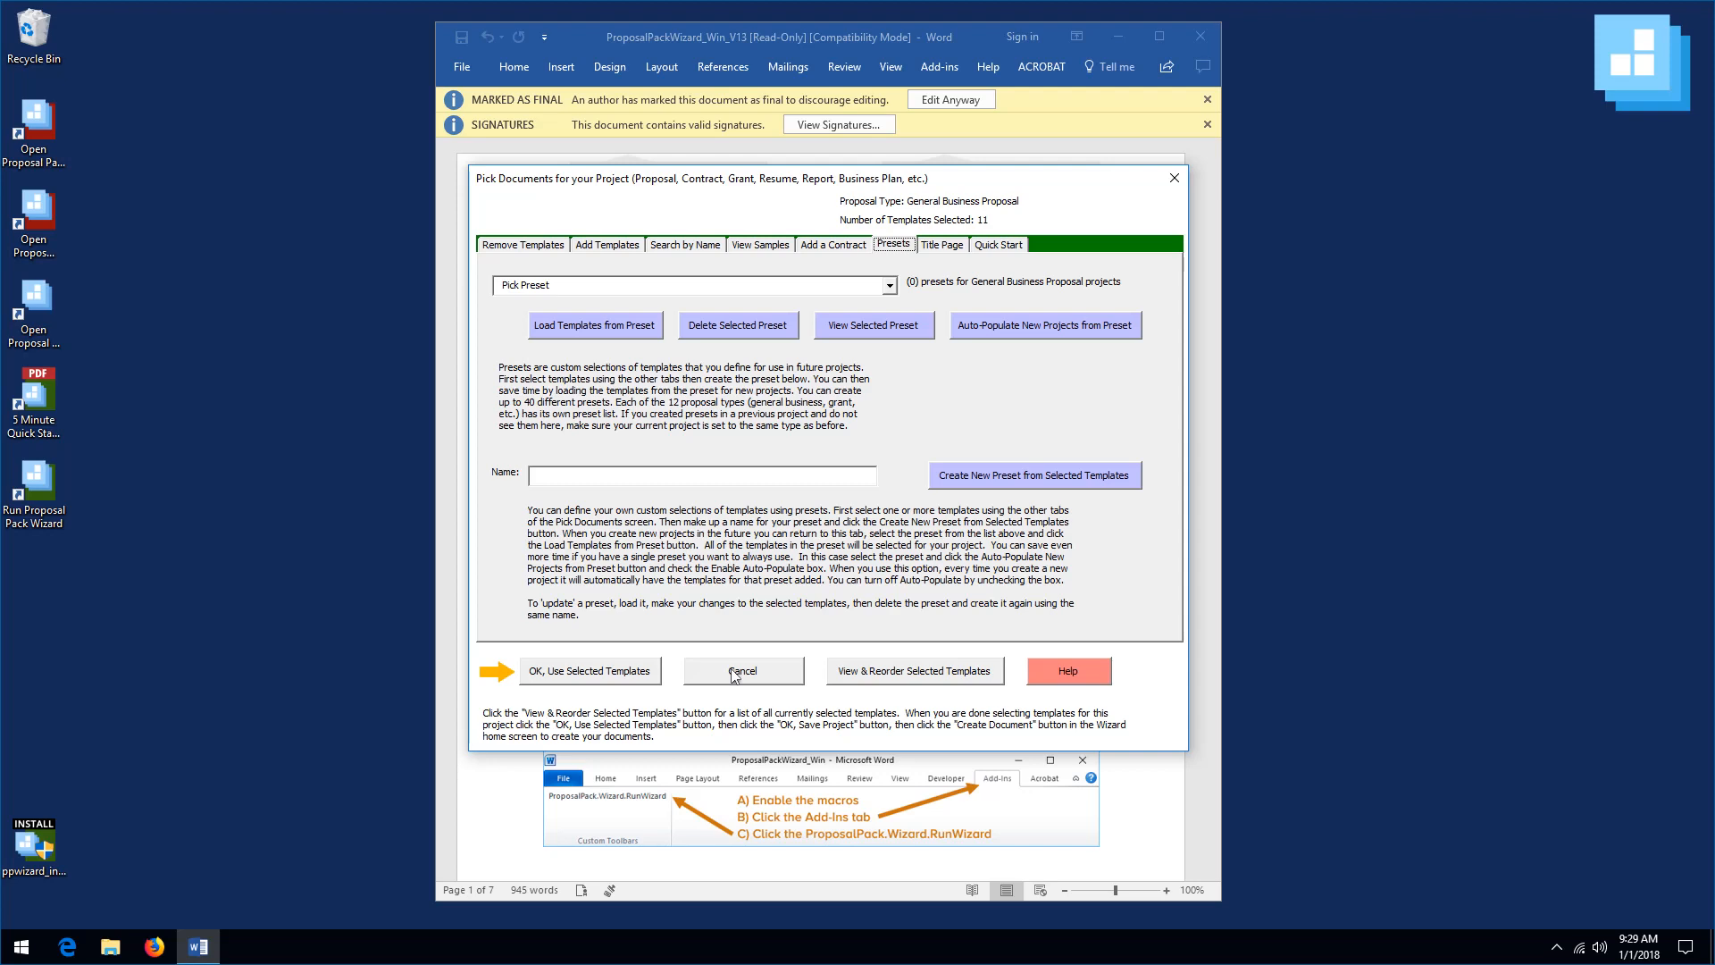
click(599, 676)
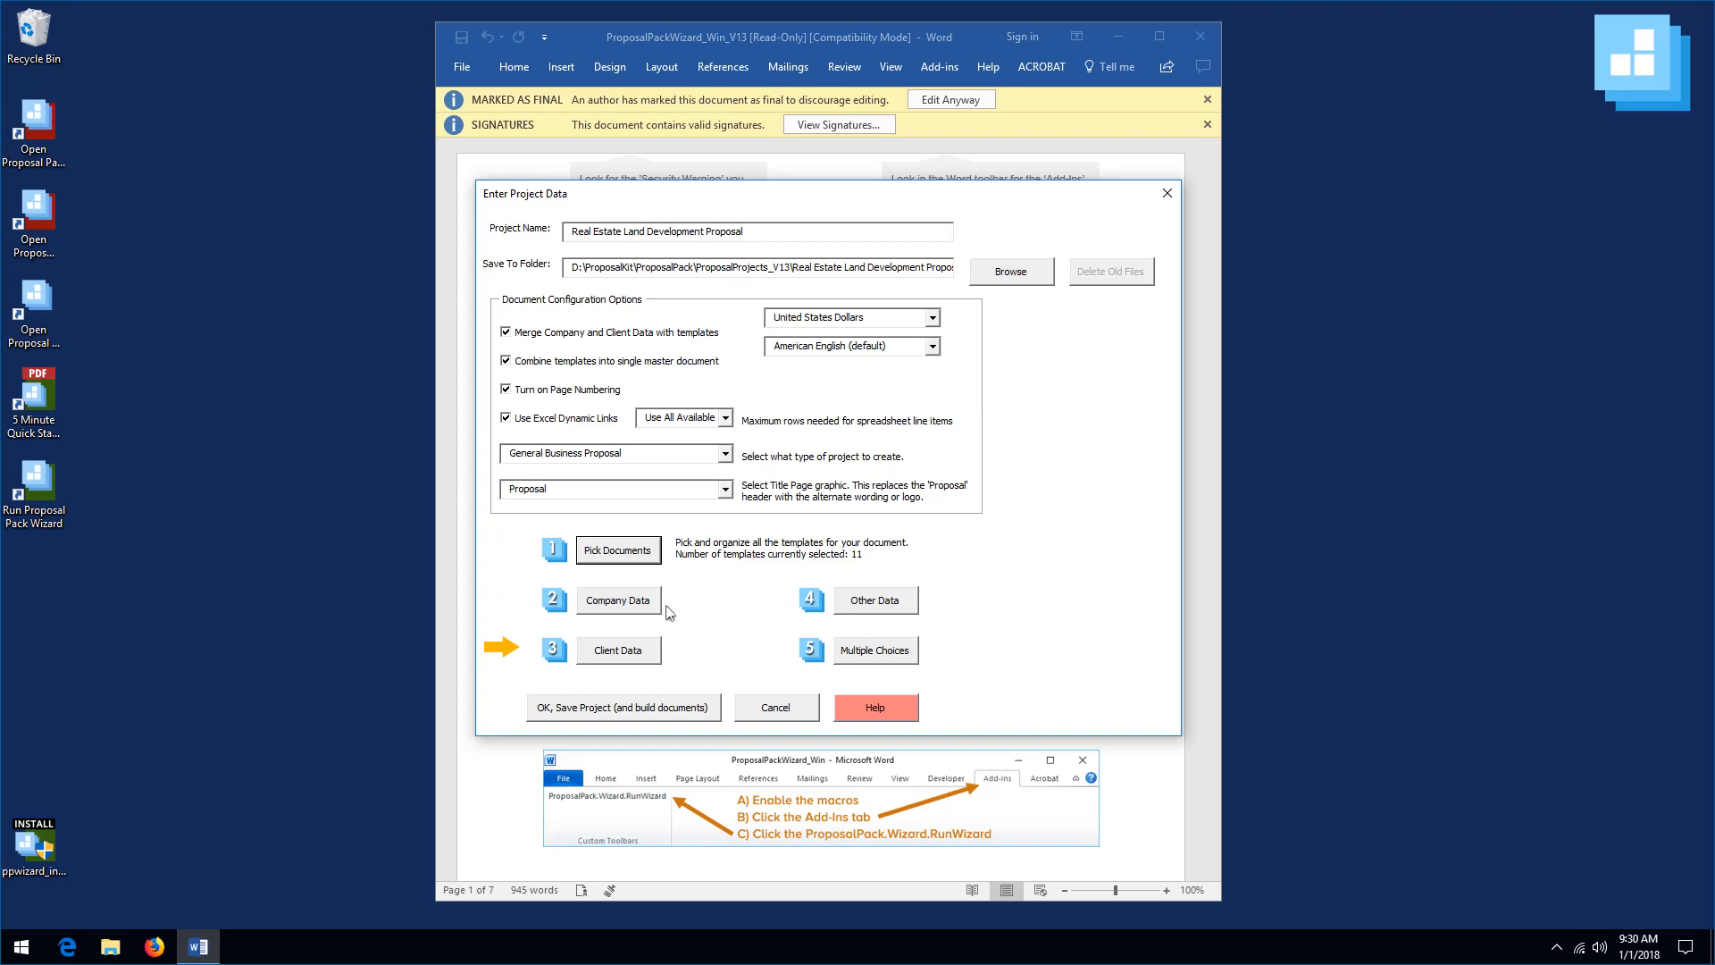
- Review and accept the pre-filled company information and client data for the project
click(619, 601)
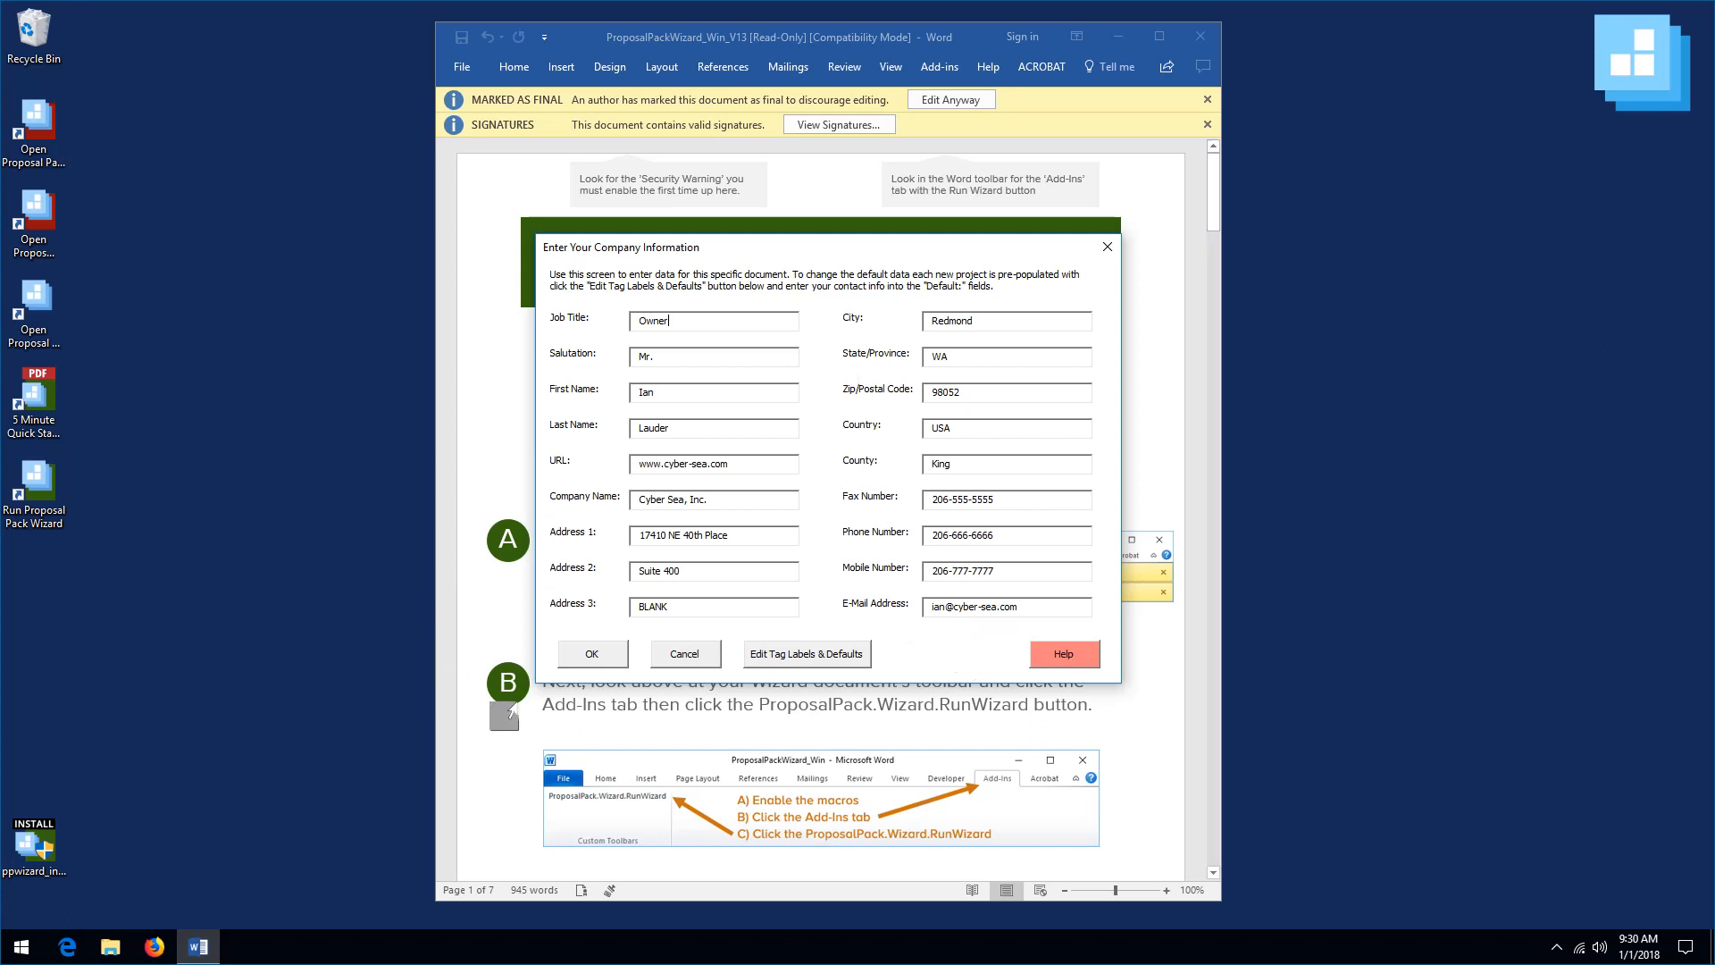
click(580, 661)
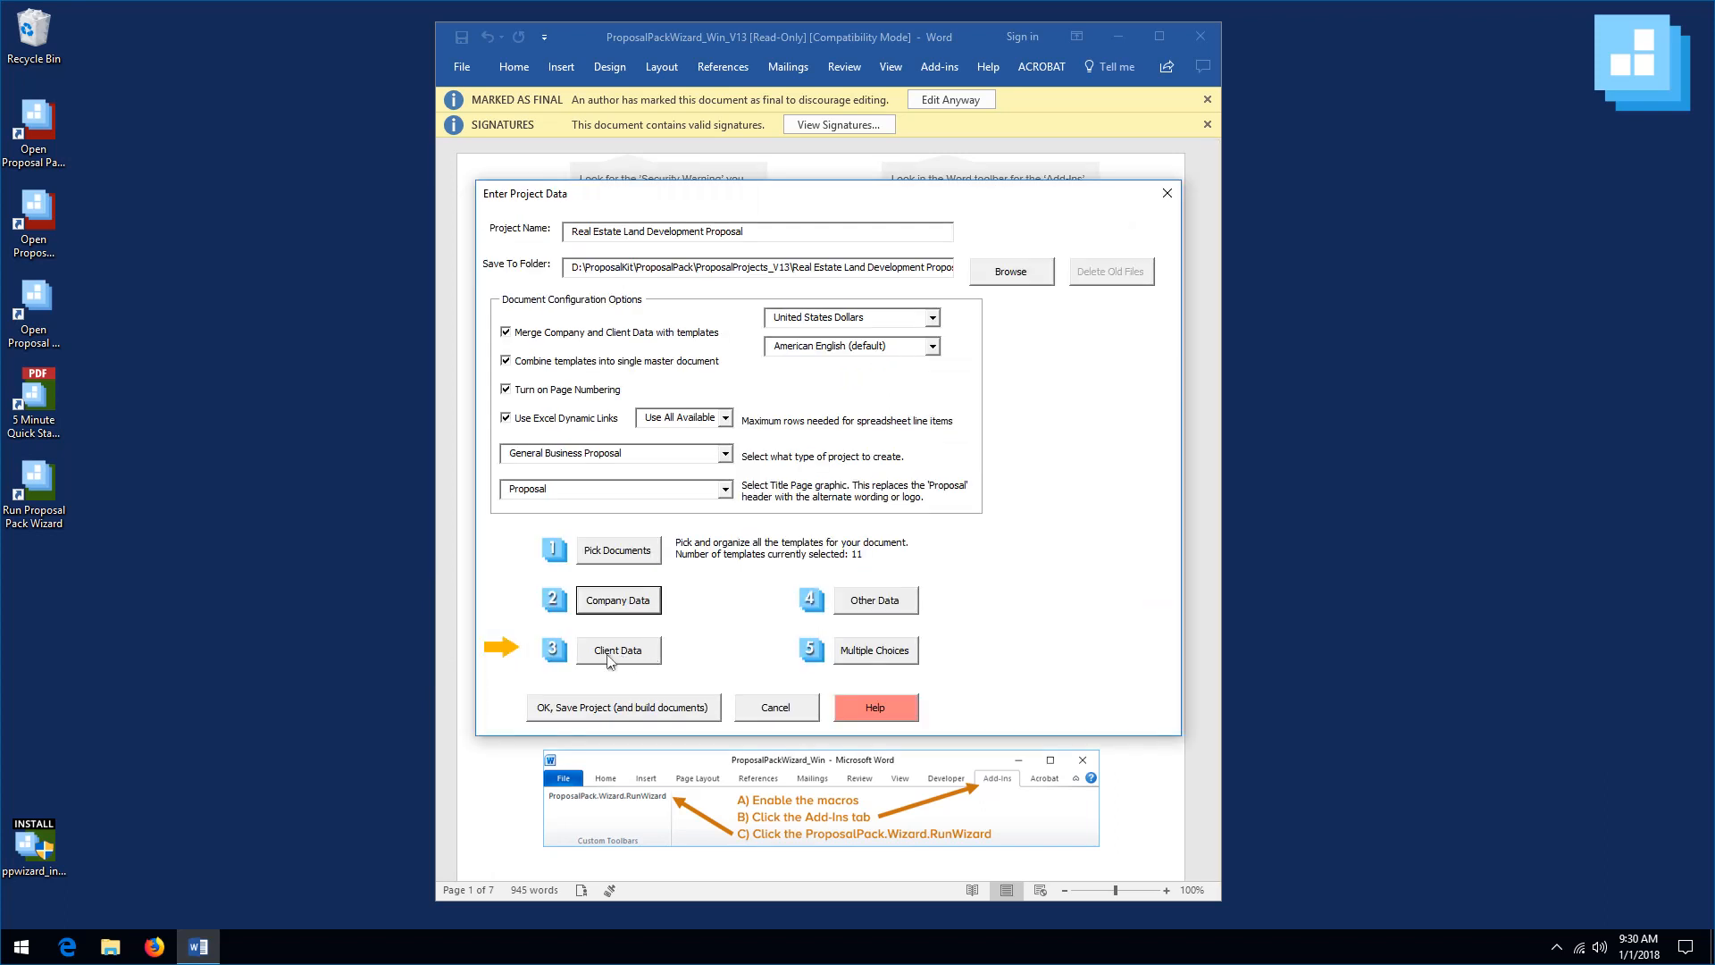
click(610, 655)
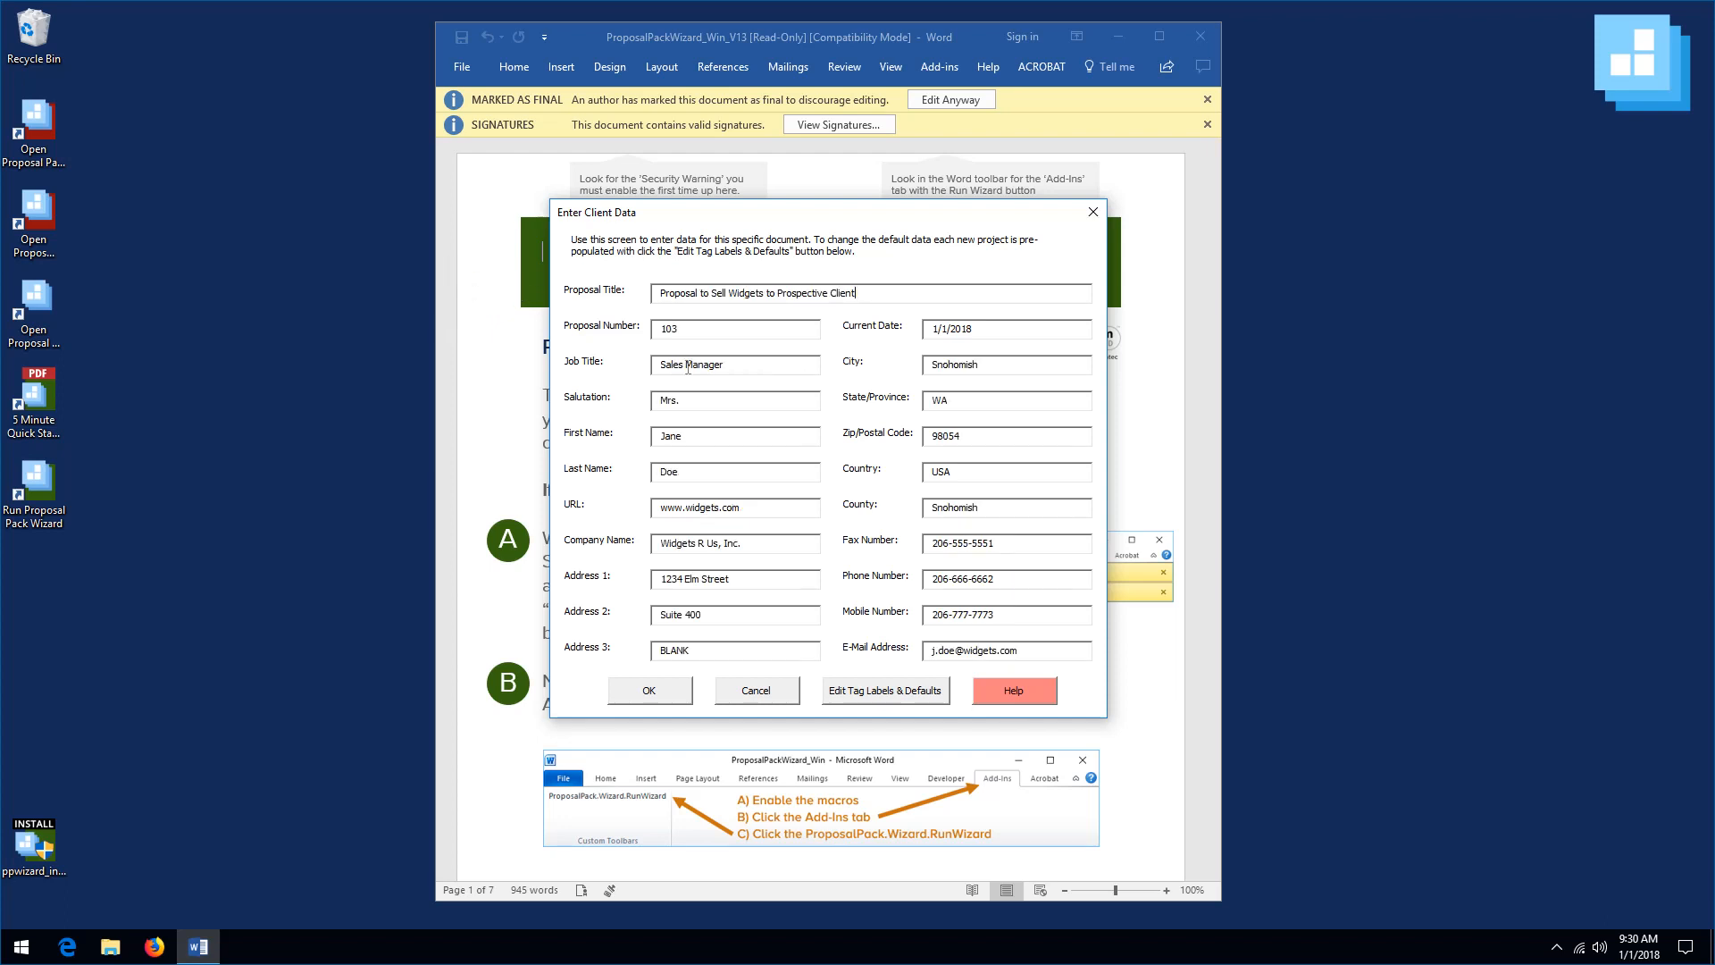
click(664, 693)
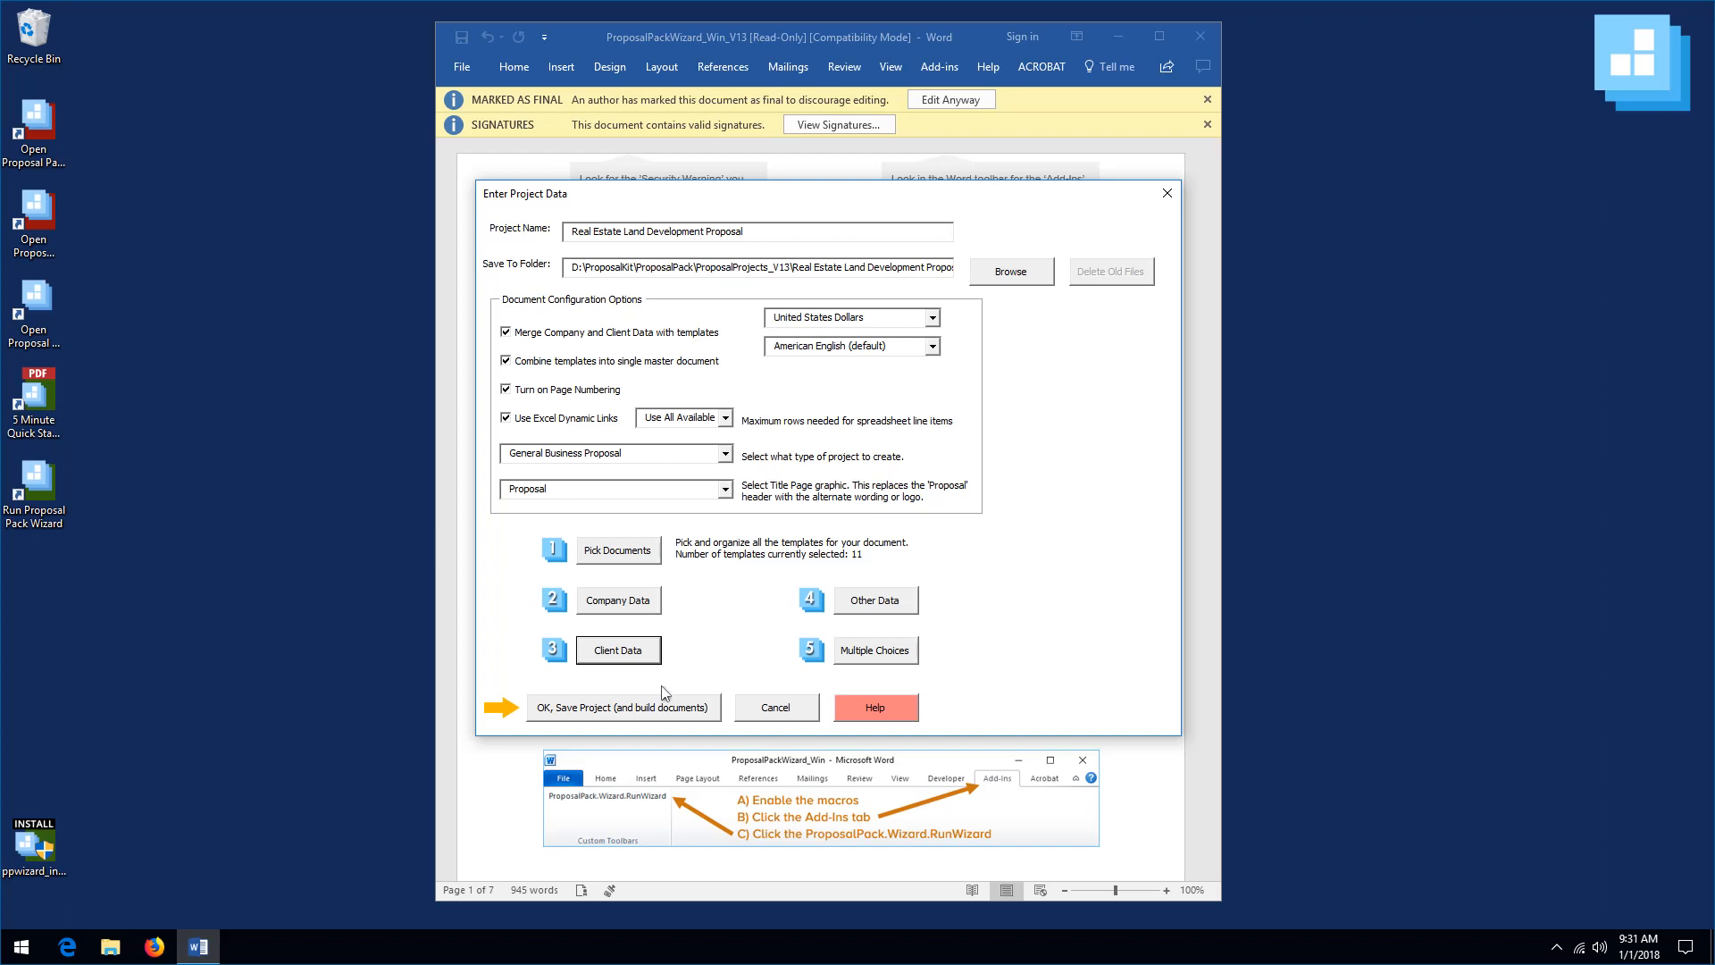
- Save the project, build its documents, and open them for editing with the linked data updated
click(620, 710)
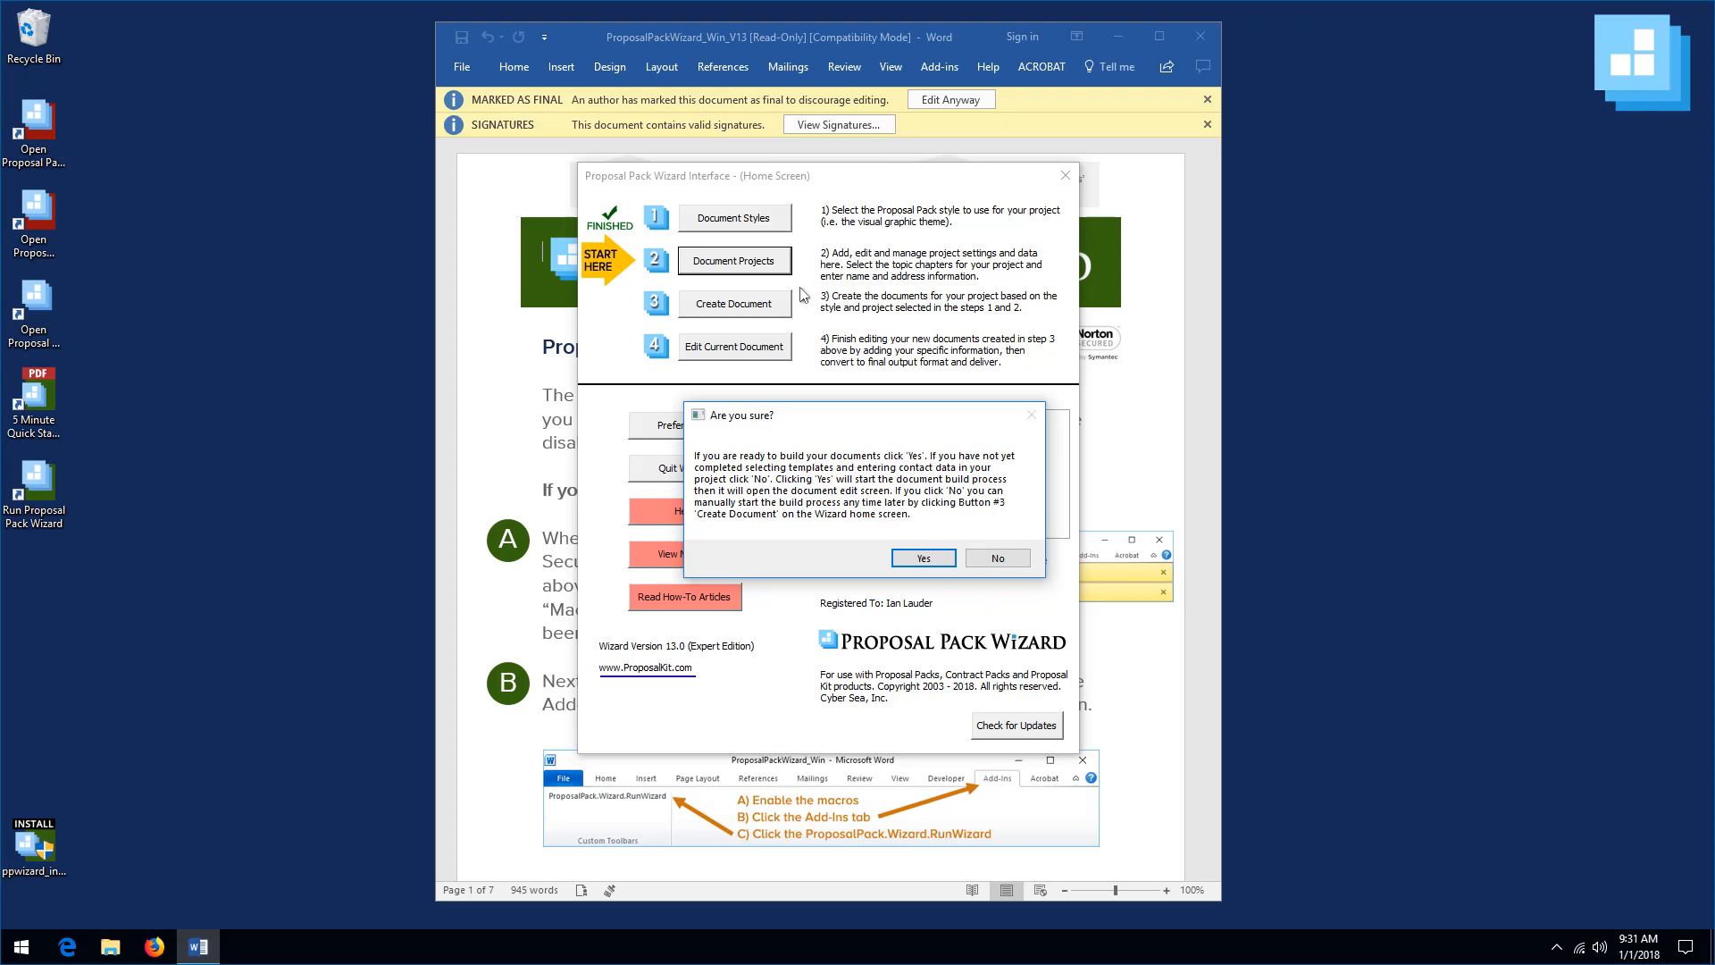
click(917, 559)
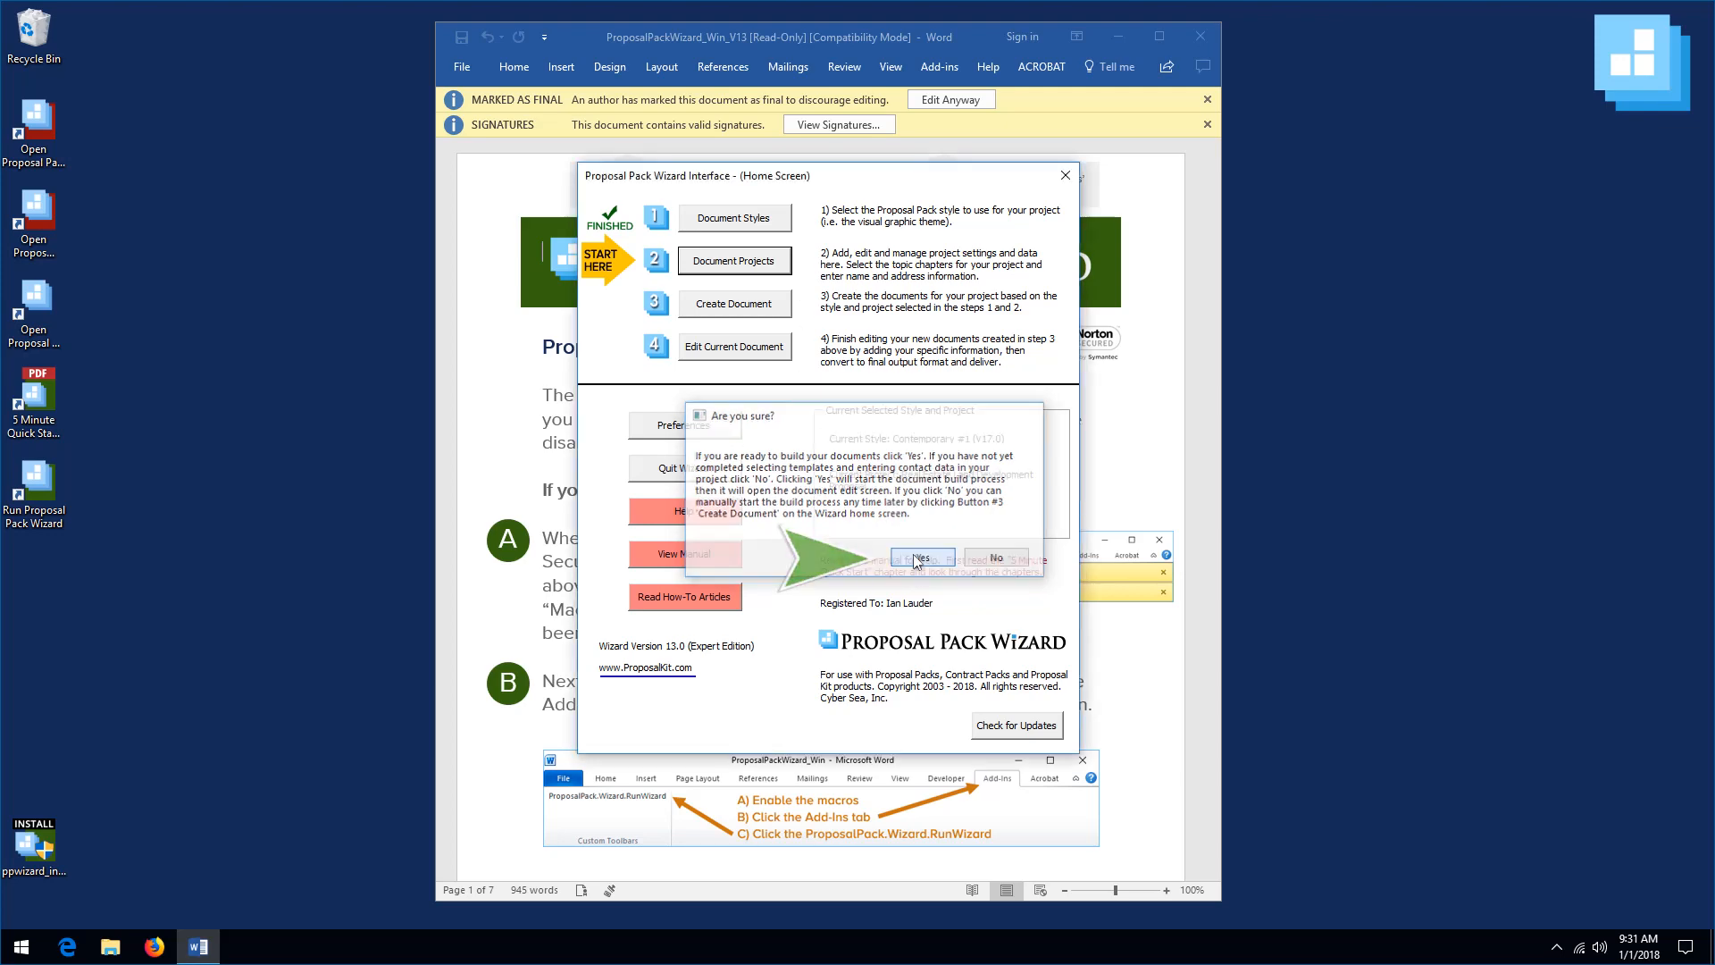
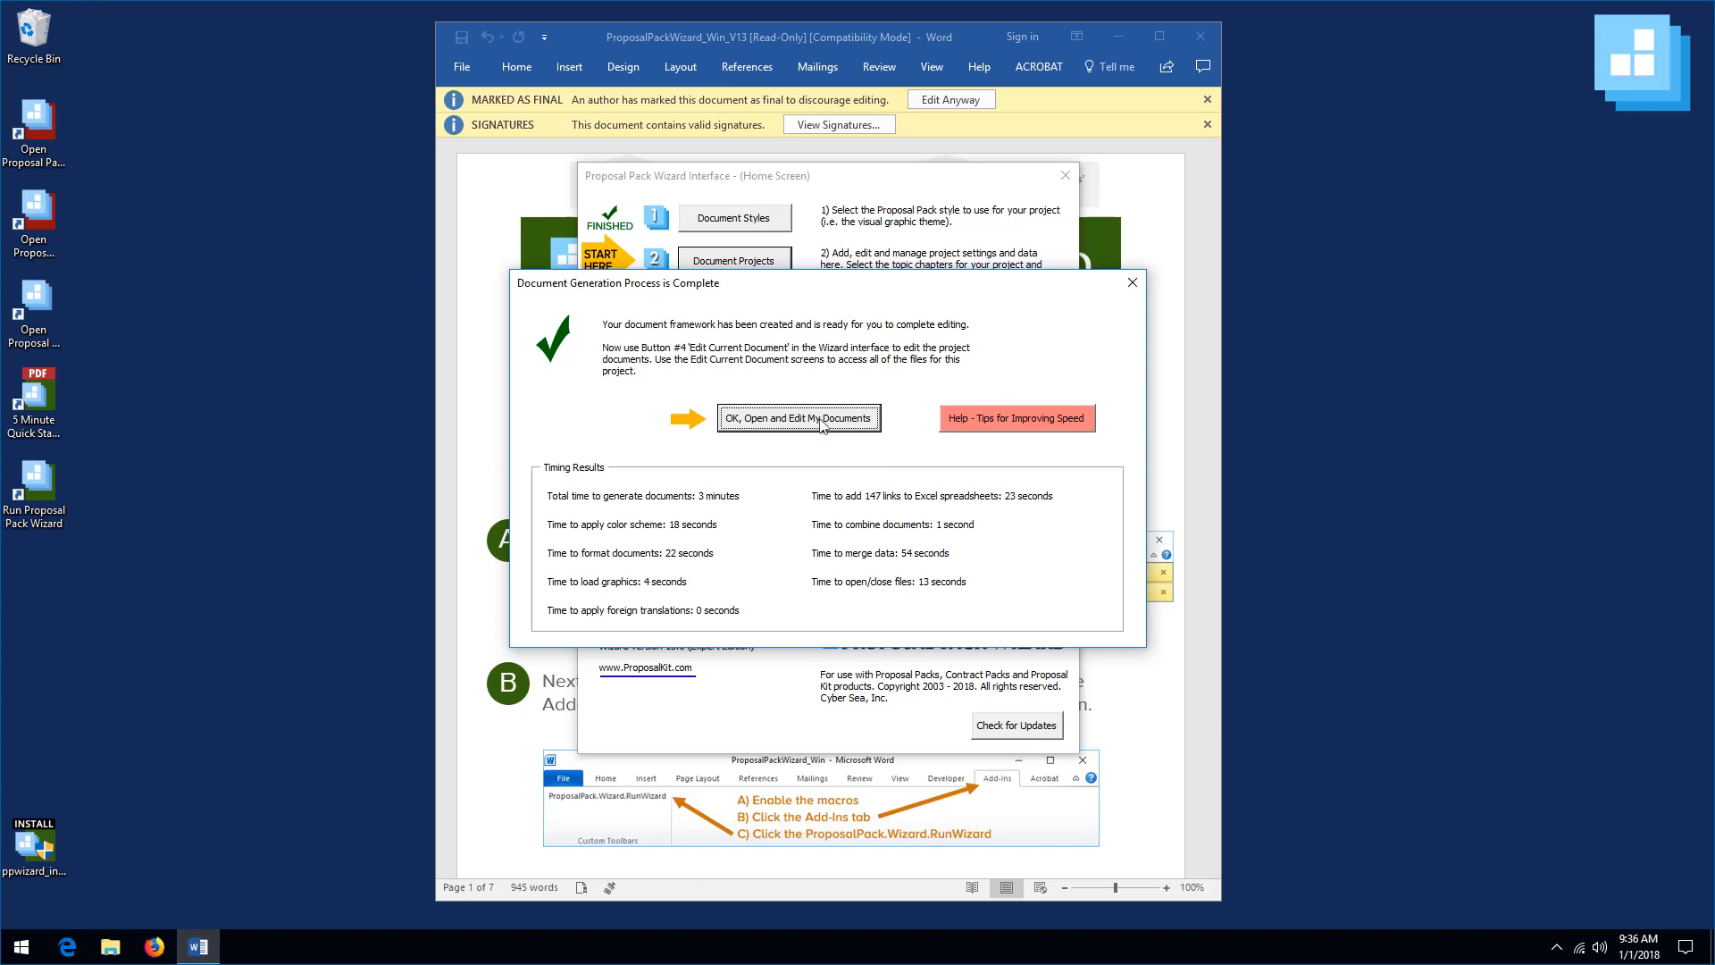
click(823, 425)
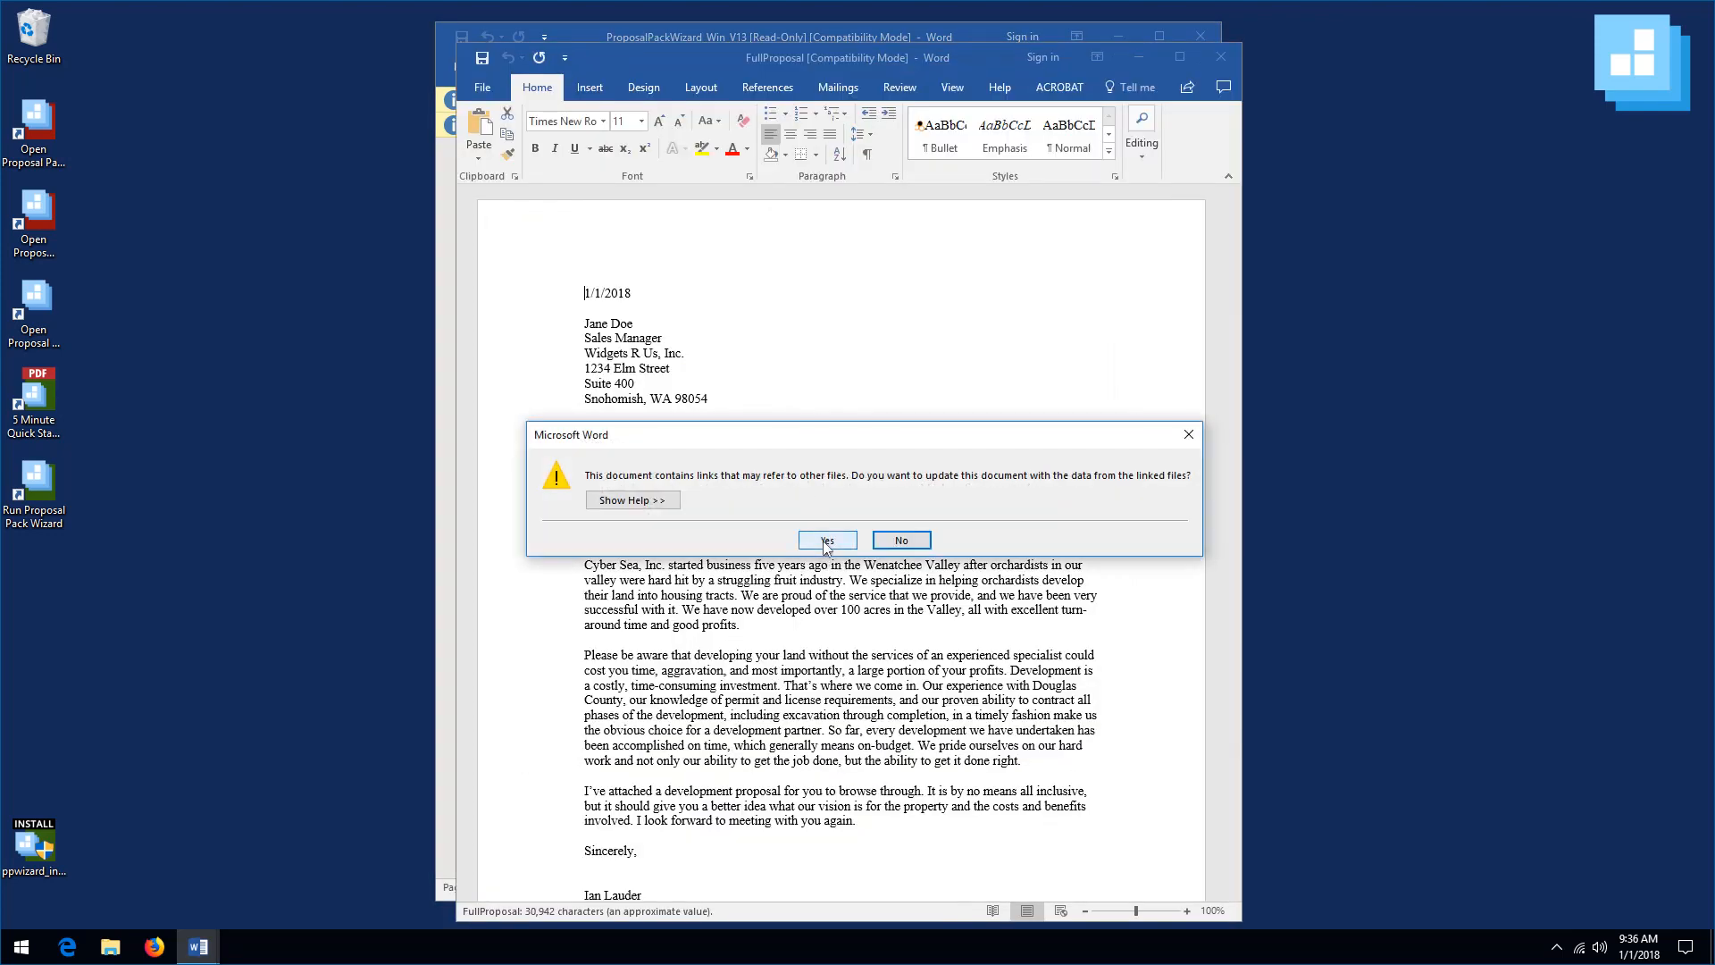
click(826, 541)
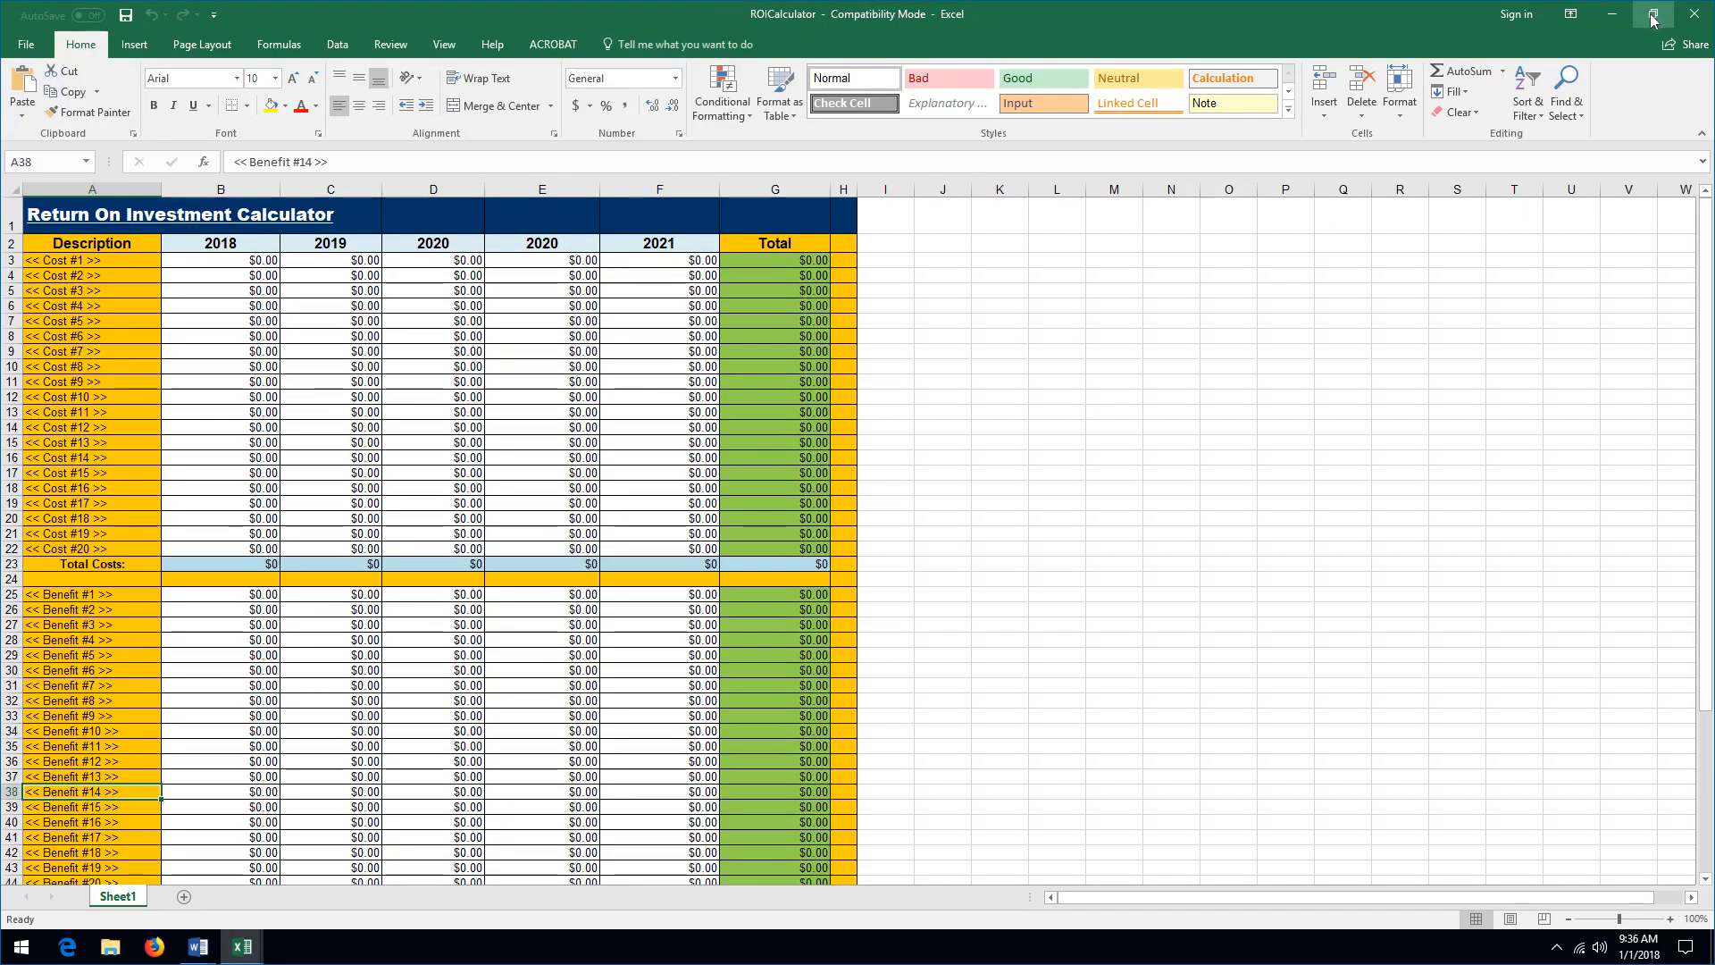
- Arrange the ROICalculator and CostSummaryCalculator workbooks as smaller overlapping windows and view the cost summary from its beginning
click(1653, 14)
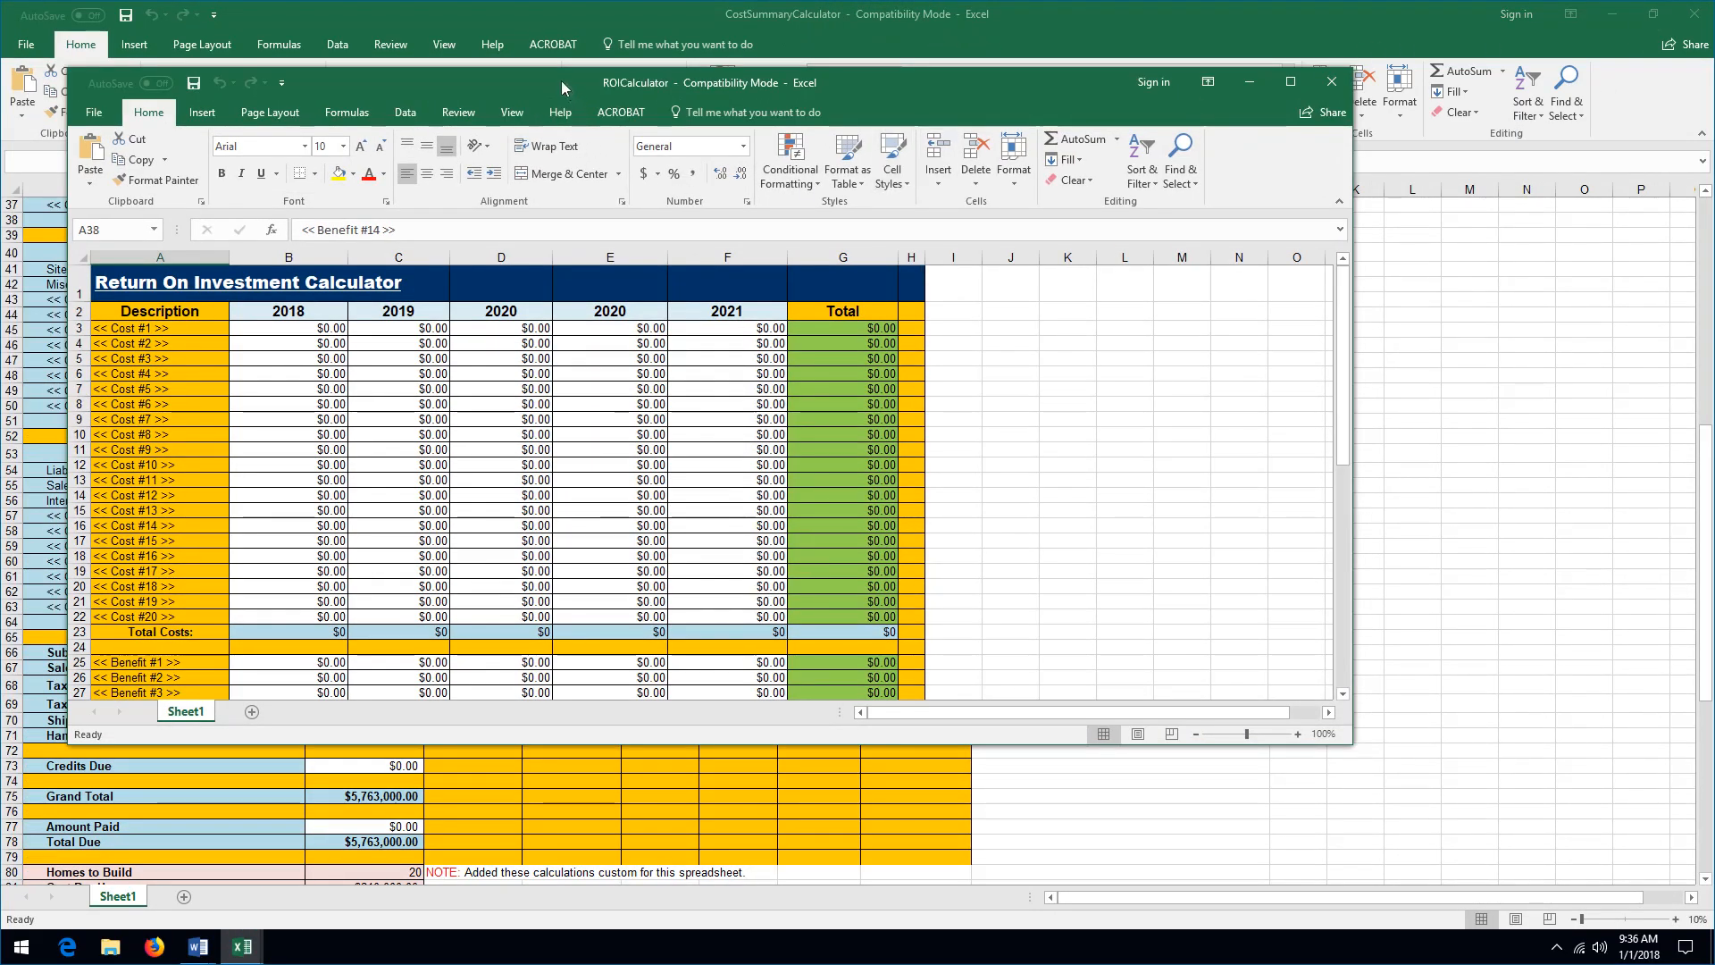
drag(561, 80, 920, 259)
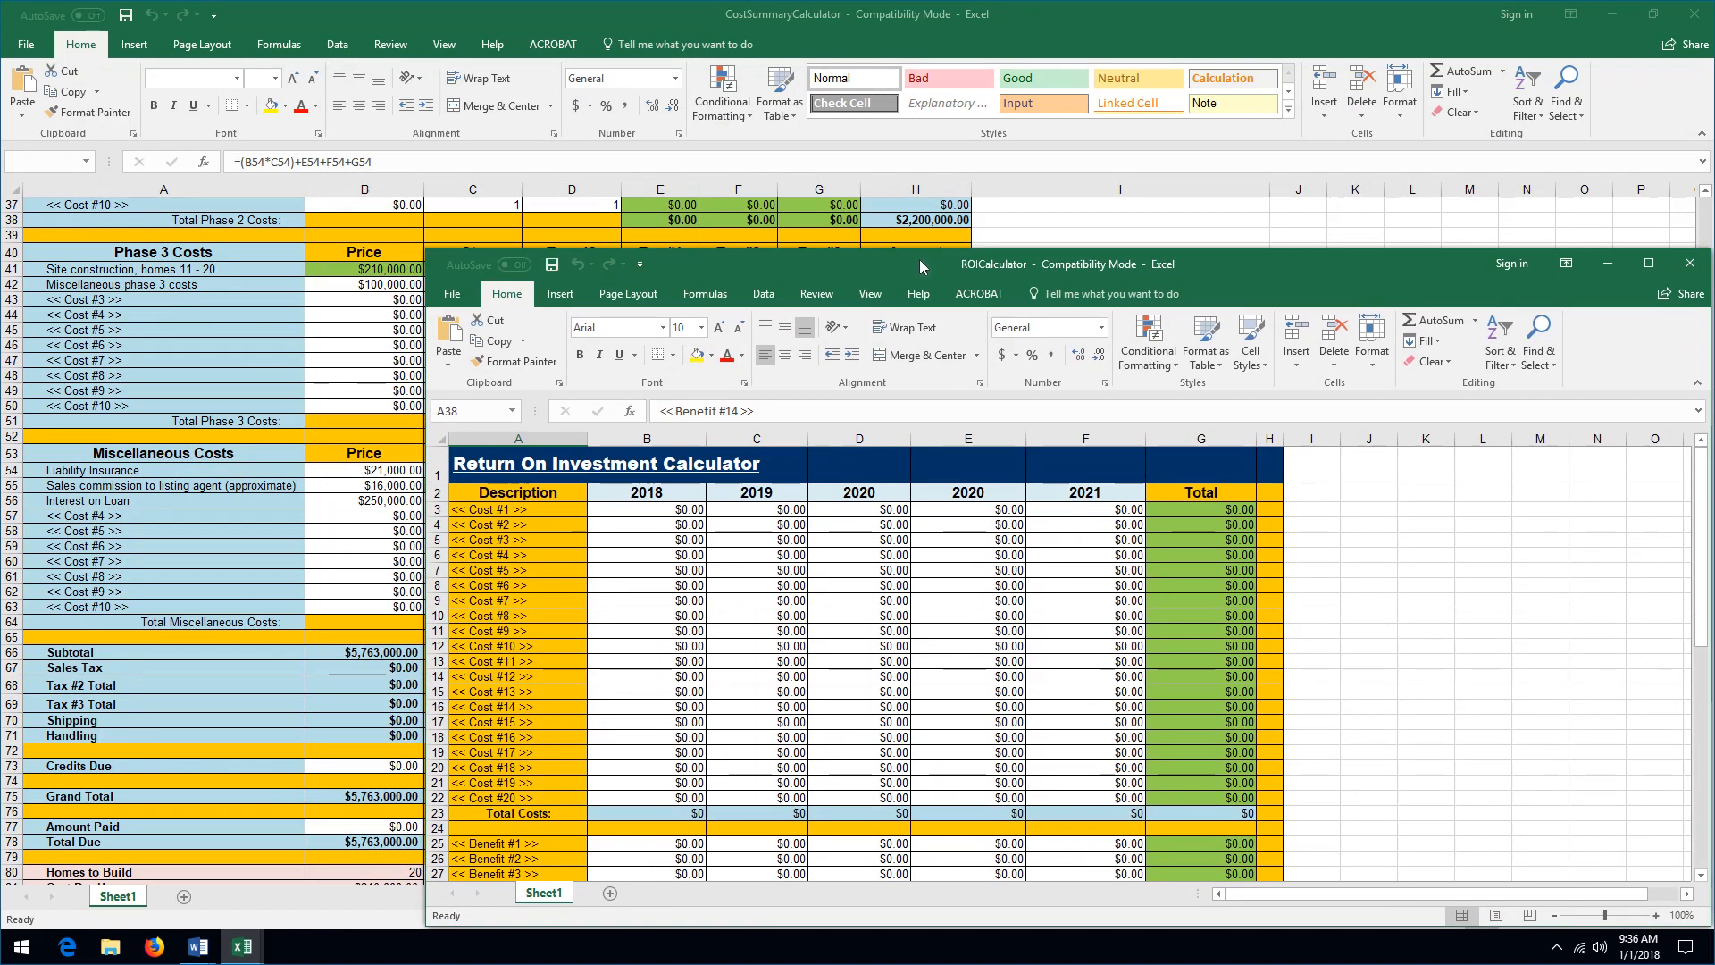
click(1653, 14)
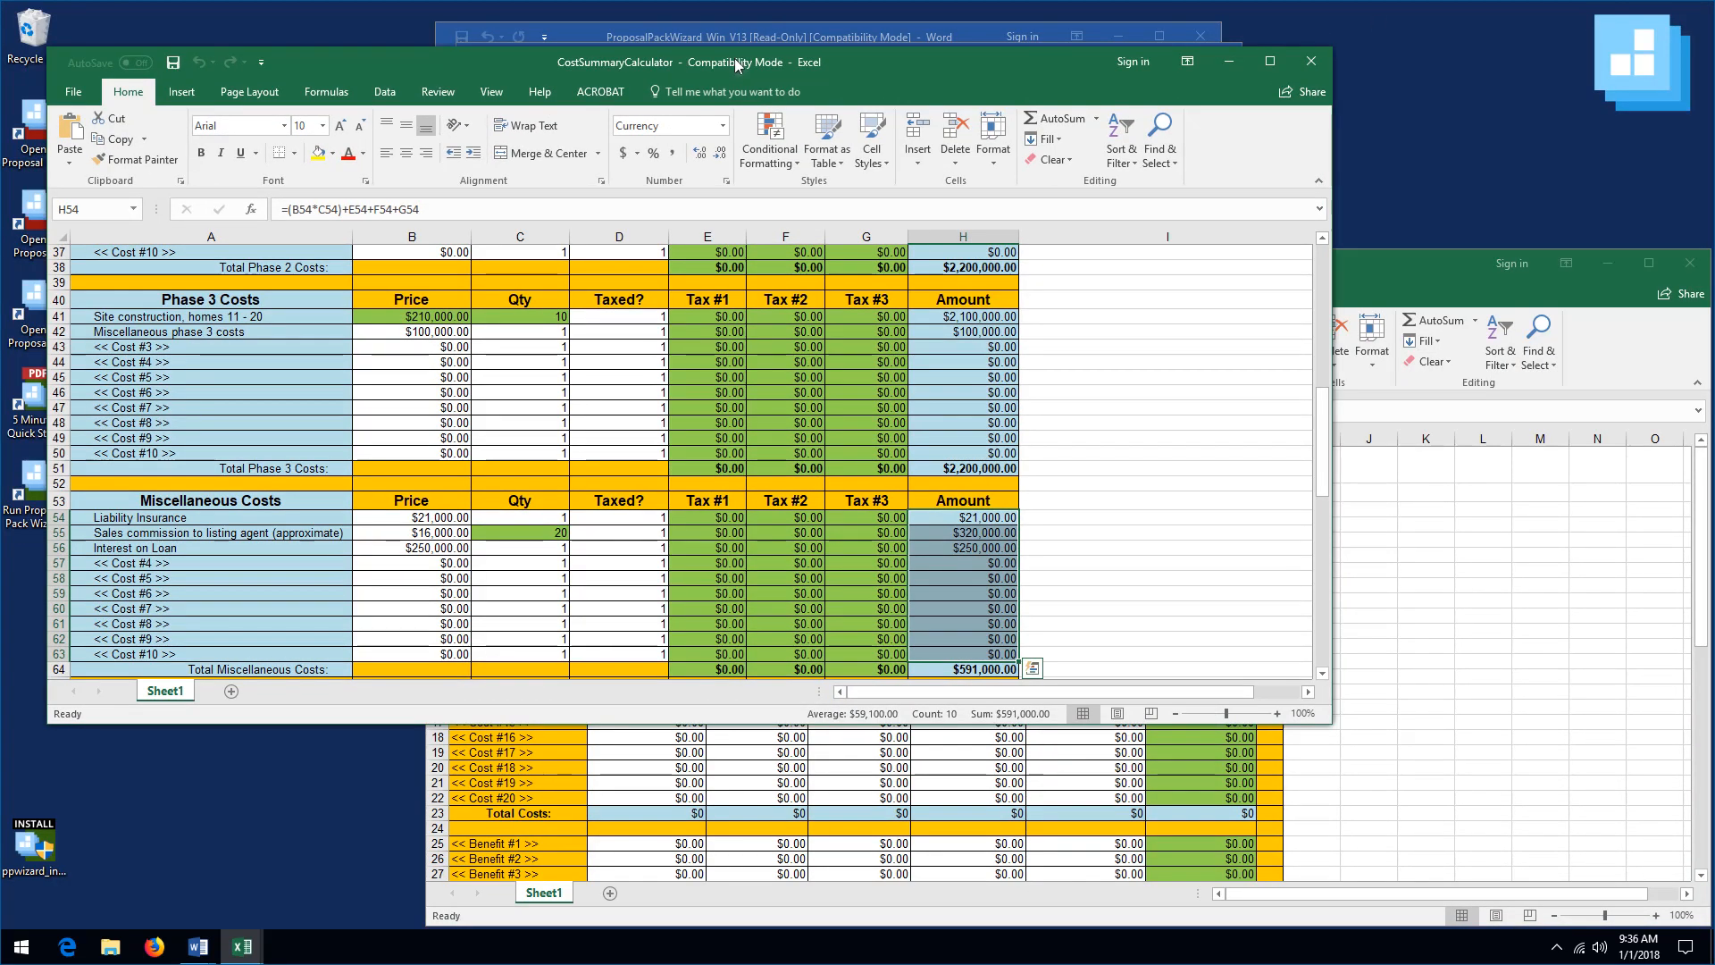
drag(738, 62, 795, 199)
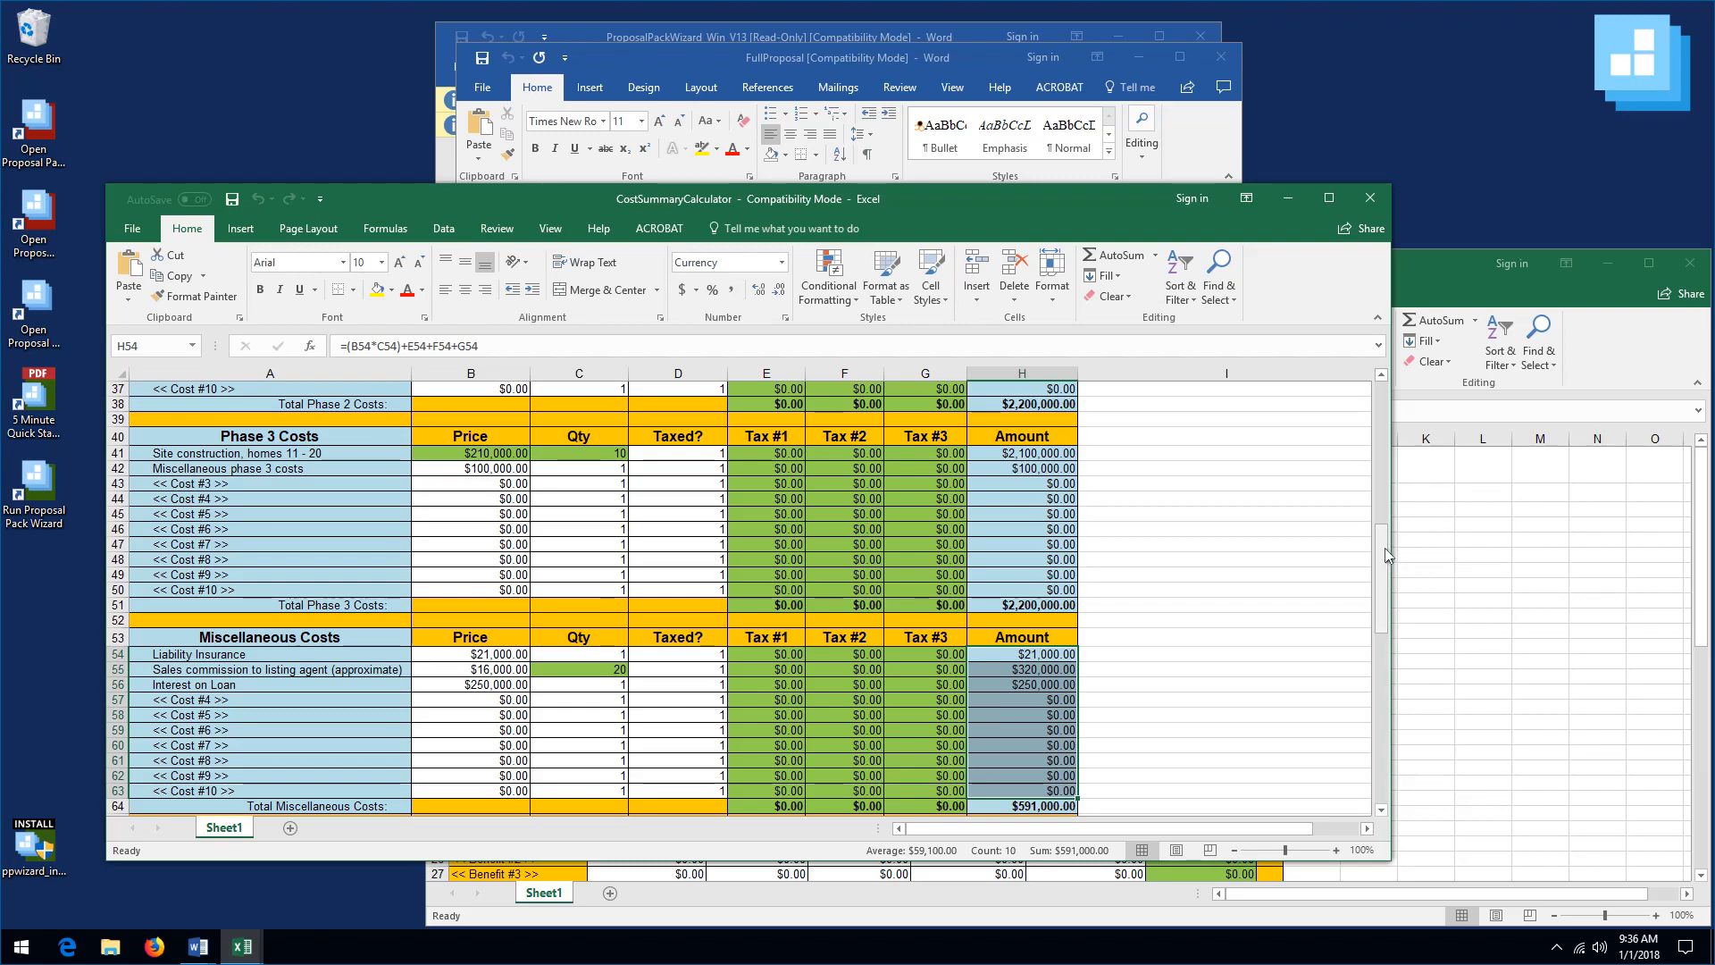
drag(1385, 549, 1385, 418)
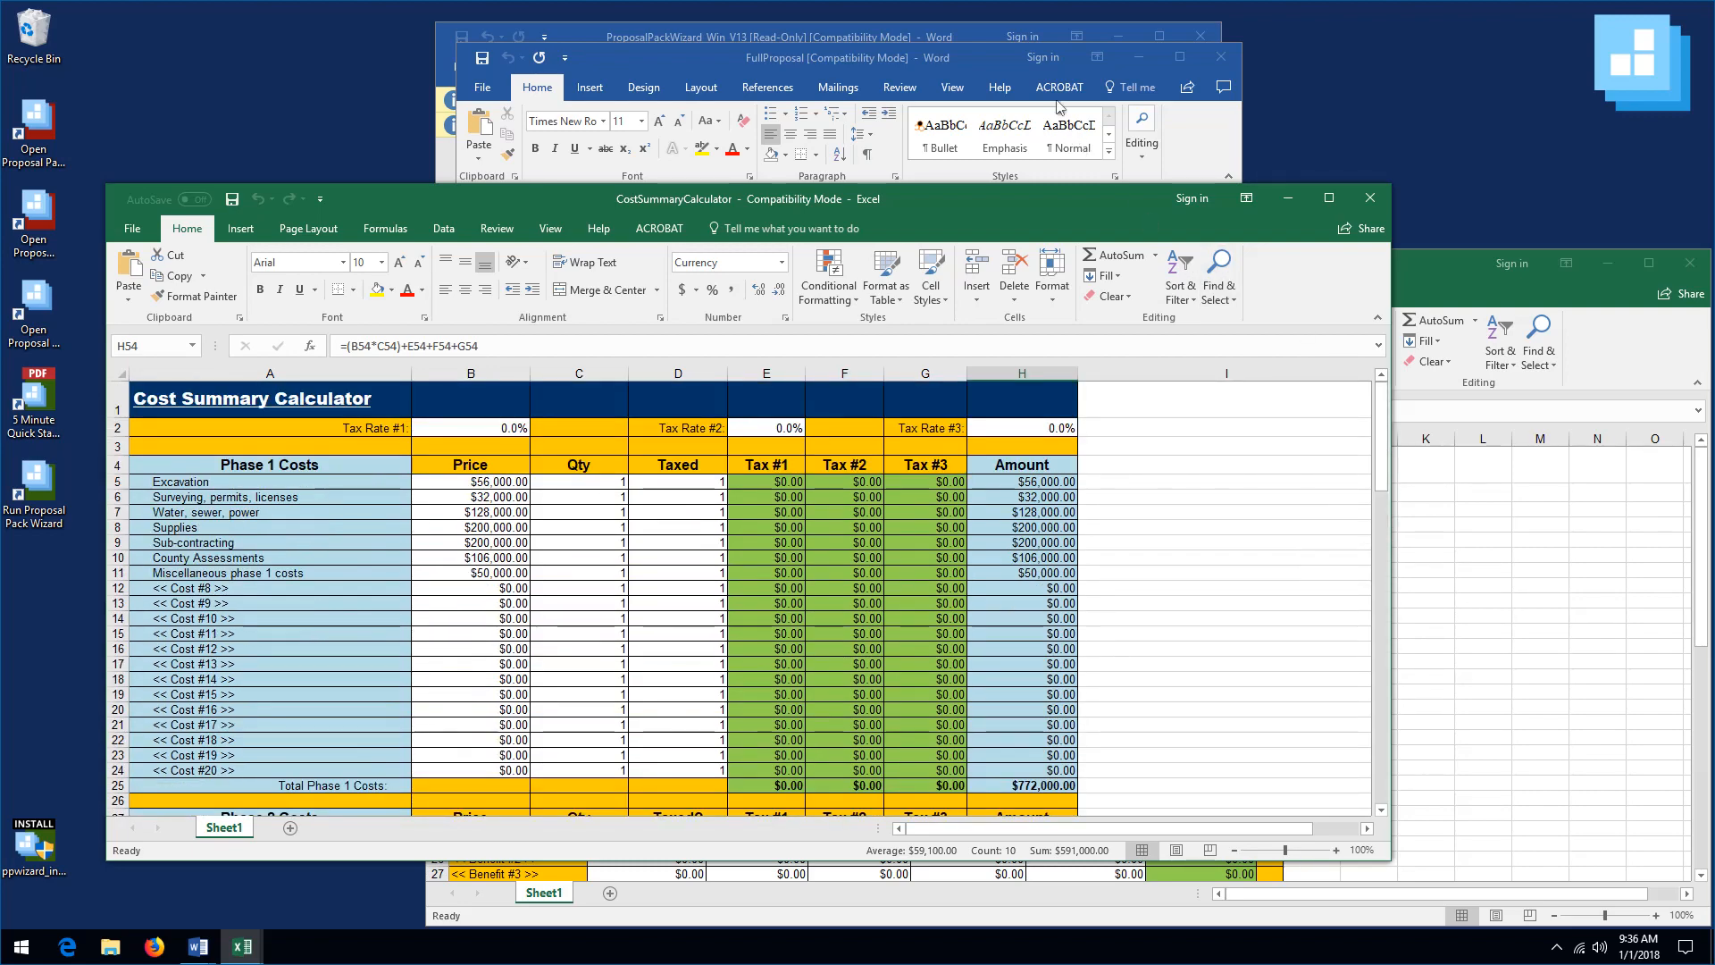
- Bring the FullProposal document in front of the spreadsheets and look over its cover letter
click(981, 55)
drag(979, 52, 687, 32)
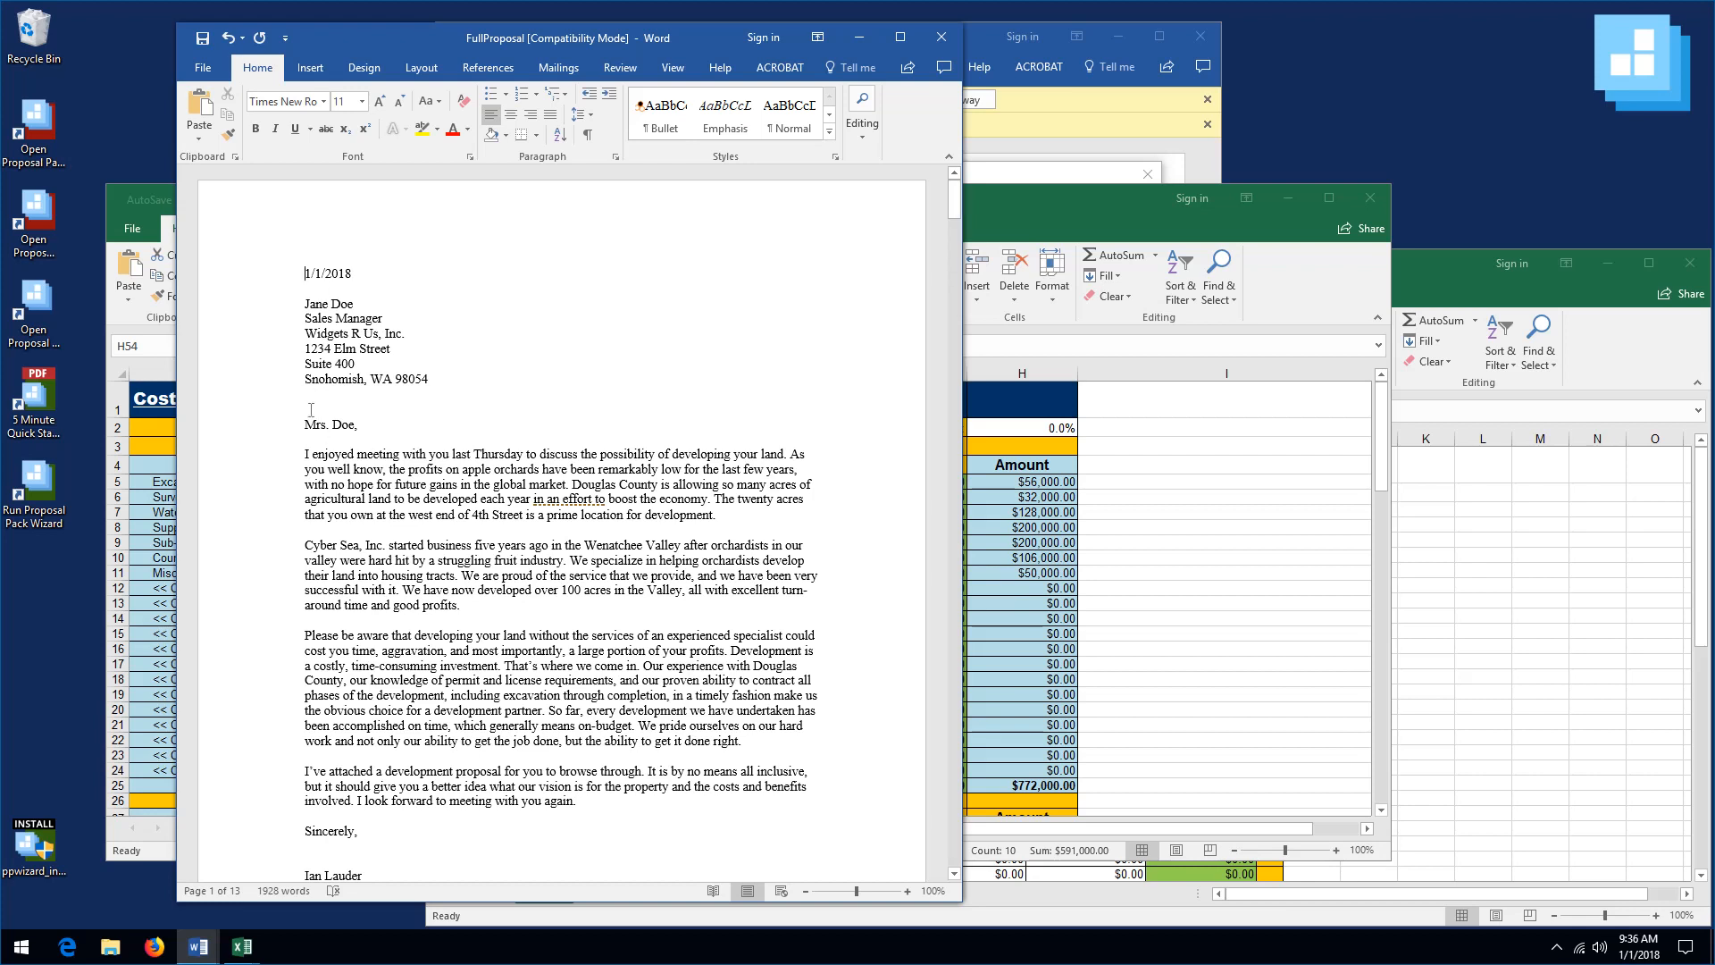
mouse_move(955, 202)
mouse_down()
mouse_move(955, 230)
mouse_move(955, 206)
mouse_up()
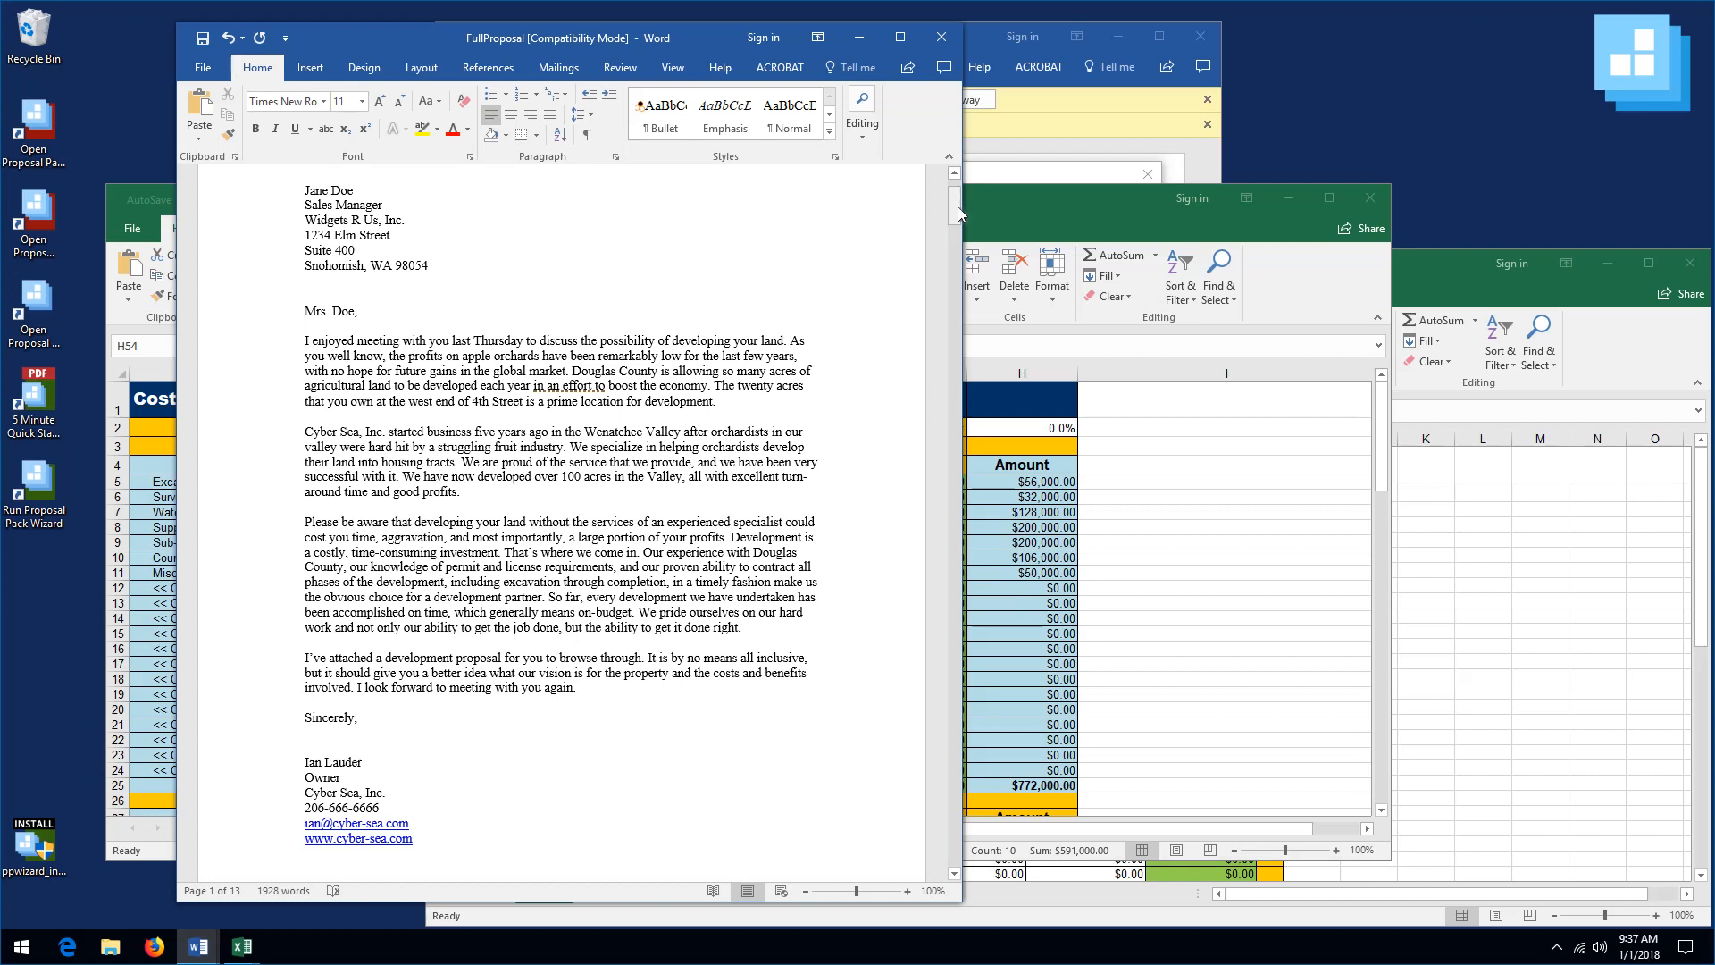
scroll(959, 212, up, 3)
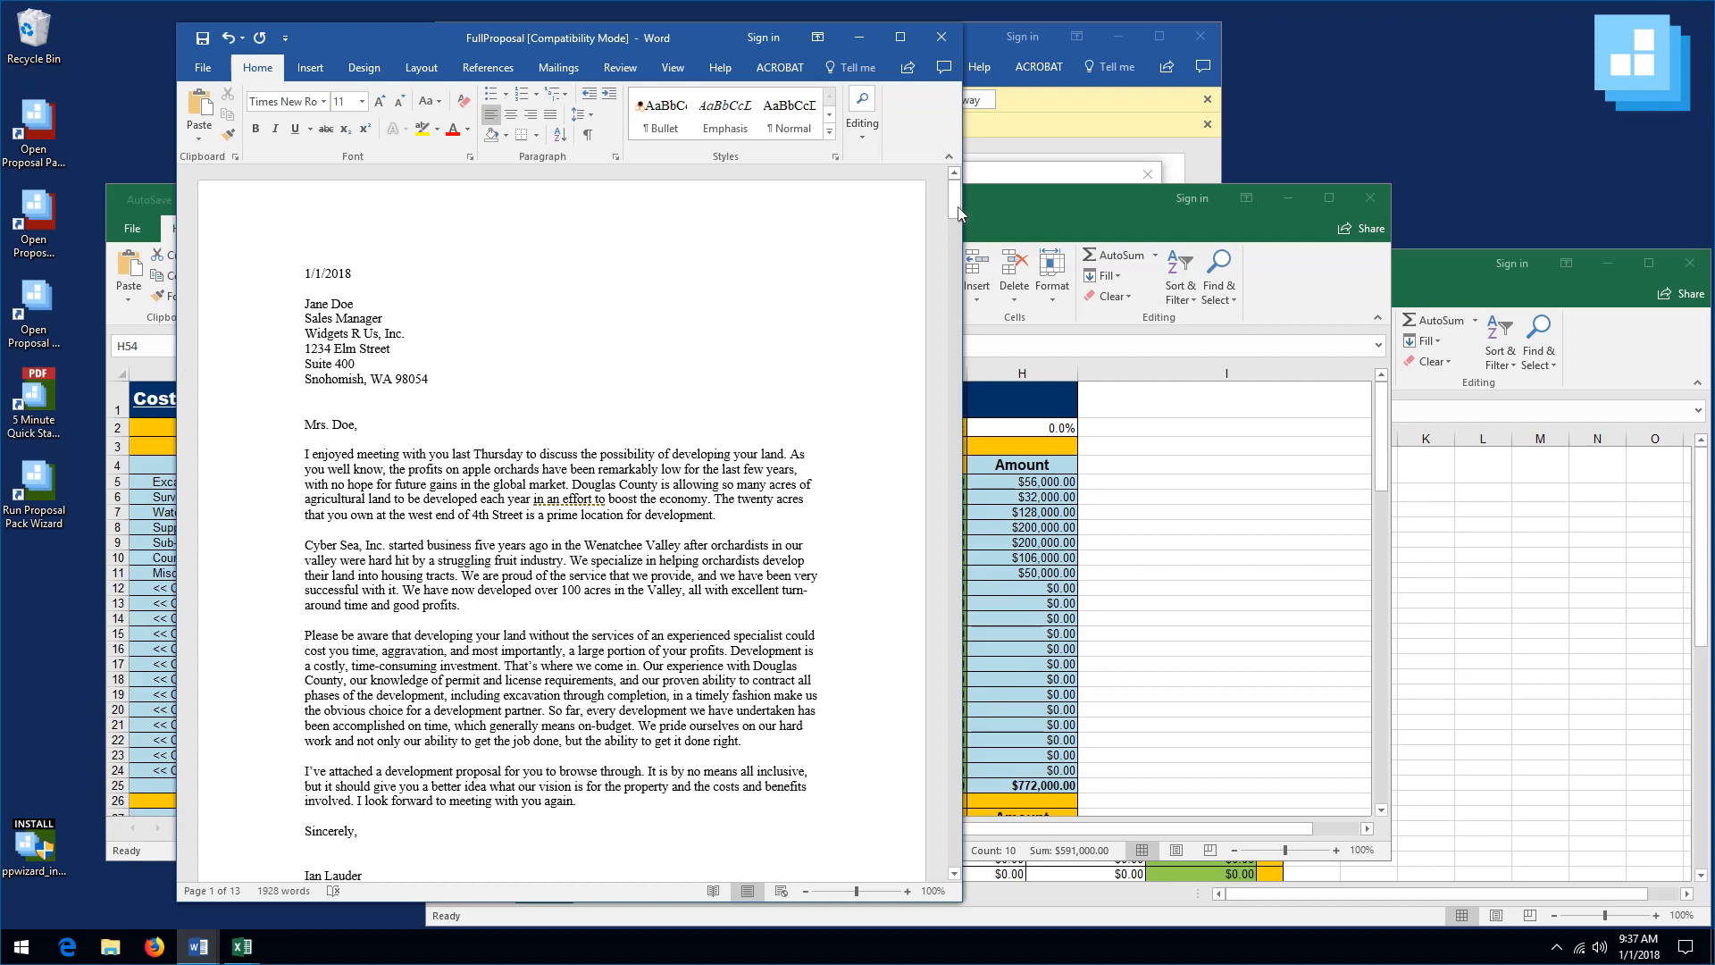
- Look over the cover letter's signature block and the proposal's title page in FullProposal
scroll(958, 213, down, 10)
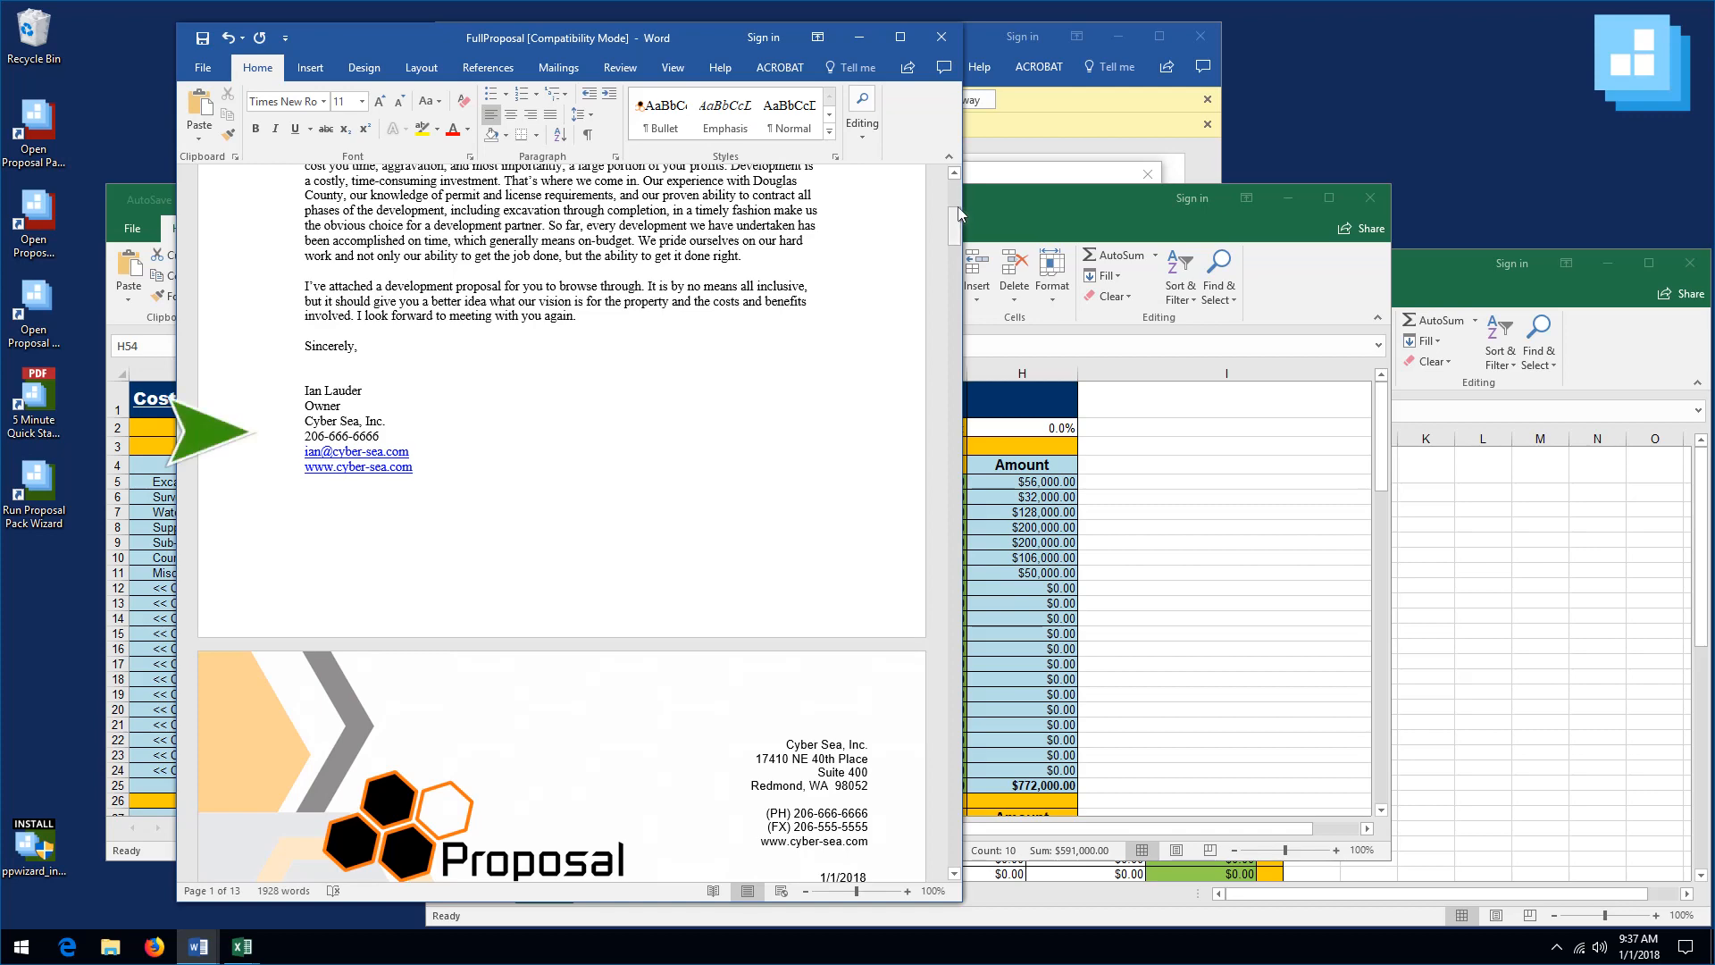
click(959, 213)
scroll(958, 206, down, 10)
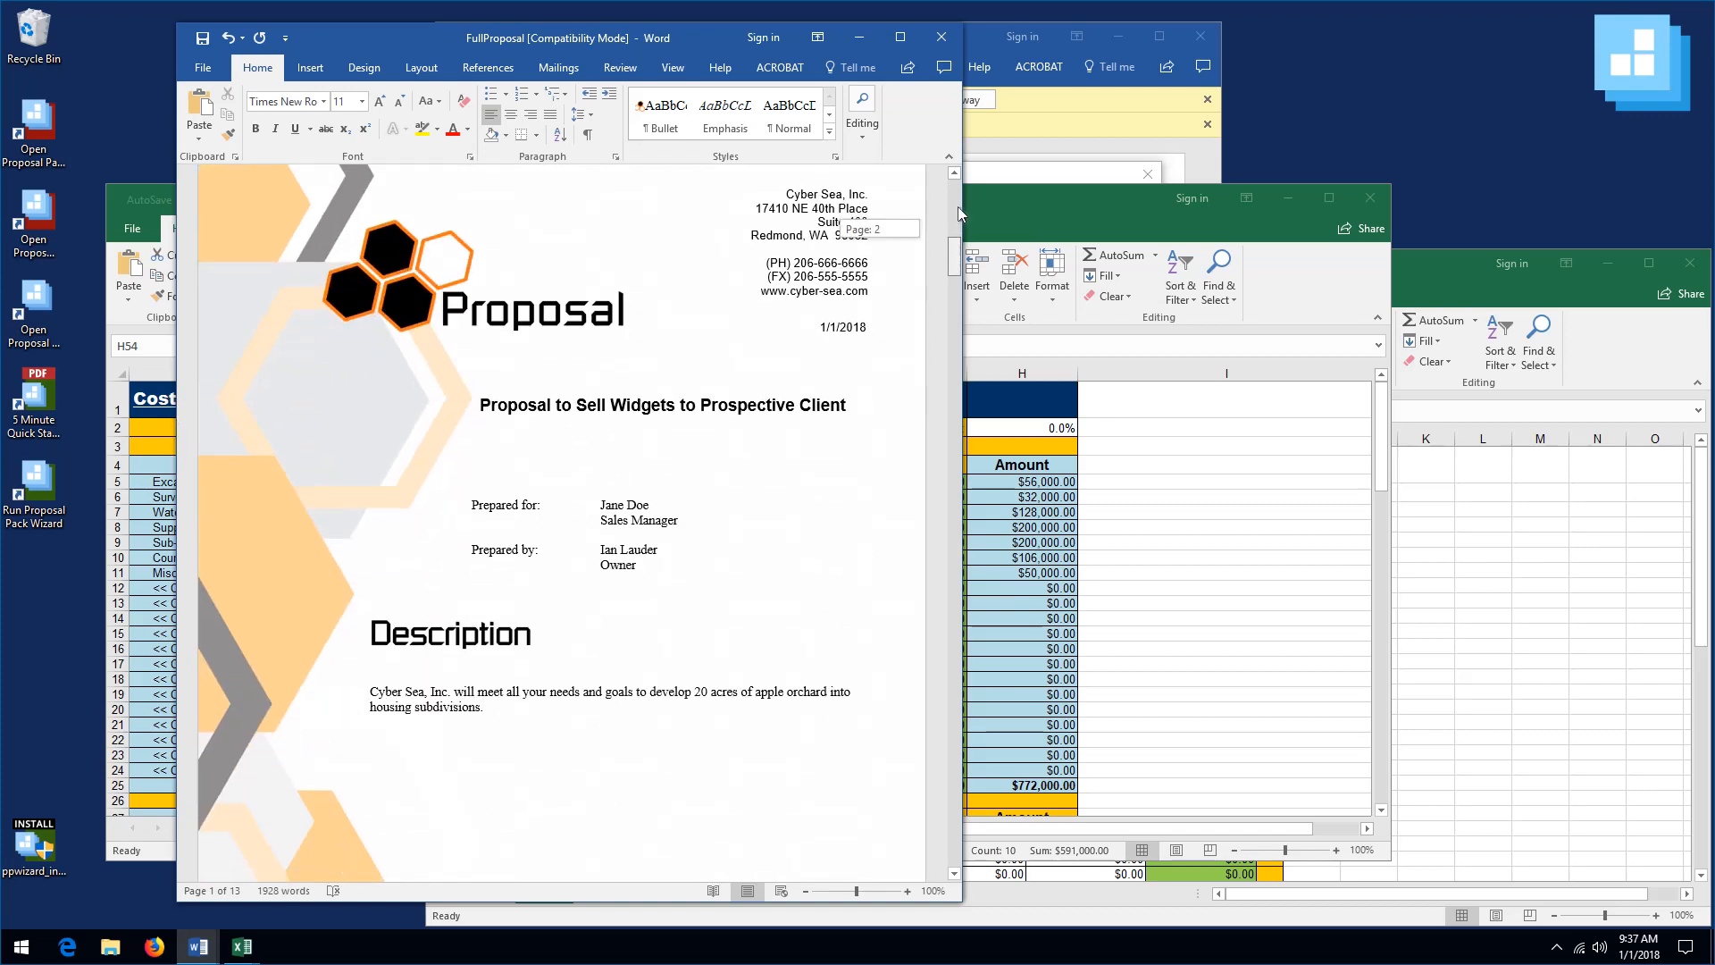
scroll(958, 207, up, 2)
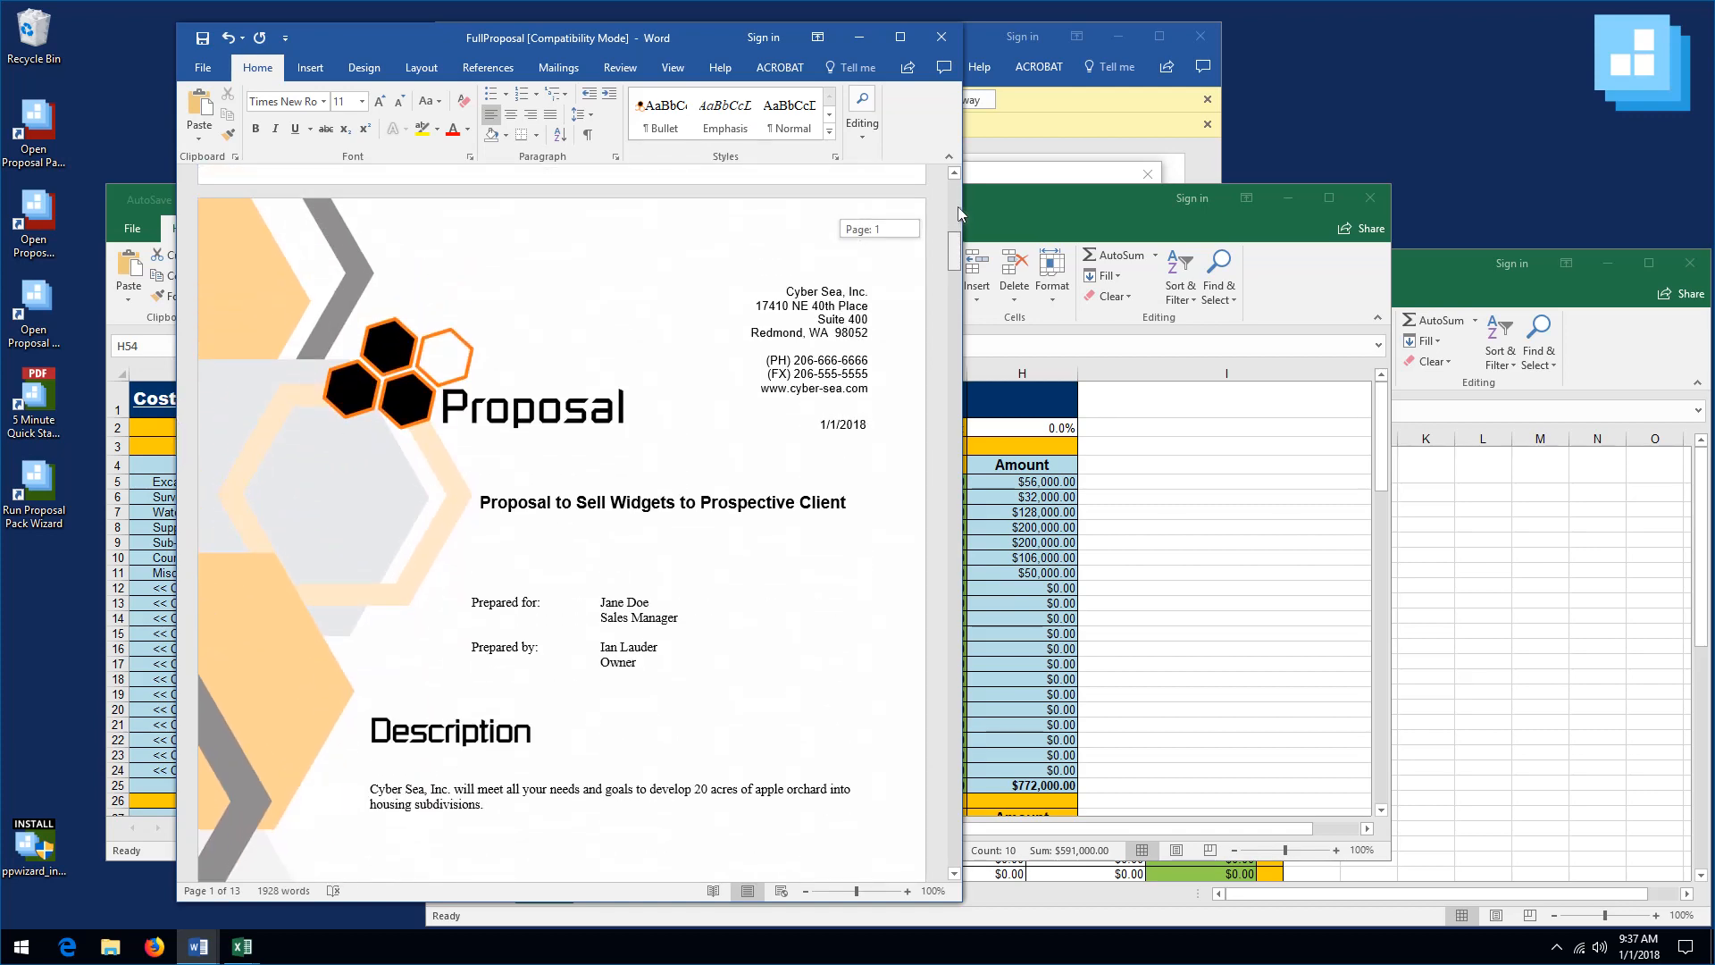
scroll(958, 206, down, 1)
drag(958, 207, 956, 259)
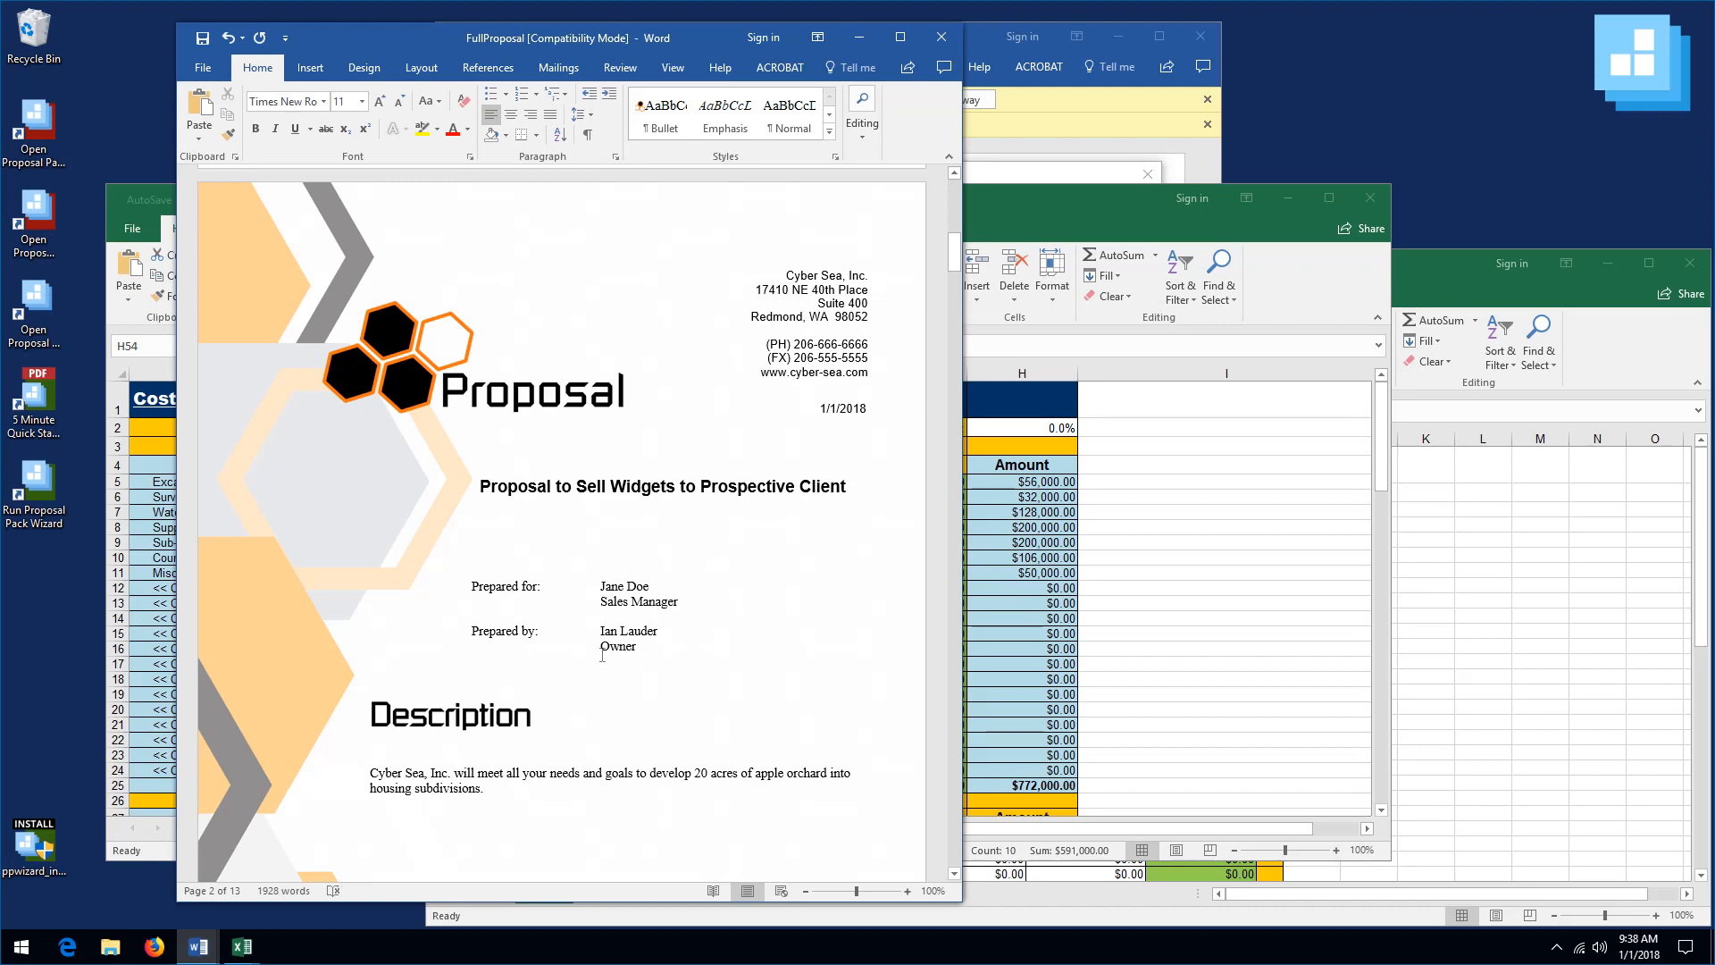
- Examine the table of contents and its field options, including Update Field, without applying any of them
drag(954, 261, 954, 301)
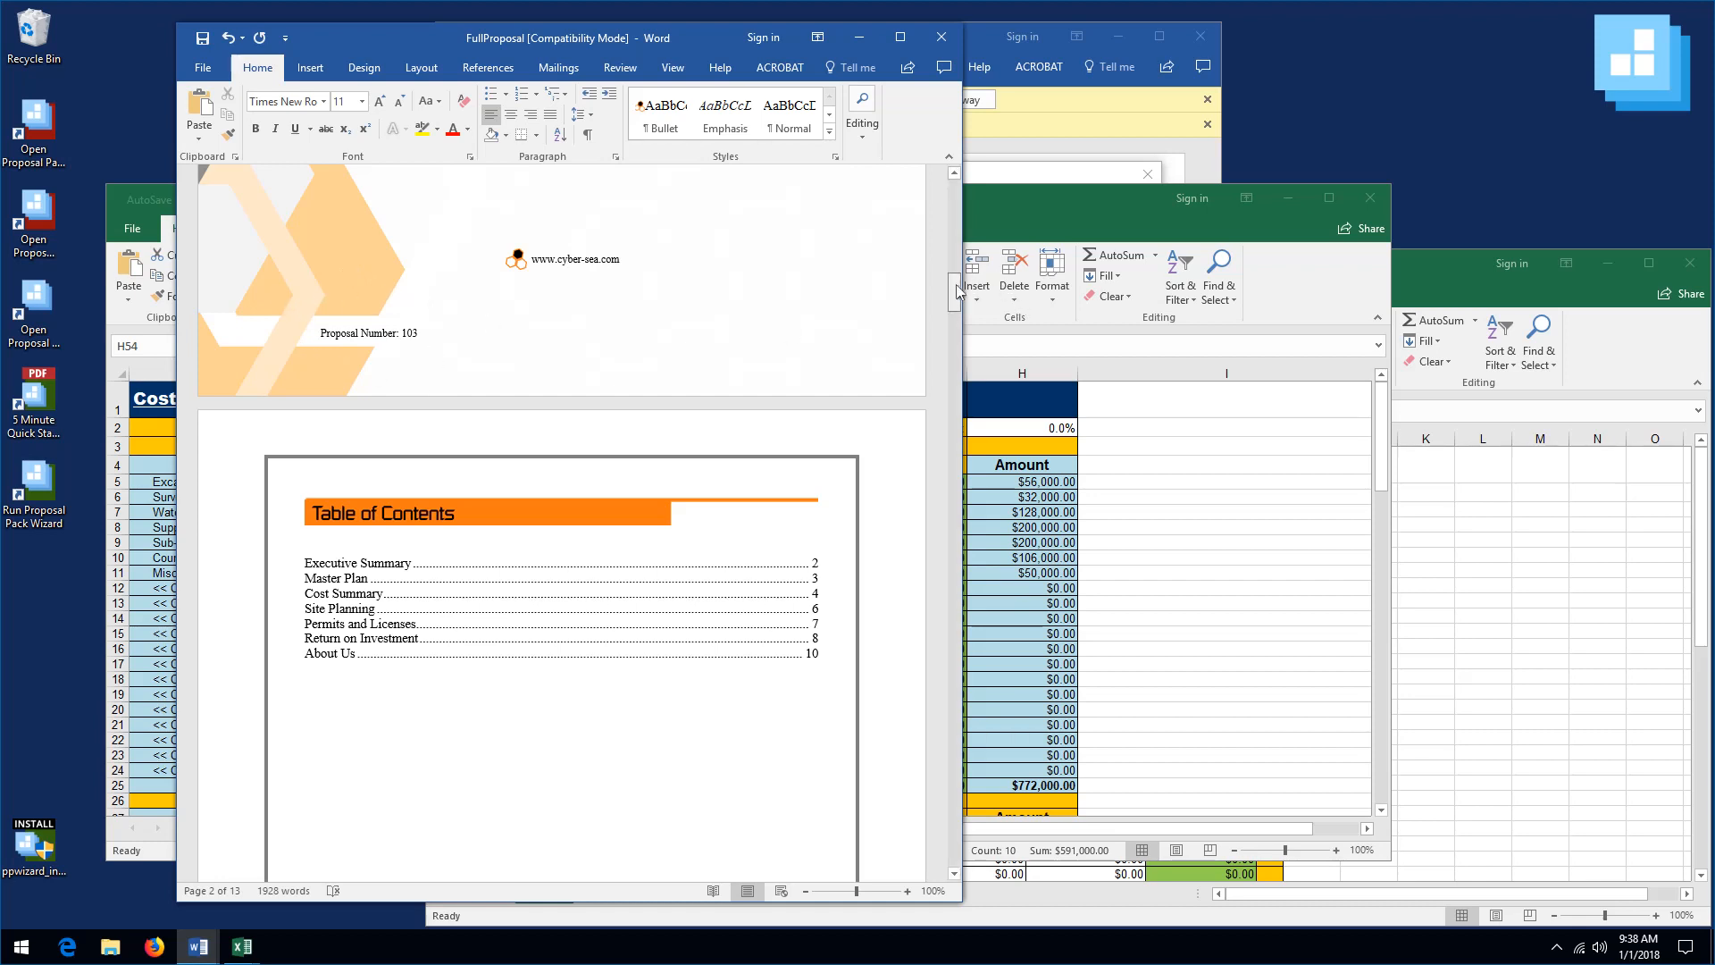
drag(957, 286, 957, 298)
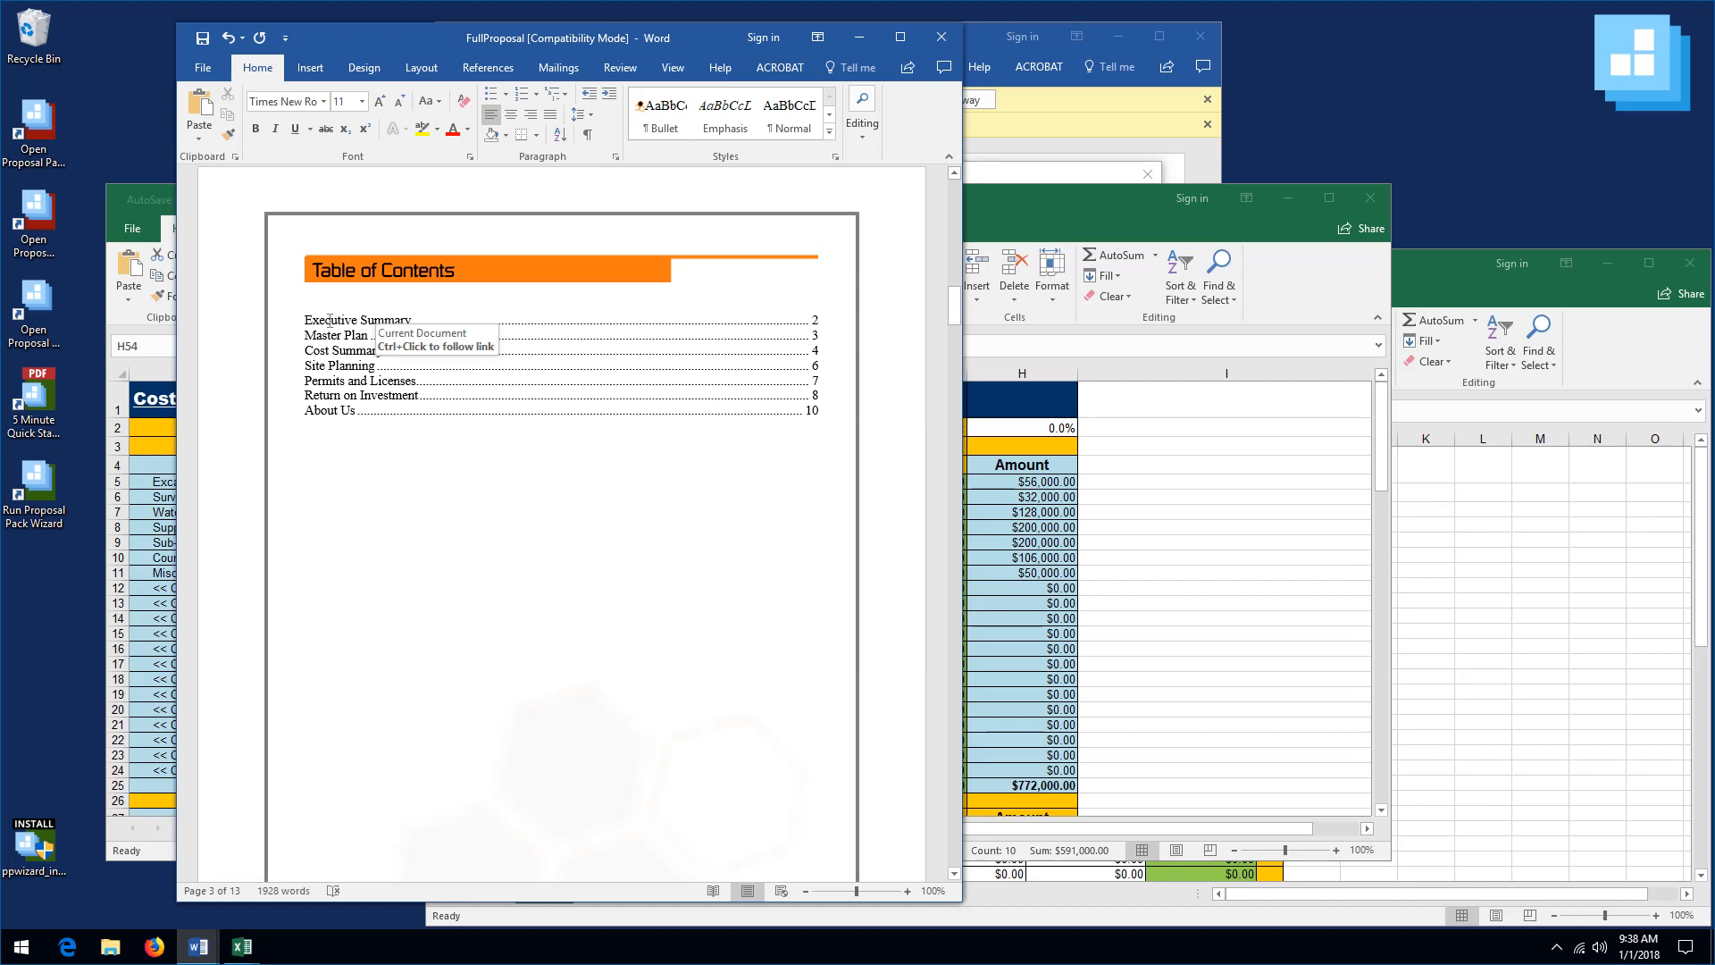
right_click(366, 363)
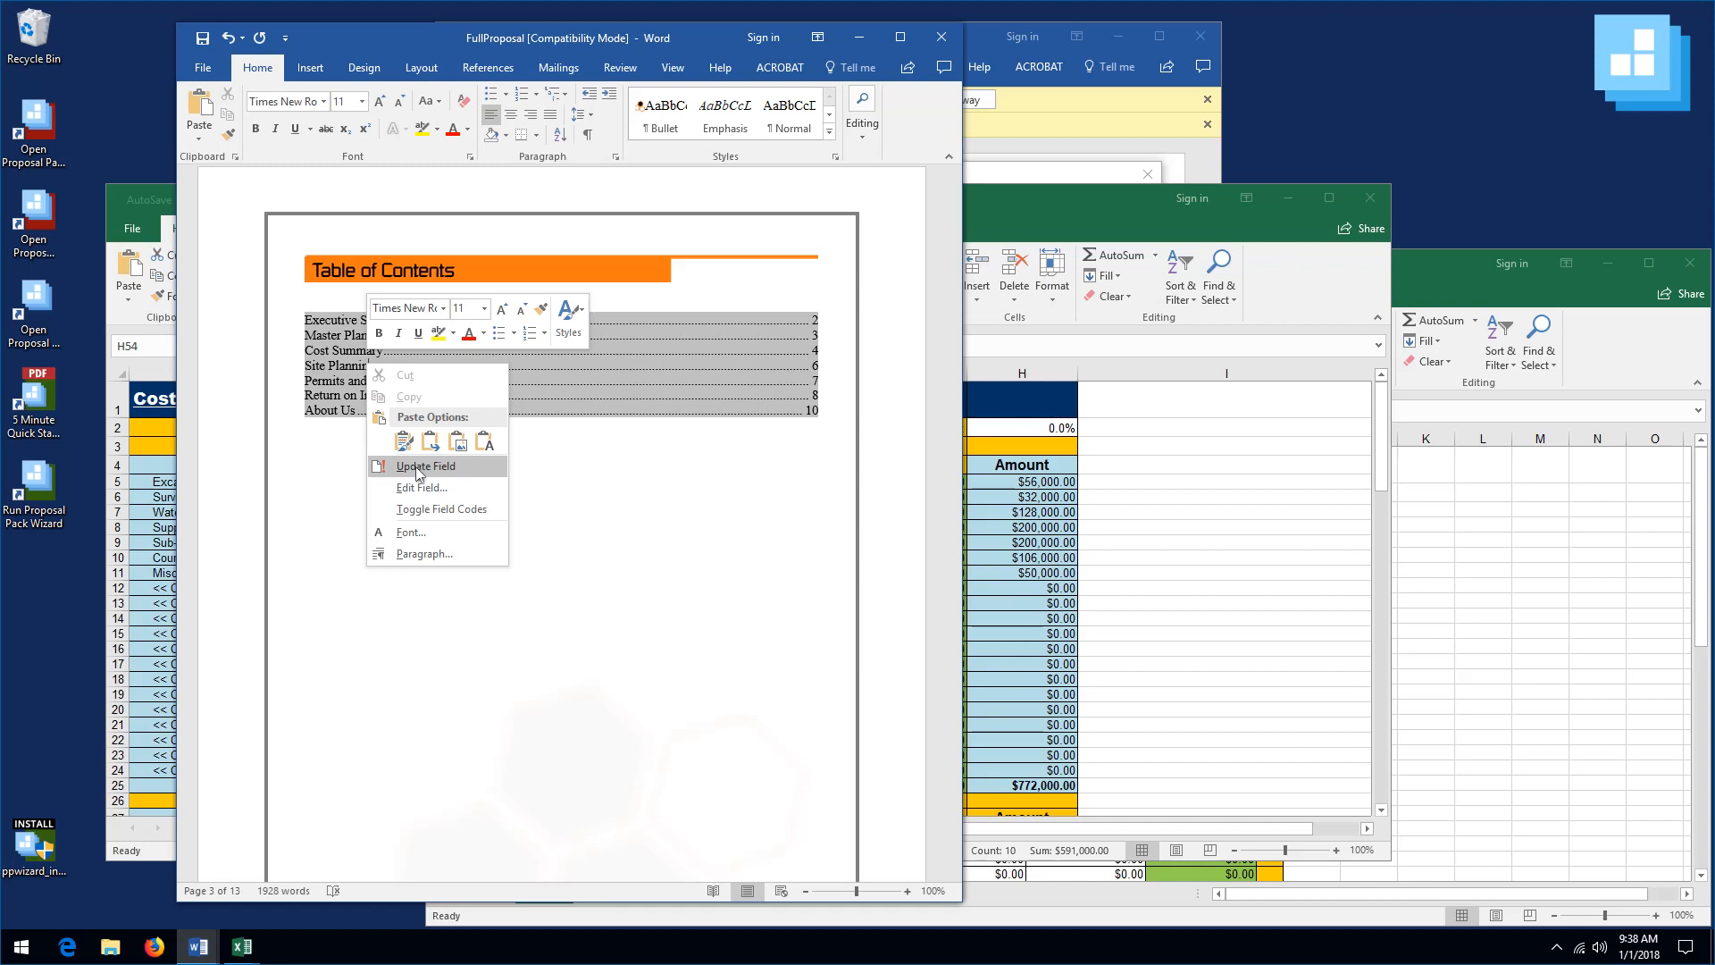
click(607, 496)
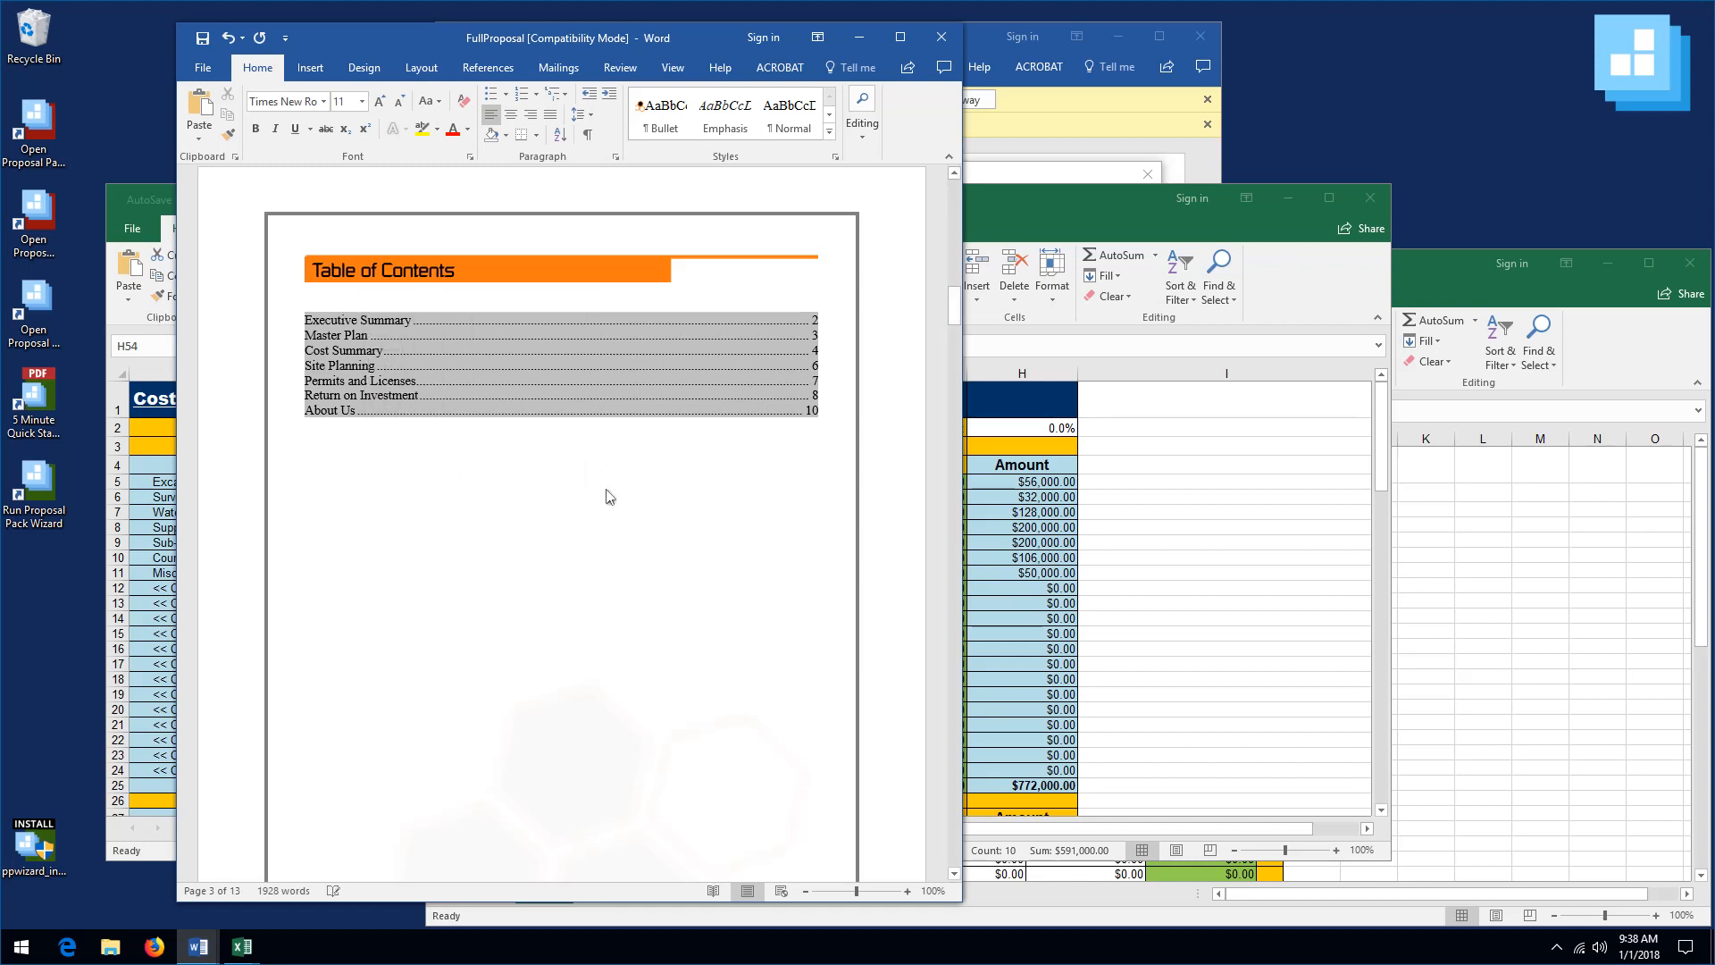
scroll(607, 496, down, 5)
scroll(607, 496, up, 3)
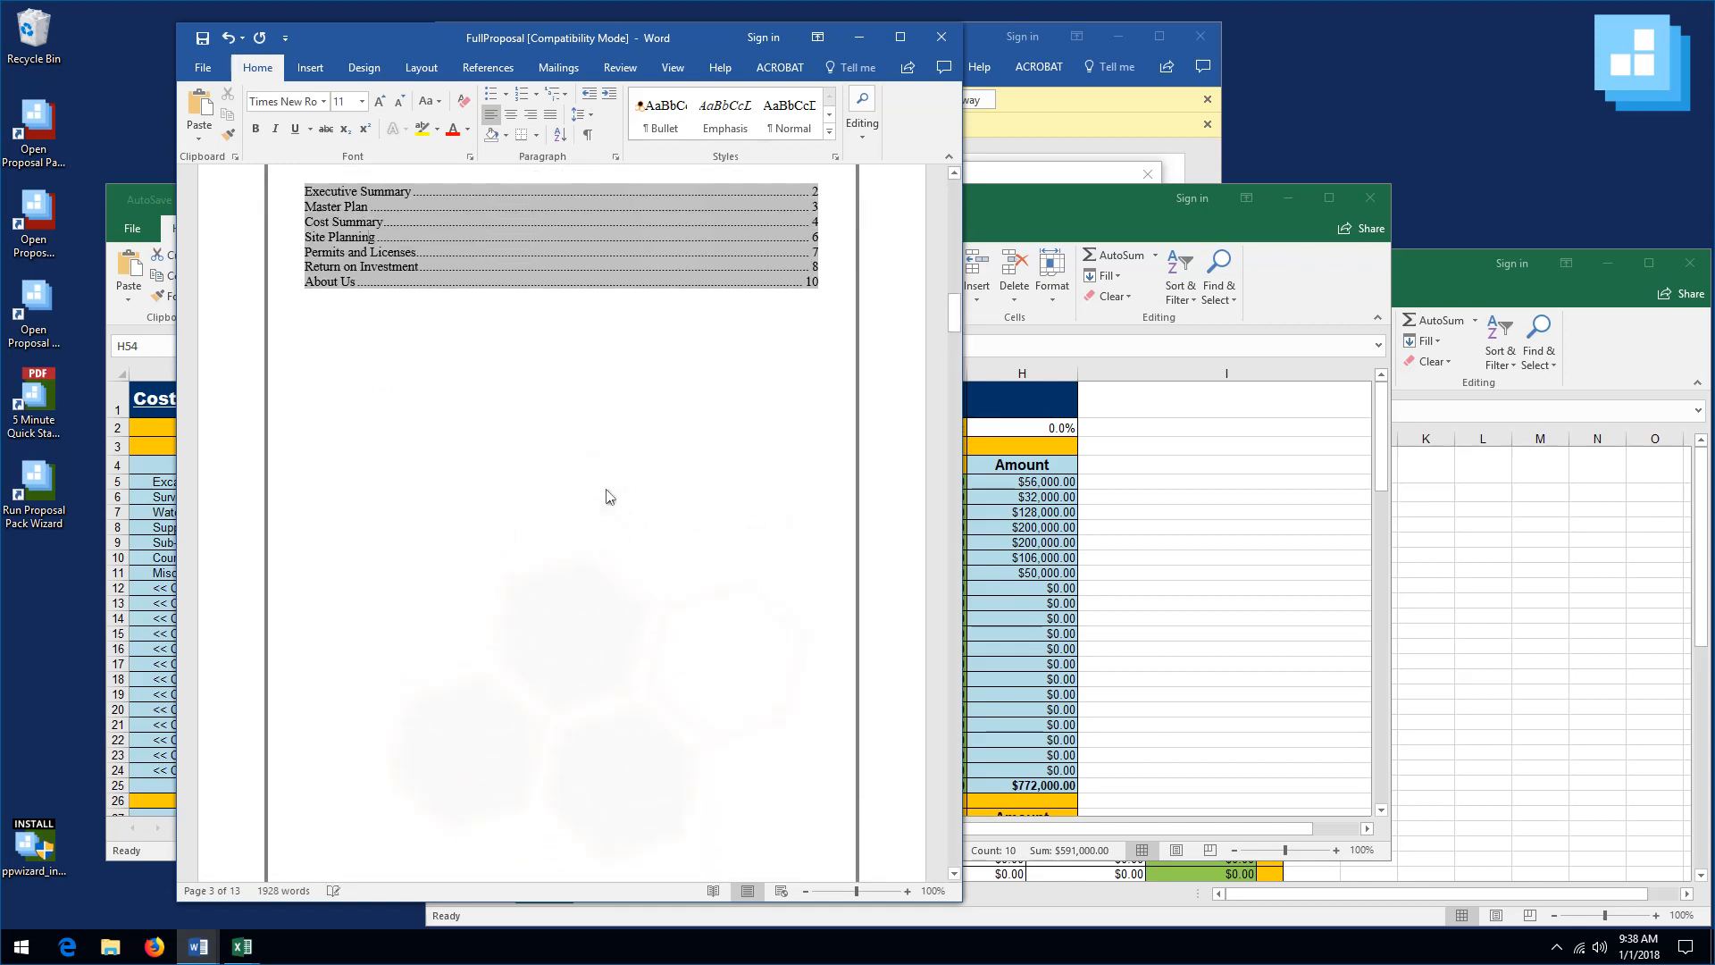
scroll(607, 496, up, 3)
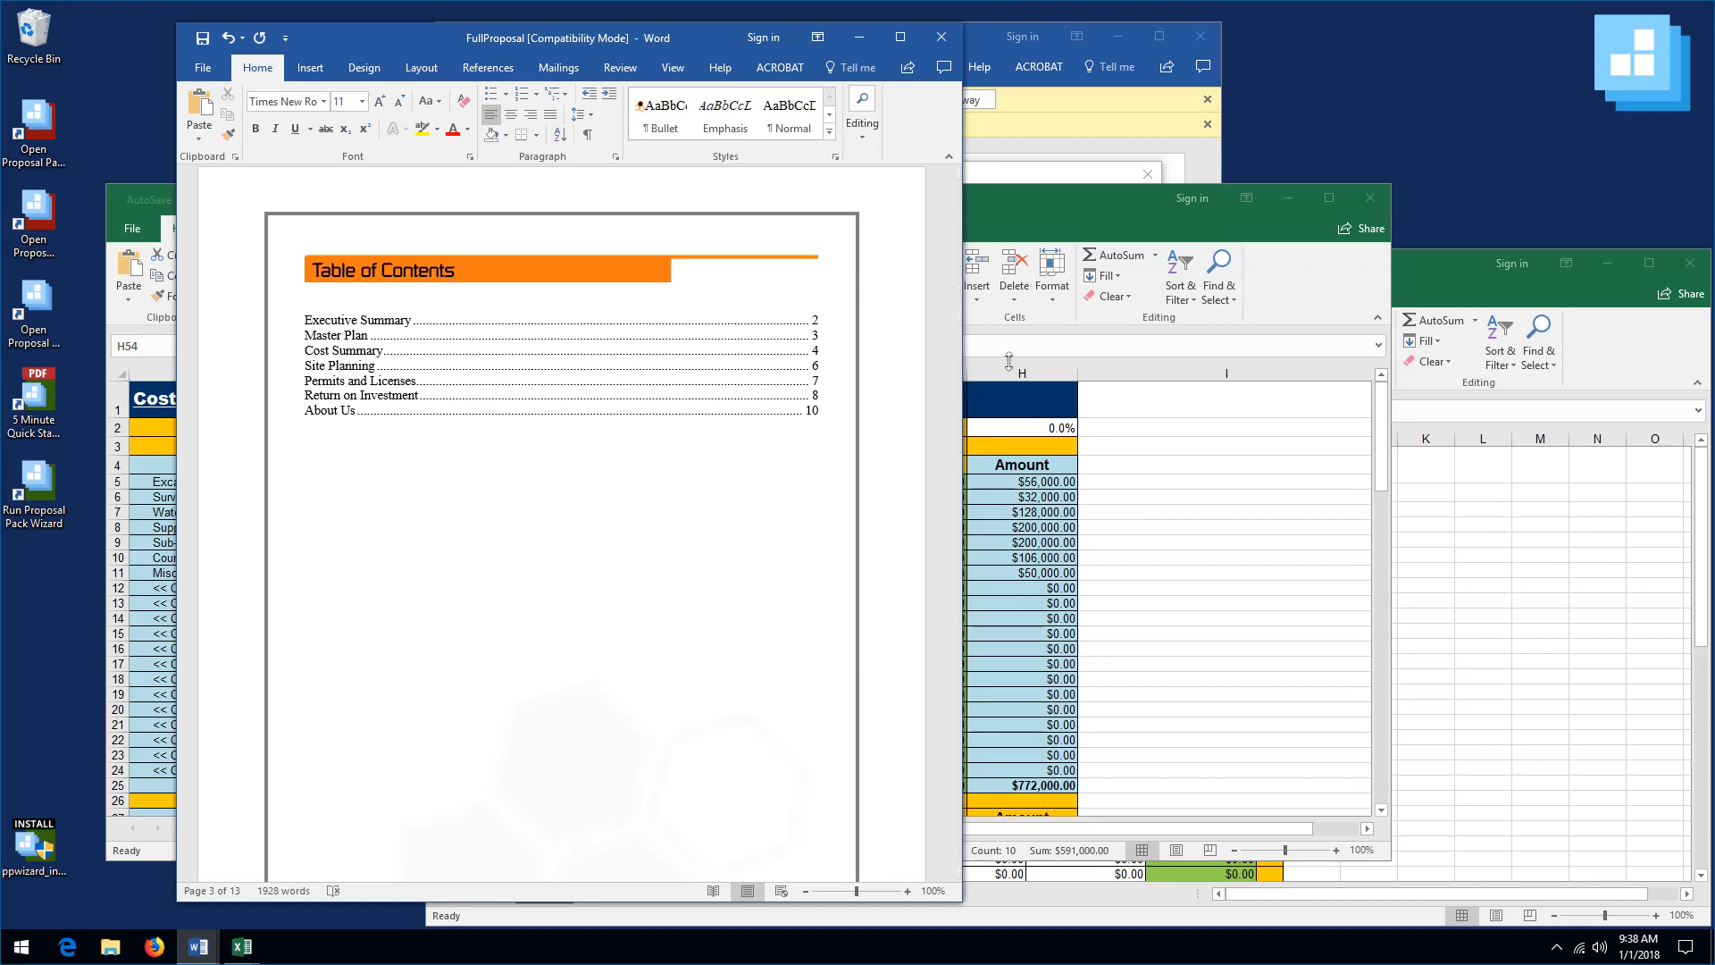
- Look through the Executive Summary and Master Plan pages of the proposal and continue to the Cost Summary page
drag(954, 311, 956, 344)
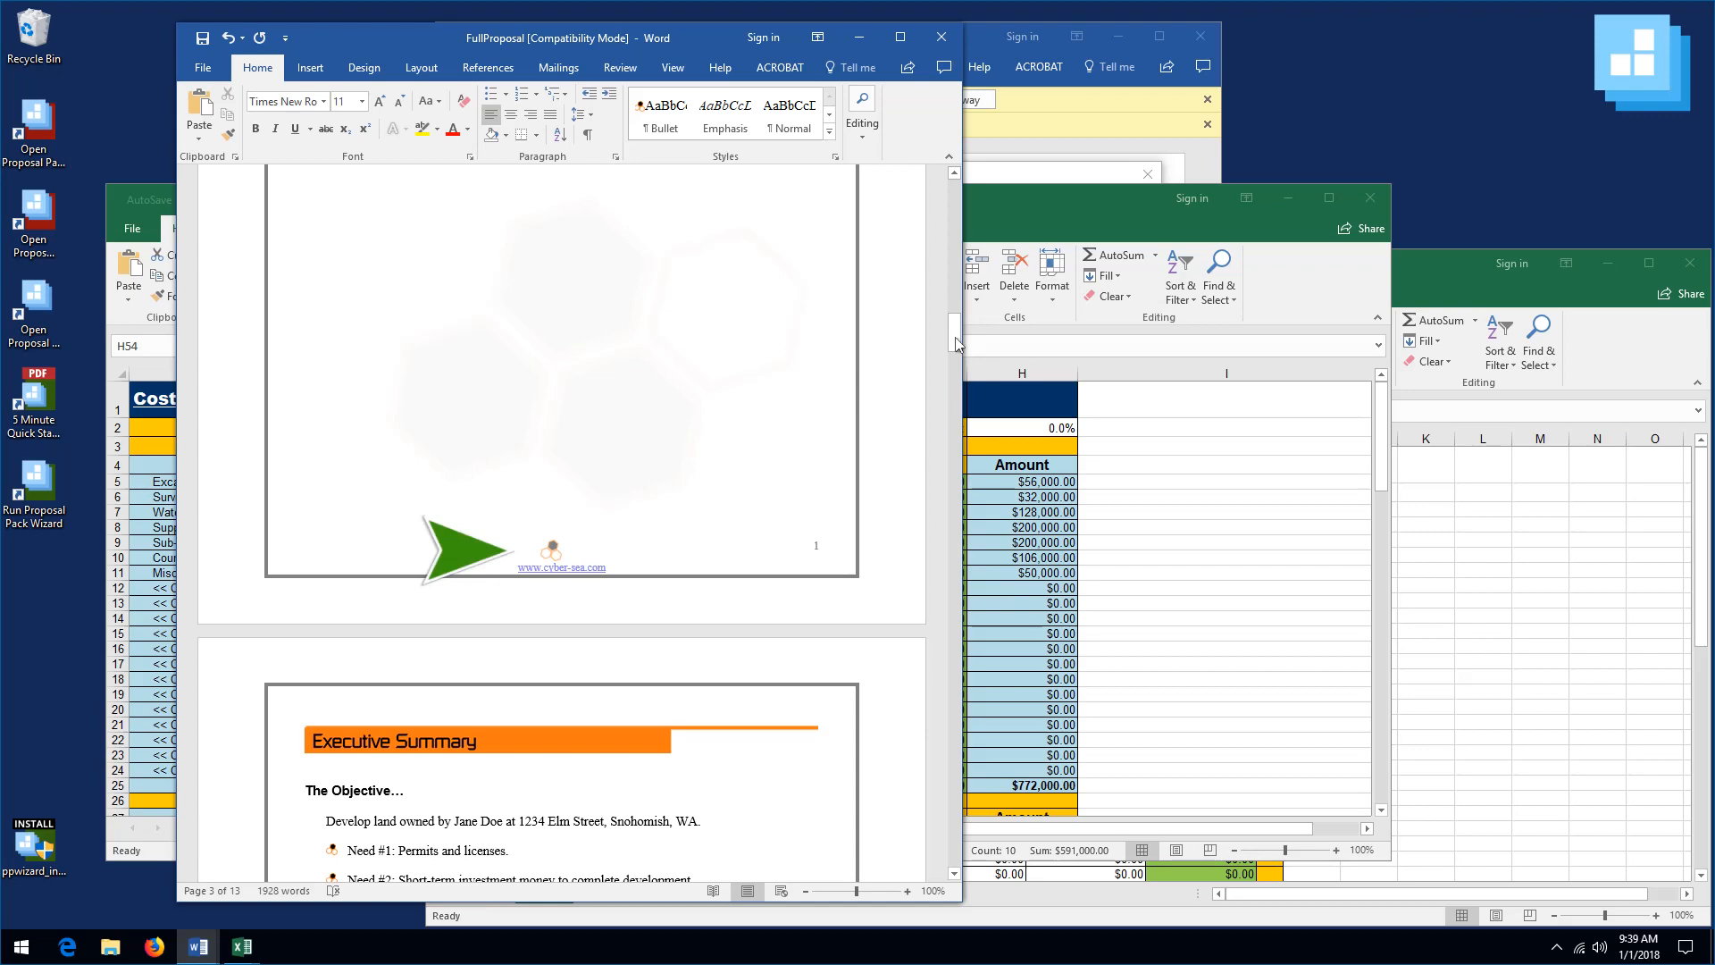
drag(956, 337, 956, 345)
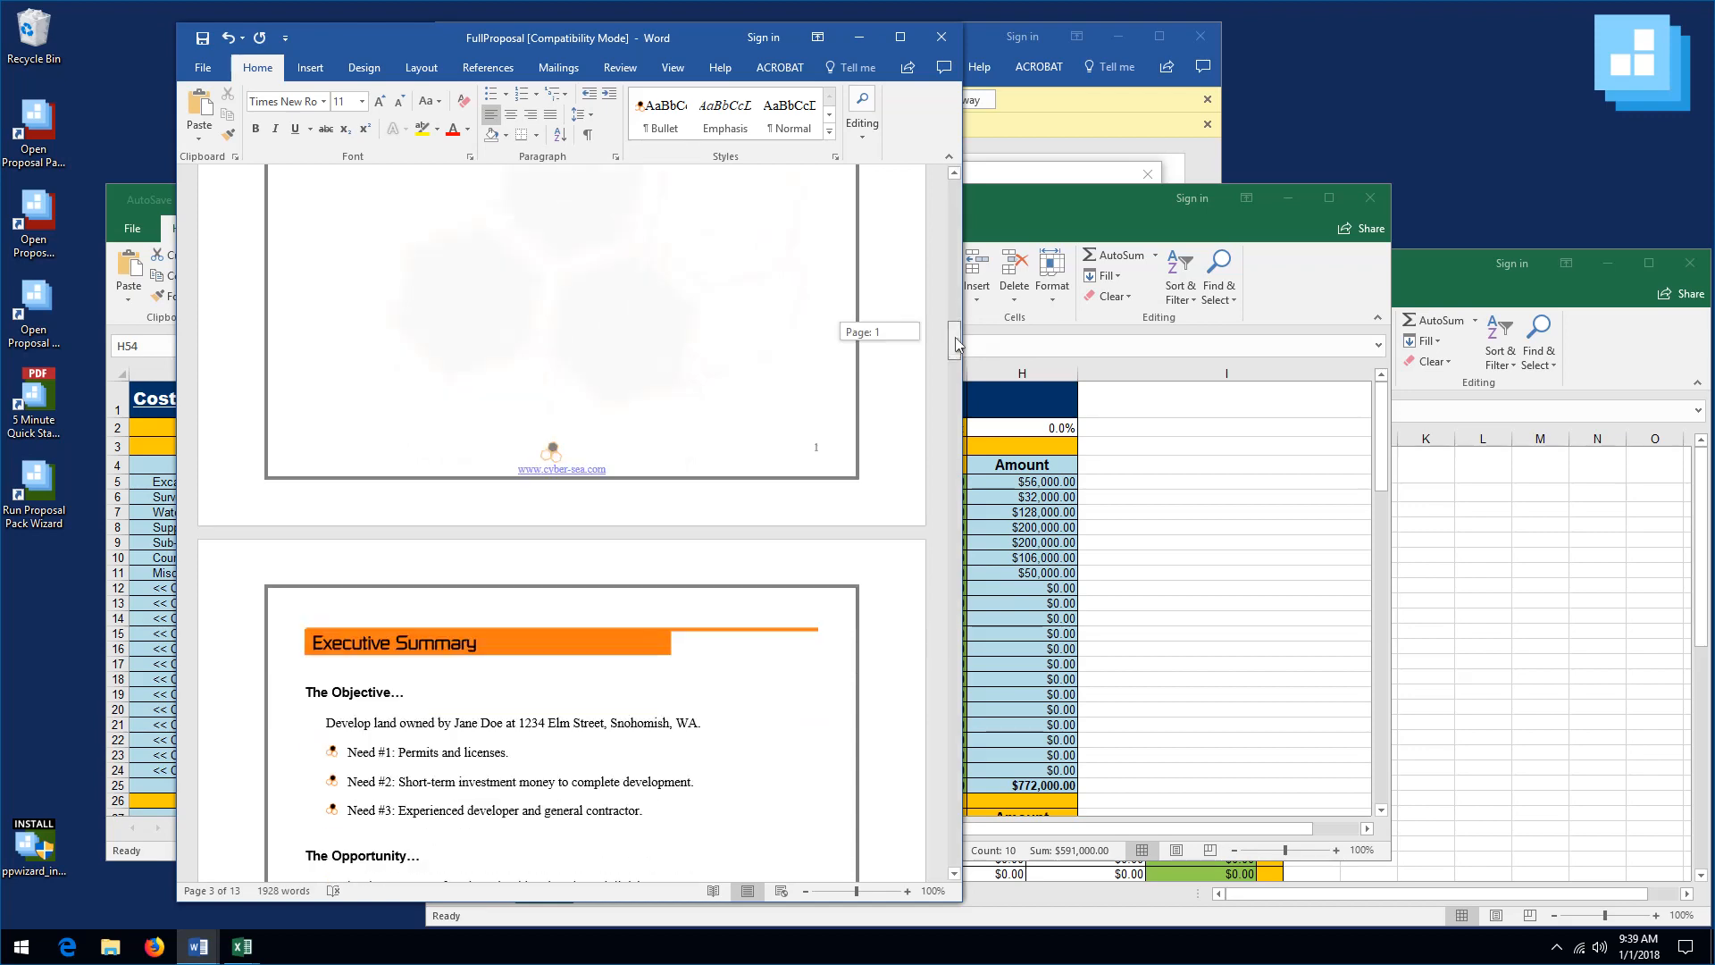
scroll(956, 345, down, 8)
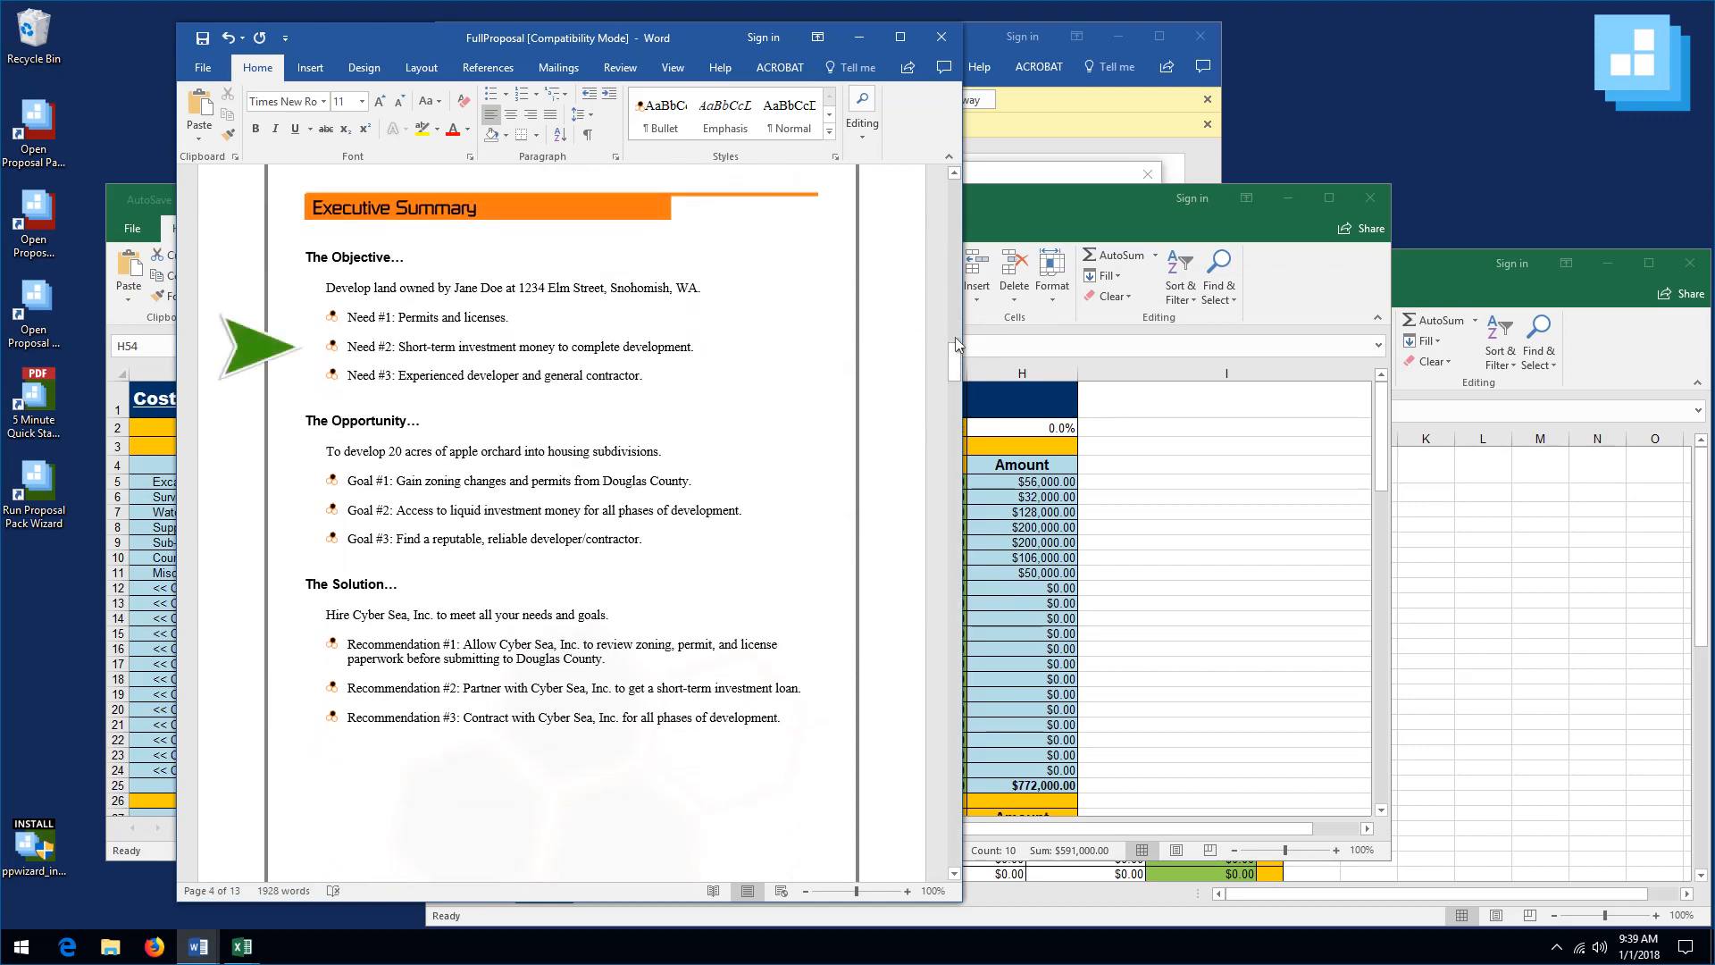
scroll(956, 343, down, 15)
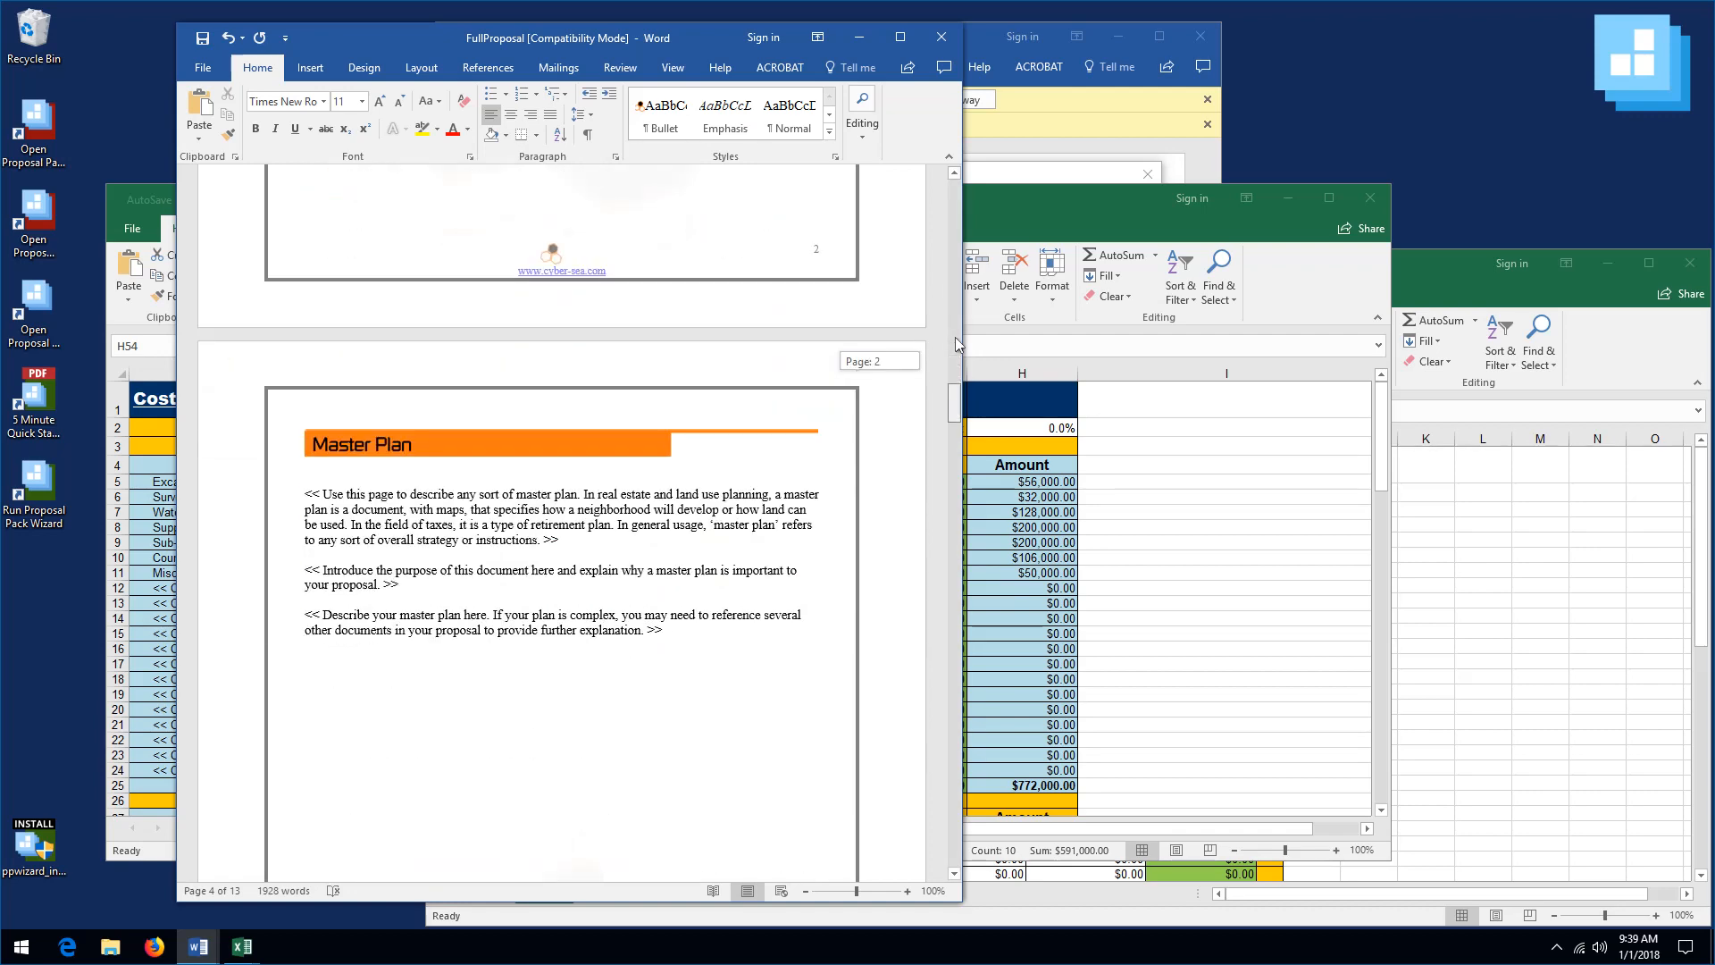
scroll(956, 338, down, 20)
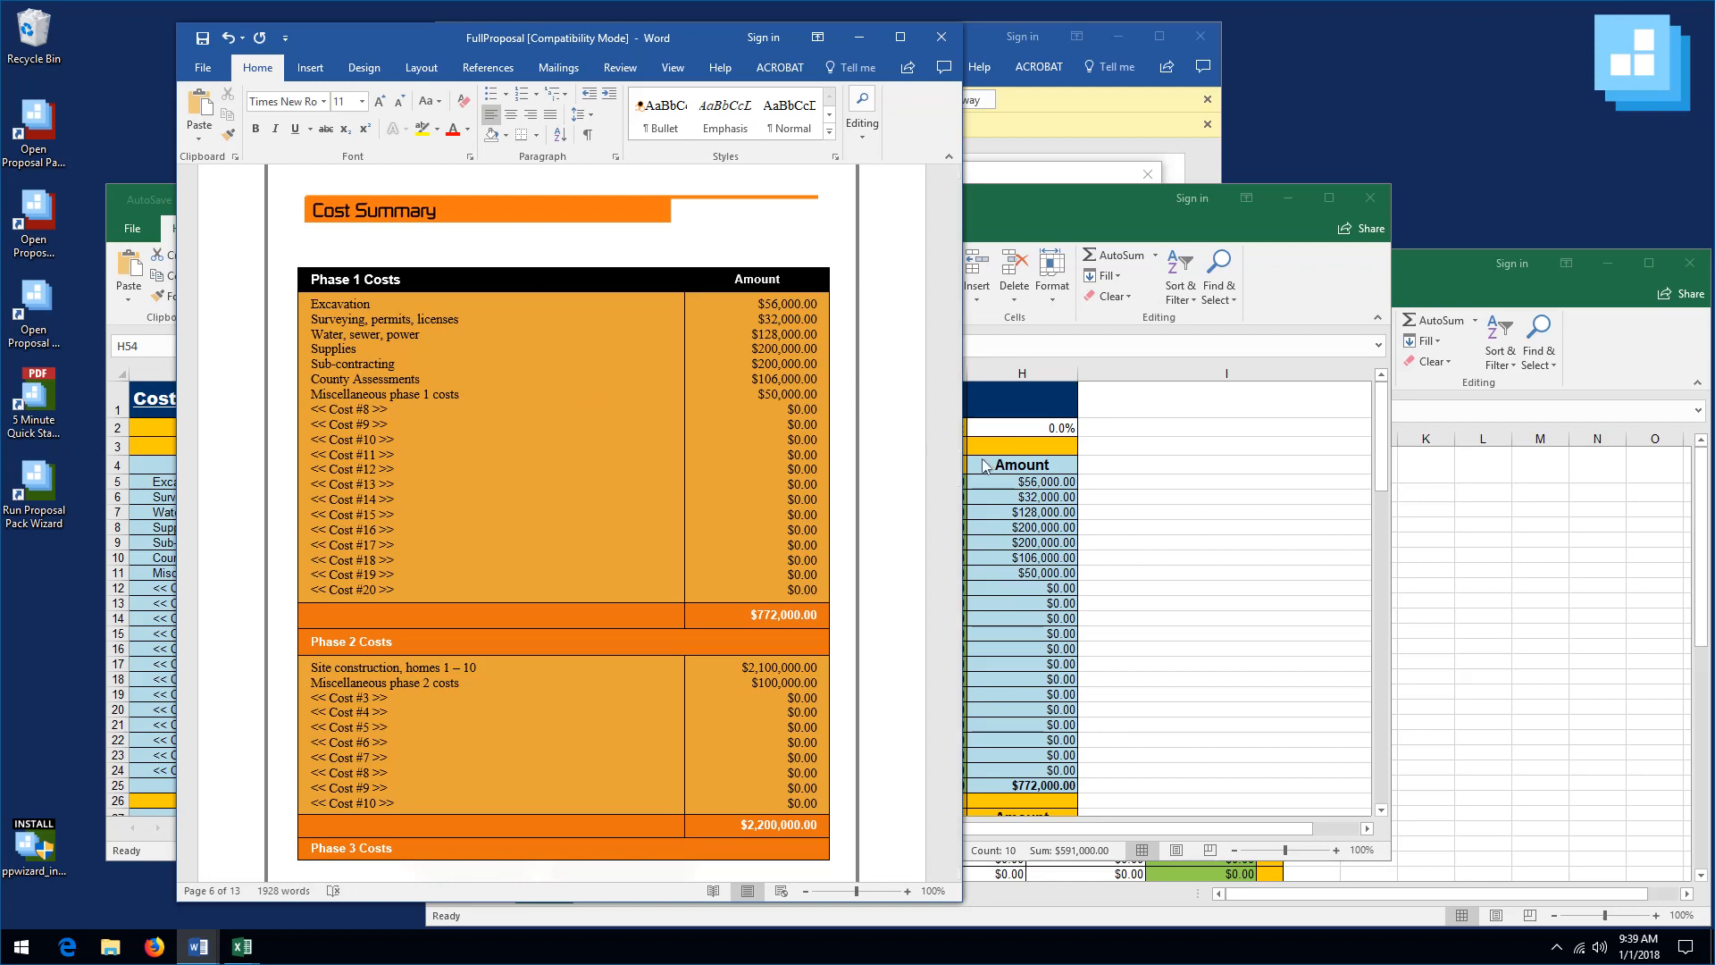
- Examine the Cost Summary table, highlighting the Excavation entry, its amount and the Phase 1 total
drag(954, 472, 954, 485)
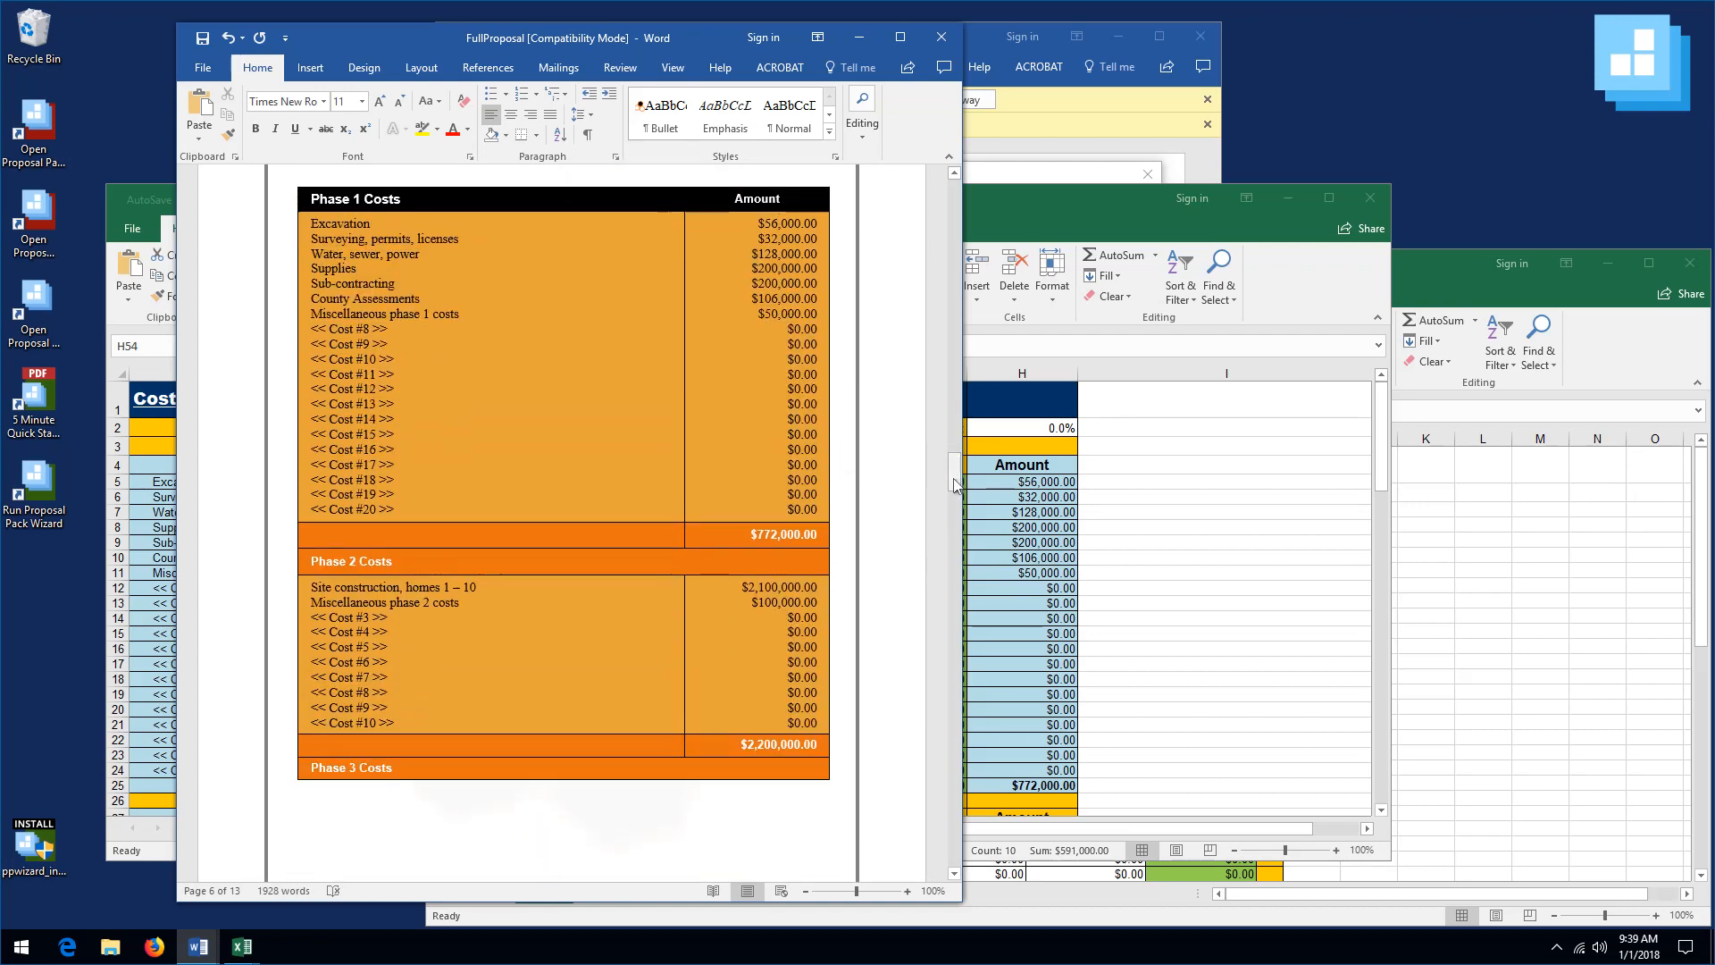
drag(954, 485, 998, 467)
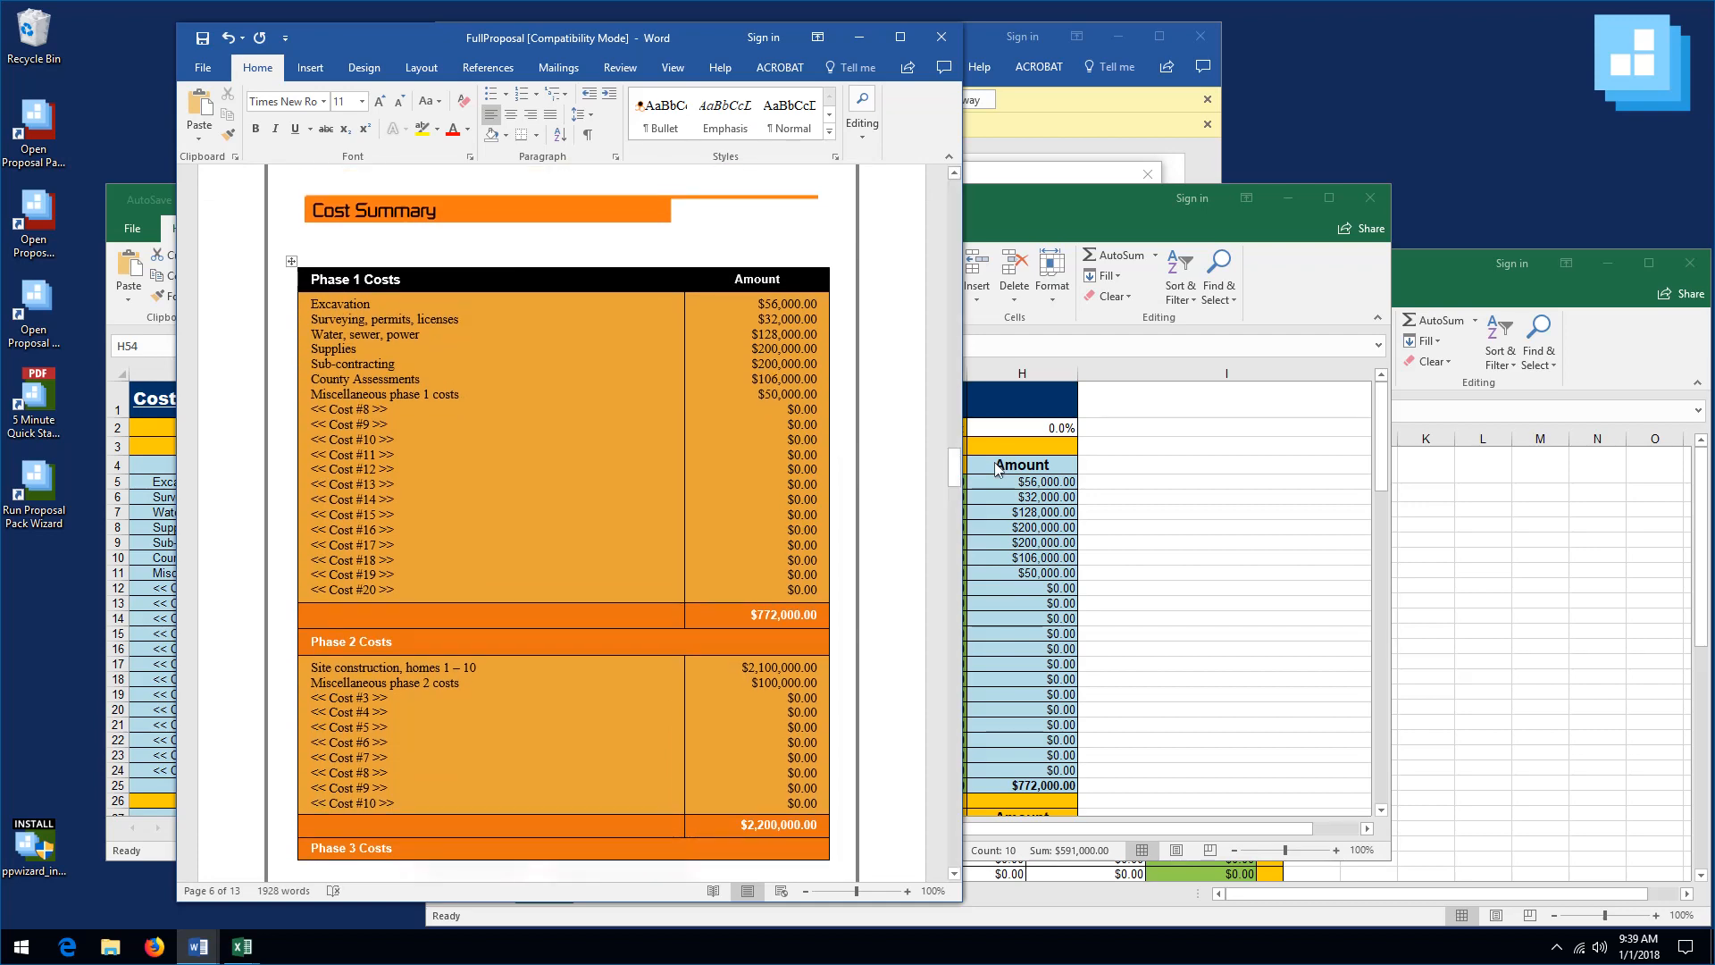
scroll(998, 467, down, 1)
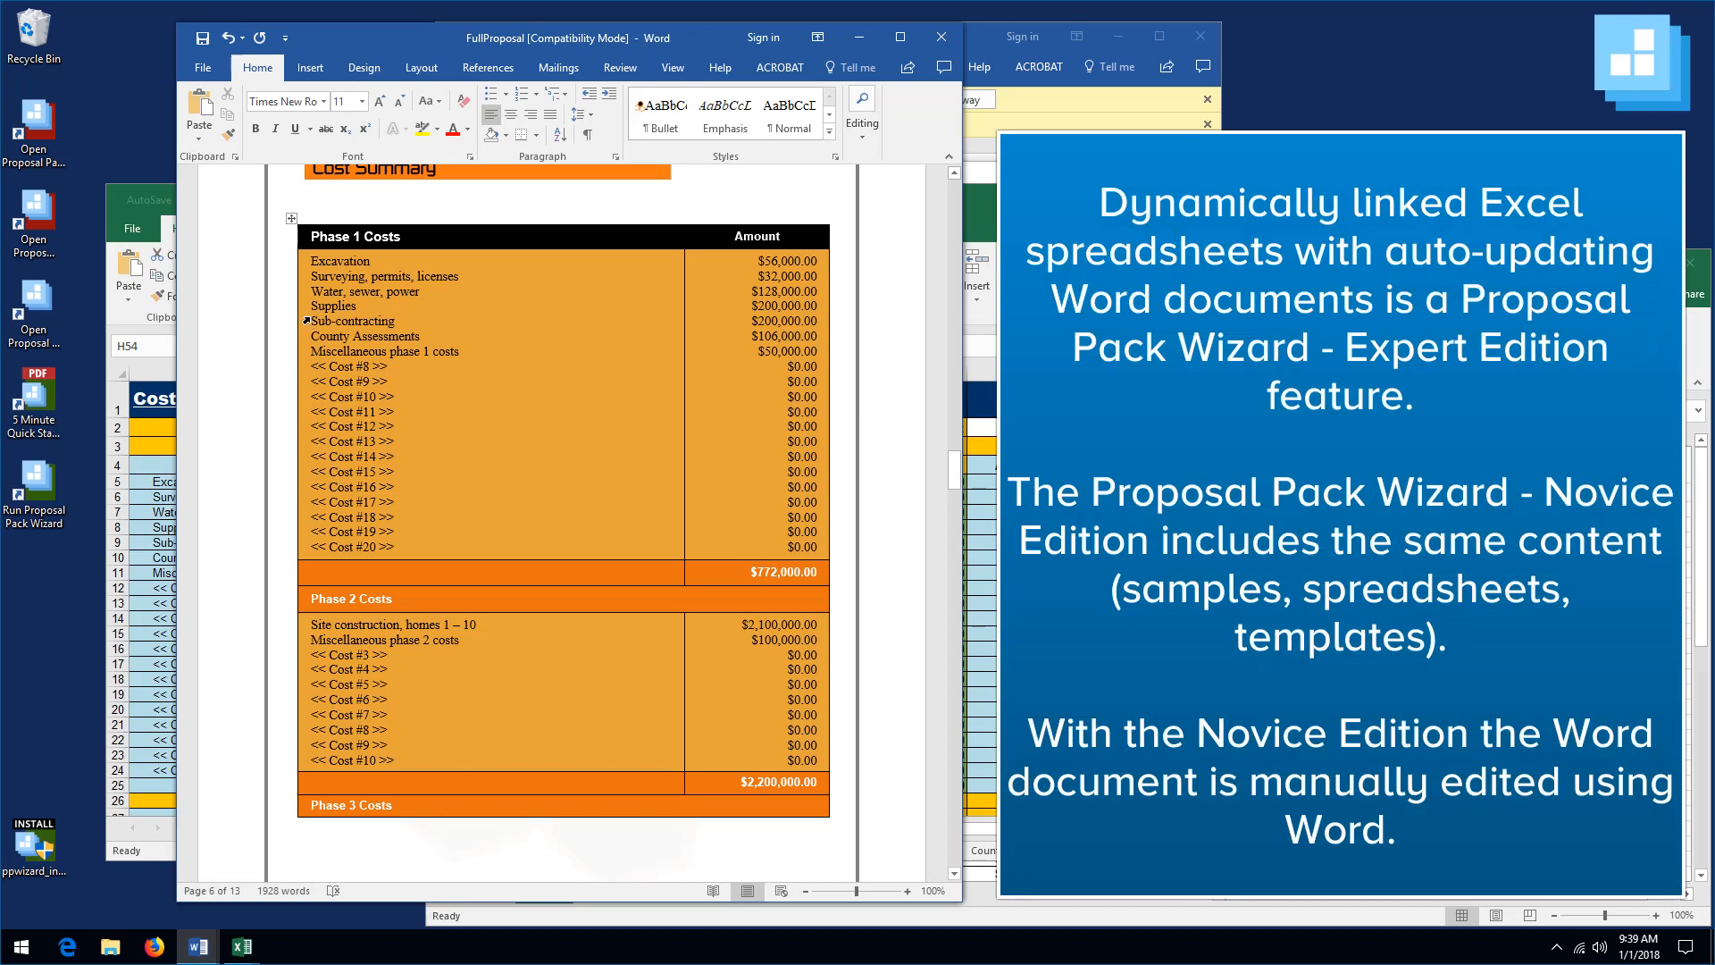
double_click(319, 260)
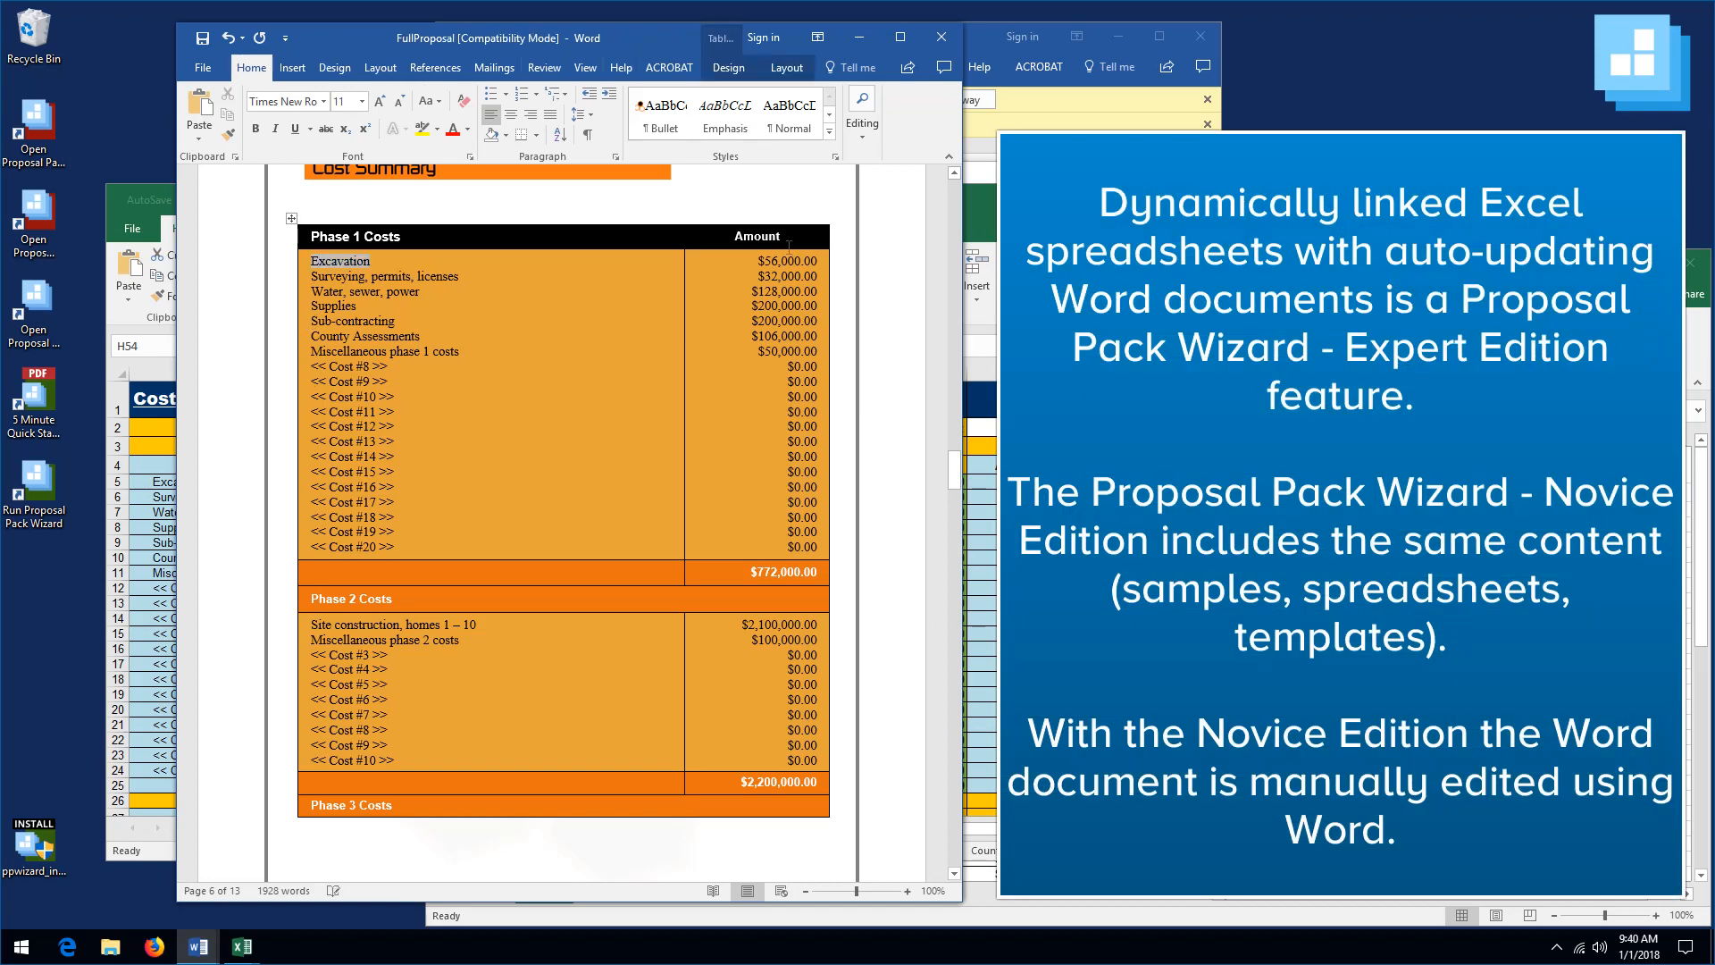
double_click(766, 260)
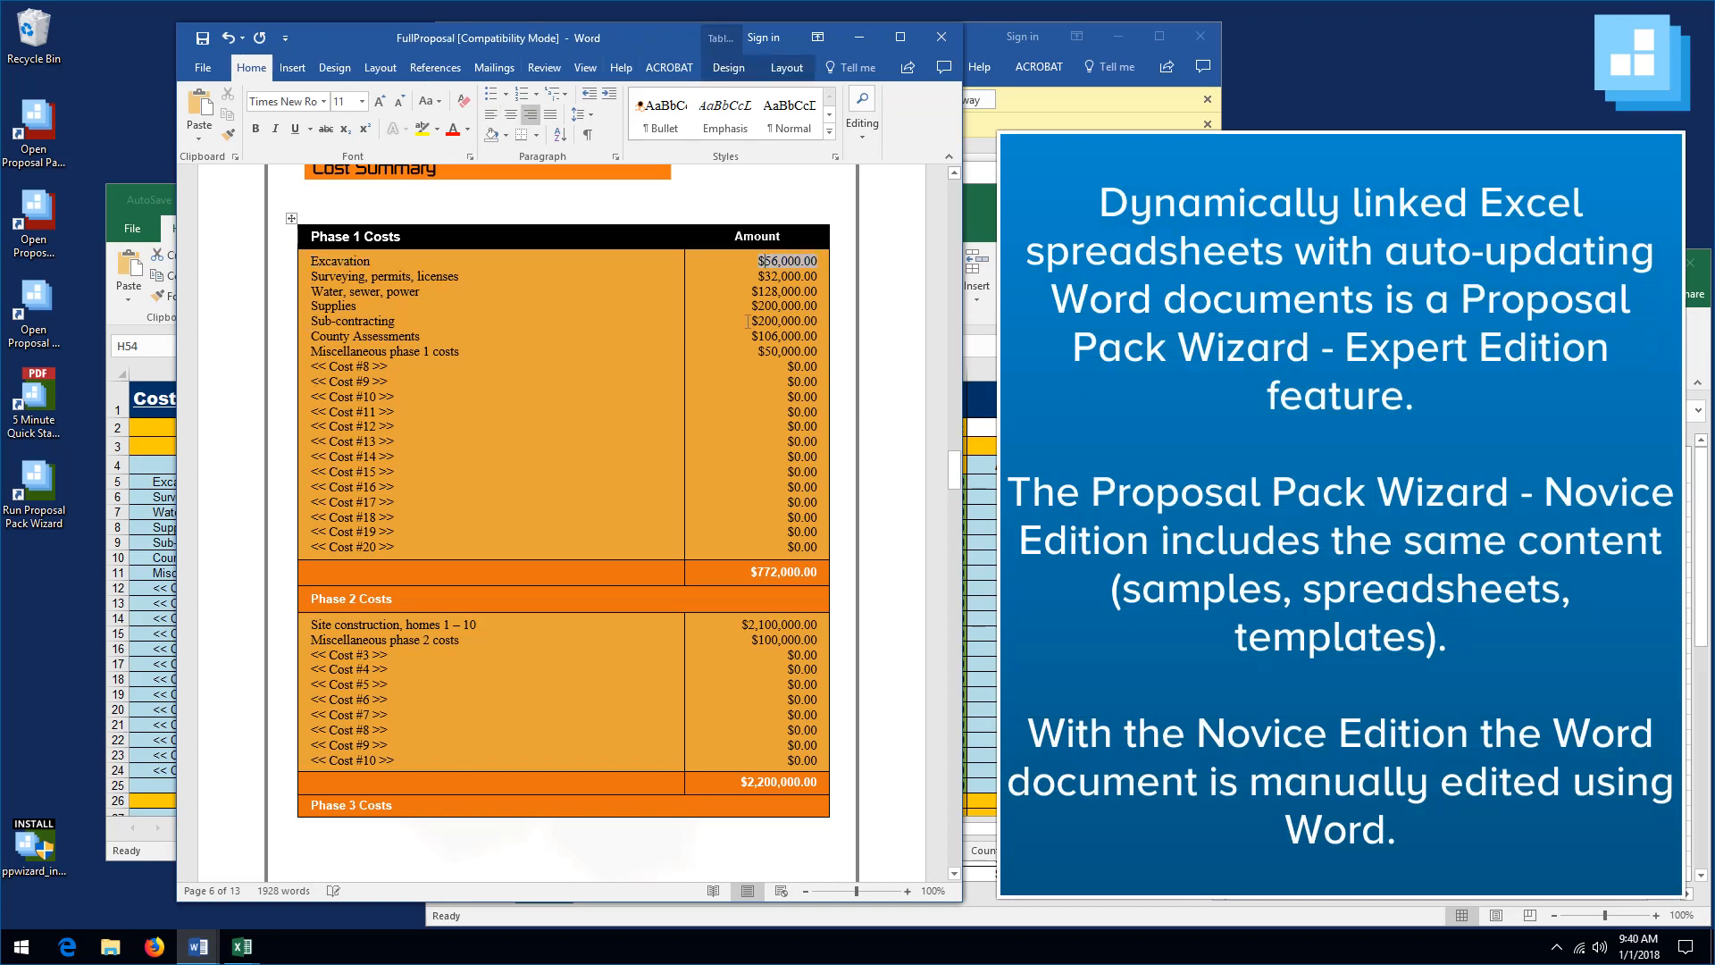
double_click(766, 571)
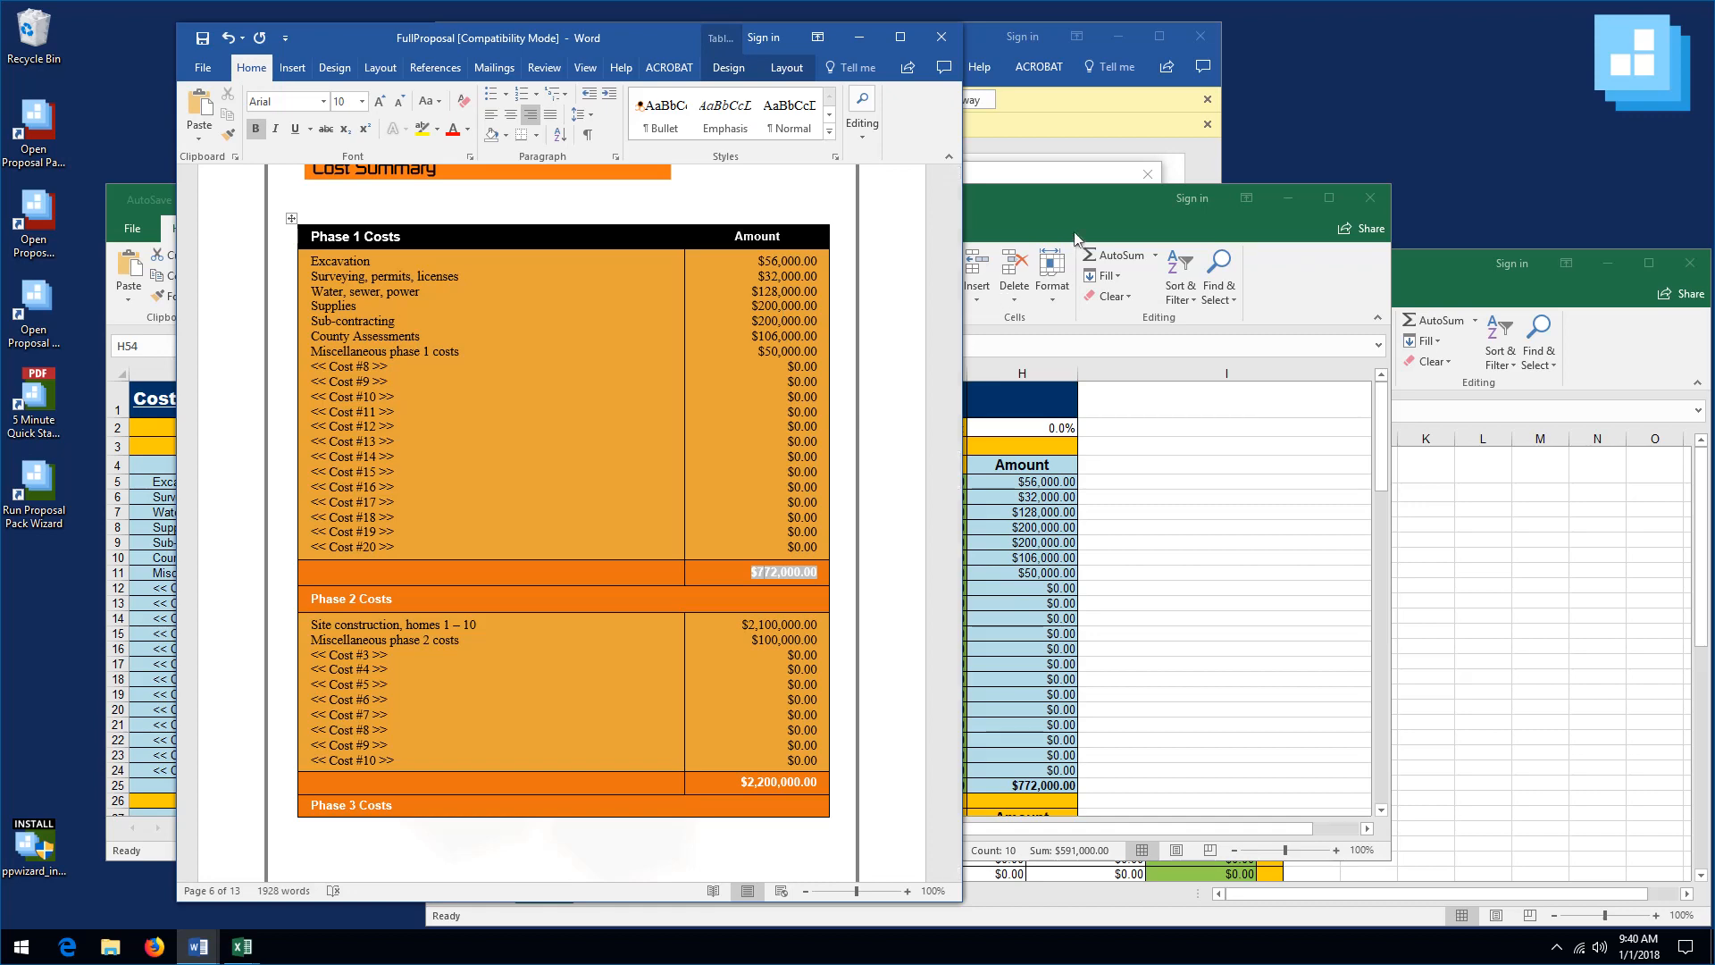
- Highlight each Phase 1 amount in the Cost Summary table in turn, from Excavation to Miscellaneous phase 1 costs
double_click(772, 260)
double_click(776, 276)
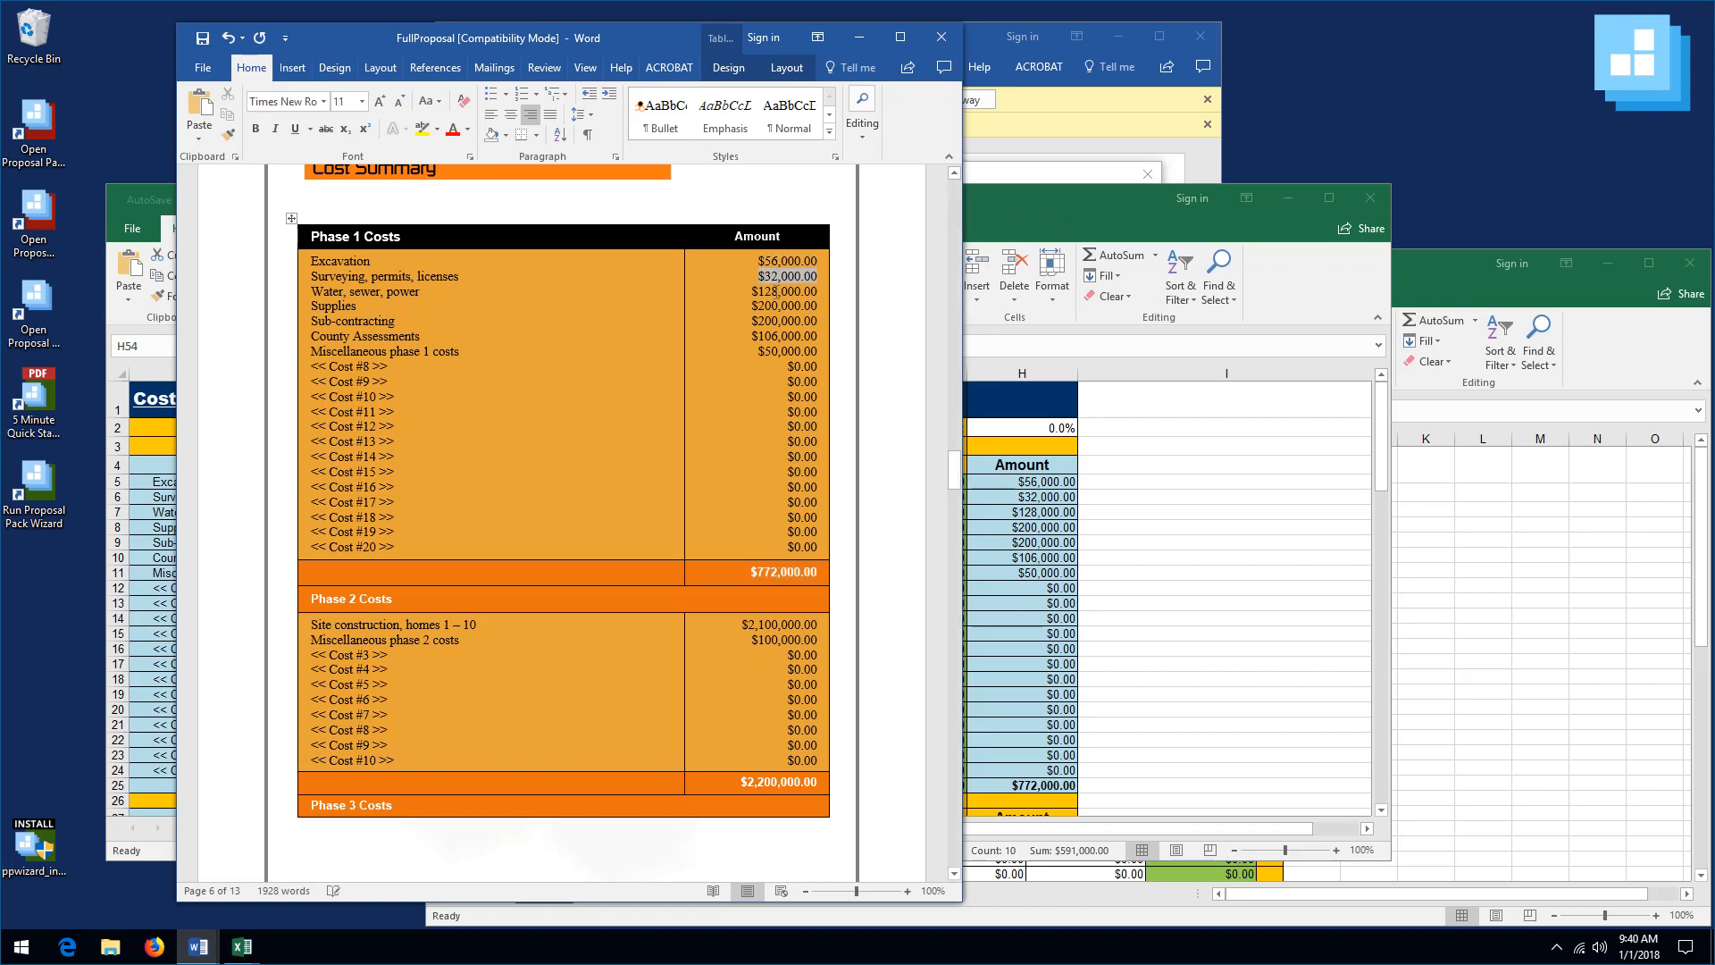
double_click(777, 292)
double_click(773, 306)
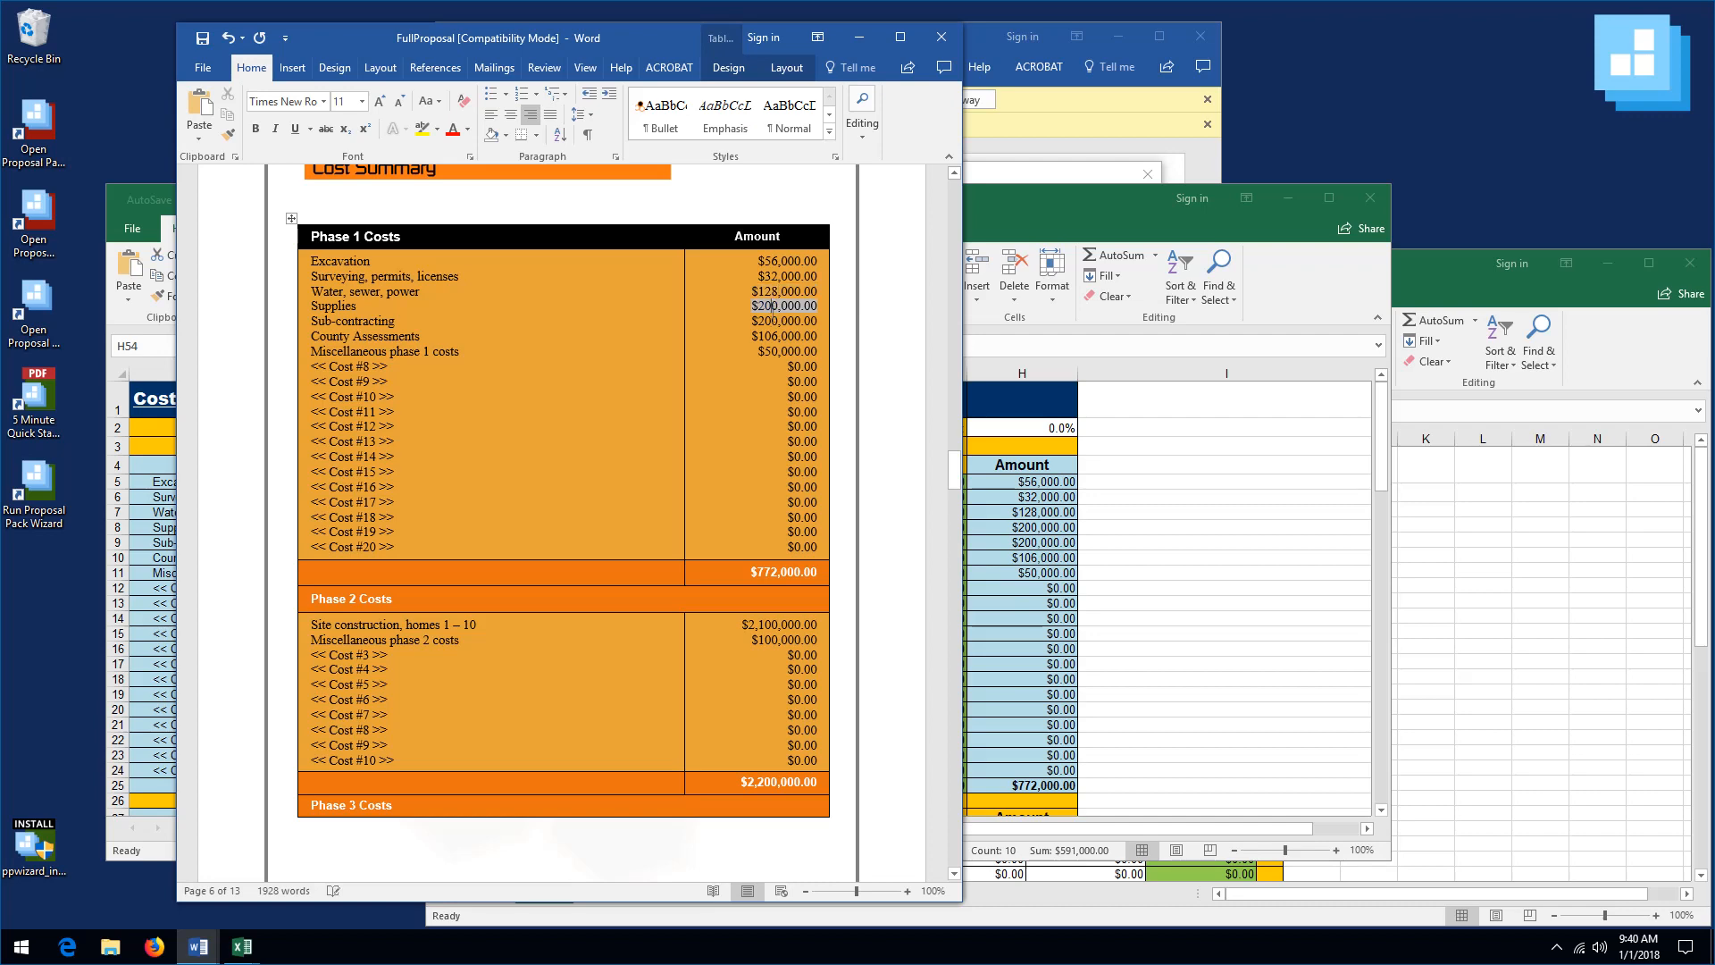
double_click(773, 320)
double_click(773, 336)
double_click(770, 352)
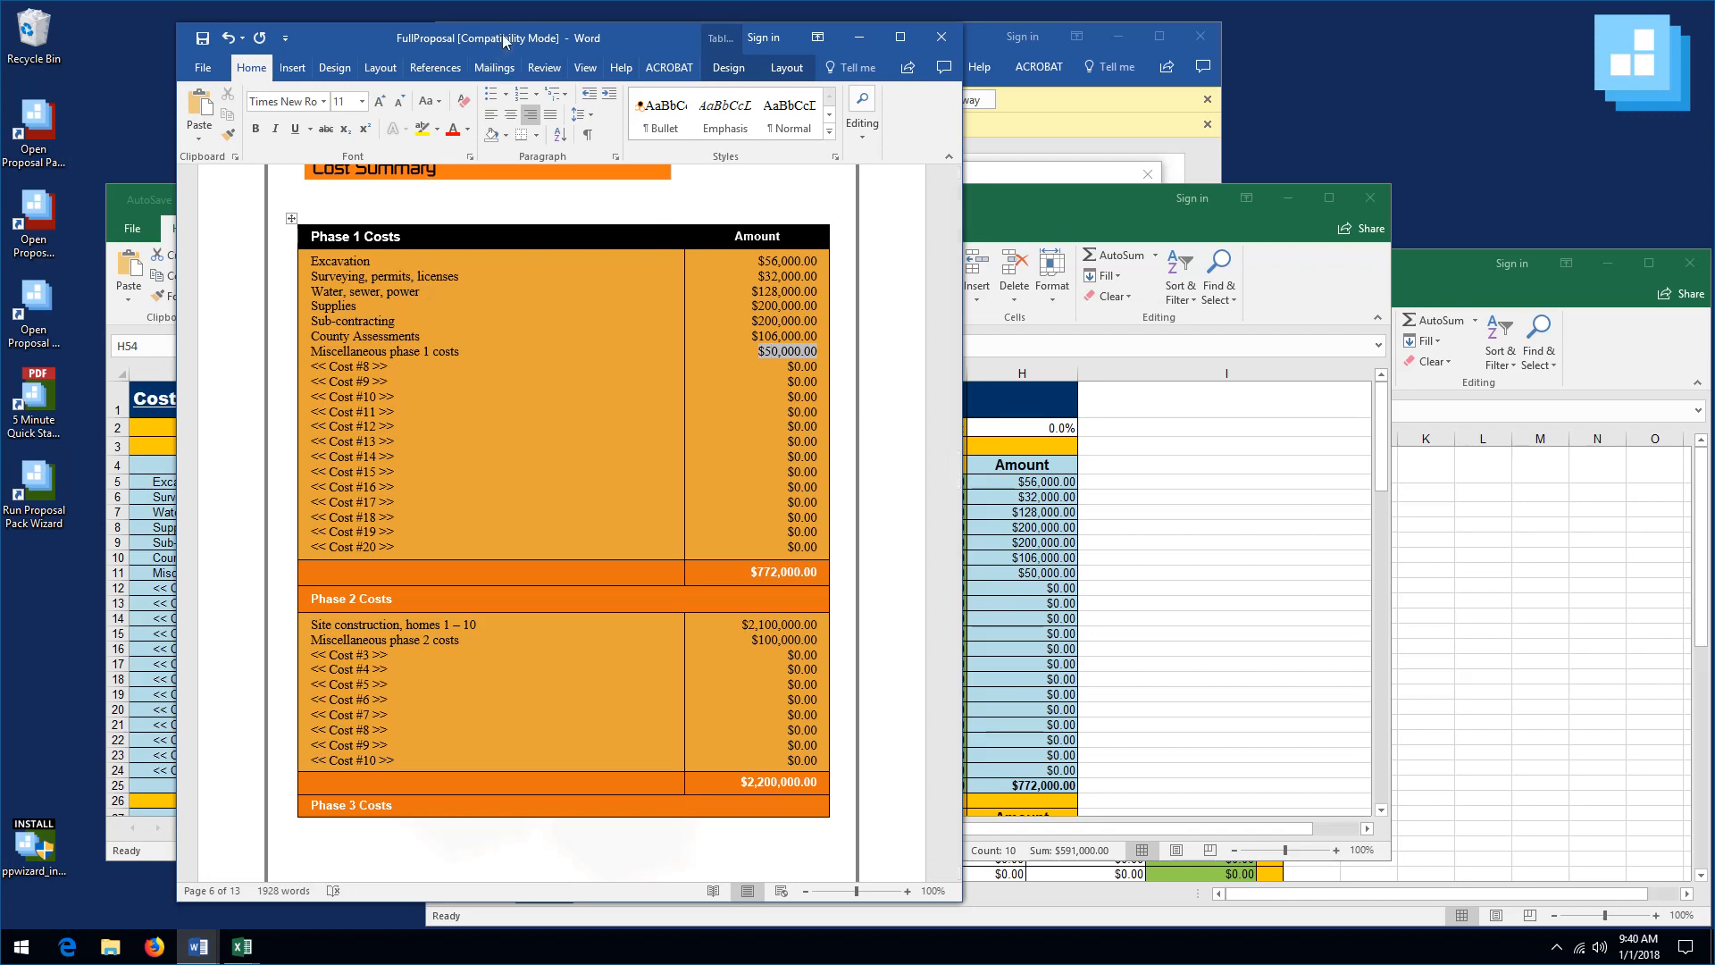
- Arrange the FullProposal document and the CostSummaryCalculator workbook so both can be compared on screen
drag(523, 40, 424, 34)
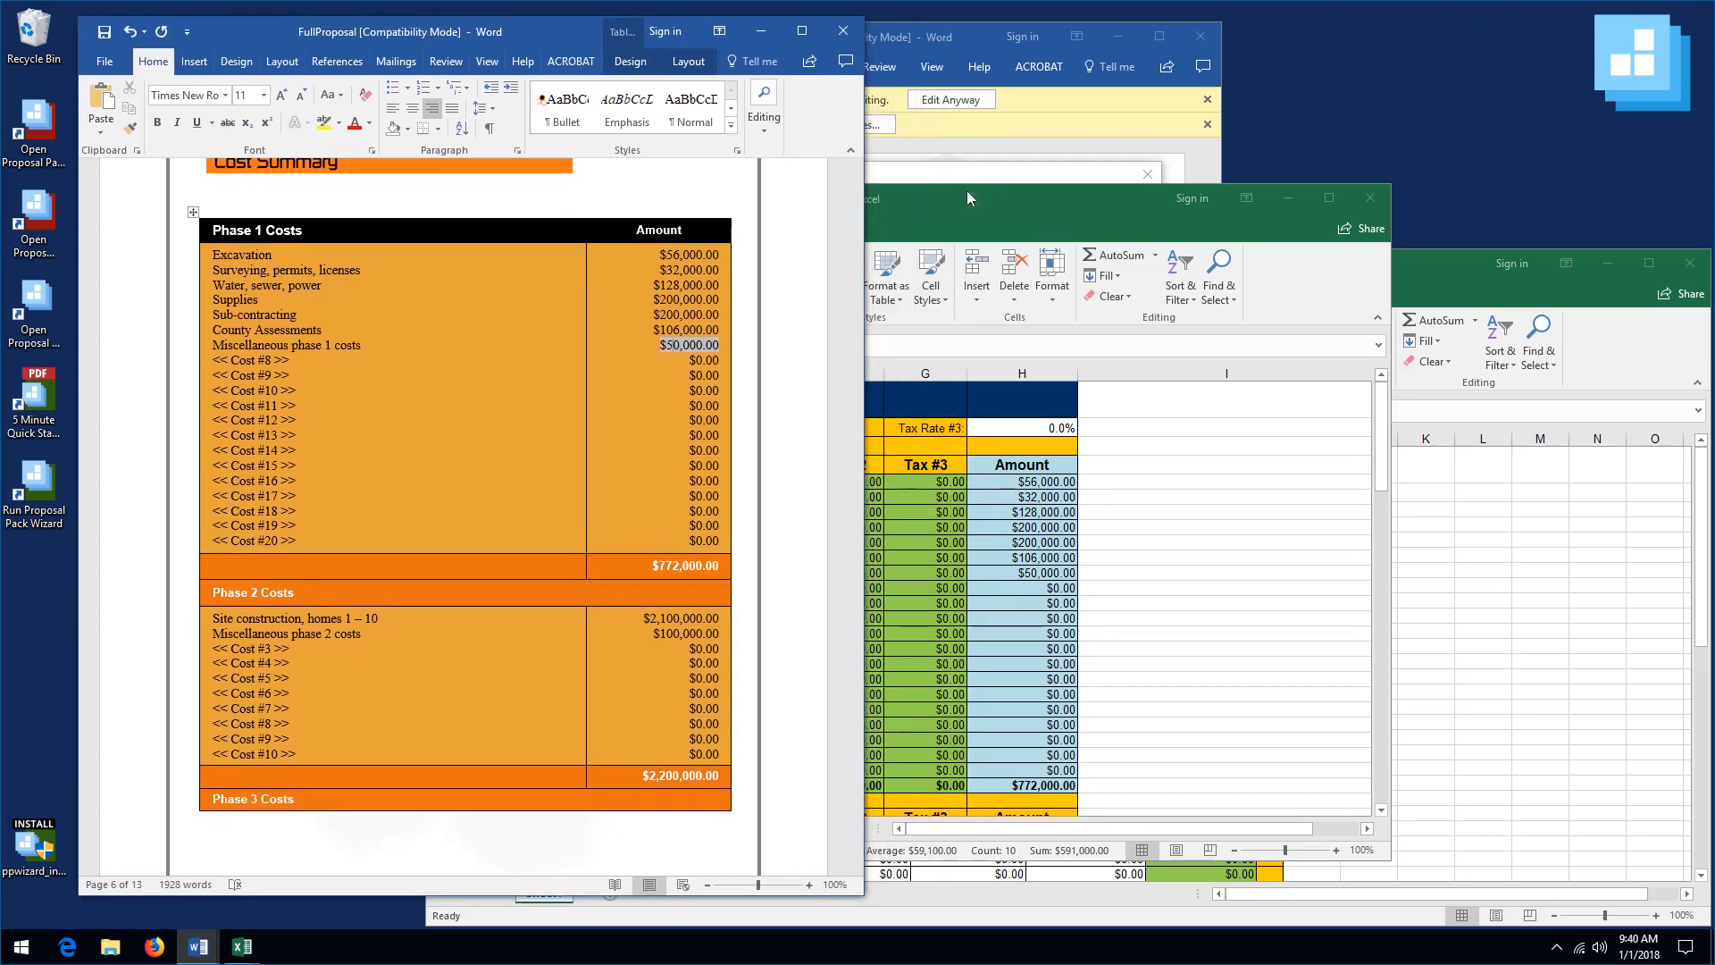
click(967, 195)
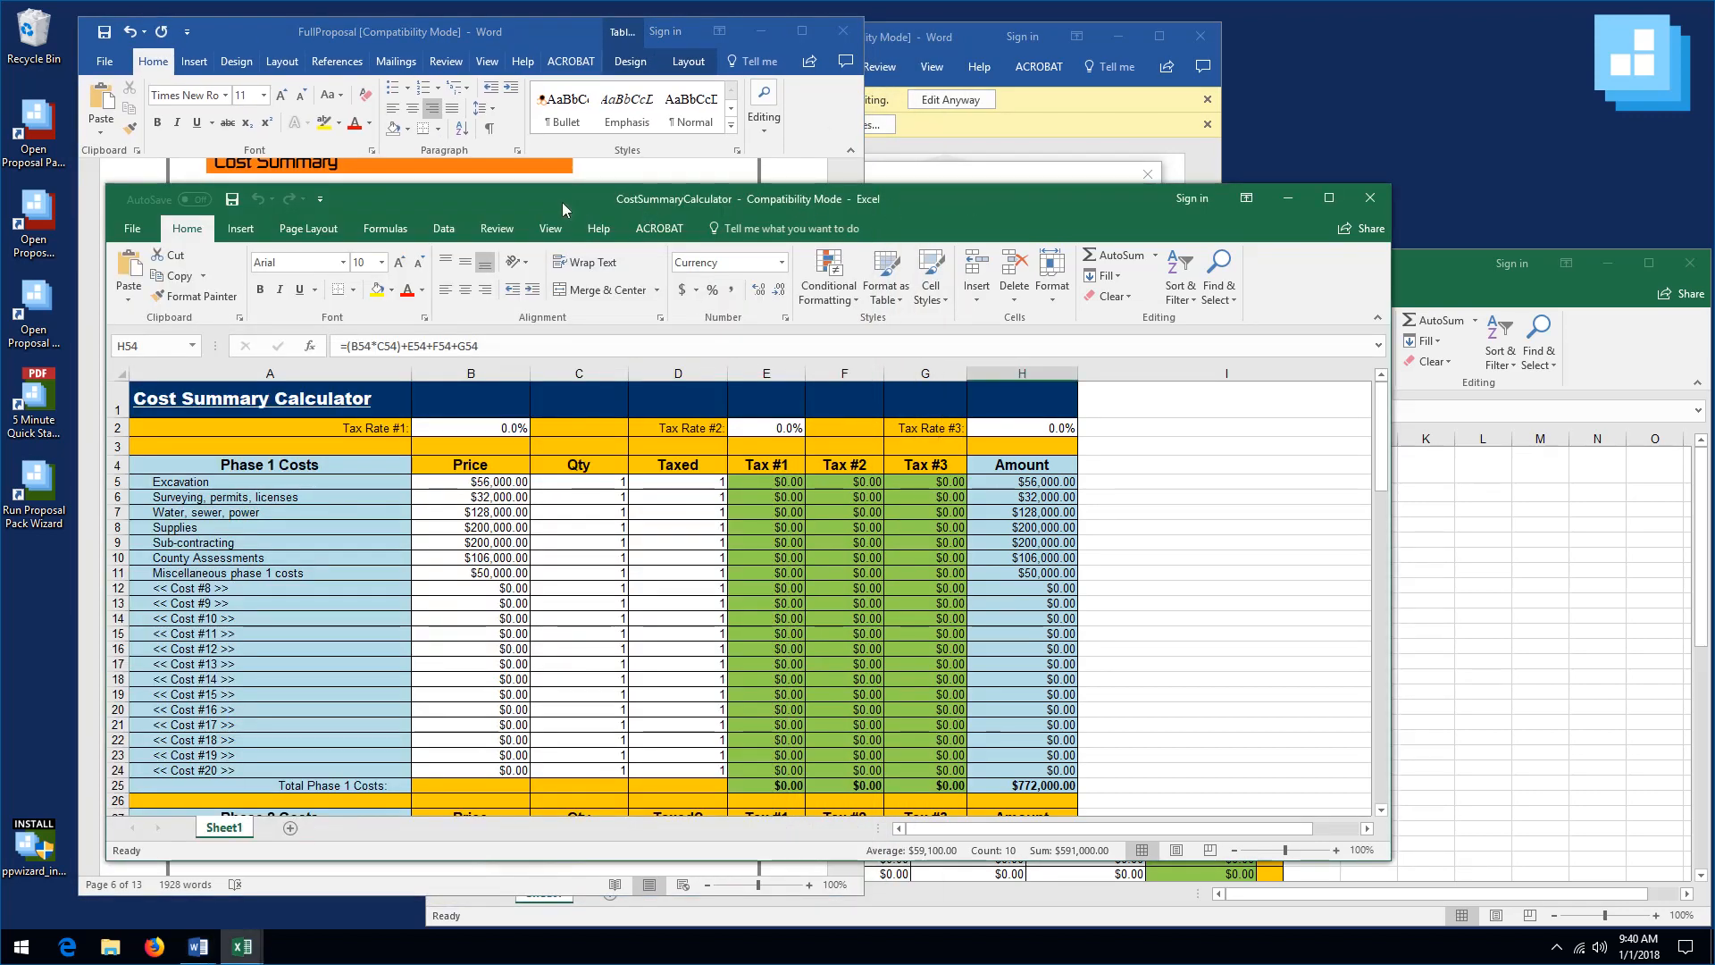
drag(644, 209, 863, 241)
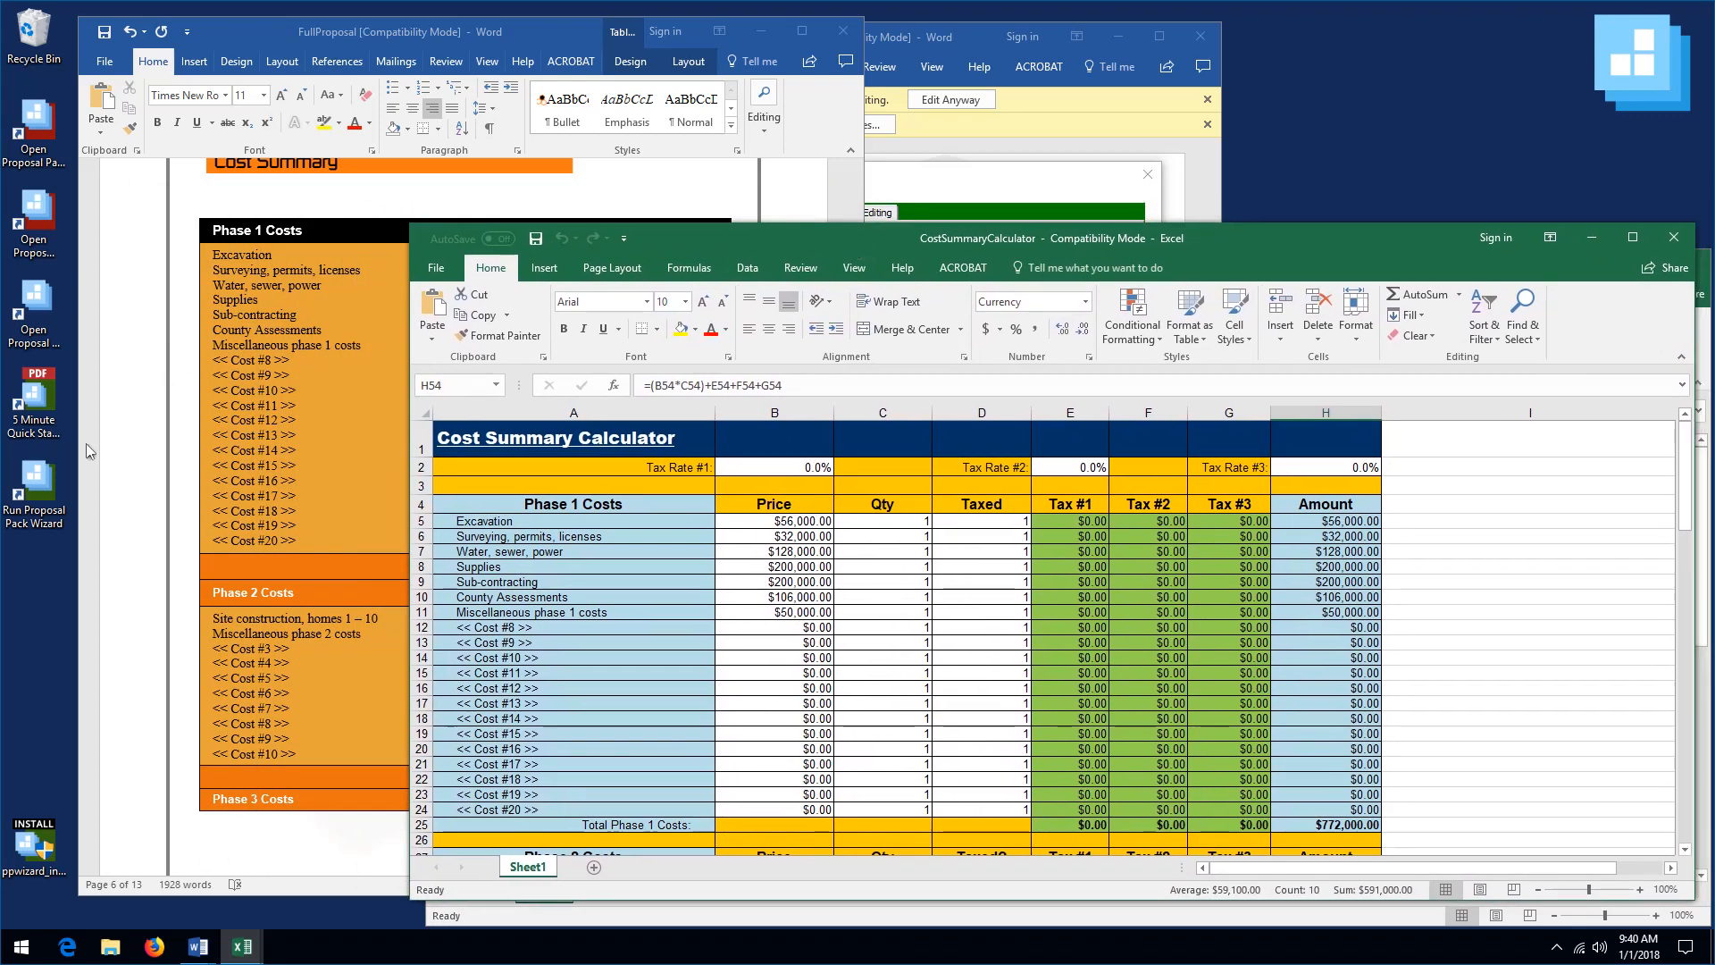
- Return to FullProposal and highlight the first two Phase 1 cost descriptions and the Excavation amount
click(252, 260)
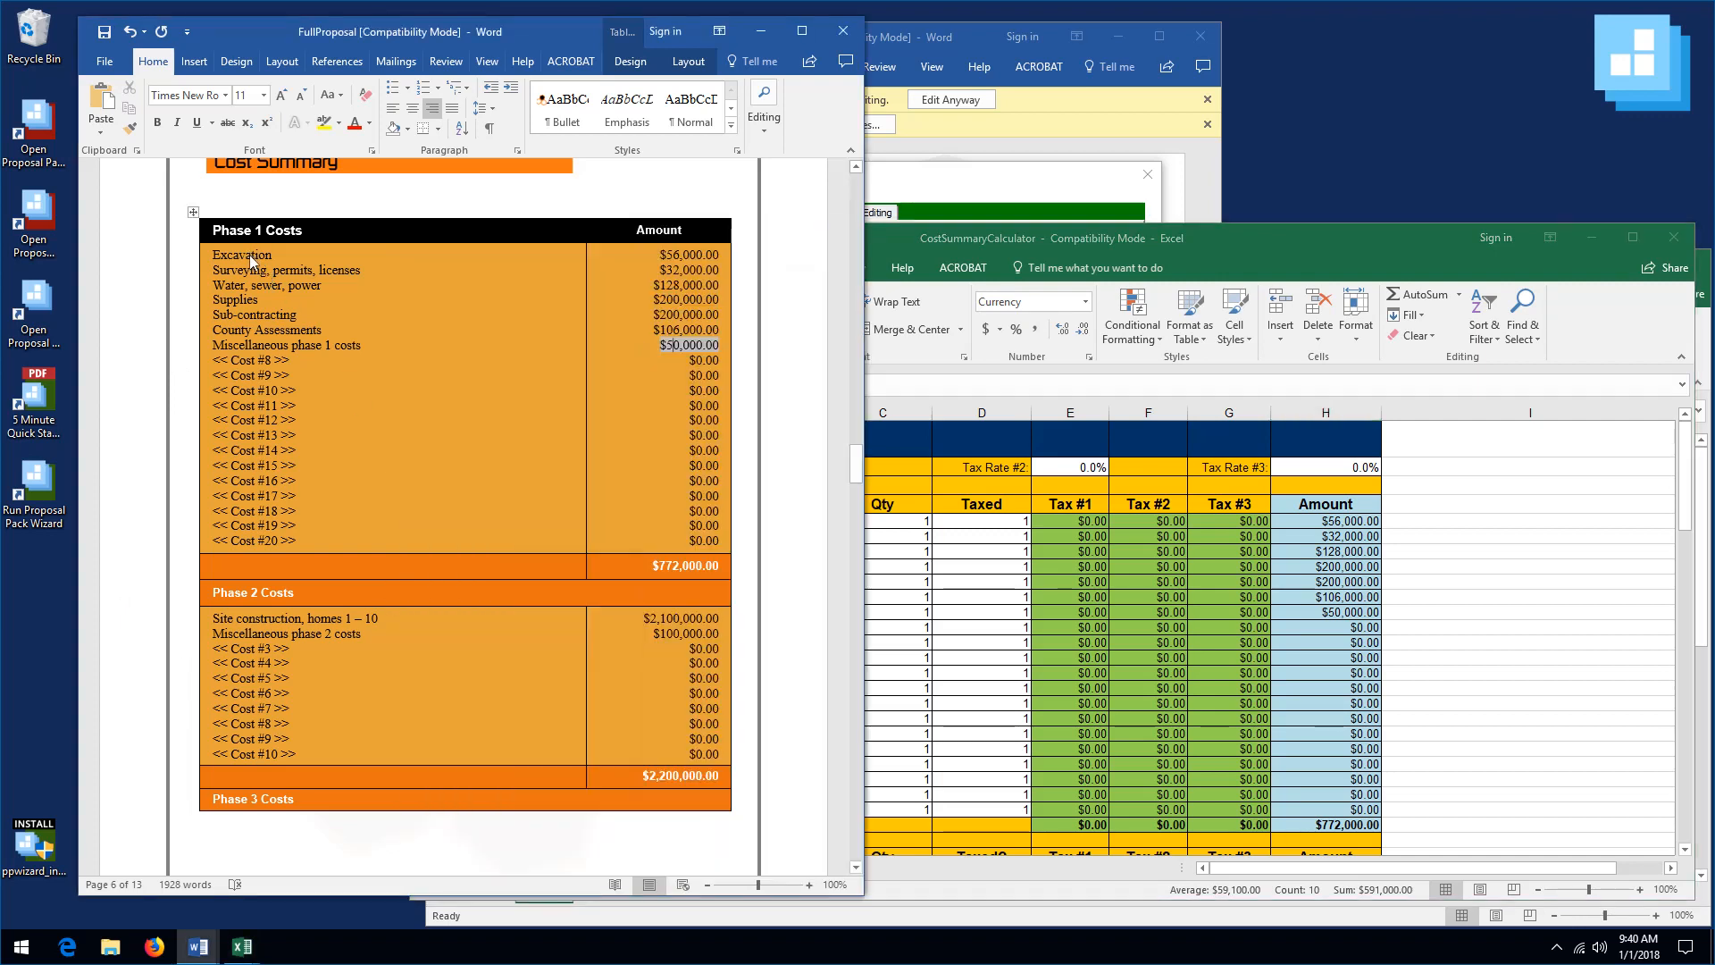
double_click(251, 255)
triple_click(252, 268)
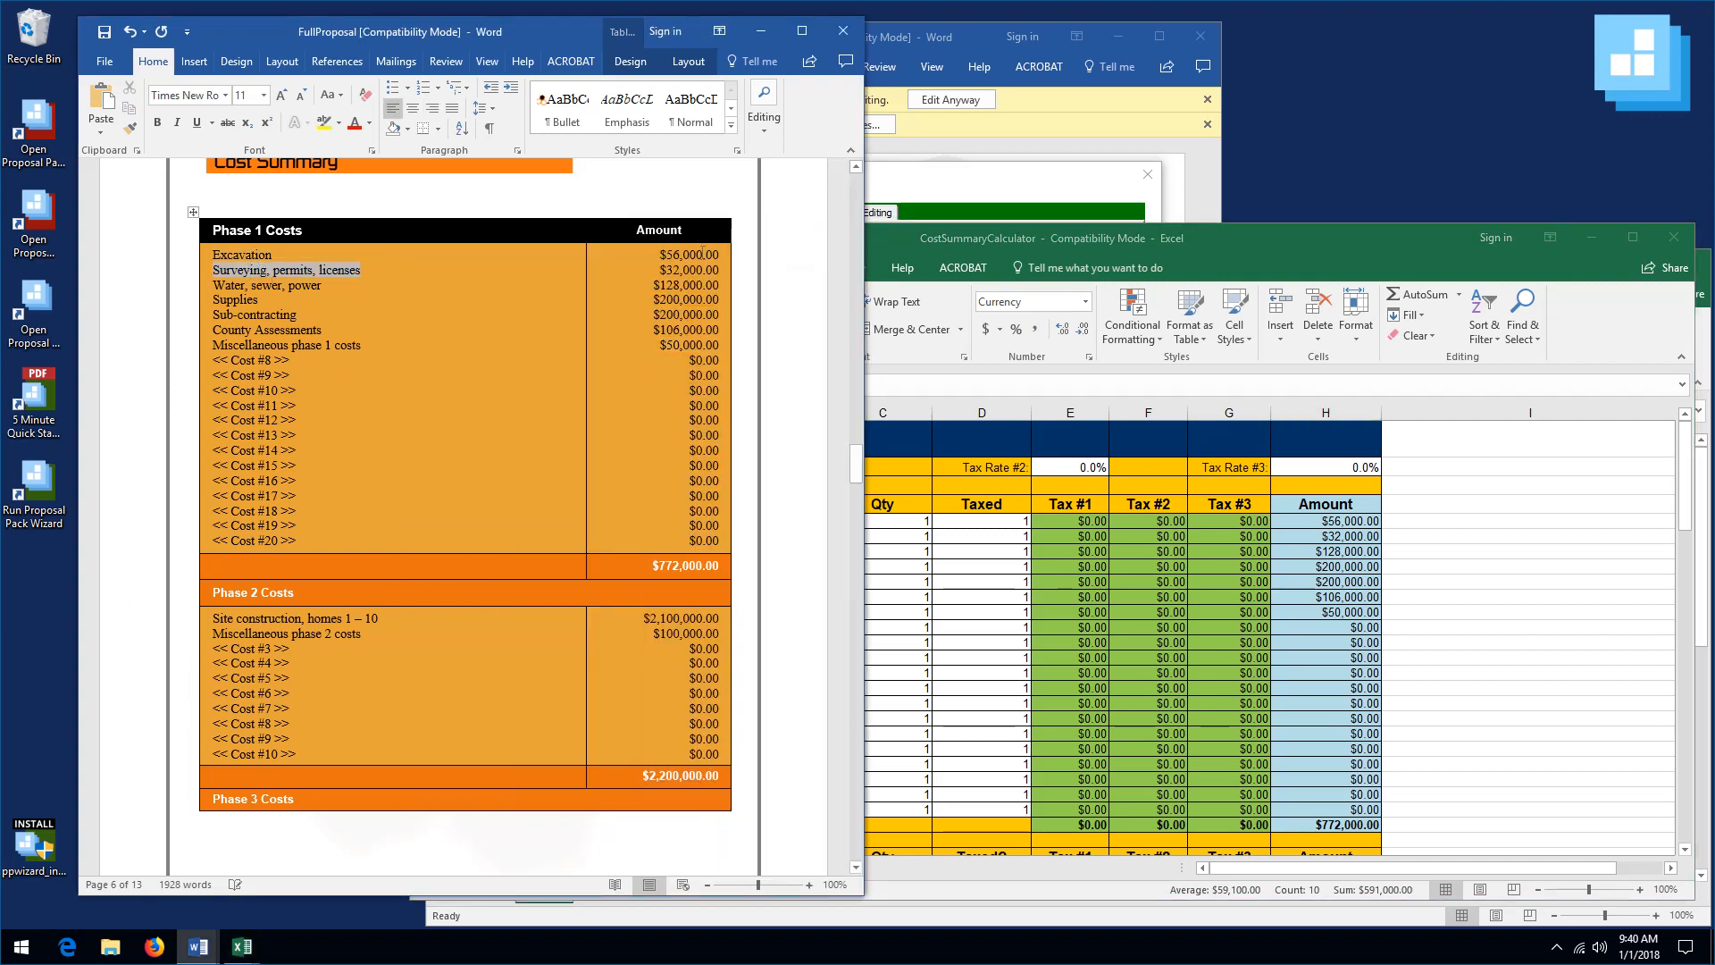
double_click(690, 255)
- Inspect the matching Phase 1 descriptions and amounts in CostSummaryCalculator, view its Phase 2 section, and return to FullProposal
drag(872, 242, 410, 241)
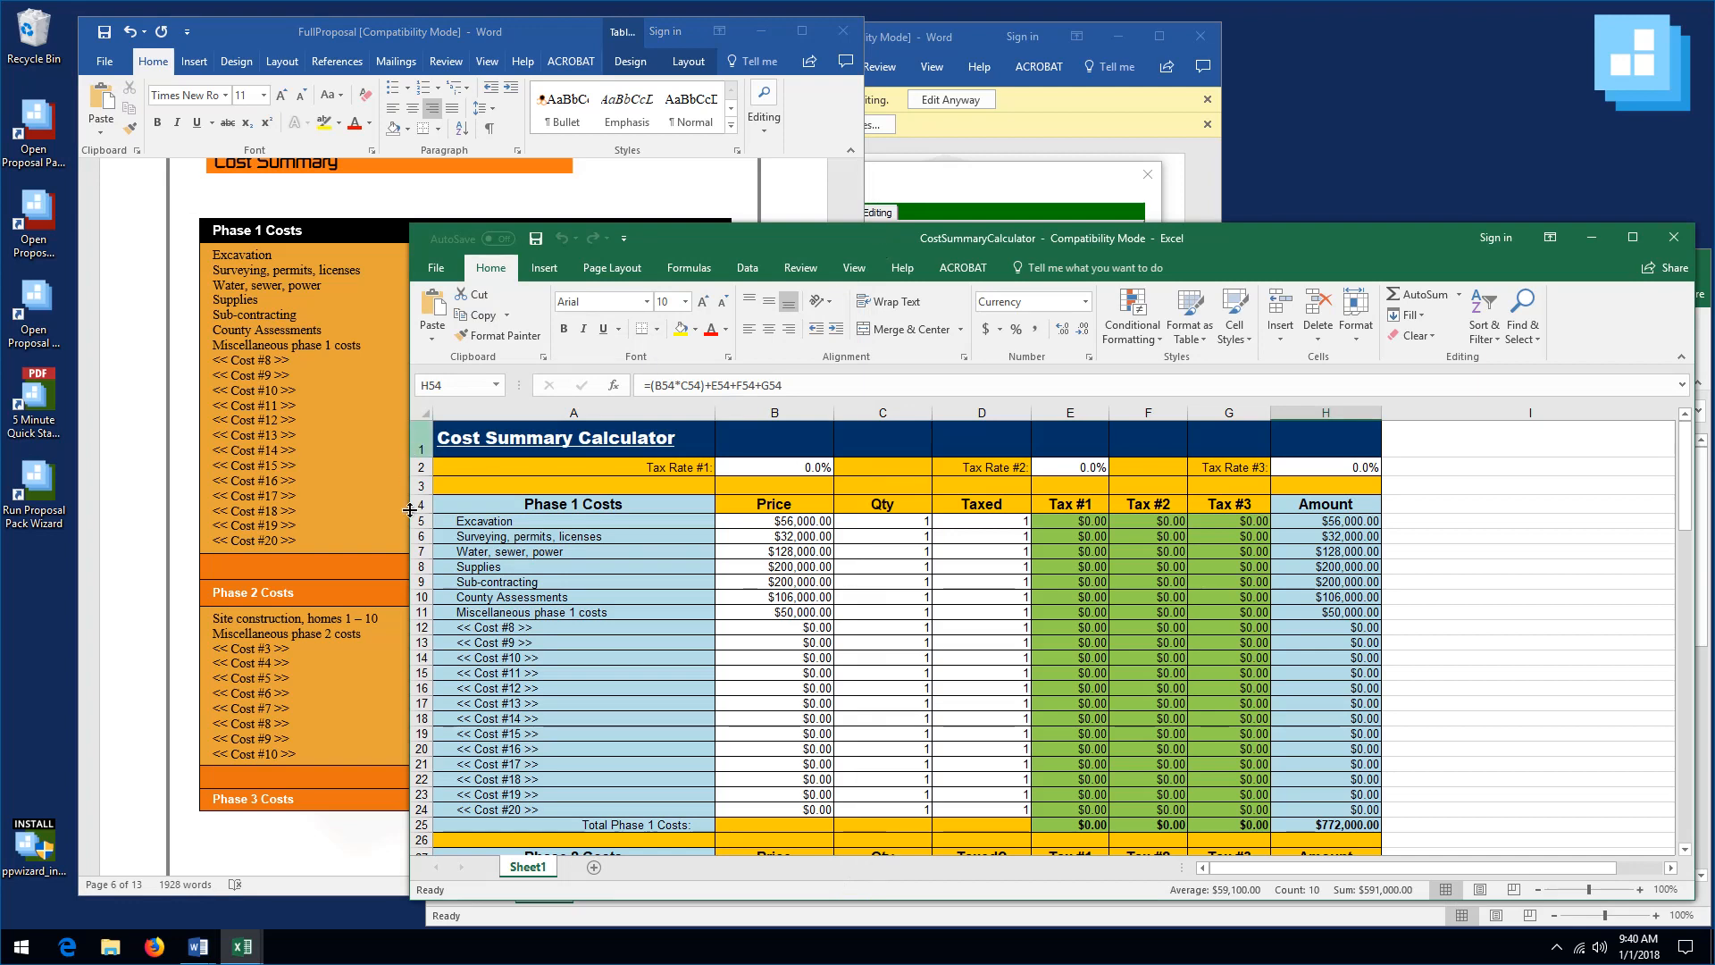
click(483, 542)
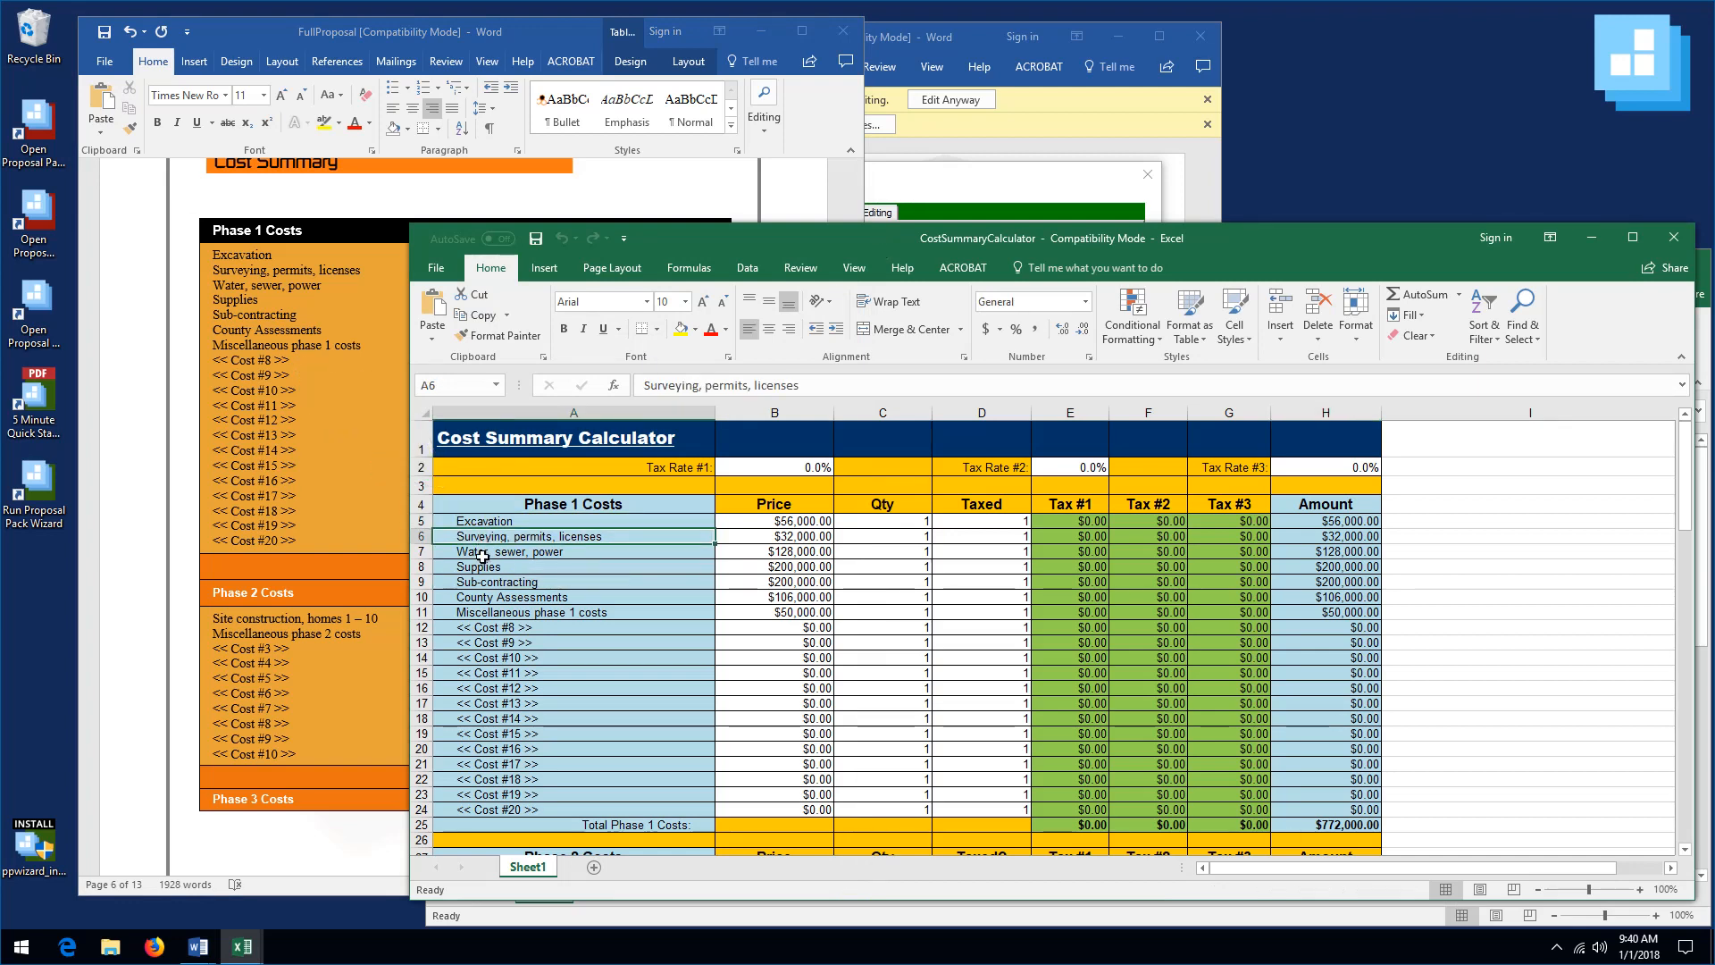
click(483, 554)
click(1342, 520)
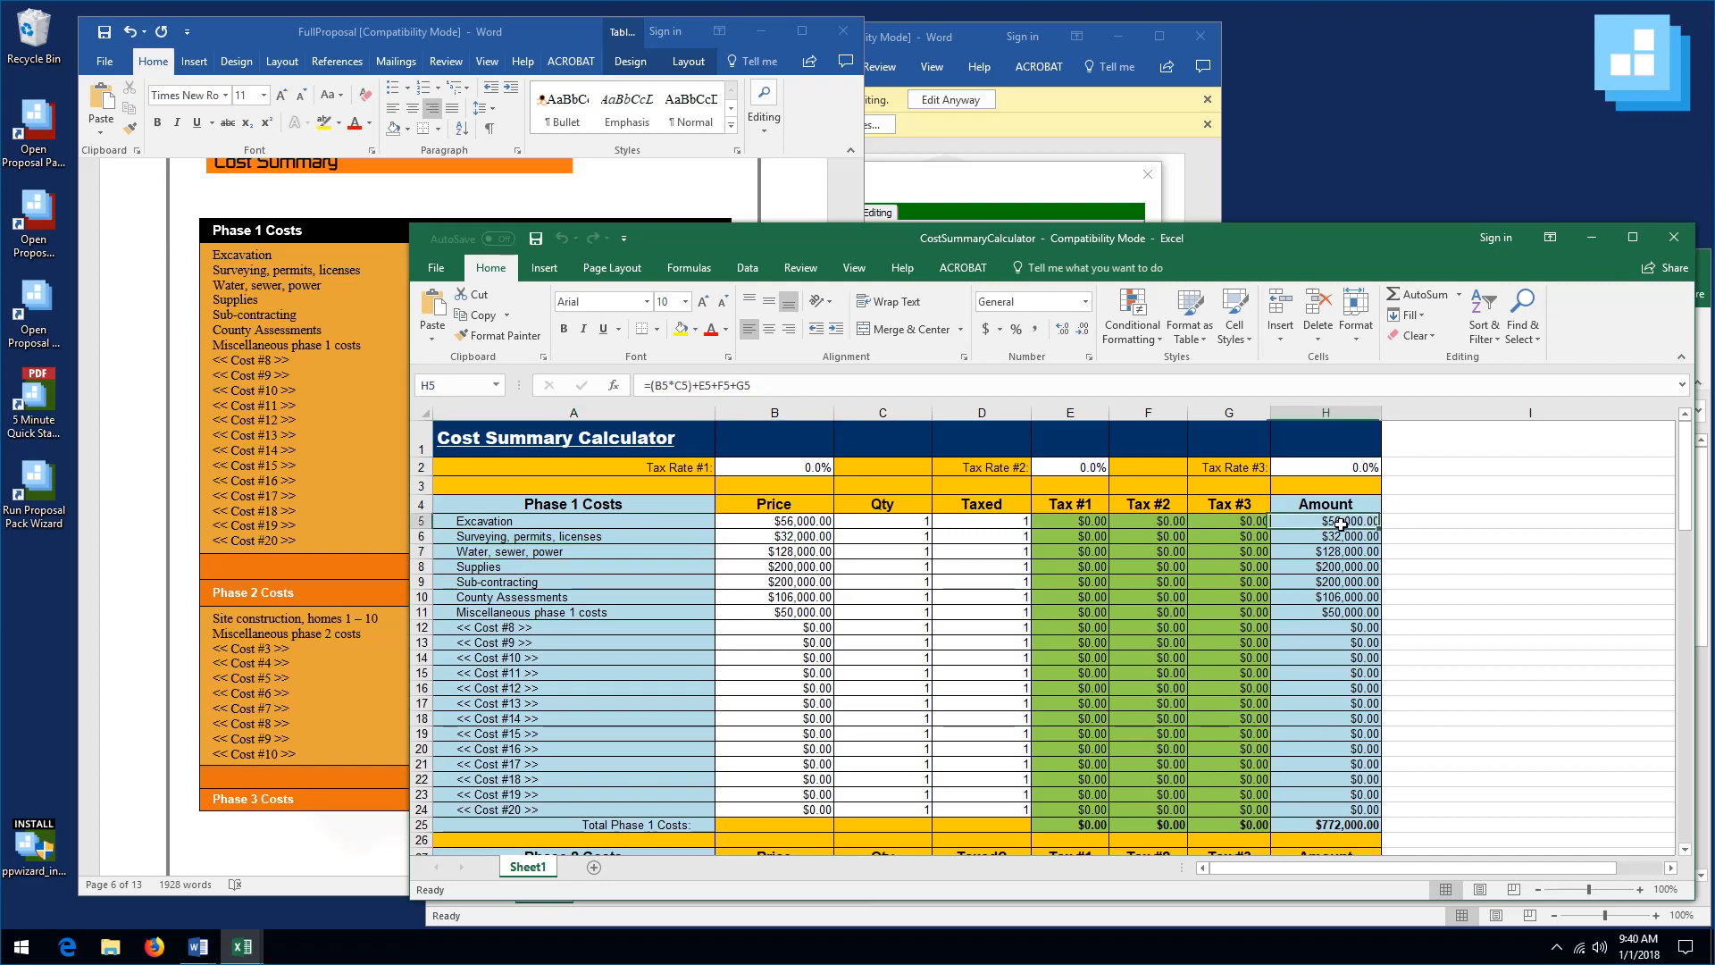
click(1342, 537)
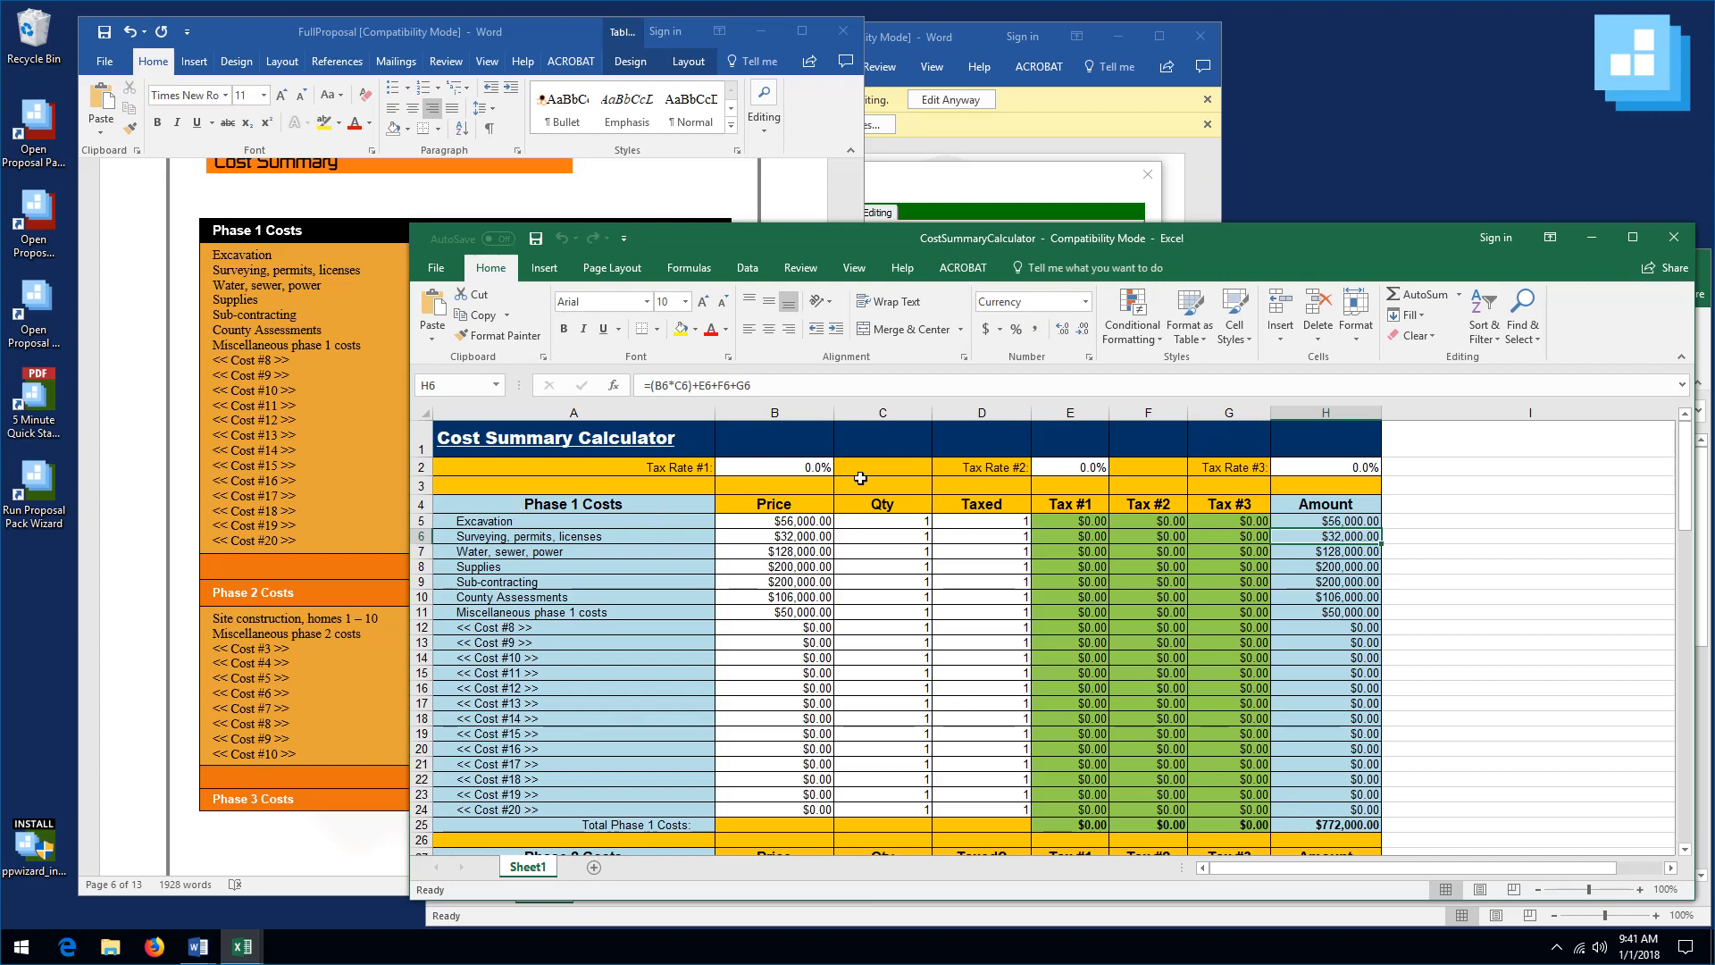
scroll(878, 629, down, 1)
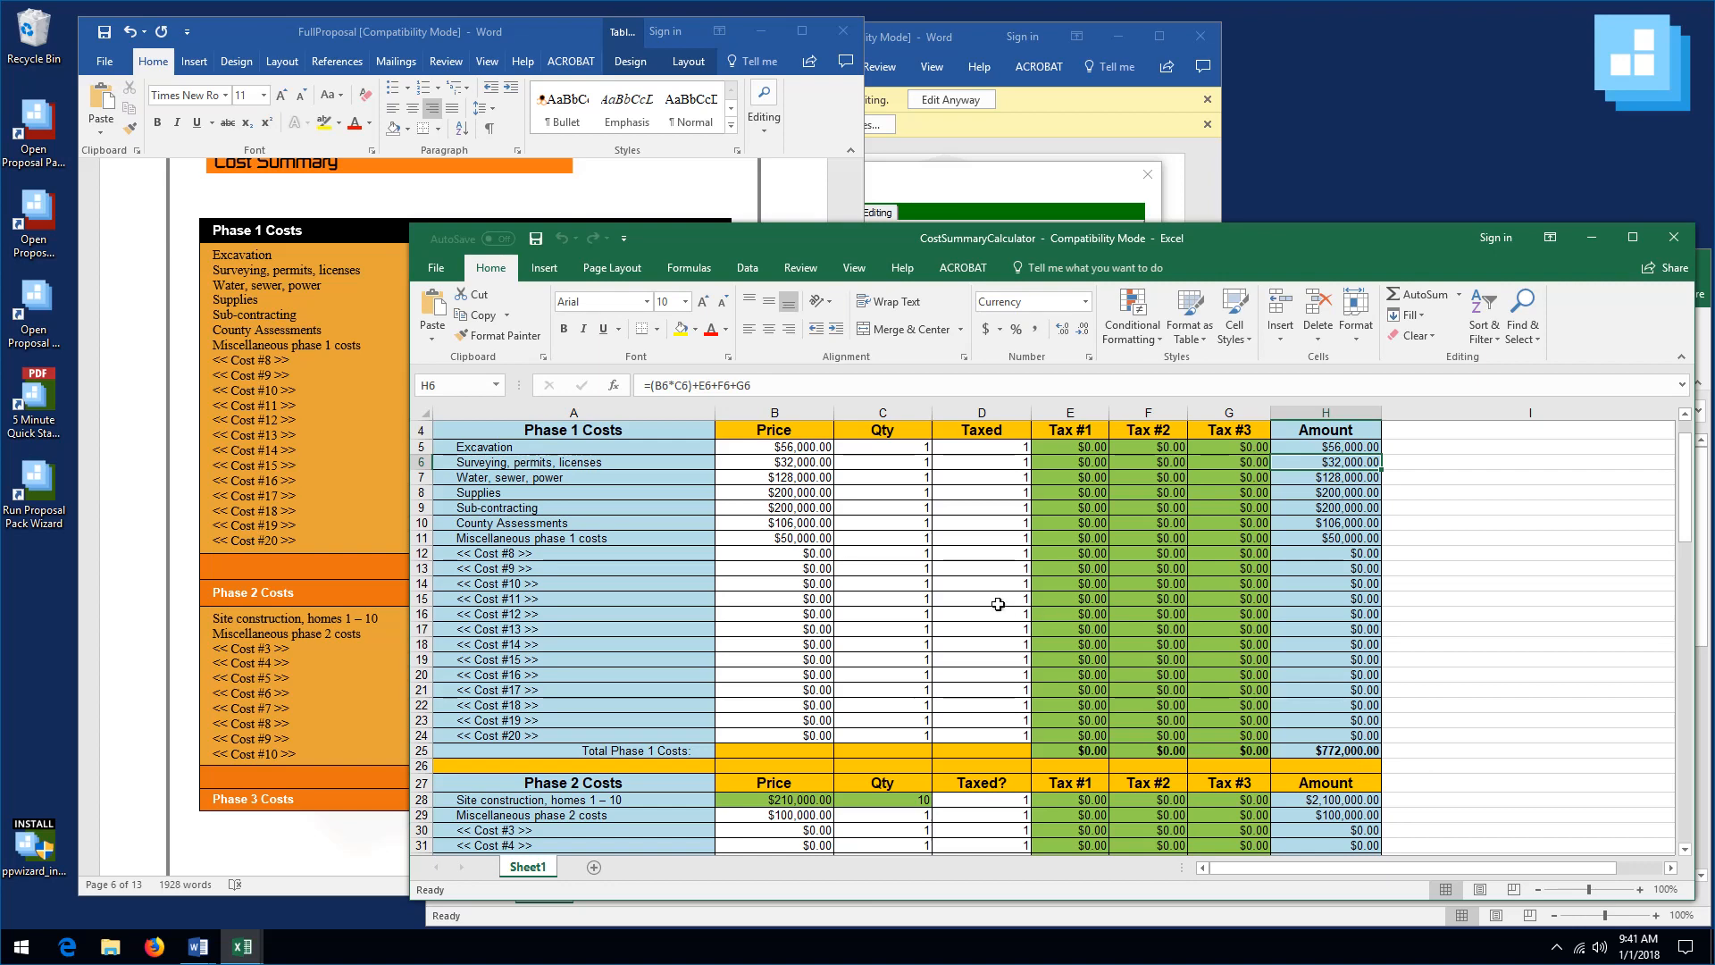
click(269, 344)
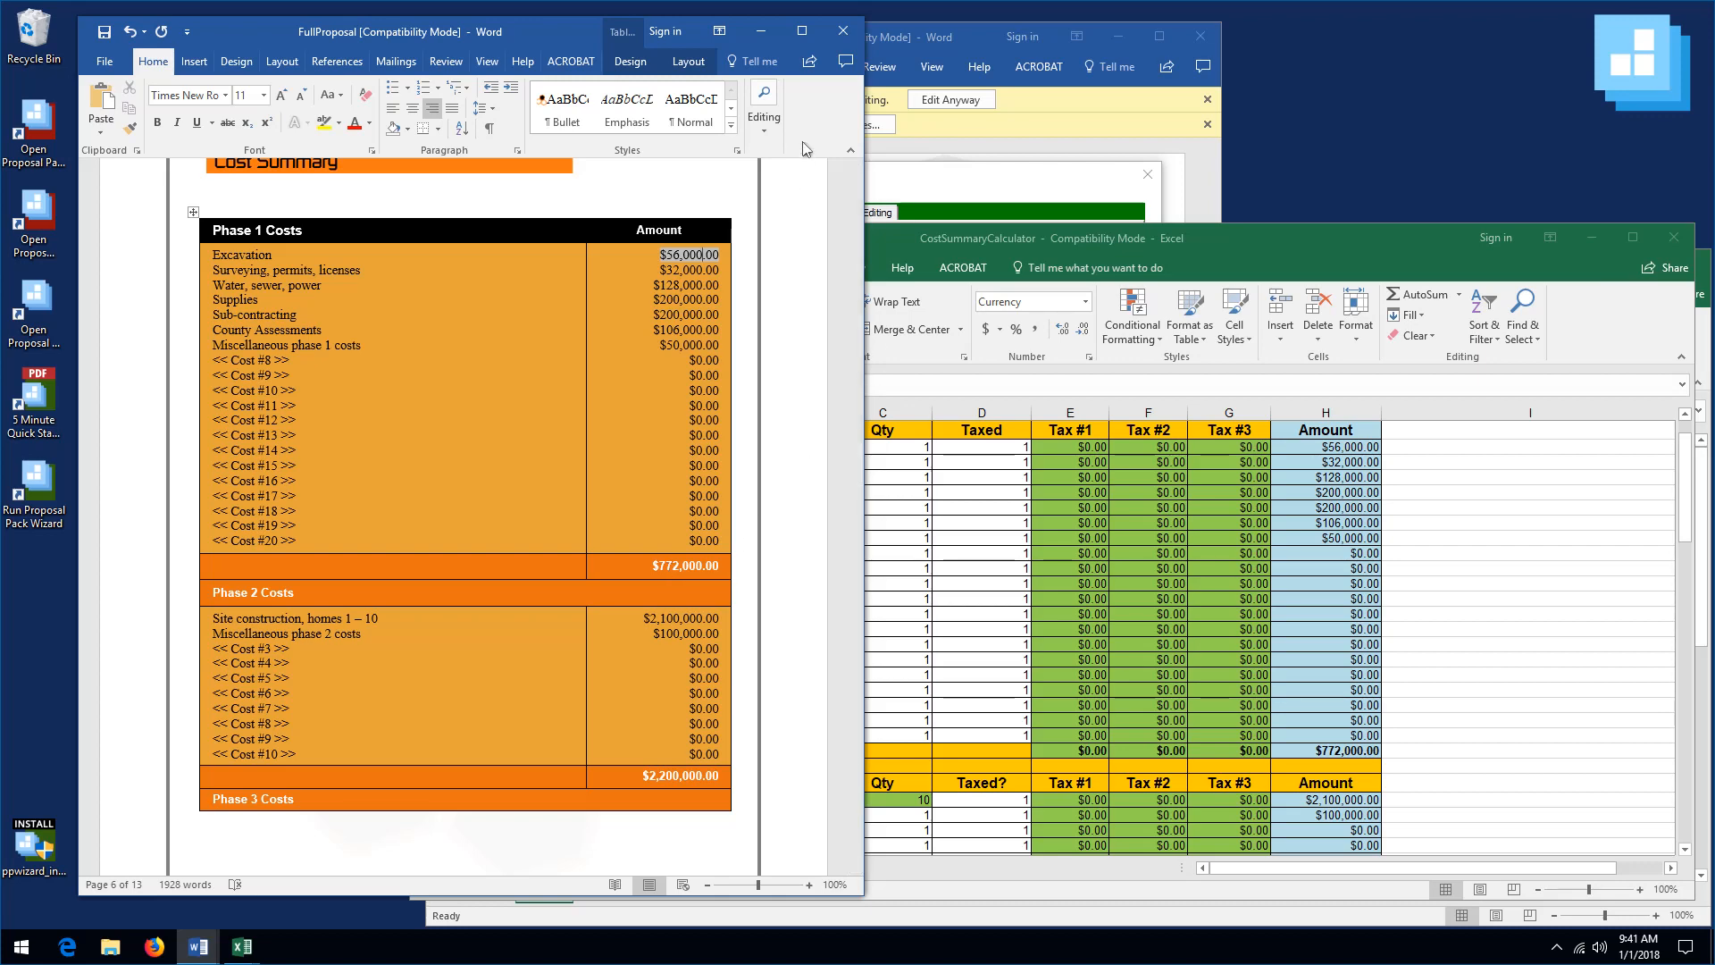
- Close FullProposal and the ROICalculator workbook without saving changes, and reposition the CostSummaryCalculator window
click(843, 34)
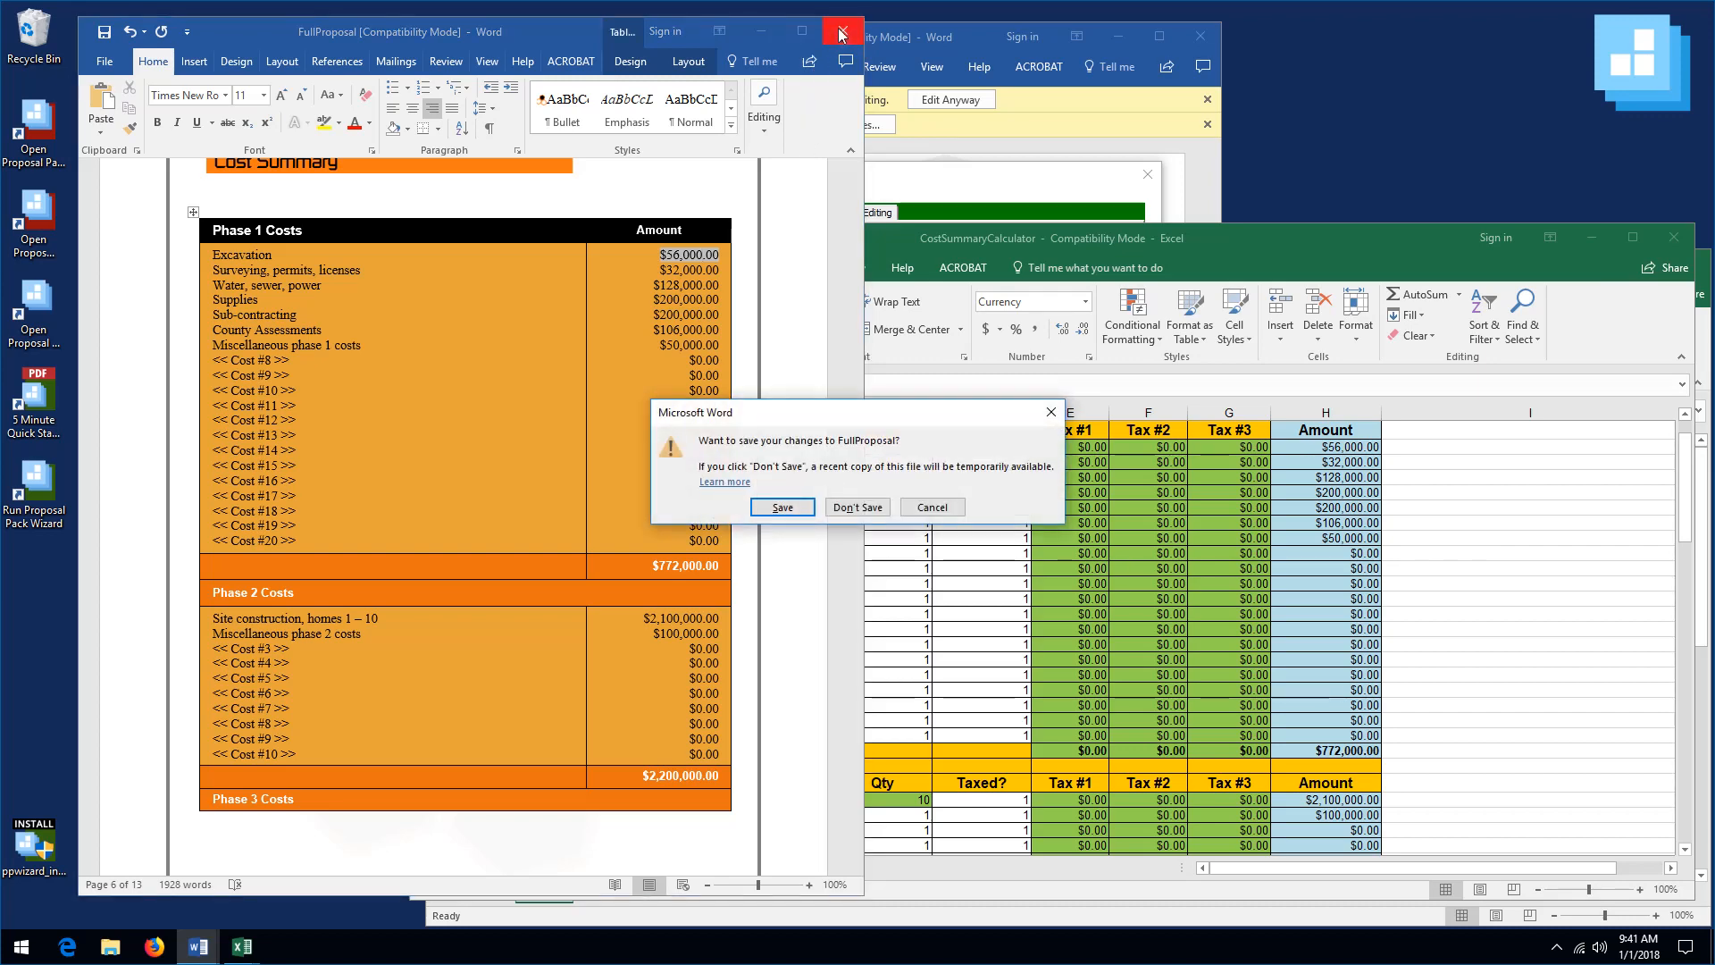
click(854, 508)
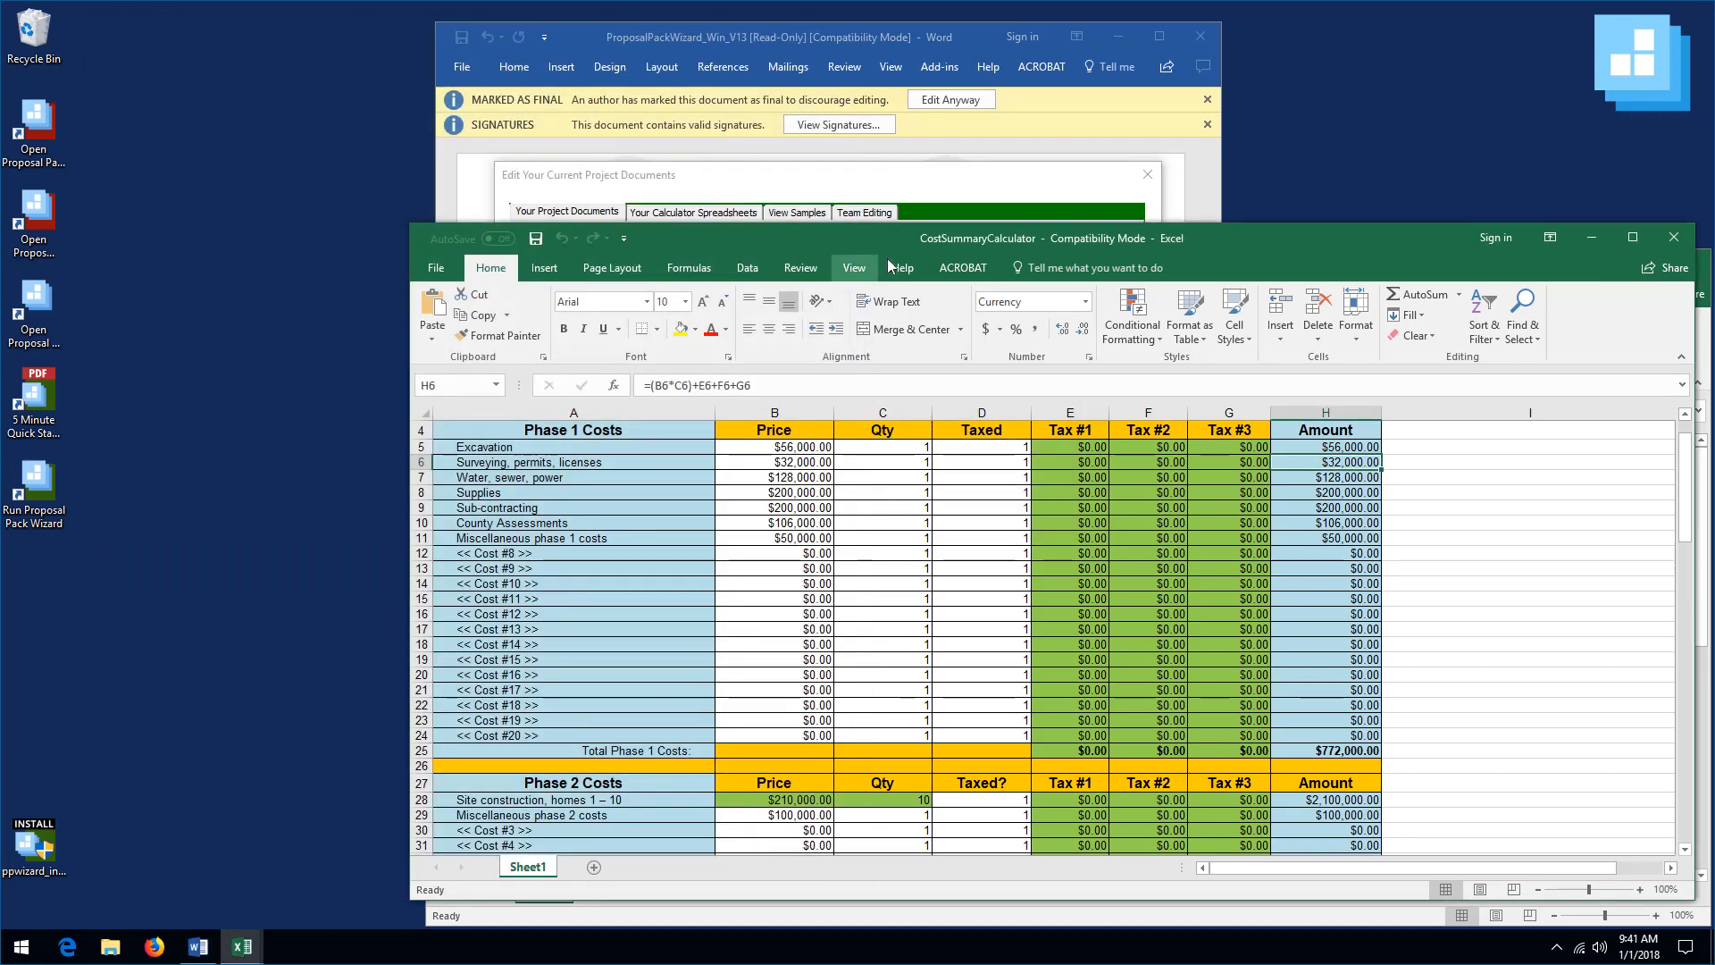
drag(890, 236, 709, 216)
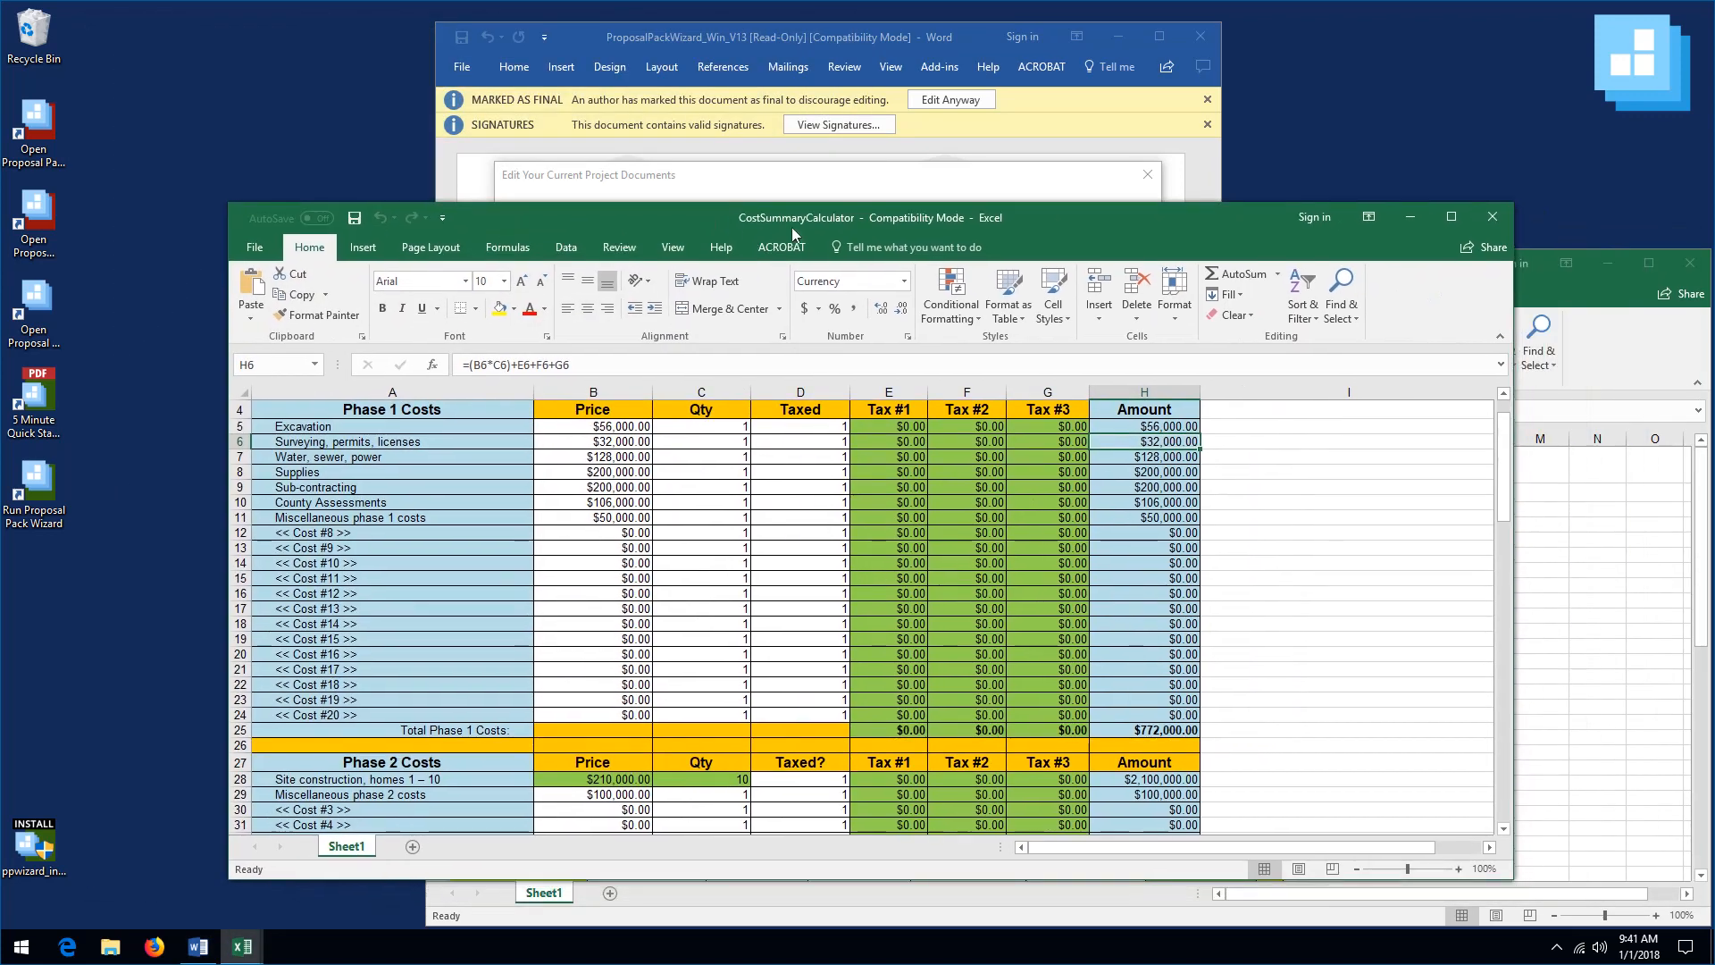
click(1689, 262)
click(878, 506)
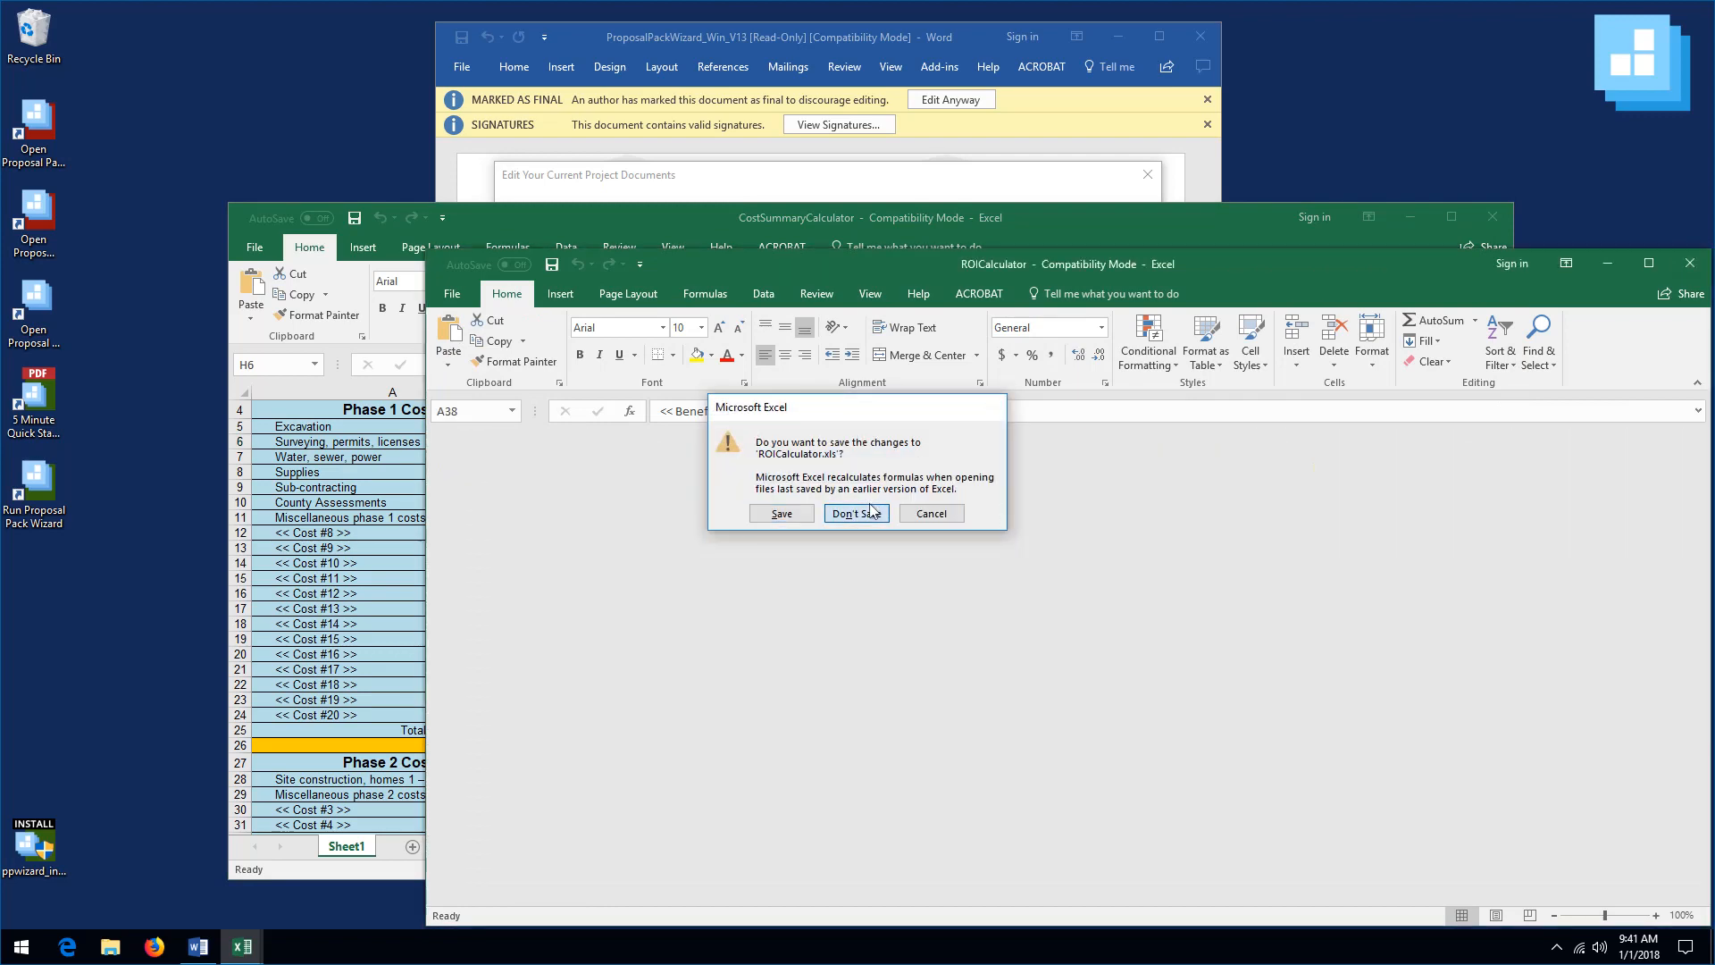
drag(794, 237, 854, 863)
drag(854, 863, 882, 193)
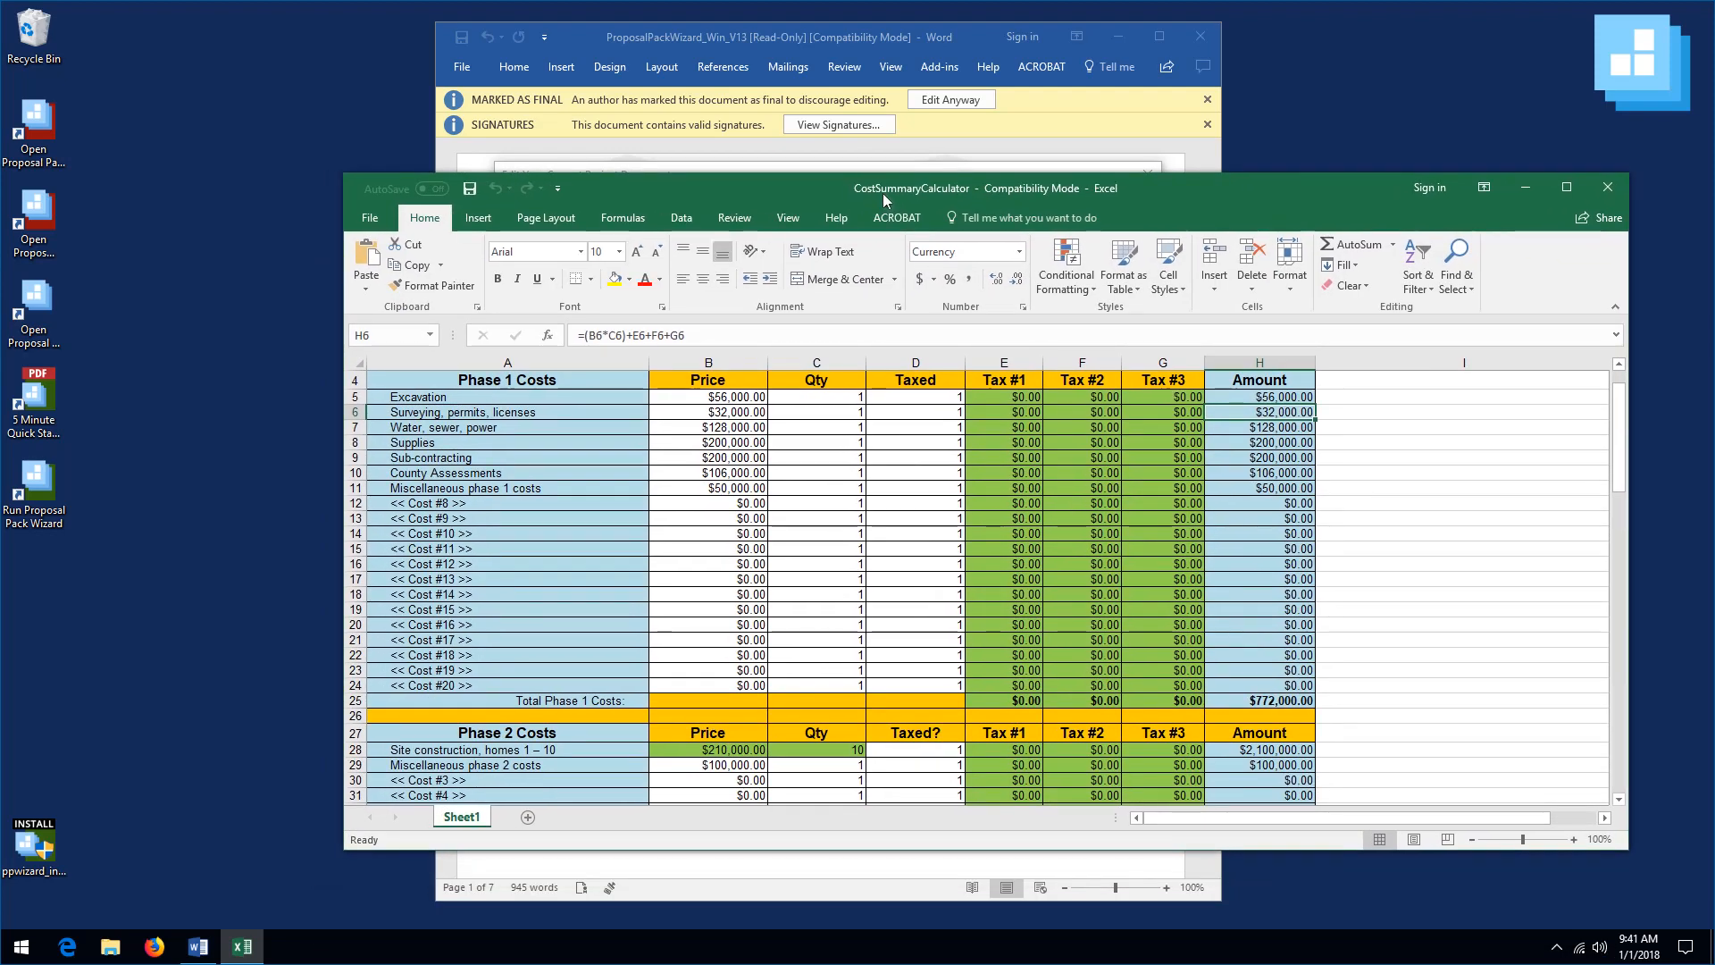
drag(775, 184, 813, 191)
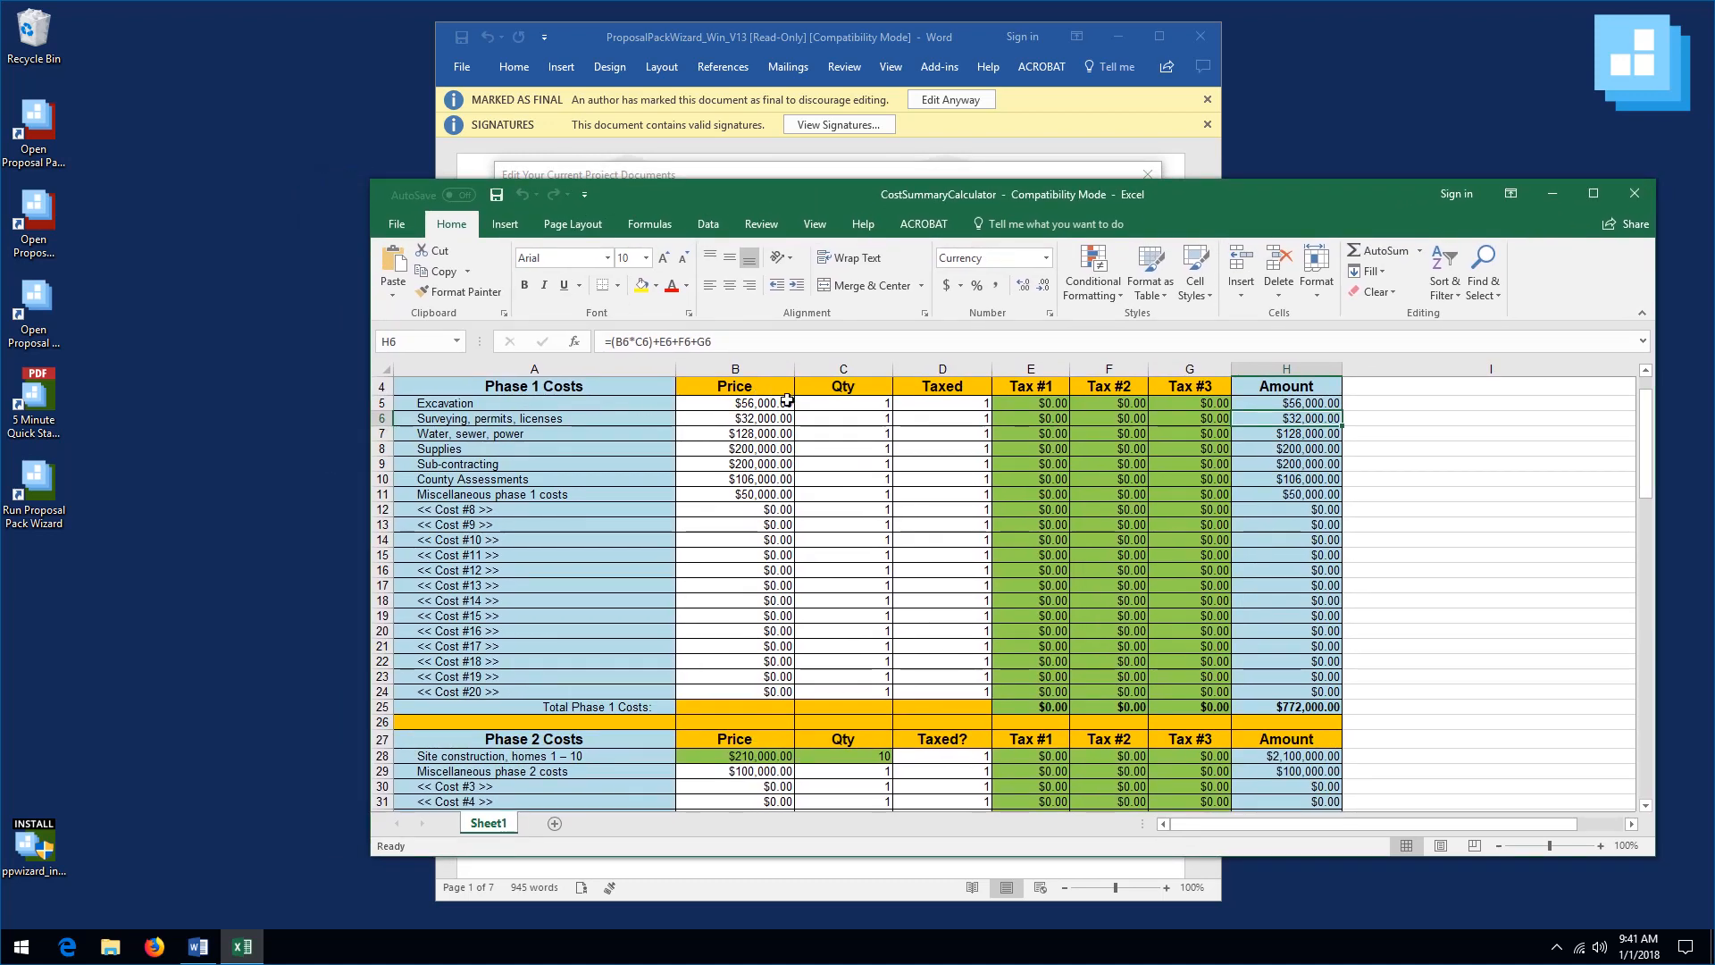
- Set the Excavation price in the Phase 1 Costs of CostSummaryCalculator to 76000 and save the workbook
click(759, 404)
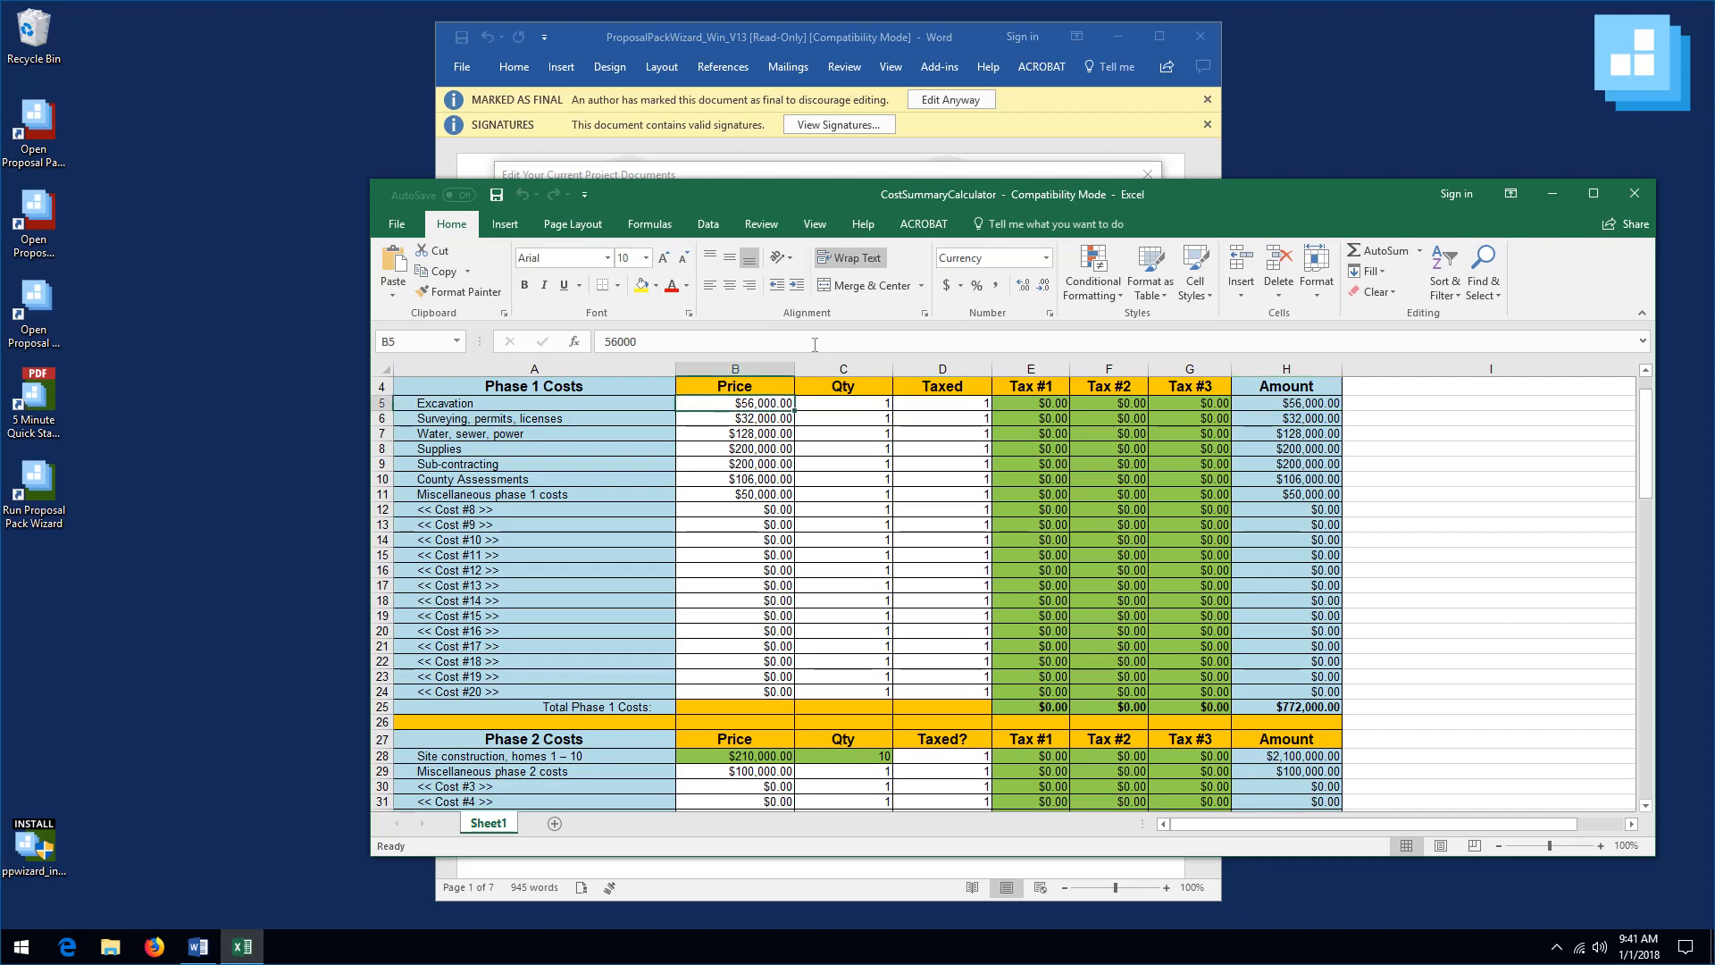
click(605, 341)
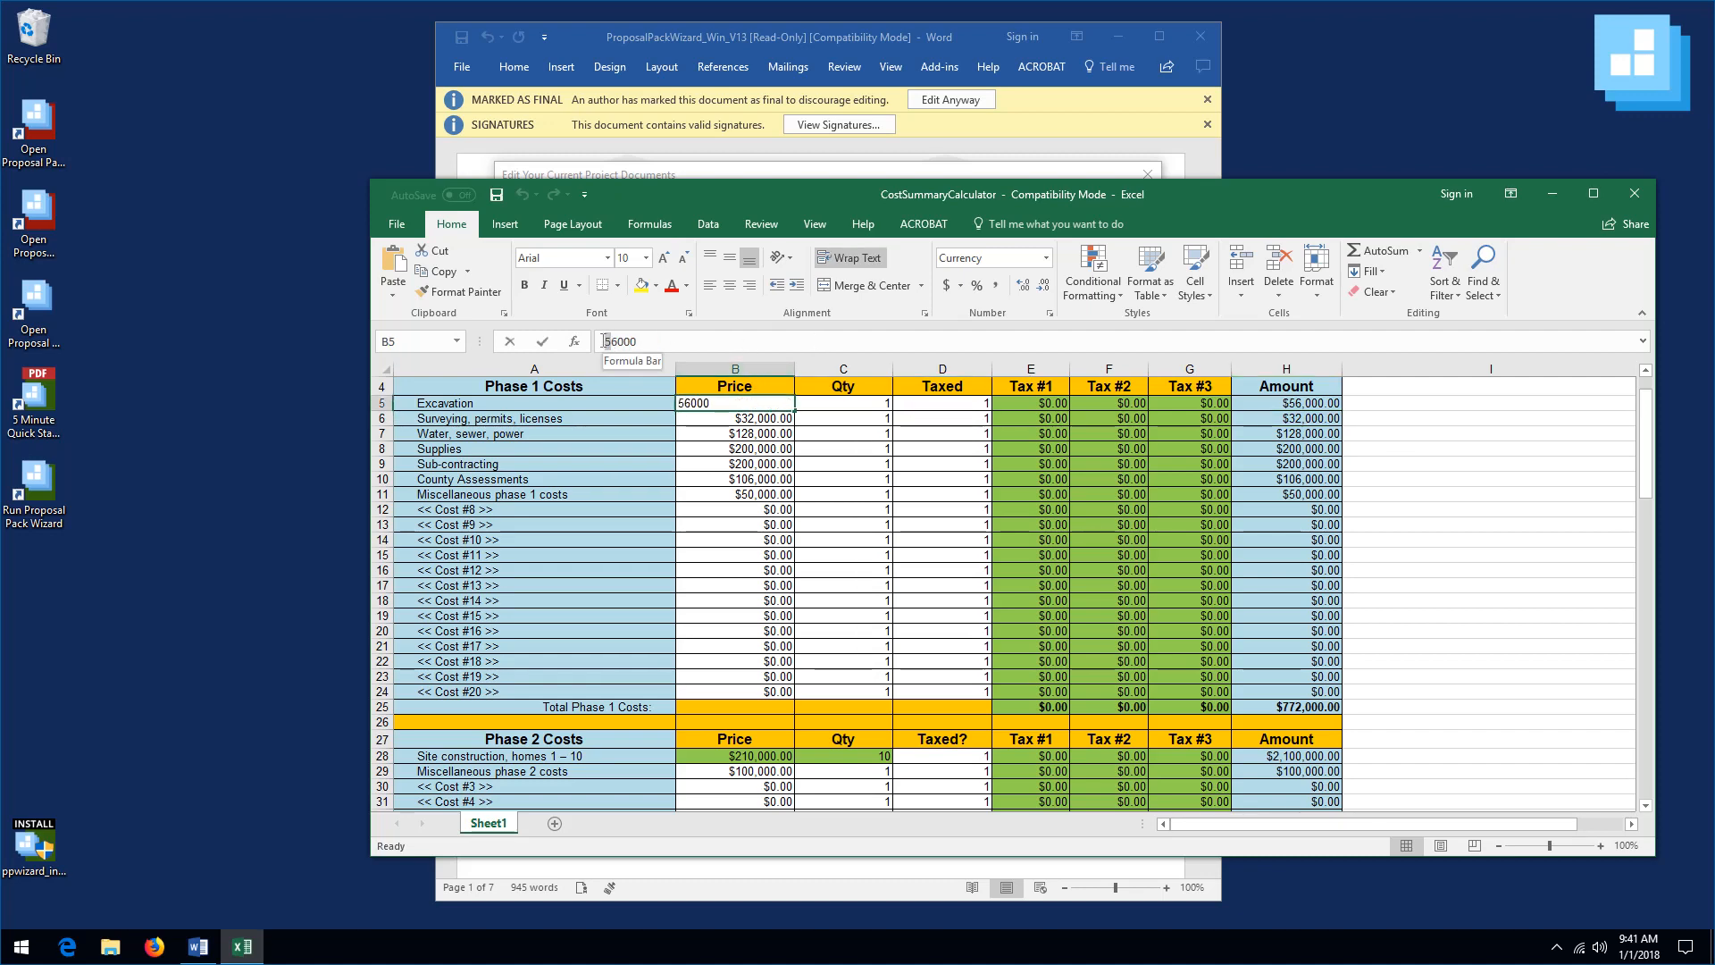
click(605, 341)
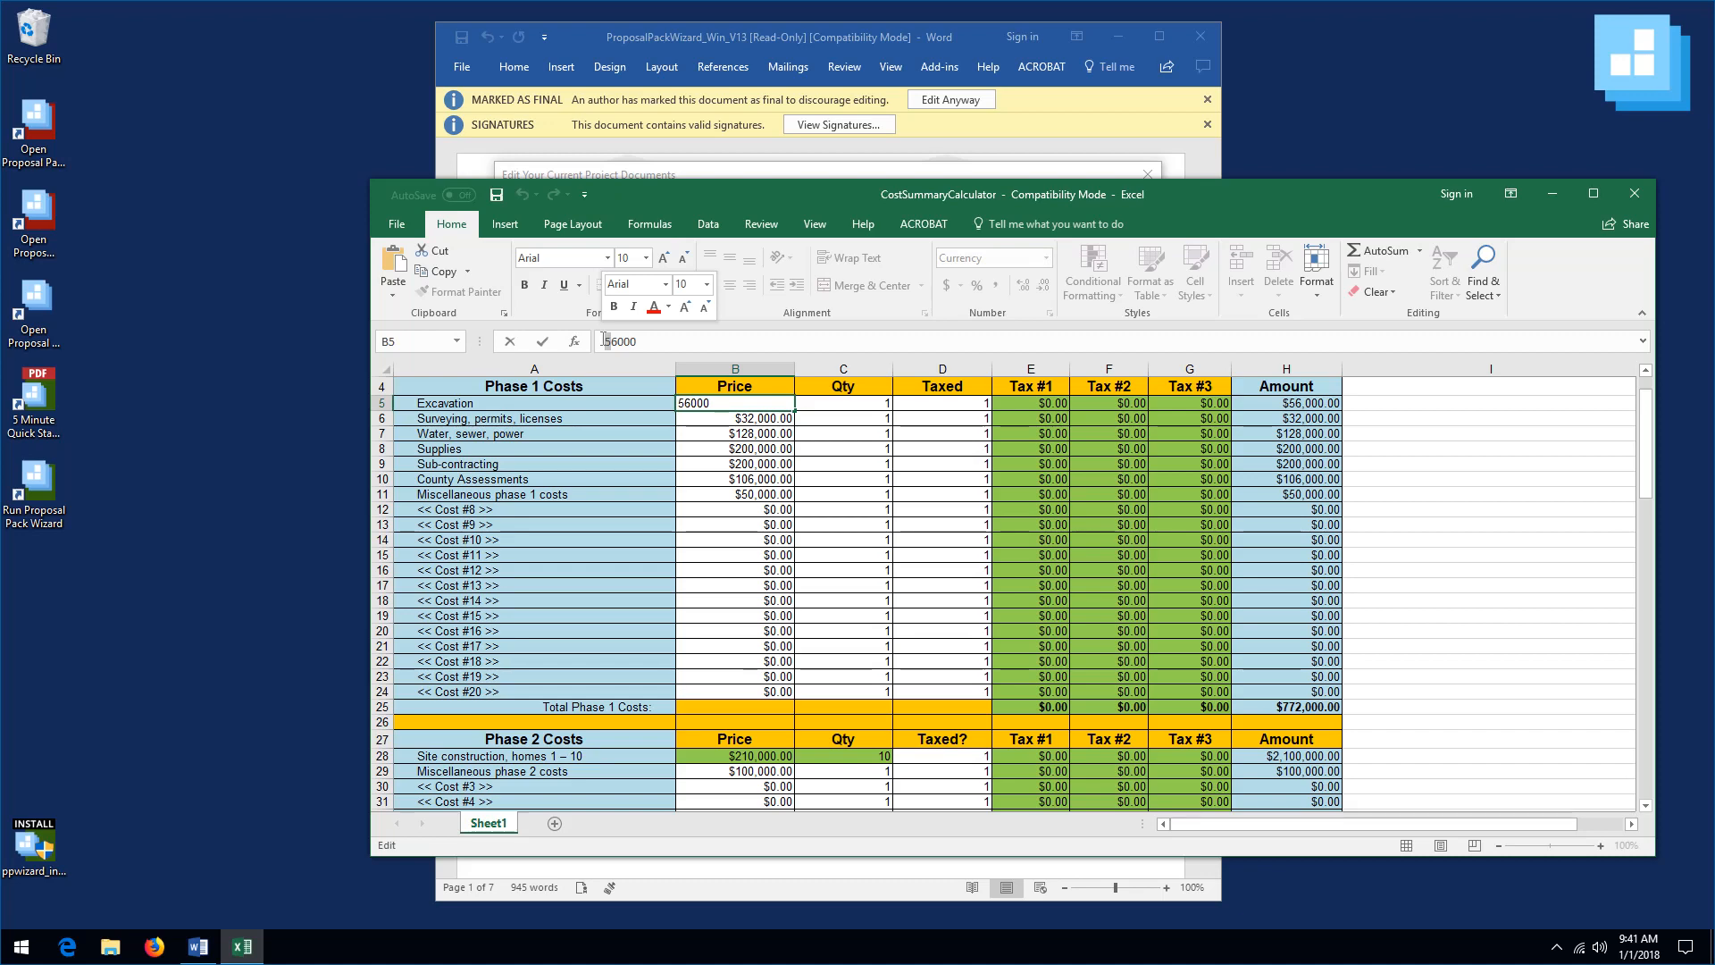
key(Delete)
text(7)
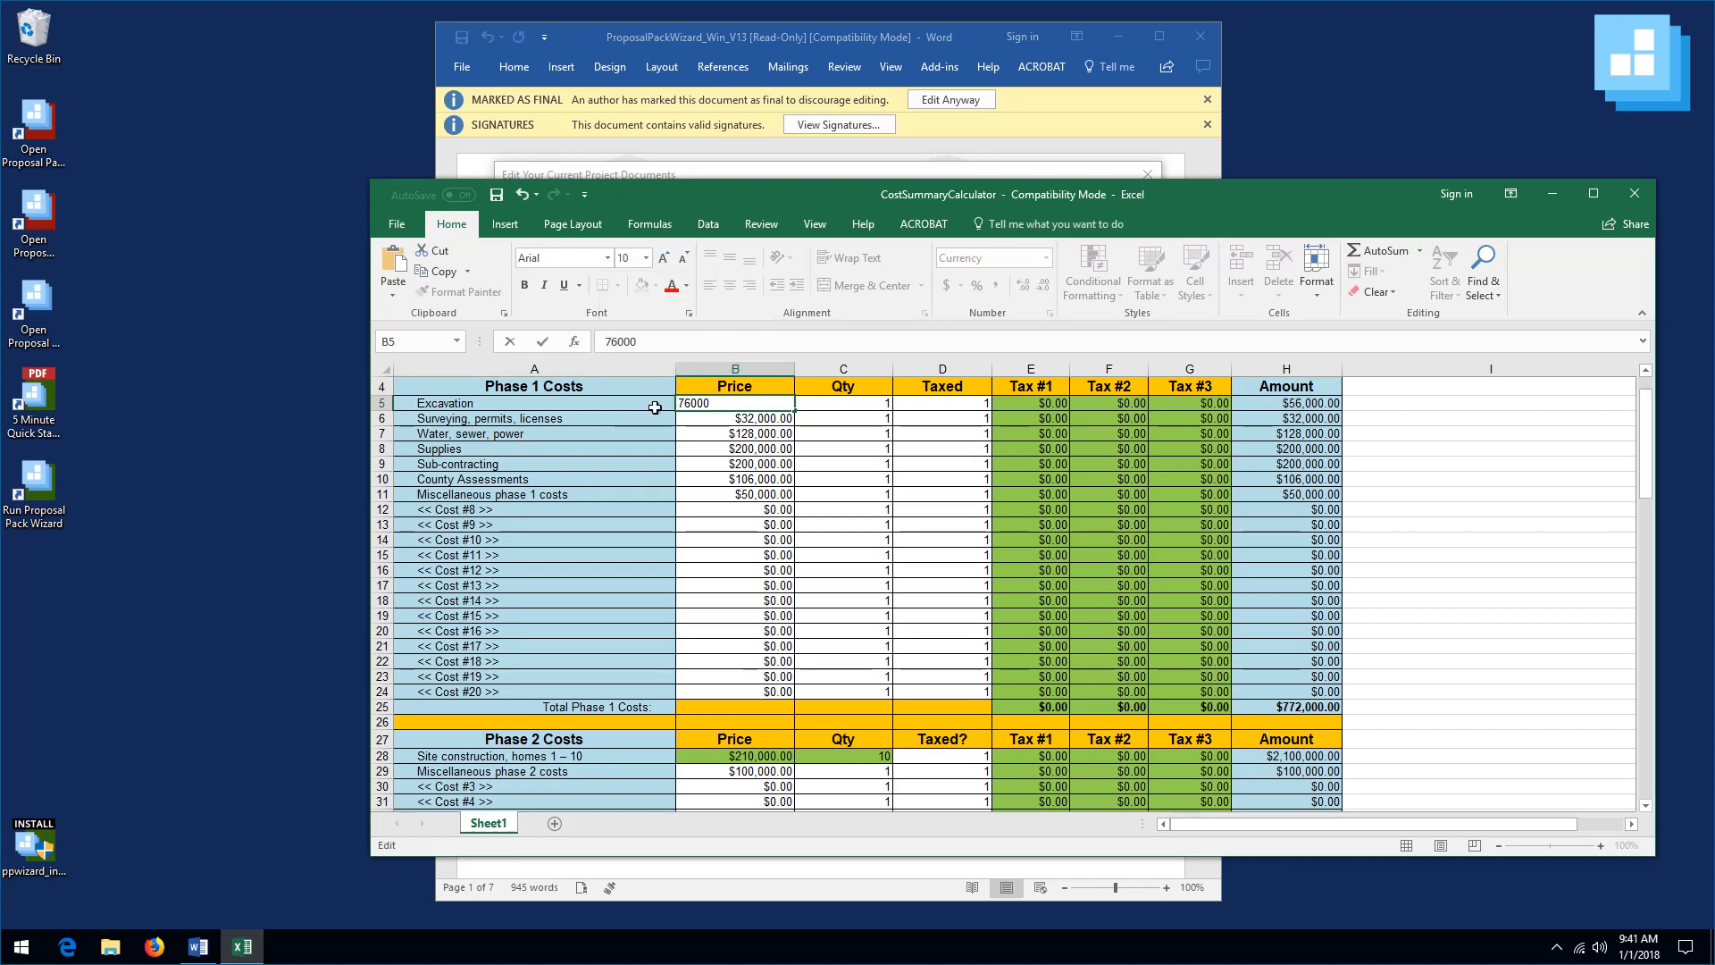
click(542, 341)
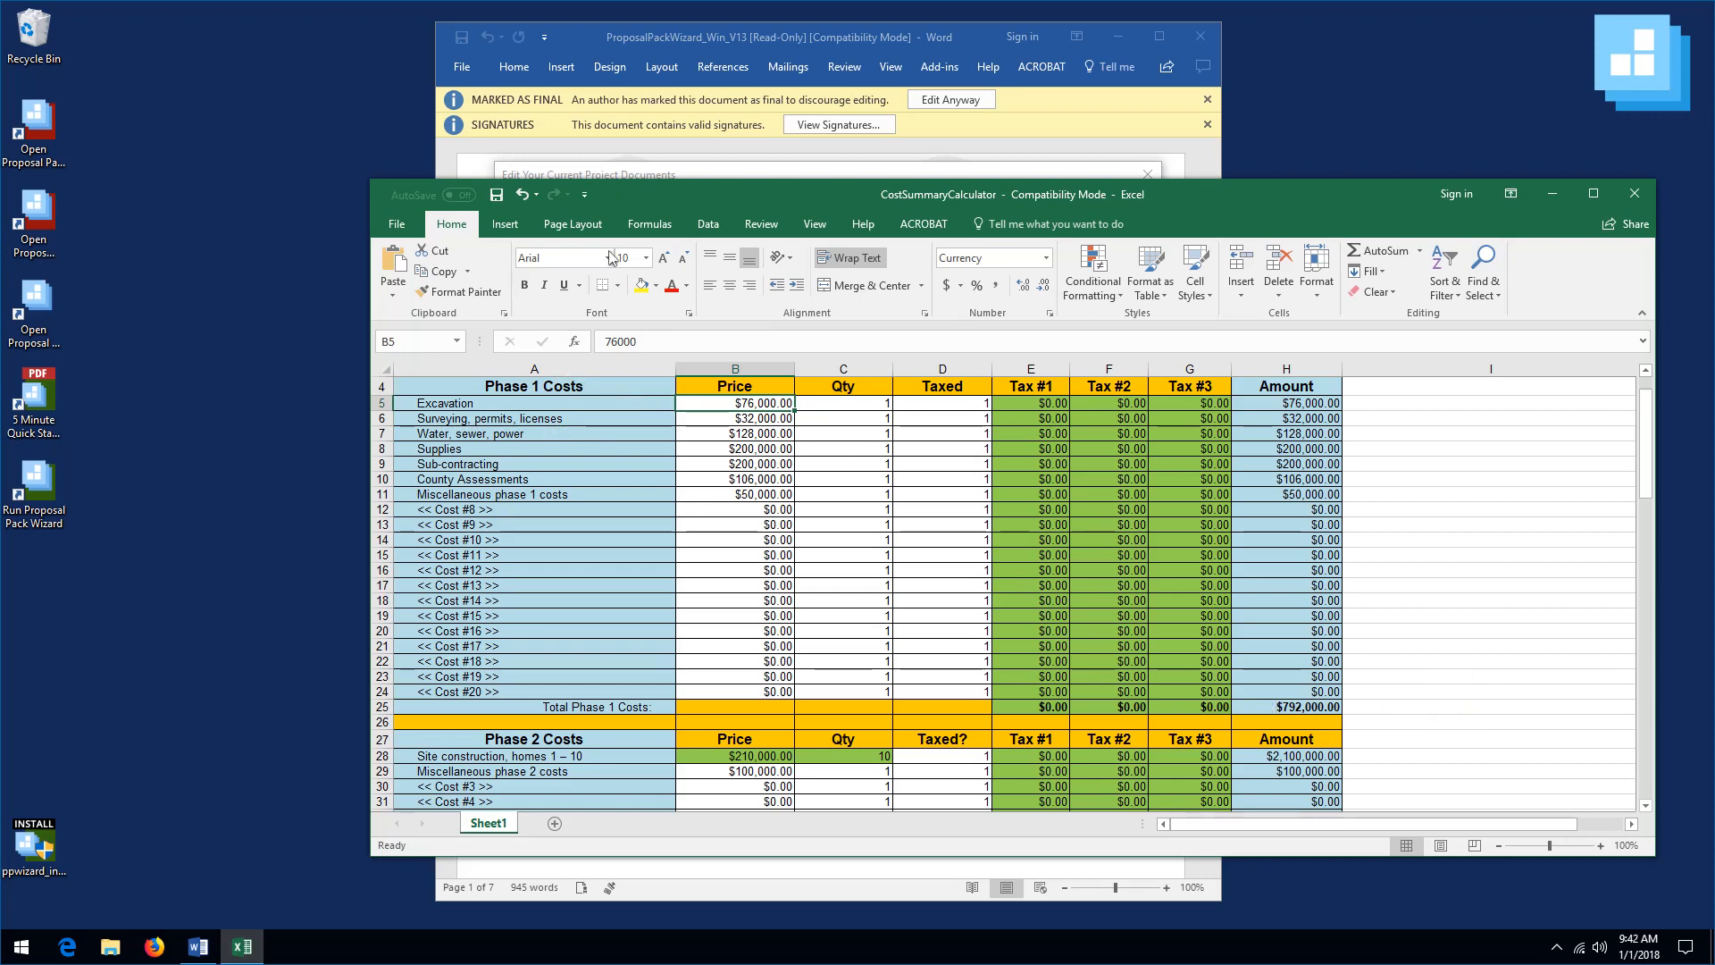
click(496, 195)
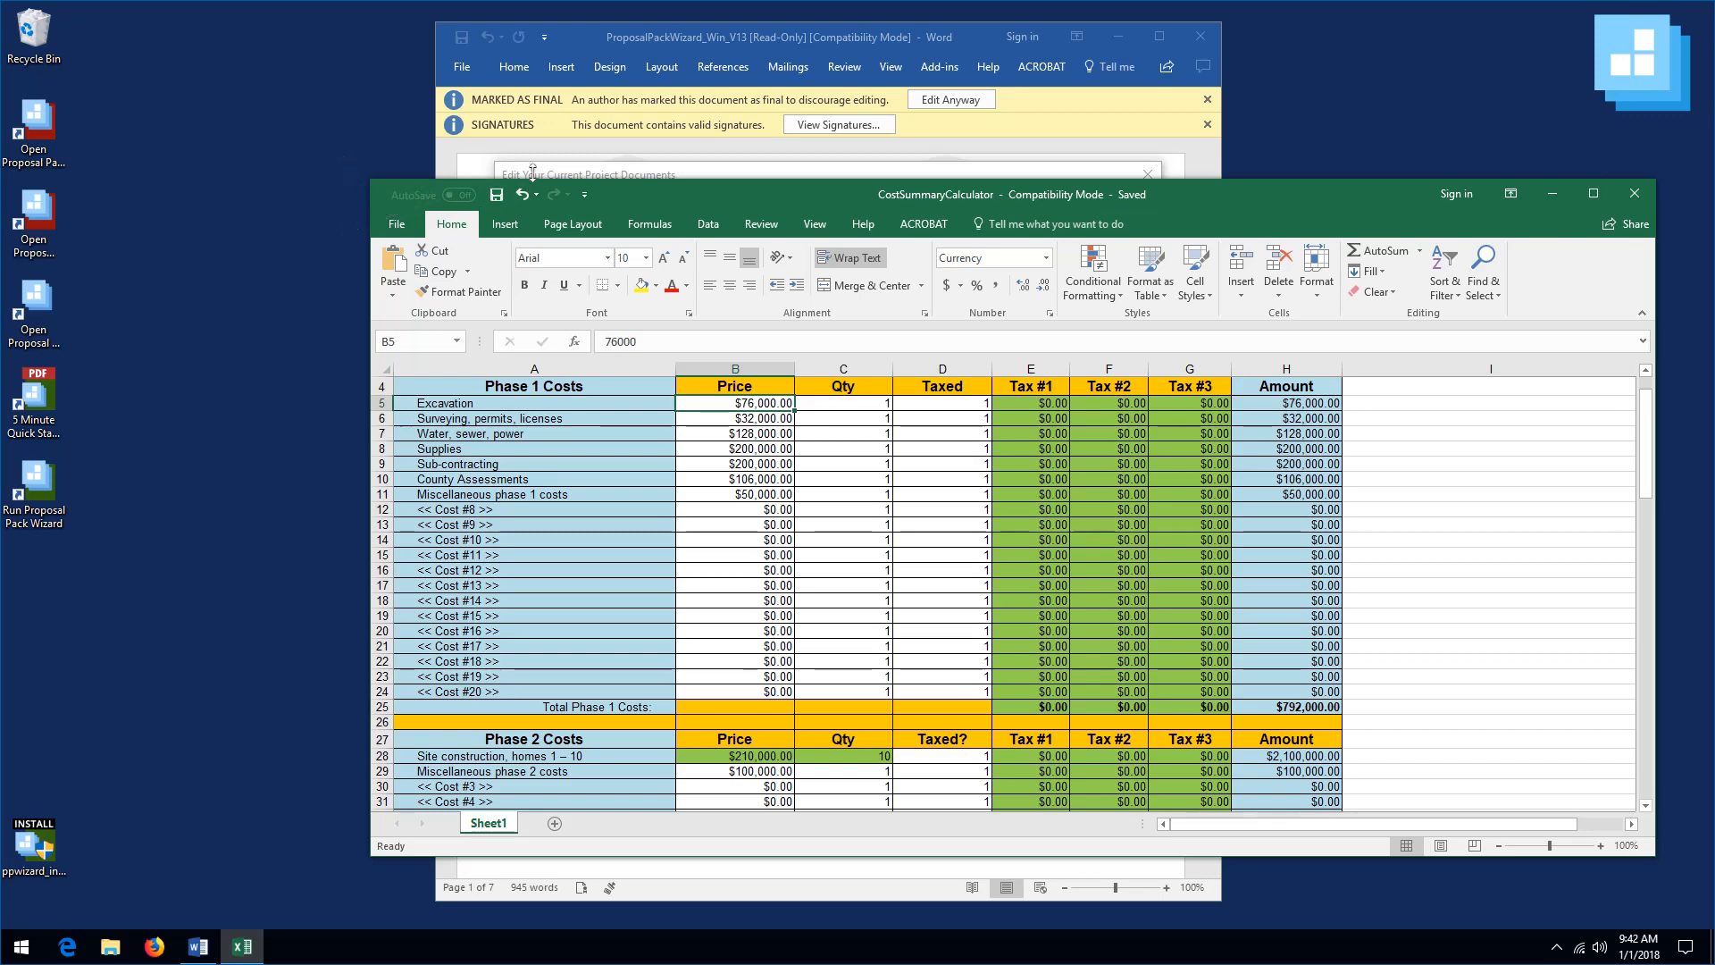
- Reopen the combined project document through the Wizard's current-document editing and update it with data from the linked files
click(633, 42)
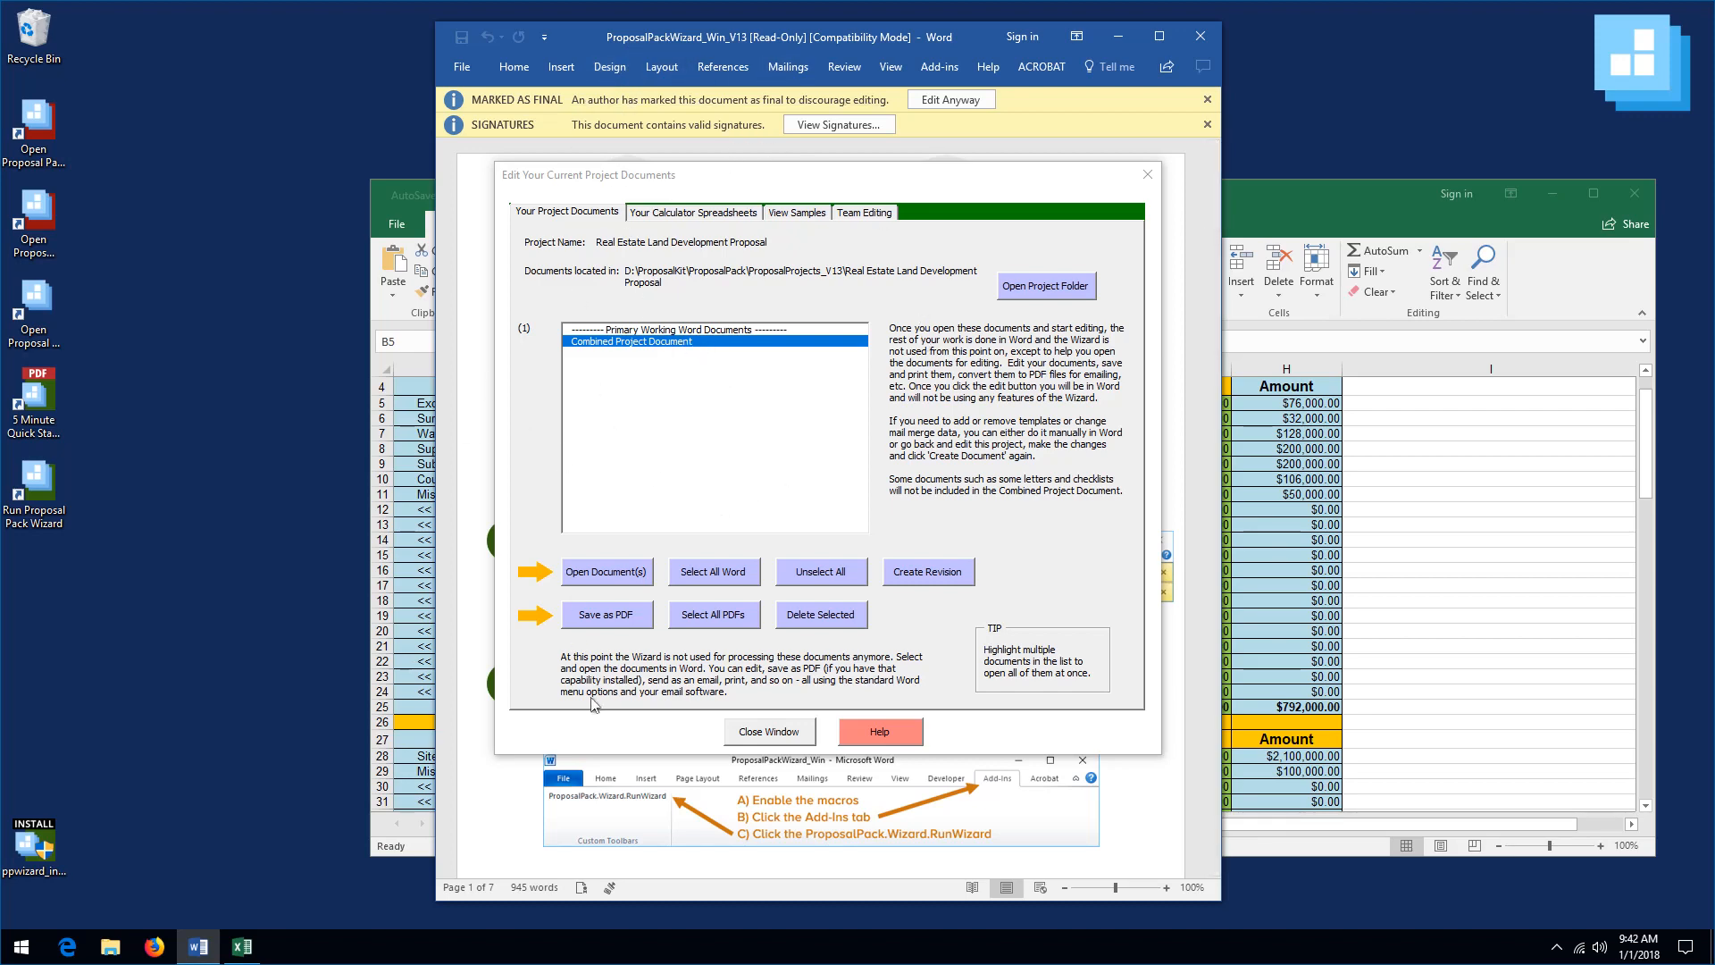
click(762, 733)
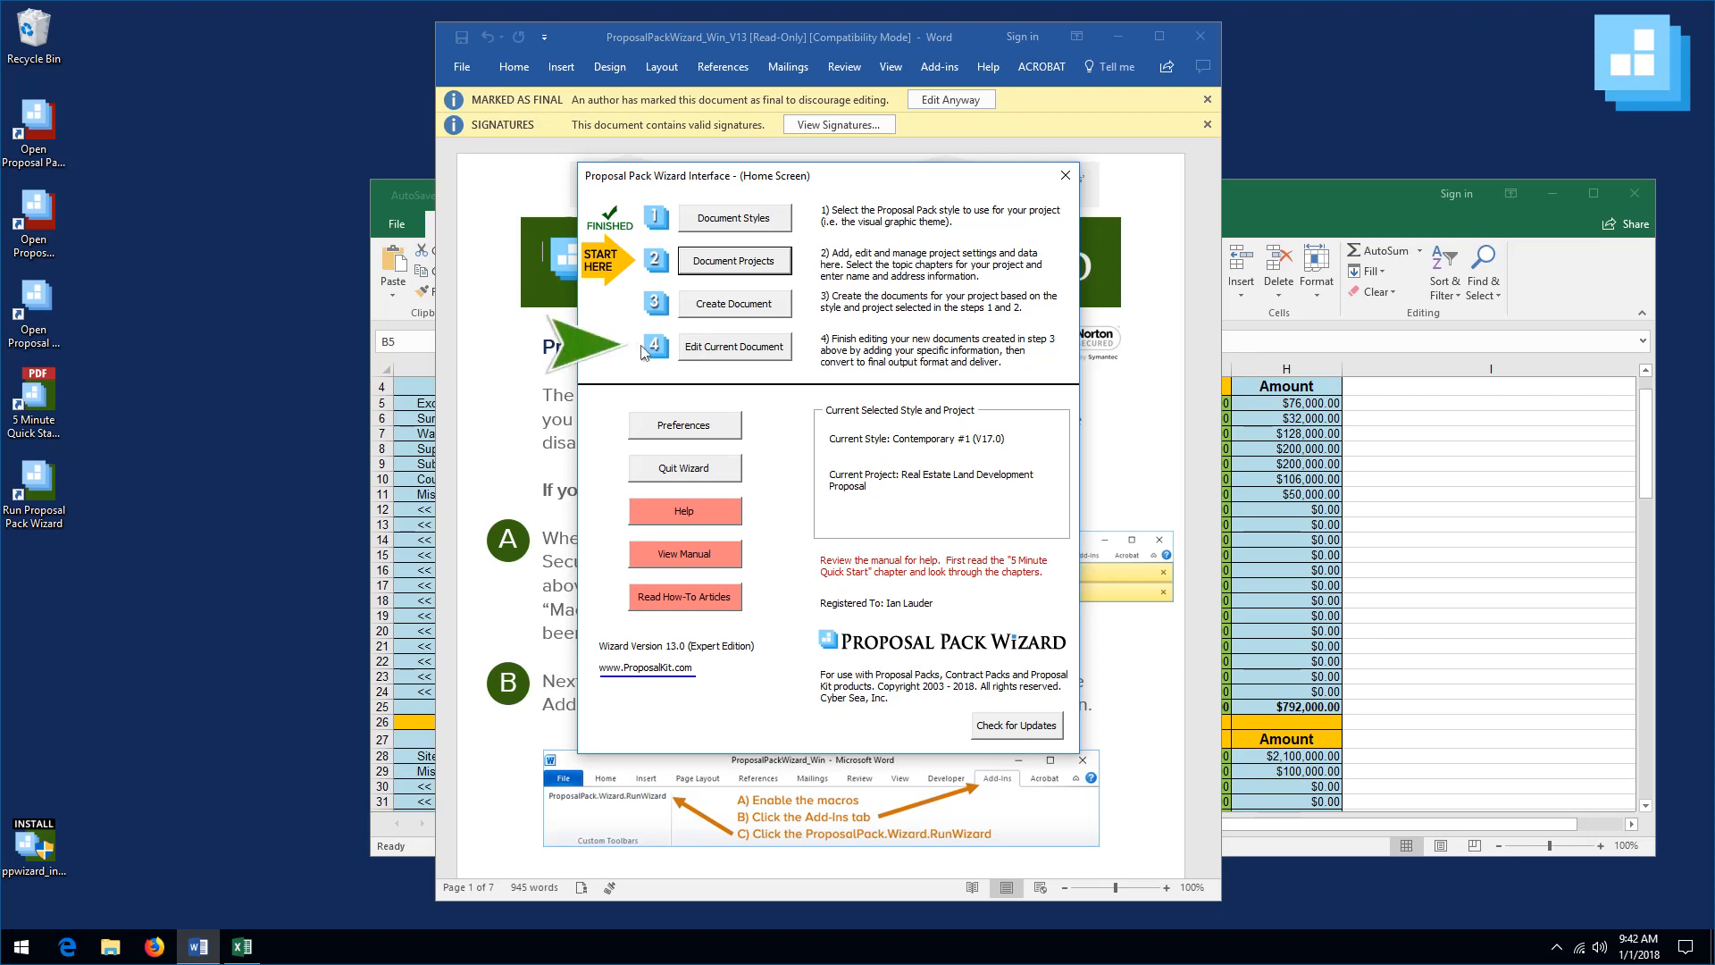
click(698, 352)
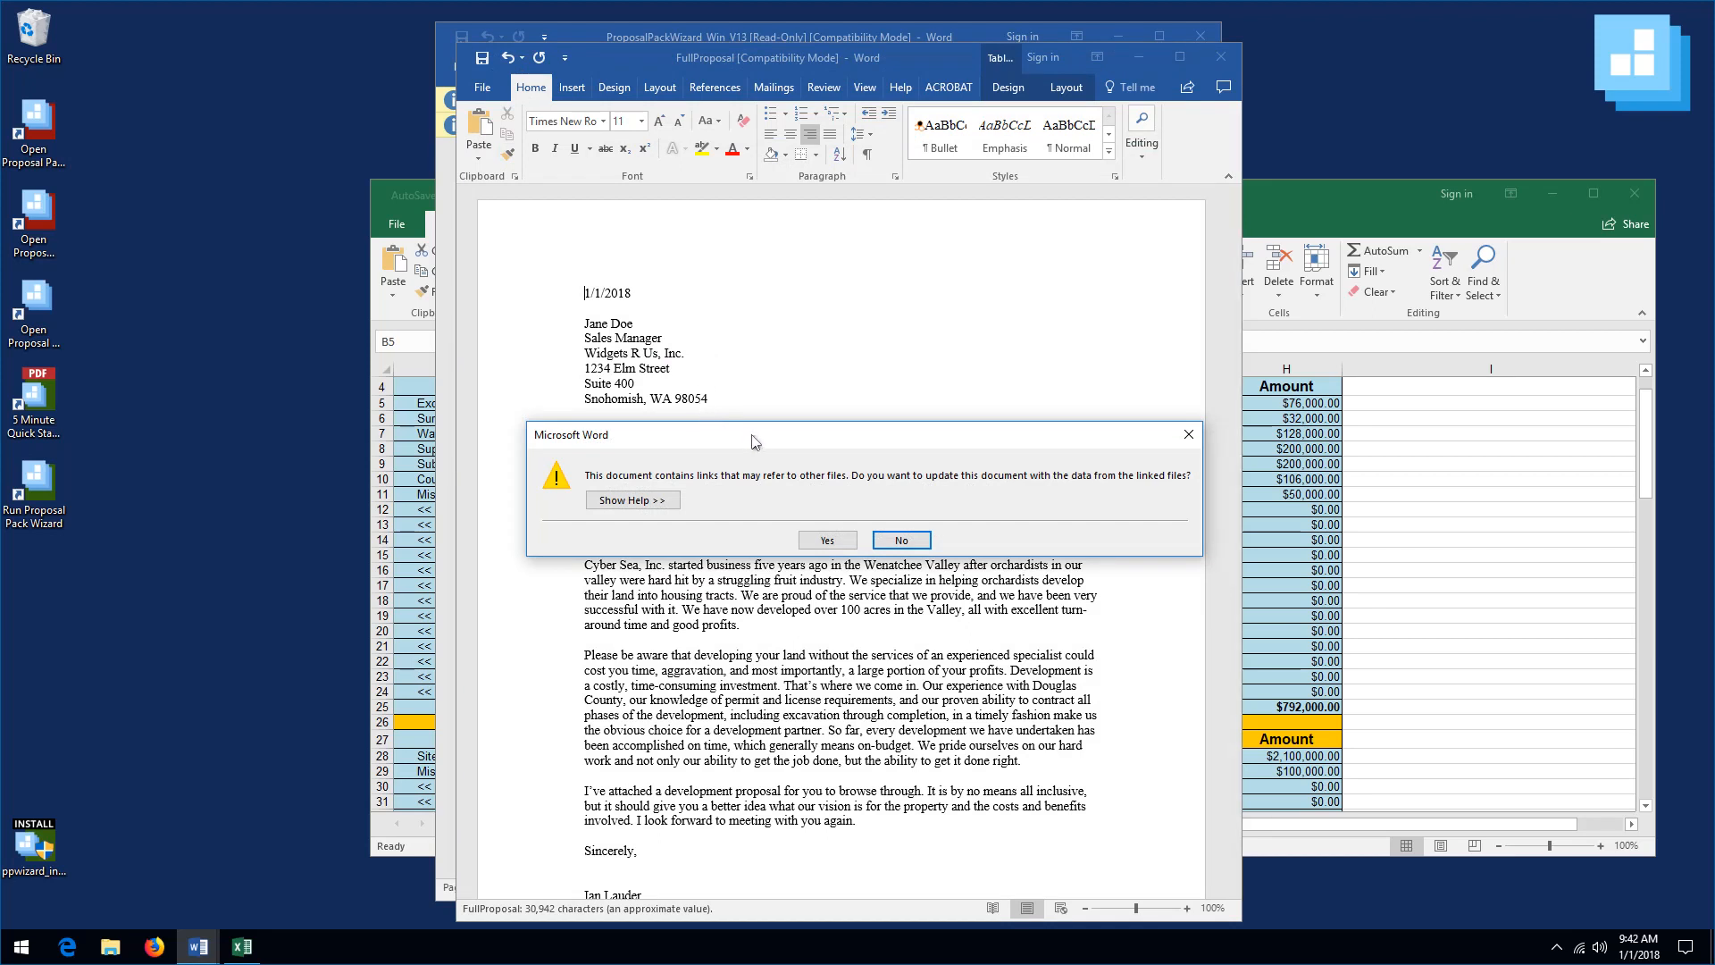
drag(756, 444, 1002, 185)
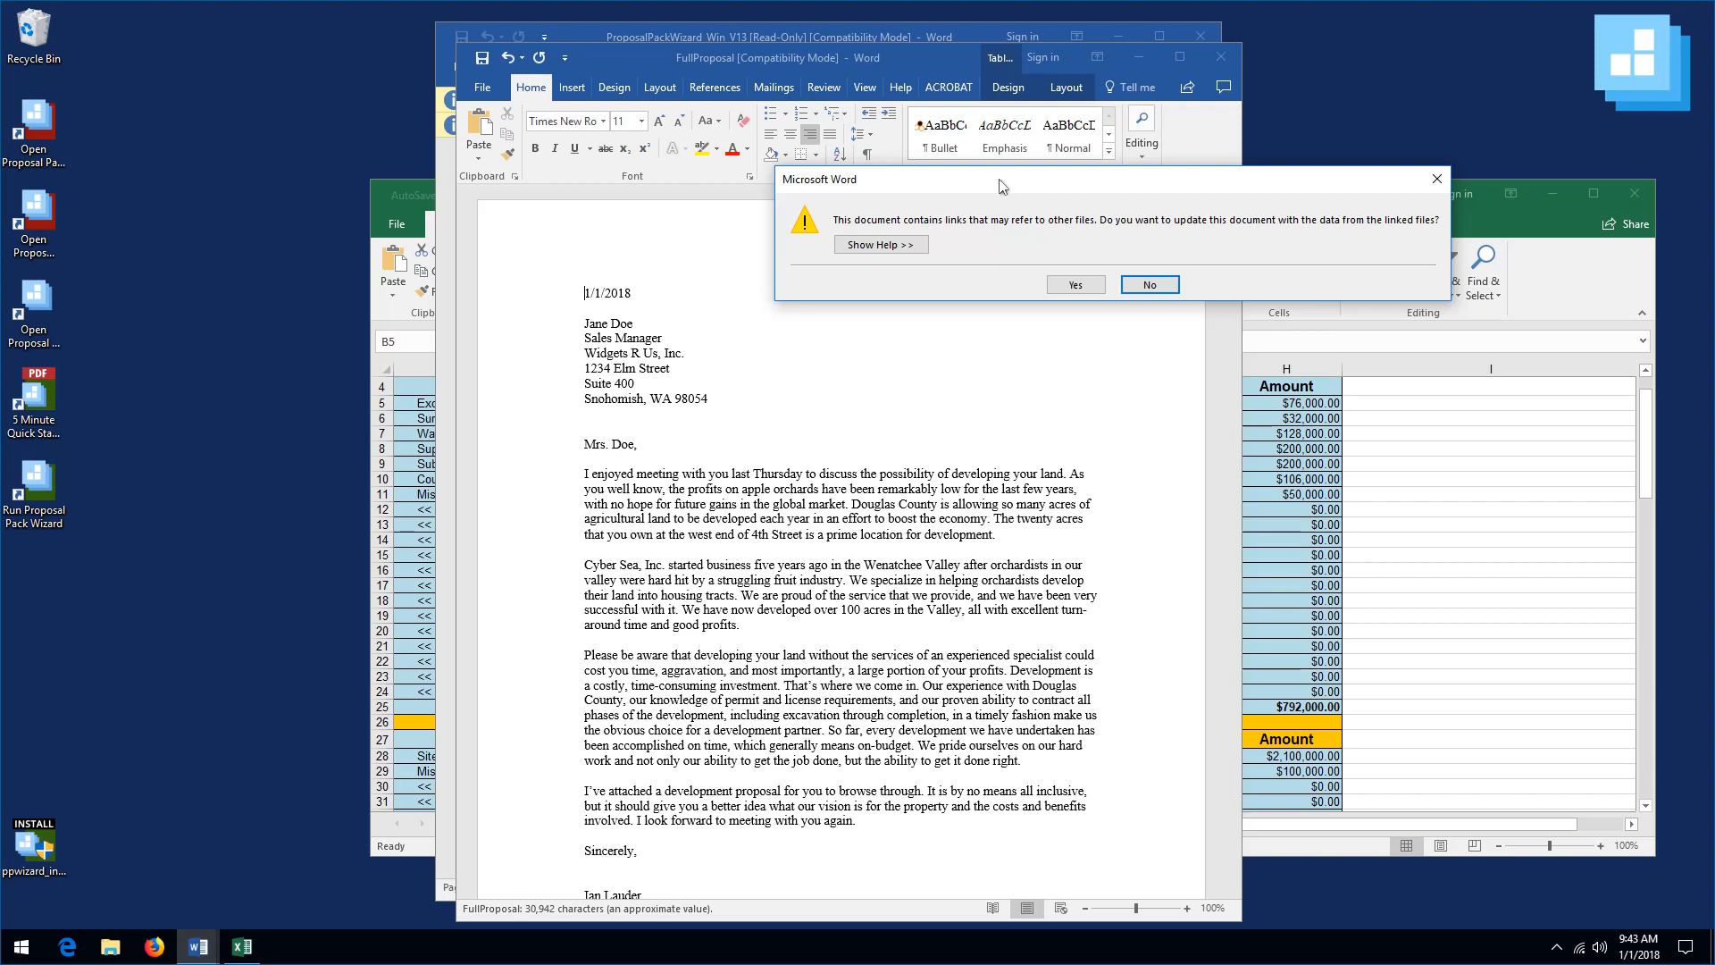
click(1075, 284)
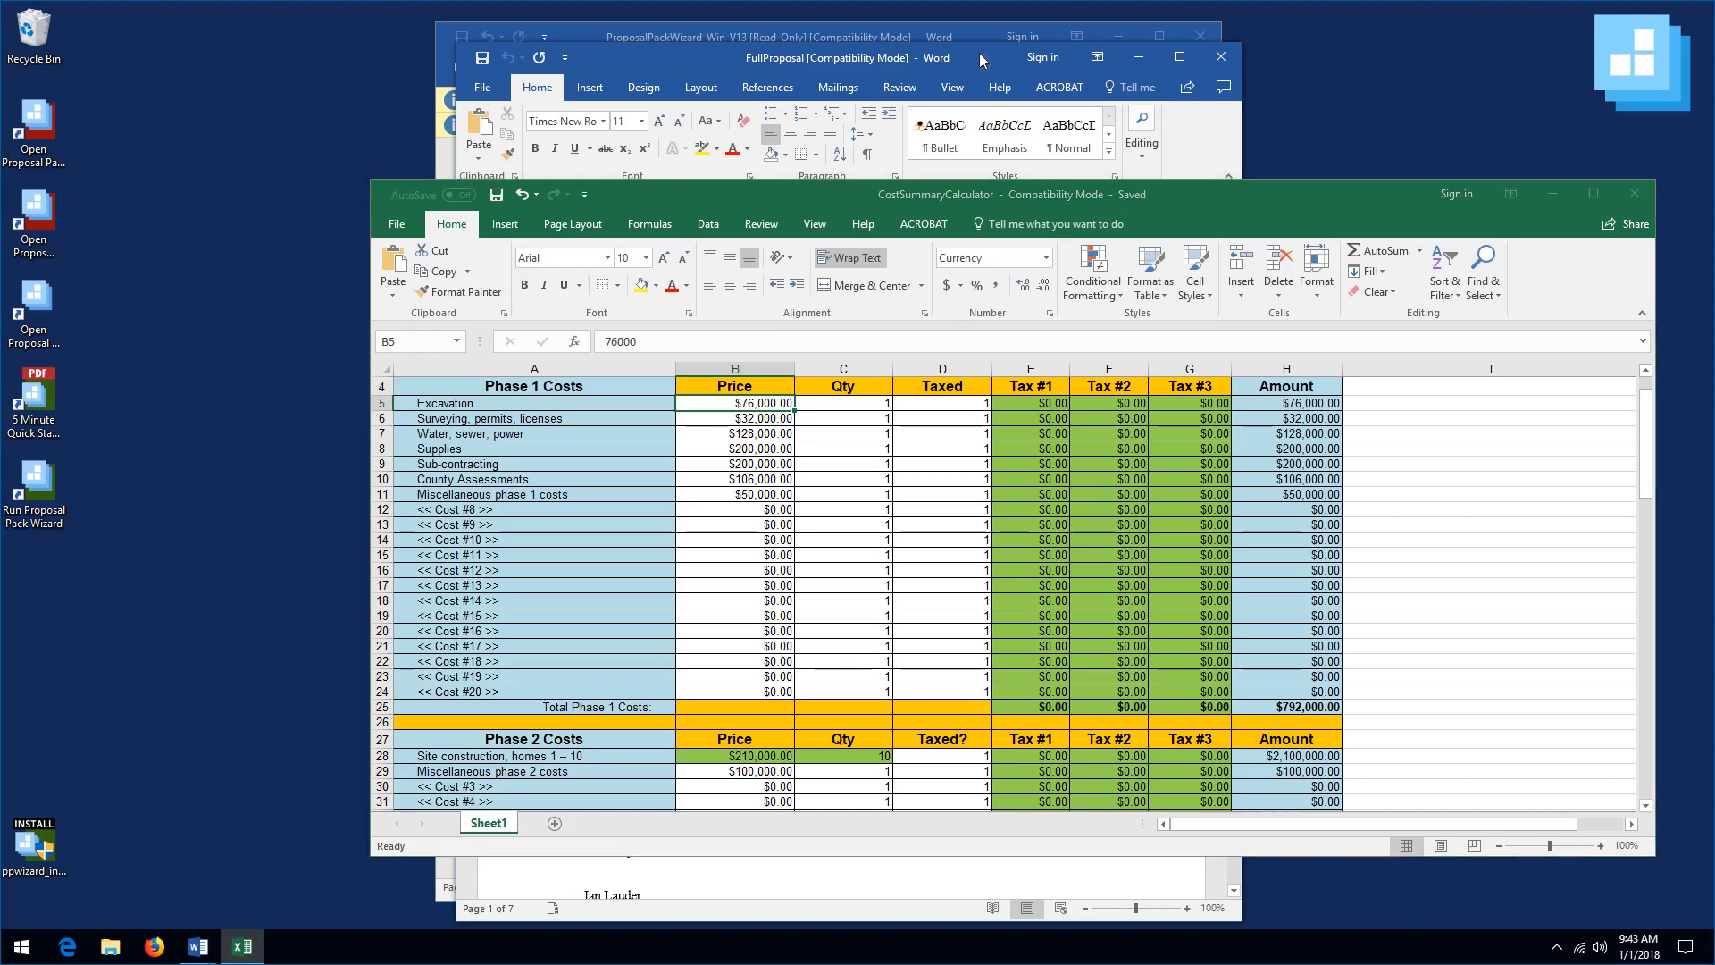
- Compare the Phase 1 and Phase 2 amounts in FullProposal's Cost Summary with those in CostSummaryCalculator
drag(988, 52, 634, 41)
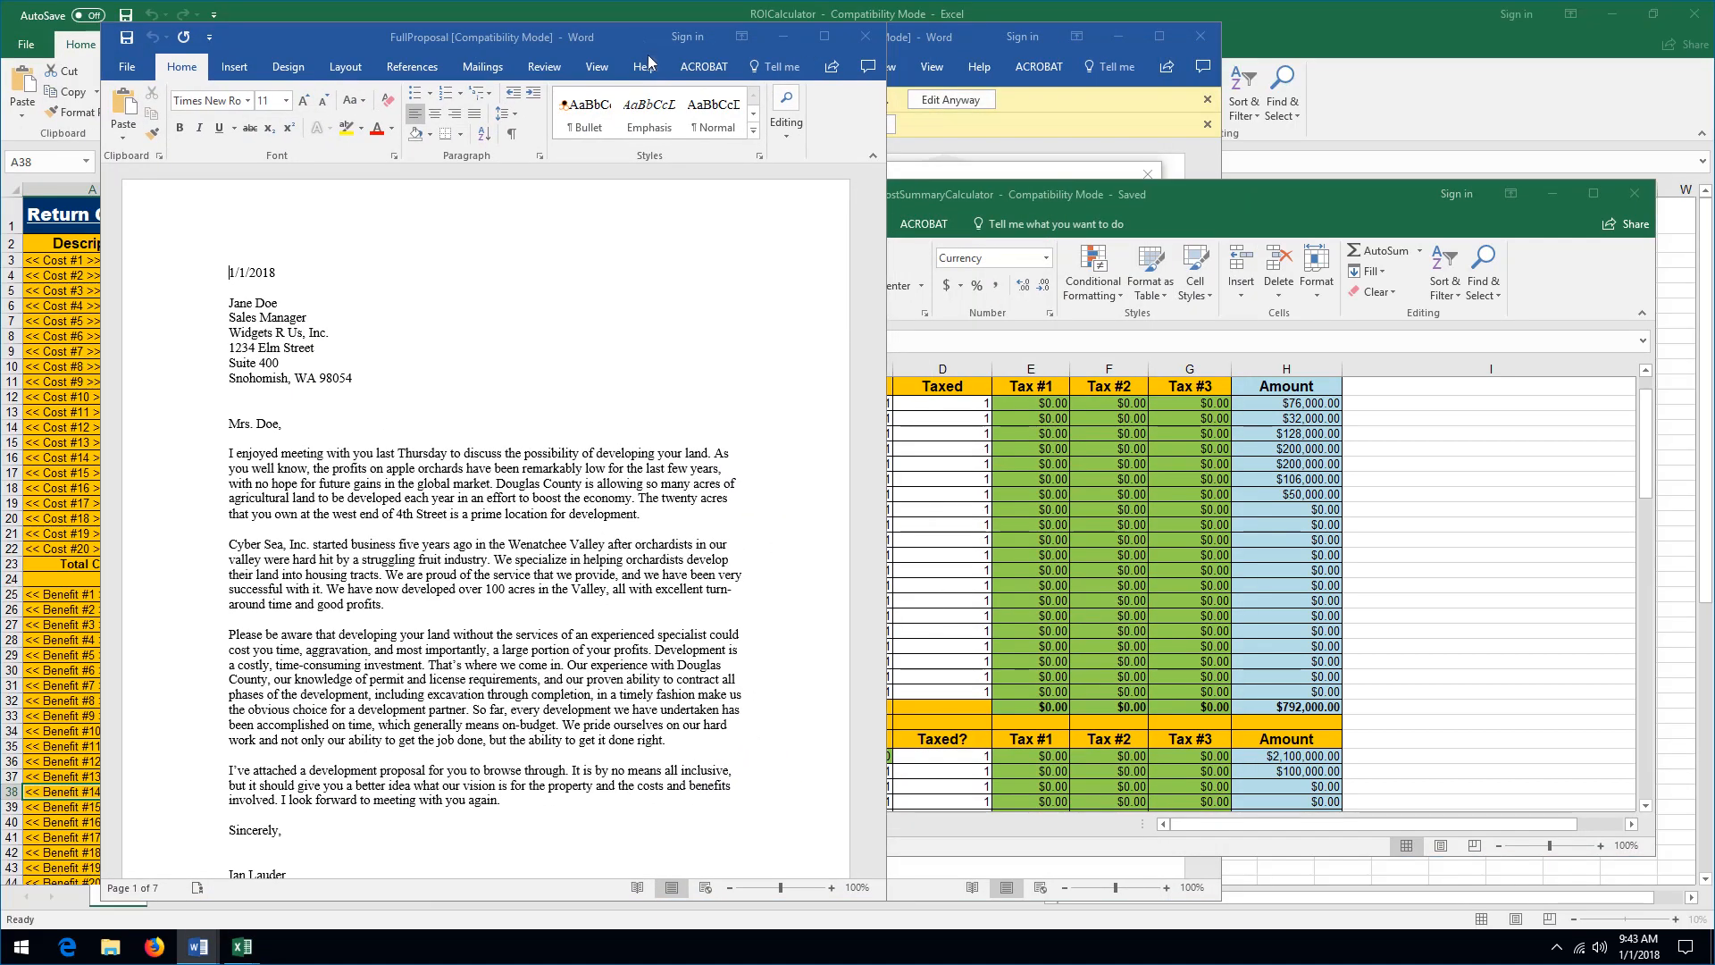
mouse_move(877, 279)
mouse_down()
mouse_move(861, 742)
mouse_move(875, 683)
mouse_up()
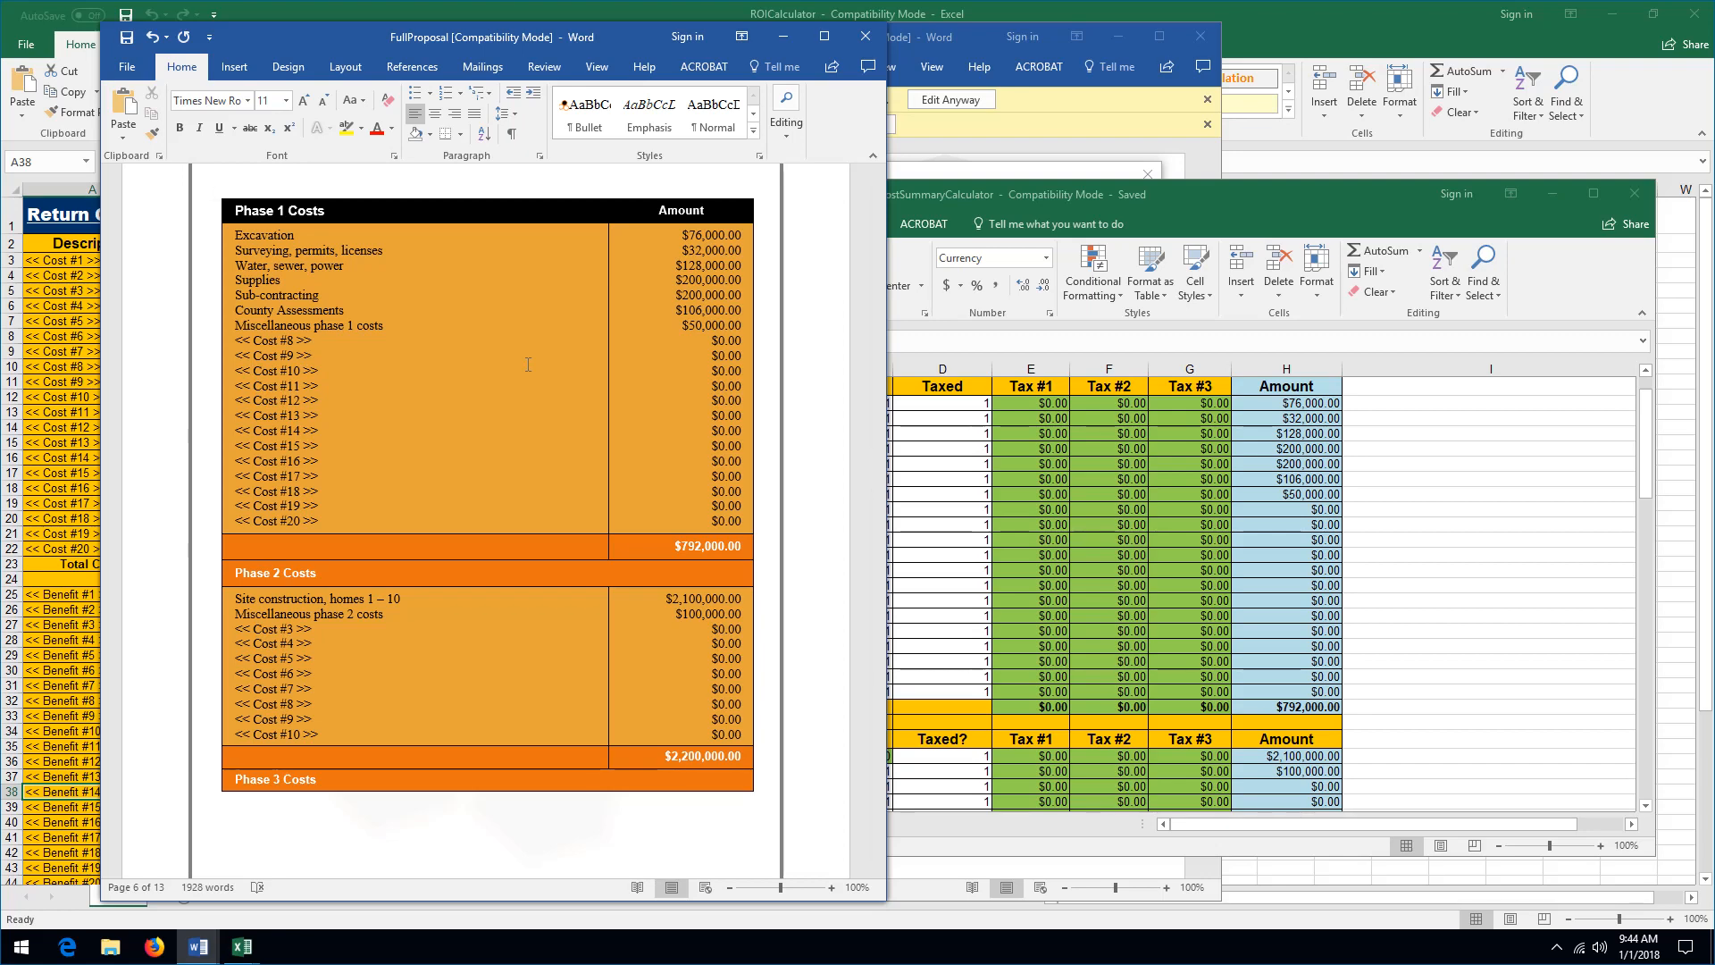
click(1179, 194)
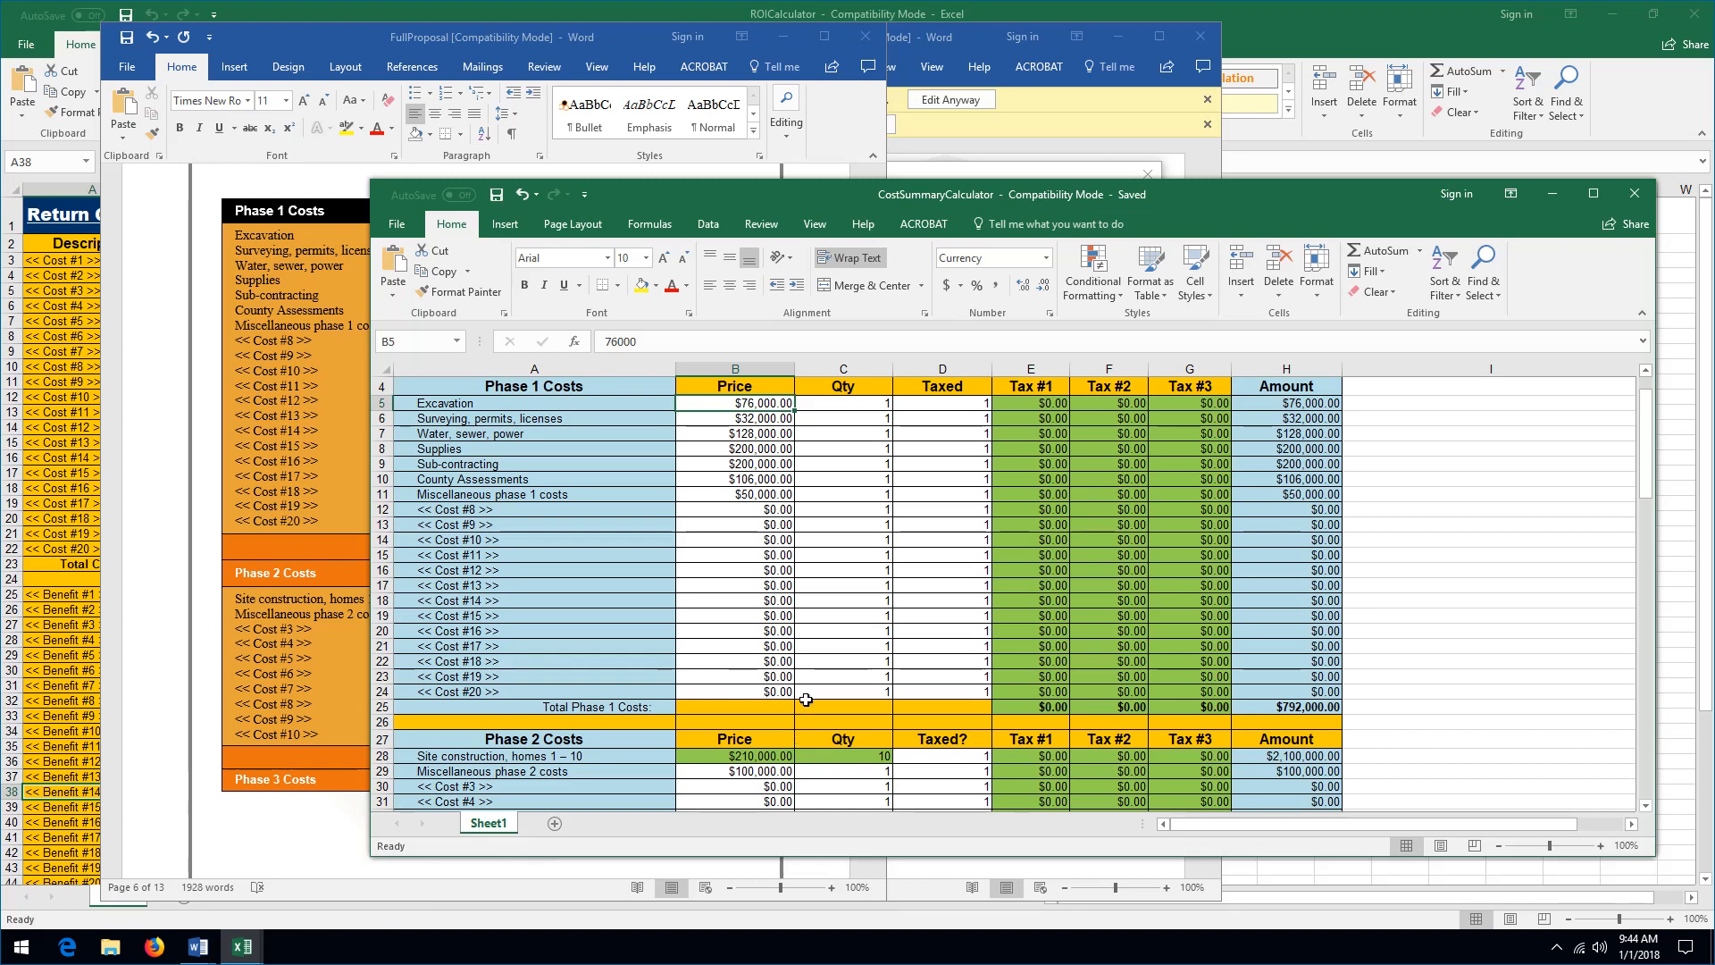
click(614, 34)
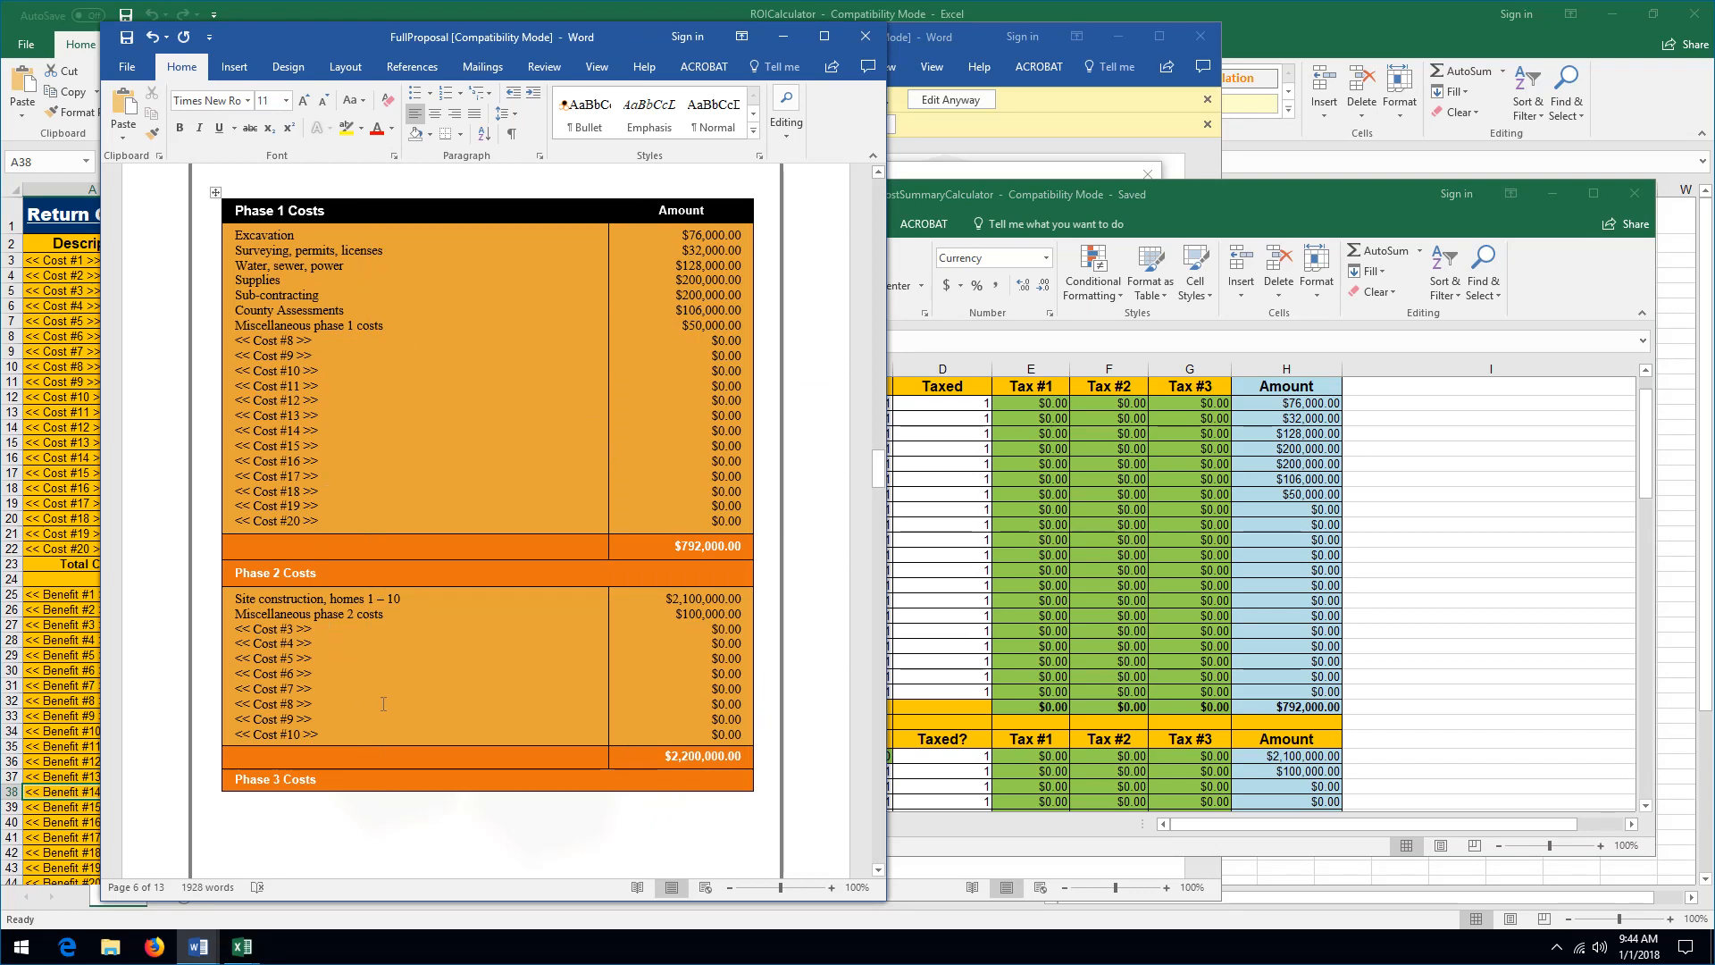
mouse_move(878, 474)
mouse_down()
mouse_move(877, 452)
mouse_move(880, 478)
mouse_up()
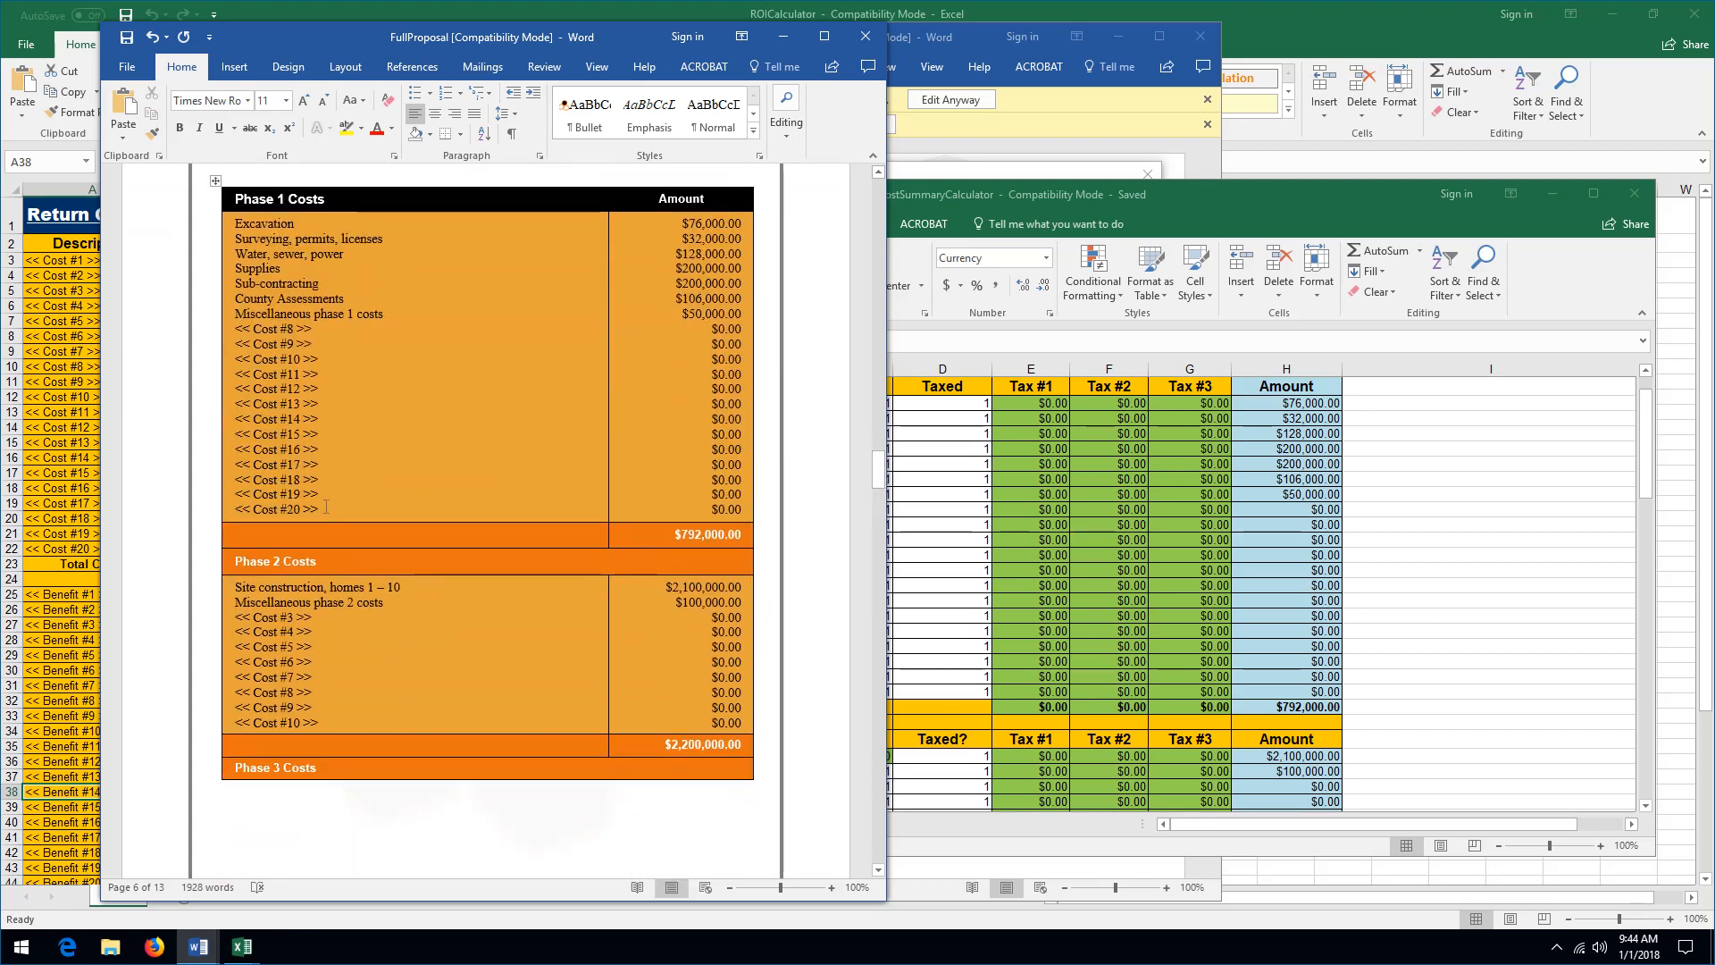
click(1042, 191)
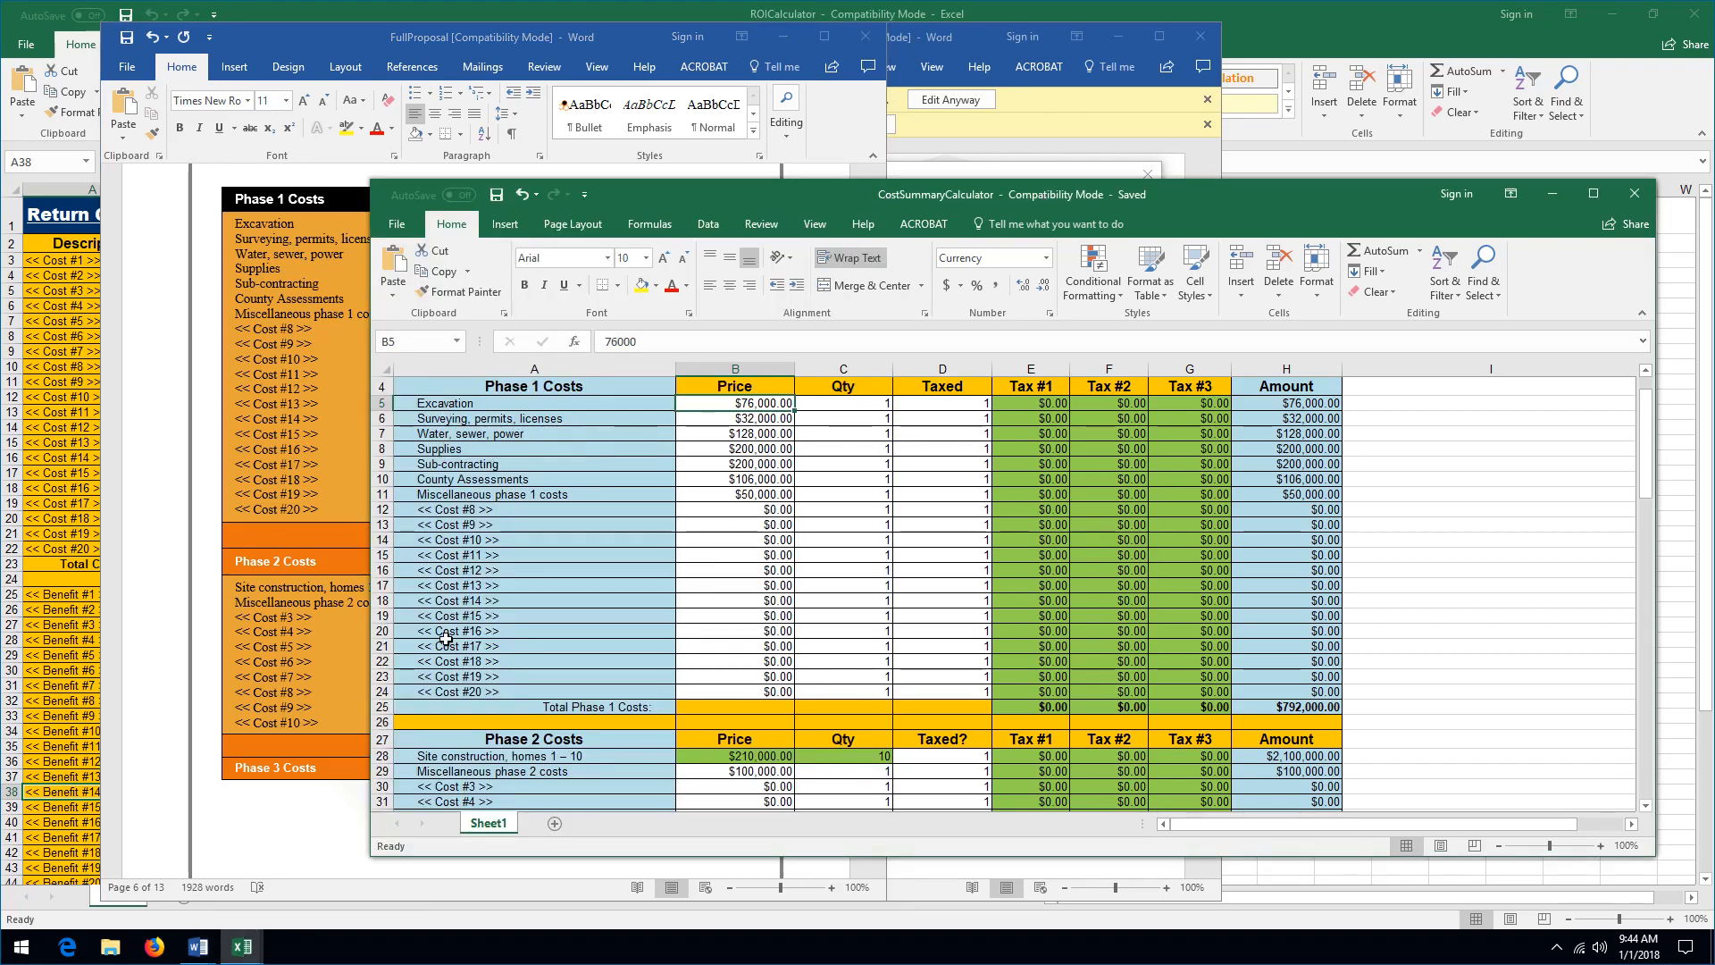
- Delete the unused Cost #8 to Cost #20 placeholders and their $0.00 amounts from Phase 1 Costs in FullProposal
click(323, 507)
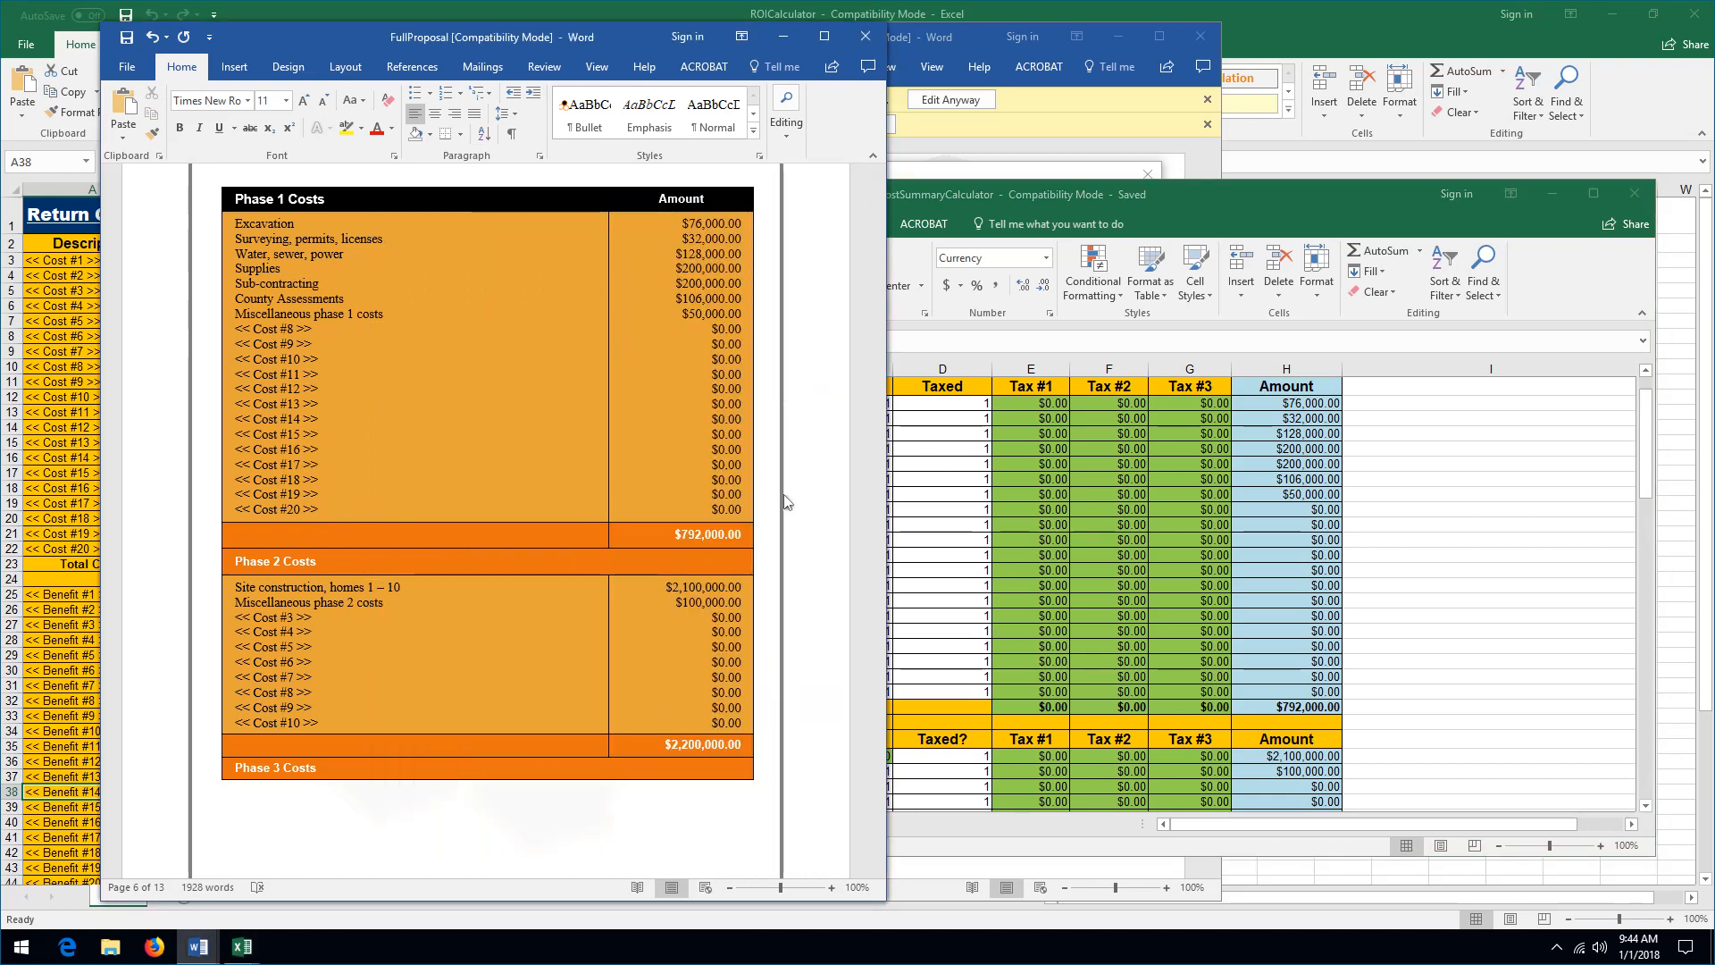
drag(330, 509, 226, 333)
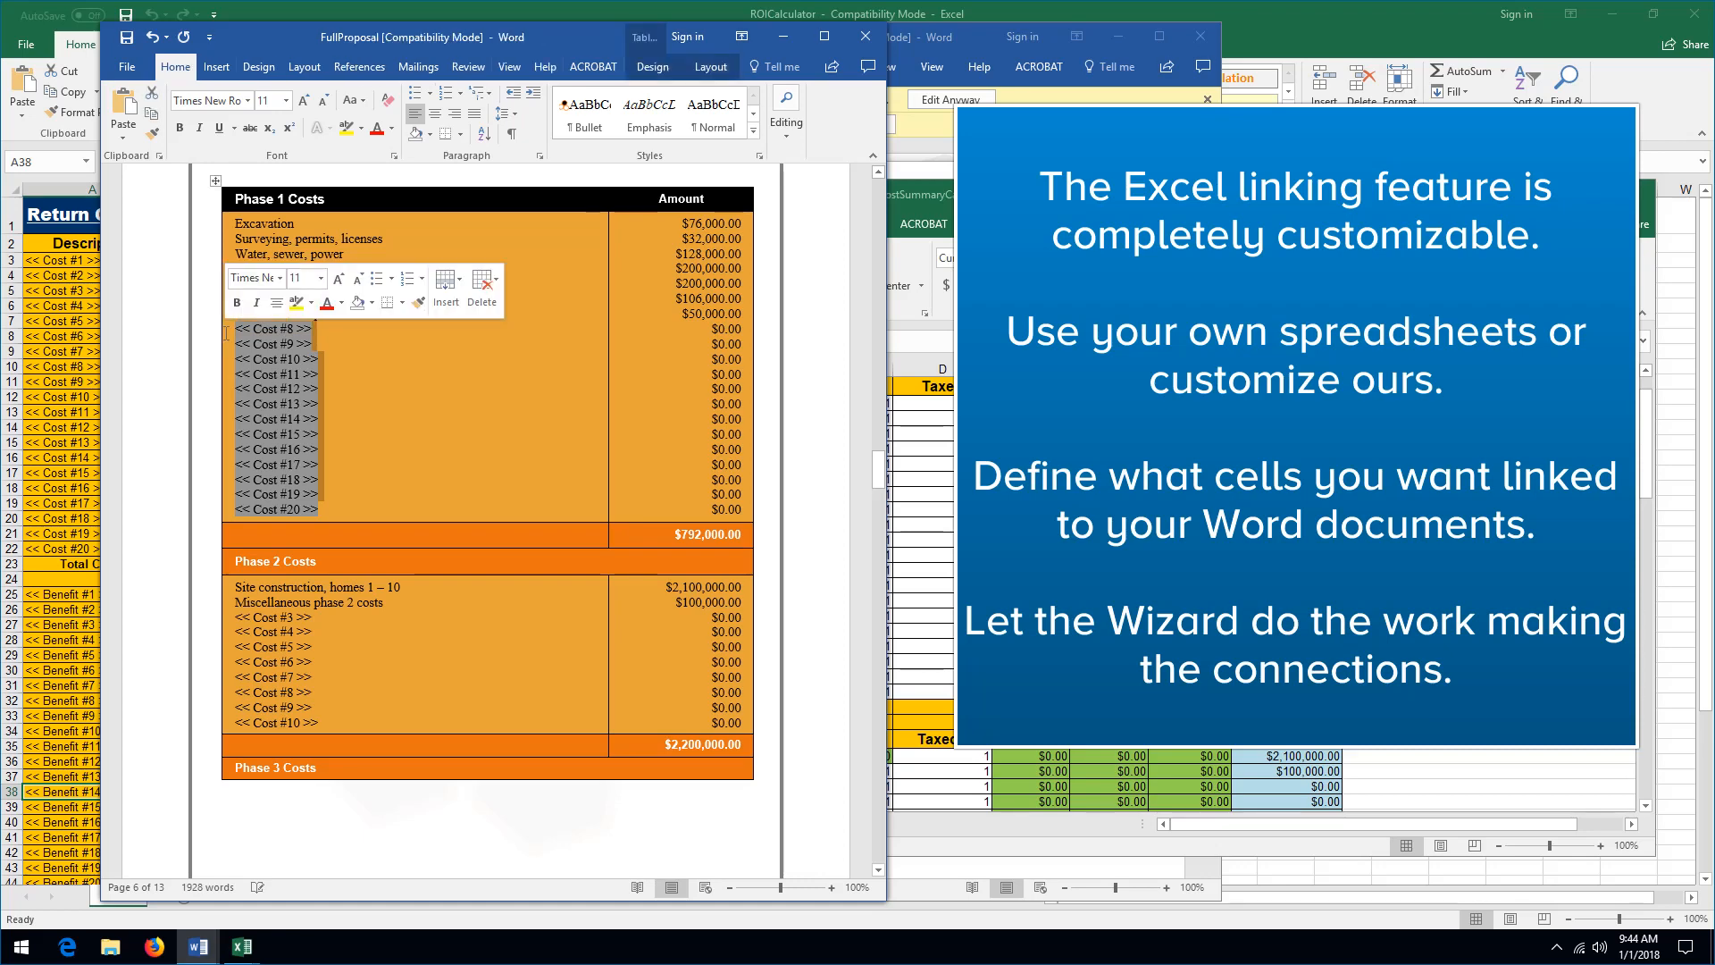
key(Delete)
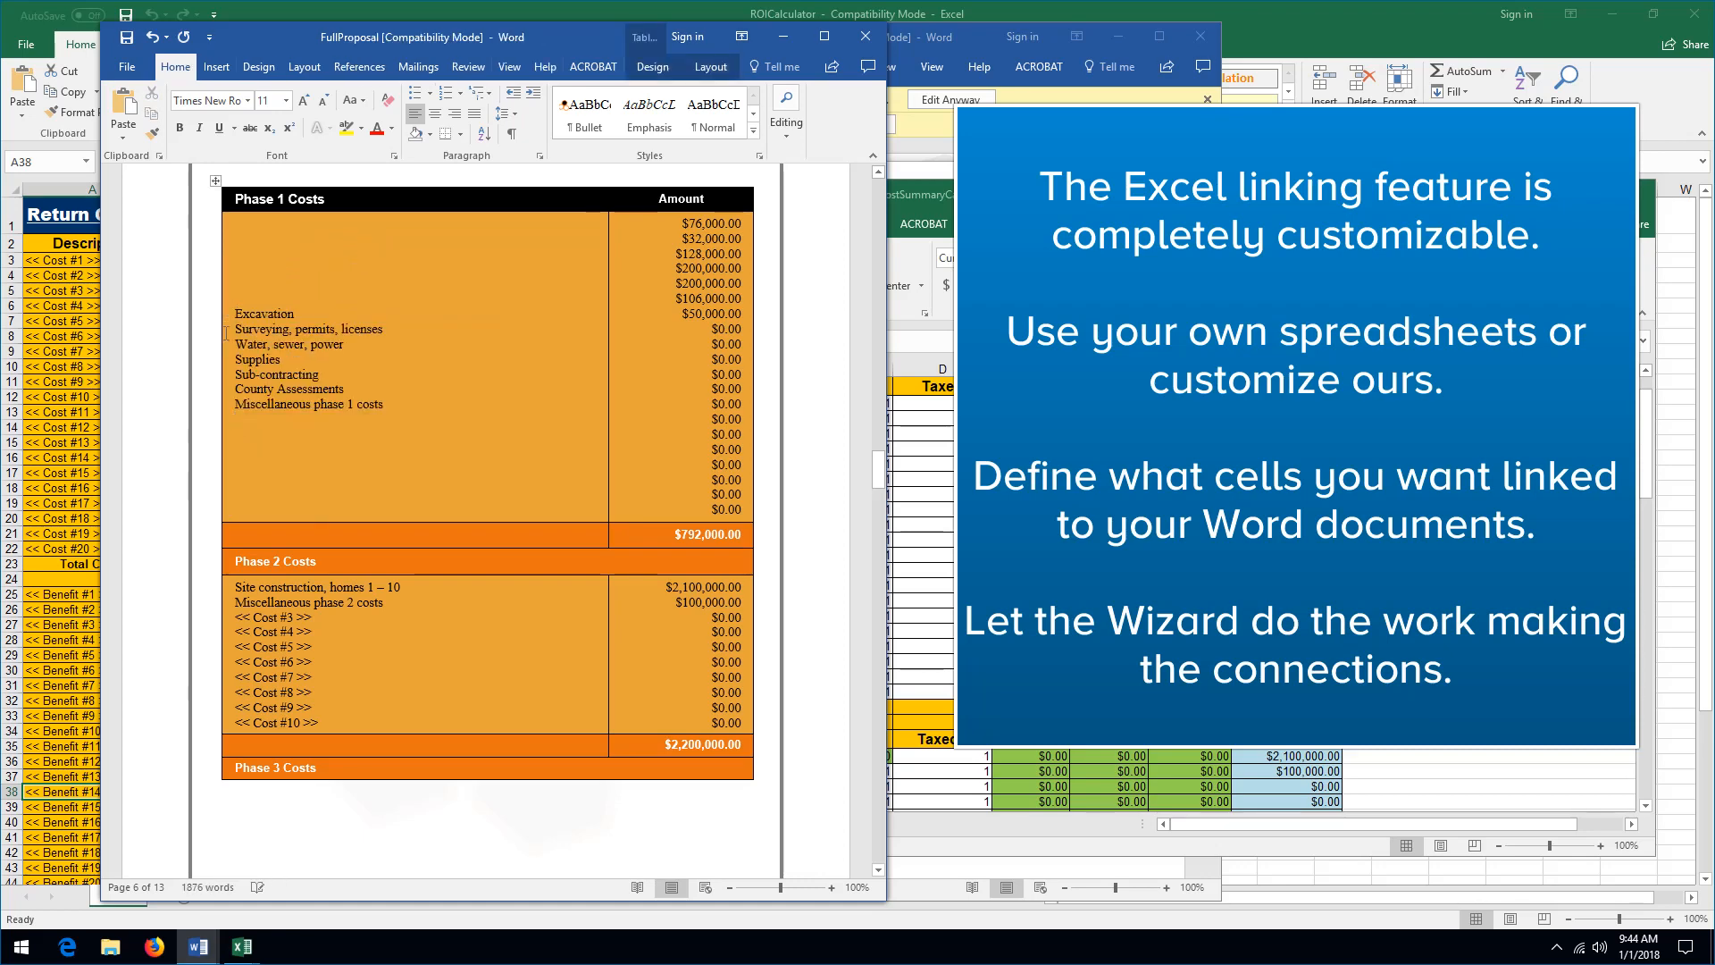
key(BackSpace)
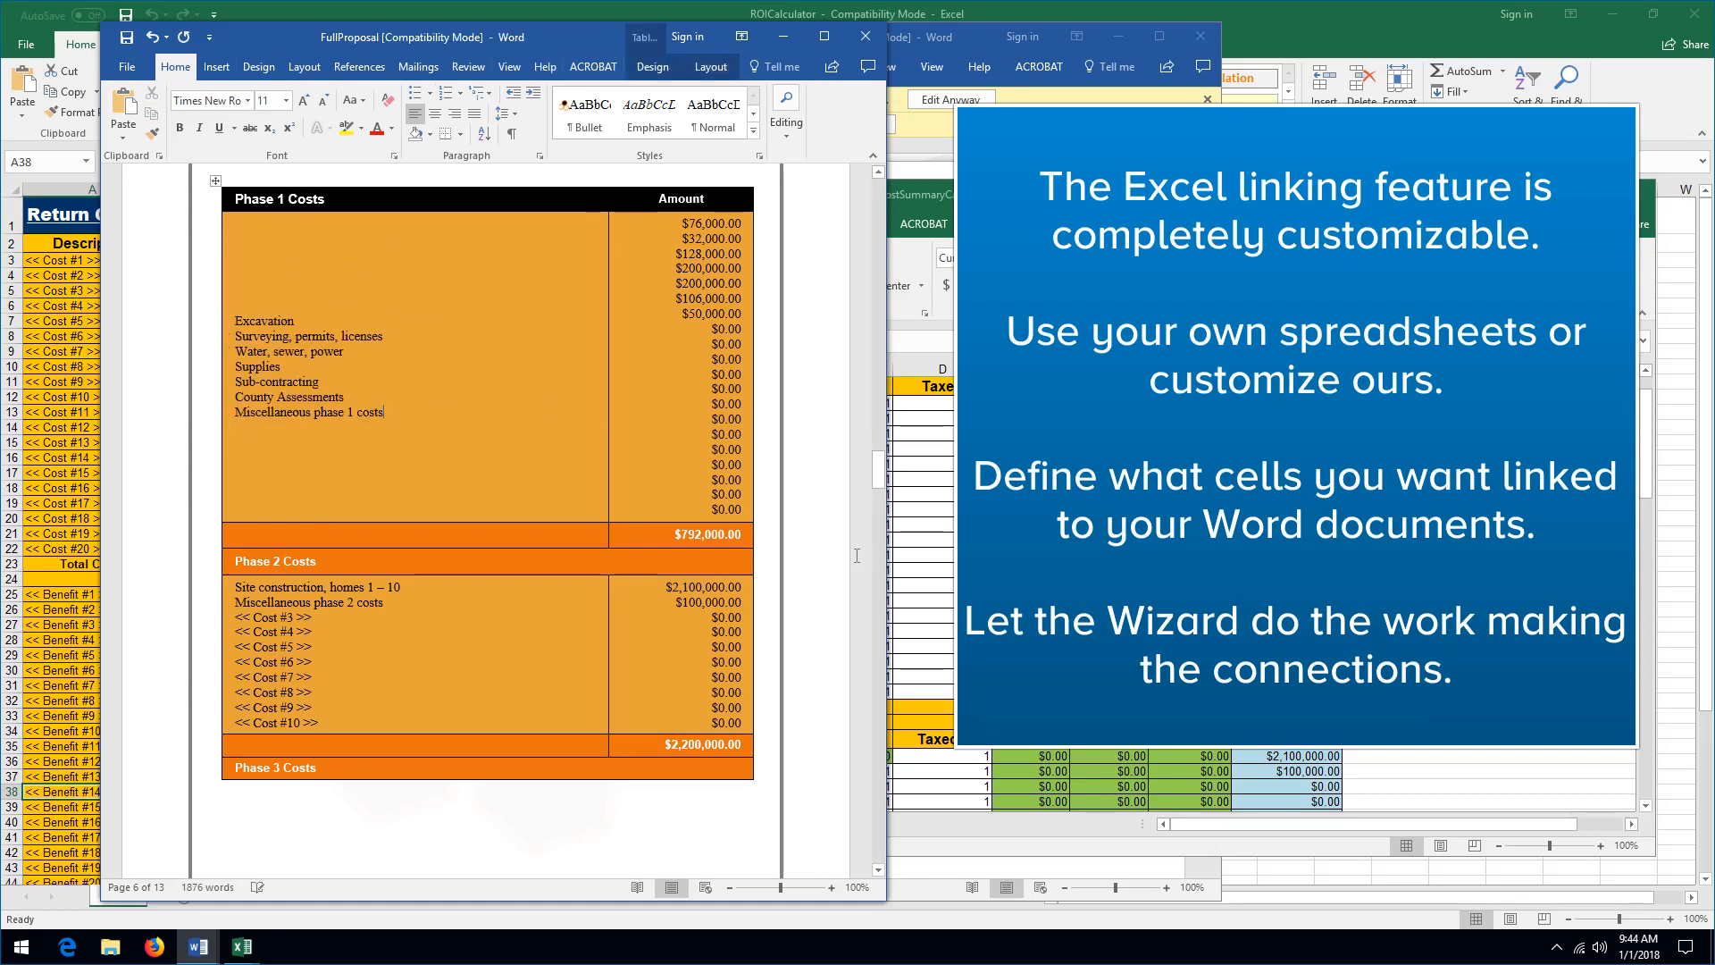
drag(734, 509, 650, 350)
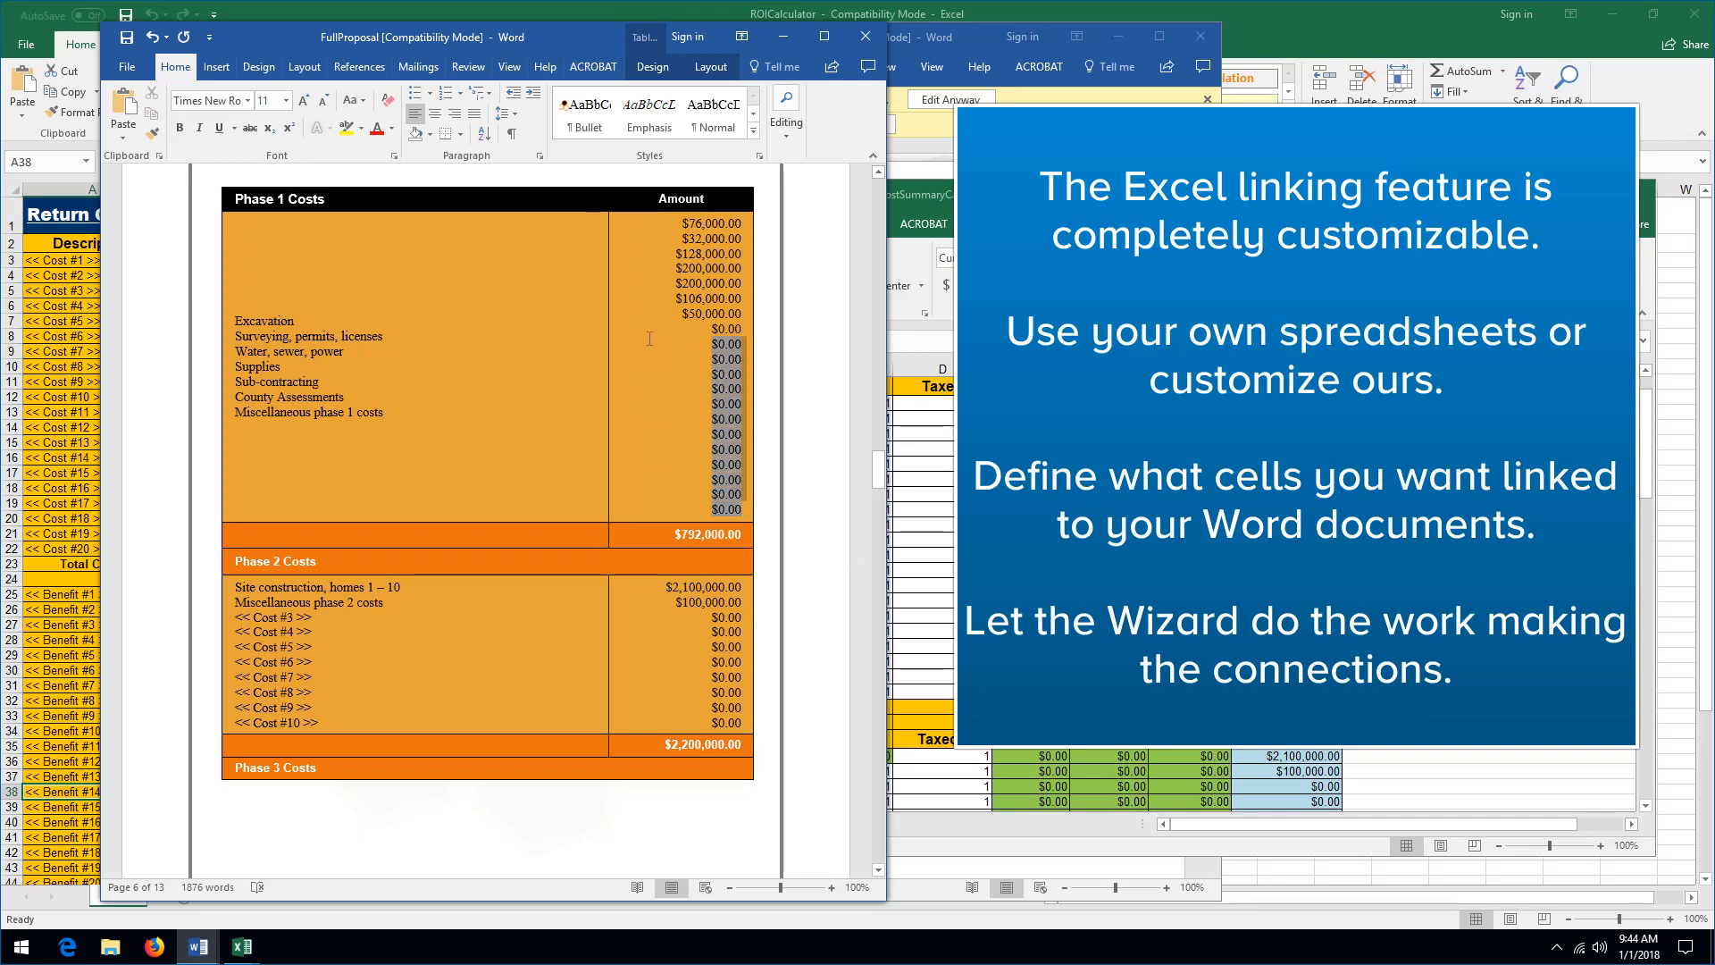
drag(650, 338, 661, 327)
key(Delete)
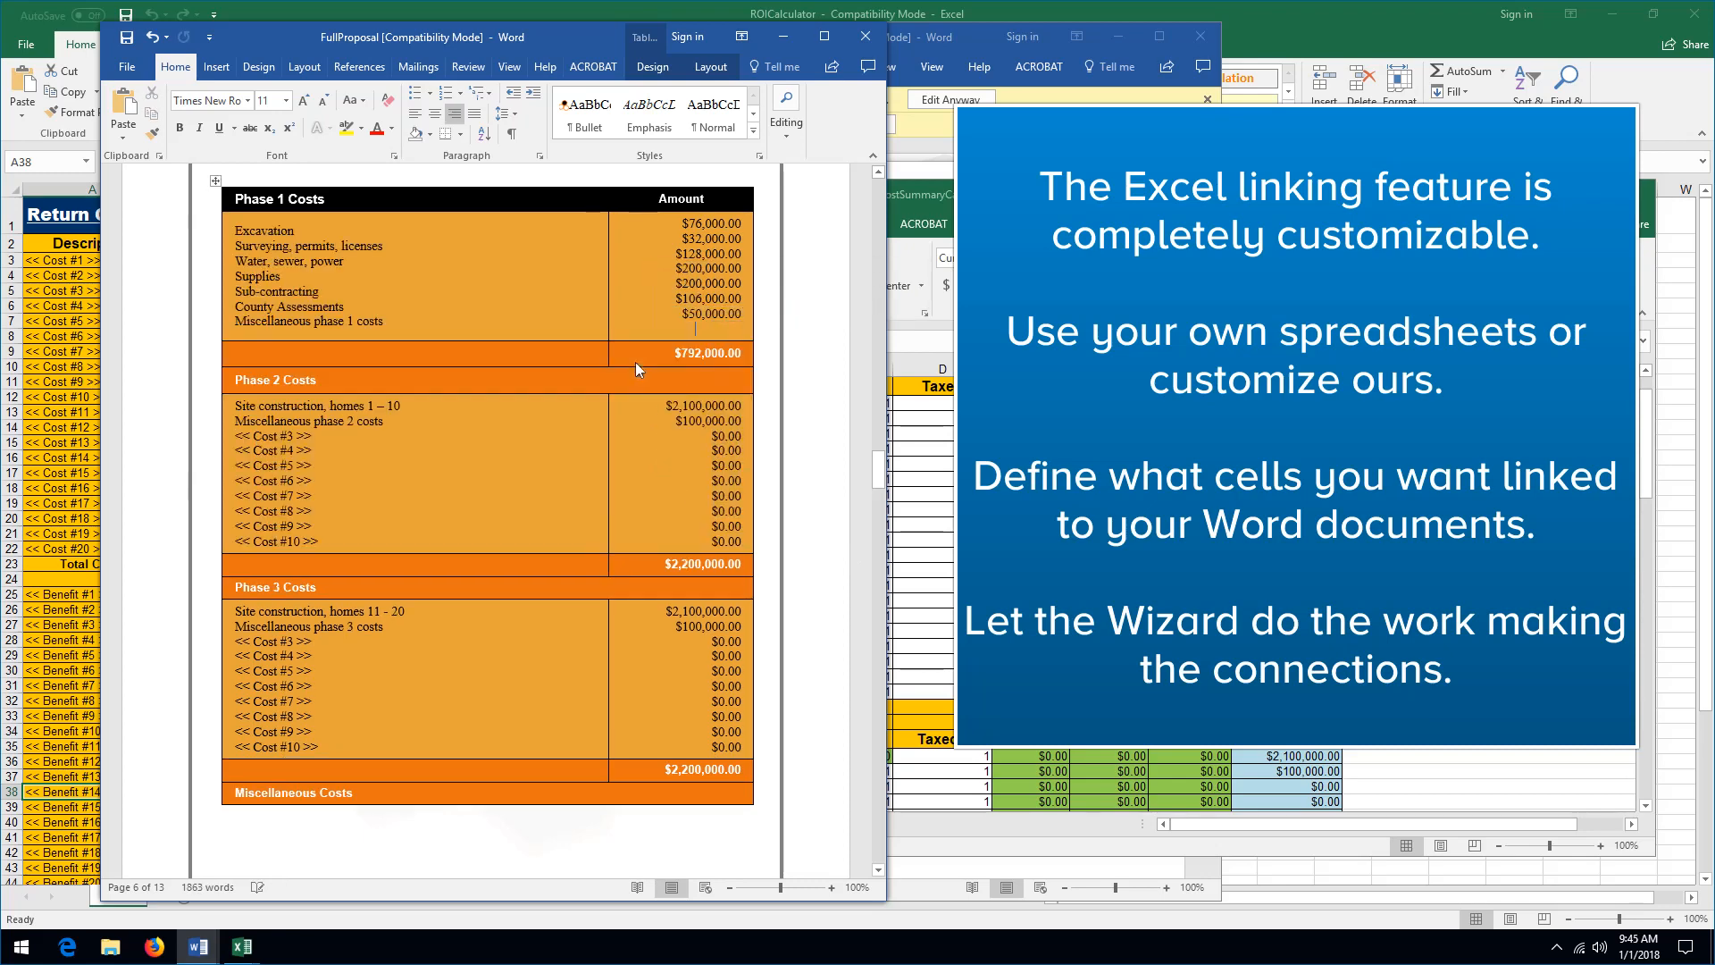
key(BackSpace)
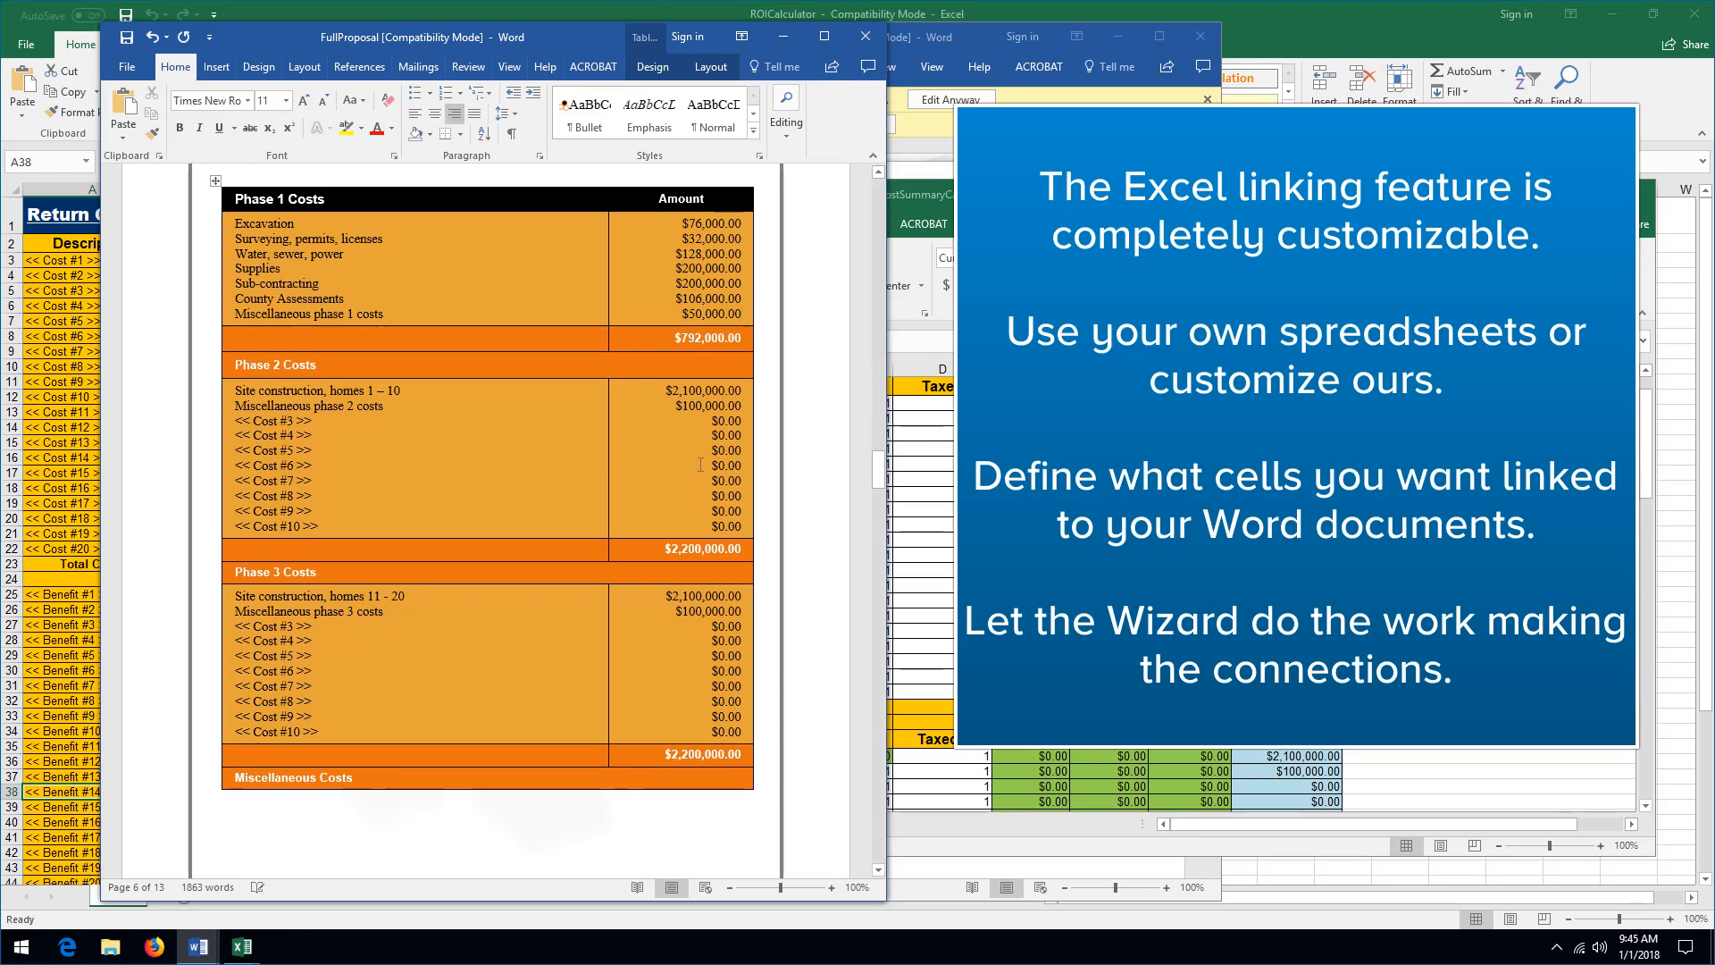
drag(880, 477, 880, 465)
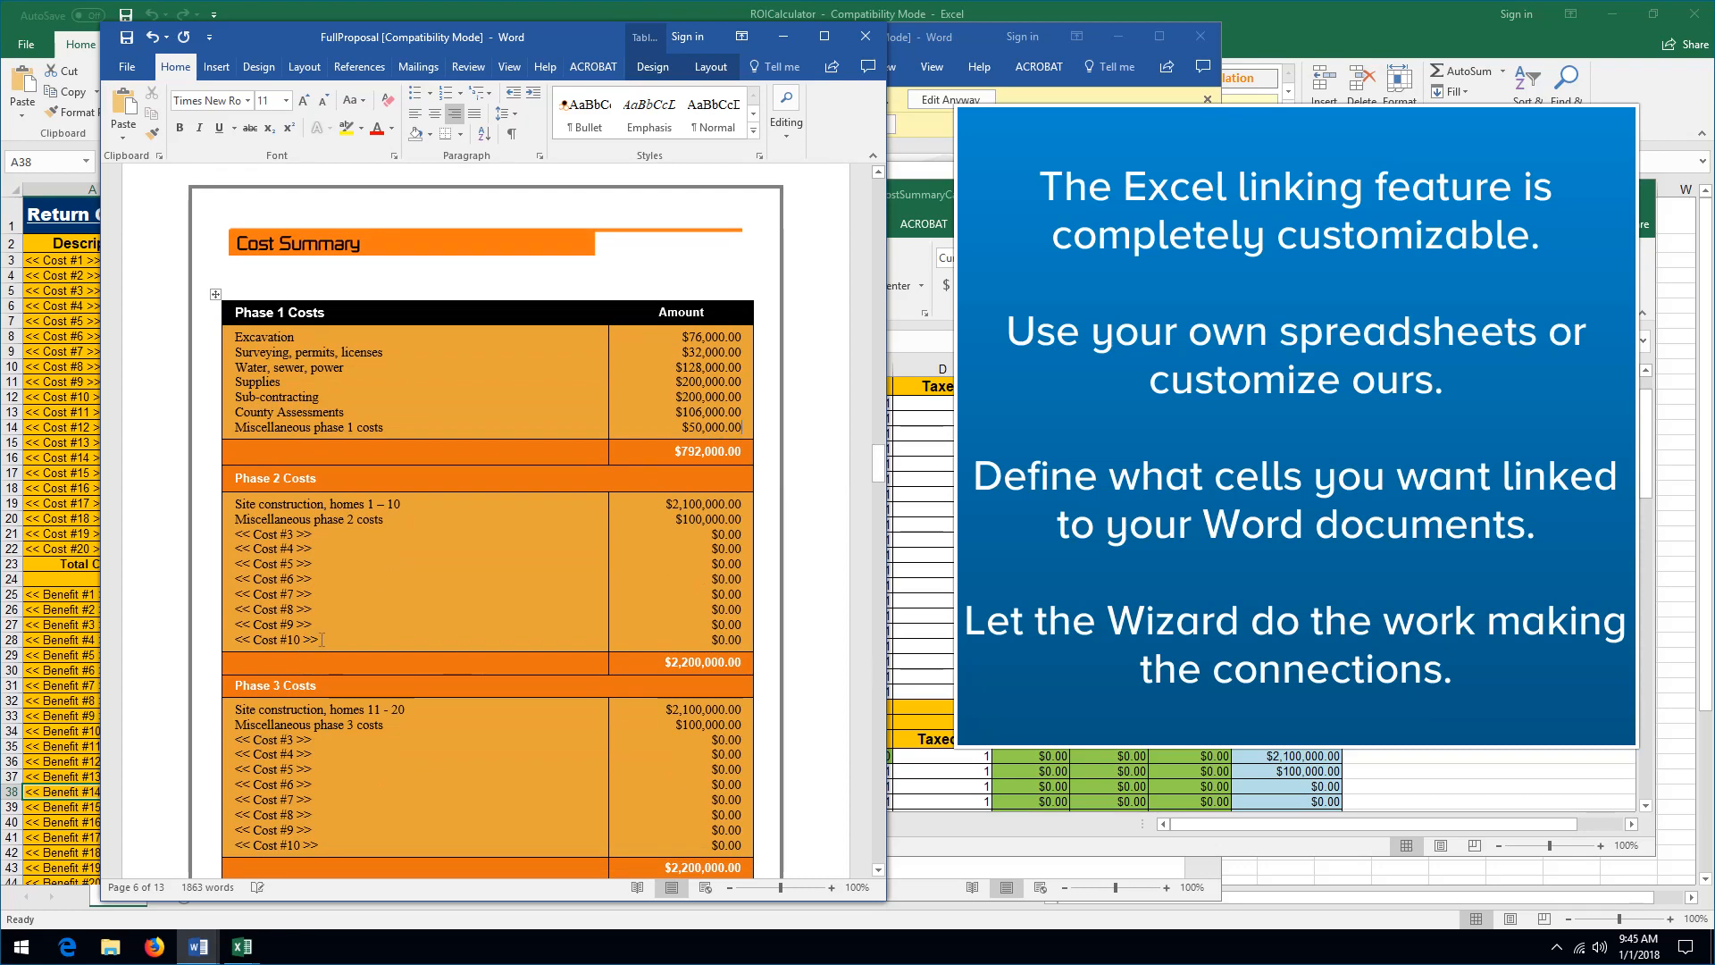
drag(317, 641, 386, 521)
click(220, 547)
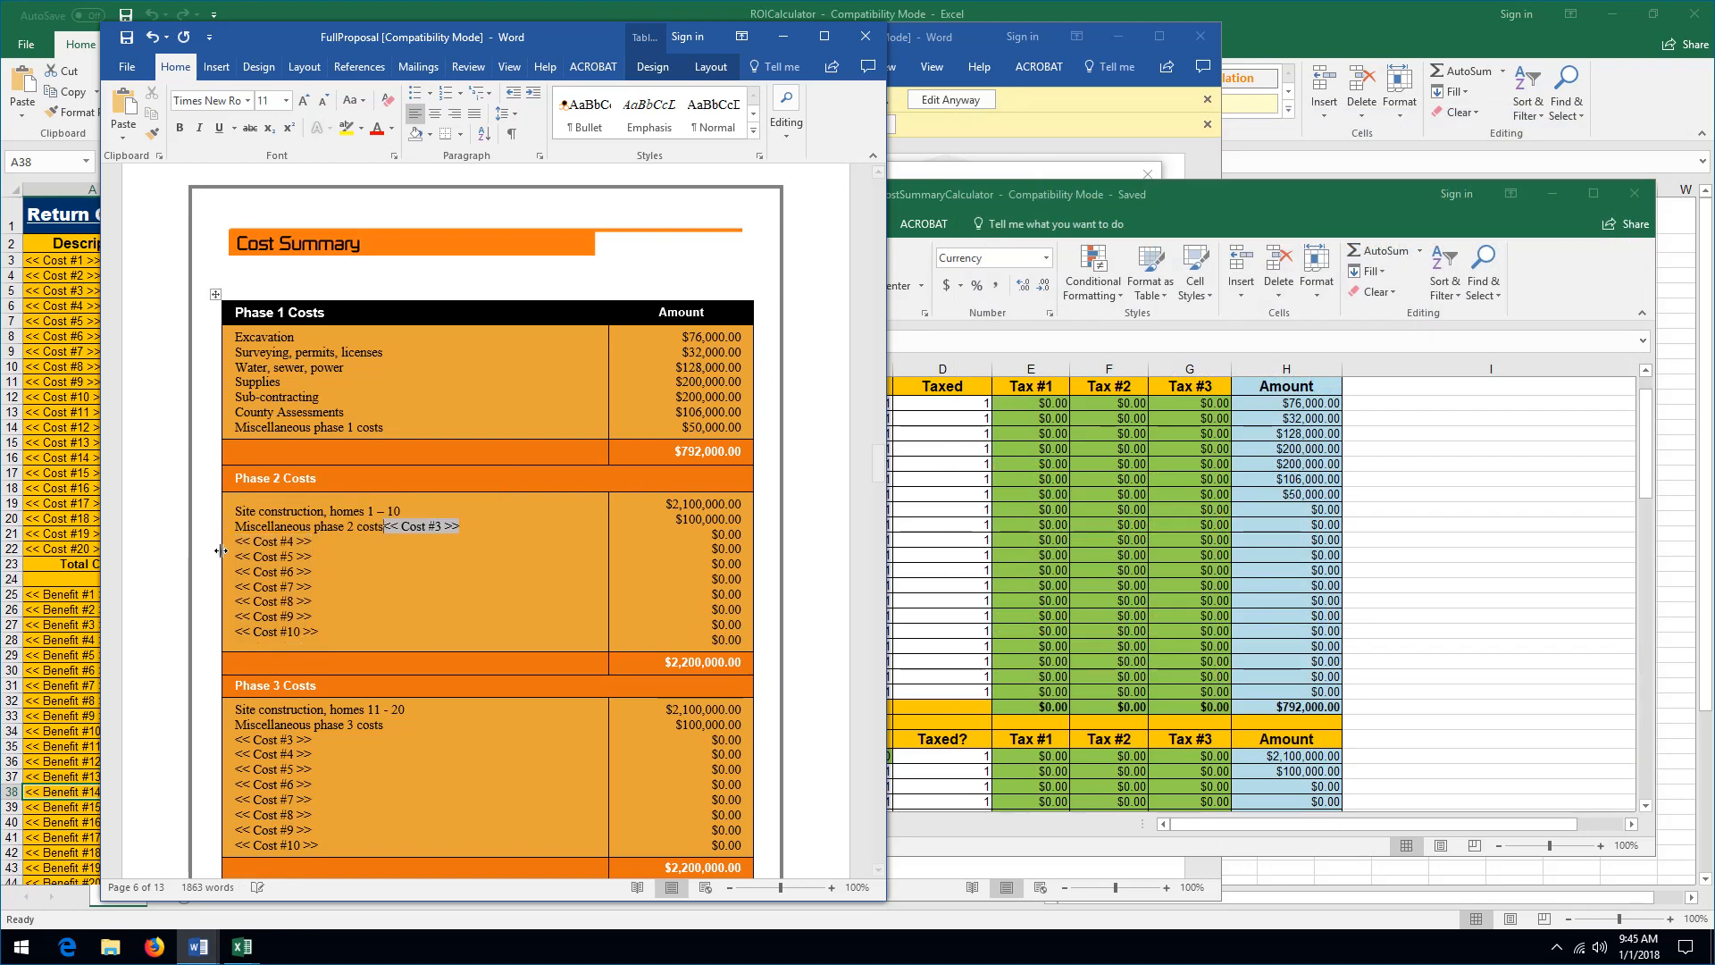
key(ctrl+z)
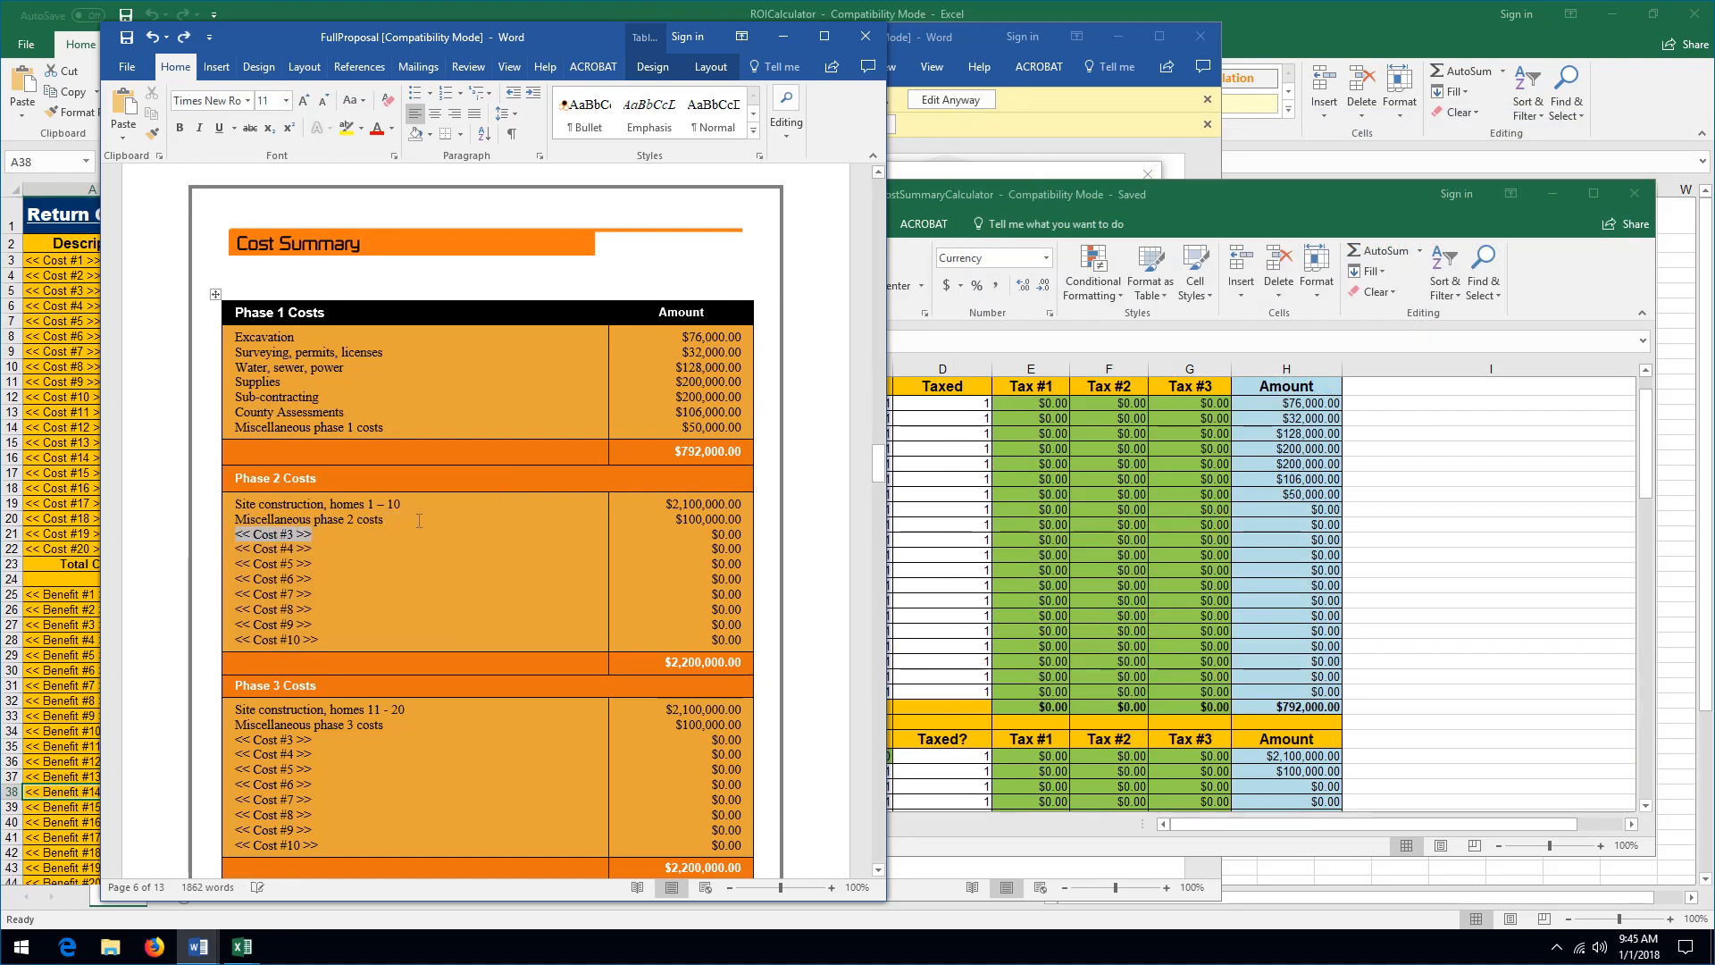
- Delete the unused Cost #3 to Cost #10 placeholders and their $0.00 amounts from Phase 2 Costs in FullProposal
drag(319, 640, 202, 532)
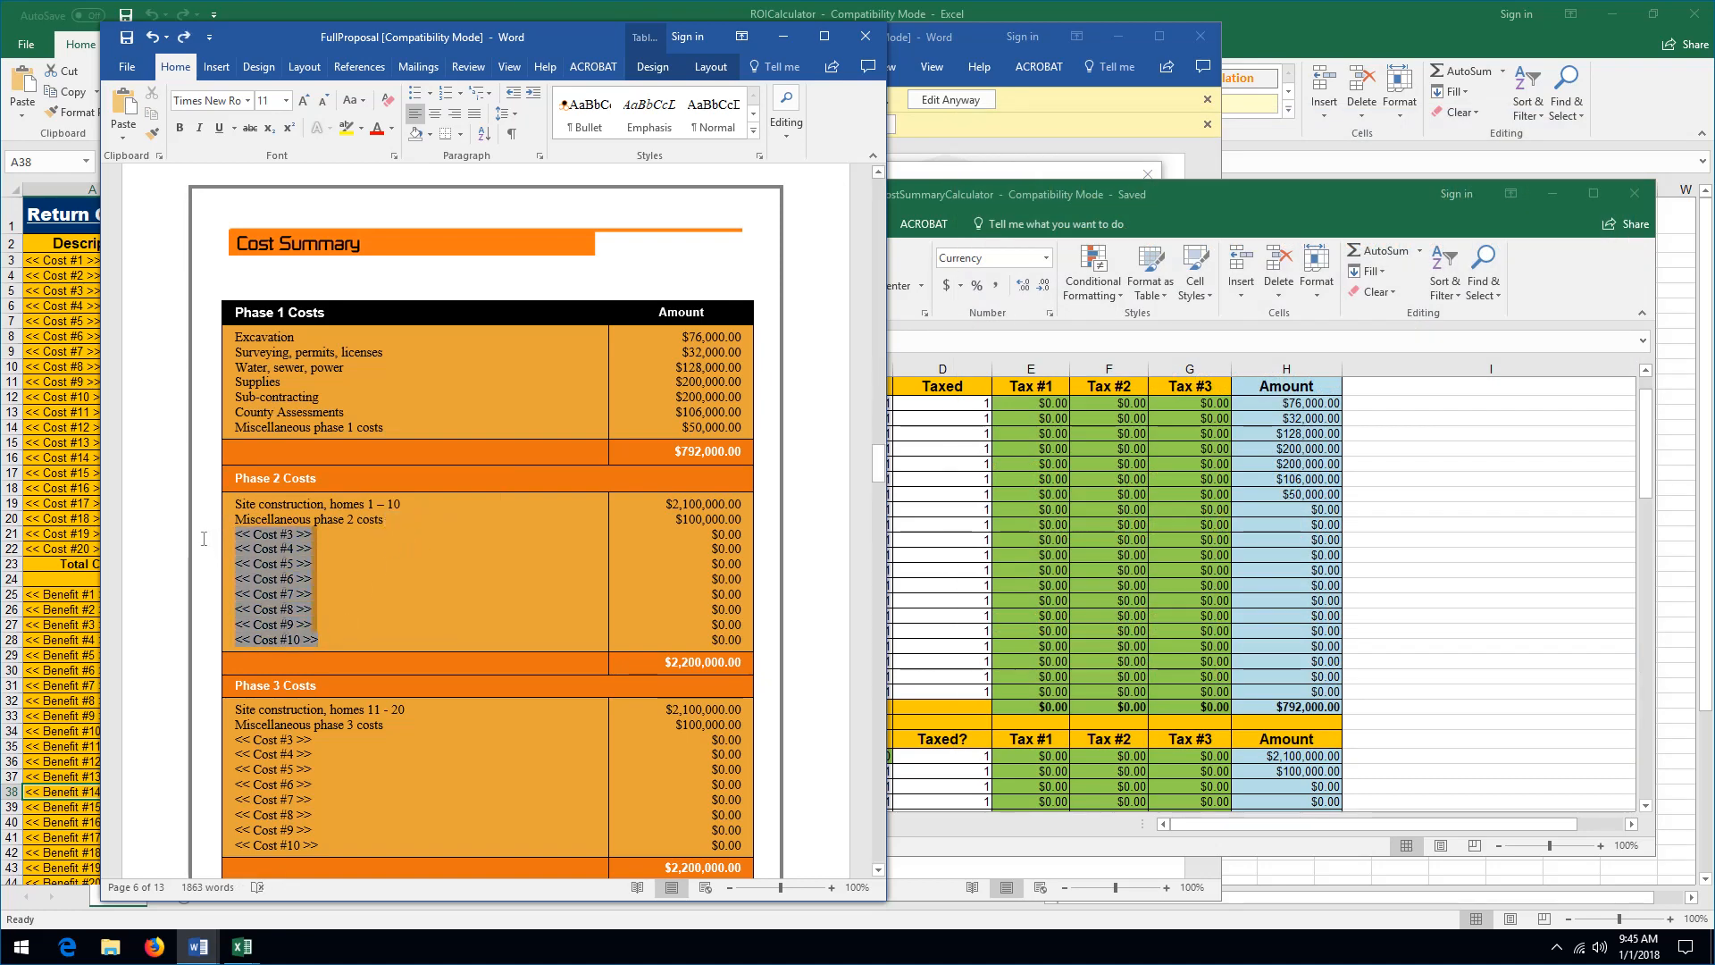
key(Delete)
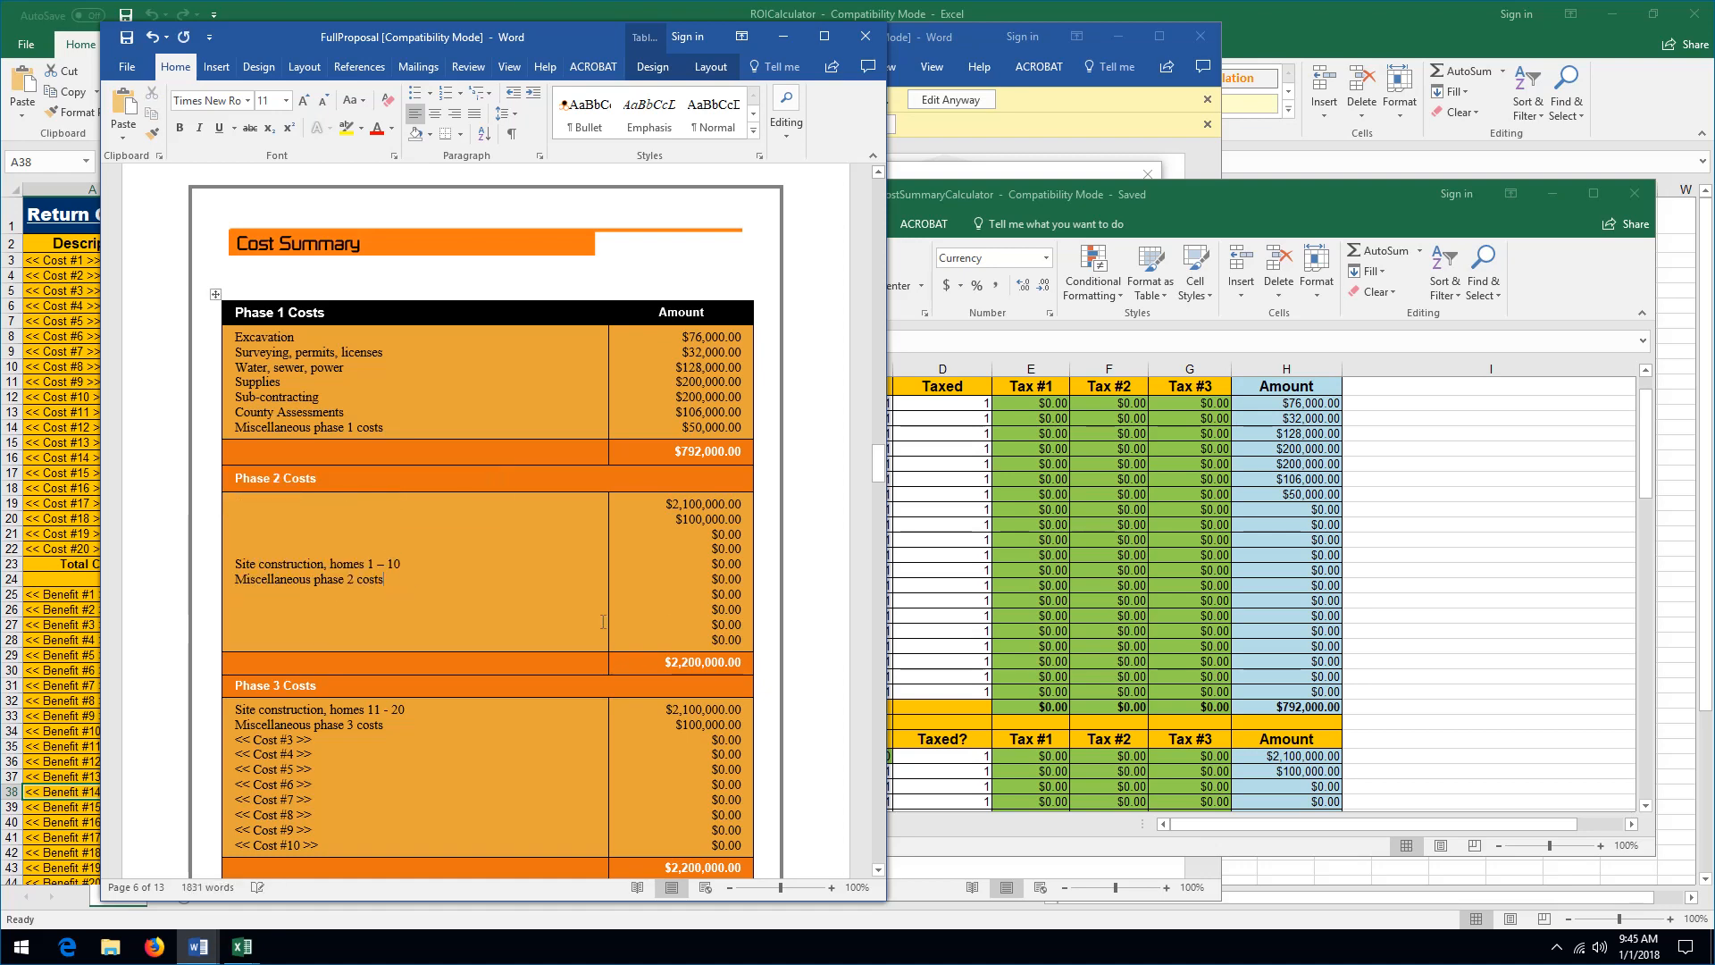
drag(744, 641, 652, 536)
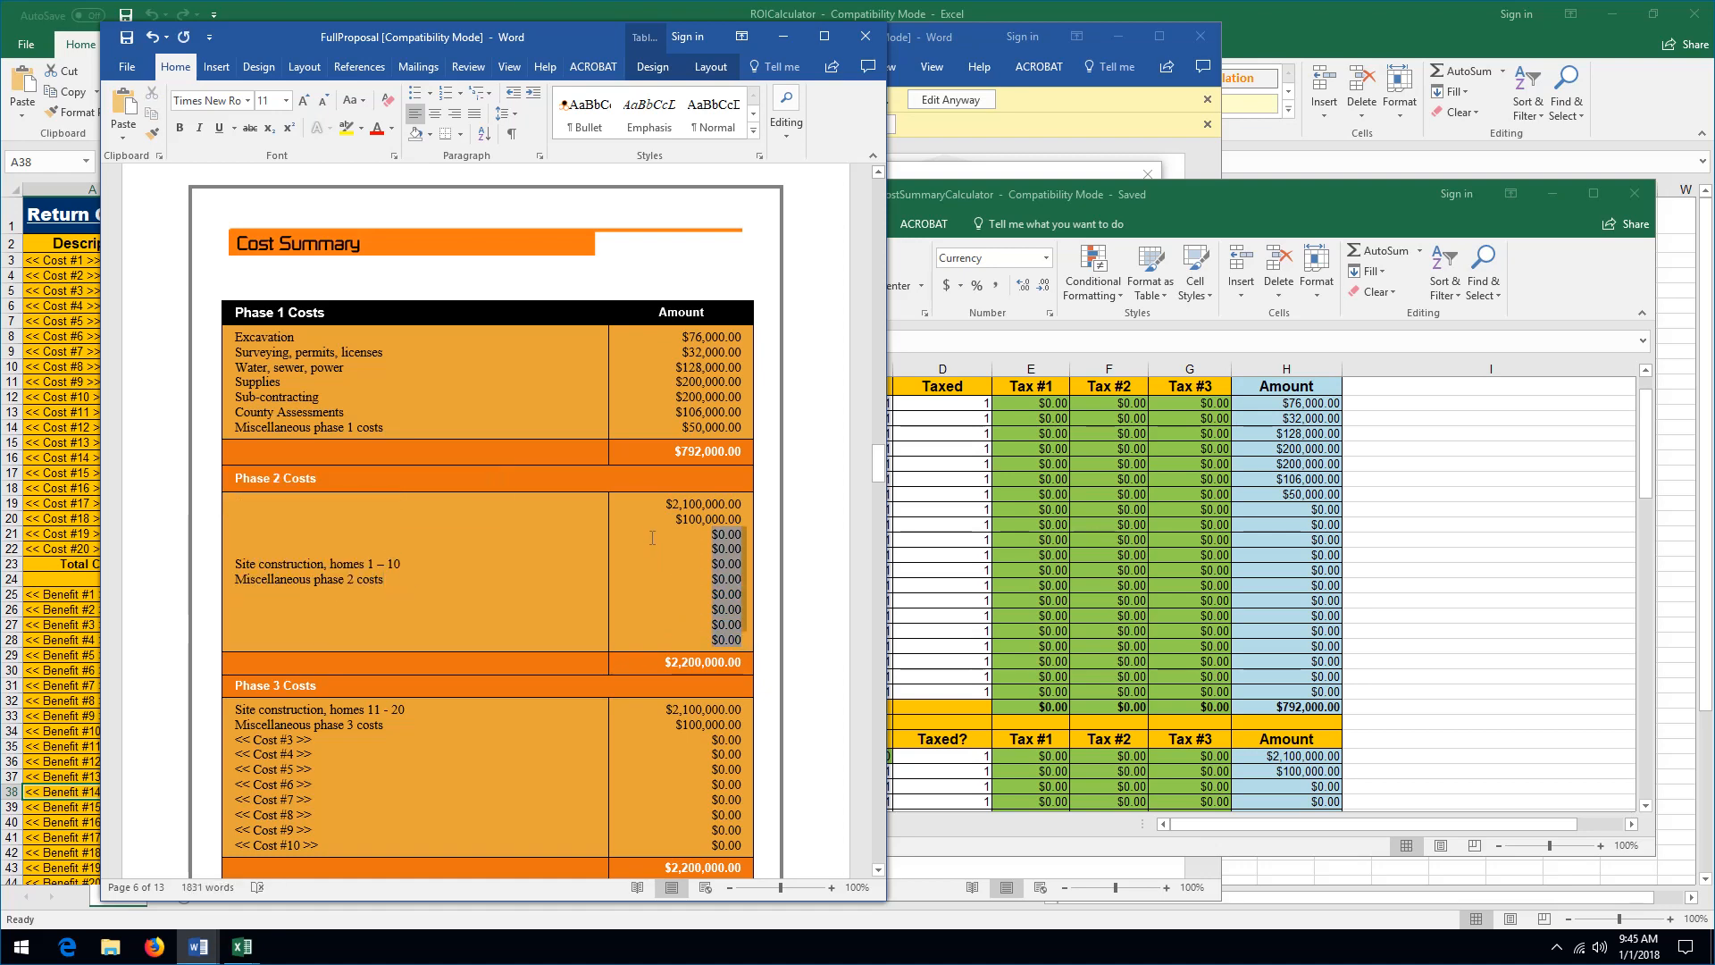
key(Delete)
key(BackSpace)
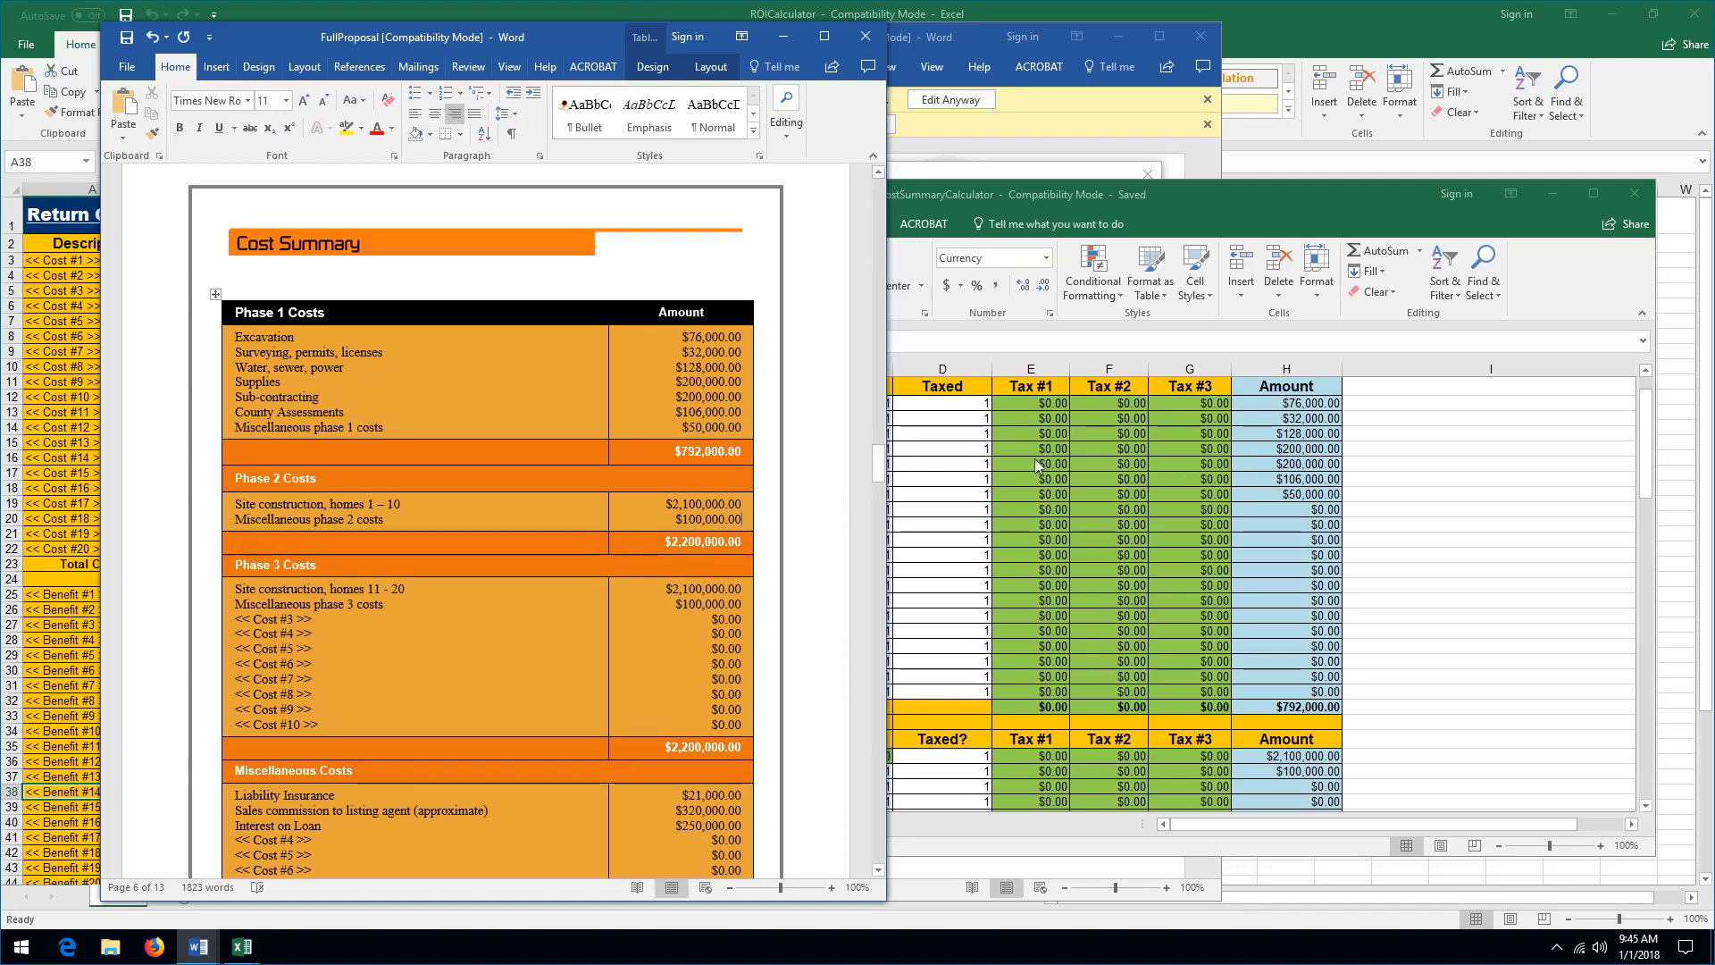
- Save the edited FullProposal document and close it
drag(883, 462, 887, 612)
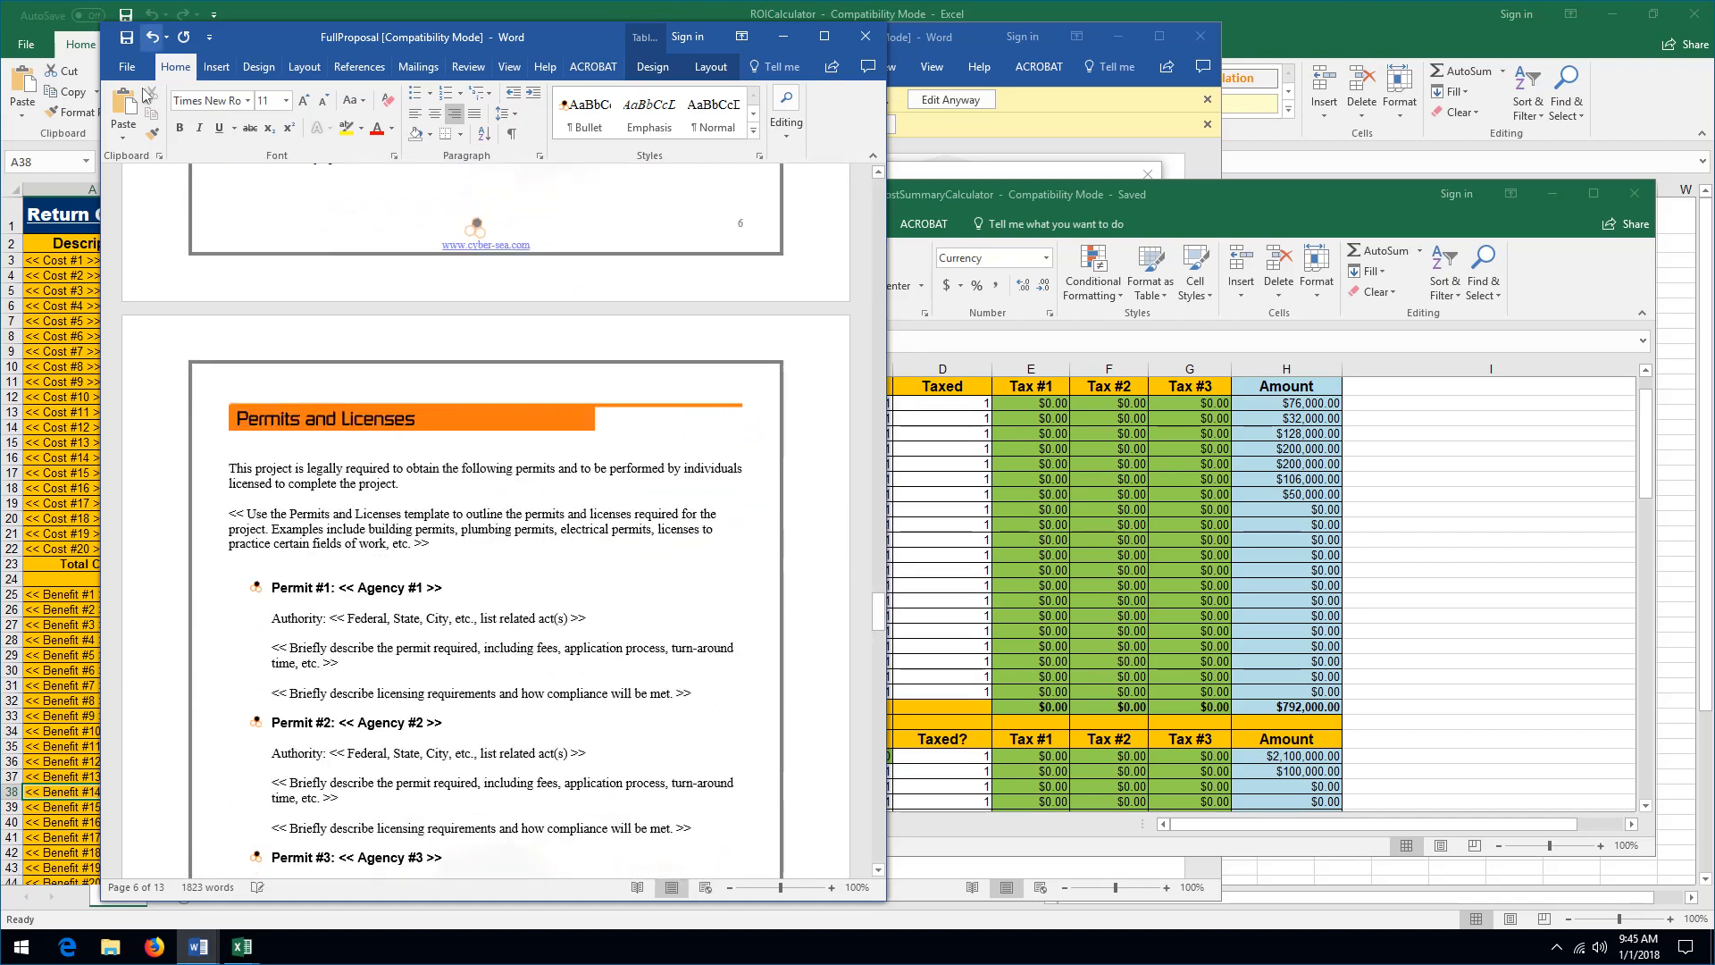
click(128, 39)
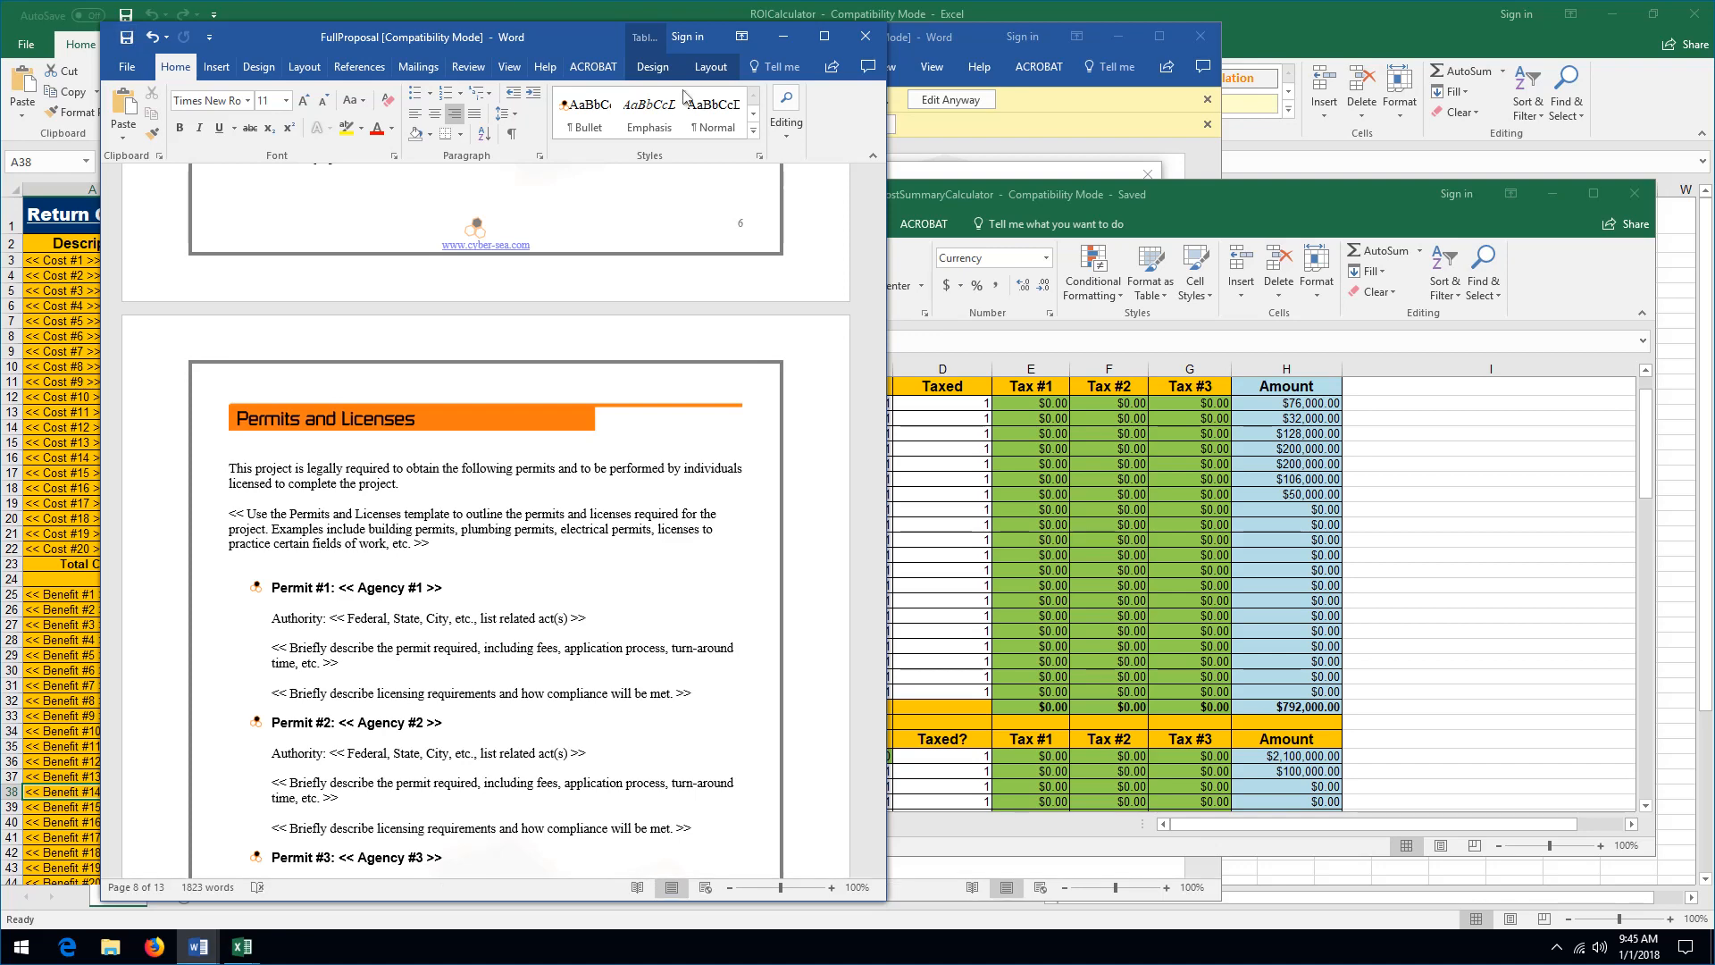
click(865, 38)
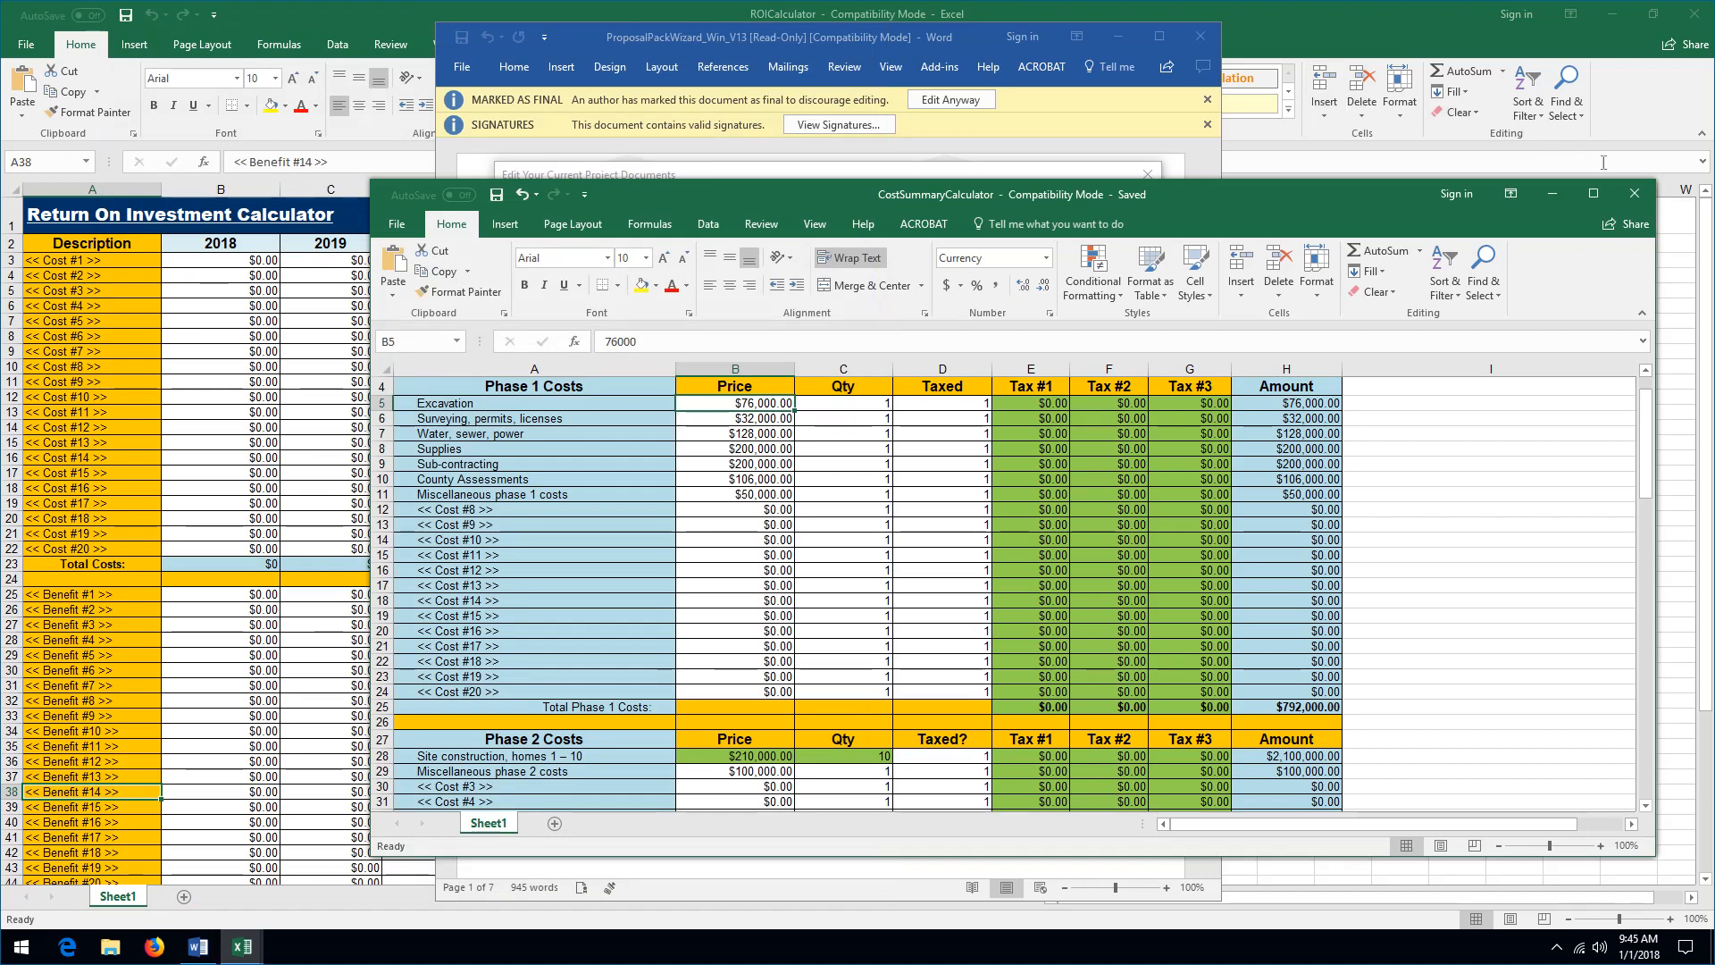
- Close the CostSummaryCalculator and ROICalculator workbooks, discarding the changes to ROICalculator
click(1637, 195)
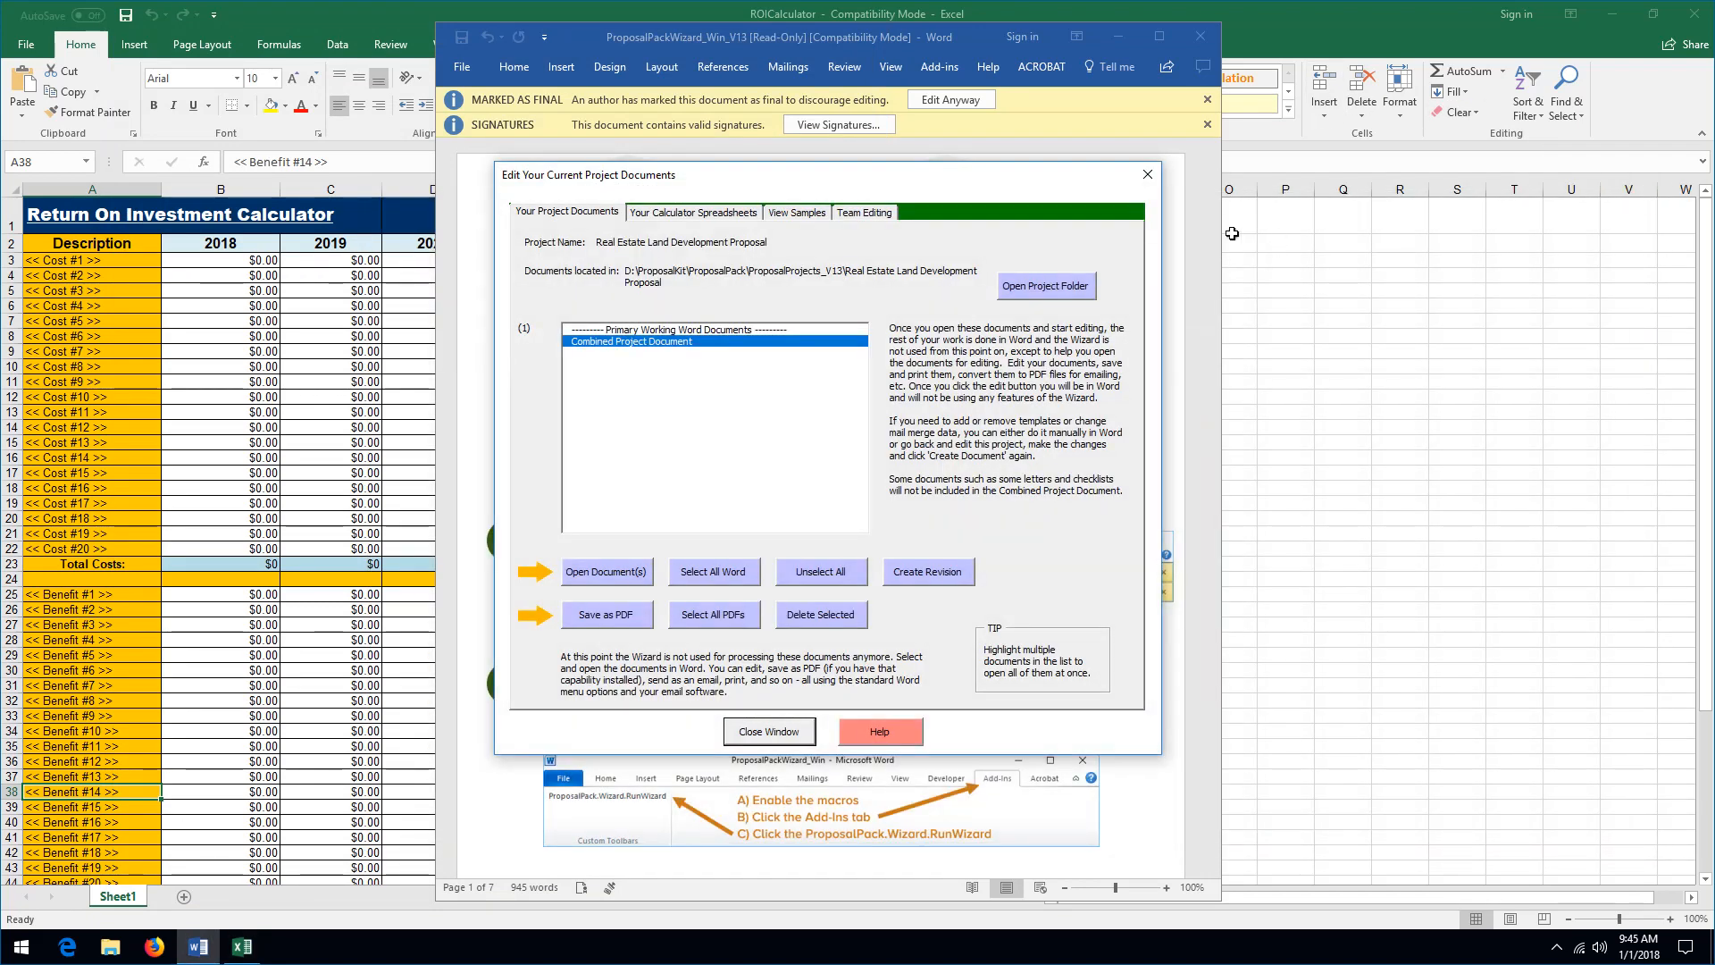
click(1693, 15)
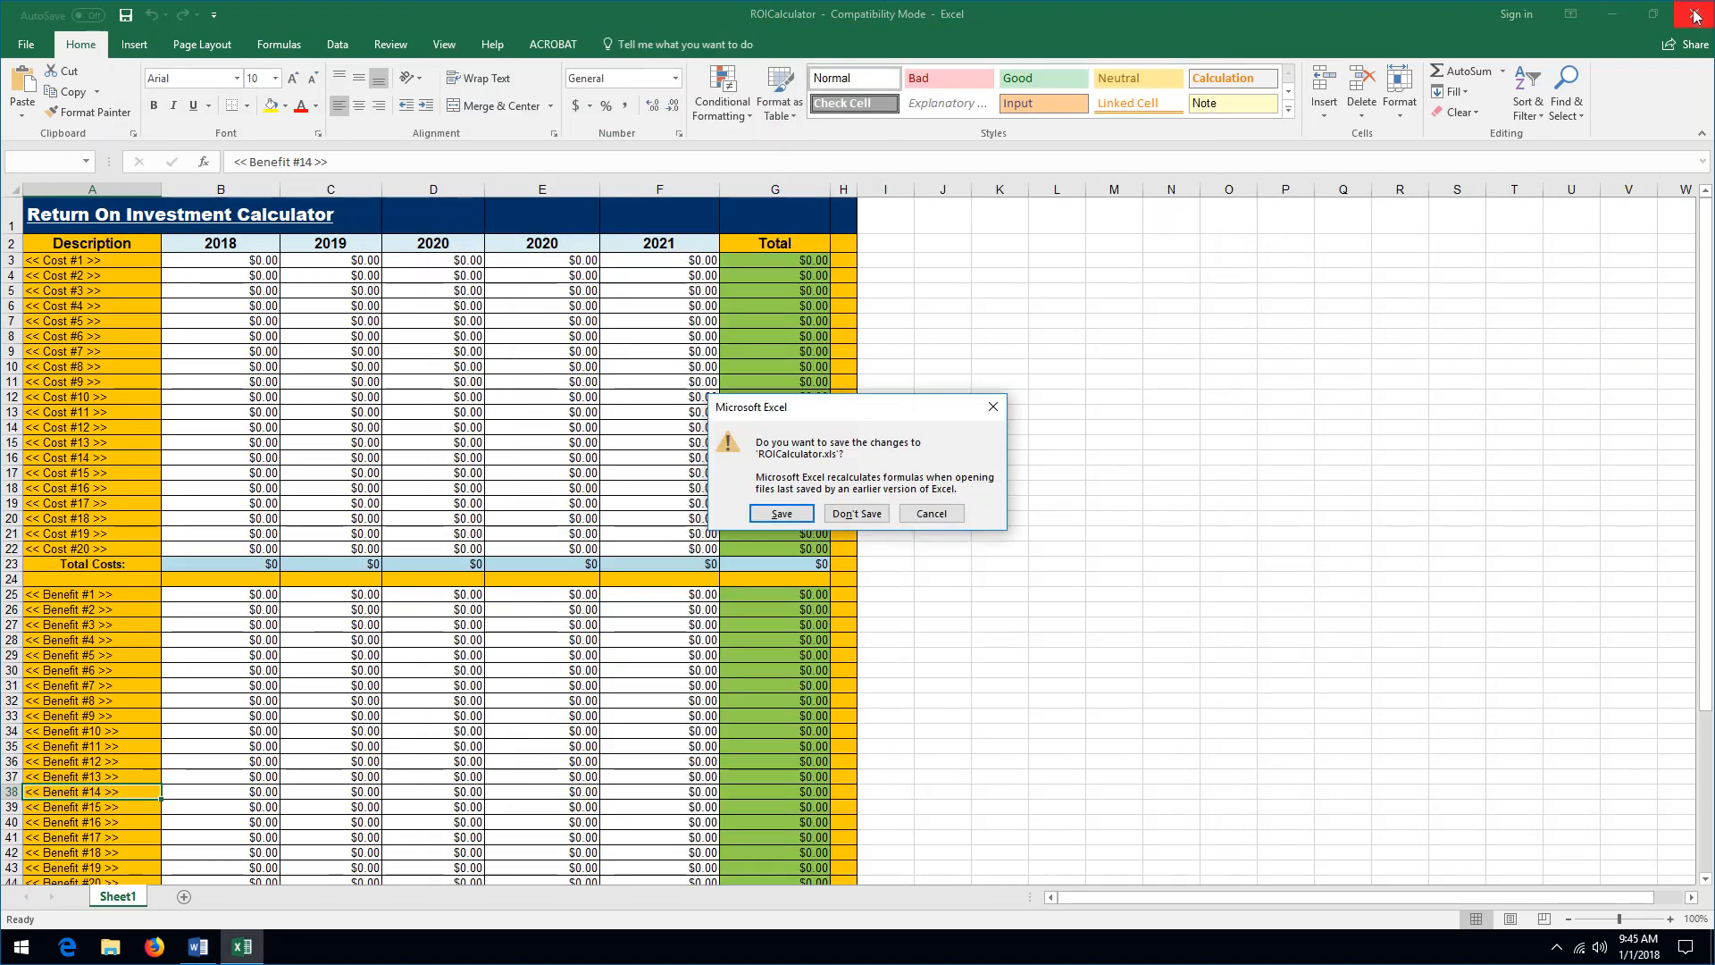
click(858, 513)
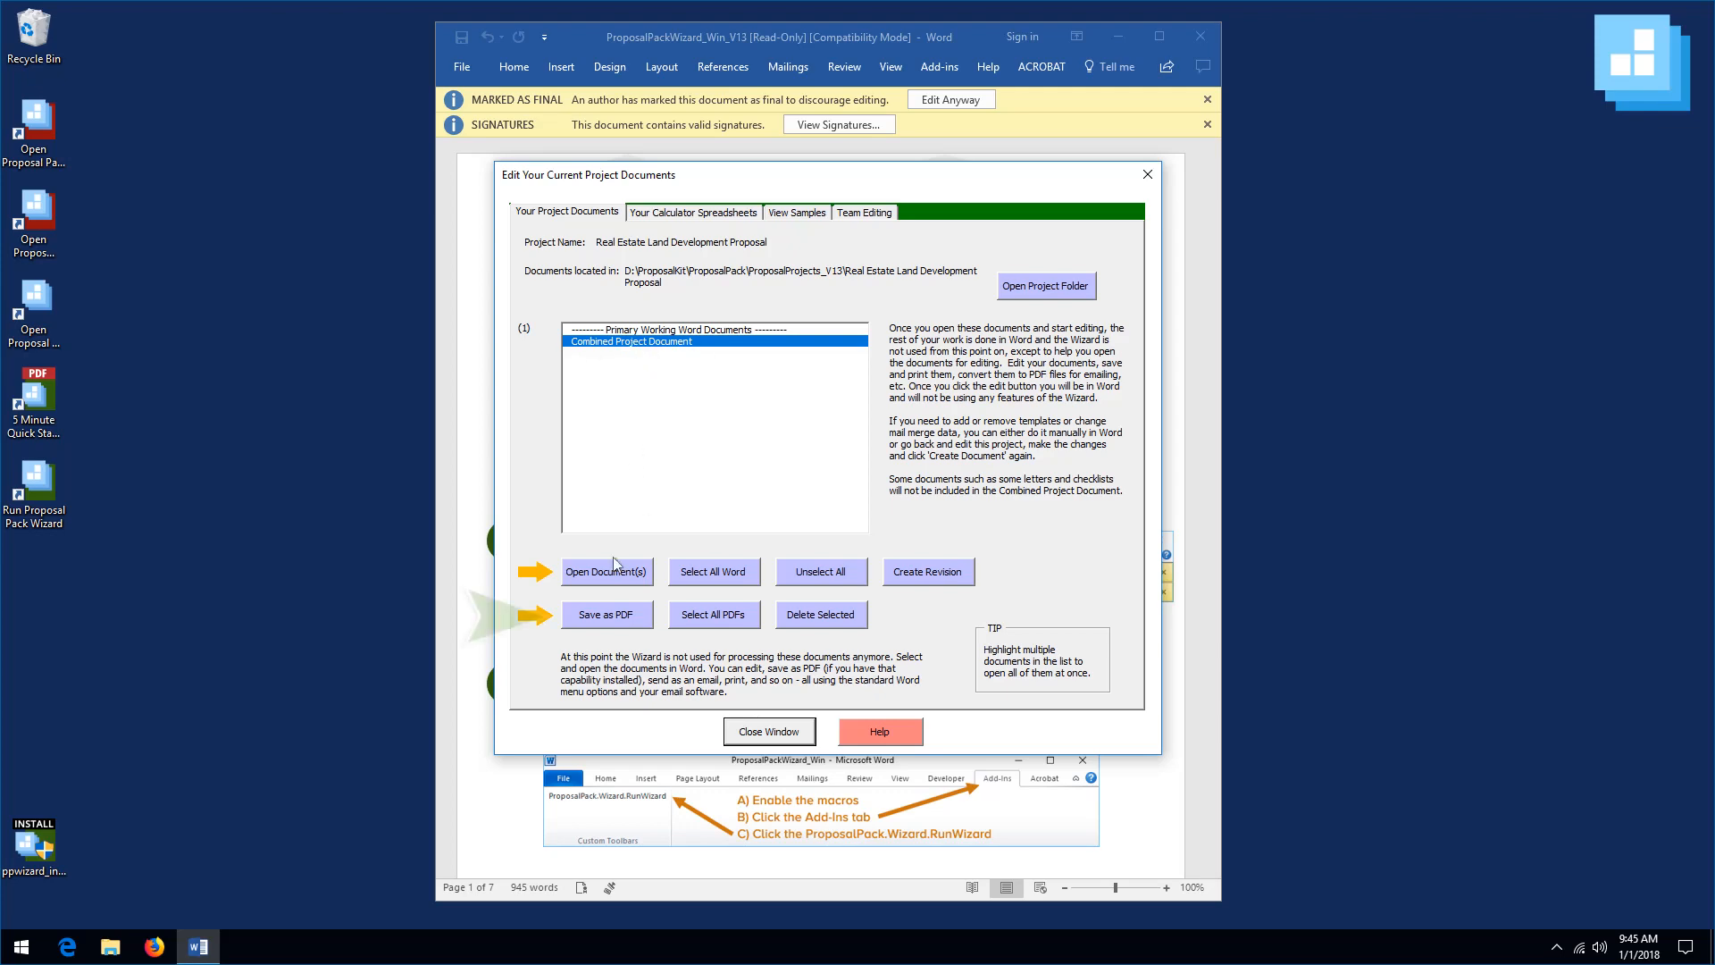
- Save the combined project document as a PDF with its links updated, and close the PDF after viewing it
click(610, 623)
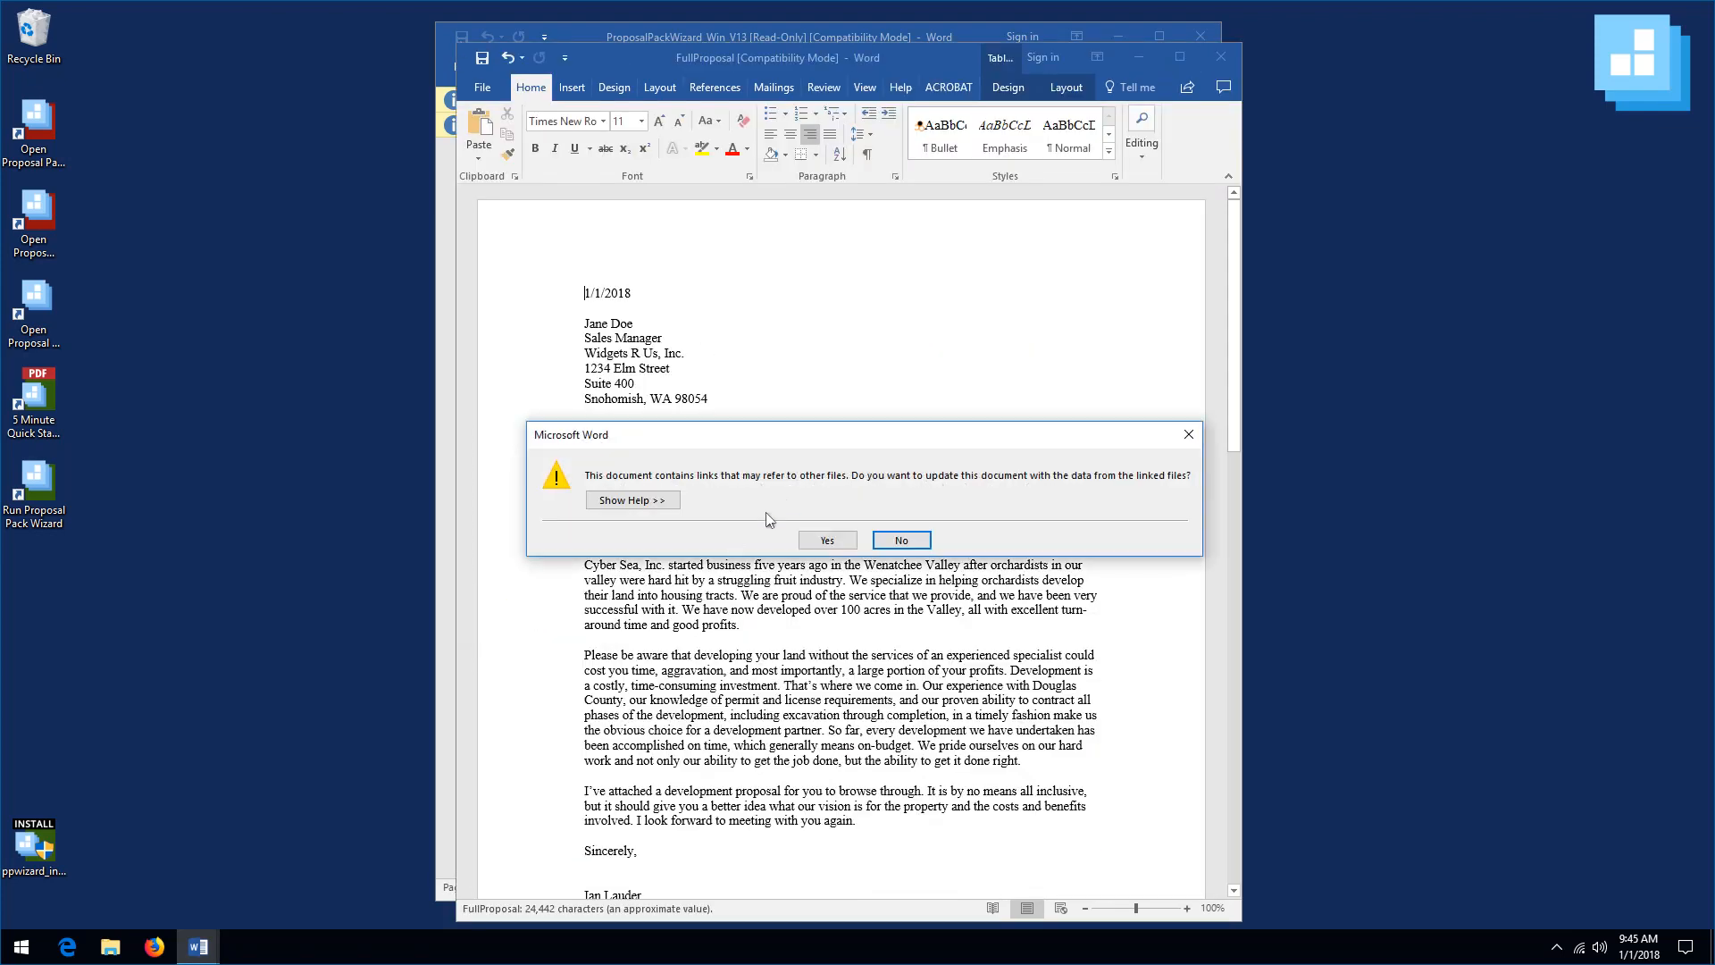
click(823, 540)
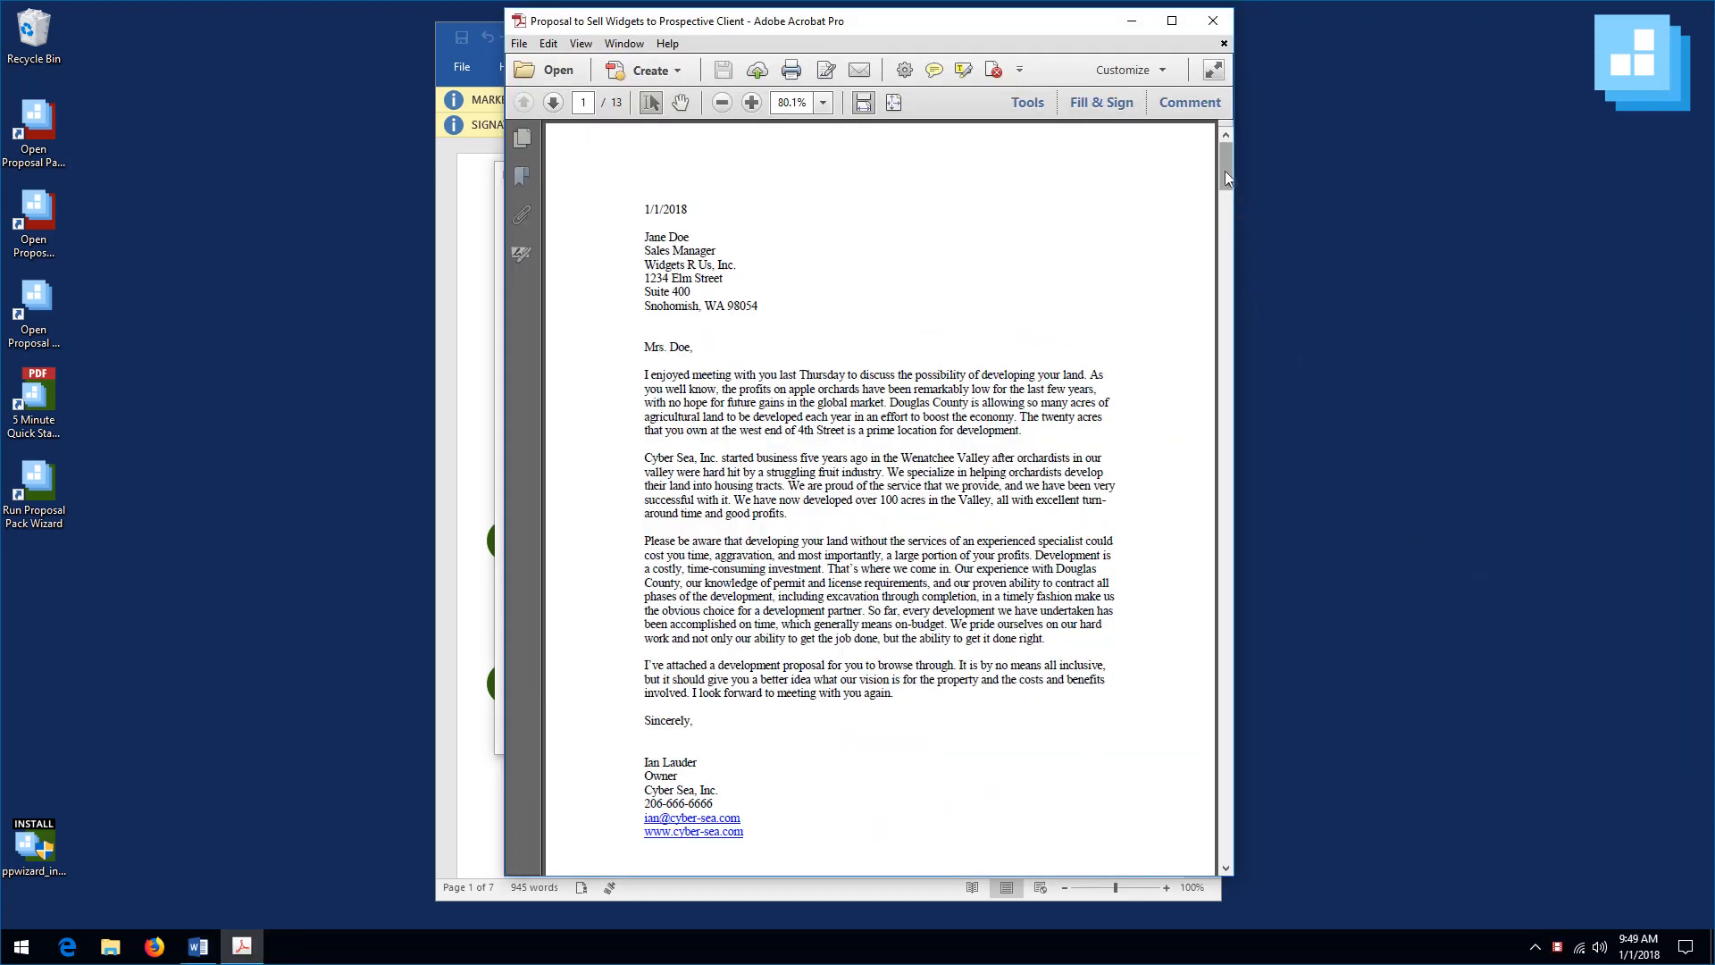
mouse_move(1225, 170)
mouse_down()
mouse_move(1233, 231)
mouse_move(1241, 170)
mouse_move(1239, 347)
mouse_move(1245, 159)
mouse_up()
click(1212, 26)
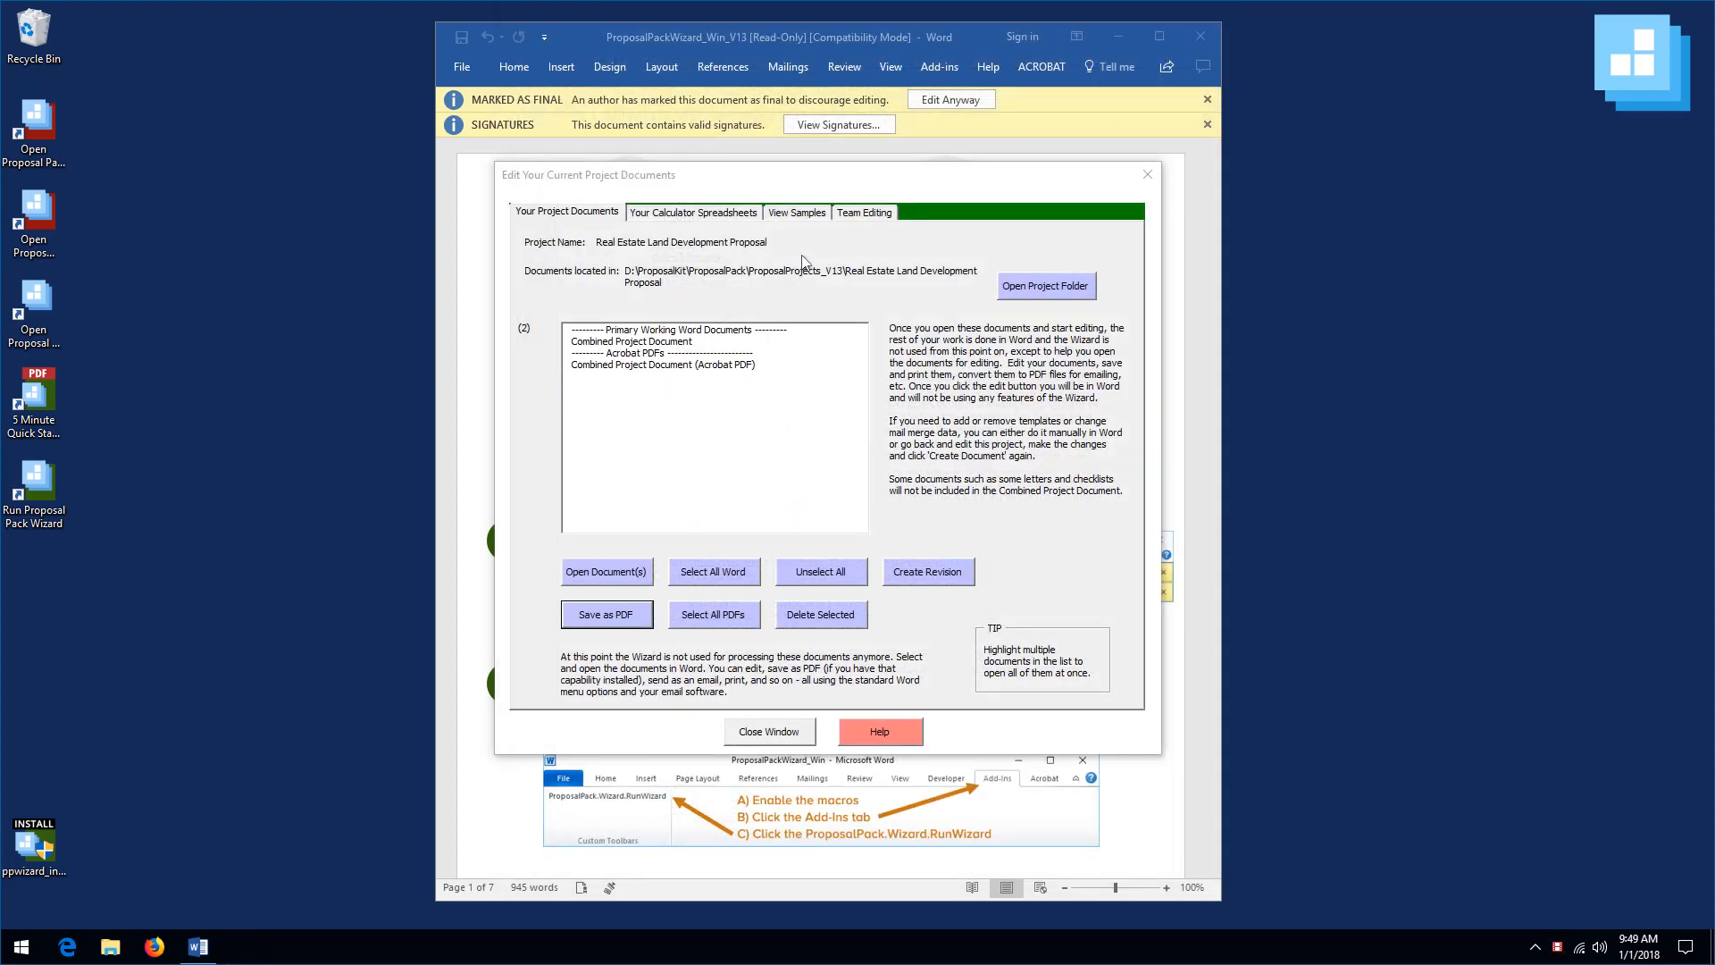
click(642, 344)
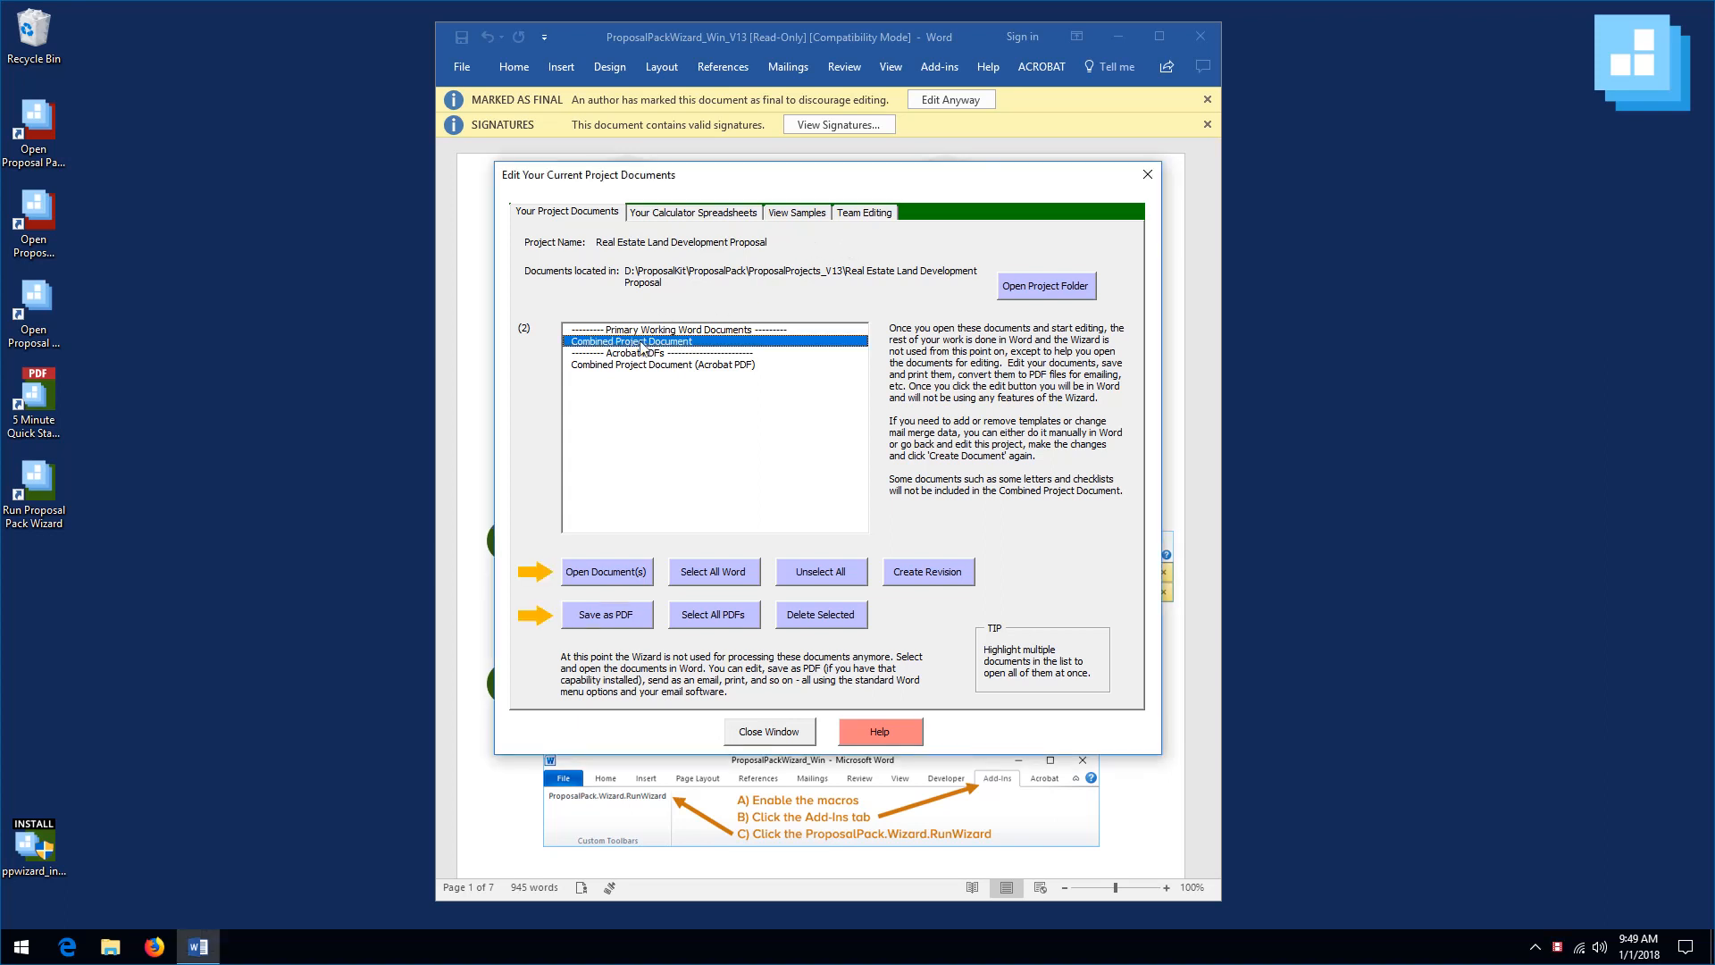
click(599, 366)
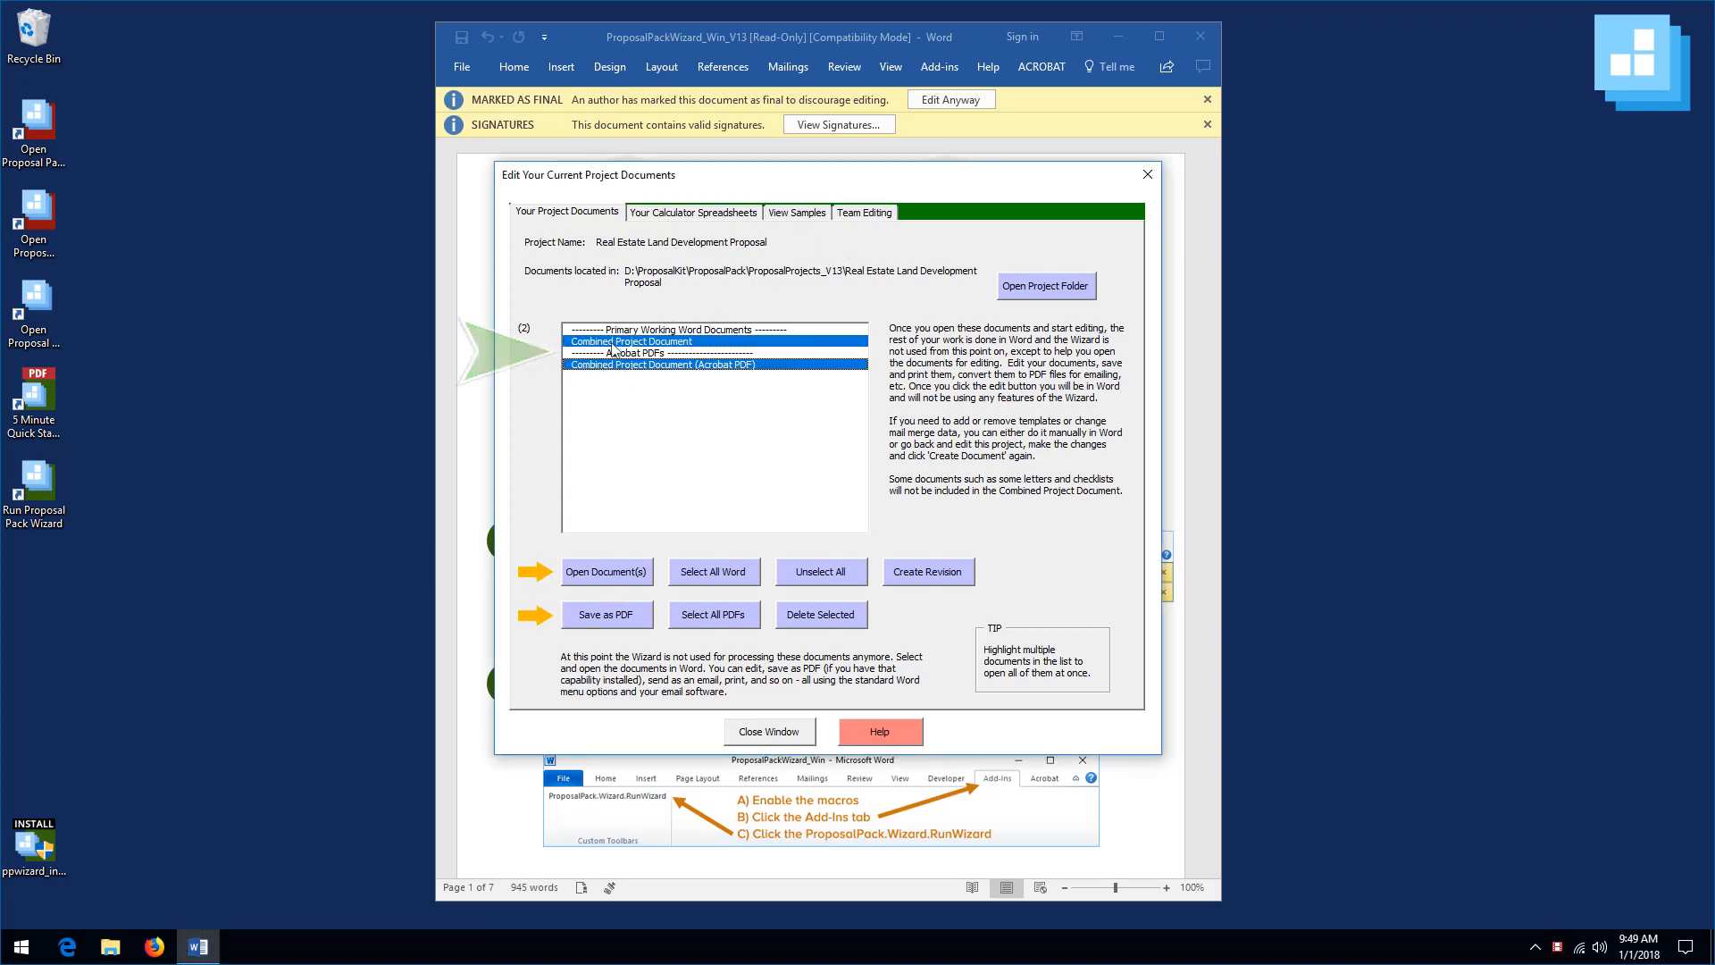
click(612, 344)
click(618, 366)
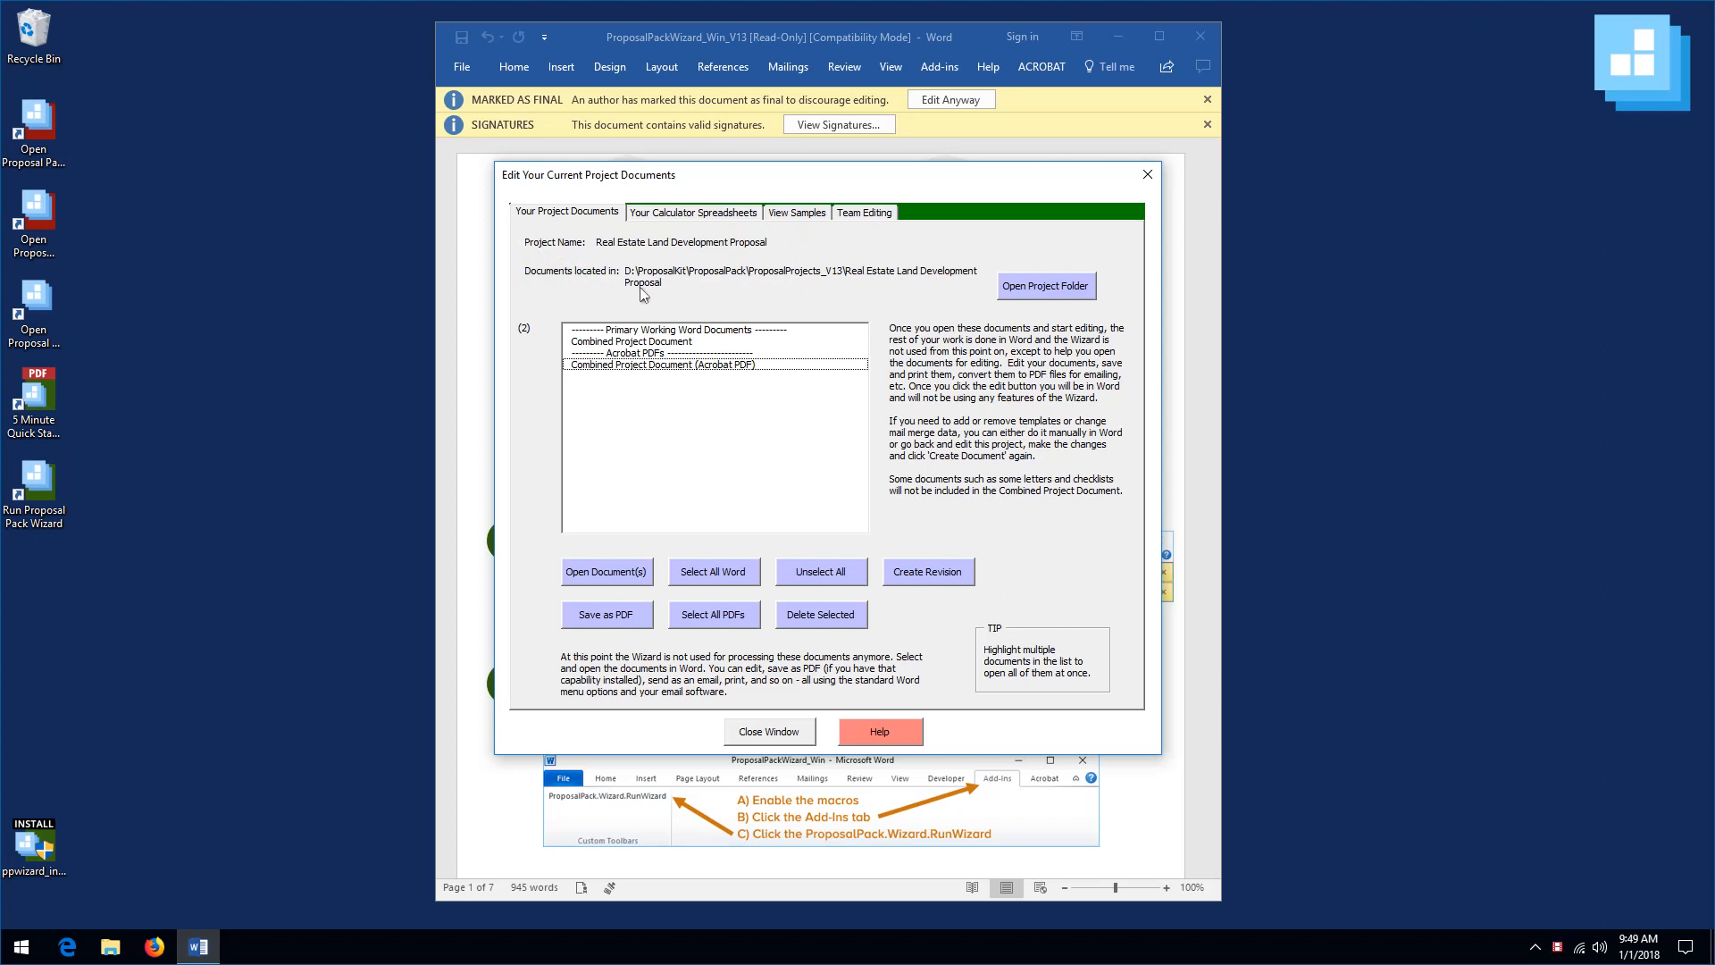
- Open the Real Estate Land Development Proposal project folder and check where it sits inside ProposalProjects_V13
click(1060, 290)
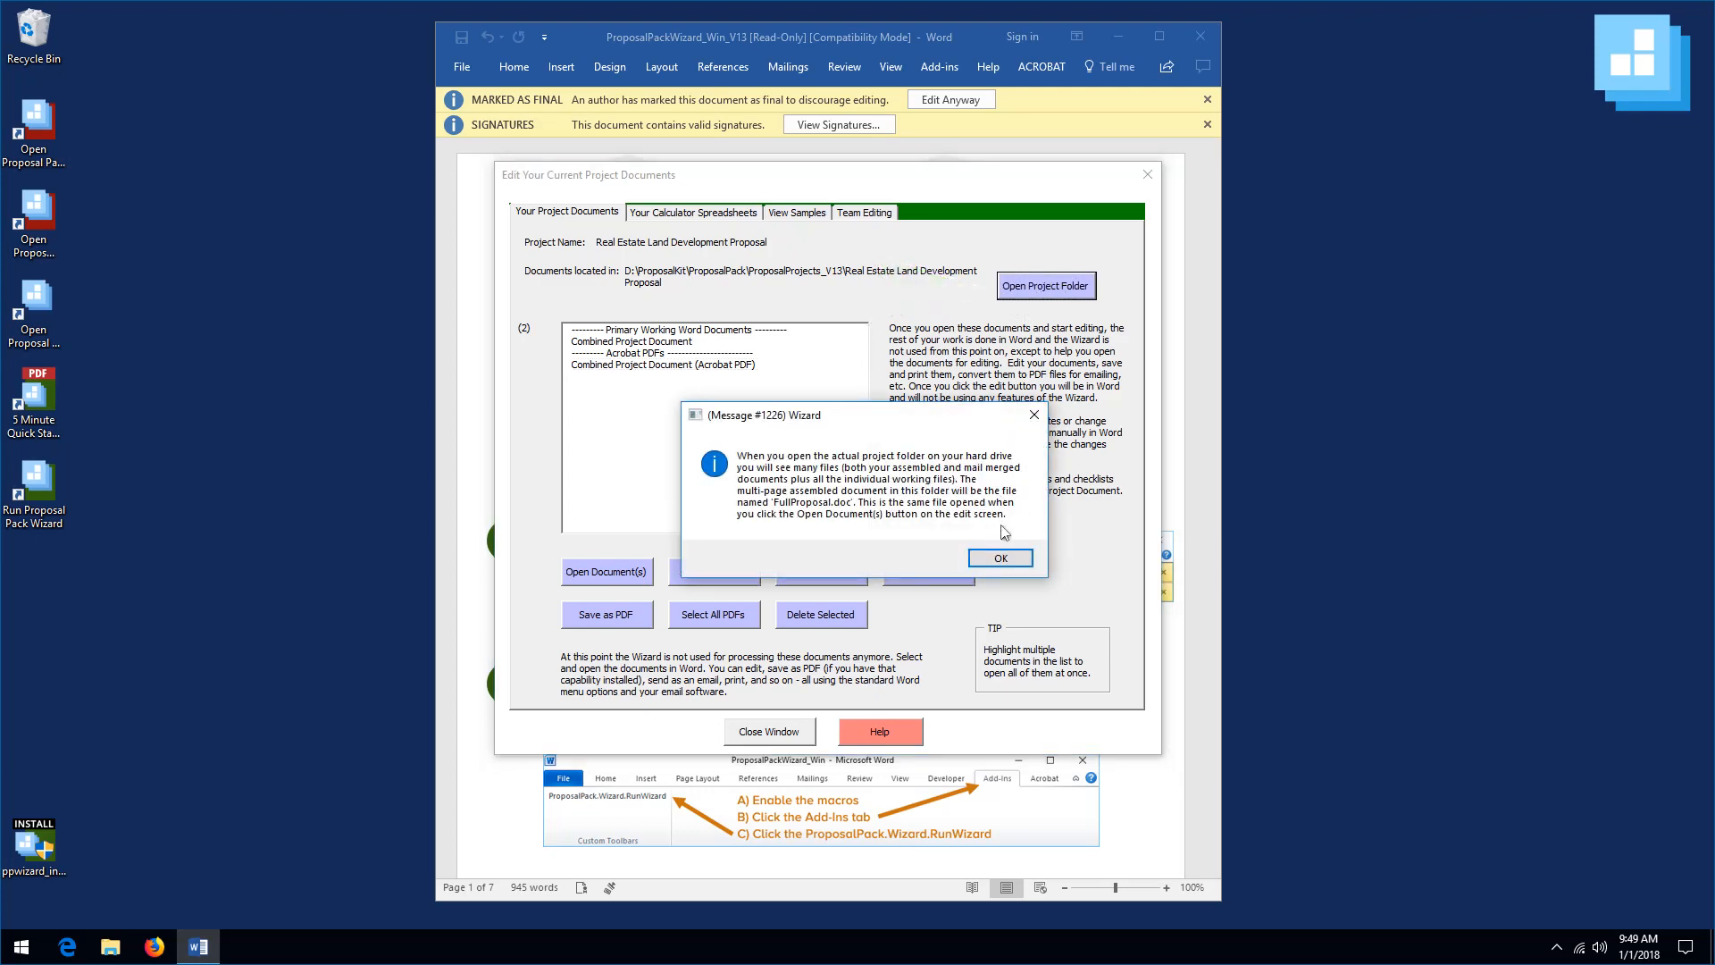
click(1003, 559)
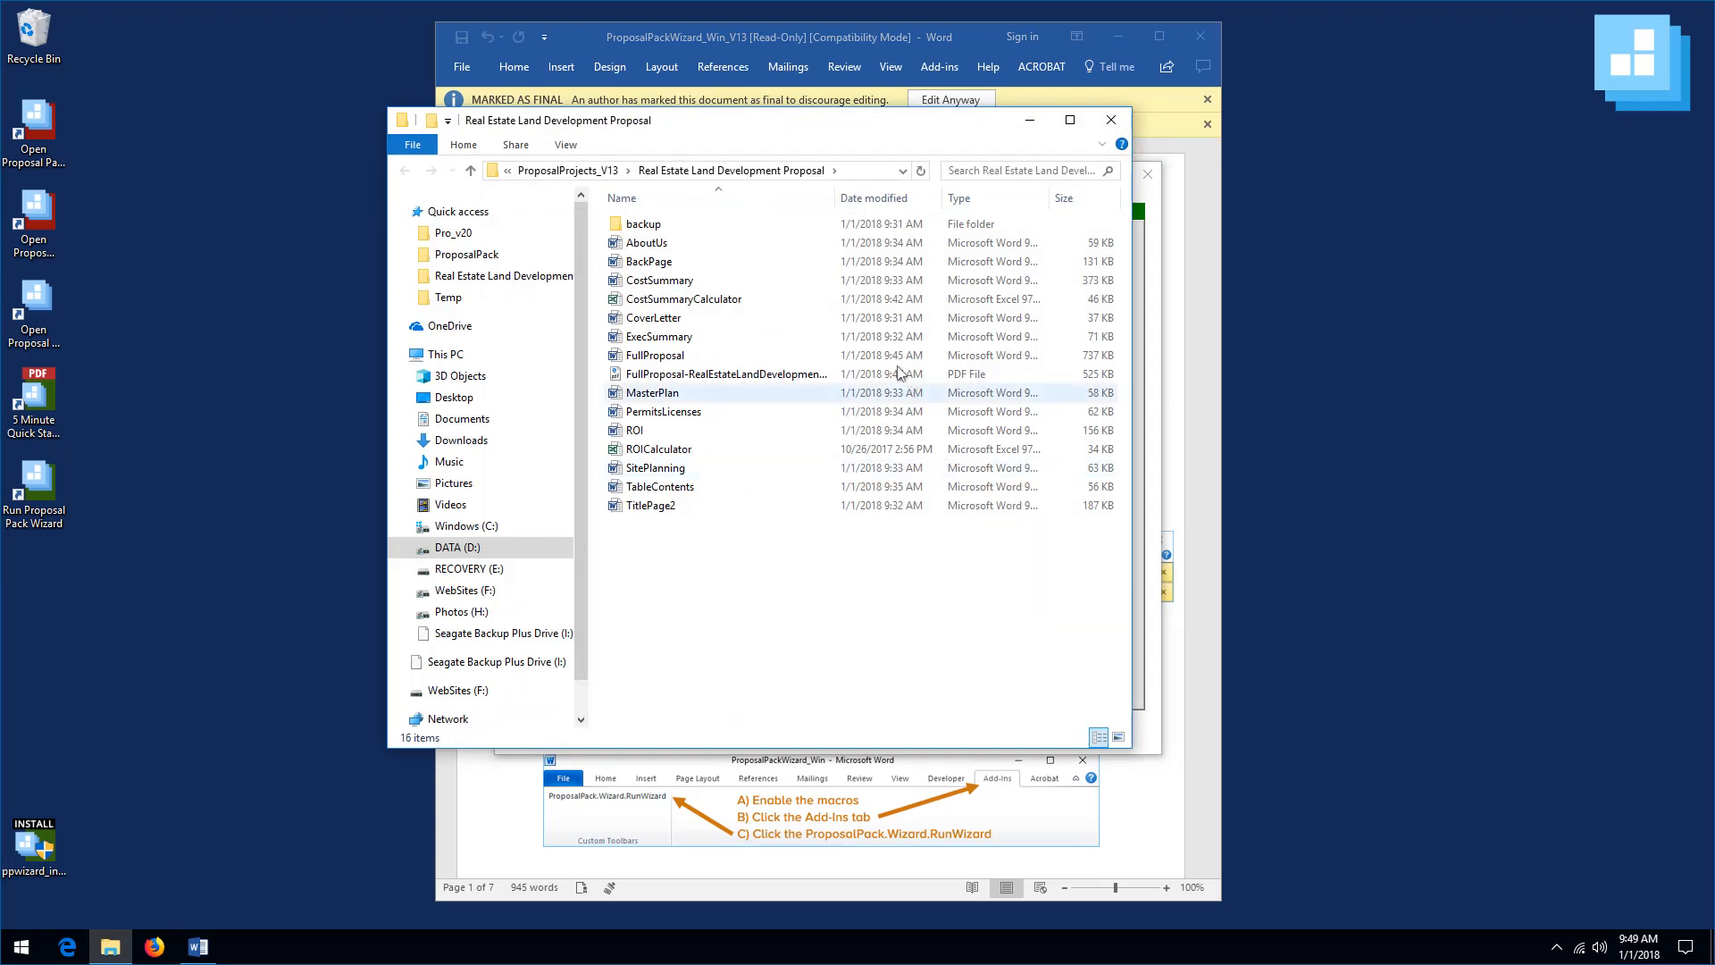
drag(753, 127, 576, 154)
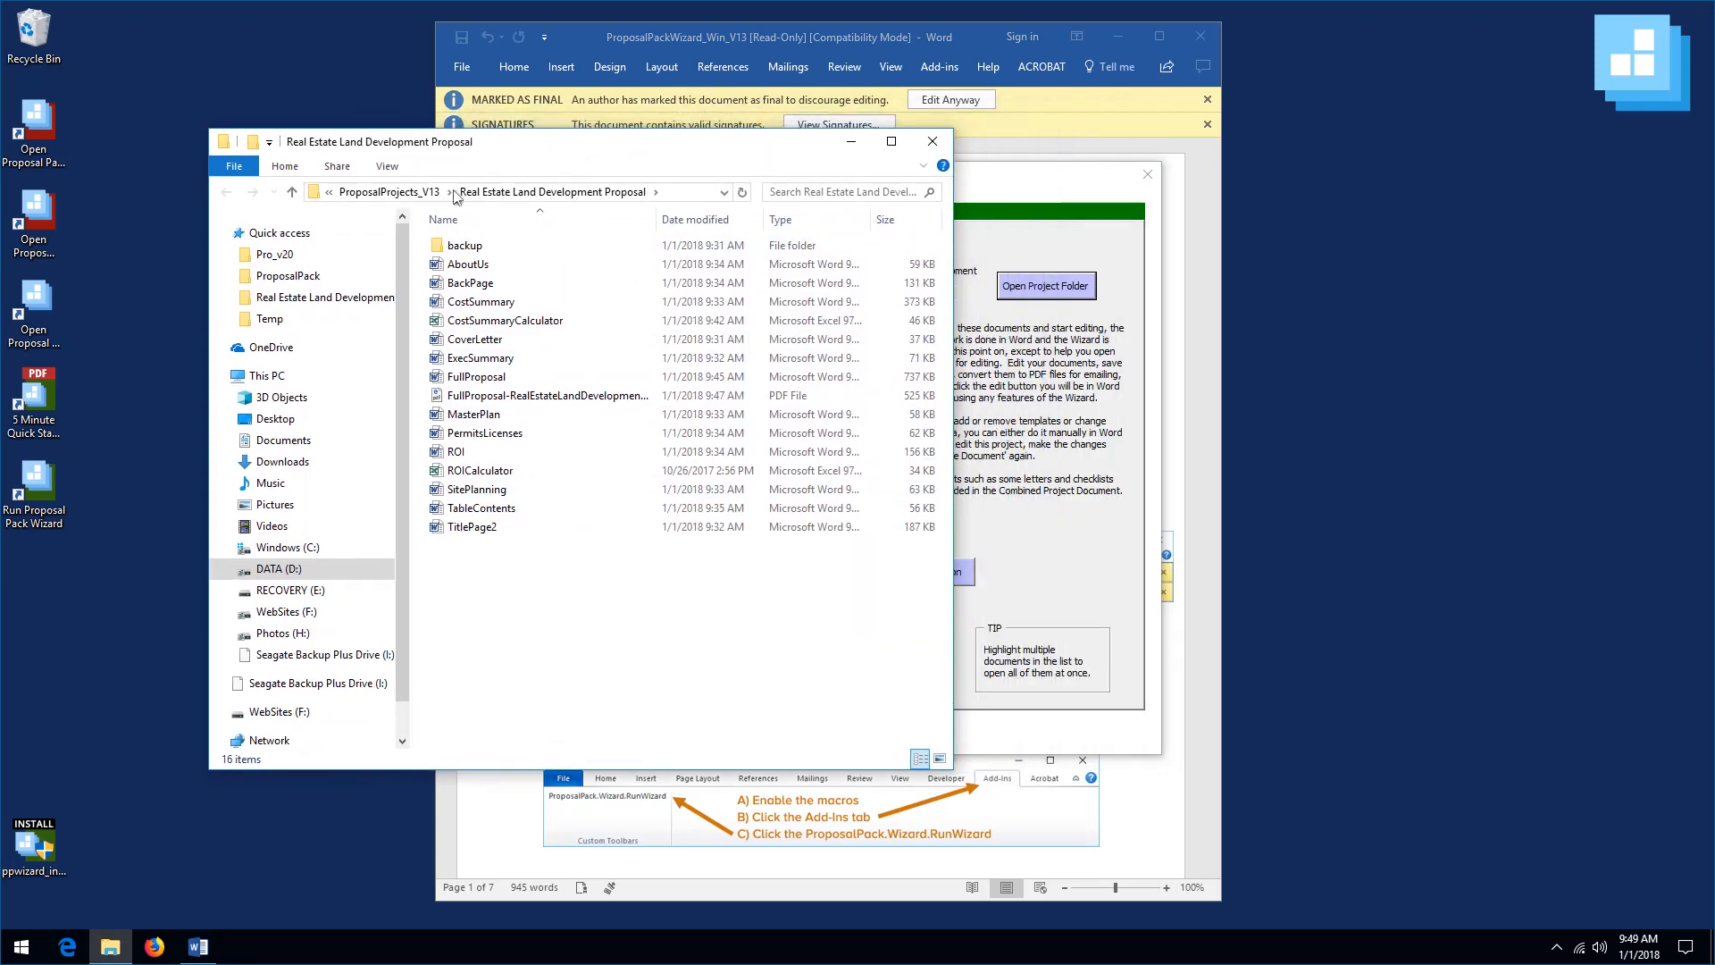
click(405, 195)
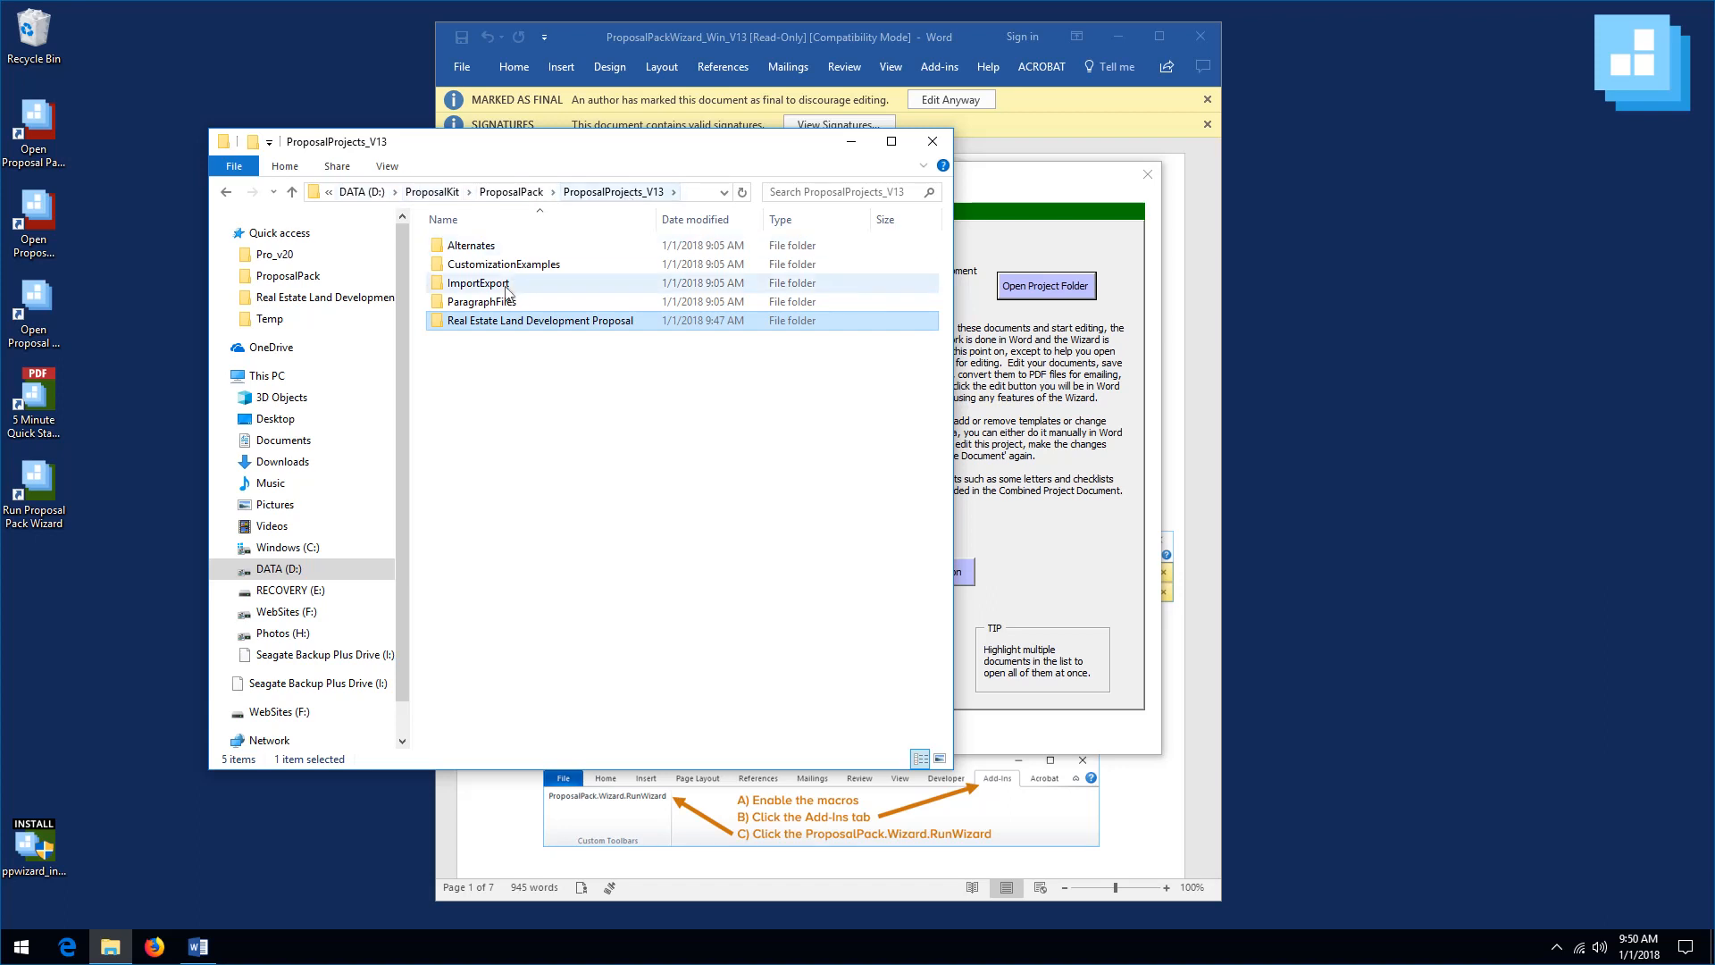
double_click(503, 323)
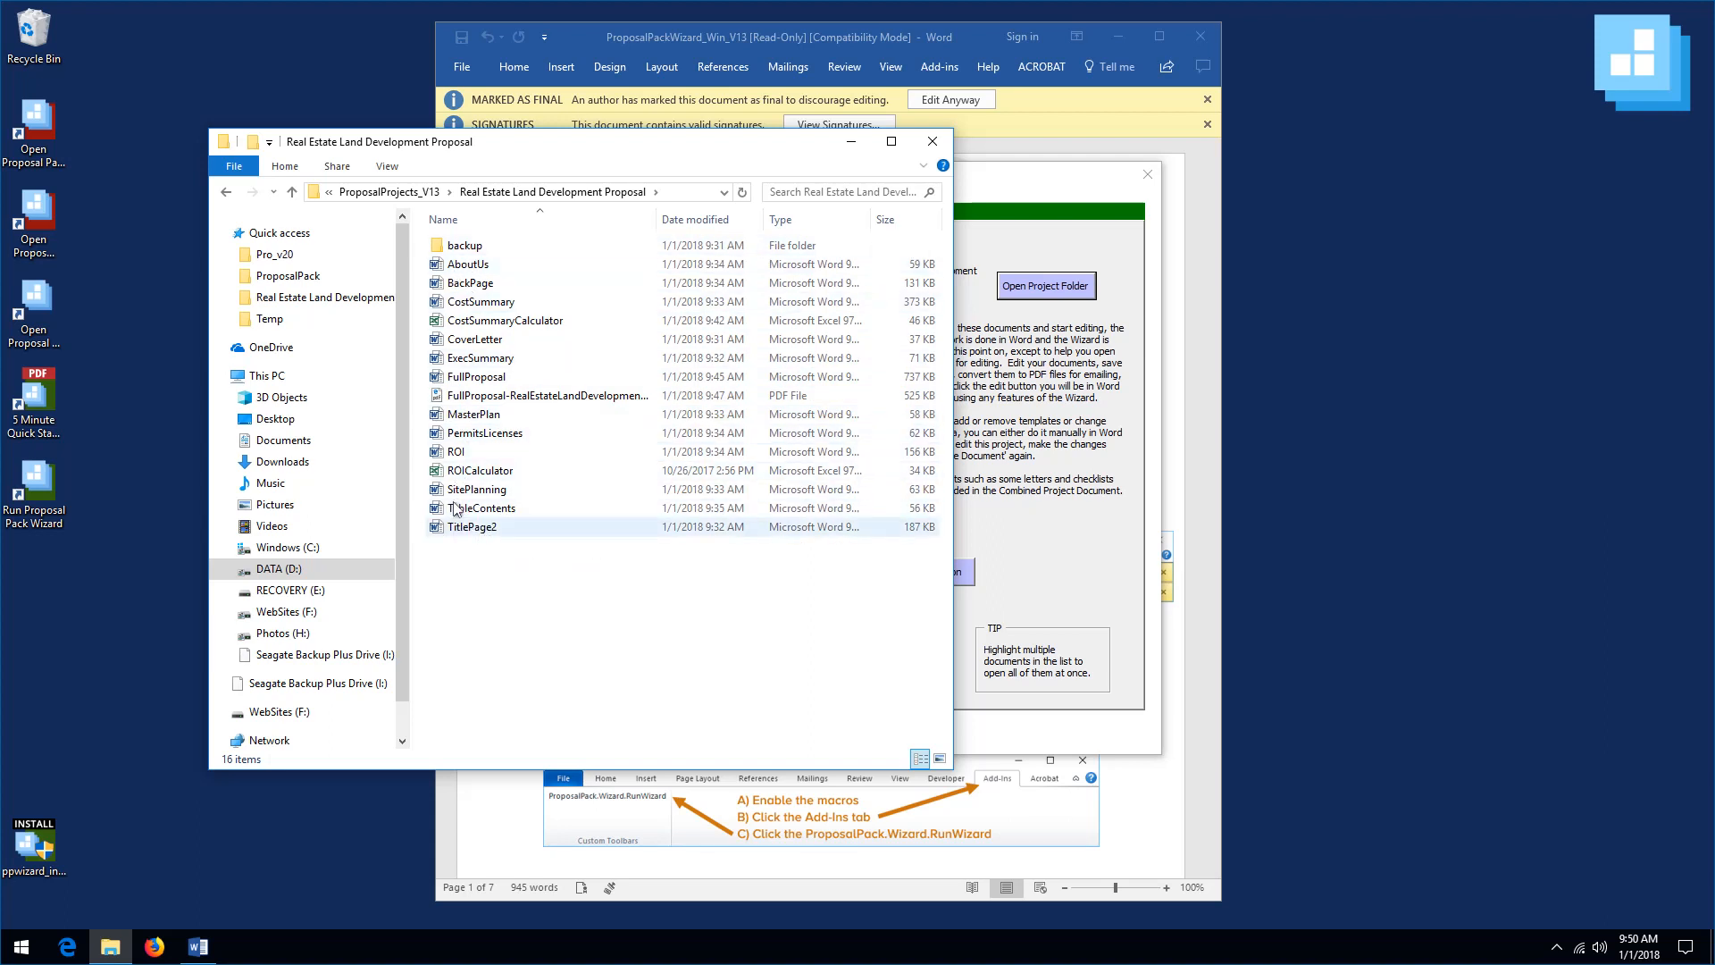
- Locate the proposal PDF, FullProposal, CostSummaryCalculator and ROICalculator in the project folder, and return to ProposalProjects_V13
click(473, 404)
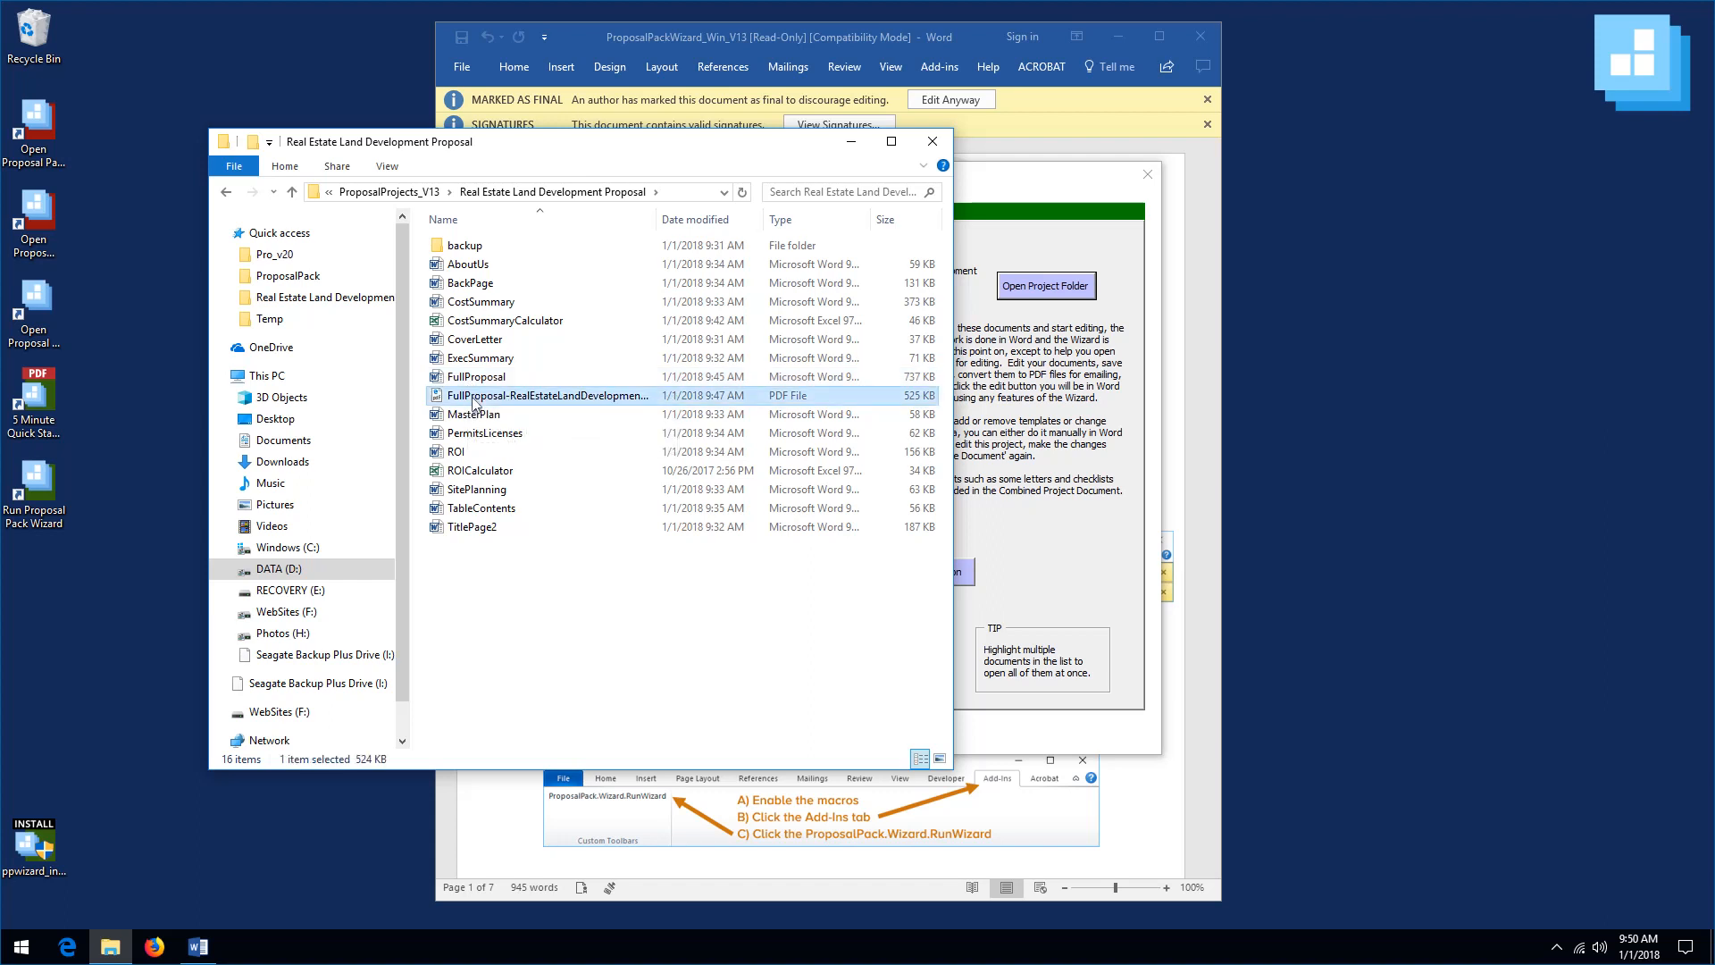
drag(657, 225, 729, 227)
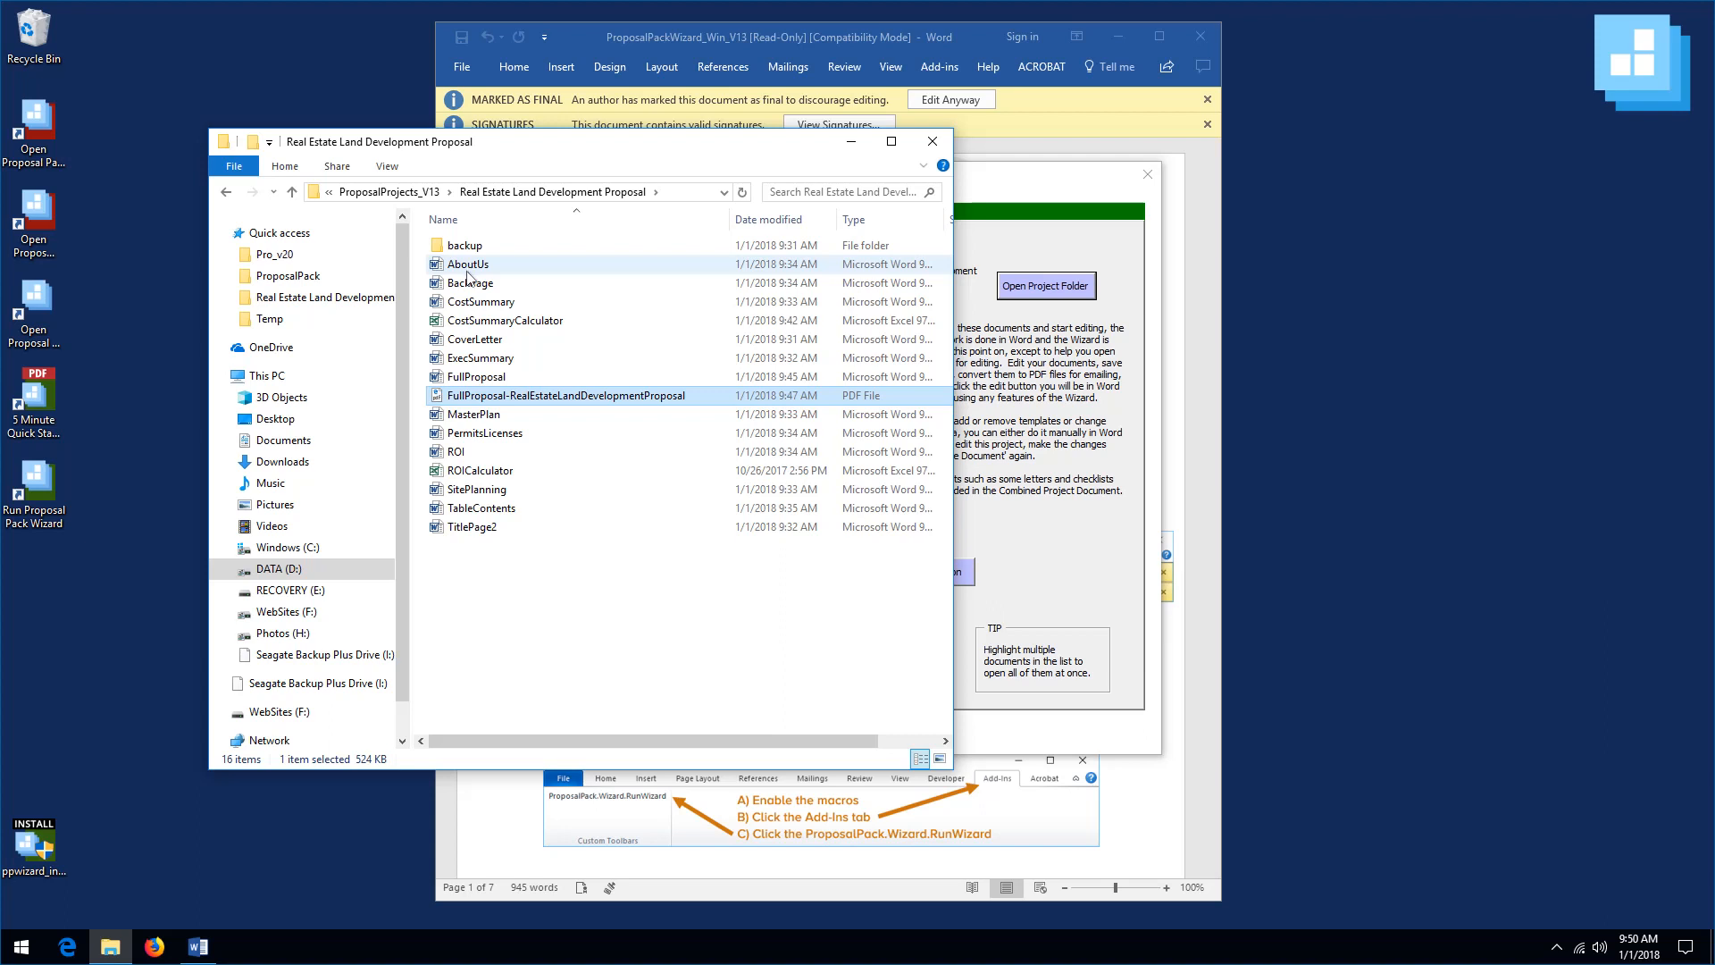
click(464, 379)
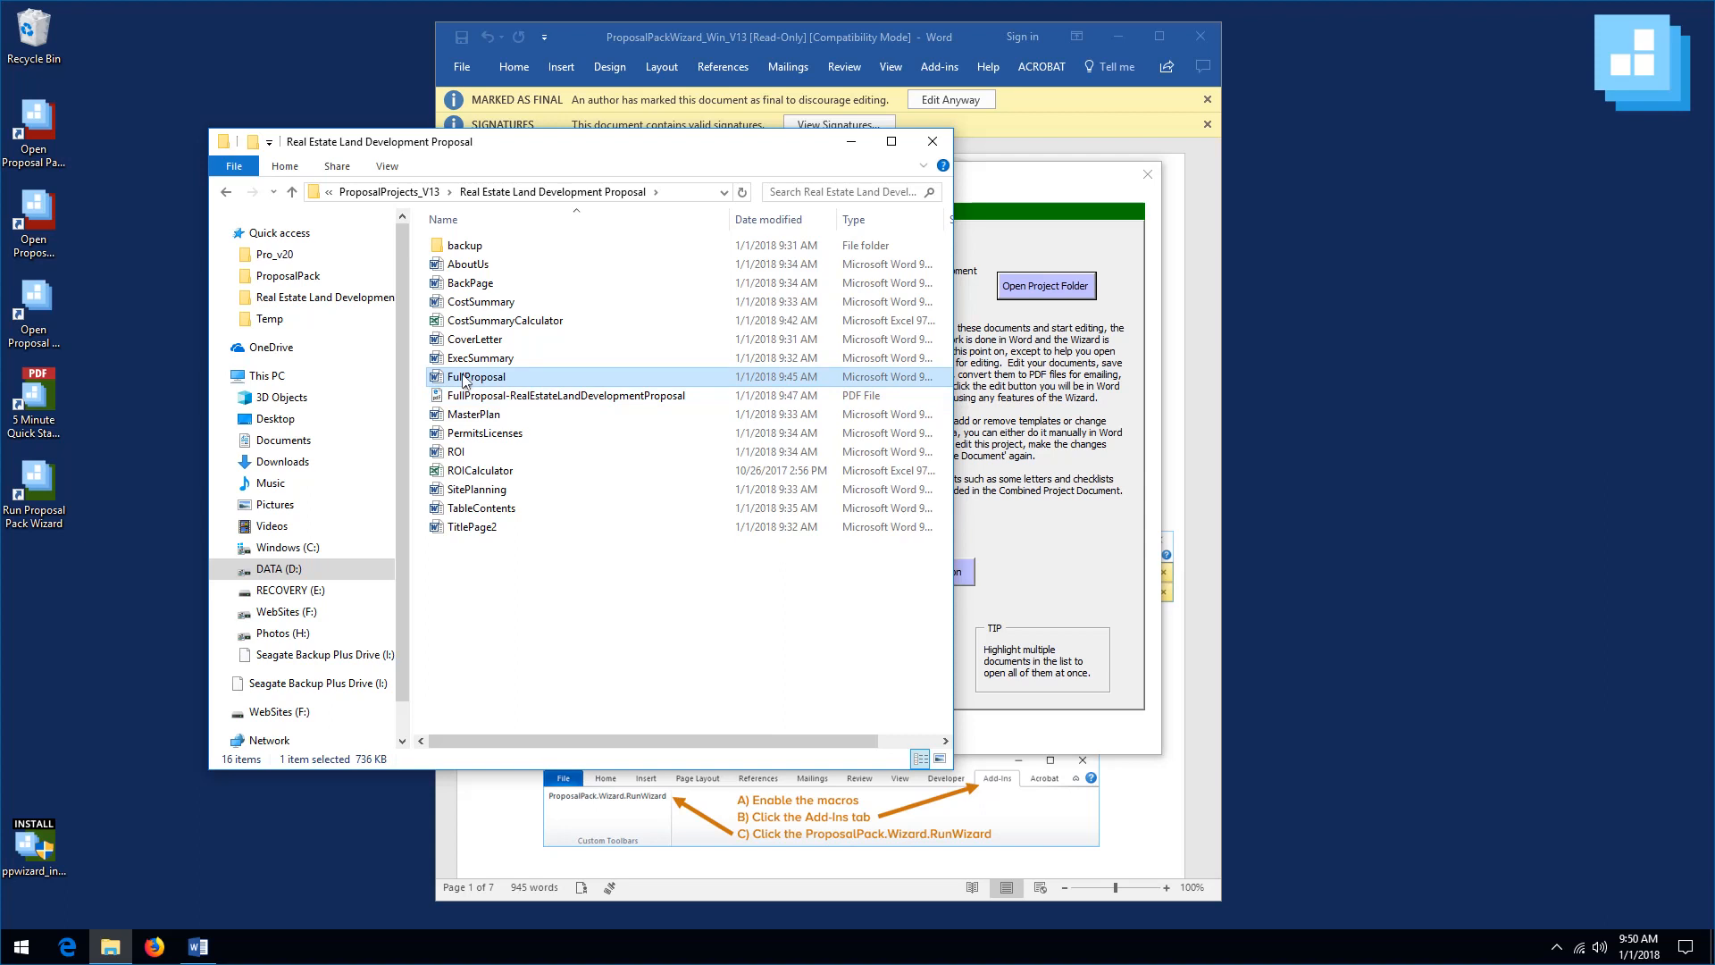
click(464, 323)
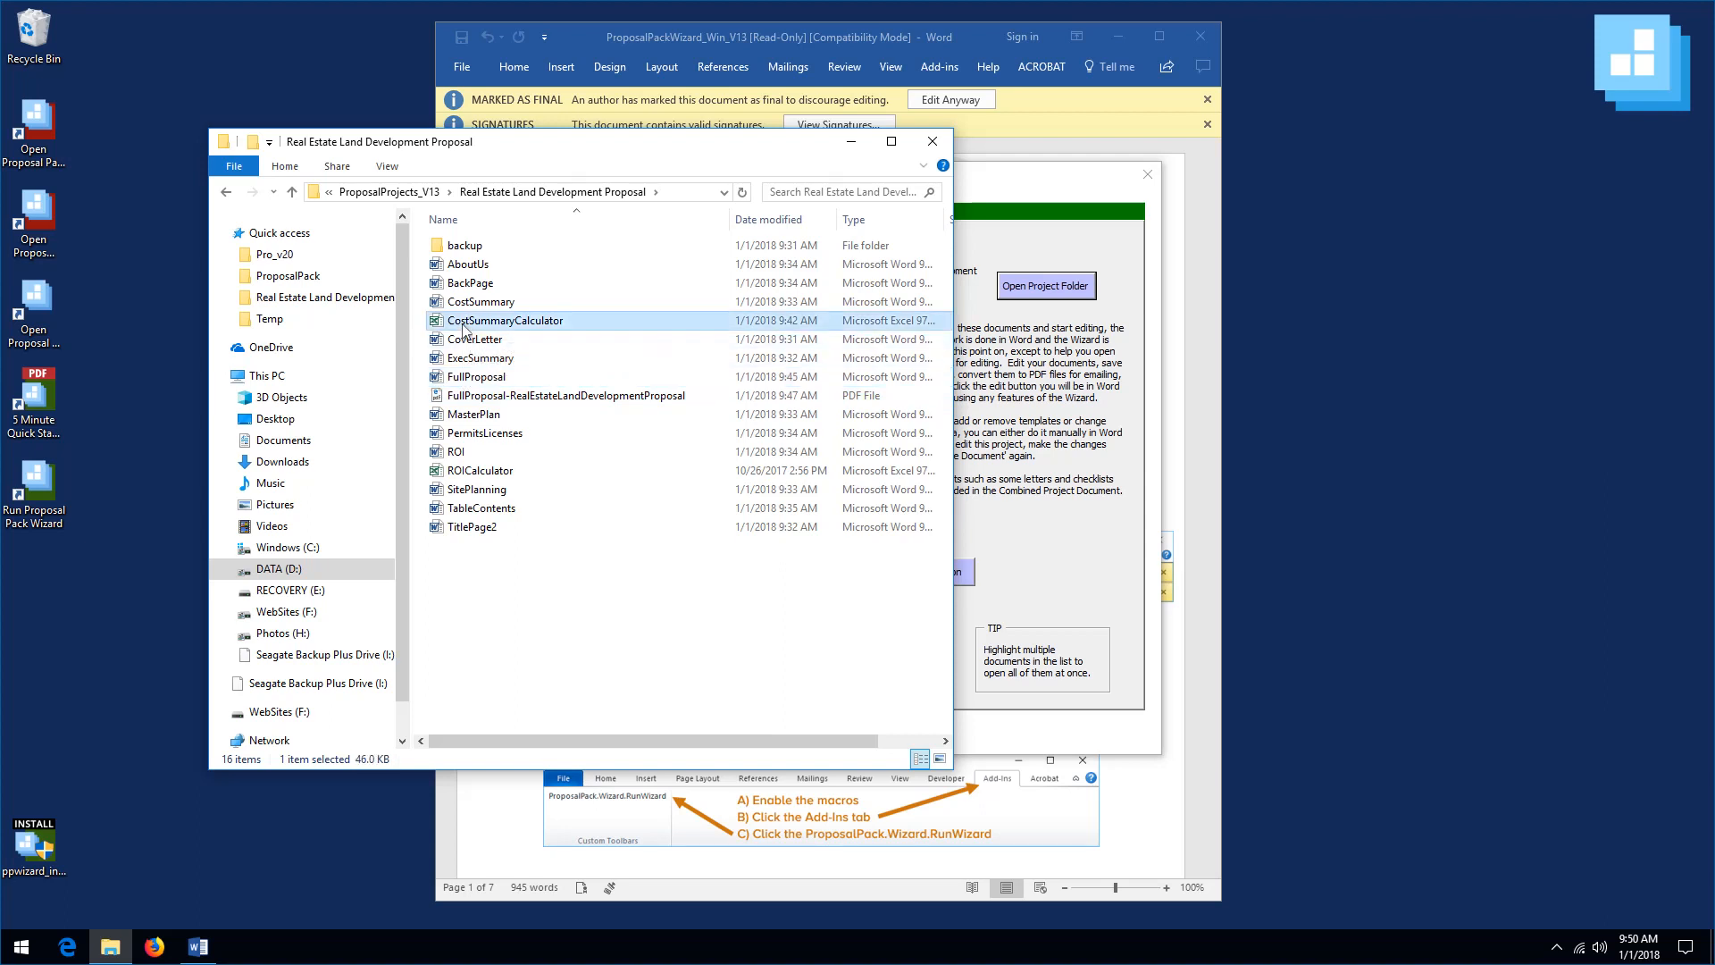
click(463, 474)
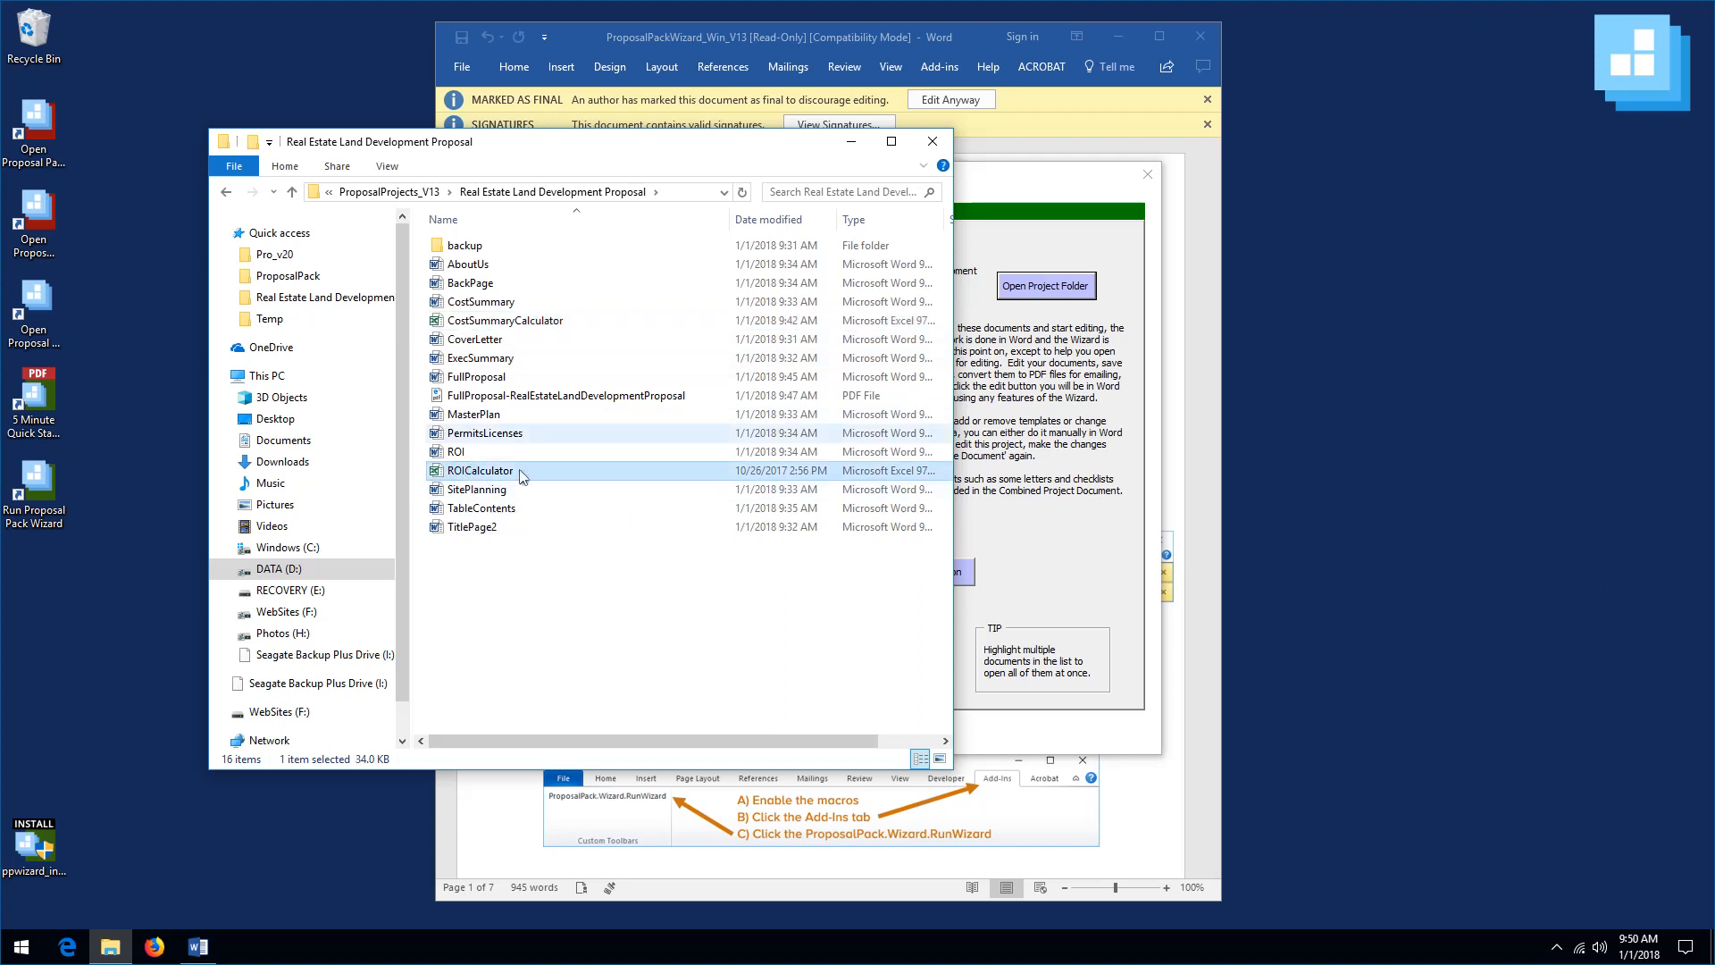
click(382, 192)
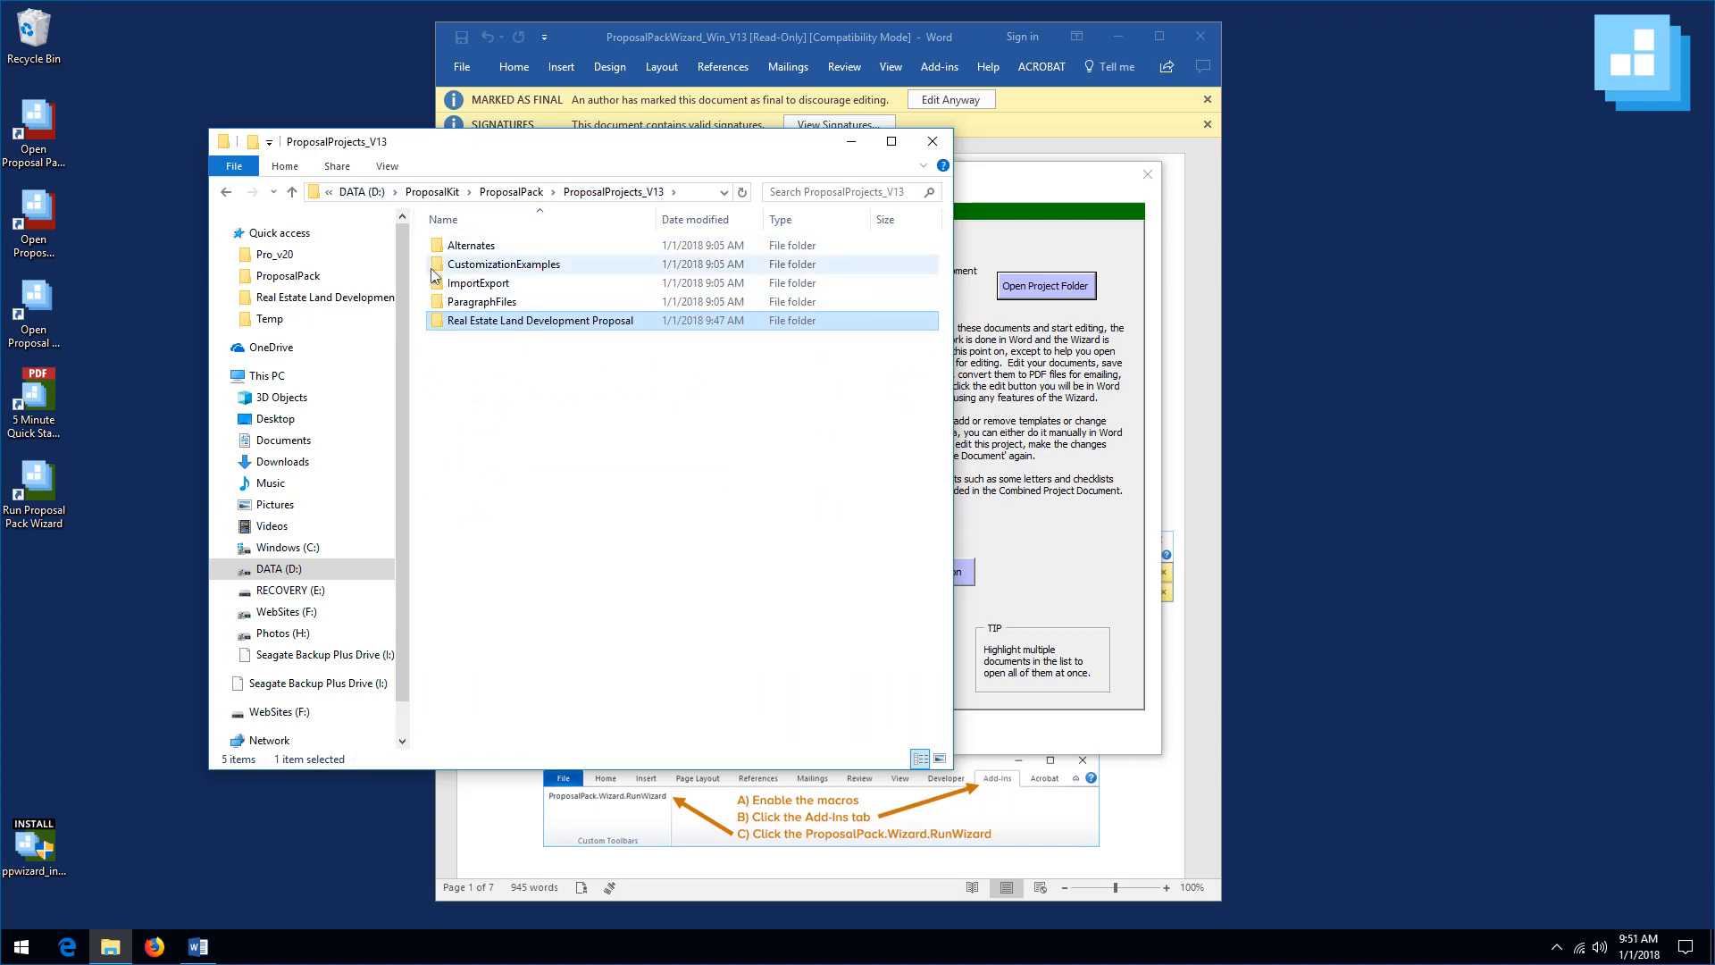
- Close the file browser and the current project documents window, and quit the Wizard
click(931, 142)
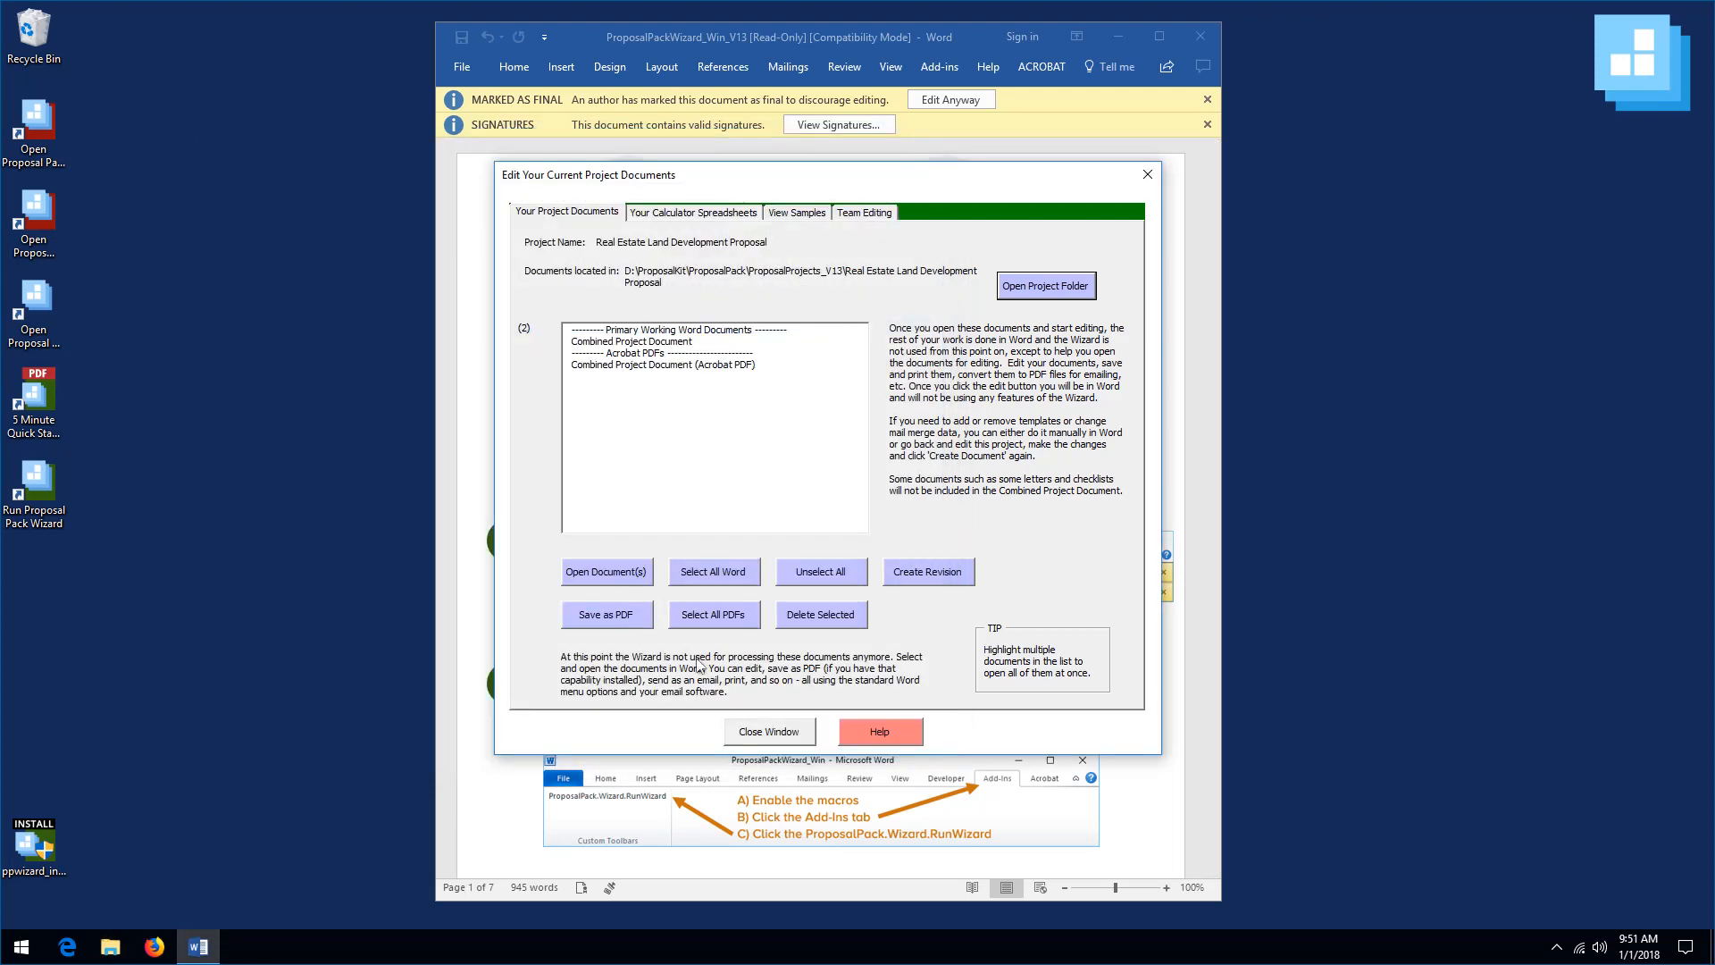
click(766, 733)
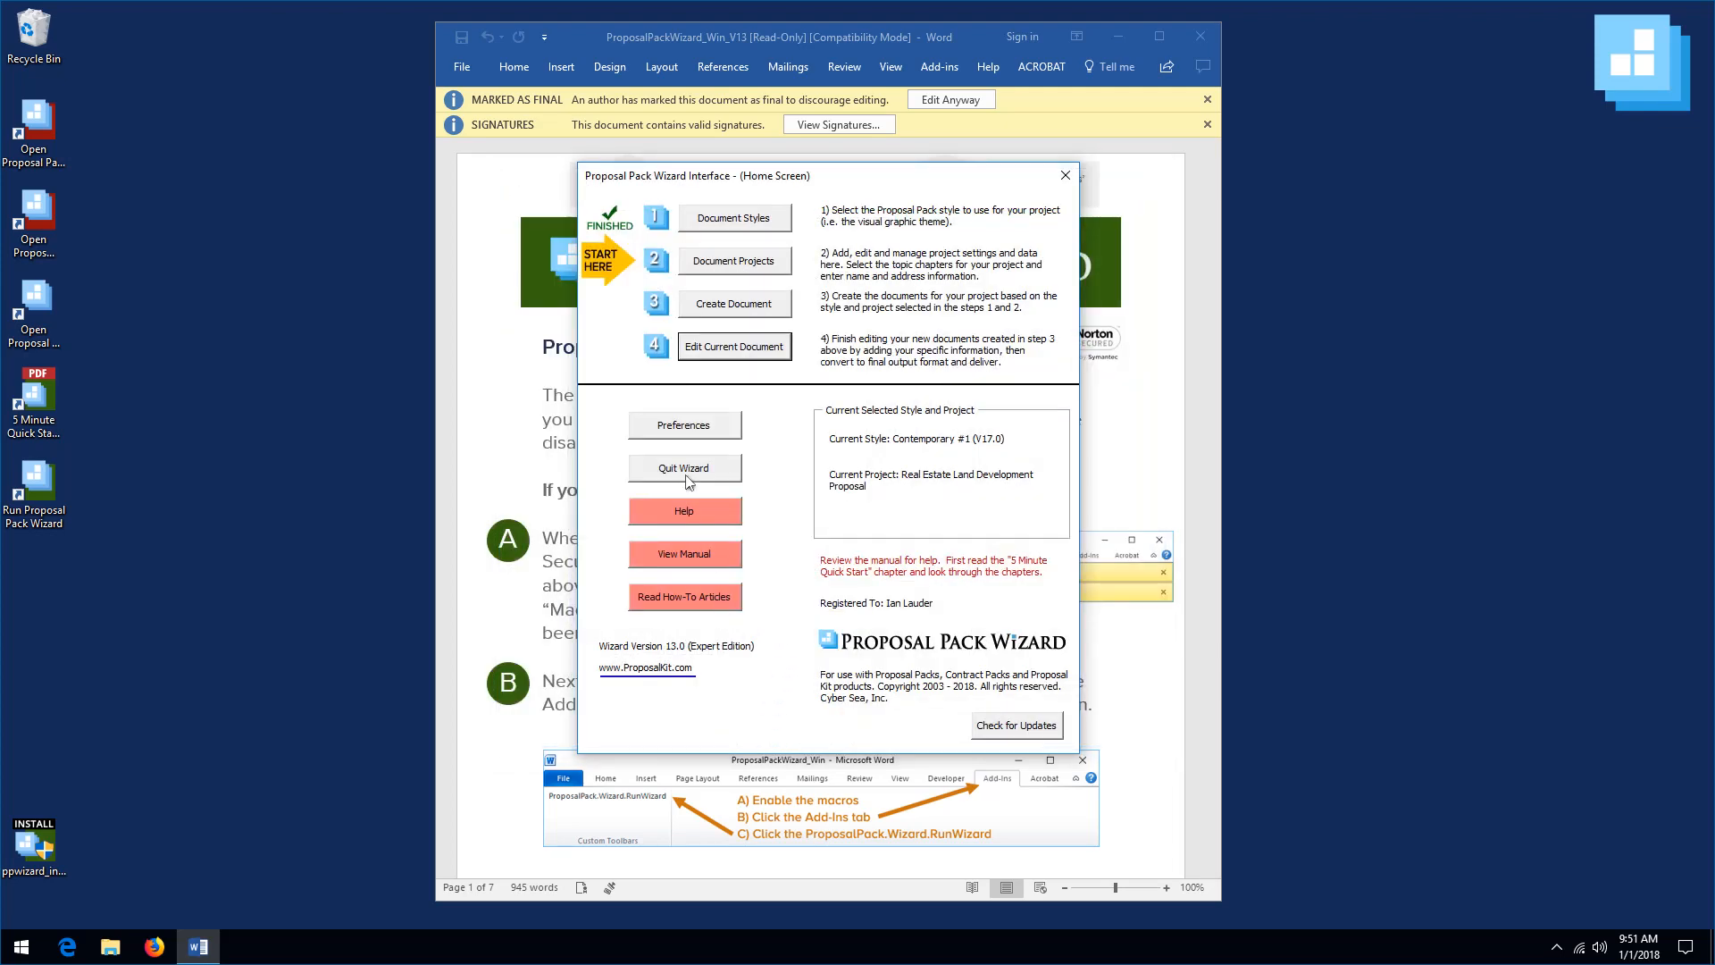
click(682, 471)
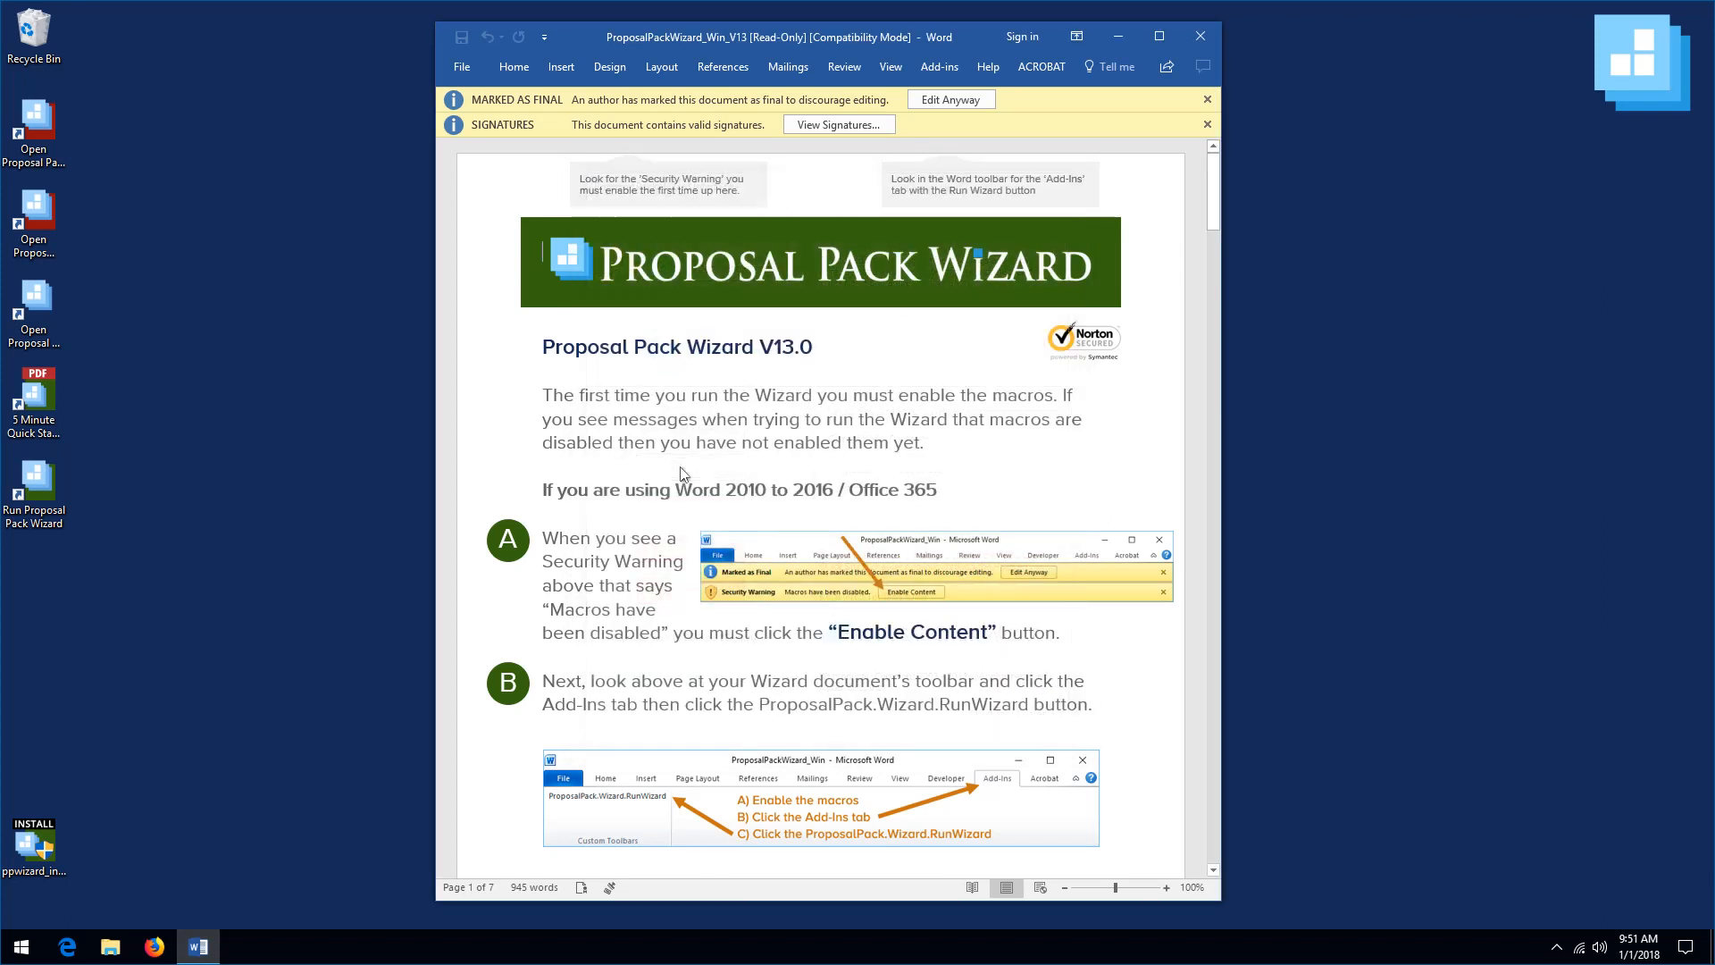